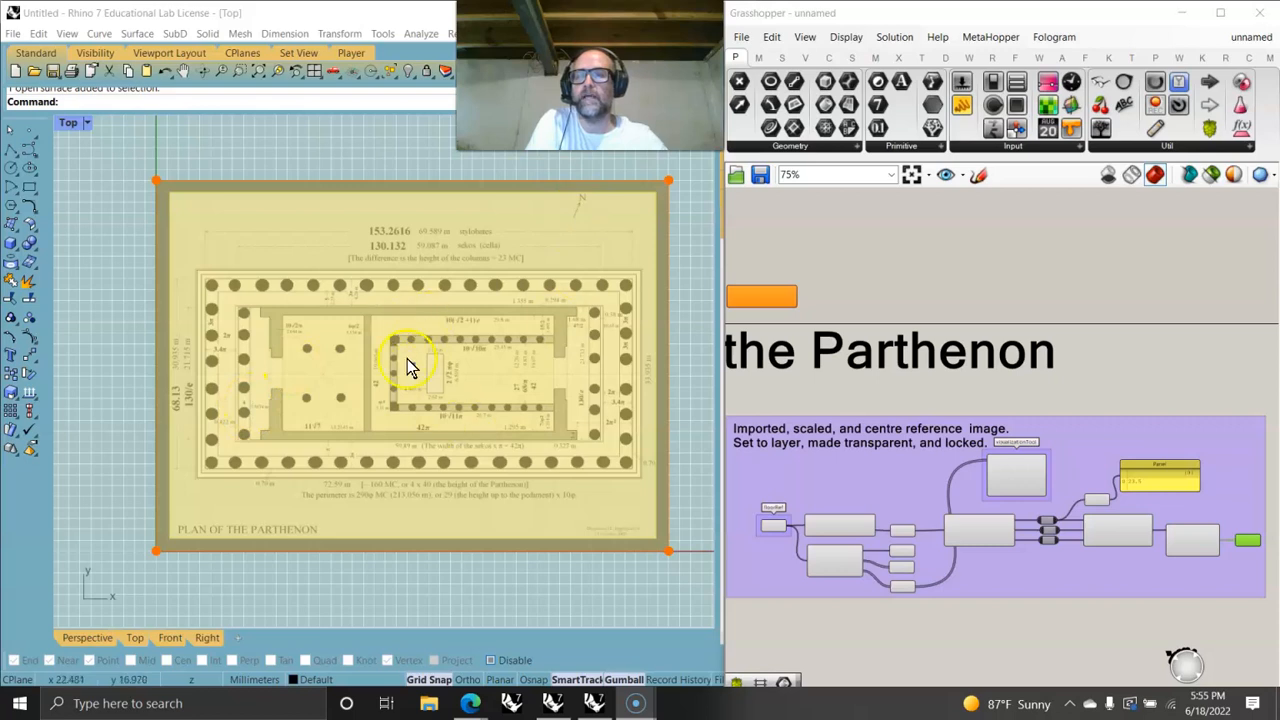
- Arrange the Rhino window beside Grasshopper and widen the layers panel
{"action": "left_click_drag", "start_coordinate": [720, 392], "coordinate": [652, 394]}
{"action": "left_click", "coordinate": [680, 284]}
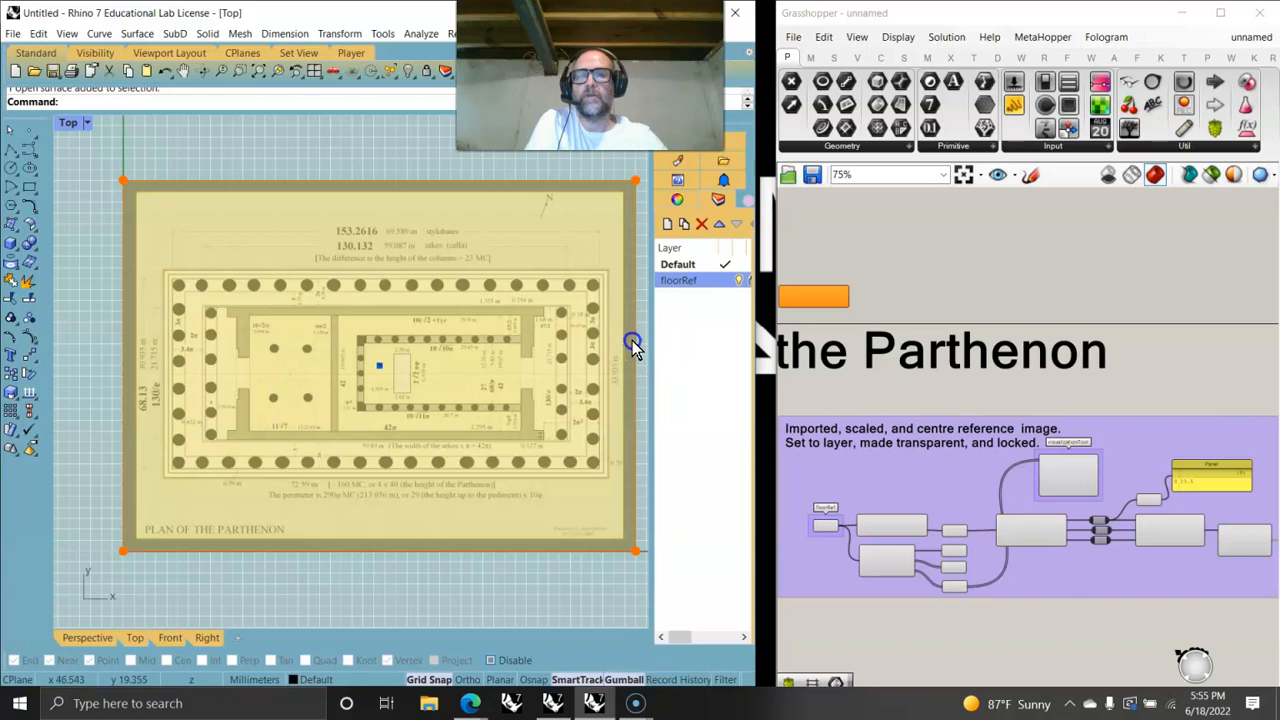
{"action": "left_click_drag", "start_coordinate": [648, 357], "coordinate": [632, 349]}
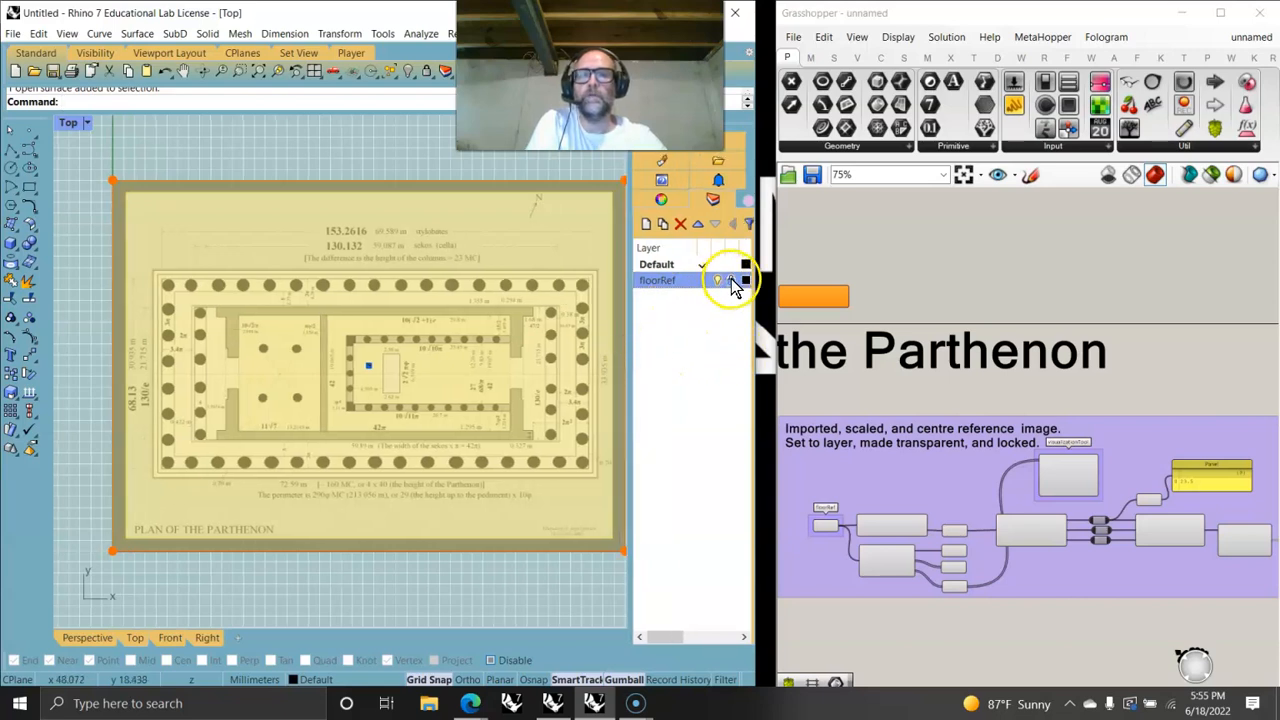
- Select the reference plan image and drag it with the gumball toward the origin
{"action": "left_click", "coordinate": [380, 393]}
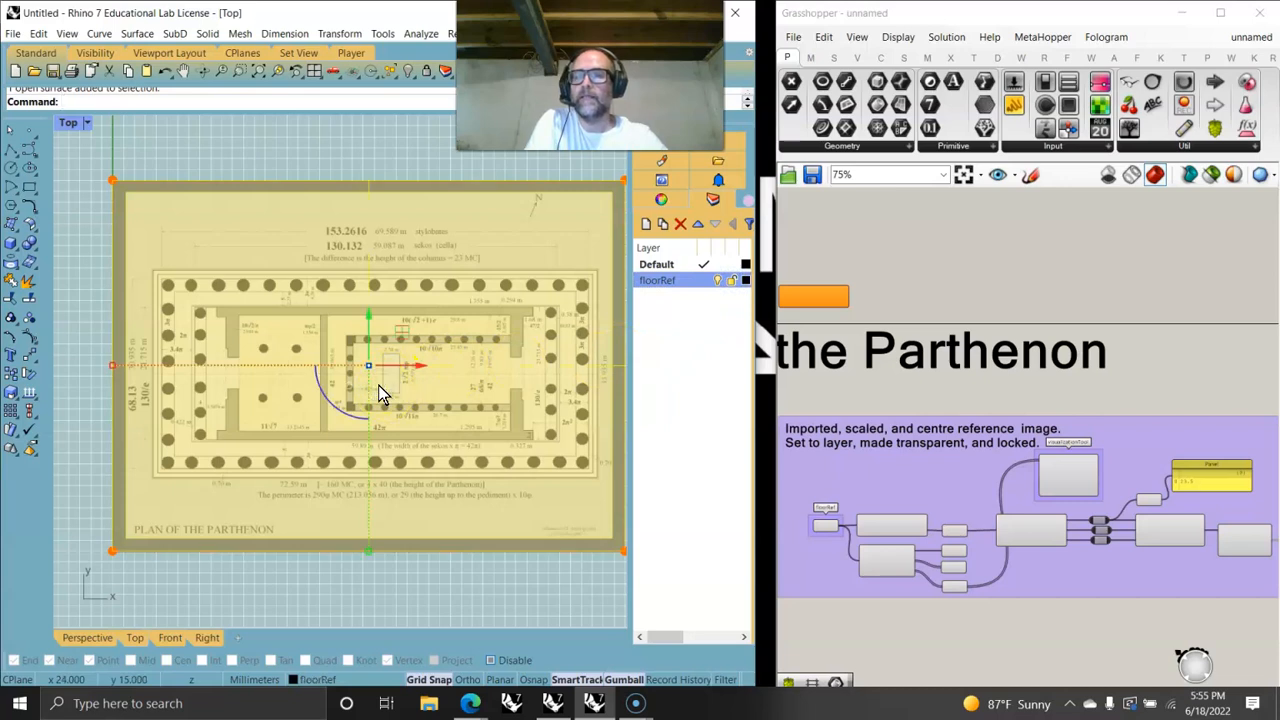
{"action": "left_click_drag", "start_coordinate": [400, 340], "coordinate": [355, 406]}
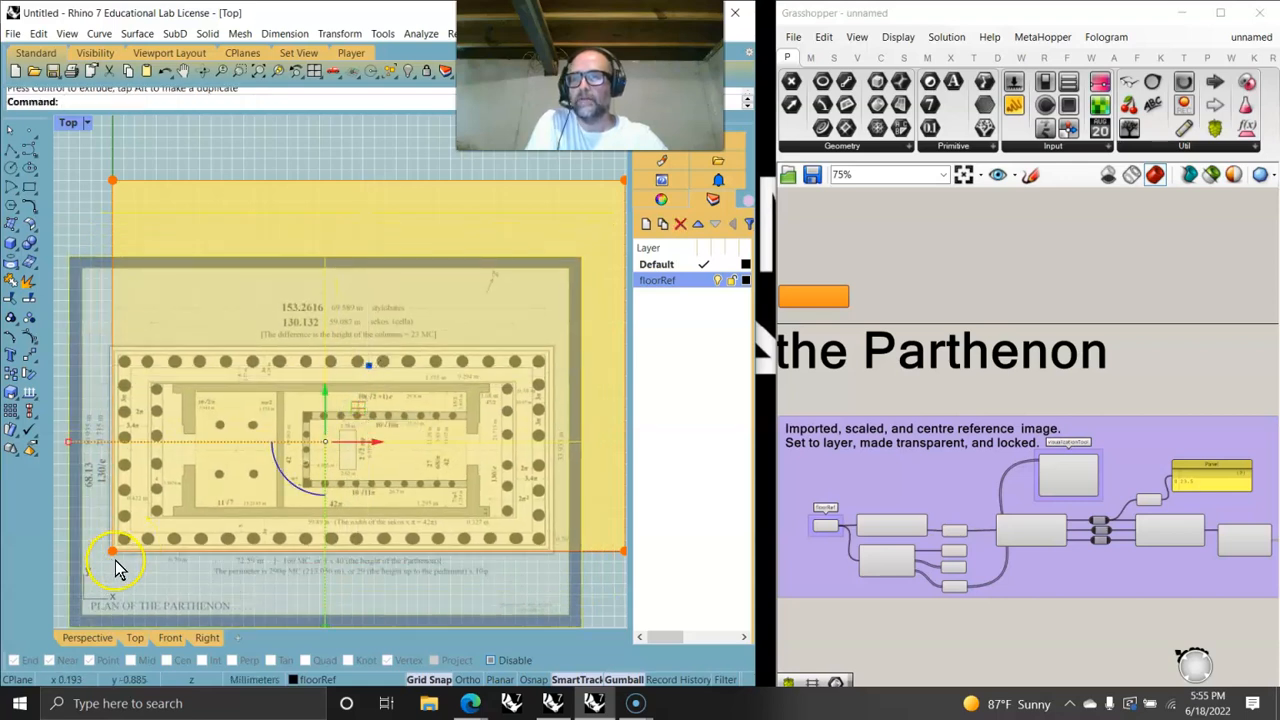
{"action": "scroll", "coordinate": [114, 557], "scroll_direction": "up", "scroll_amount": 5}
{"action": "right_click_drag", "start_coordinate": [272, 464], "coordinate": [268, 470]}
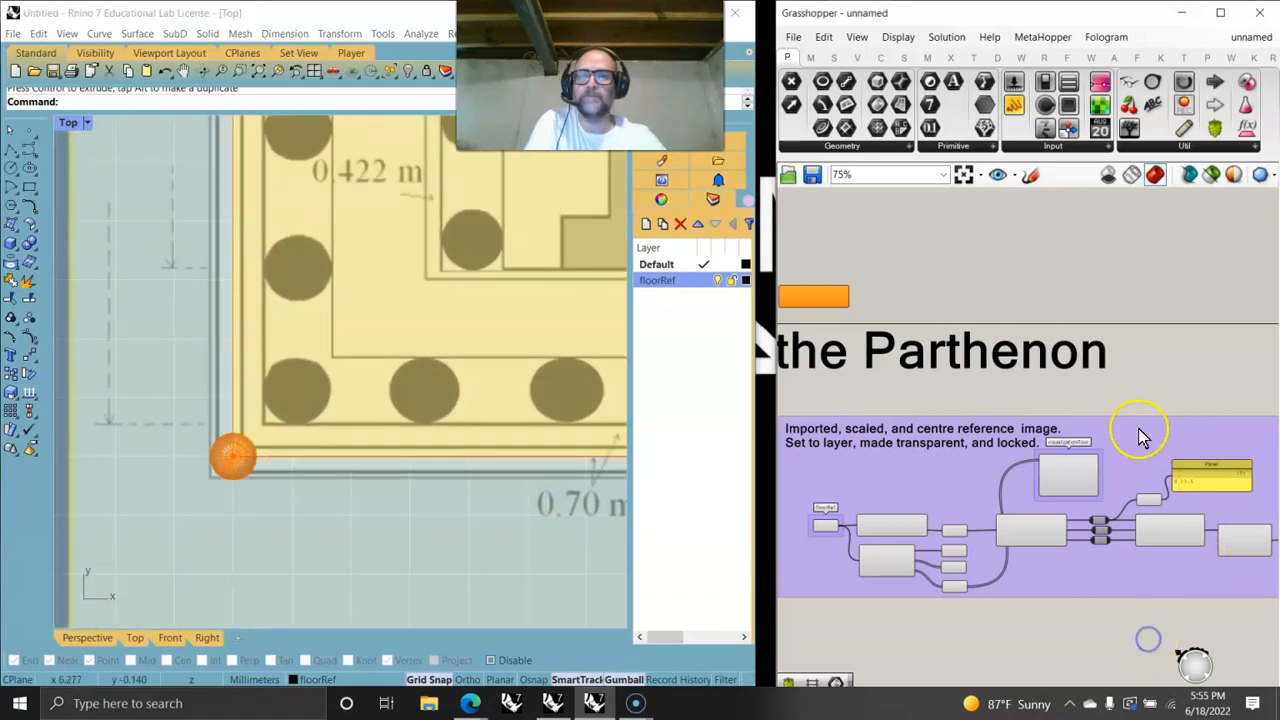
- Zoom in on the image's lower-left corner near the origin and turn off Grid Snap
{"action": "left_click", "coordinate": [1211, 176]}
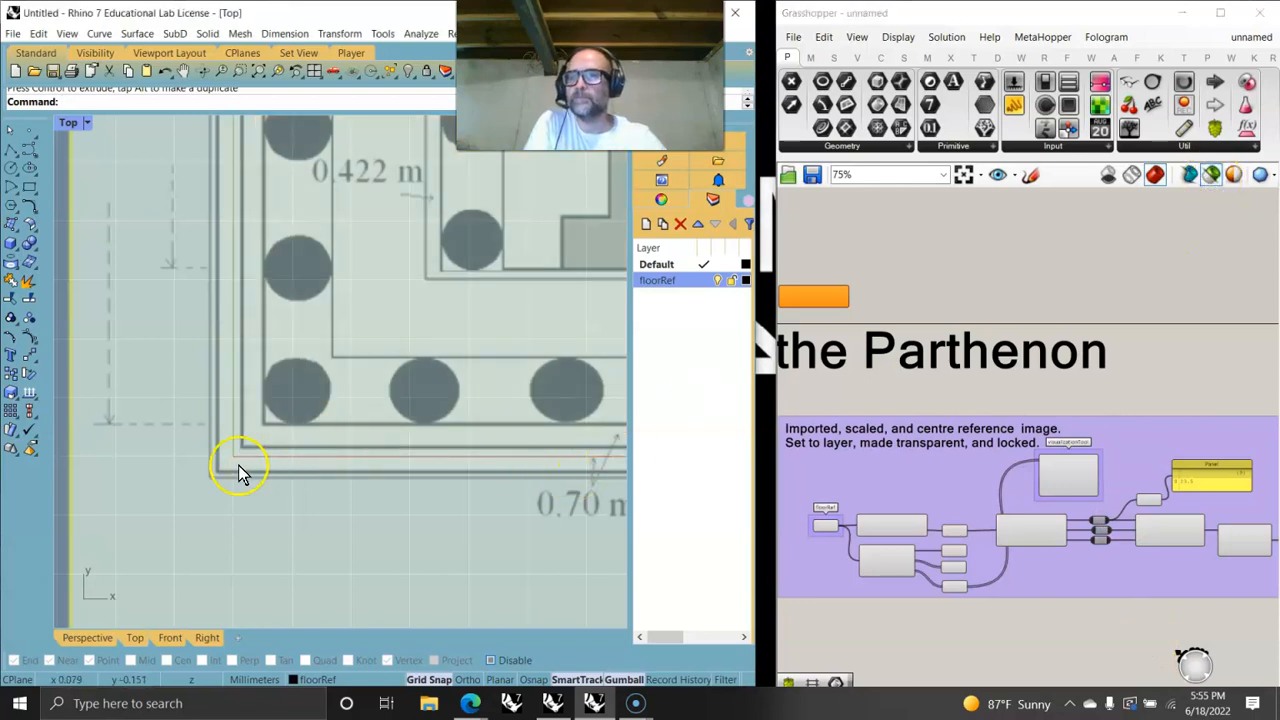
{"action": "scroll", "coordinate": [323, 410], "scroll_direction": "down", "scroll_amount": 5}
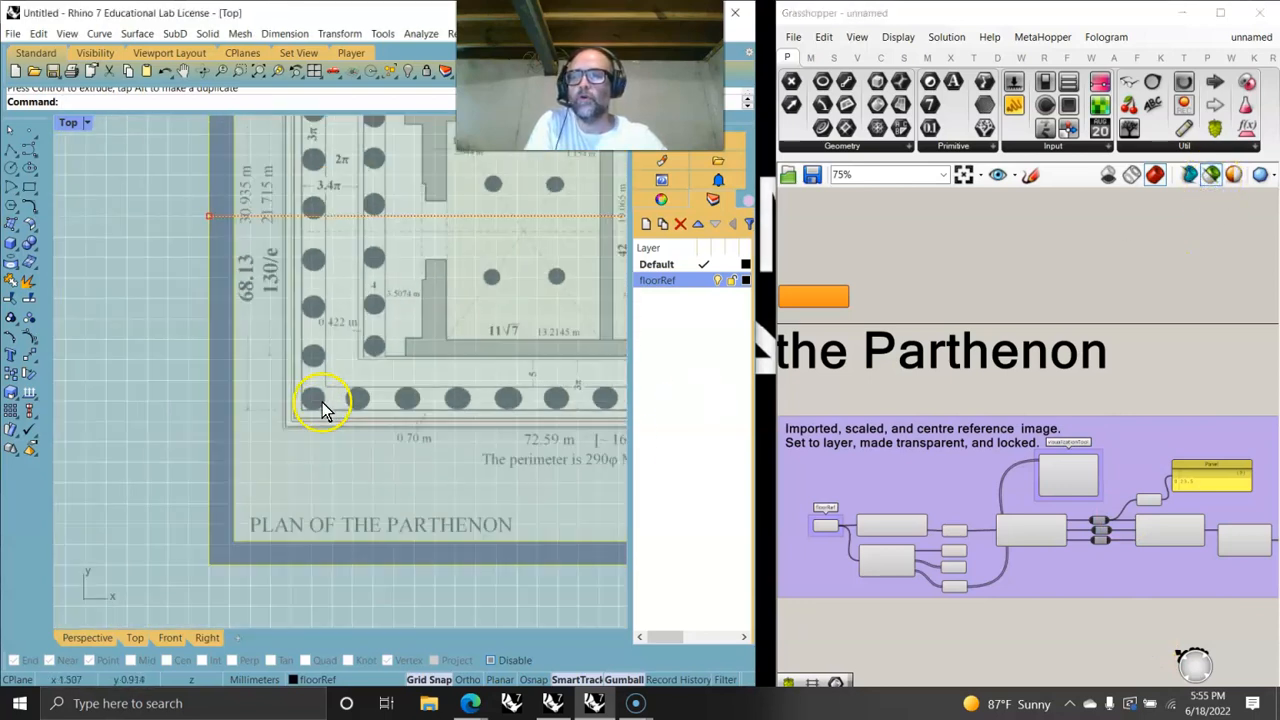
{"action": "scroll", "coordinate": [350, 418], "scroll_direction": "down", "scroll_amount": 4}
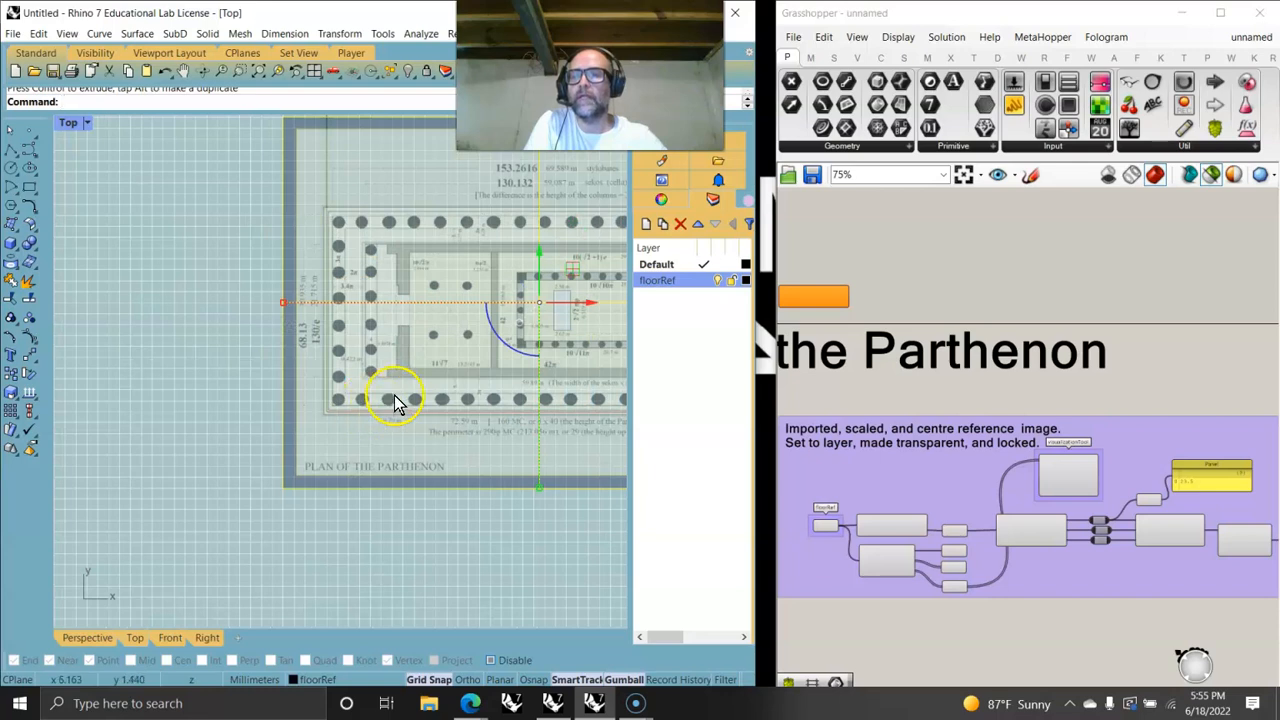
{"action": "scroll", "coordinate": [395, 402], "scroll_direction": "up", "scroll_amount": 5}
{"action": "scroll", "coordinate": [209, 457], "scroll_direction": "up", "scroll_amount": 4}
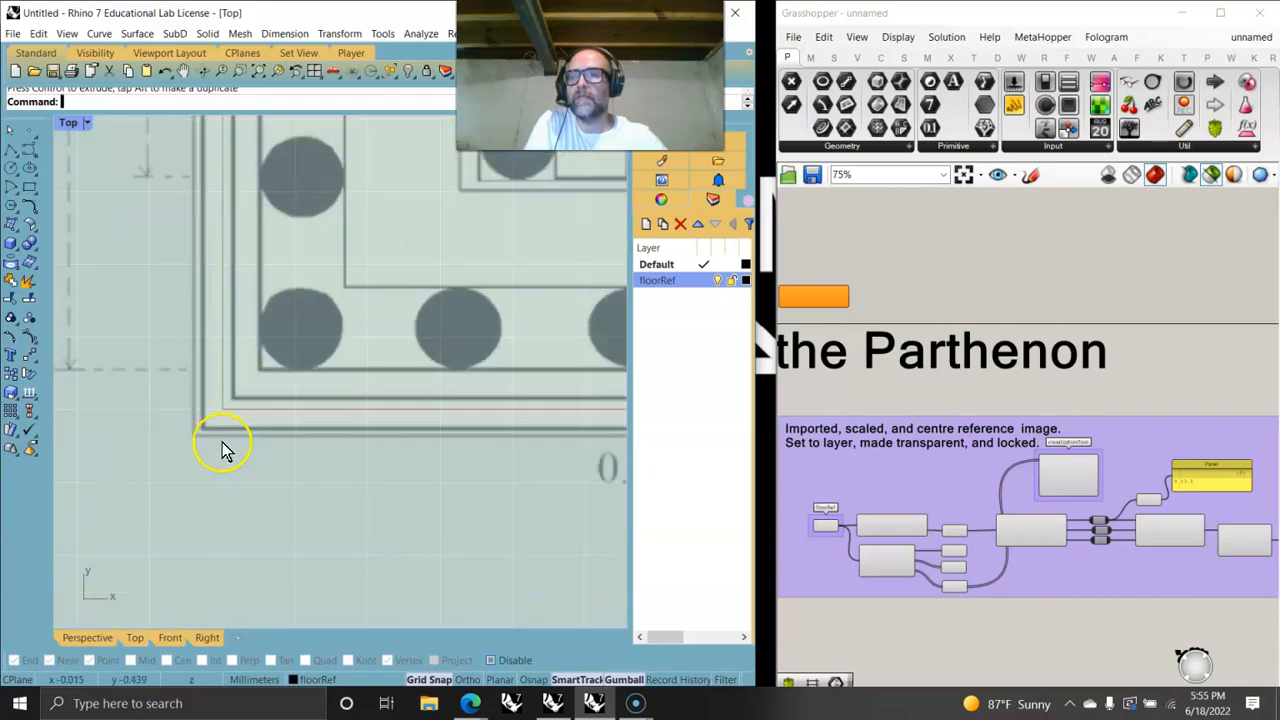
{"action": "scroll", "coordinate": [222, 450], "scroll_direction": "up", "scroll_amount": 5}
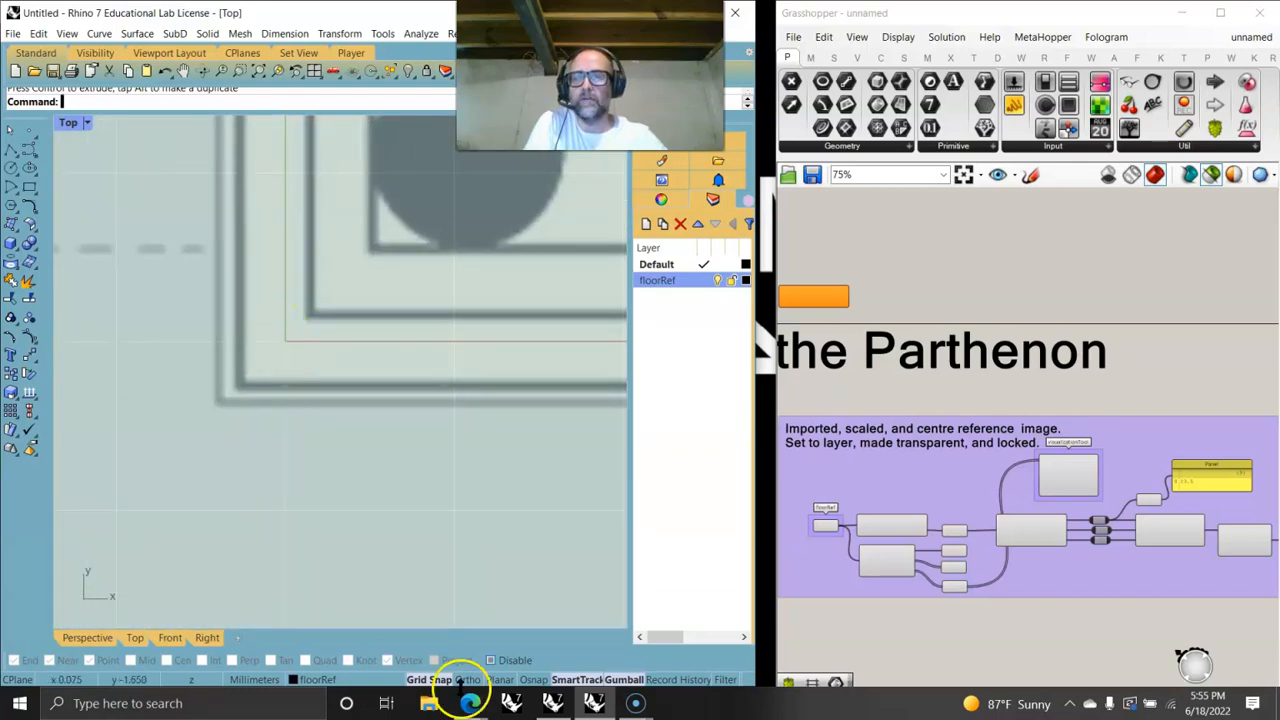
{"action": "left_click", "coordinate": [441, 680]}
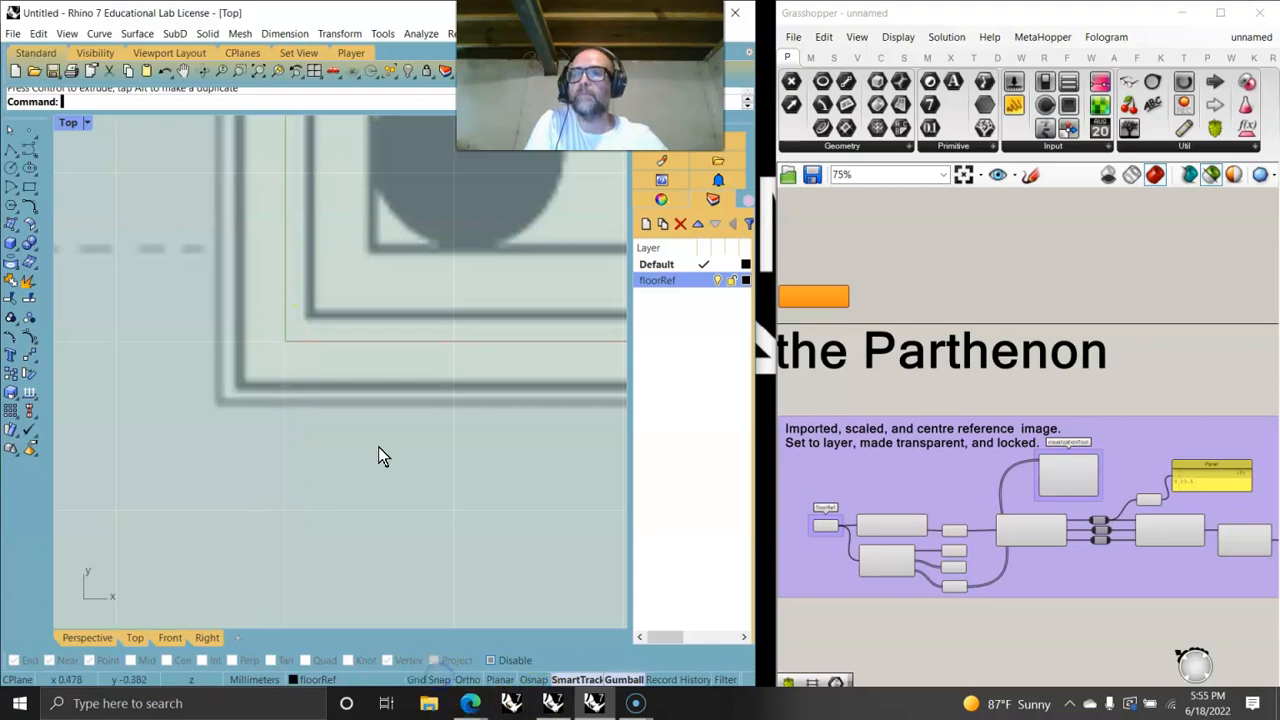
{"action": "left_click", "coordinate": [86, 103]}
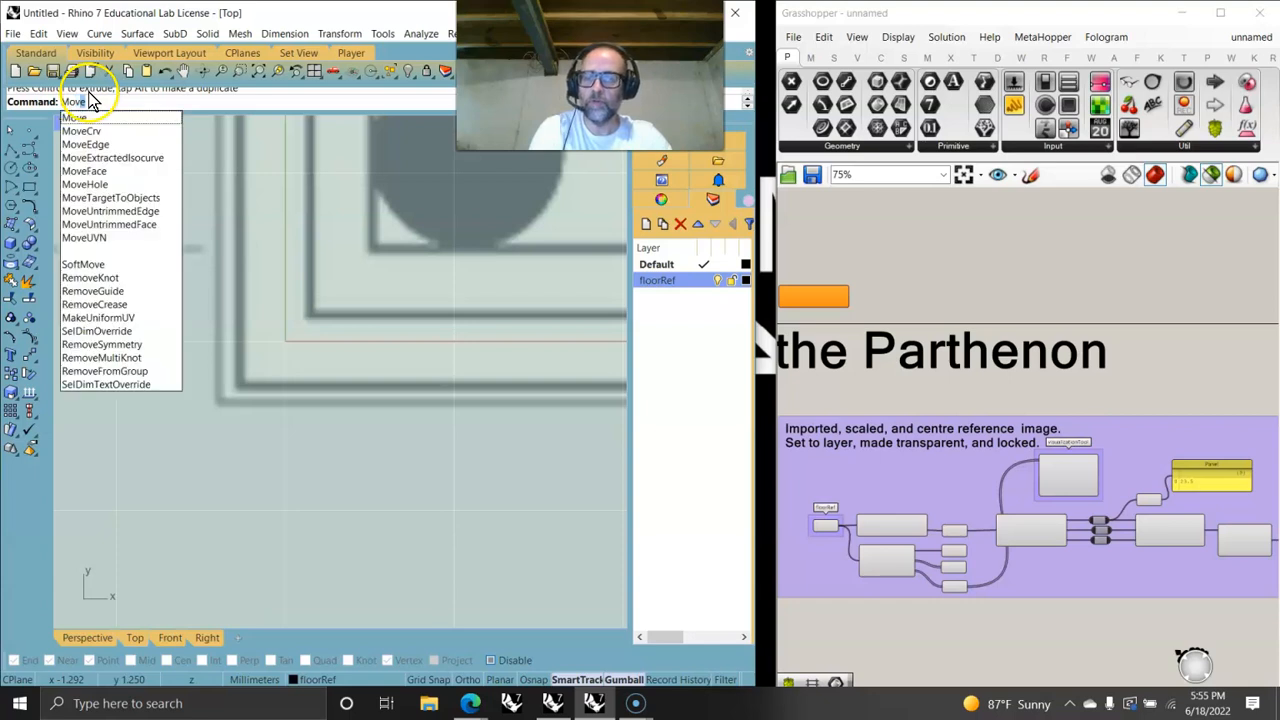
{"action": "left_click", "coordinate": [78, 128]}
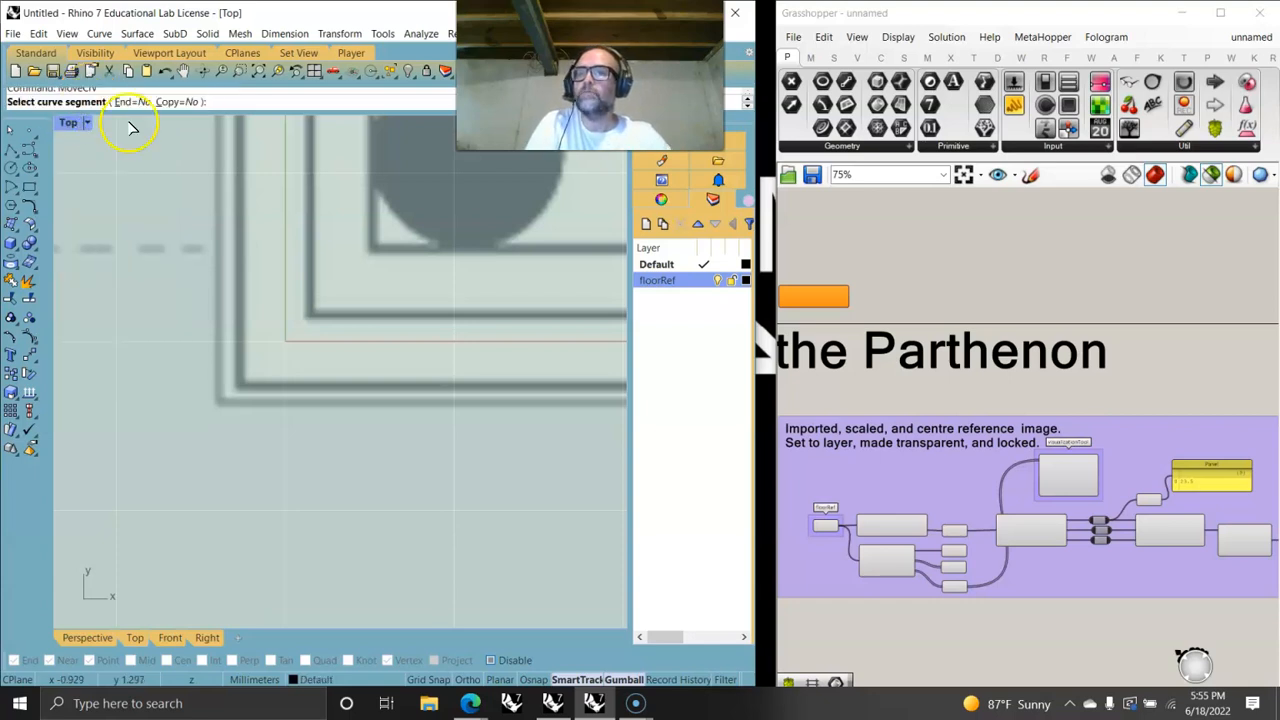
{"action": "key", "text": "Escape"}
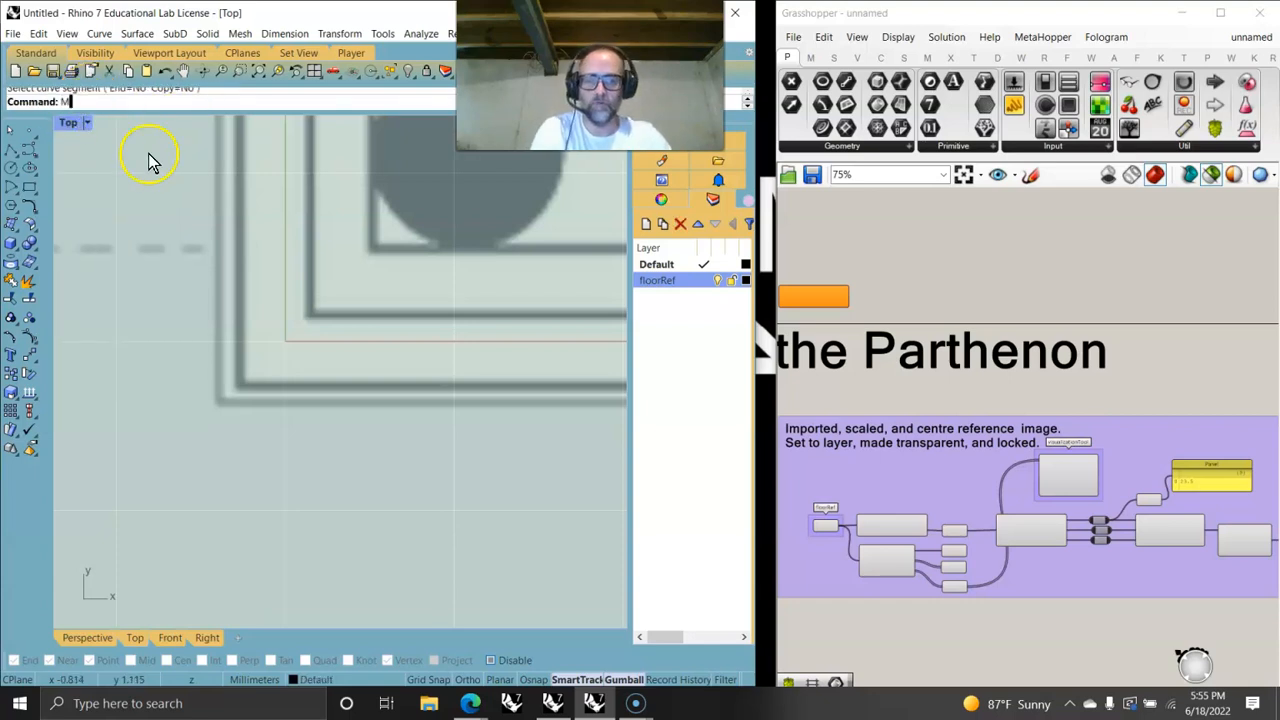
- Move the reference image from its lower-left stylobate corner onto the origin
{"action": "left_click", "coordinate": [80, 117]}
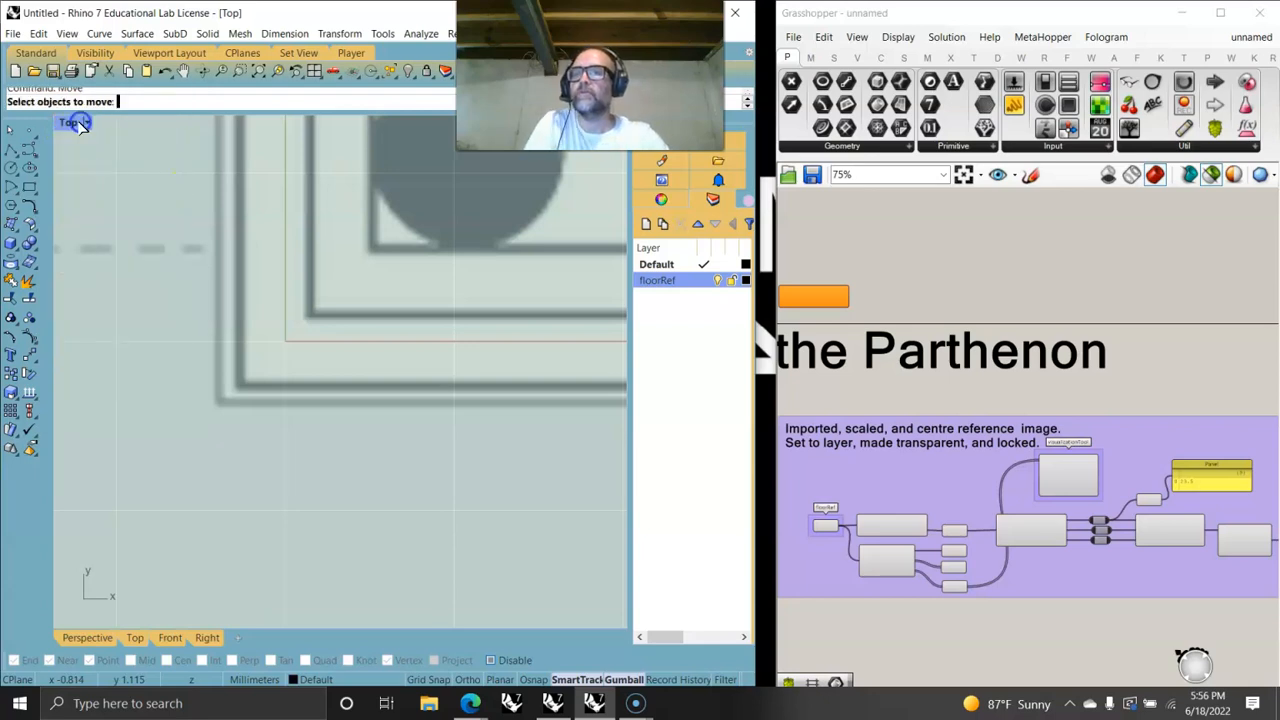
{"action": "left_click", "coordinate": [221, 406]}
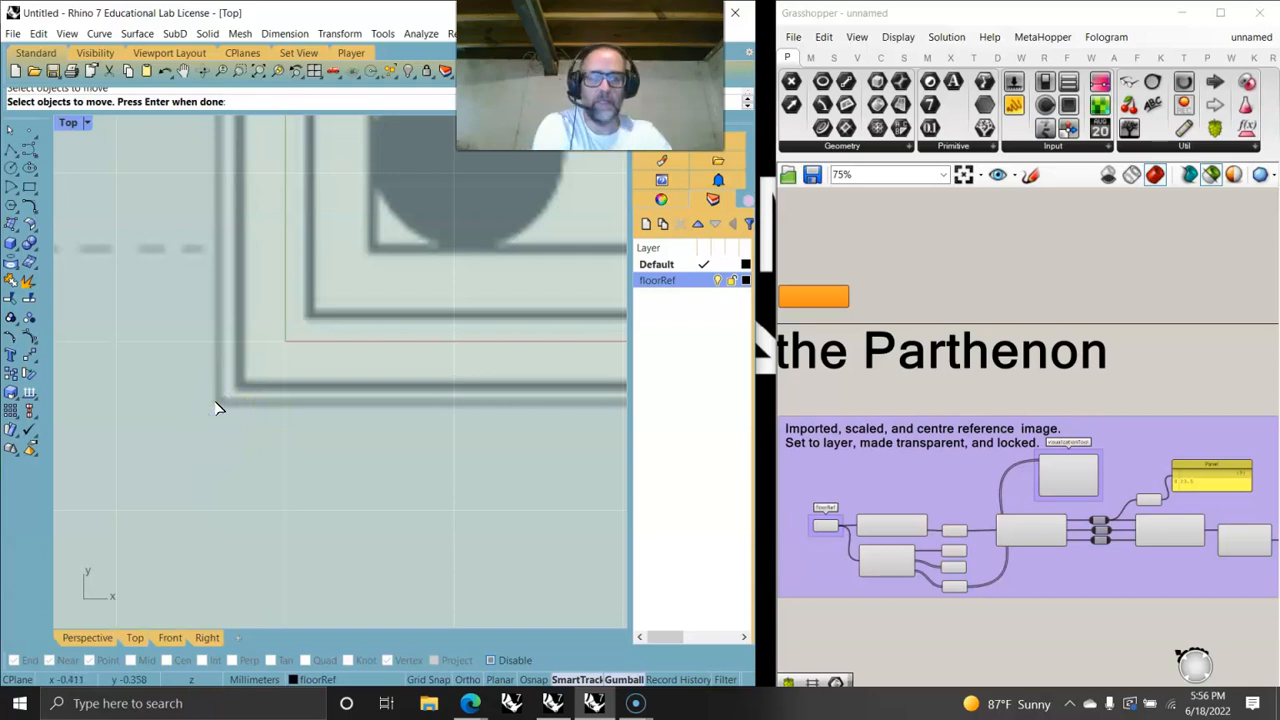
{"action": "key", "text": "Return"}
{"action": "left_click", "coordinate": [216, 404]}
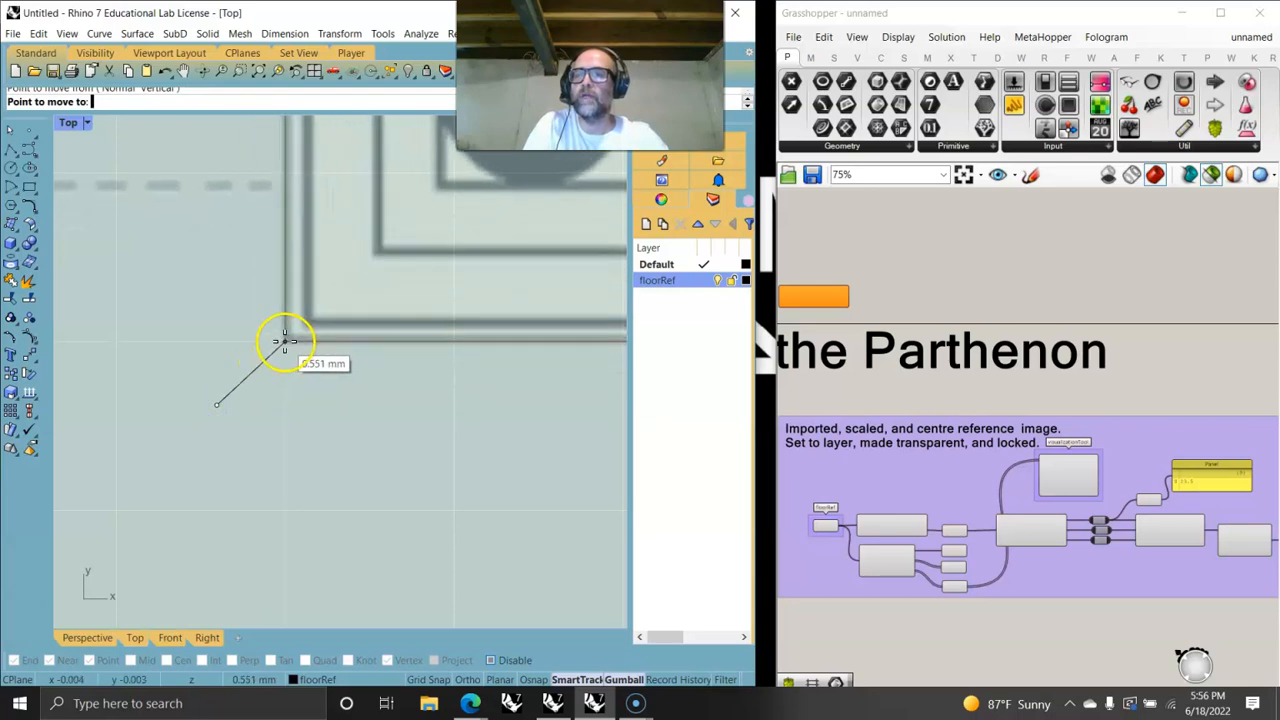
{"action": "left_click", "coordinate": [285, 341]}
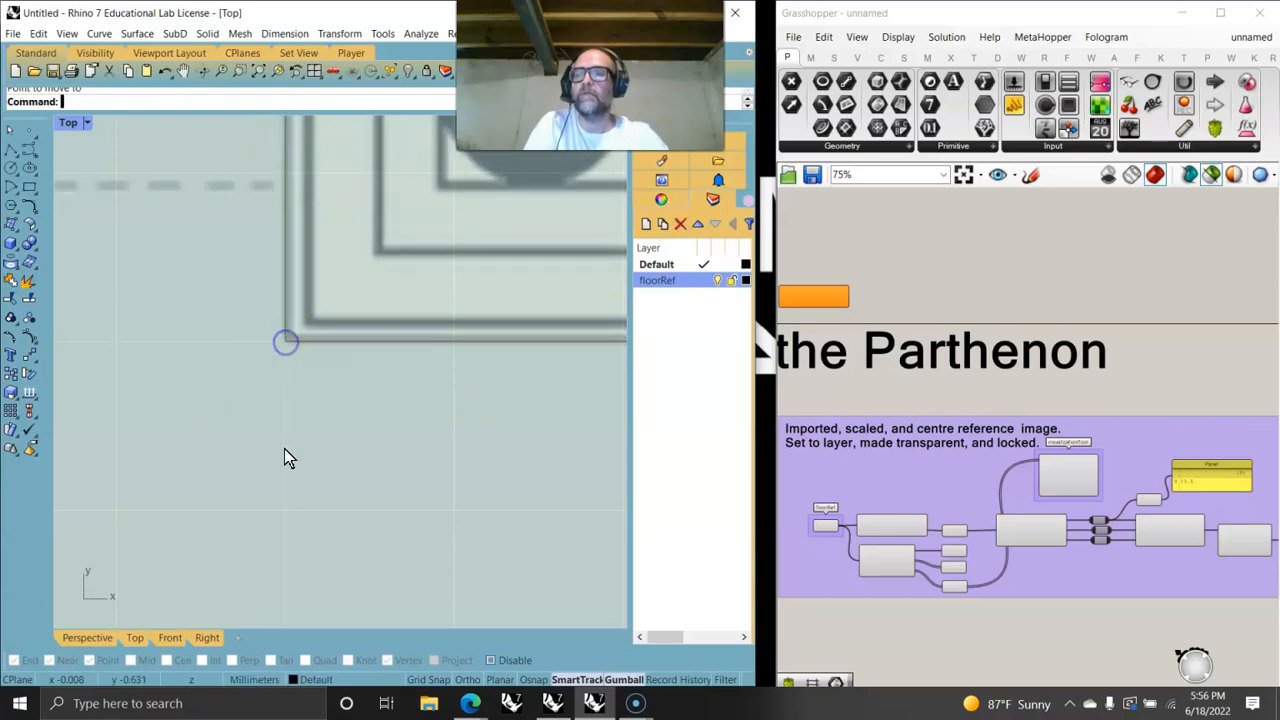
- Select the floorRef component in Grasshopper to highlight its referenced geometry
{"action": "scroll", "coordinate": [277, 423], "scroll_direction": "down", "scroll_amount": 6}
{"action": "scroll", "coordinate": [267, 479], "scroll_direction": "down", "scroll_amount": 5}
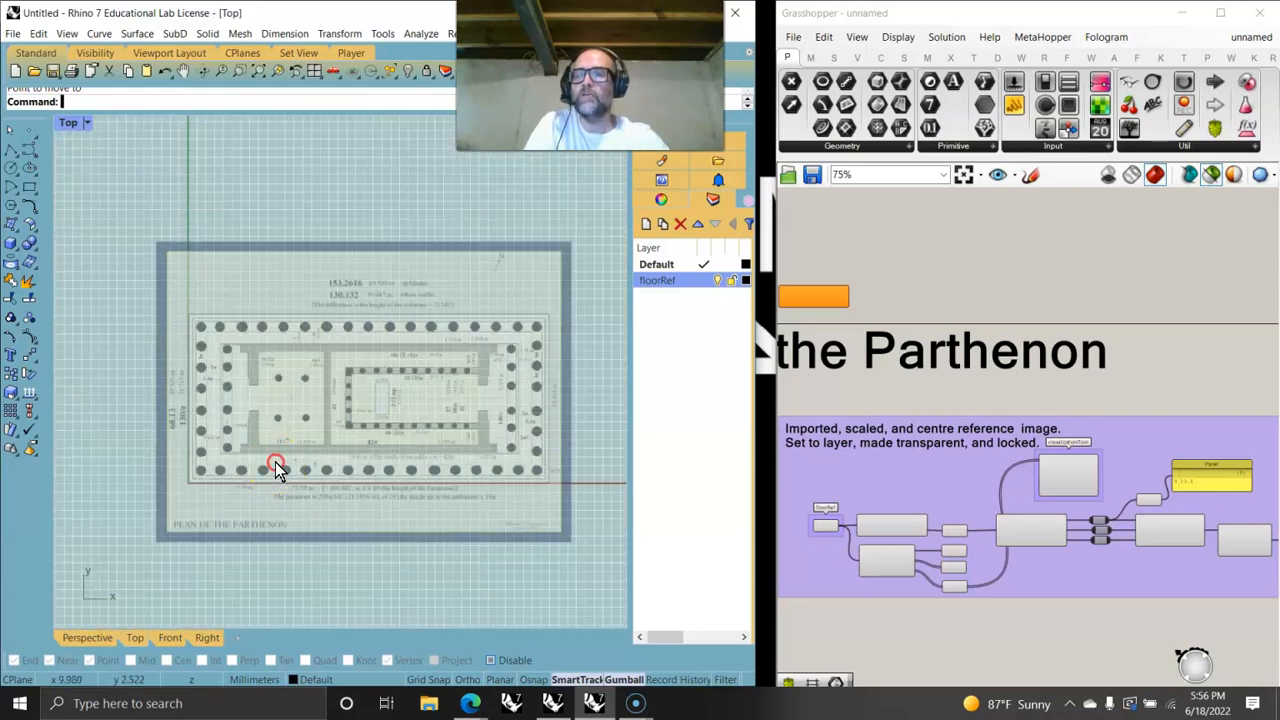
{"action": "right_click_drag", "start_coordinate": [277, 470], "coordinate": [275, 436]}
{"action": "right_click_drag", "start_coordinate": [826, 400], "coordinate": [973, 341]}
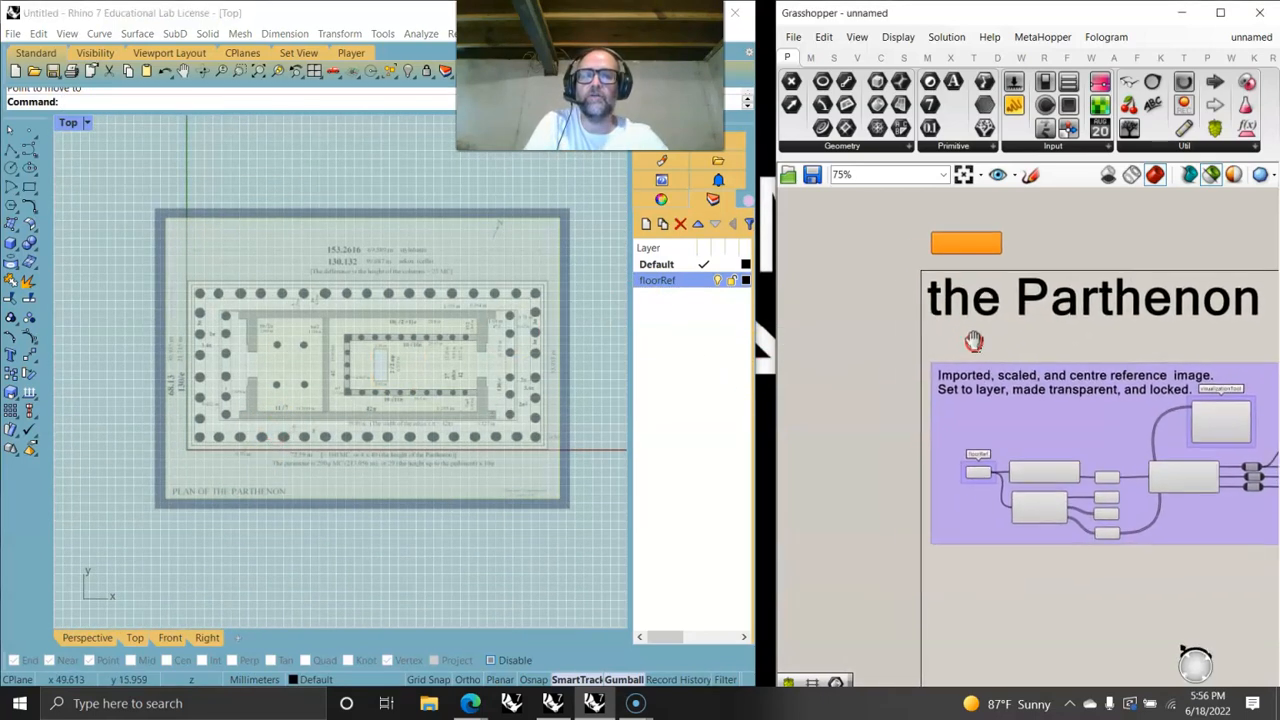
{"action": "scroll", "coordinate": [975, 488], "scroll_direction": "up", "scroll_amount": 5}
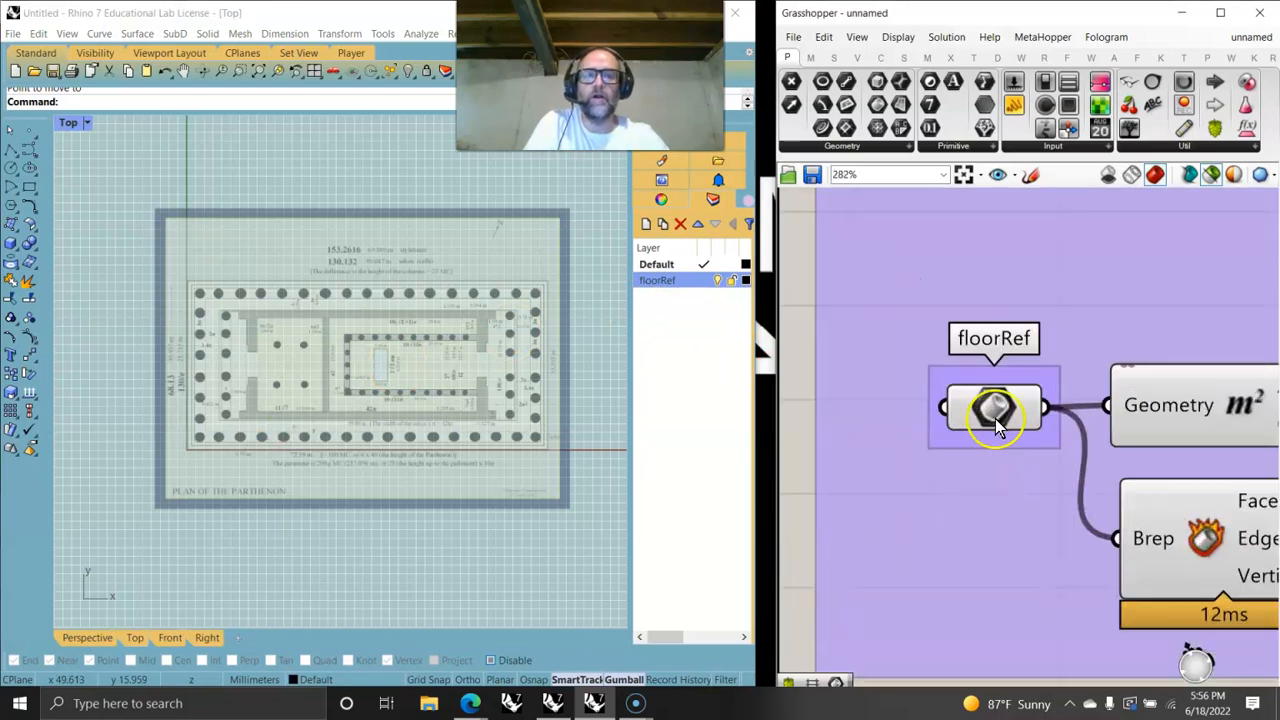
{"action": "left_click", "coordinate": [988, 408]}
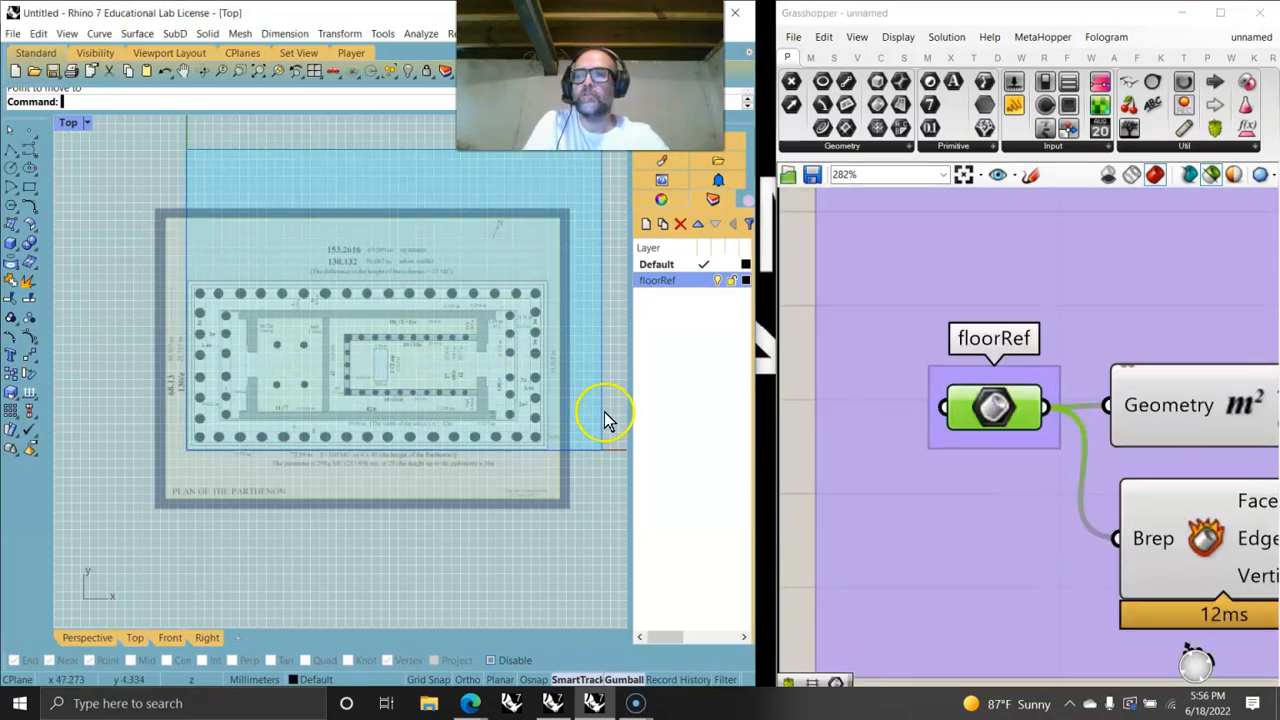
- Start a corner-to-corner rectangular plane with Grid Snap on and place its first corner at the origin
{"action": "scroll", "coordinate": [222, 430], "scroll_direction": "up", "scroll_amount": 2}
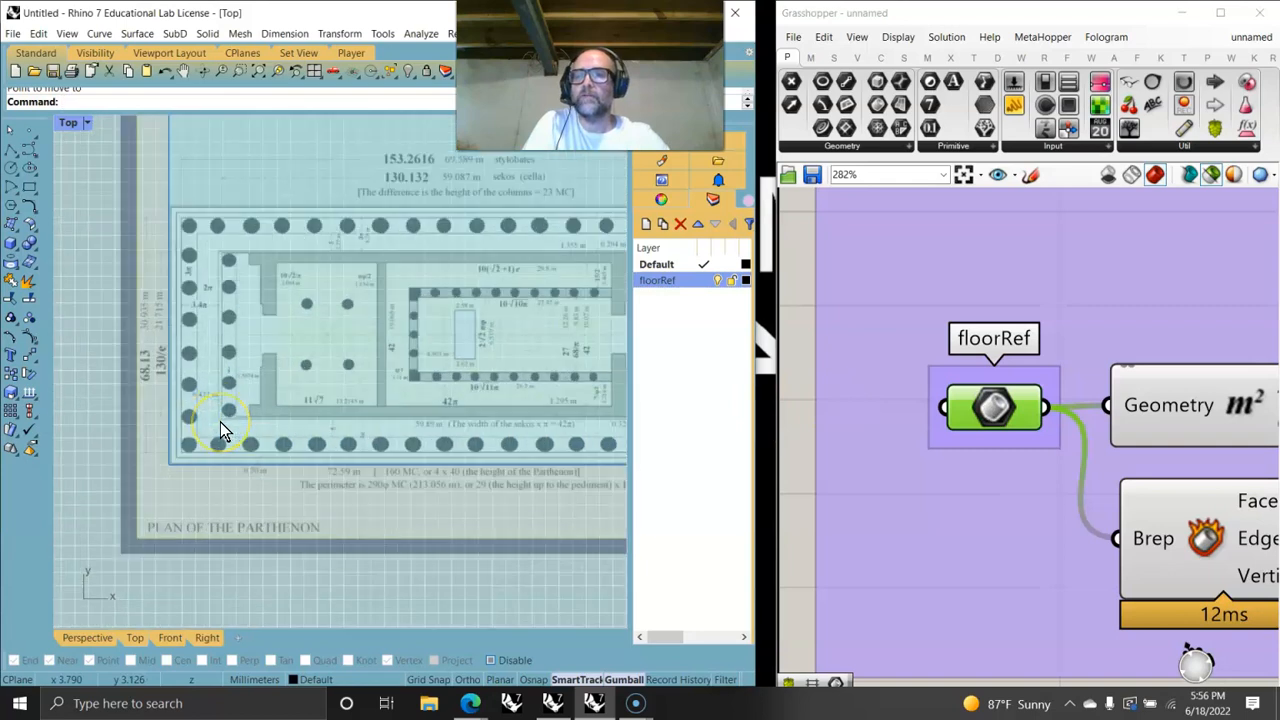
{"action": "scroll", "coordinate": [222, 430], "scroll_direction": "down", "scroll_amount": 3}
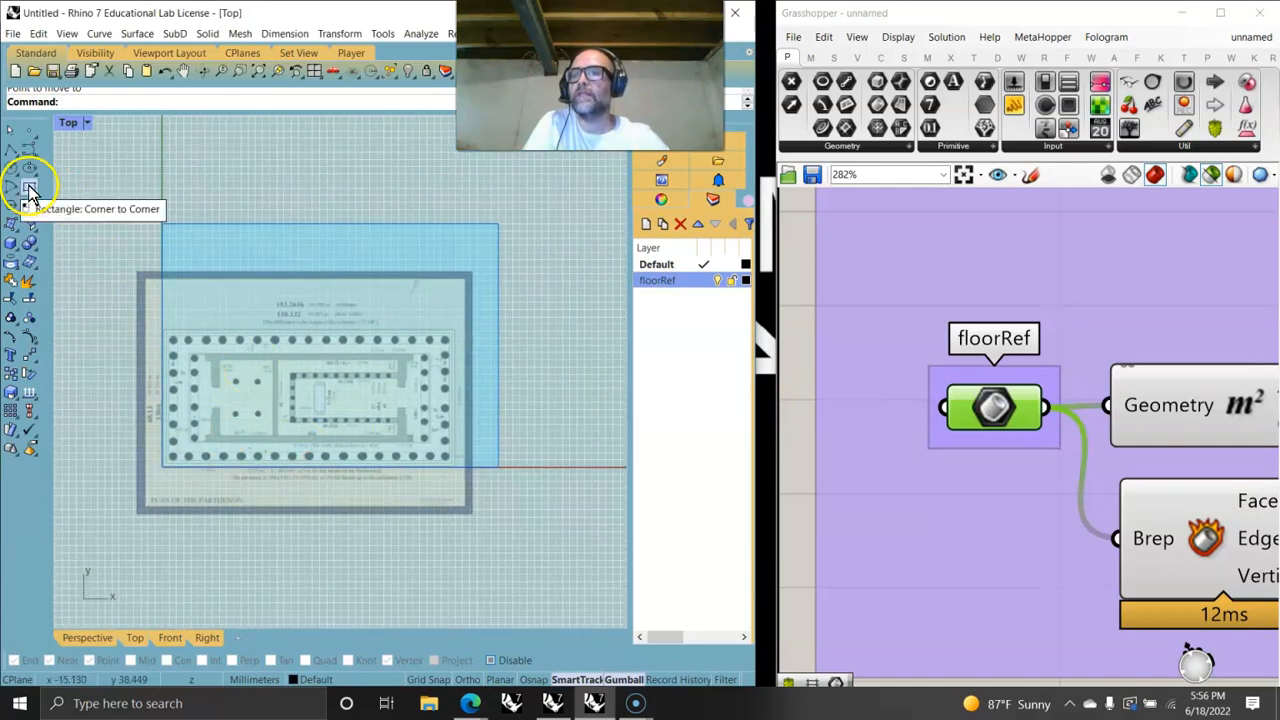
{"action": "left_click", "coordinate": [16, 236]}
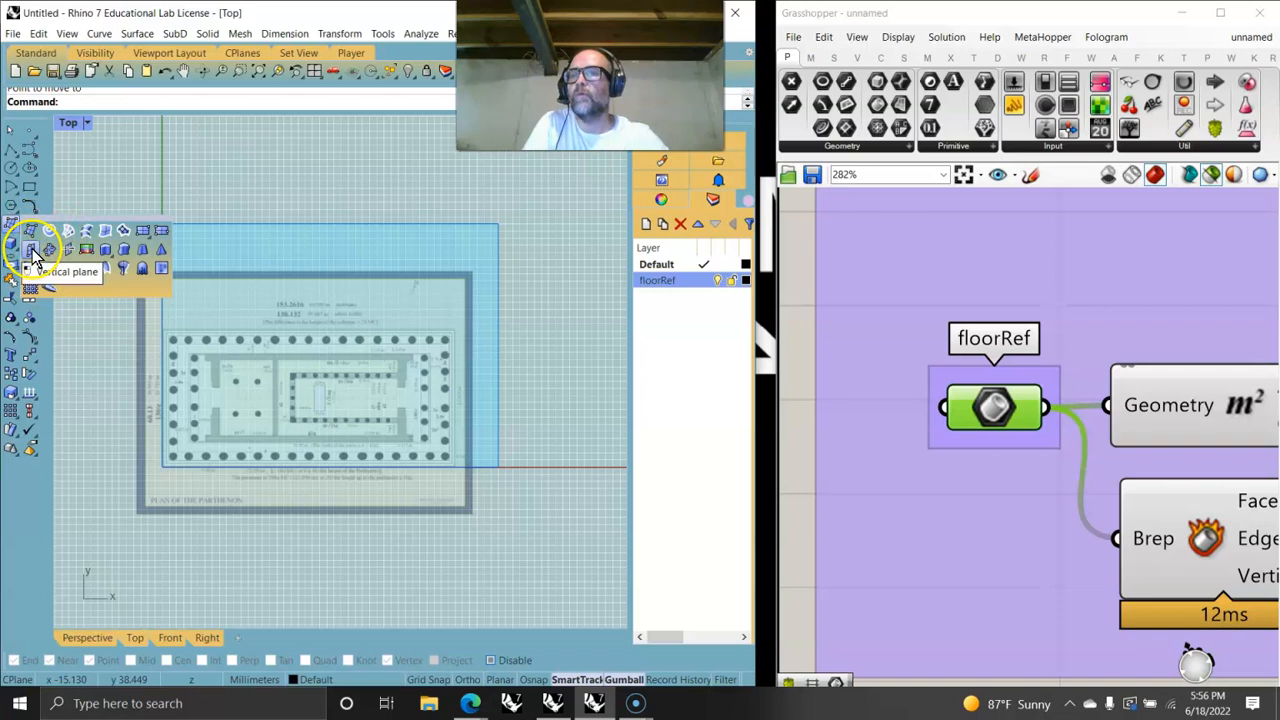
{"action": "left_click", "coordinate": [143, 237]}
{"action": "scroll", "coordinate": [160, 478], "scroll_direction": "up", "scroll_amount": 5}
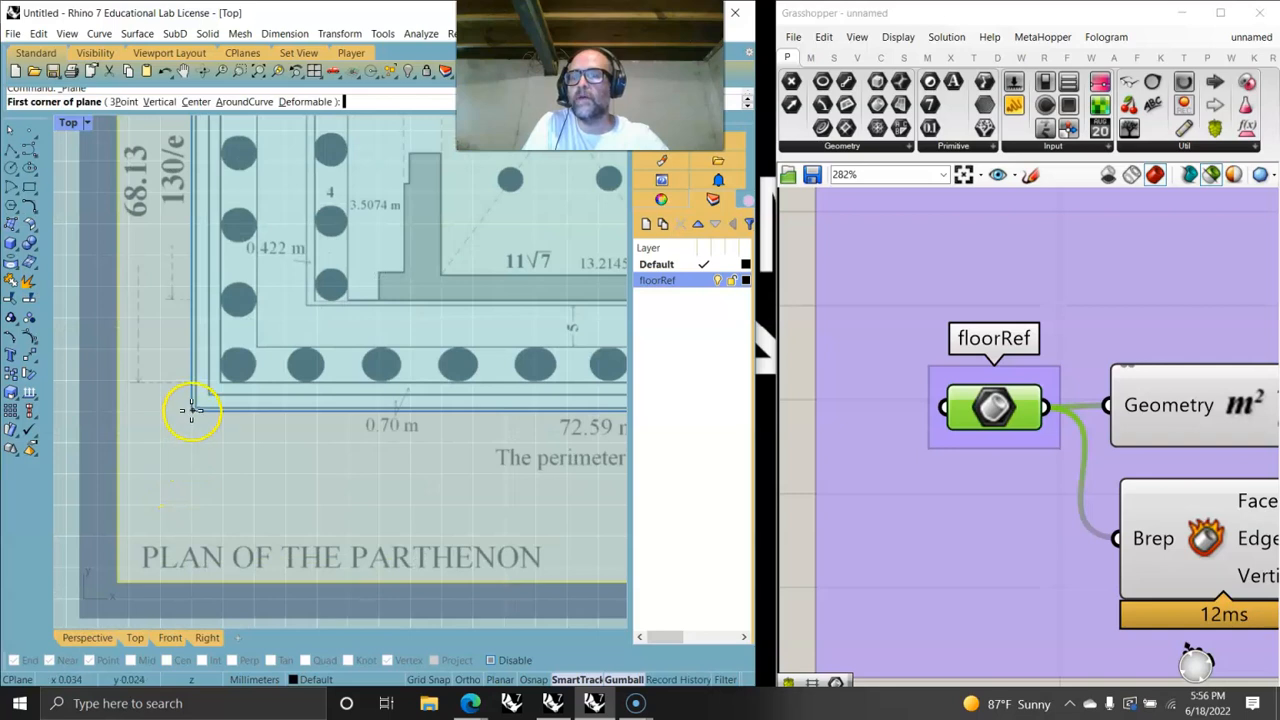
{"action": "left_click", "coordinate": [418, 682]}
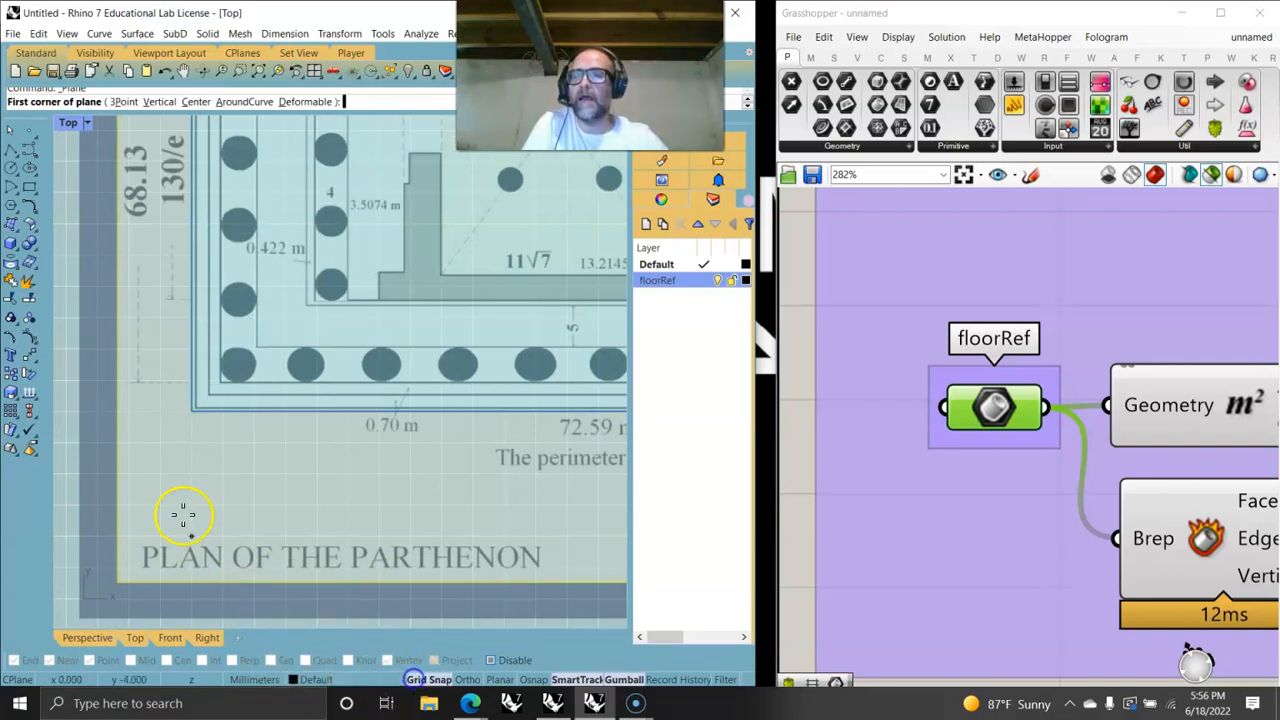
{"action": "left_click", "coordinate": [188, 410]}
- Place the plane's opposite corner at the stylobate's upper-right corner, about 41 by 19.3 mm
{"action": "scroll", "coordinate": [331, 308], "scroll_direction": "down", "scroll_amount": 5}
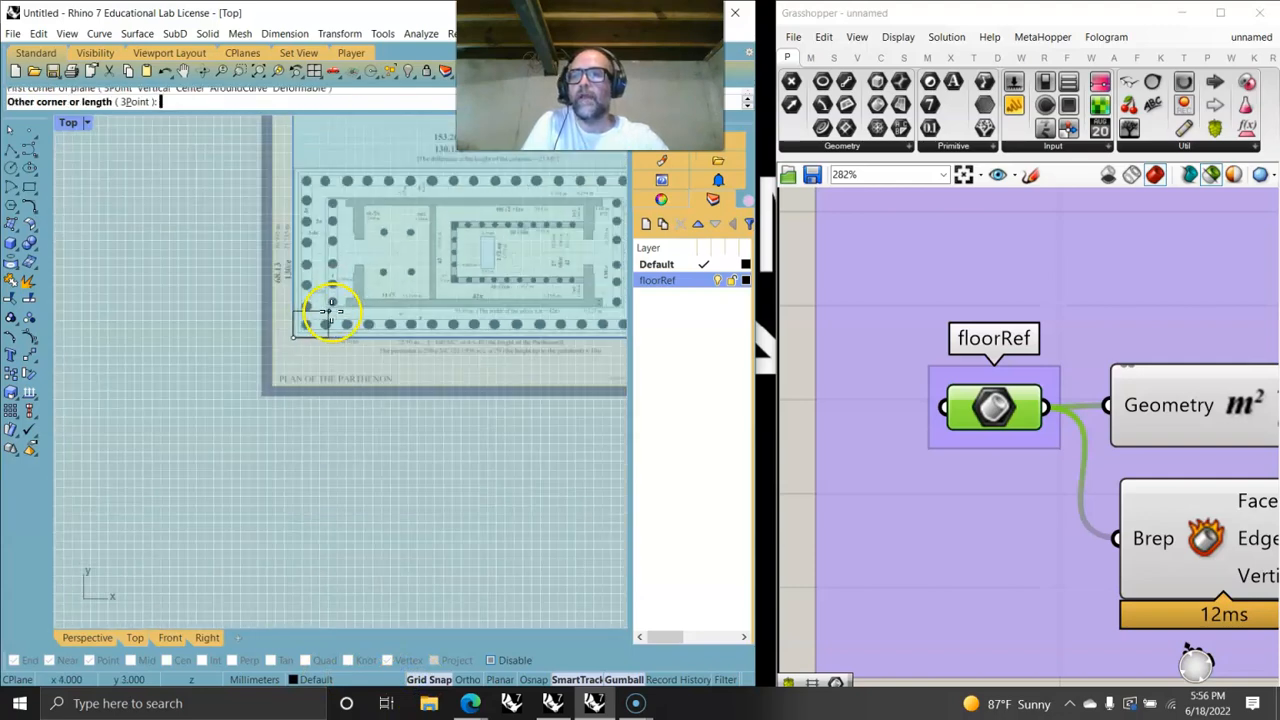
{"action": "scroll", "coordinate": [331, 308], "scroll_direction": "up", "scroll_amount": 10}
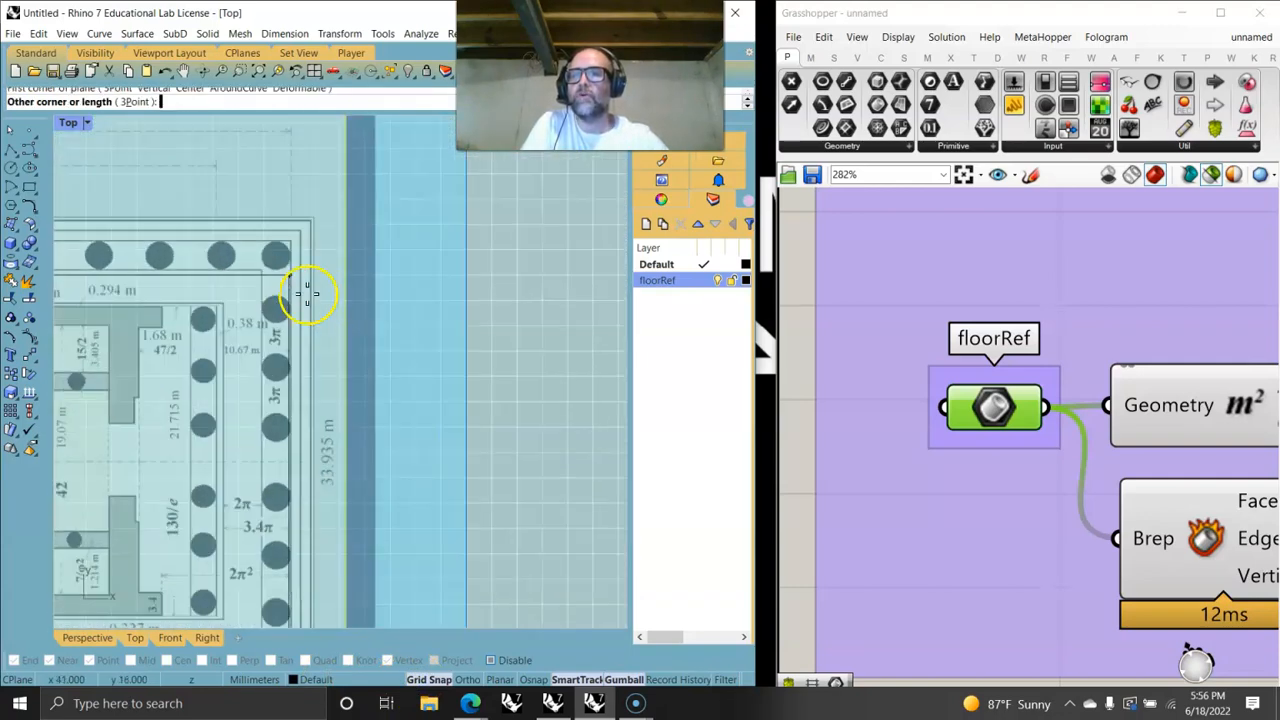
{"action": "scroll", "coordinate": [300, 270], "scroll_direction": "up", "scroll_amount": 3}
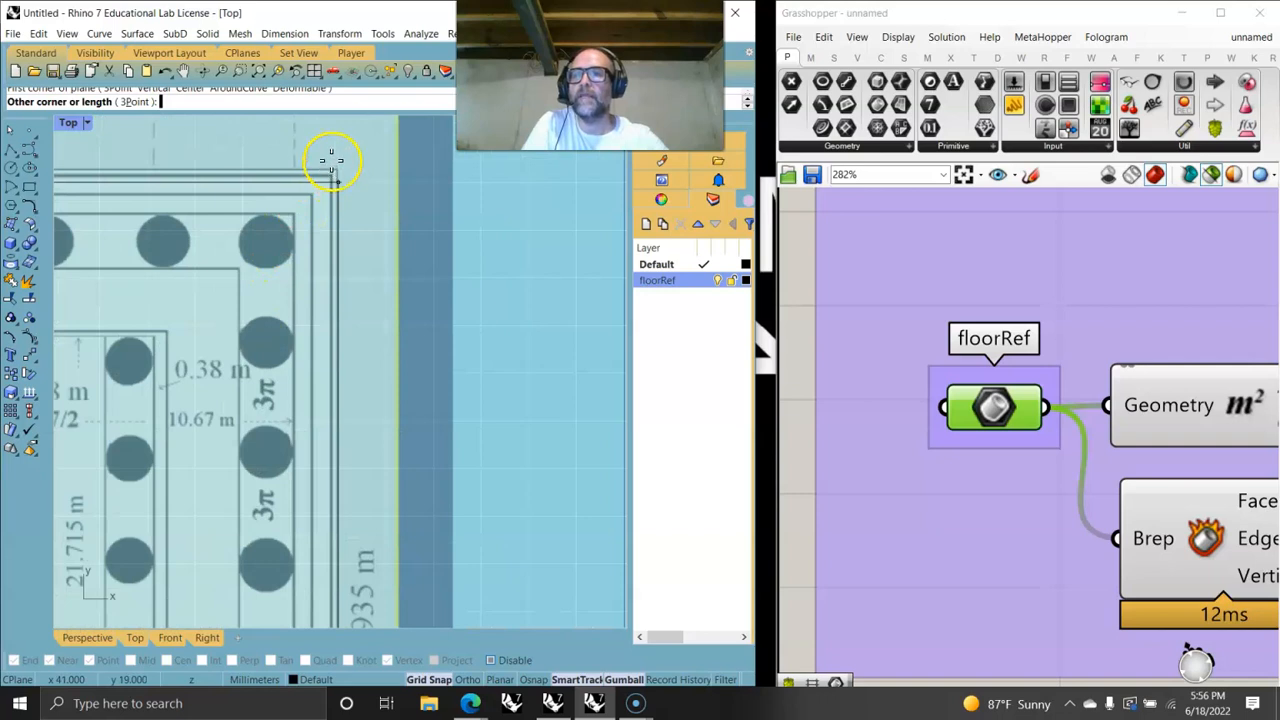
{"action": "left_click", "coordinate": [430, 680]}
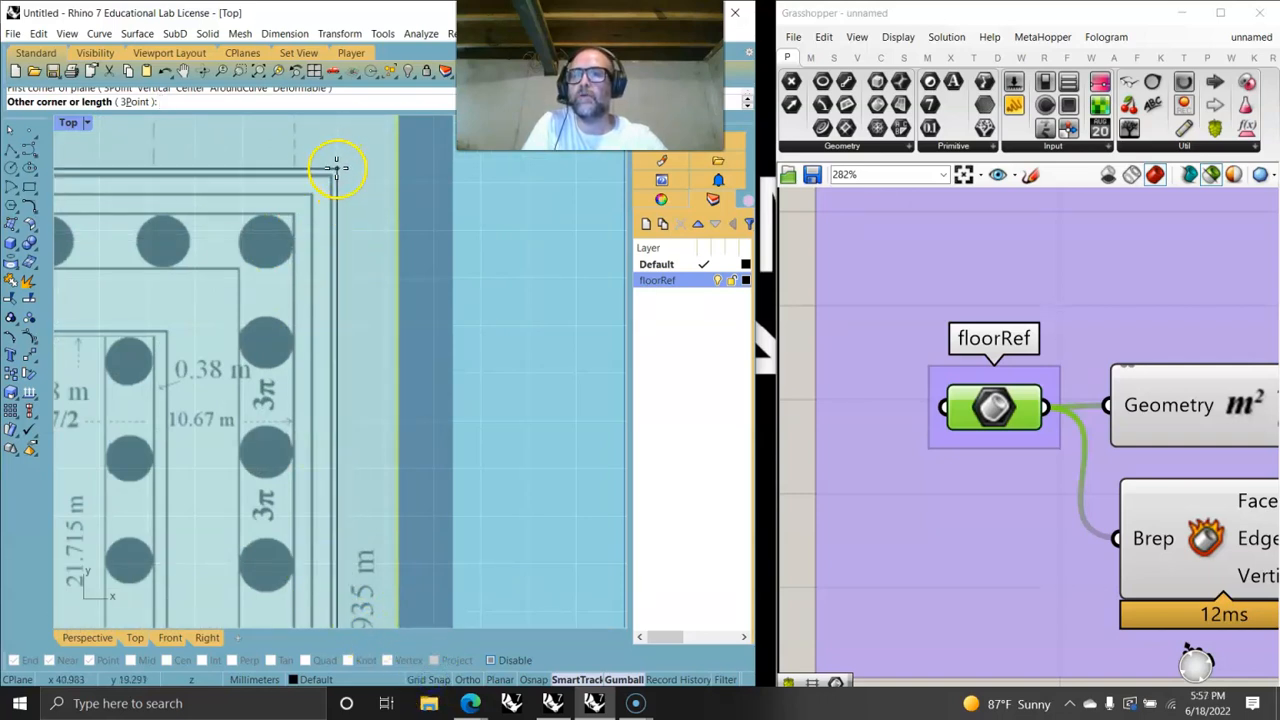
{"action": "scroll", "coordinate": [336, 167], "scroll_direction": "up", "scroll_amount": 4}
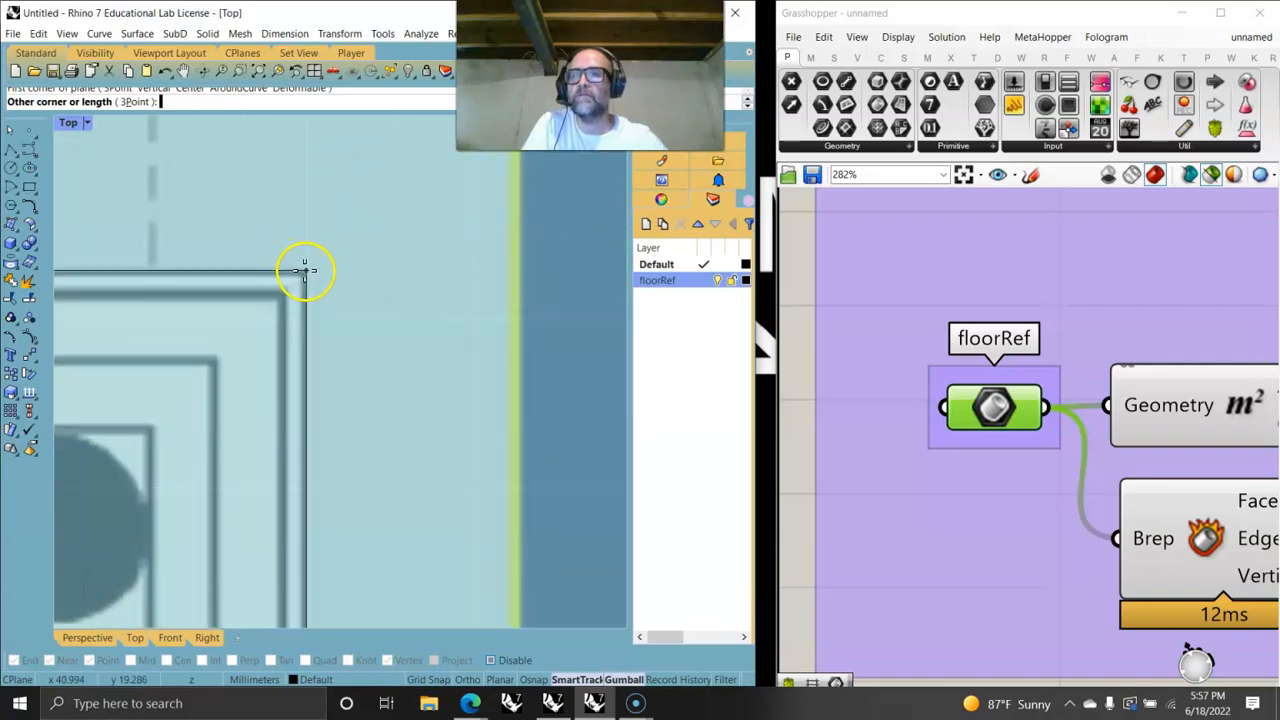
{"action": "left_click", "coordinate": [305, 269]}
{"action": "scroll", "coordinate": [206, 374], "scroll_direction": "down", "scroll_amount": 5}
{"action": "scroll", "coordinate": [508, 285], "scroll_direction": "down", "scroll_amount": 4}
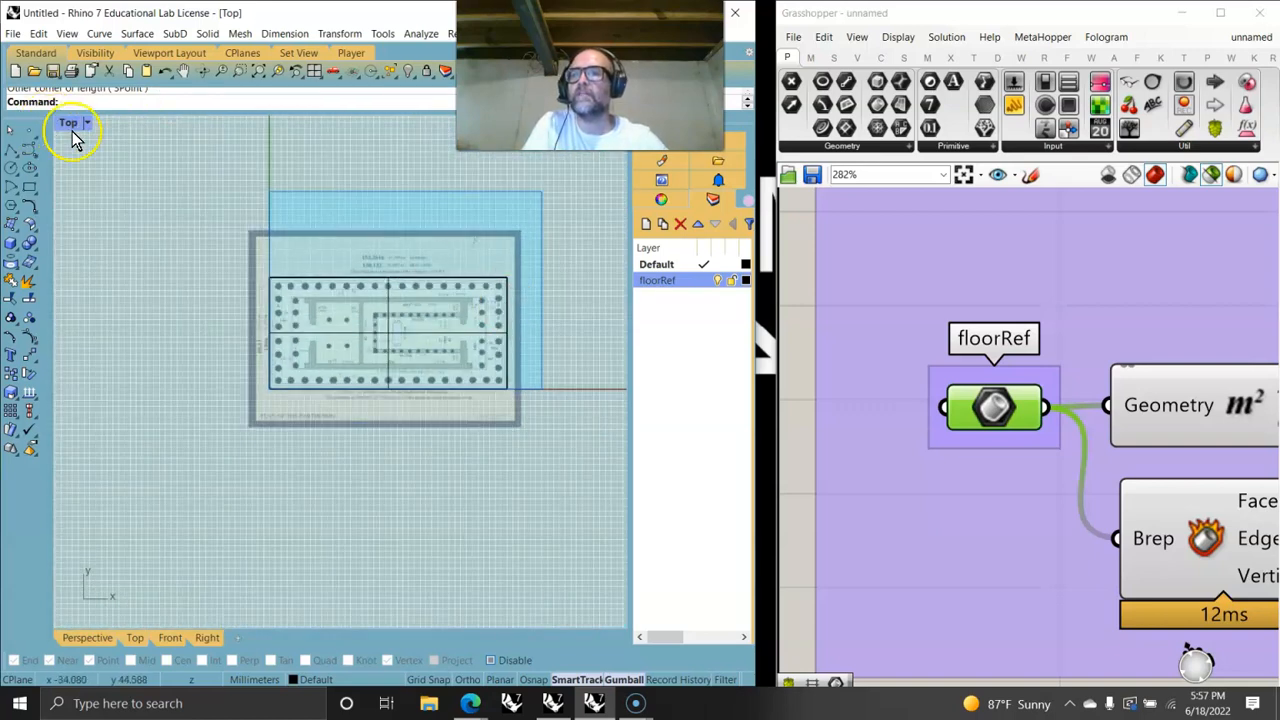
- Select the new stylobate surface and set it as the single Brep referenced by the floorRef component
{"action": "left_click", "coordinate": [70, 124]}
{"action": "left_click", "coordinate": [85, 190]}
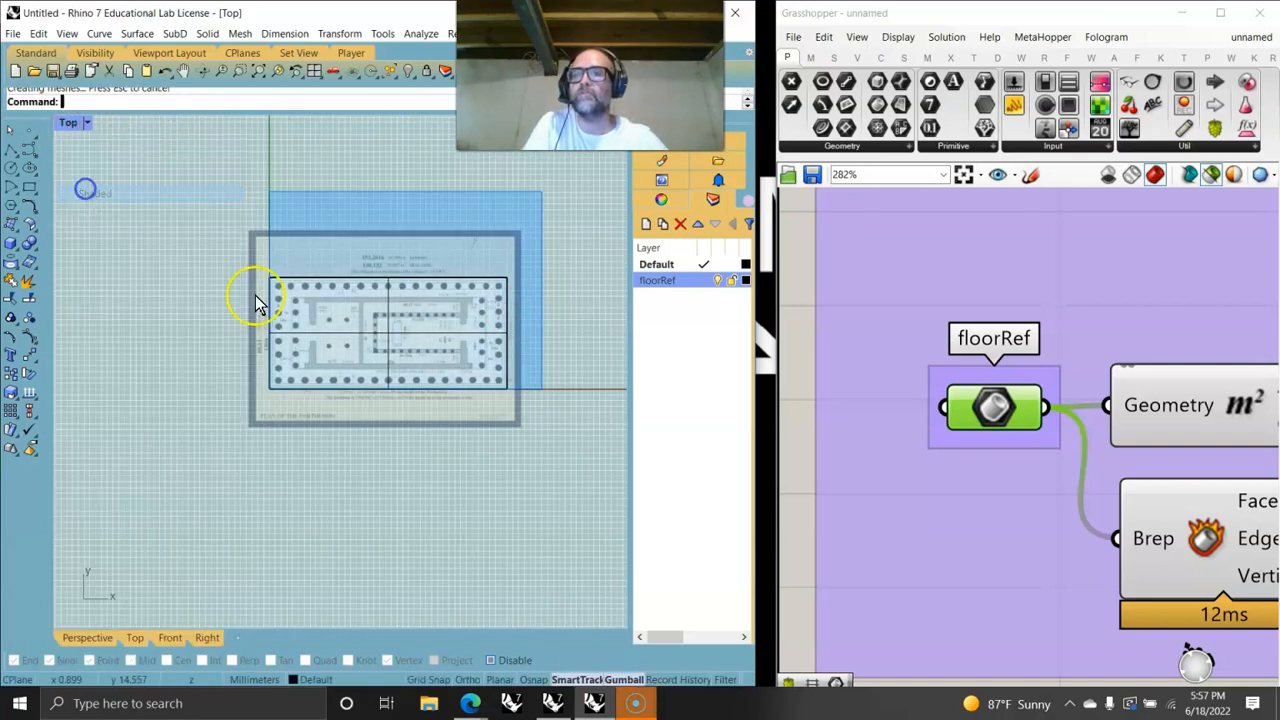
{"action": "left_click", "coordinate": [415, 350]}
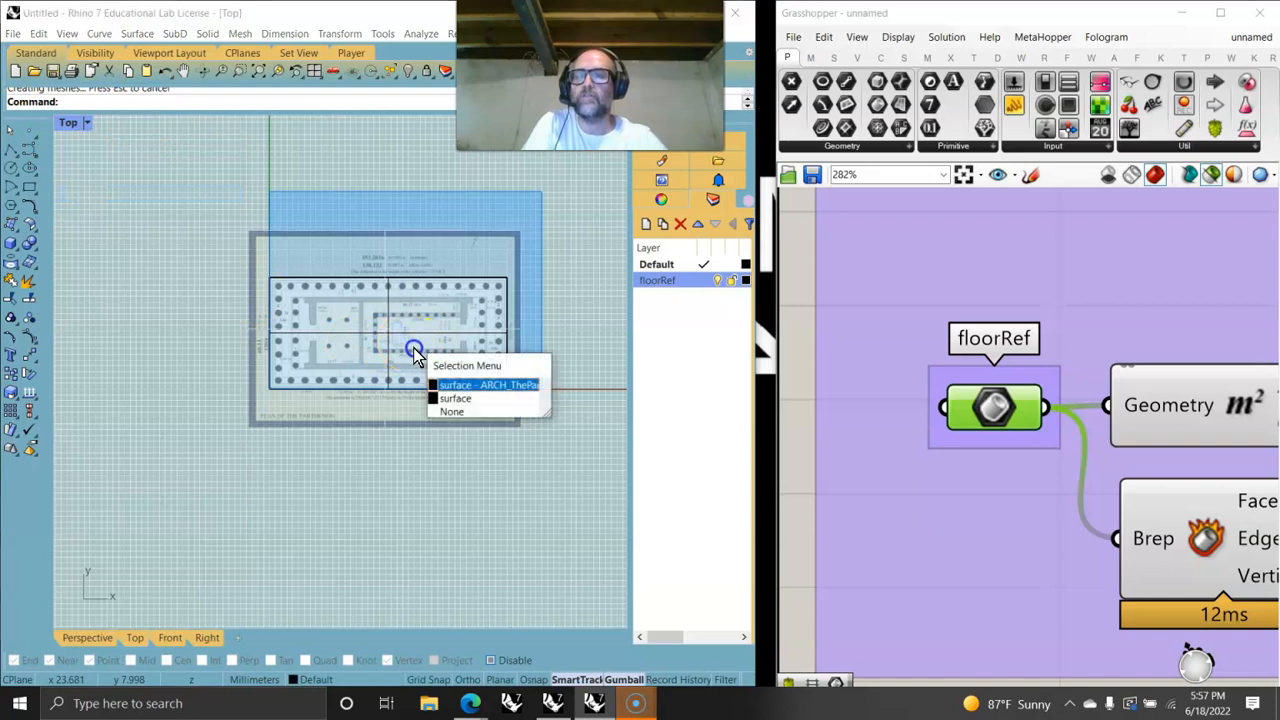
{"action": "left_click", "coordinate": [452, 398]}
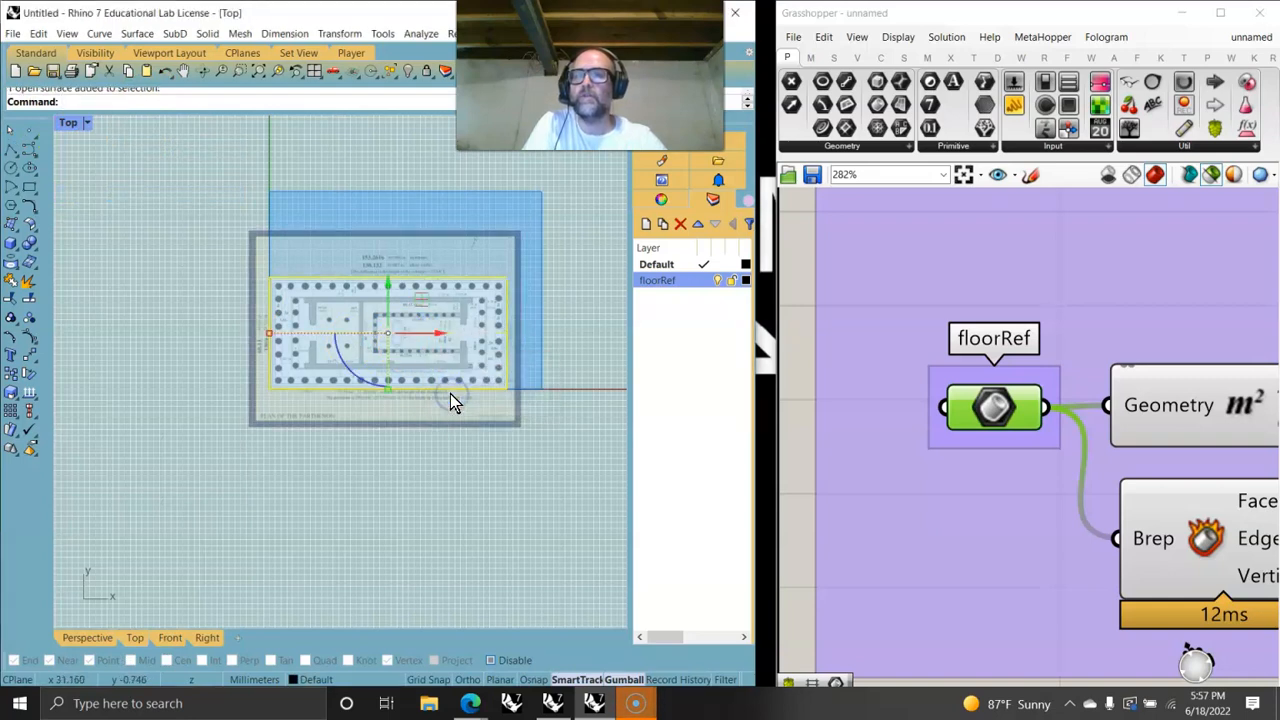
{"action": "right_click", "coordinate": [990, 372]}
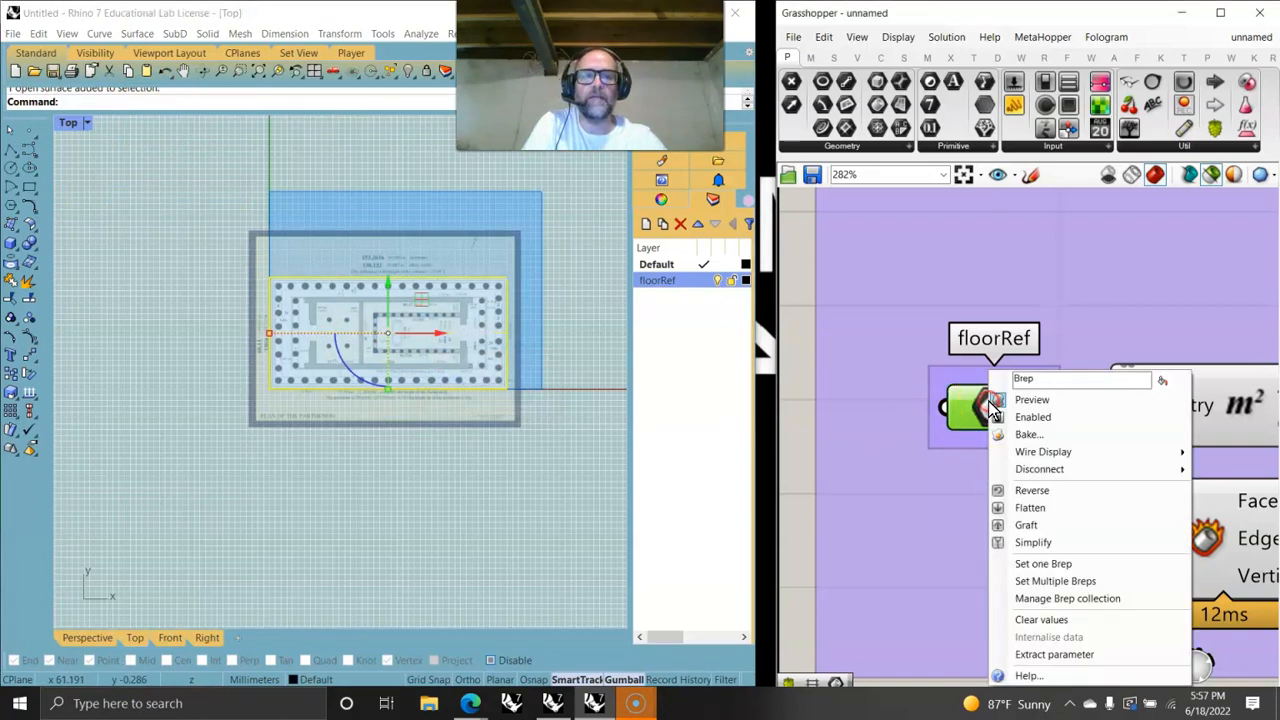
{"action": "left_click", "coordinate": [1035, 563]}
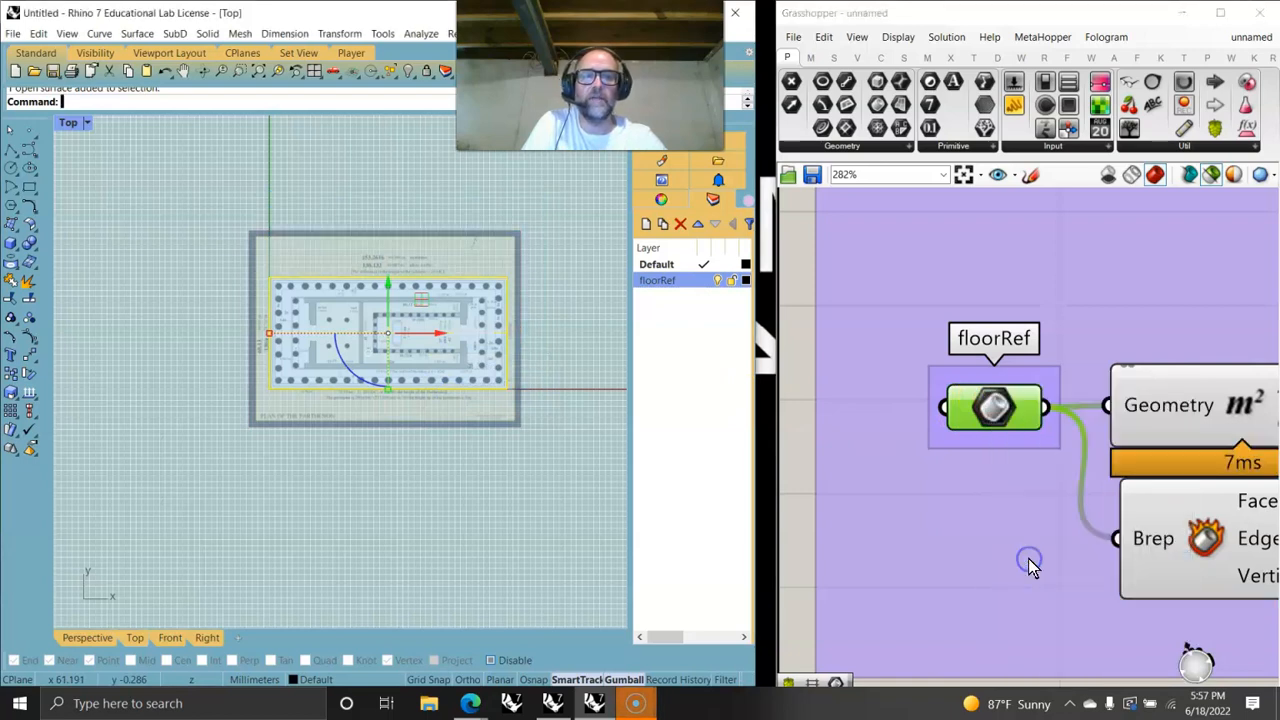
{"action": "right_click", "coordinate": [990, 418]}
{"action": "left_click", "coordinate": [1040, 632]}
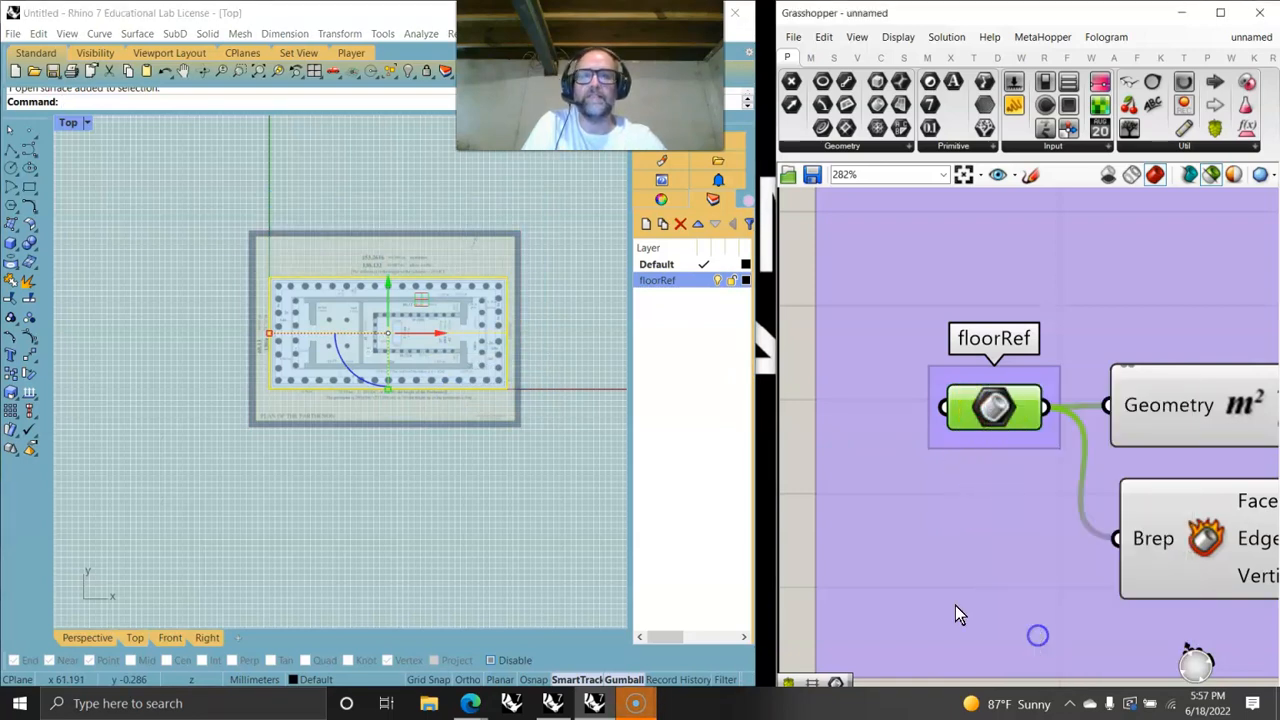
- Lock the floorRef layer
{"action": "left_click", "coordinate": [441, 355]}
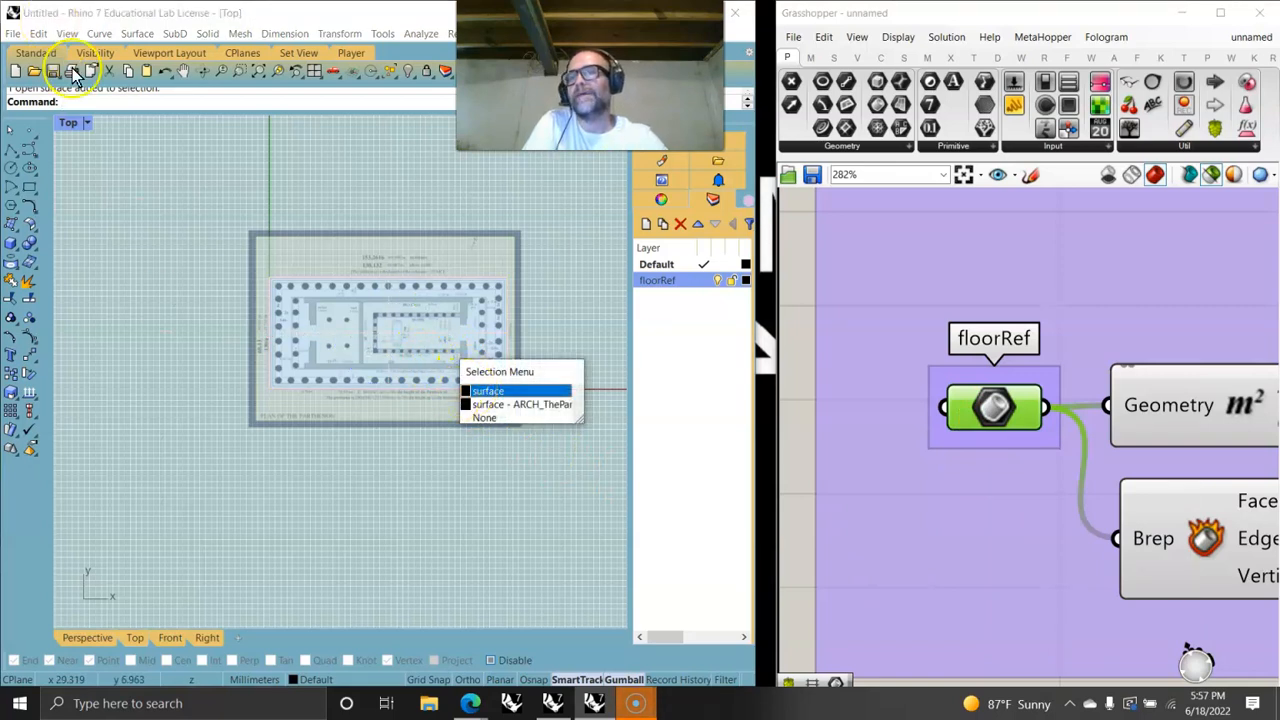
{"action": "left_click", "coordinate": [209, 450]}
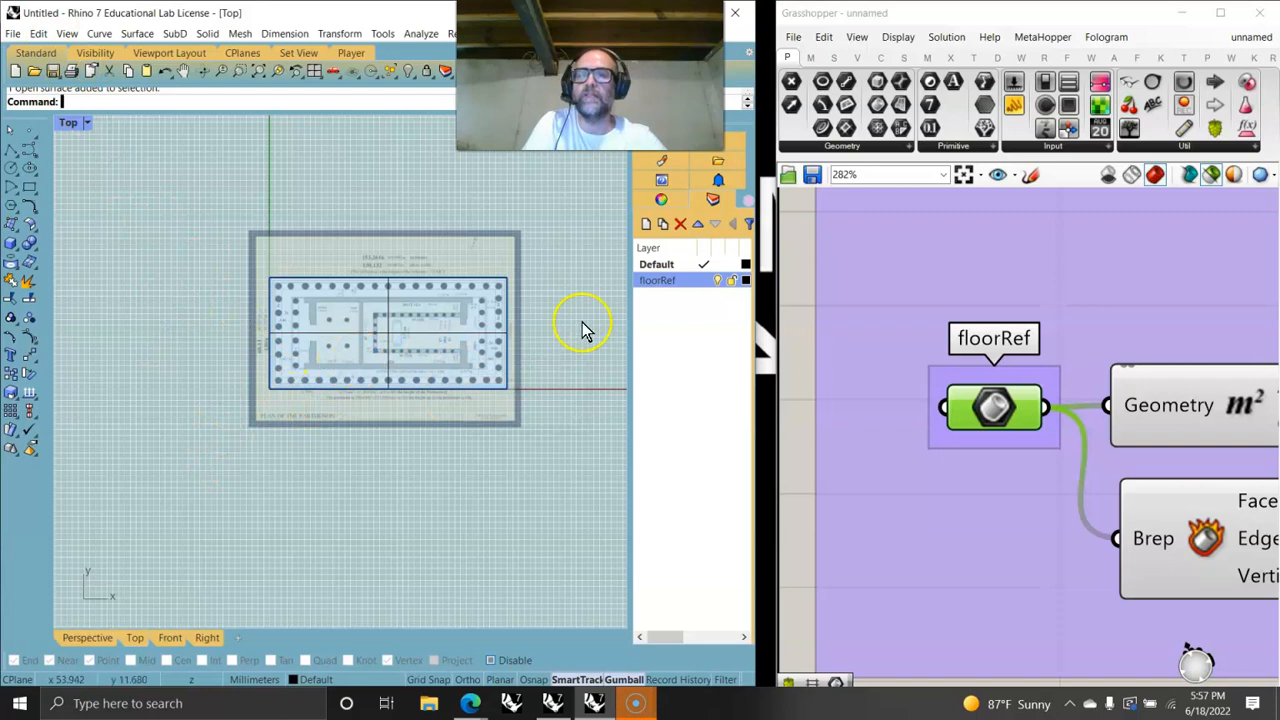
{"action": "left_click", "coordinate": [658, 284]}
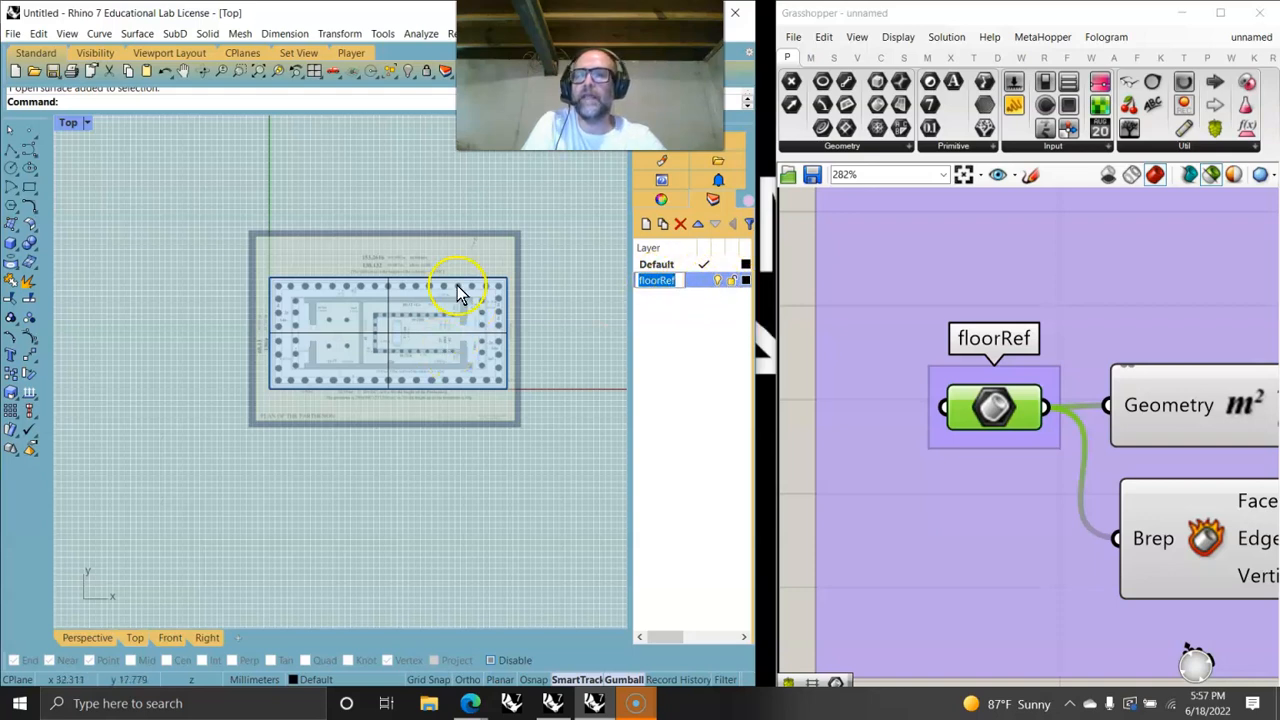
{"action": "left_click", "coordinate": [731, 281]}
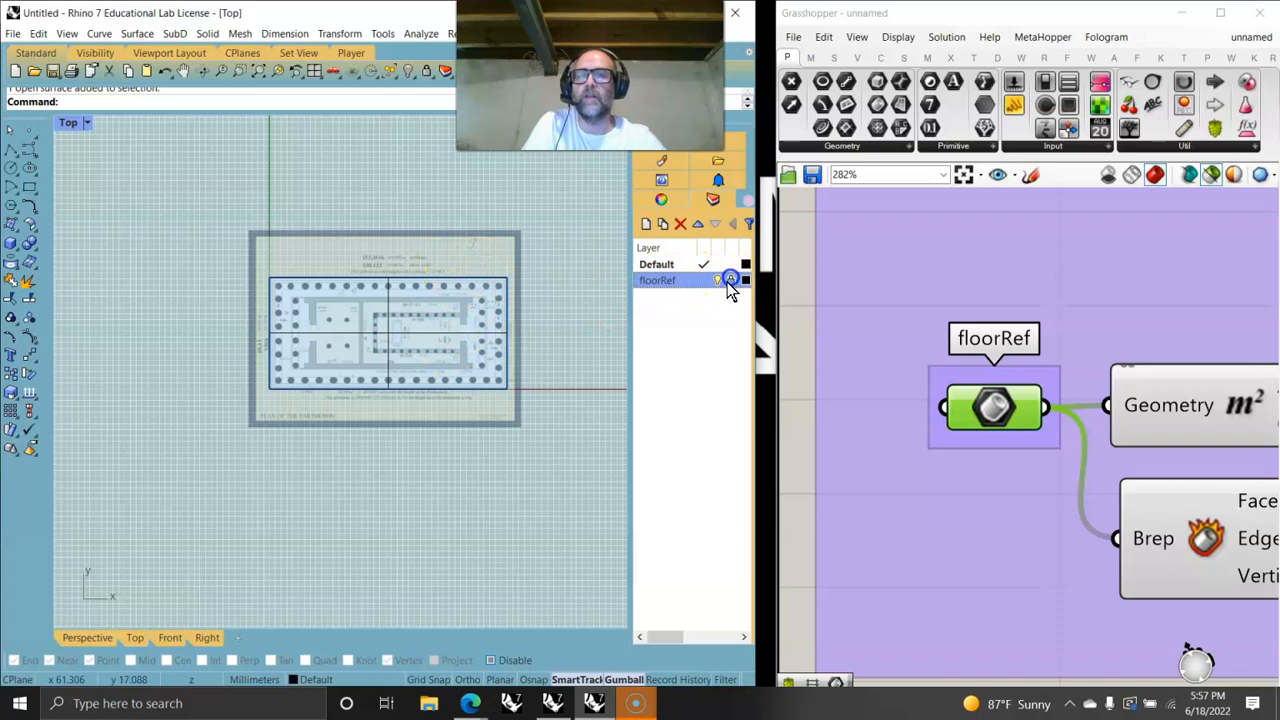
- Create a new layer named ParthenonRef
{"action": "left_click", "coordinate": [655, 264]}
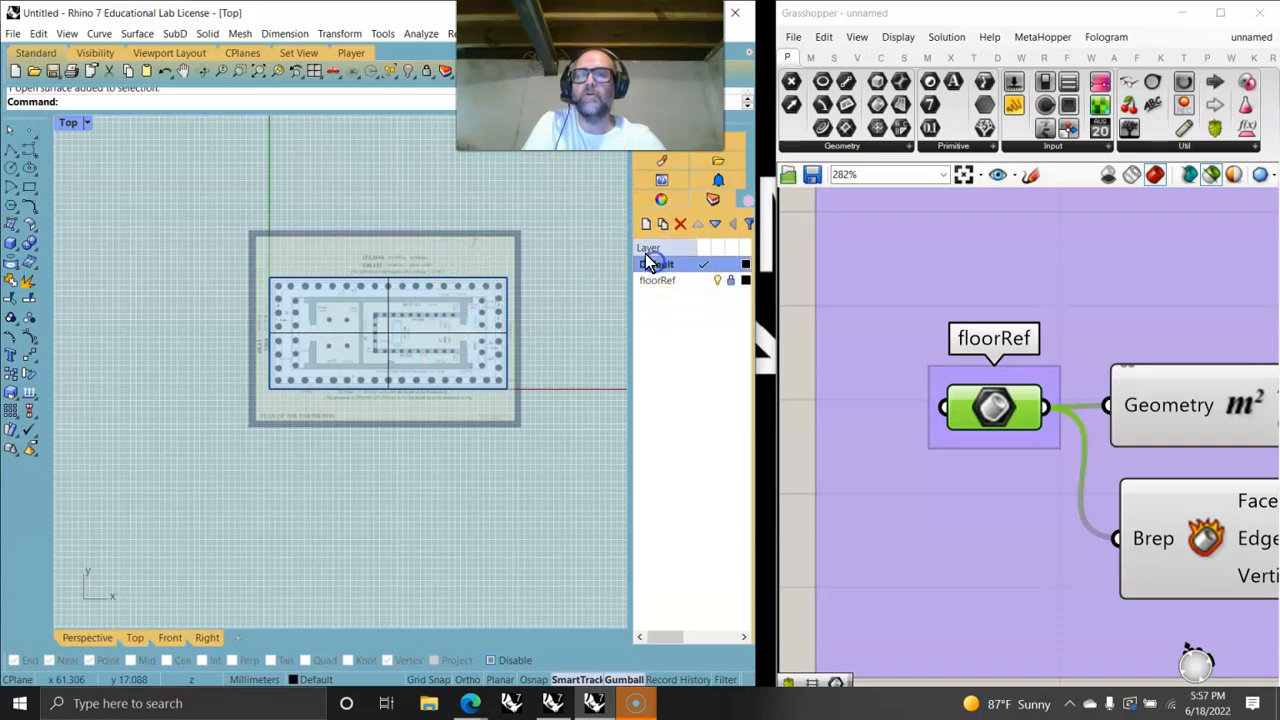
{"action": "left_click", "coordinate": [648, 225]}
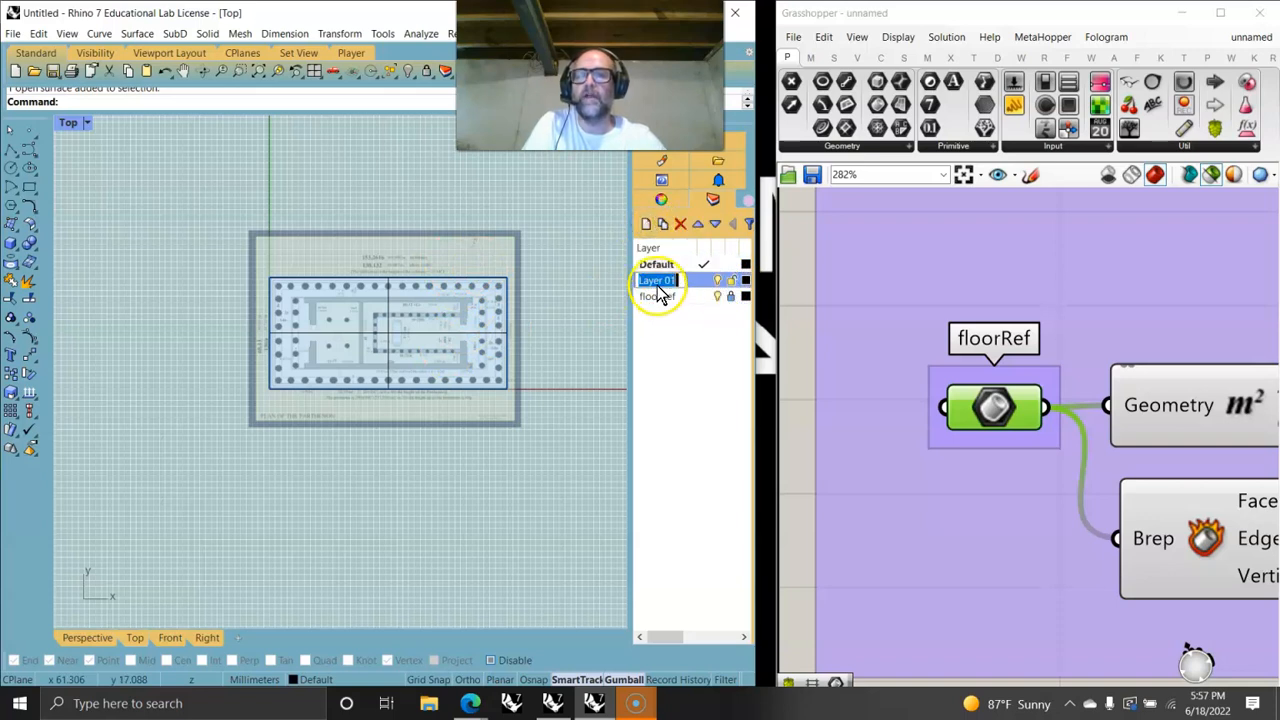
{"action": "type", "text": "f"}
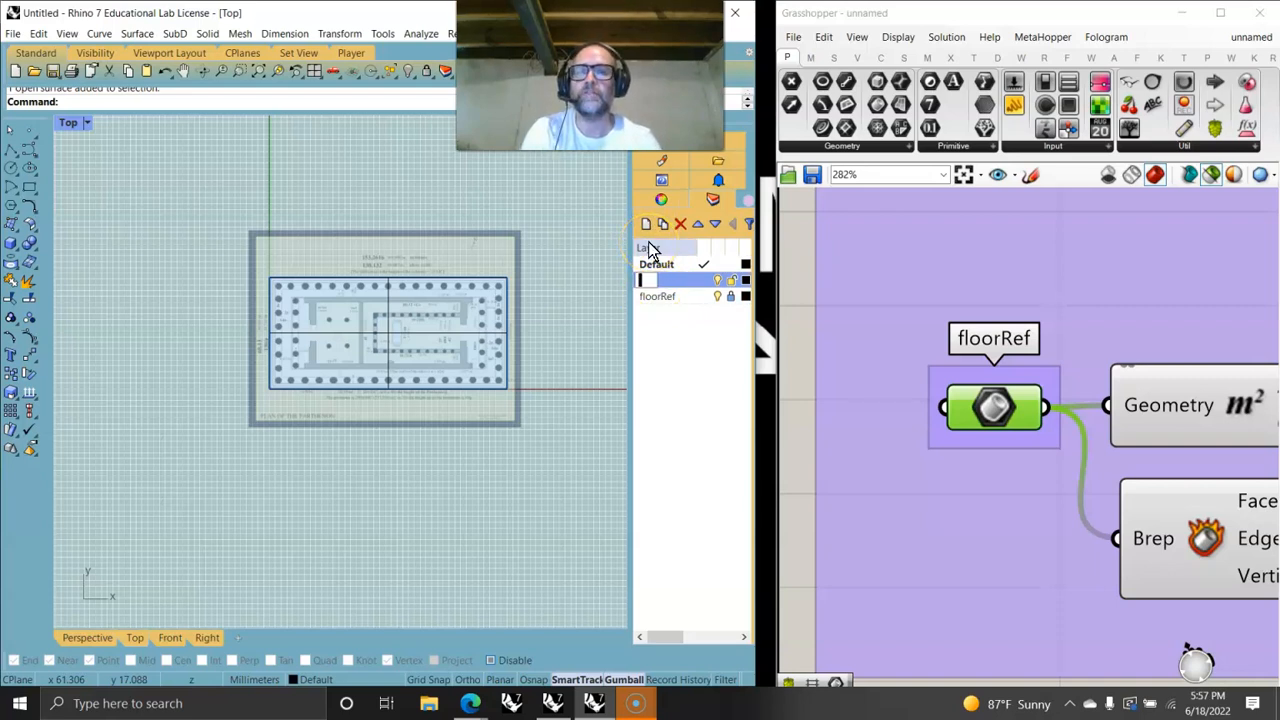
{"action": "type", "text": "Parthenm"}
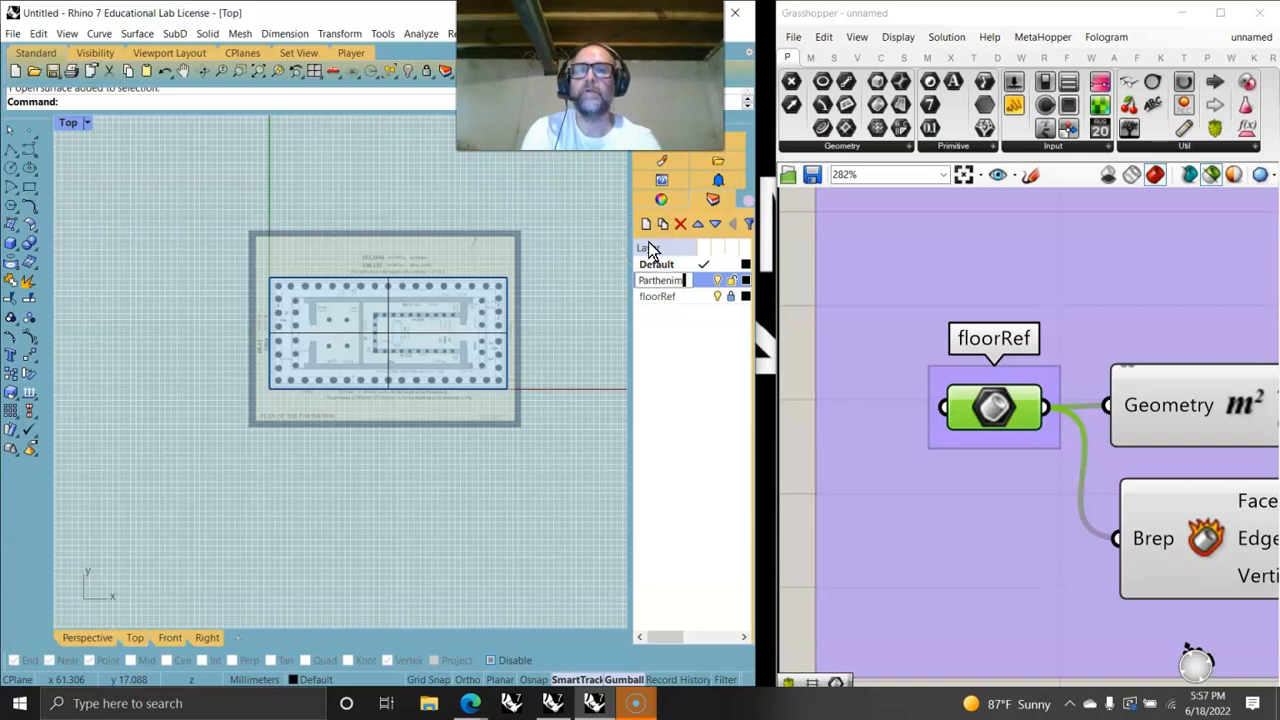
{"action": "key", "text": "BackSpace"}
{"action": "type", "text": "o"}
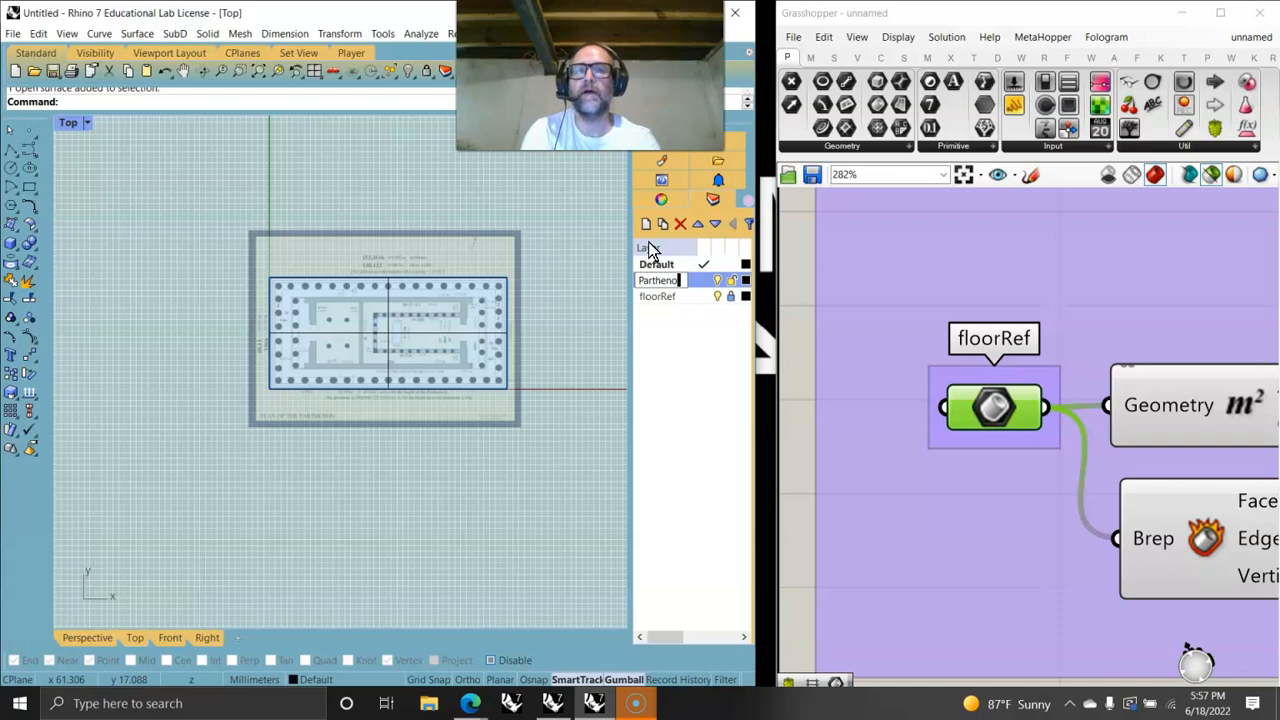
{"action": "type", "text": "nRef"}
{"action": "key", "text": "Return"}
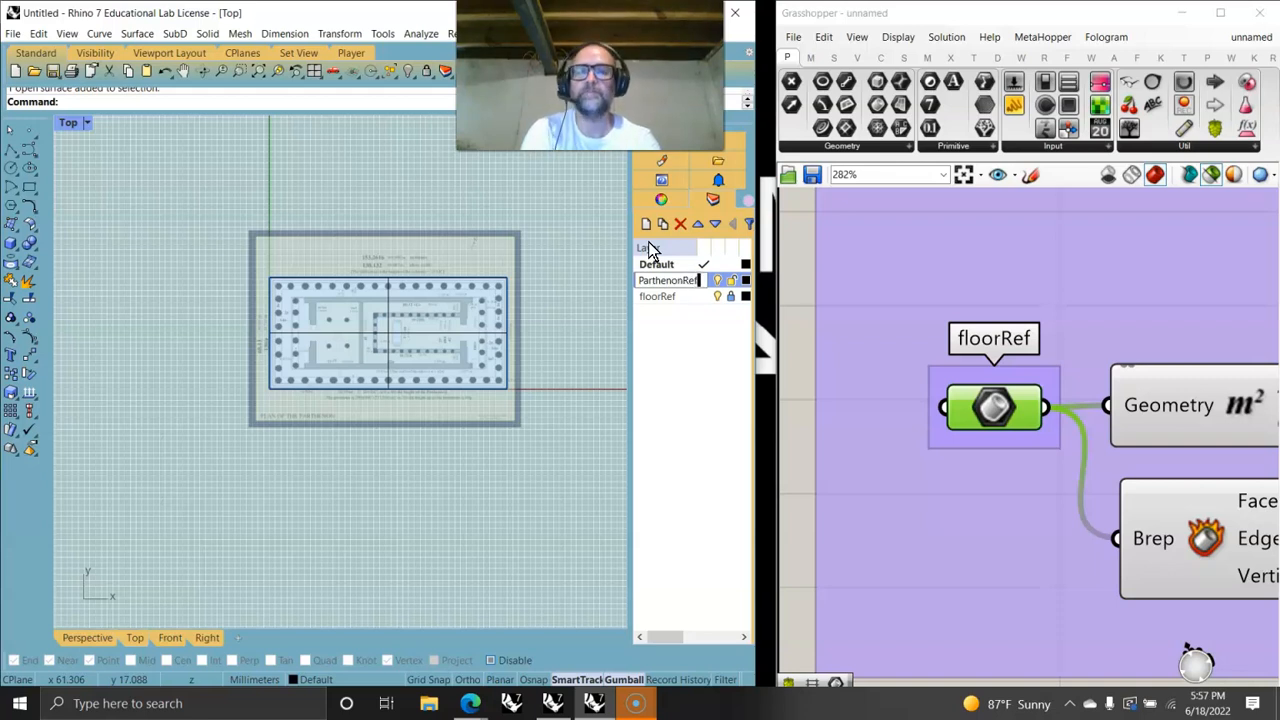
- Move the stylobate surface onto the ParthenonRef layer and lock that layer
{"action": "left_click", "coordinate": [663, 383]}
{"action": "left_click", "coordinate": [615, 298]}
{"action": "left_click", "coordinate": [463, 355]}
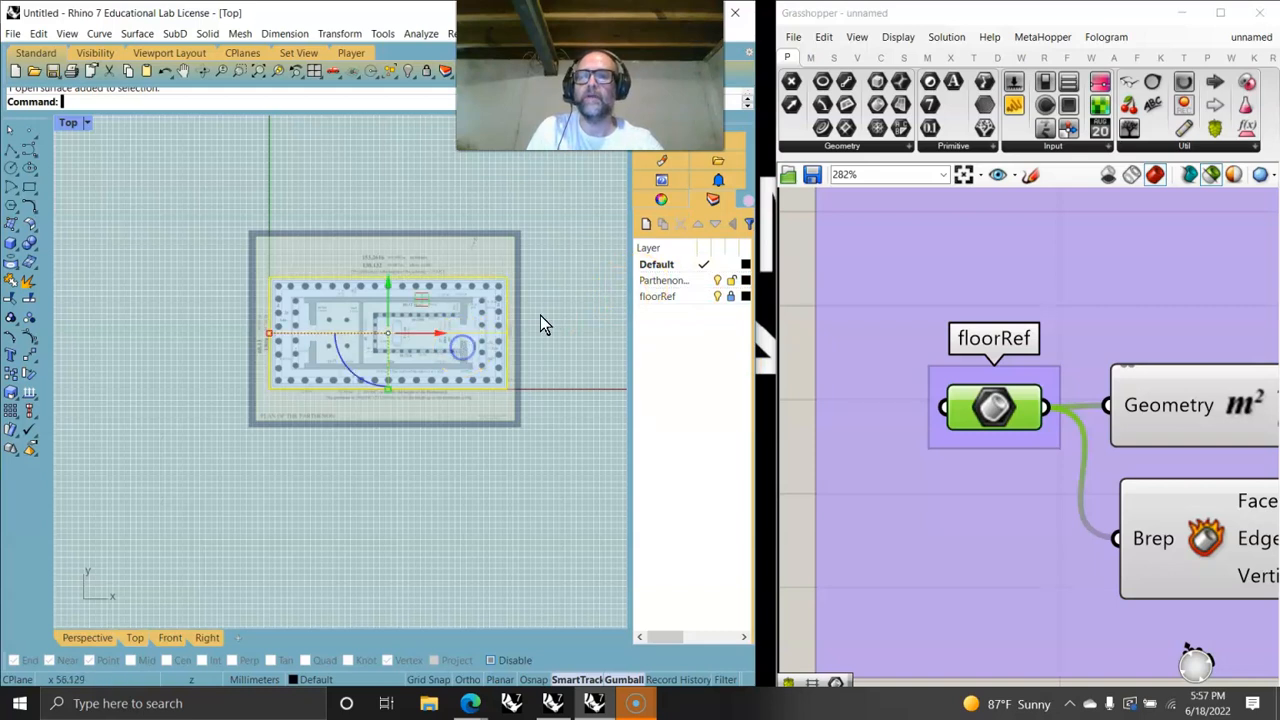
{"action": "right_click", "coordinate": [655, 281]}
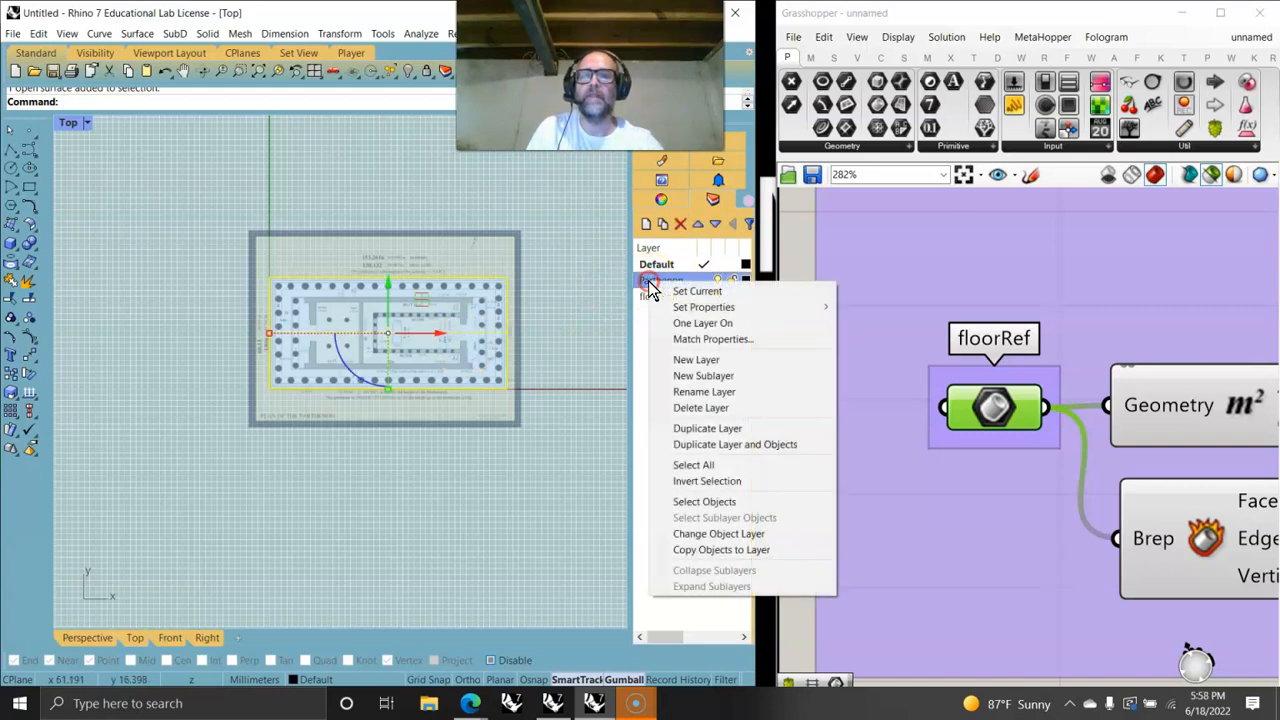
{"action": "left_click", "coordinate": [708, 535]}
{"action": "left_click", "coordinate": [732, 281]}
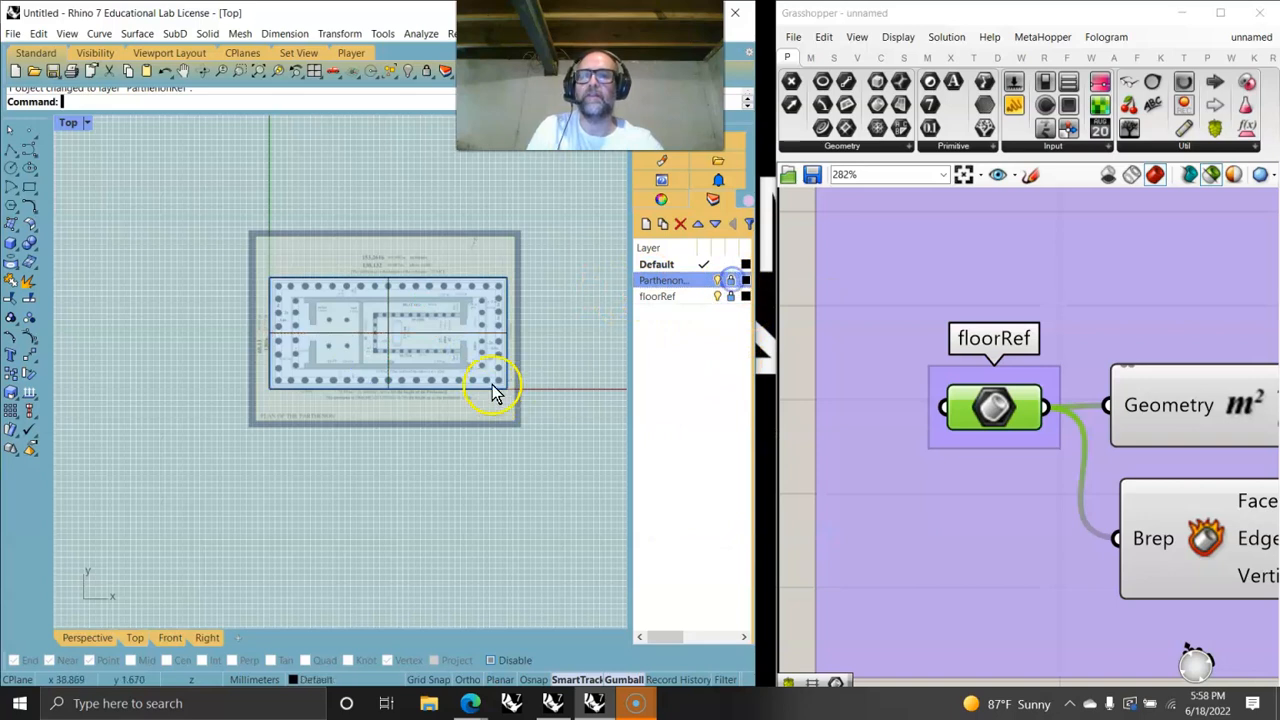
- Examine the traced stylobate surface against the reference floor plan
{"action": "scroll", "coordinate": [395, 362], "scroll_direction": "up", "scroll_amount": 5}
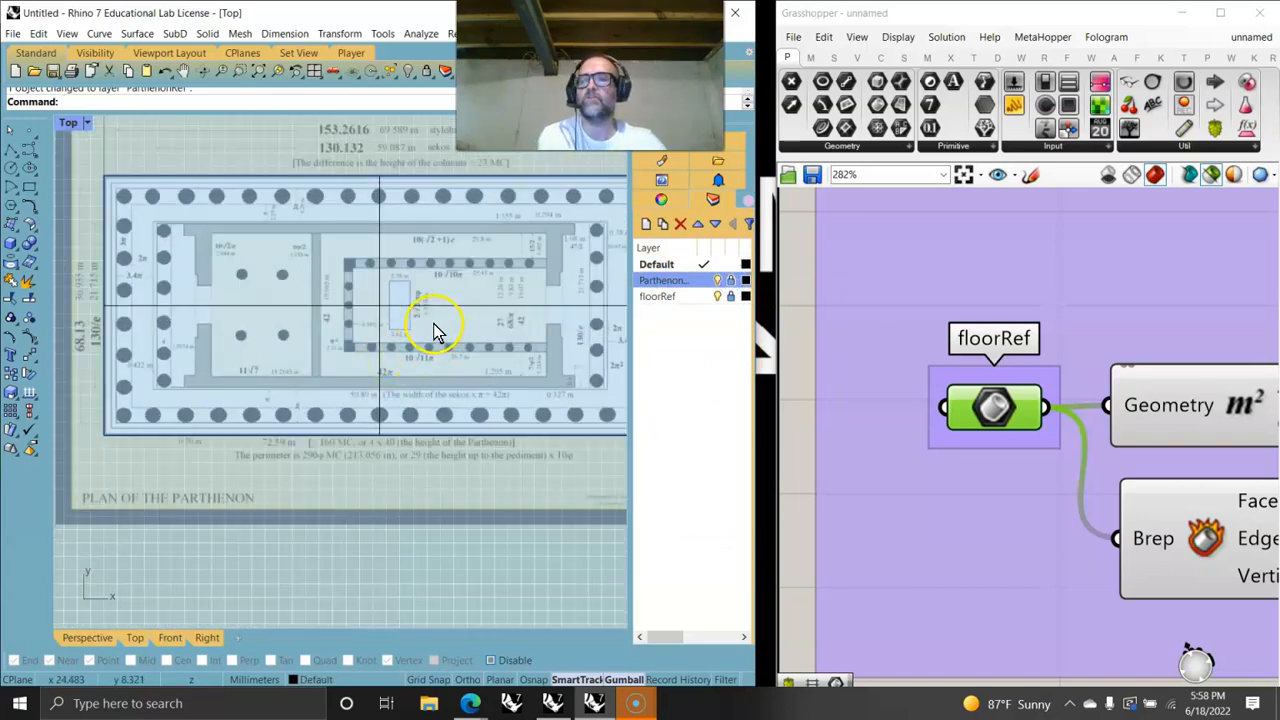
{"action": "scroll", "coordinate": [435, 332], "scroll_direction": "down", "scroll_amount": 2}
{"action": "left_click", "coordinate": [720, 283]}
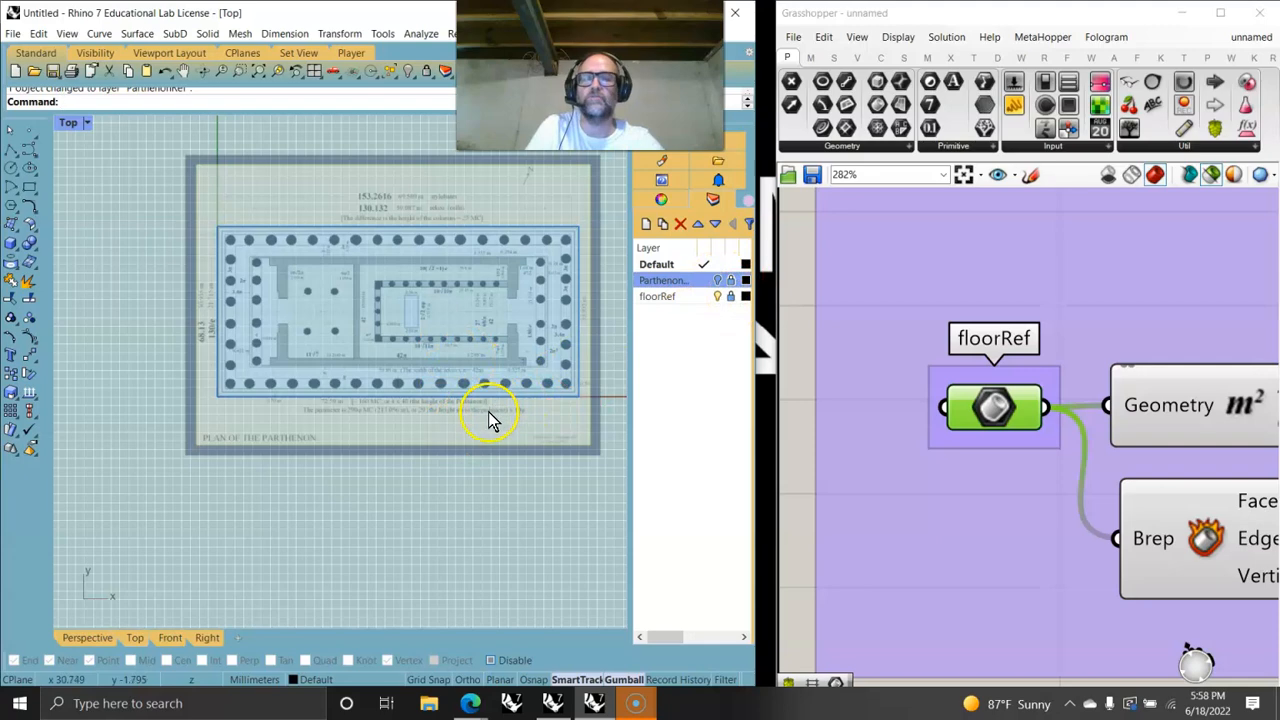
{"action": "scroll", "coordinate": [394, 341], "scroll_direction": "down", "scroll_amount": 2}
{"action": "right_click_drag", "start_coordinate": [392, 340], "coordinate": [332, 364]}
{"action": "scroll", "coordinate": [333, 361], "scroll_direction": "up", "scroll_amount": 3}
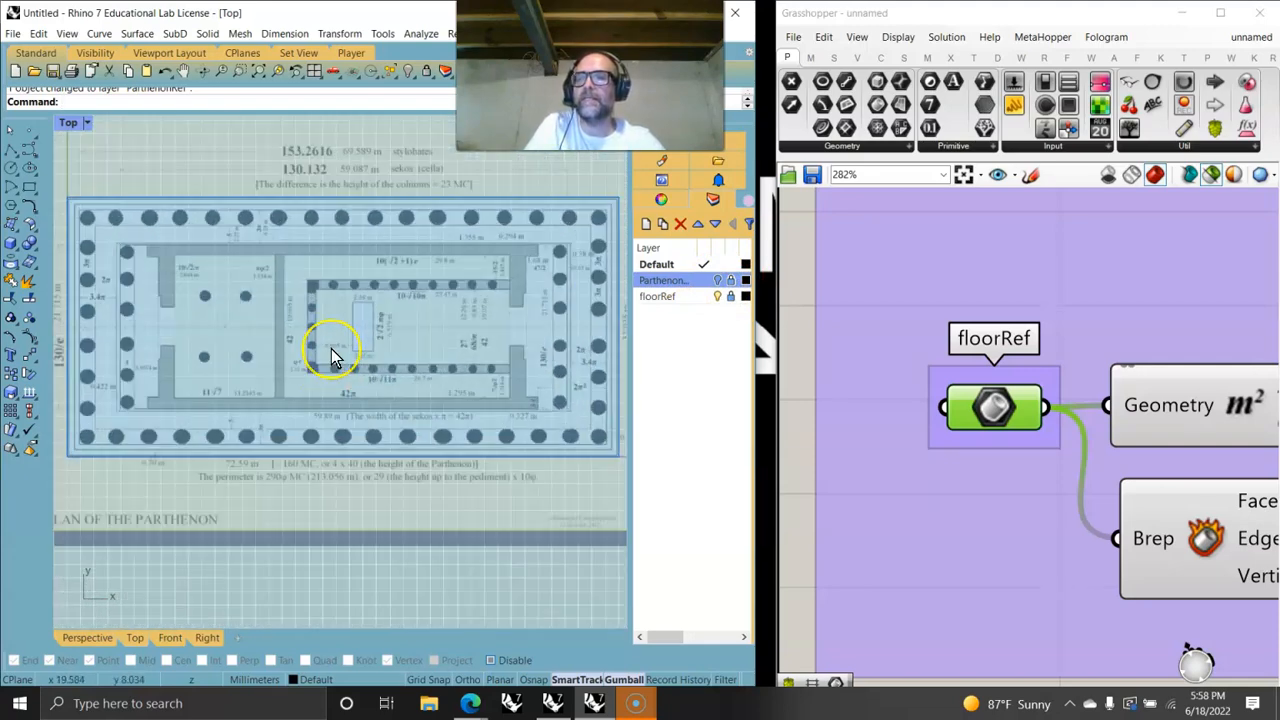
{"action": "scroll", "coordinate": [333, 358], "scroll_direction": "down", "scroll_amount": 3}
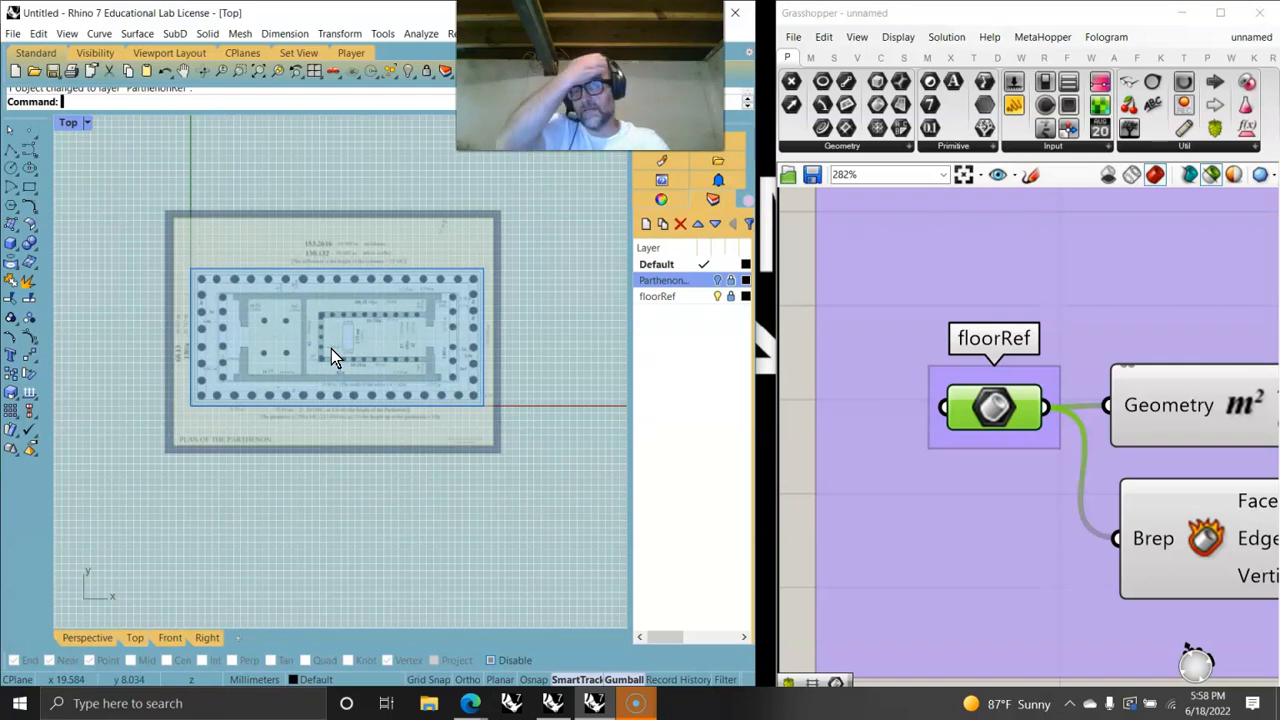
{"action": "scroll", "coordinate": [940, 473], "scroll_direction": "down", "scroll_amount": 4}
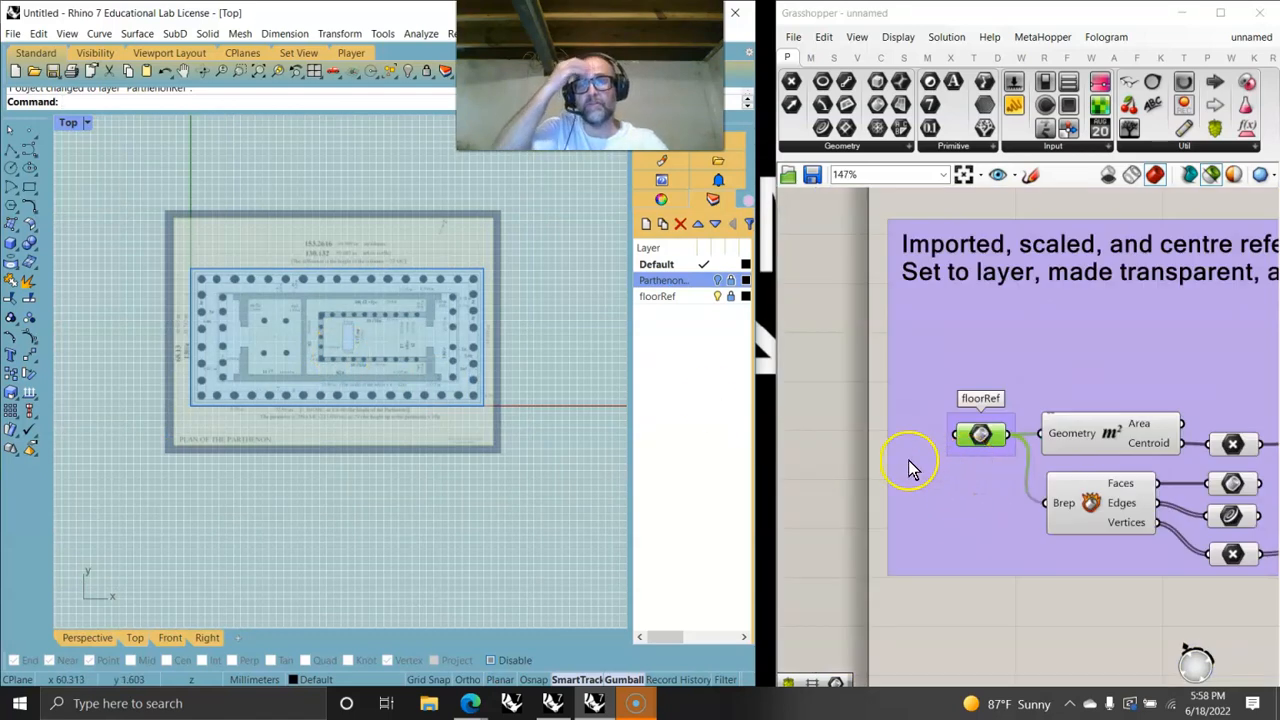
- Switch the Grasshopper preview to shaded mode for the referenced geometry
{"action": "right_click_drag", "start_coordinate": [1054, 472], "coordinate": [893, 388]}
{"action": "right_click_drag", "start_coordinate": [1119, 420], "coordinate": [983, 438]}
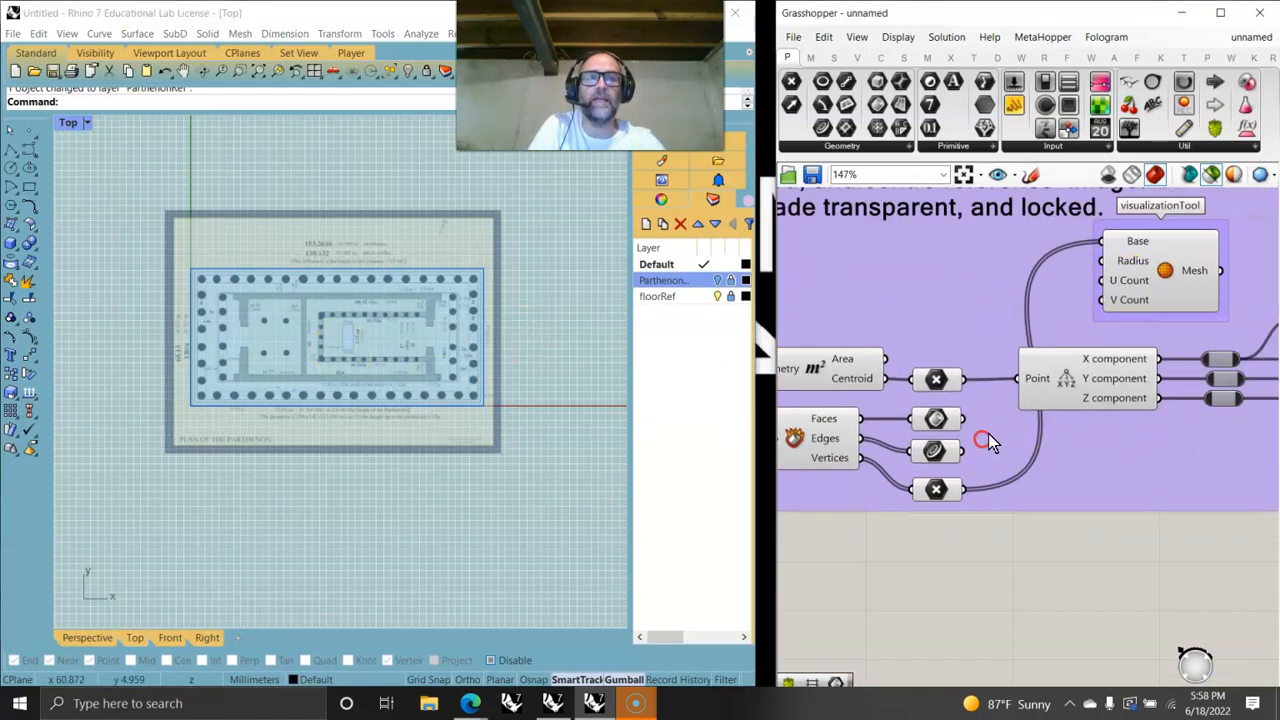
{"action": "left_click", "coordinate": [1211, 174]}
- Inspect the centroid marker drawn on the stylobate surface in the plan view
{"action": "scroll", "coordinate": [390, 322], "scroll_direction": "up", "scroll_amount": 5}
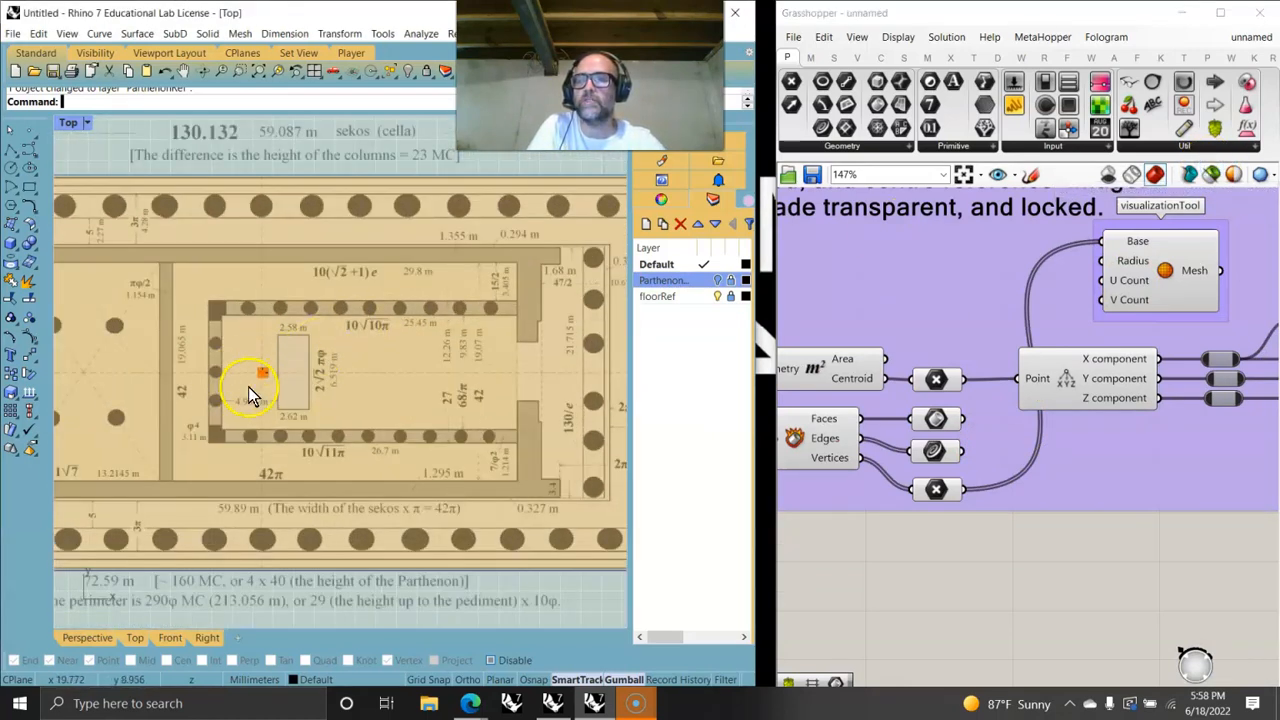
{"action": "scroll", "coordinate": [248, 386], "scroll_direction": "up", "scroll_amount": 3}
{"action": "scroll", "coordinate": [285, 360], "scroll_direction": "up", "scroll_amount": 6}
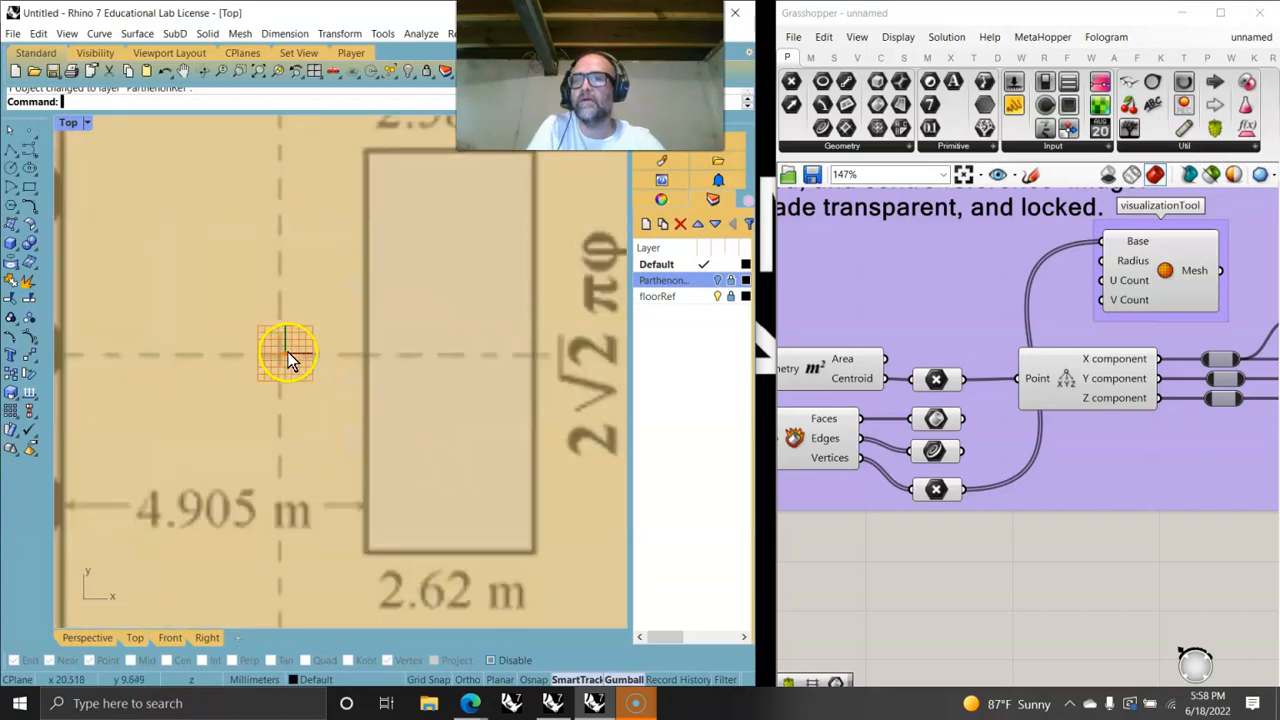
{"action": "scroll", "coordinate": [270, 360], "scroll_direction": "down", "scroll_amount": 8}
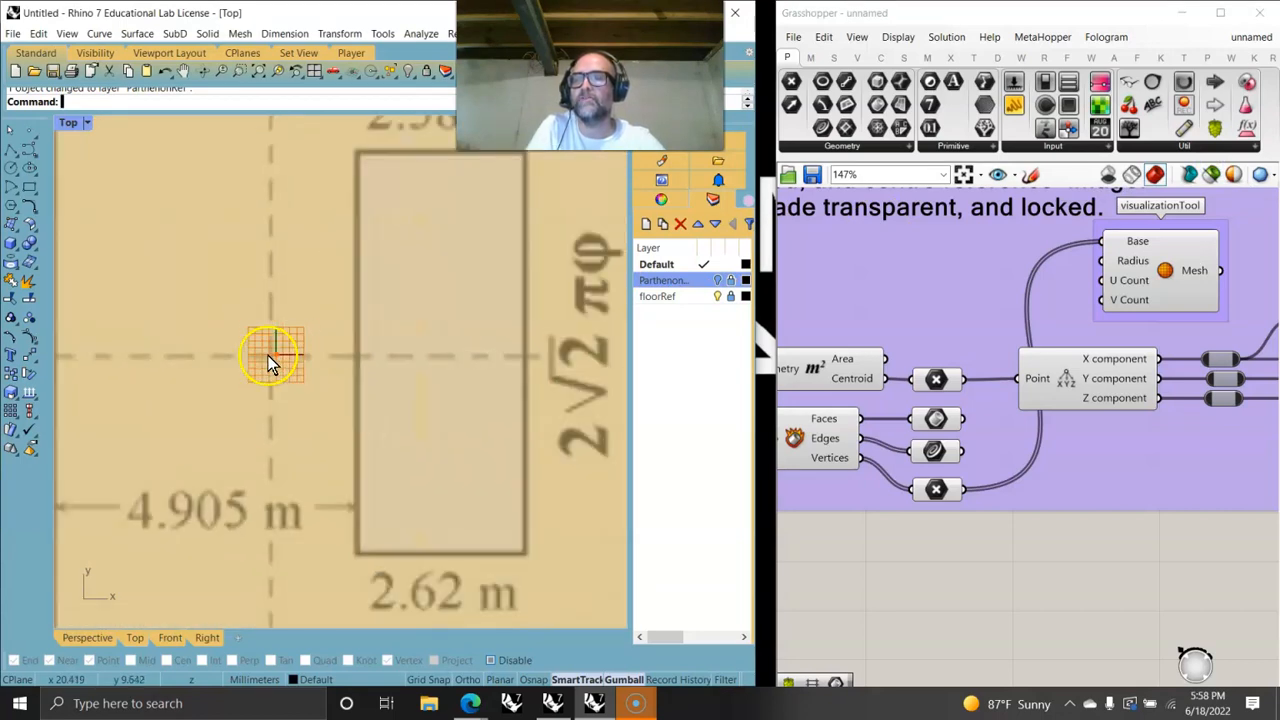
{"action": "scroll", "coordinate": [340, 350], "scroll_direction": "down", "scroll_amount": 2}
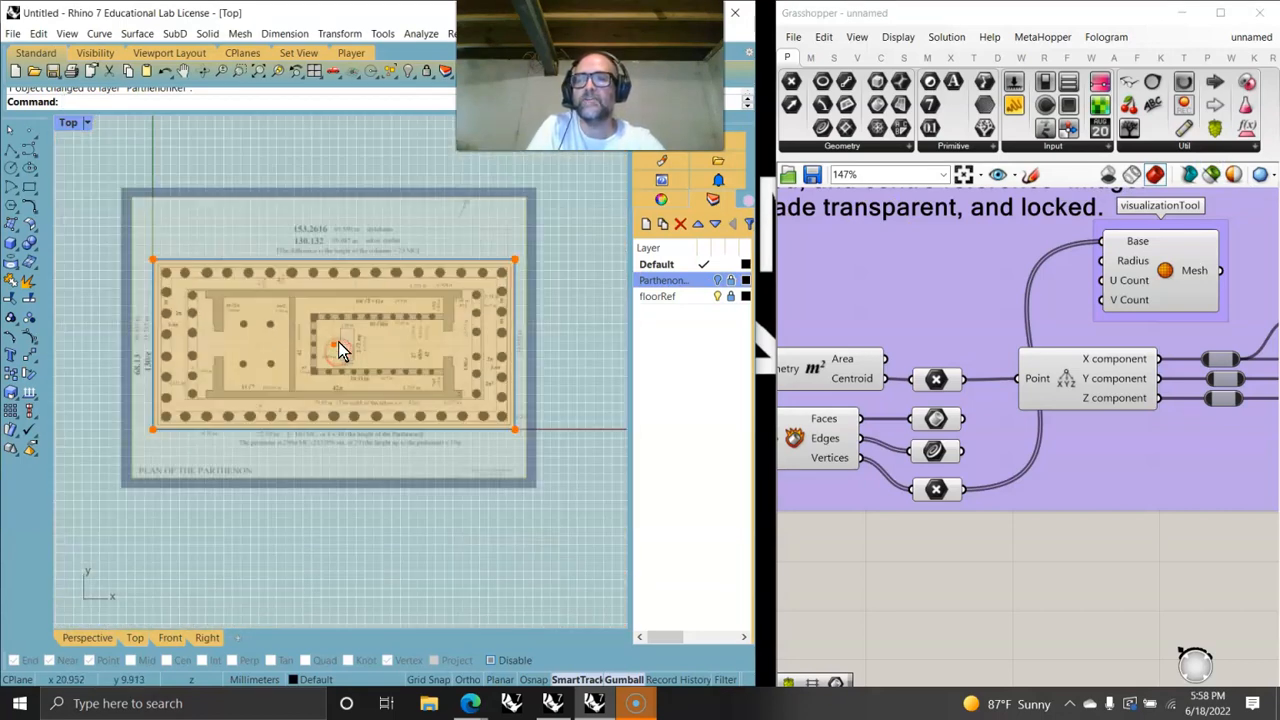
{"action": "scroll", "coordinate": [452, 367], "scroll_direction": "up", "scroll_amount": 6}
{"action": "scroll", "coordinate": [509, 362], "scroll_direction": "down", "scroll_amount": 5}
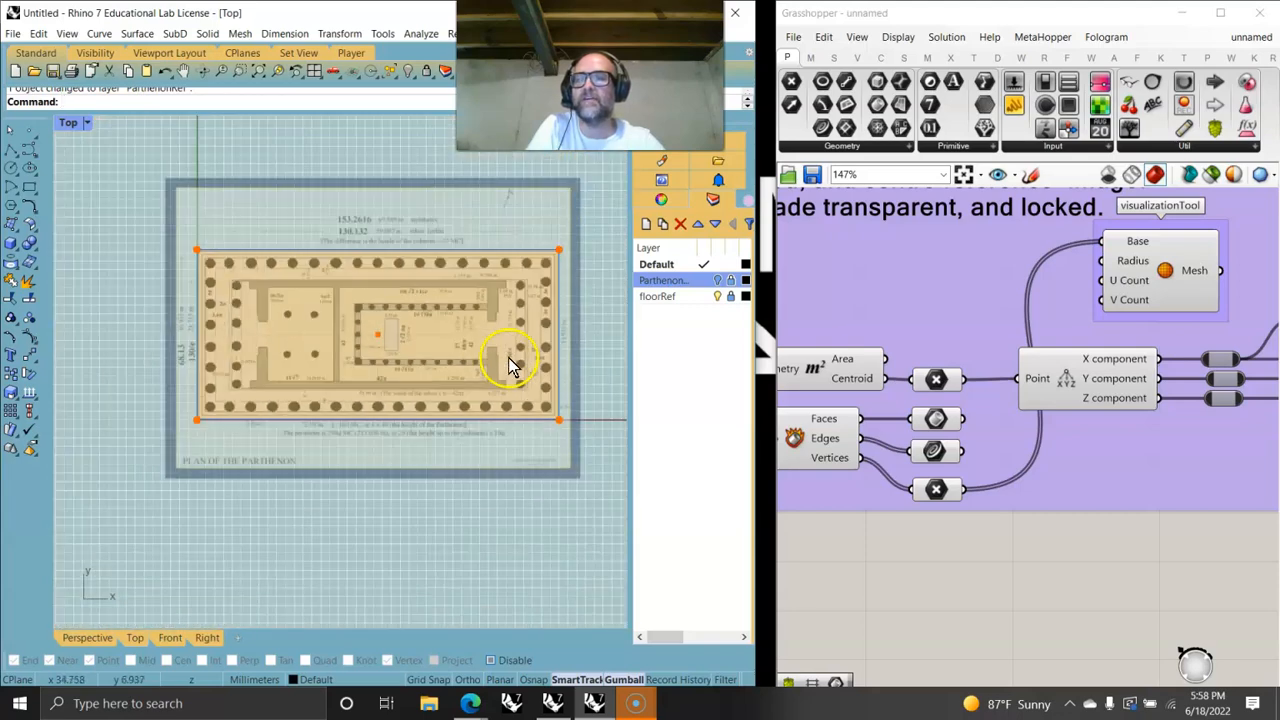
{"action": "scroll", "coordinate": [423, 358], "scroll_direction": "down", "scroll_amount": 2}
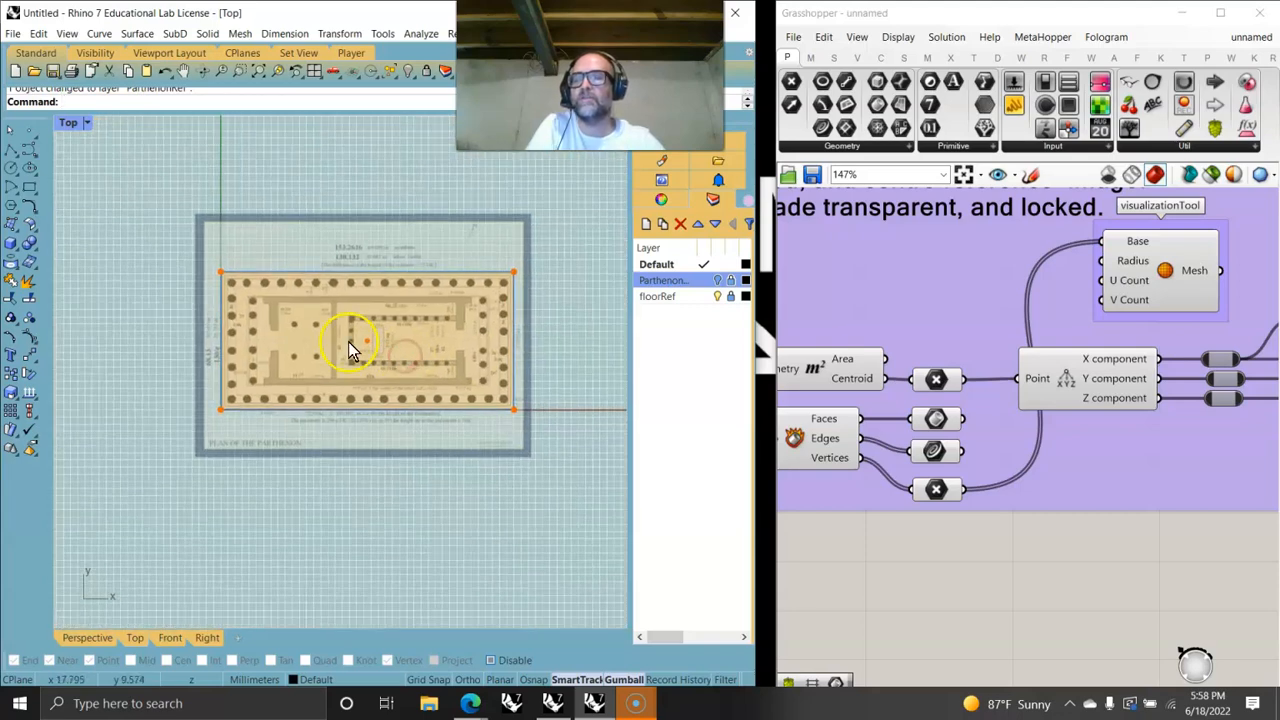
{"action": "scroll", "coordinate": [370, 350], "scroll_direction": "up", "scroll_amount": 3}
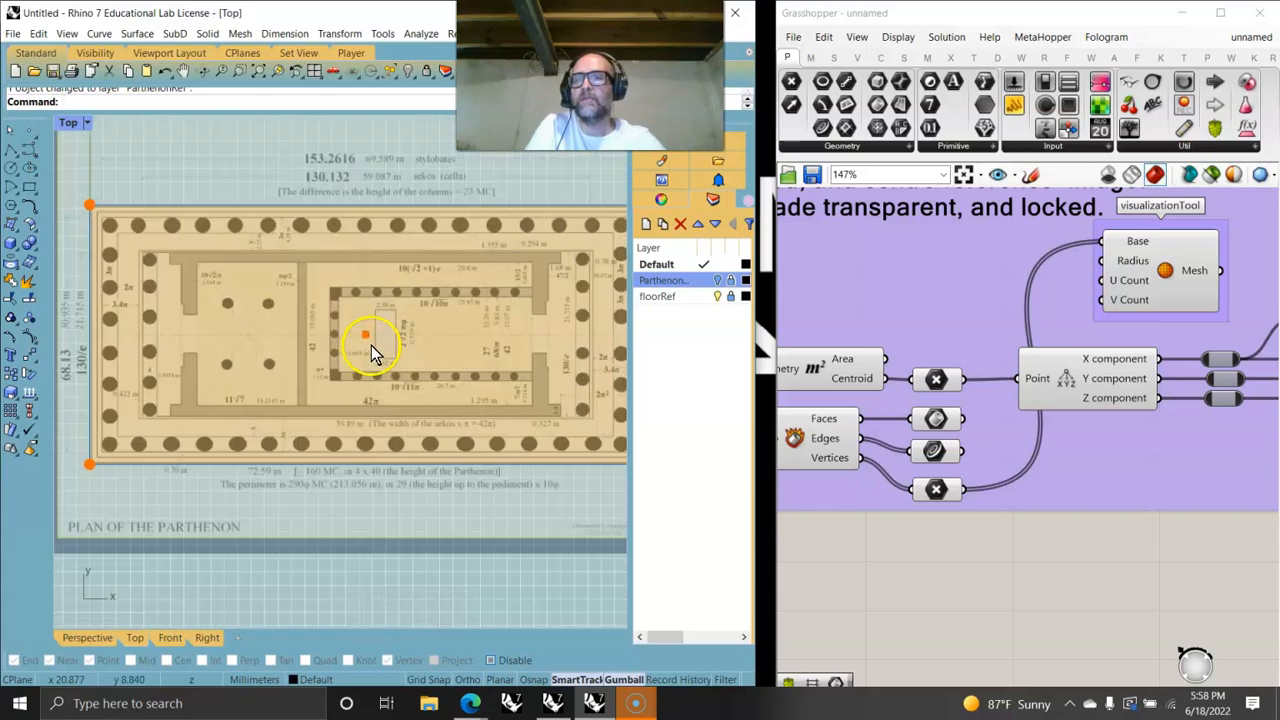
{"action": "right_click_drag", "start_coordinate": [370, 350], "coordinate": [352, 350]}
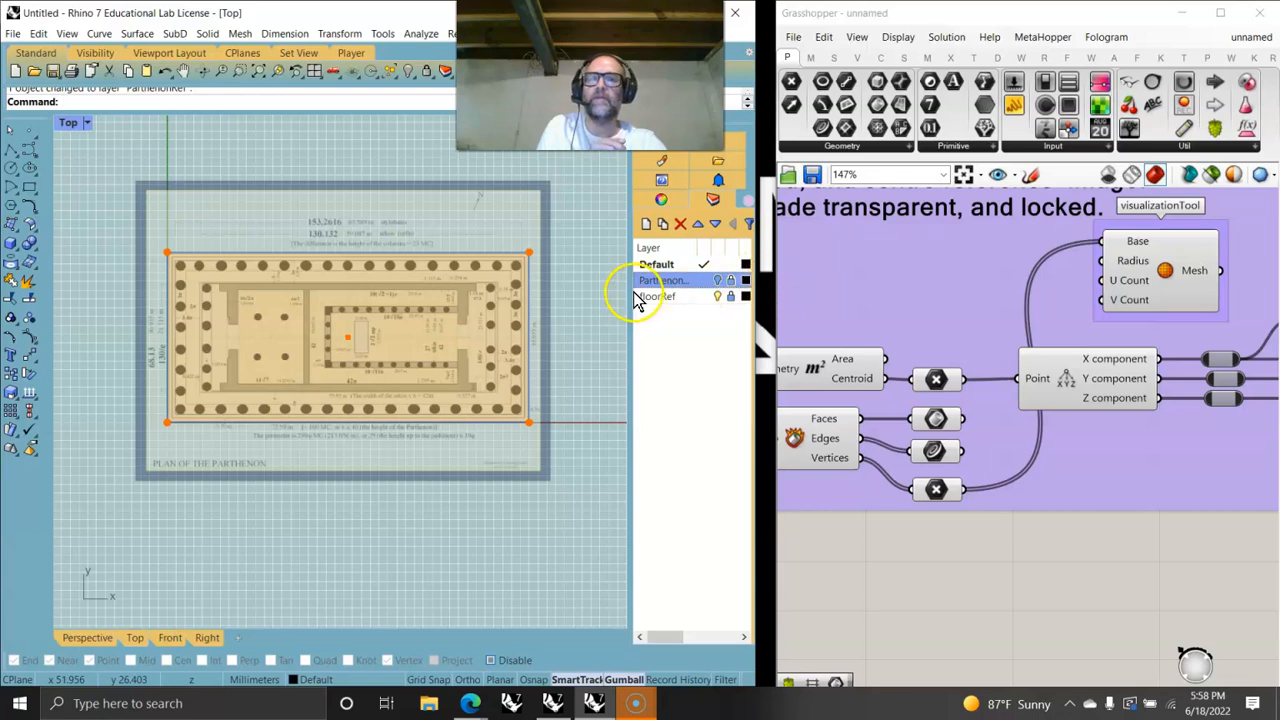
- Enlarge the Grasshopper window and survey the whole Parthenon definition
{"action": "left_click_drag", "start_coordinate": [632, 290], "coordinate": [707, 311]}
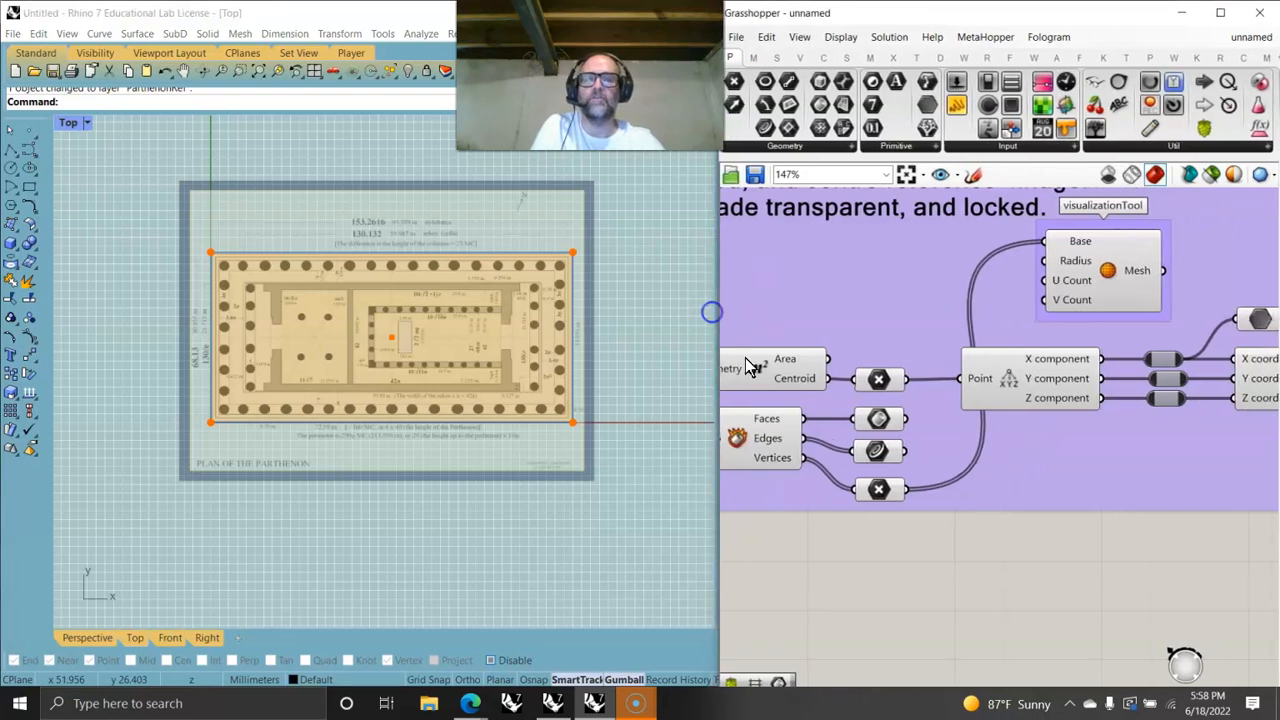
{"action": "scroll", "coordinate": [790, 378], "scroll_direction": "down", "scroll_amount": 6}
{"action": "right_click_drag", "start_coordinate": [797, 382], "coordinate": [891, 378]}
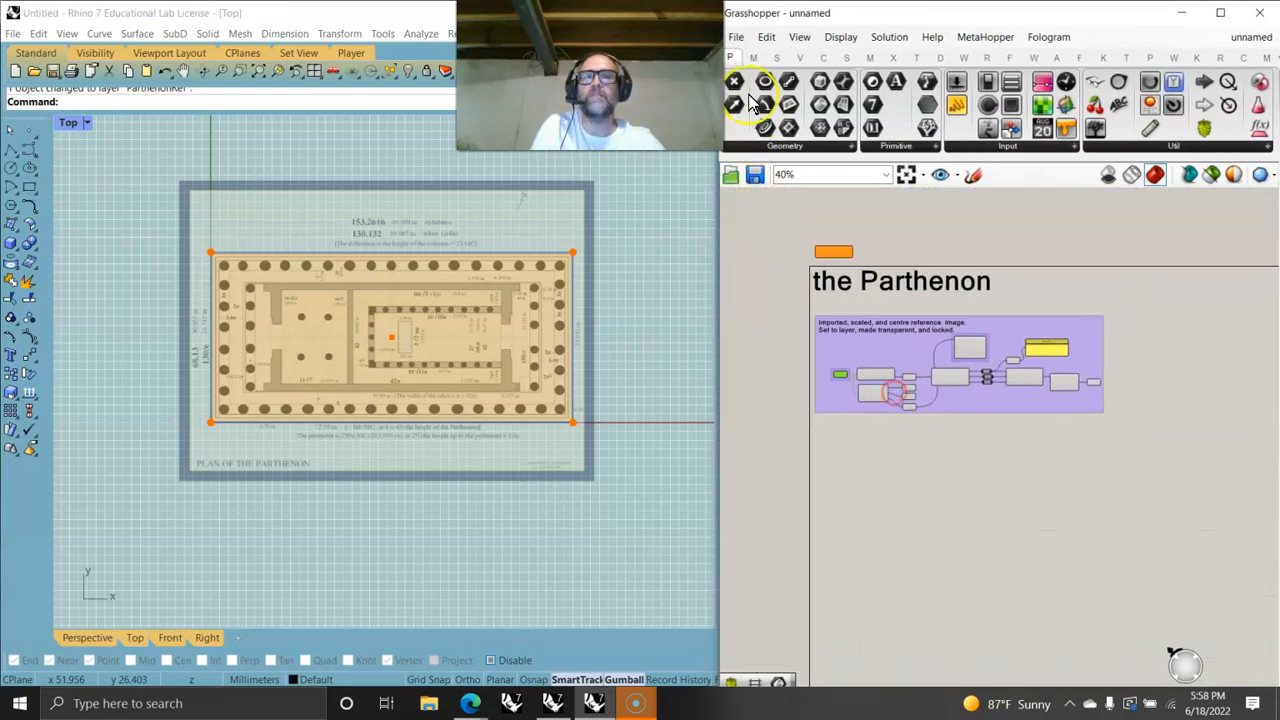
- Save the Grasshopper definition as ARCH_TheParthenon_Tutorial_001 in Grasshopper Binary format
{"action": "left_click", "coordinate": [739, 40]}
{"action": "left_click", "coordinate": [762, 124]}
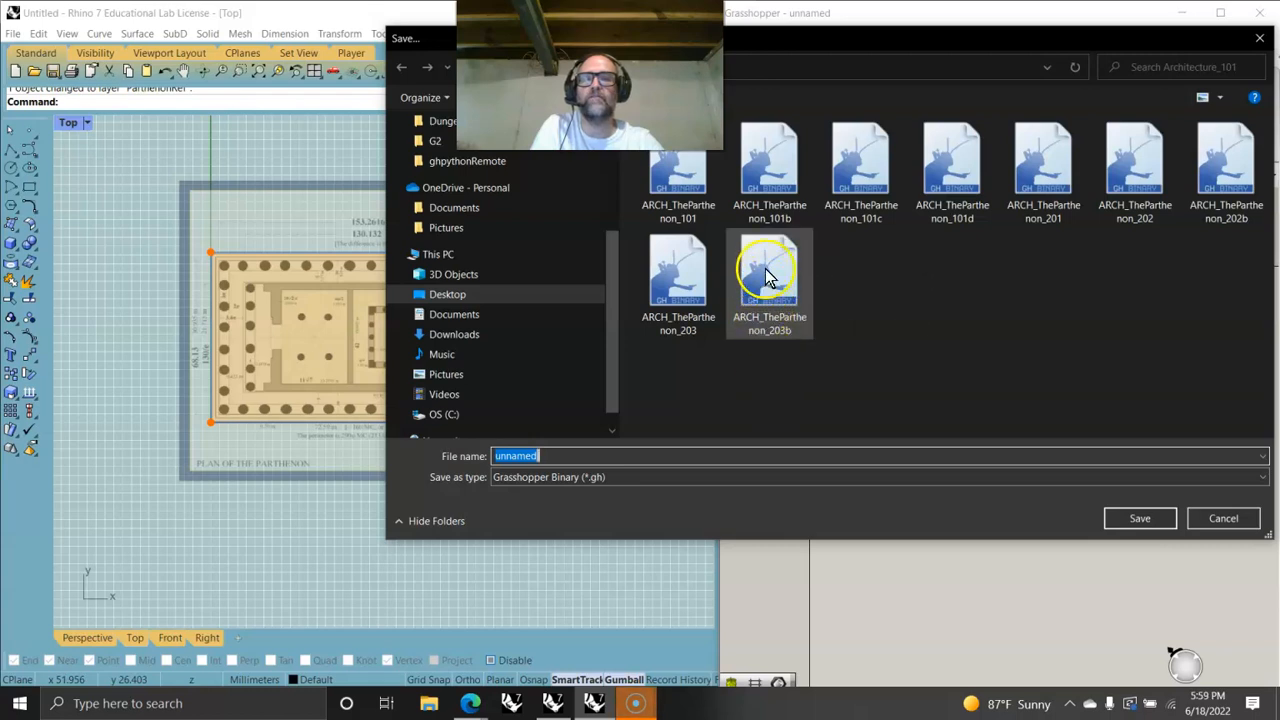
{"action": "left_click", "coordinate": [770, 316]}
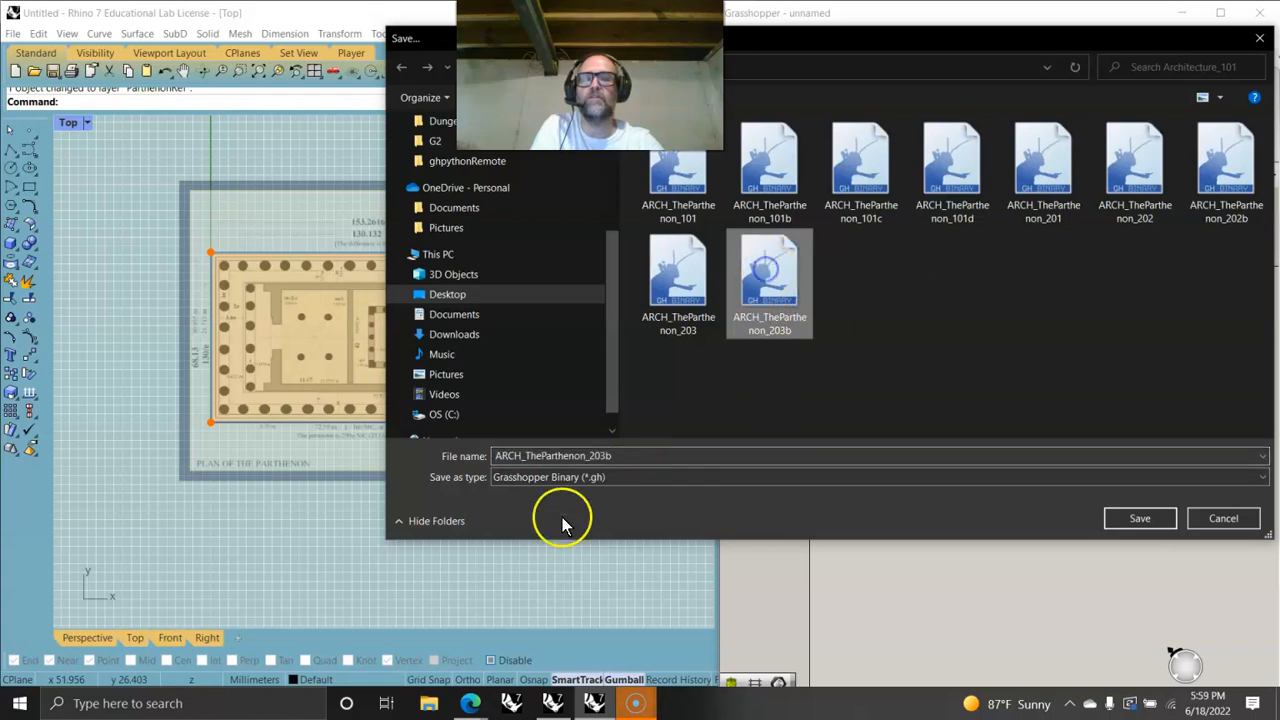
{"action": "double_click", "coordinate": [615, 455]}
{"action": "left_click", "coordinate": [614, 455]}
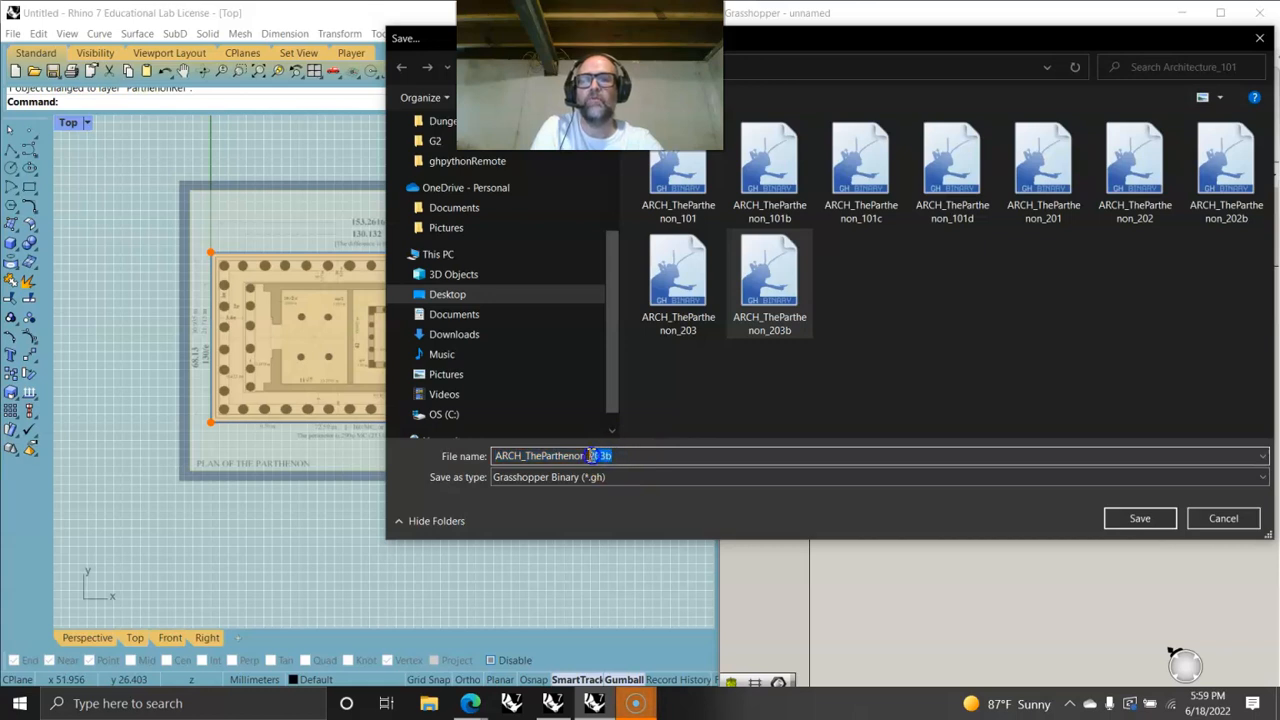
{"action": "left_click", "coordinate": [618, 478]}
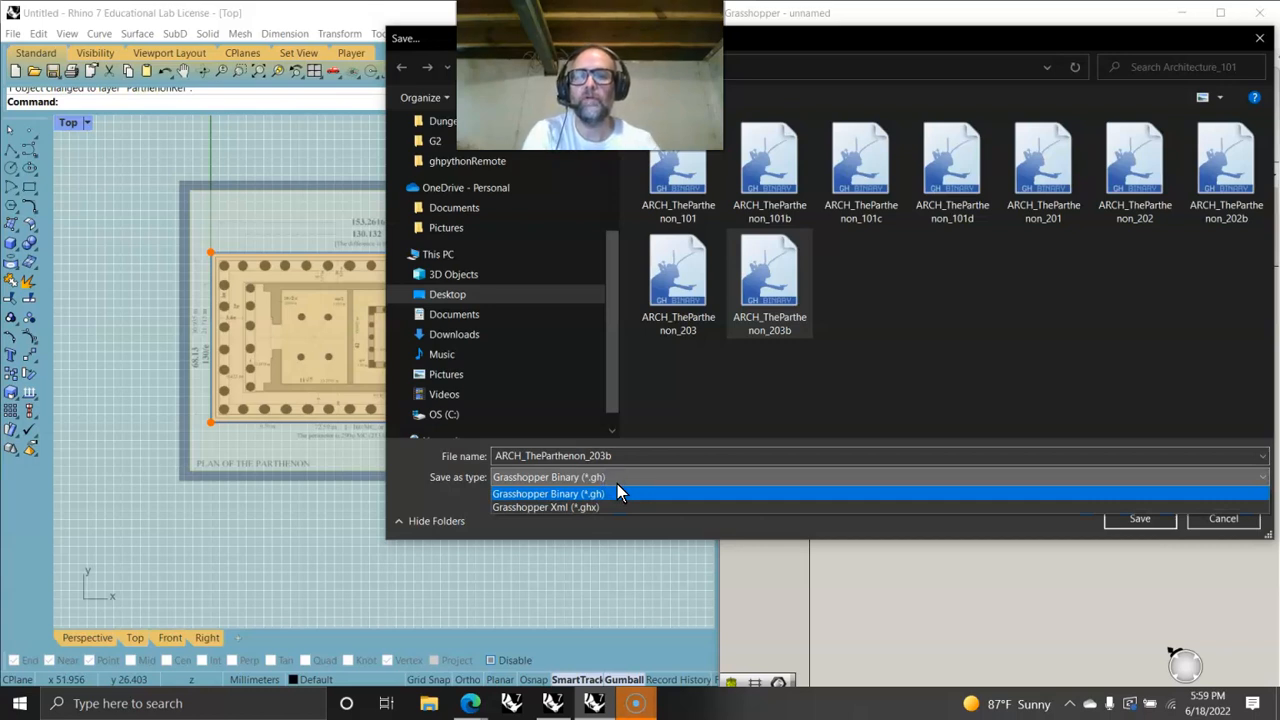
{"action": "left_click", "coordinate": [626, 456]}
{"action": "left_click", "coordinate": [620, 454]}
{"action": "left_click", "coordinate": [598, 455]}
{"action": "key", "text": "BackSpace"}
{"action": "key", "text": "BackSpace"}
{"action": "key", "text": "BackSpace"}
{"action": "key", "text": "BackSpace"}
{"action": "type", "text": "1"}
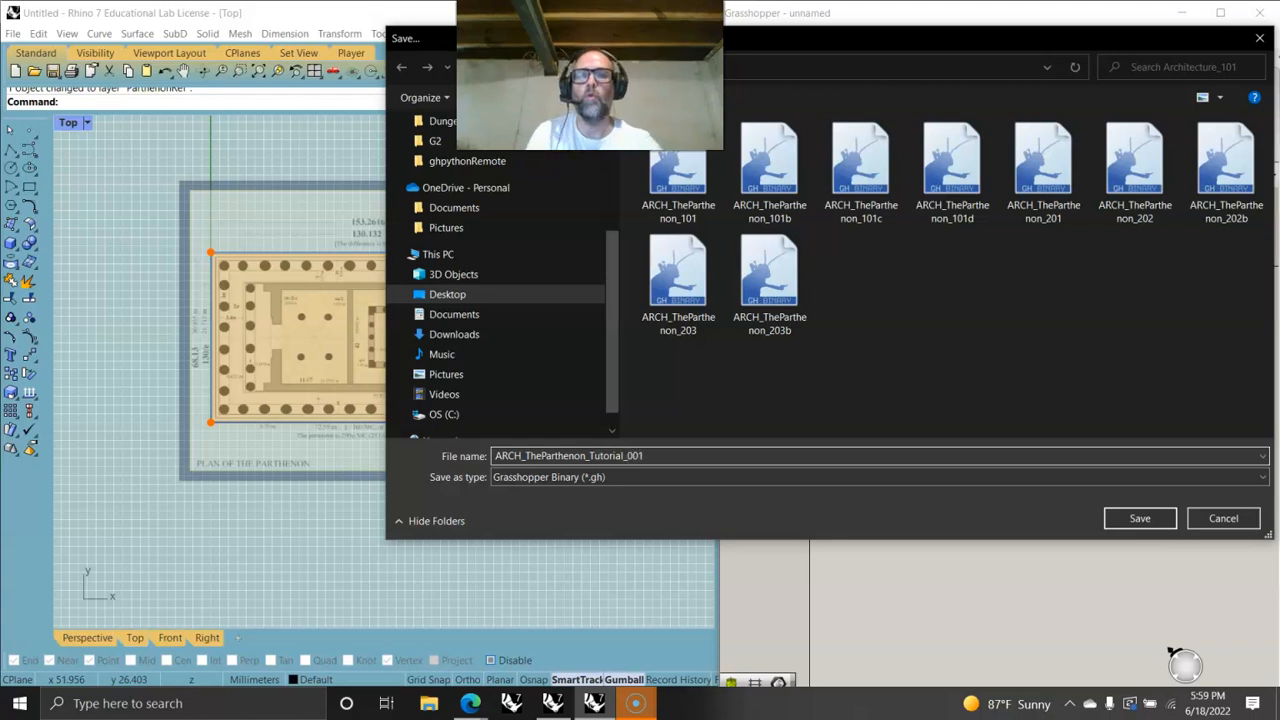
{"action": "left_click", "coordinate": [1138, 518]}
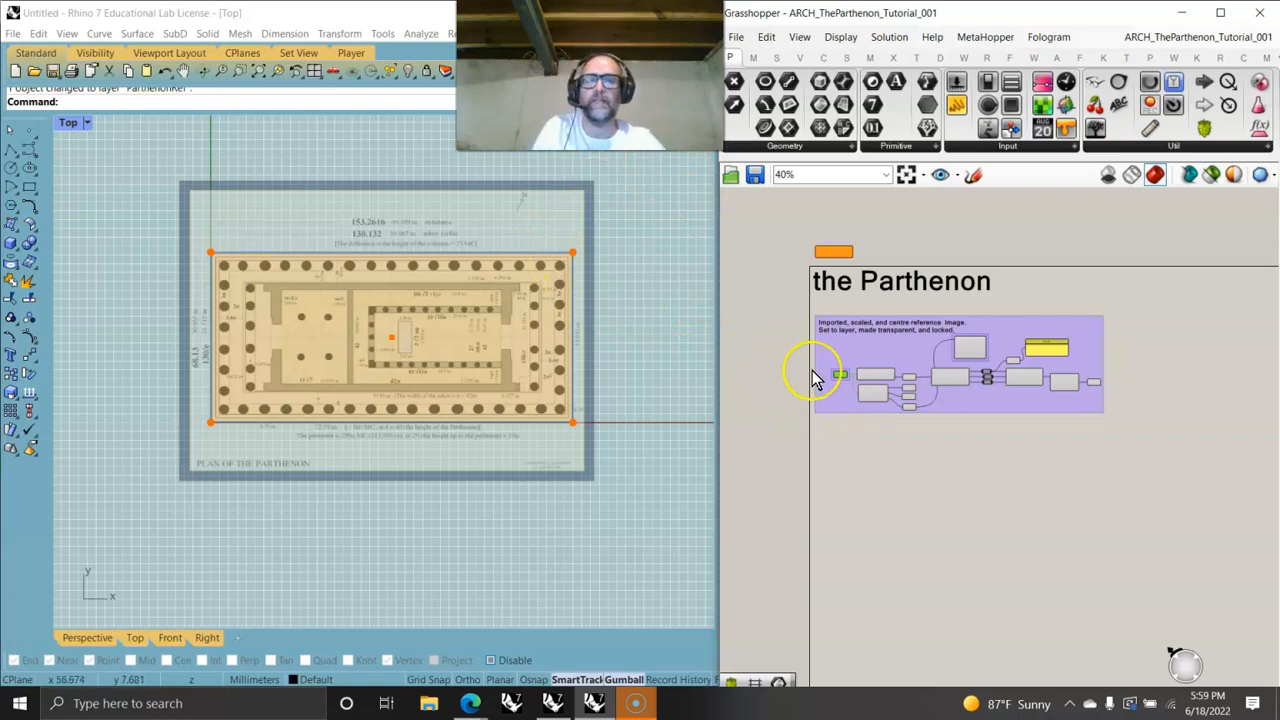
- Add a Curve parameter below the definition's group and connect it to the Brep's edges output
{"action": "scroll", "coordinate": [908, 408], "scroll_direction": "up", "scroll_amount": 5}
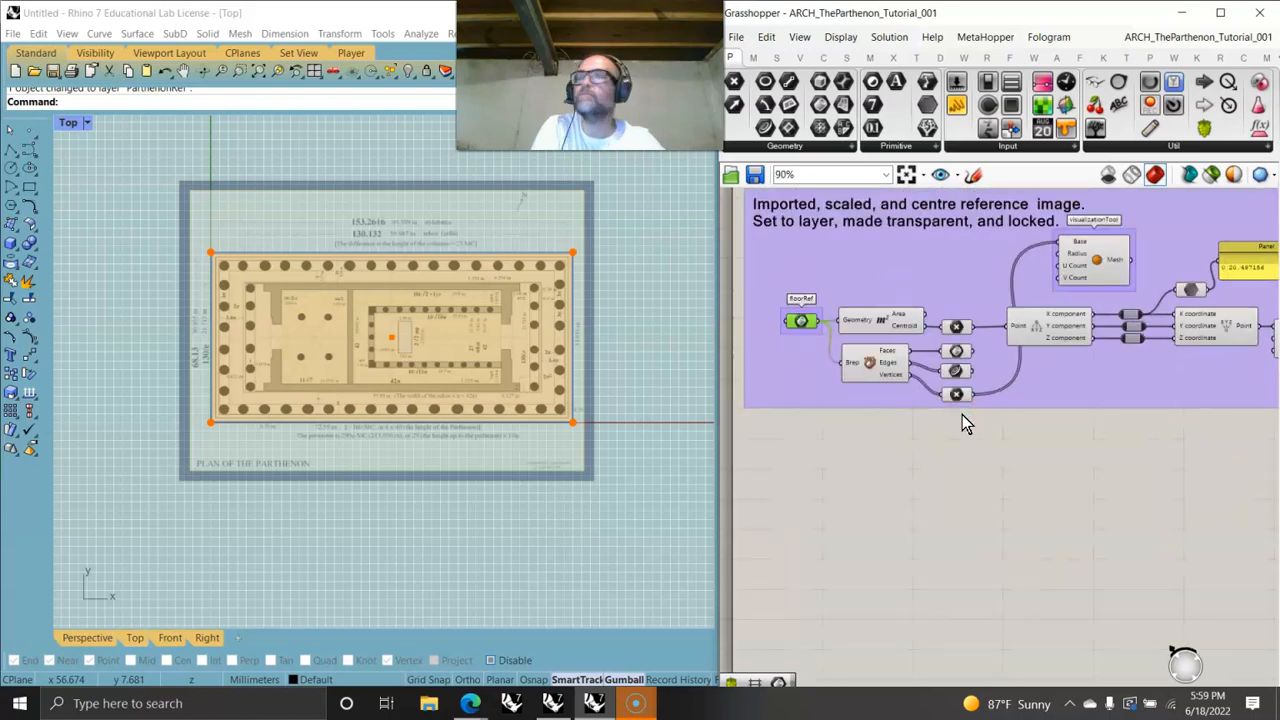
{"action": "right_click_drag", "start_coordinate": [962, 414], "coordinate": [917, 363]}
{"action": "scroll", "coordinate": [895, 366], "scroll_direction": "down", "scroll_amount": 2}
{"action": "left_click", "coordinate": [925, 400]}
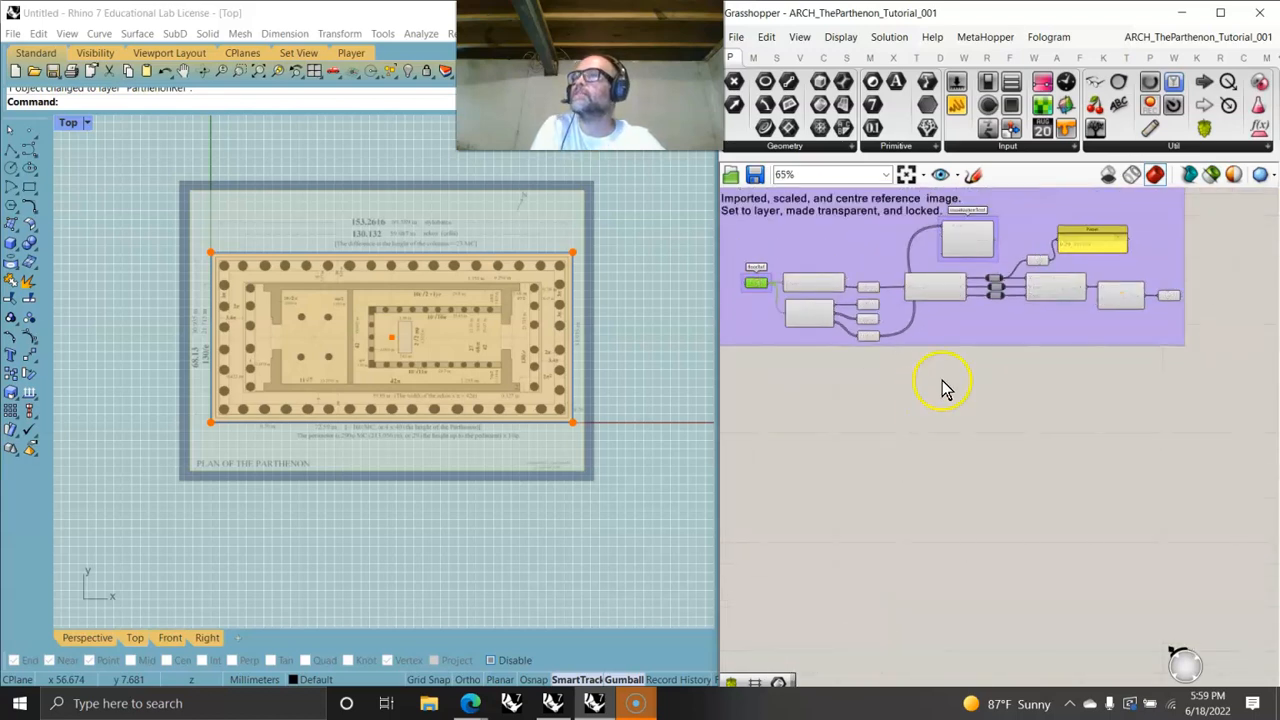
{"action": "scroll", "coordinate": [925, 365], "scroll_direction": "up", "scroll_amount": 6}
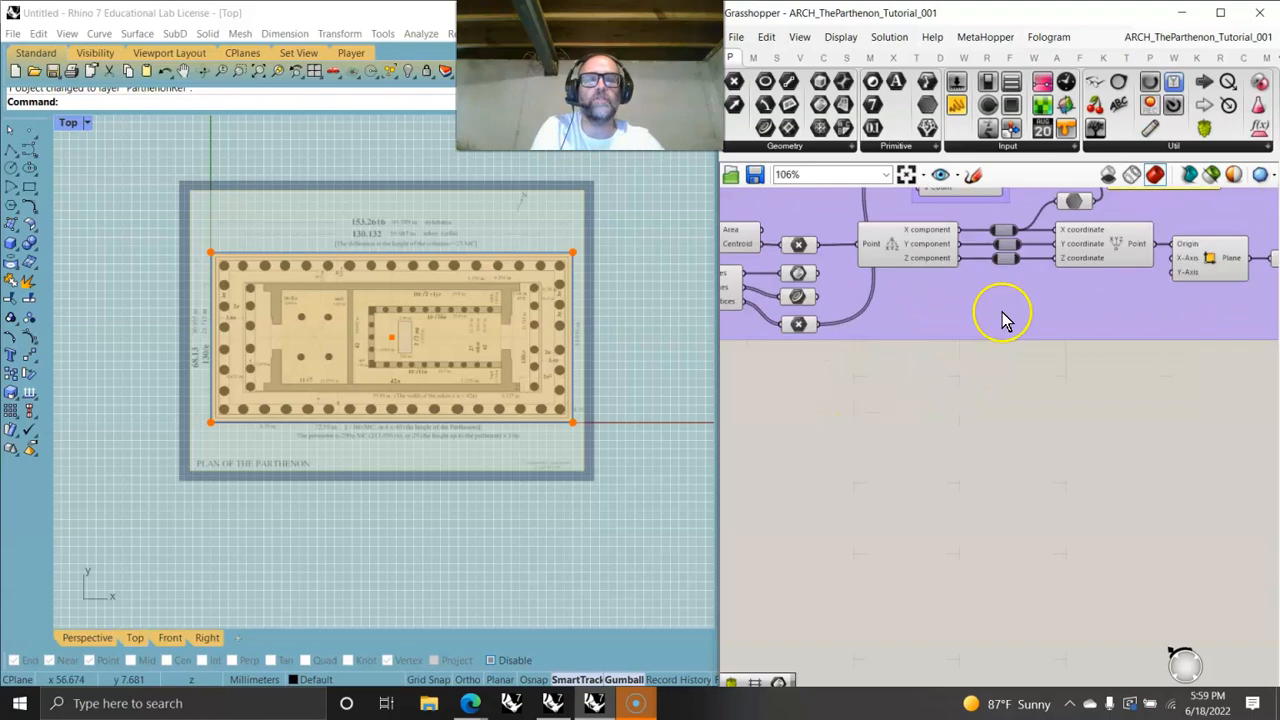
{"action": "left_click_drag", "start_coordinate": [768, 129], "coordinate": [954, 435]}
{"action": "left_click_drag", "start_coordinate": [897, 306], "coordinate": [923, 434]}
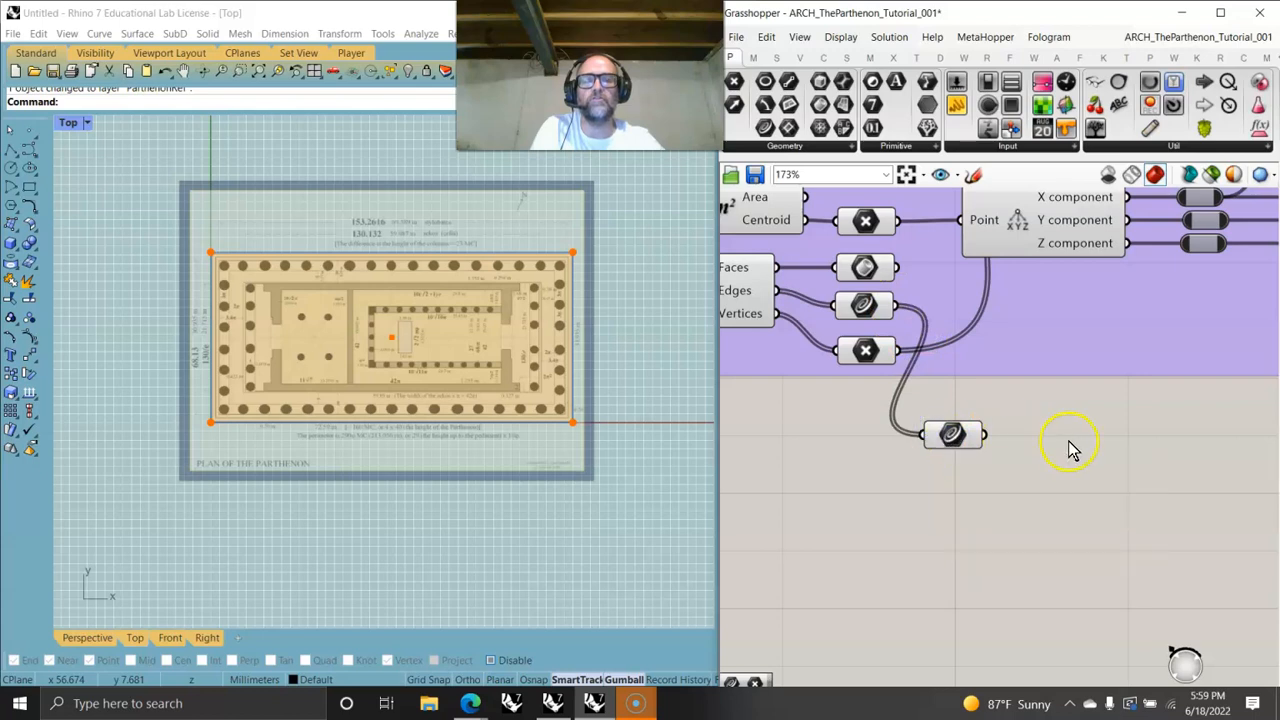
{"action": "left_click", "coordinate": [960, 437]}
{"action": "scroll", "coordinate": [890, 420], "scroll_direction": "down", "scroll_amount": 8}
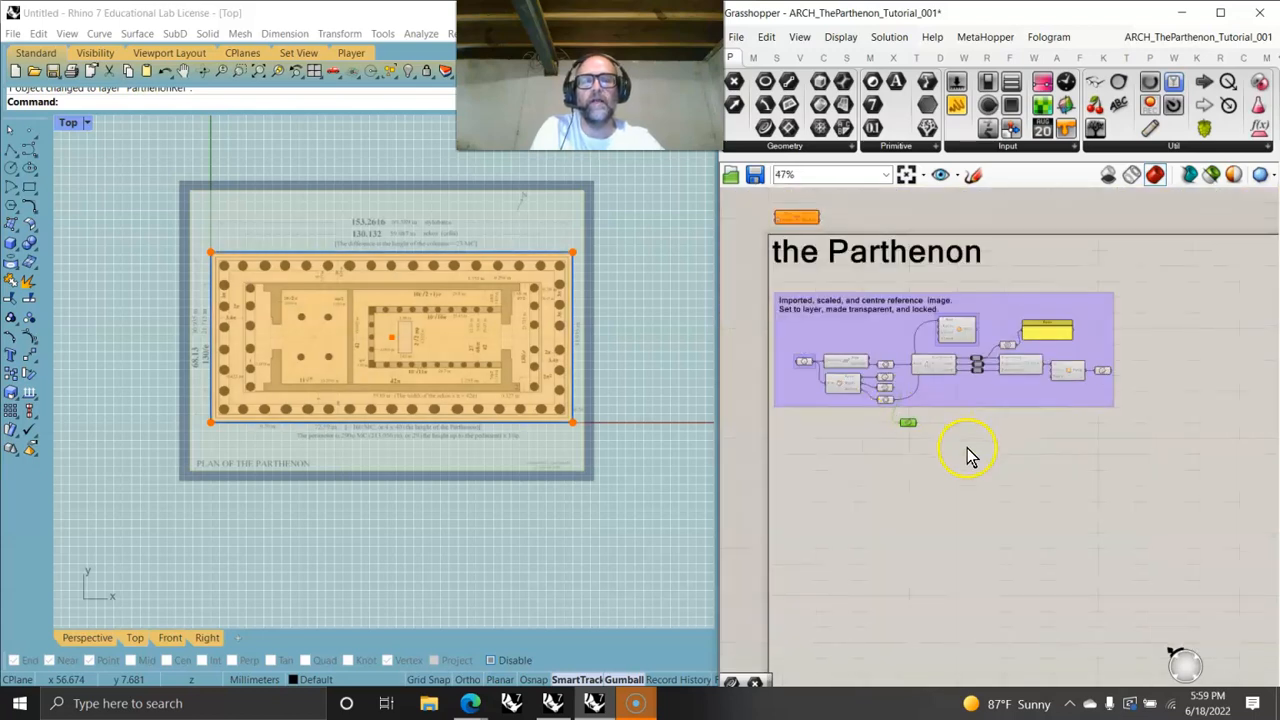
{"action": "right_click_drag", "start_coordinate": [967, 449], "coordinate": [988, 425]}
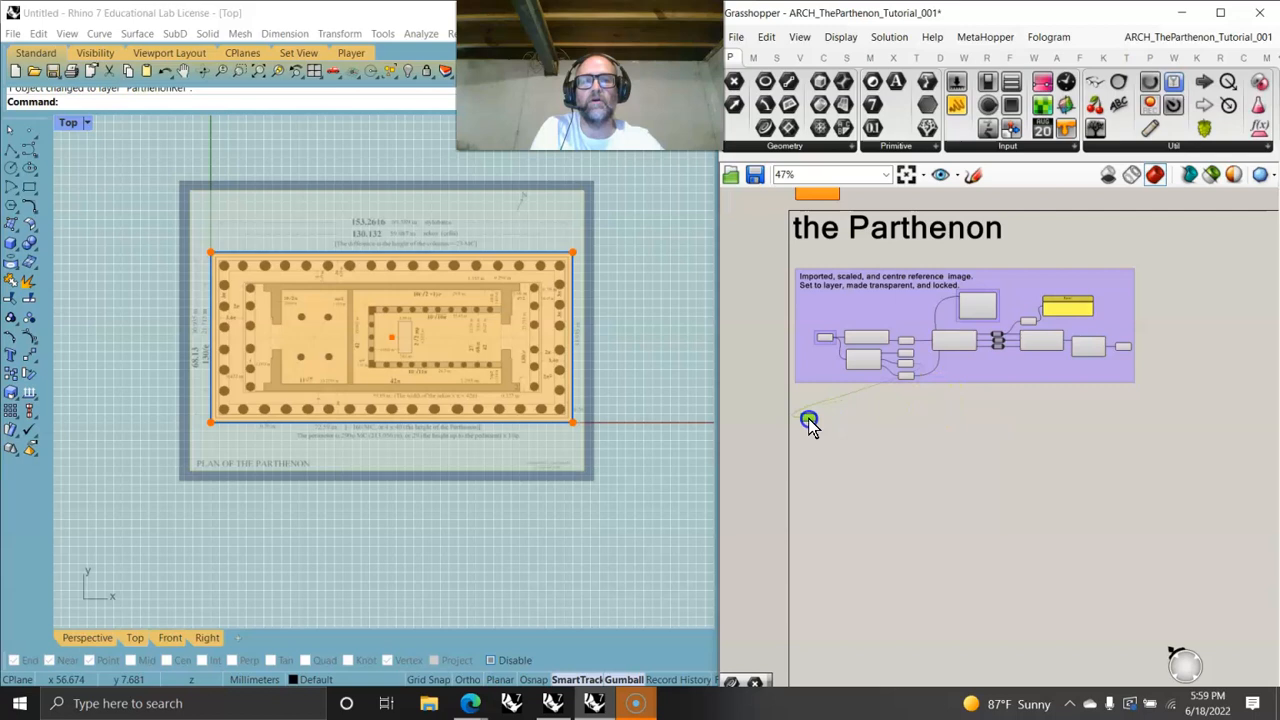
- Add a Plane parameter beside it and connect it to the plane output at the end of the group
{"action": "scroll", "coordinate": [1070, 380], "scroll_direction": "up", "scroll_amount": 5}
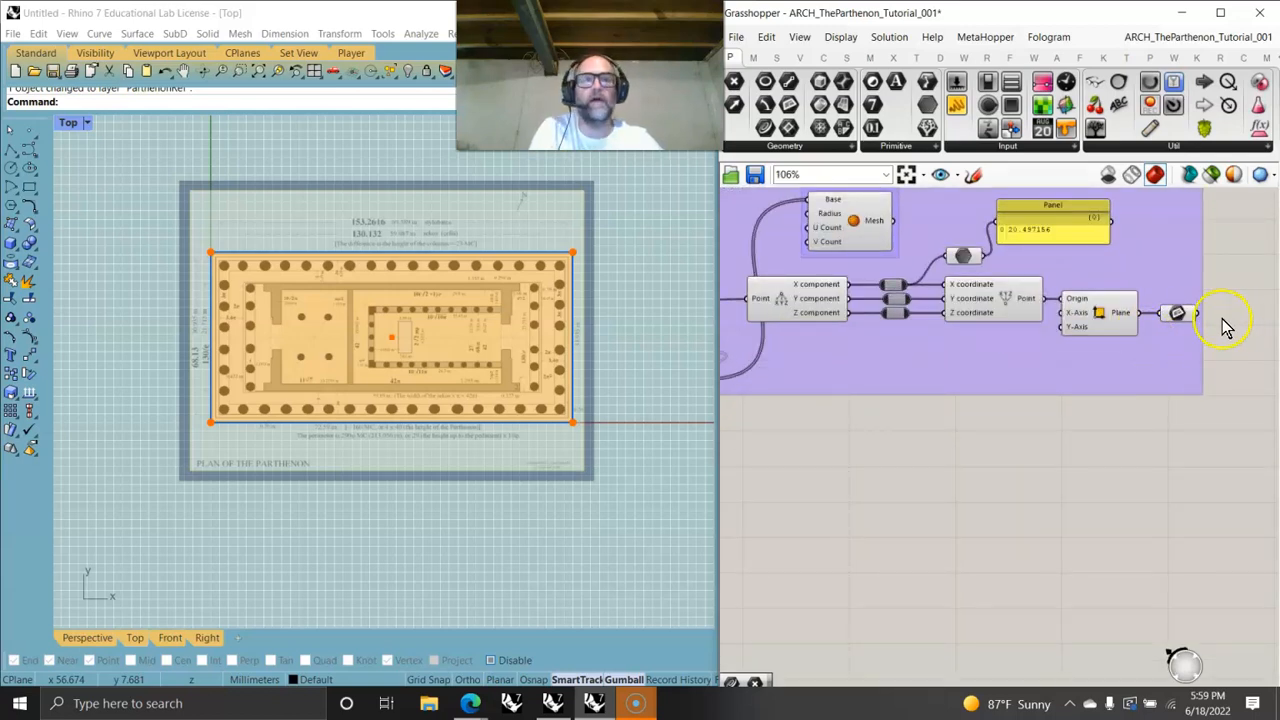
{"action": "mouse_move", "coordinate": [1180, 315]}
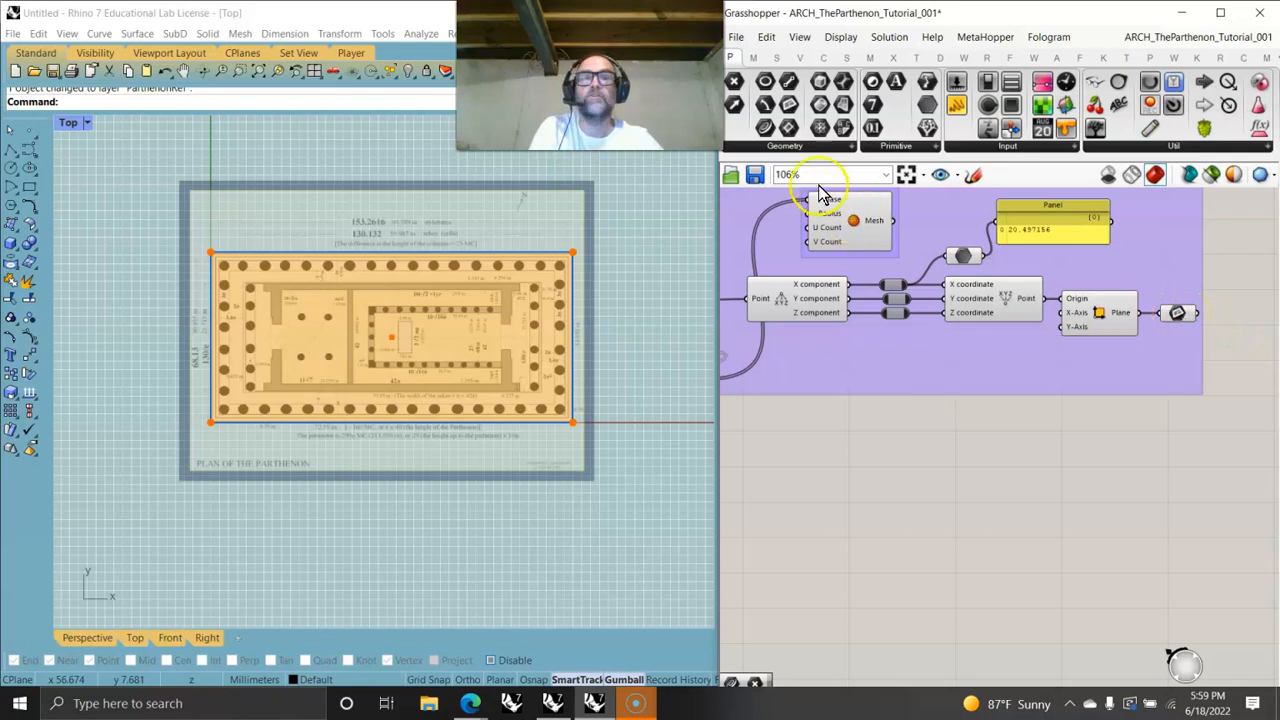
{"action": "left_click_drag", "start_coordinate": [1230, 371], "coordinate": [815, 459]}
{"action": "left_click", "coordinate": [1236, 345]}
{"action": "right_click_drag", "start_coordinate": [815, 459], "coordinate": [1117, 399]}
{"action": "left_click_drag", "start_coordinate": [1120, 399], "coordinate": [766, 443]}
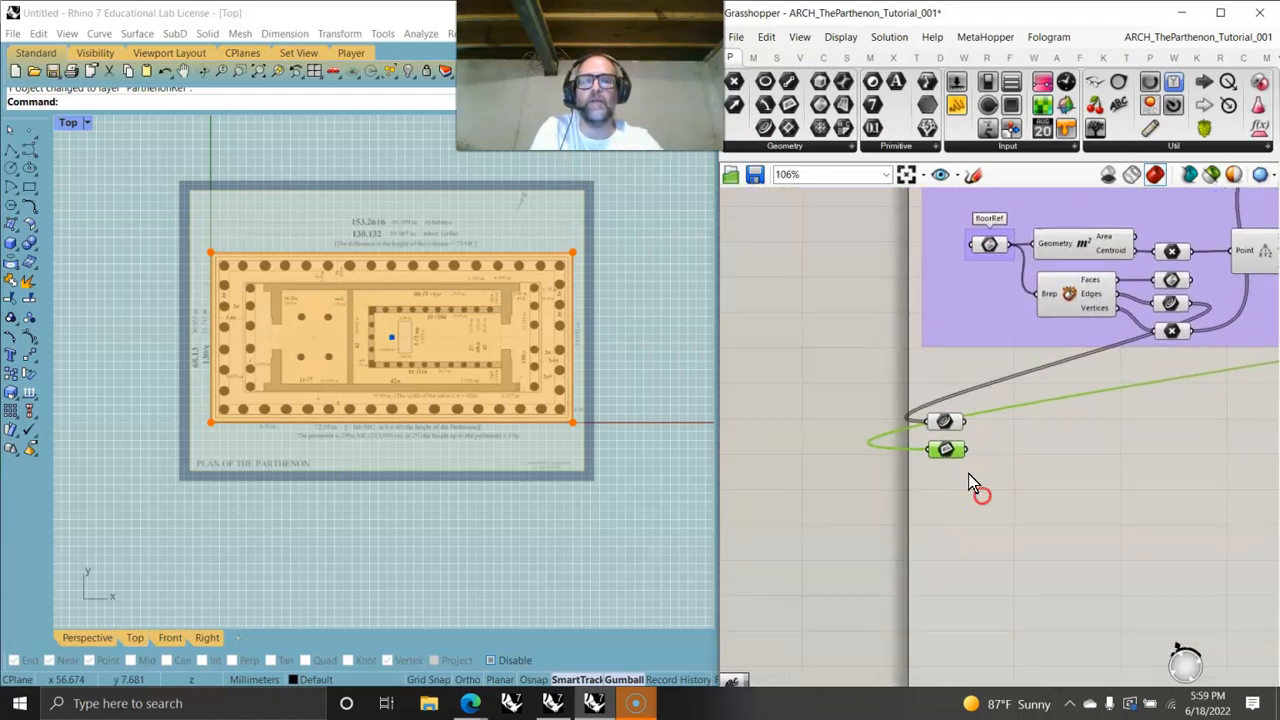
- Set the wire display of the Curve and Plane parameters to Hidden
{"action": "scroll", "coordinate": [975, 488], "scroll_direction": "up", "scroll_amount": 5}
{"action": "left_click", "coordinate": [952, 348]}
{"action": "right_click", "coordinate": [952, 347]}
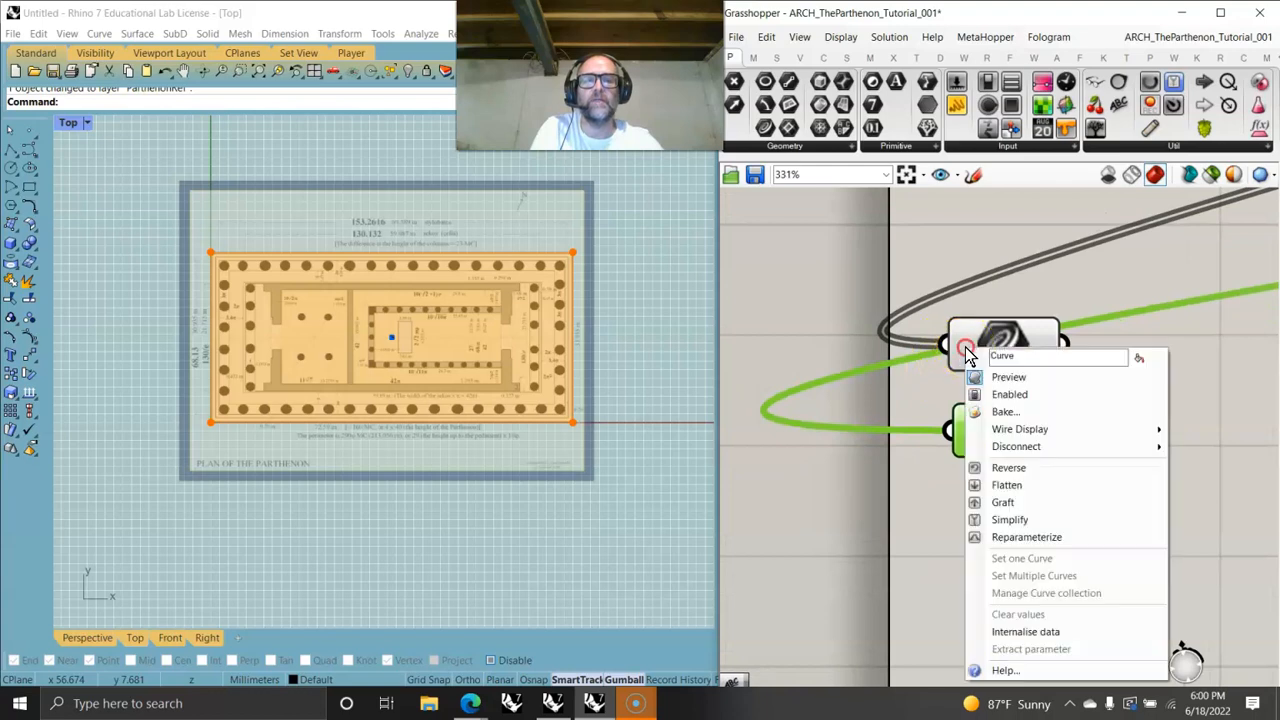
{"action": "mouse_move", "coordinate": [1031, 432]}
{"action": "left_click", "coordinate": [1181, 468]}
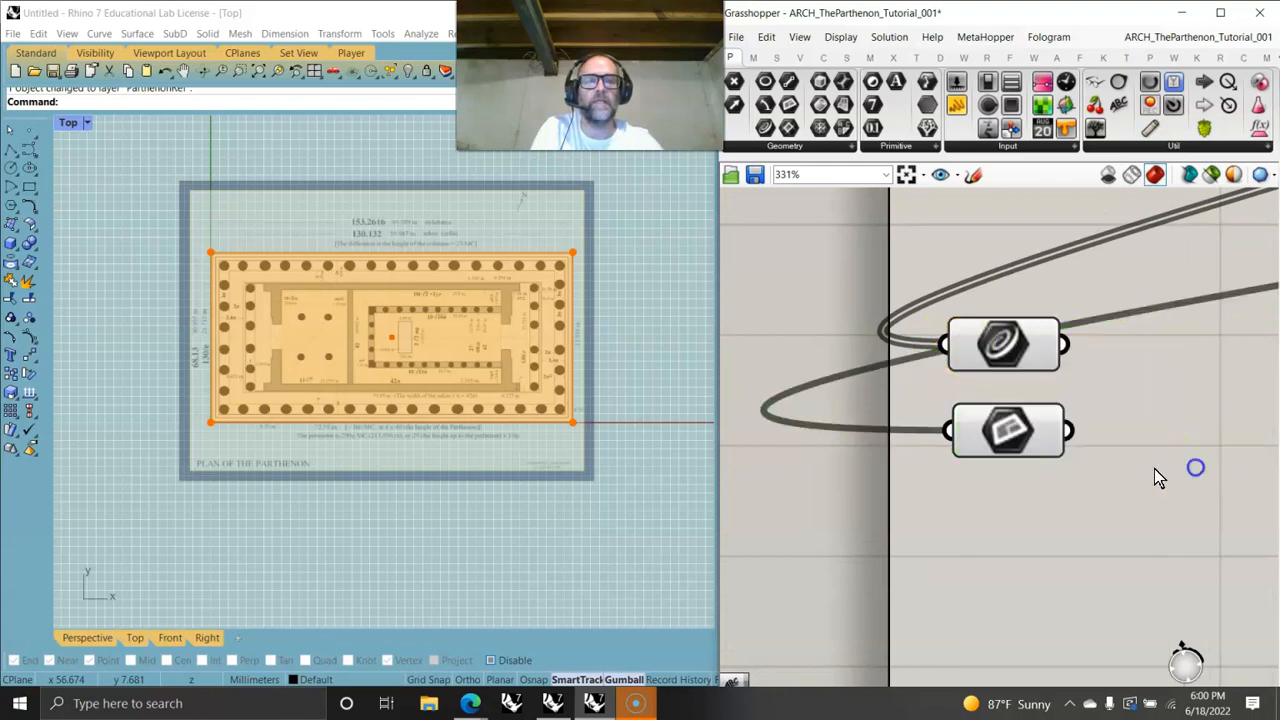
{"action": "right_click", "coordinate": [973, 428]}
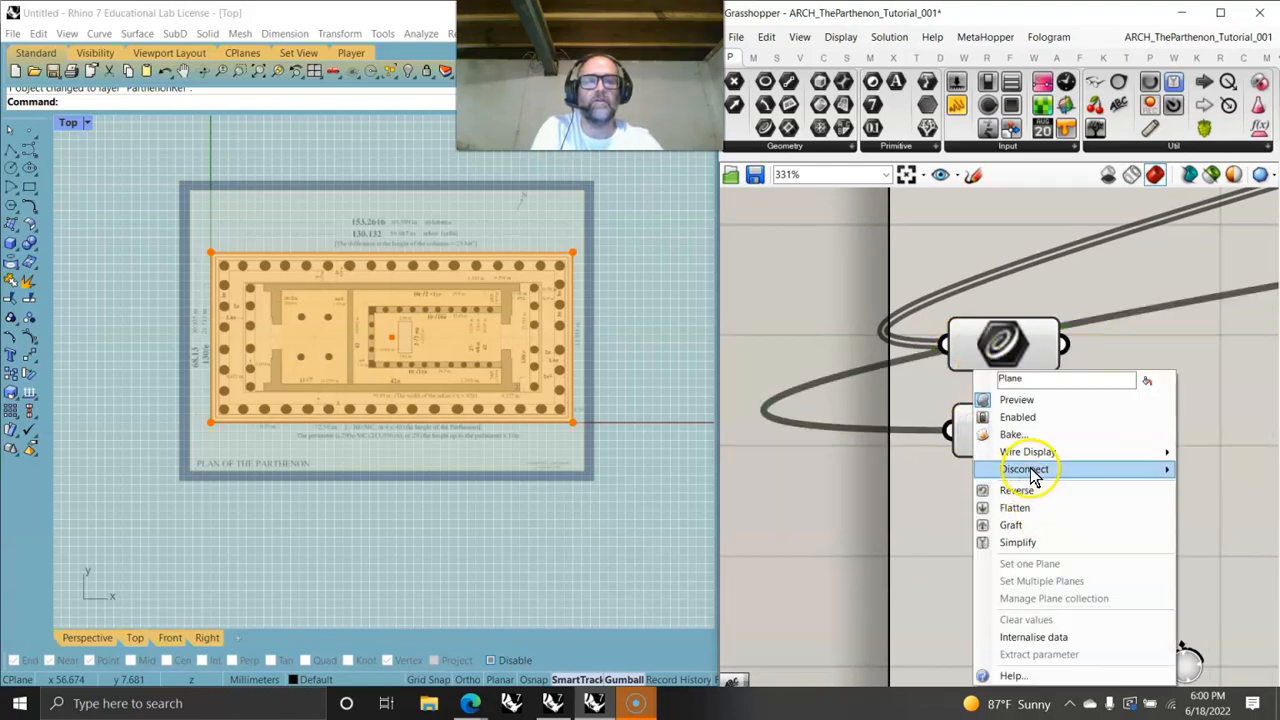
{"action": "mouse_move", "coordinate": [1030, 452]}
{"action": "left_click", "coordinate": [1190, 486]}
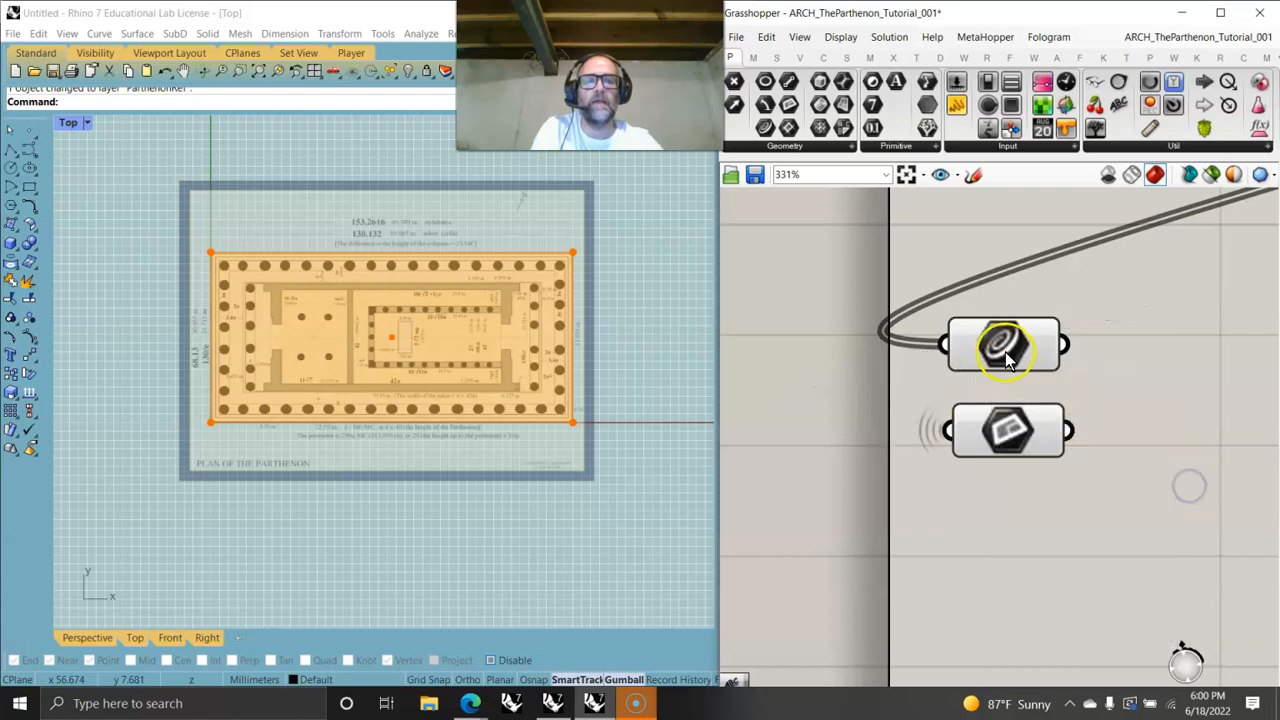
{"action": "right_click", "coordinate": [976, 342]}
{"action": "mouse_move", "coordinate": [1040, 425]}
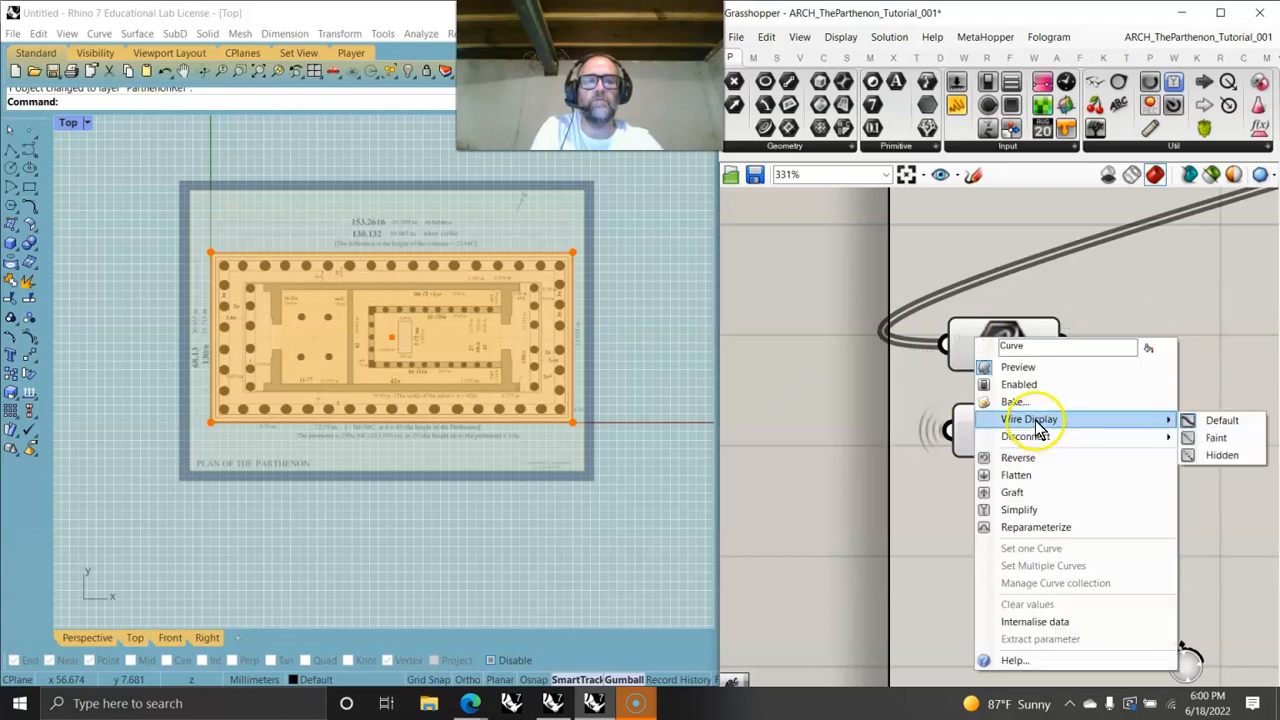
{"action": "left_click", "coordinate": [1212, 455]}
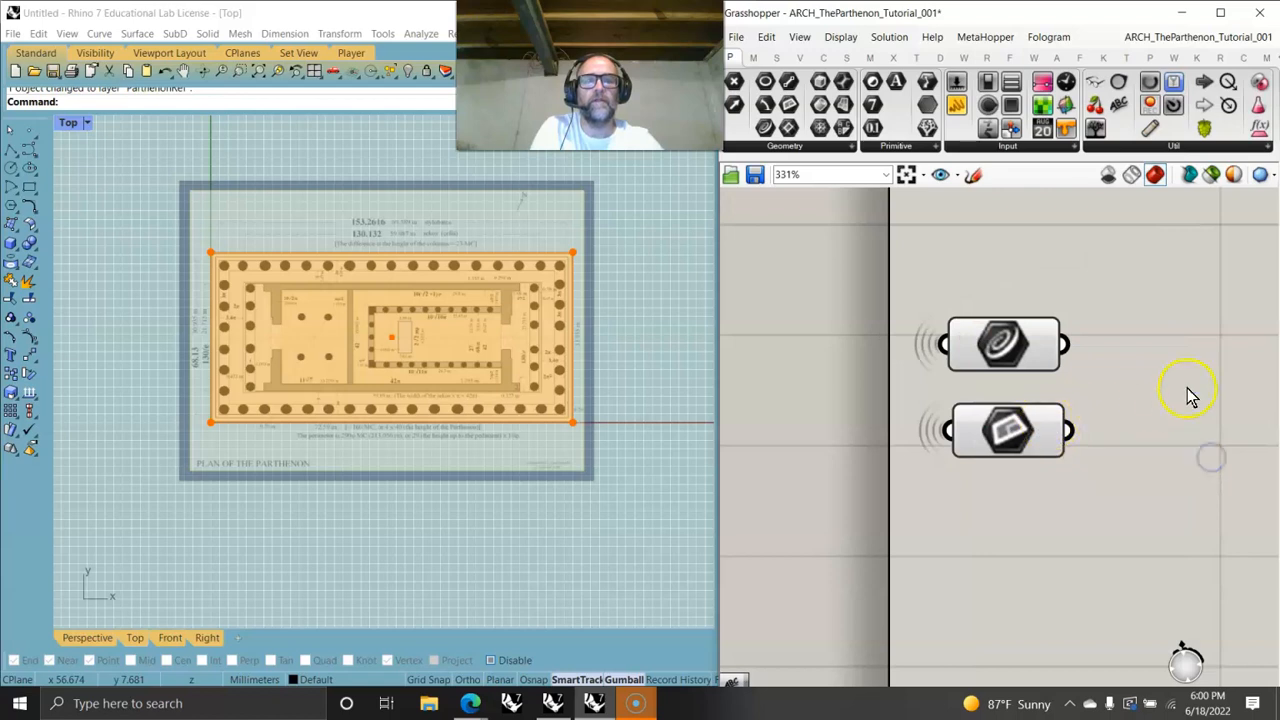
- Add a Point parameter above them and connect it to the centroid point output
{"action": "left_click", "coordinate": [1012, 350]}
{"action": "left_click", "coordinate": [1010, 432]}
{"action": "left_click", "coordinate": [1132, 375]}
{"action": "scroll", "coordinate": [1083, 394], "scroll_direction": "down", "scroll_amount": 4}
{"action": "right_click_drag", "start_coordinate": [1076, 440], "coordinate": [1047, 420]}
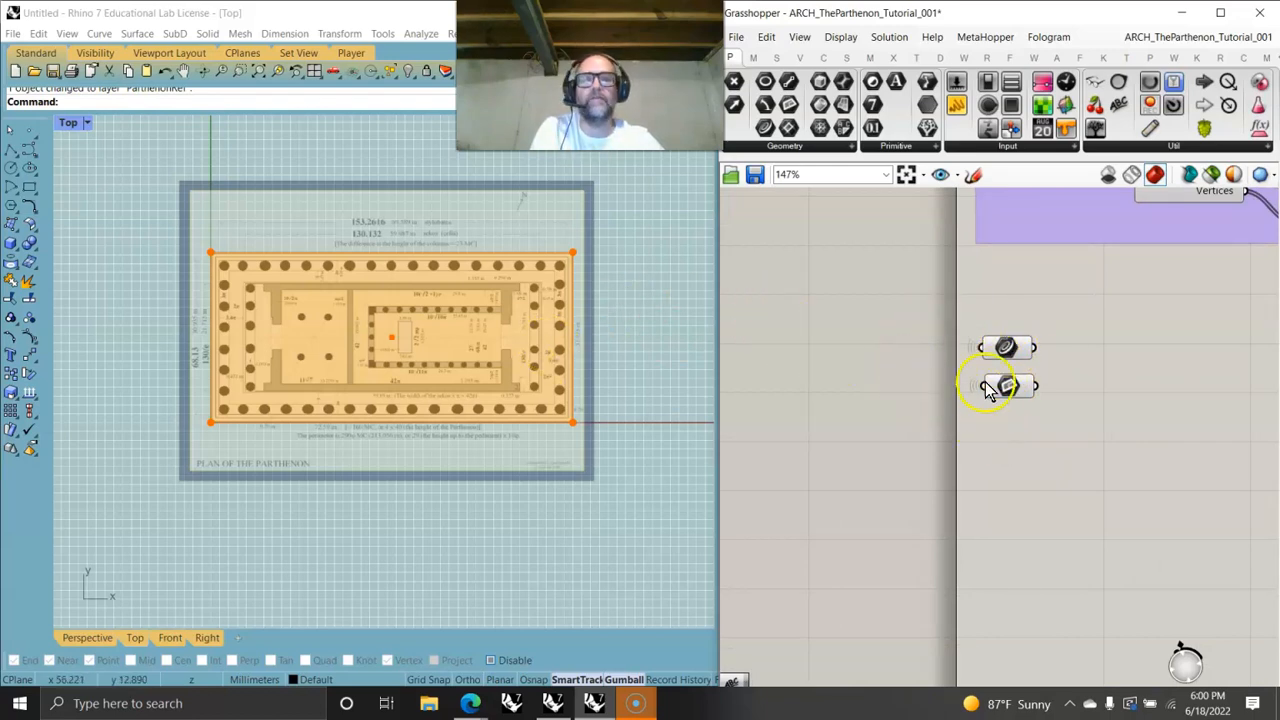
{"action": "scroll", "coordinate": [1006, 382], "scroll_direction": "down", "scroll_amount": 2}
{"action": "right_click_drag", "start_coordinate": [1093, 376], "coordinate": [876, 445]}
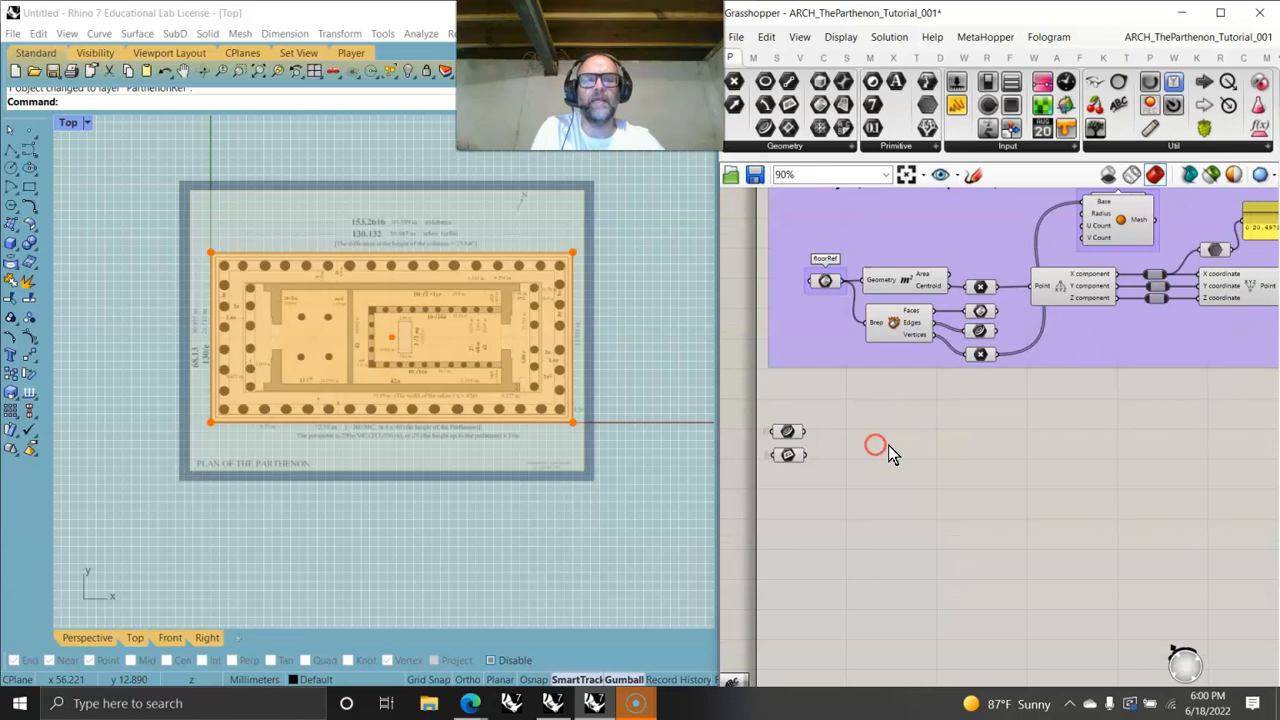
{"action": "scroll", "coordinate": [876, 445], "scroll_direction": "down", "scroll_amount": 2}
{"action": "scroll", "coordinate": [1077, 364], "scroll_direction": "up", "scroll_amount": 3}
{"action": "right_click_drag", "start_coordinate": [1176, 385], "coordinate": [1214, 316]}
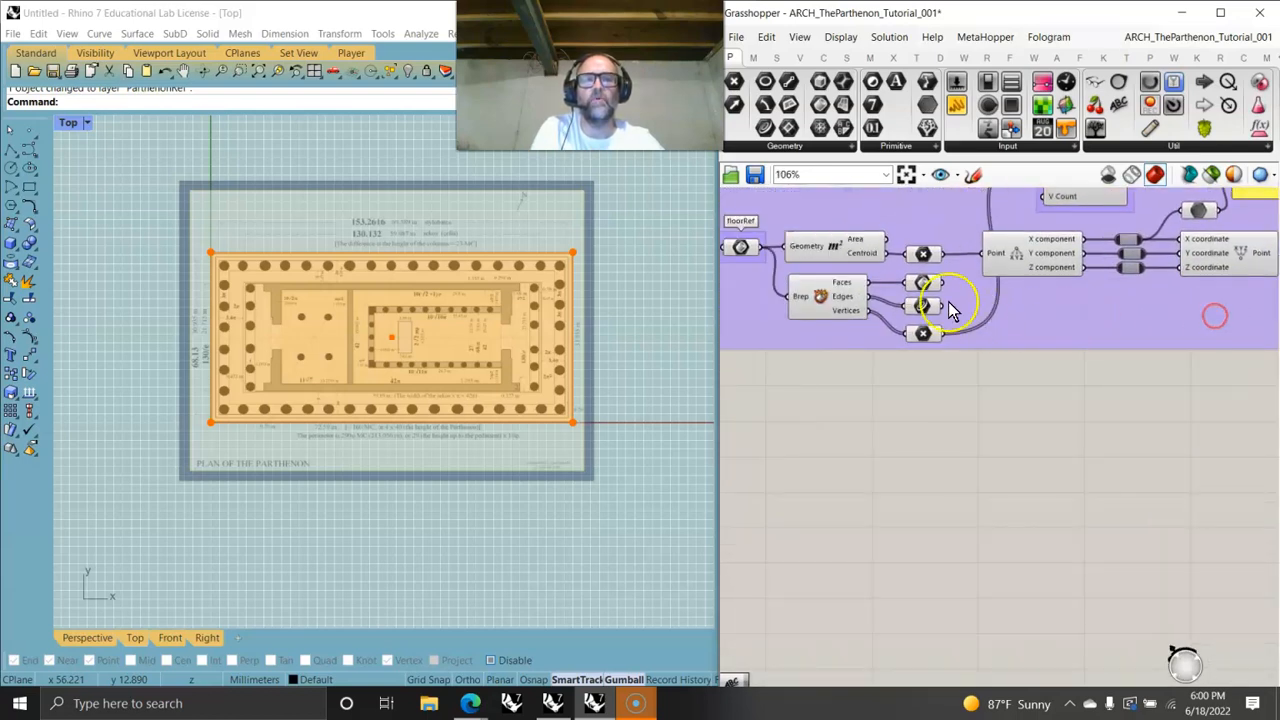
{"action": "right_click_drag", "start_coordinate": [944, 348], "coordinate": [1057, 306]}
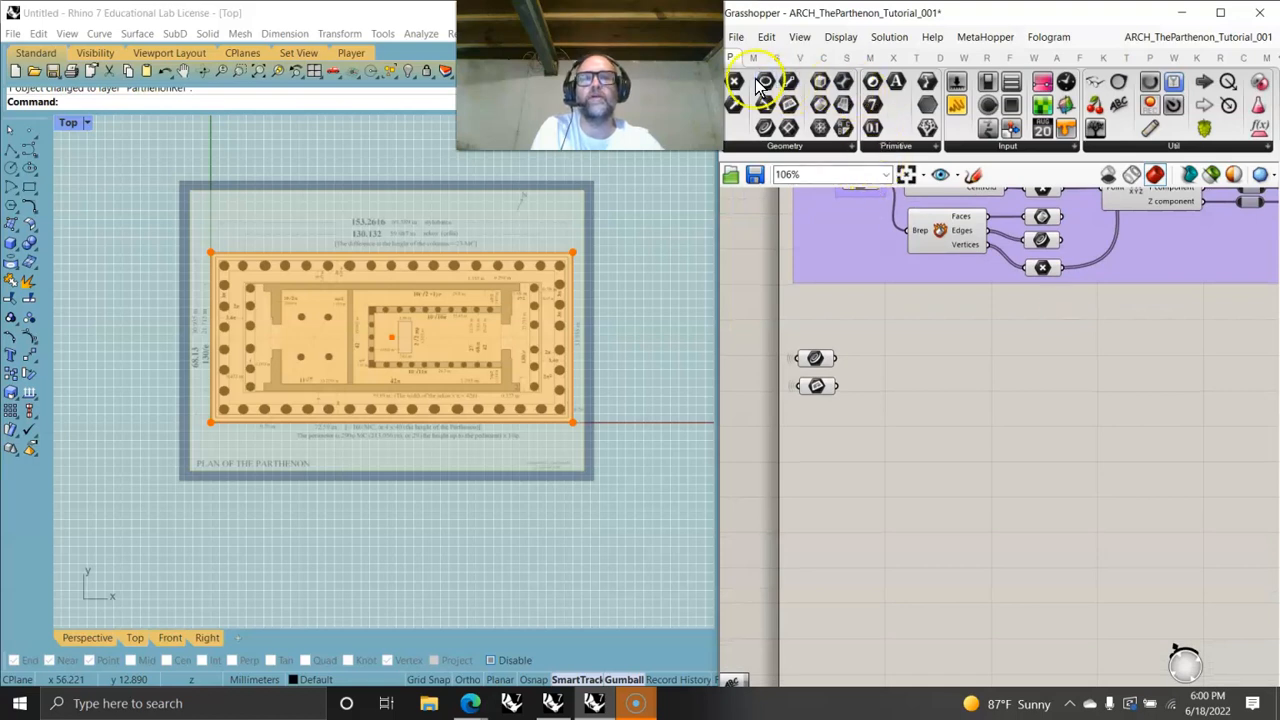
{"action": "left_click_drag", "start_coordinate": [735, 82], "coordinate": [820, 326]}
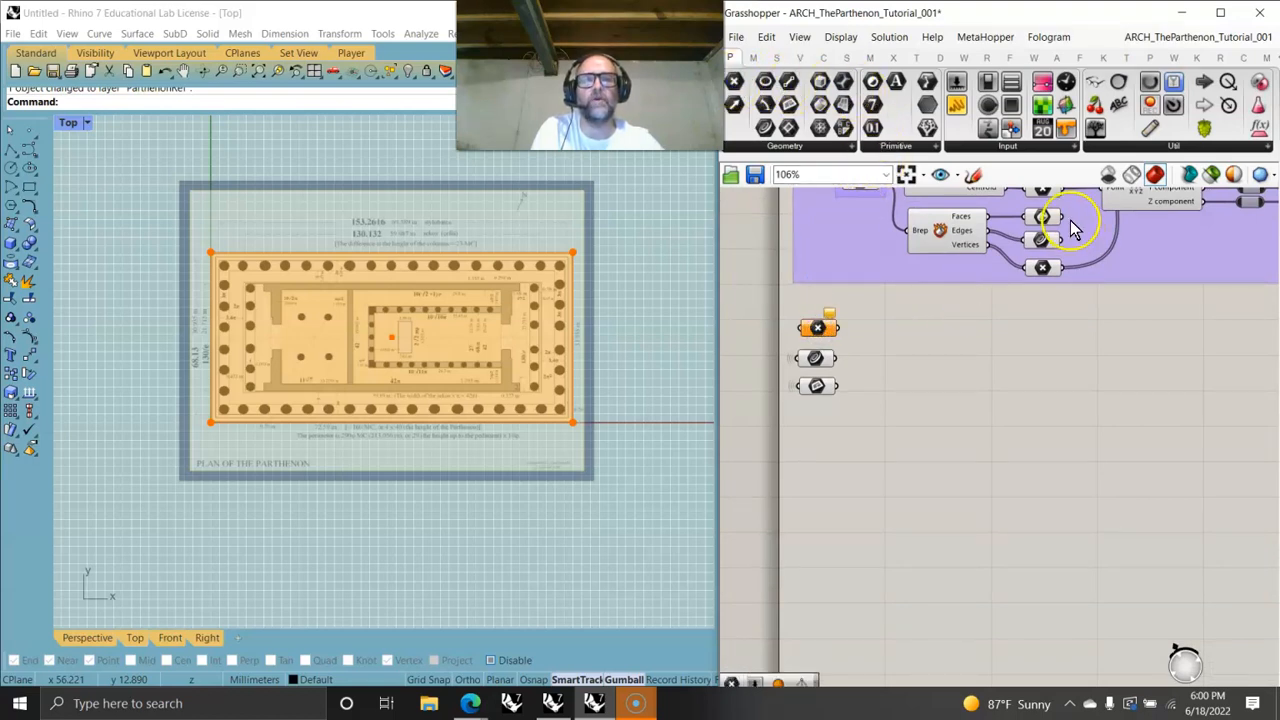
{"action": "right_click_drag", "start_coordinate": [1058, 207], "coordinate": [1062, 227]}
{"action": "left_click_drag", "start_coordinate": [1060, 212], "coordinate": [812, 355]}
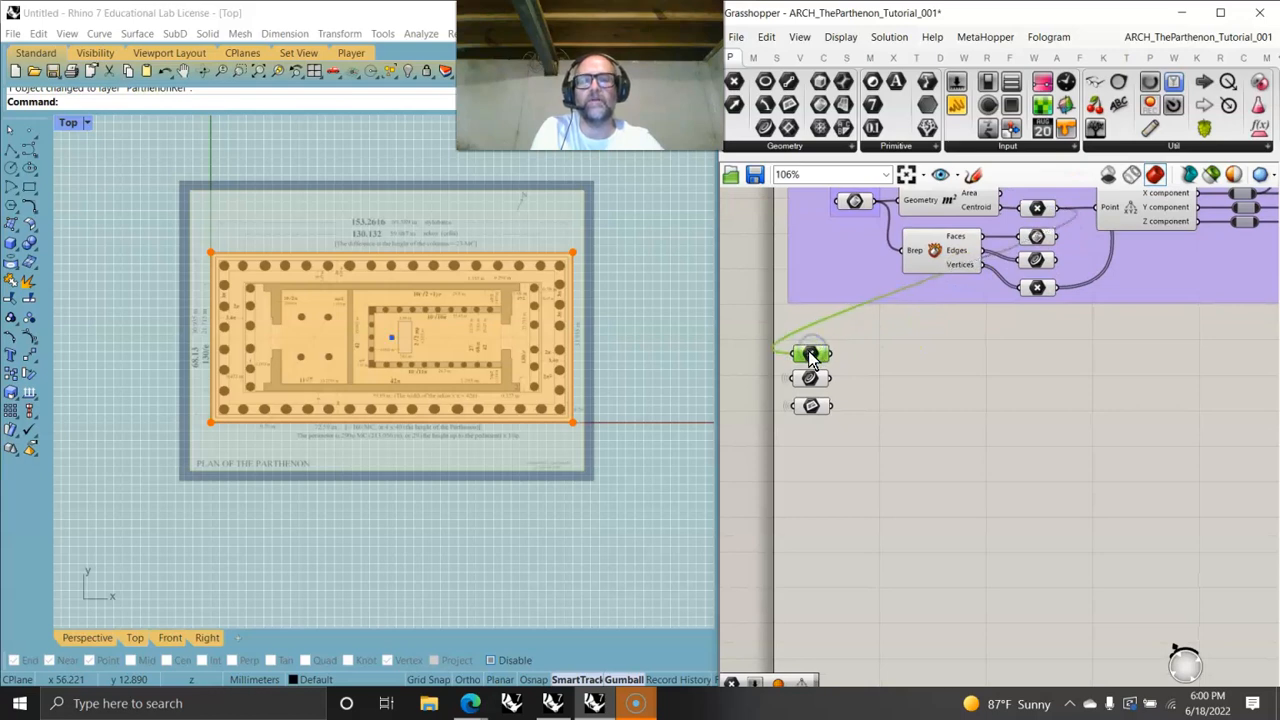
- Set the Point parameter's wire display to Hidden
{"action": "scroll", "coordinate": [850, 386], "scroll_direction": "up", "scroll_amount": 6}
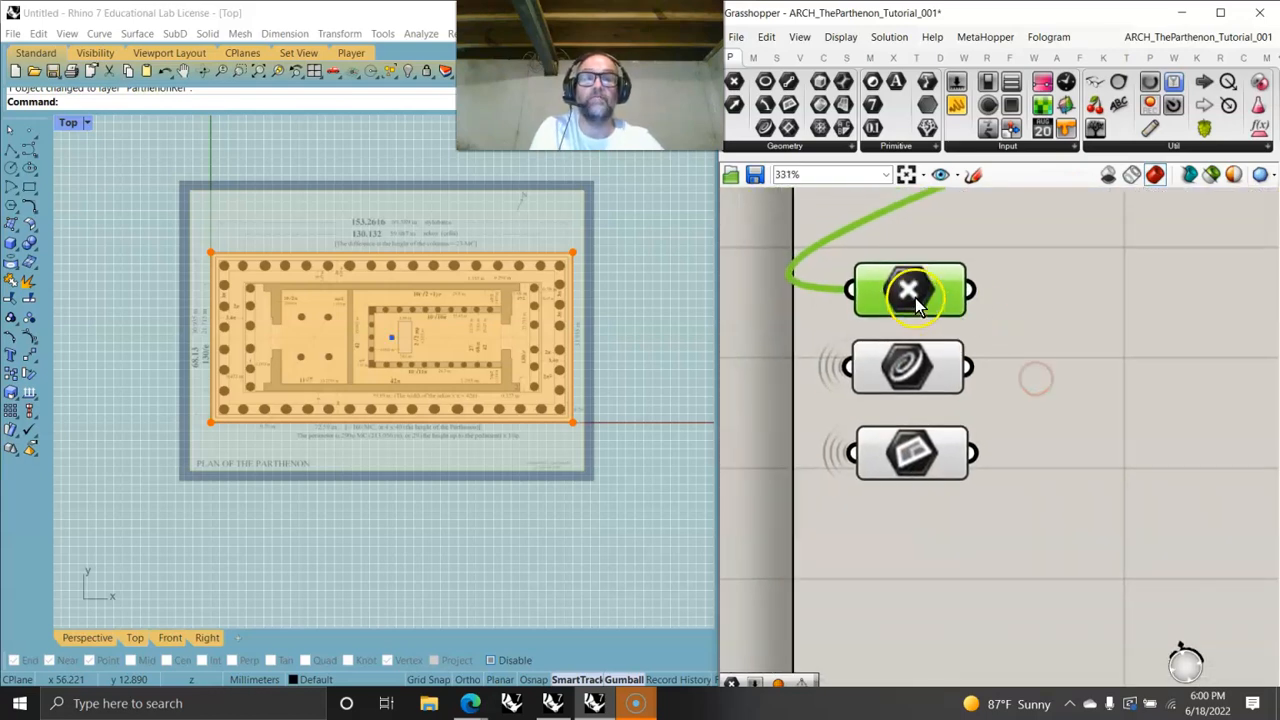
{"action": "right_click", "coordinate": [912, 287]}
{"action": "mouse_move", "coordinate": [978, 370]}
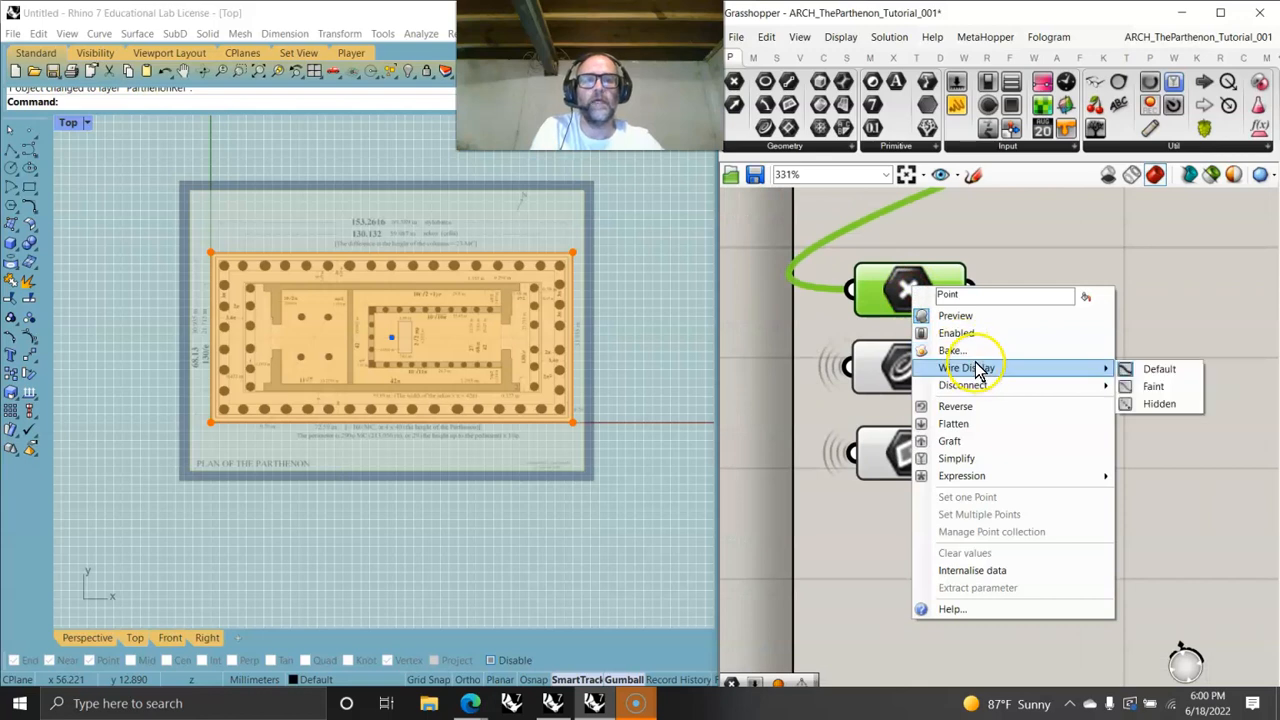
{"action": "left_click", "coordinate": [1159, 403]}
{"action": "left_click", "coordinate": [1085, 389]}
{"action": "left_click", "coordinate": [908, 290]}
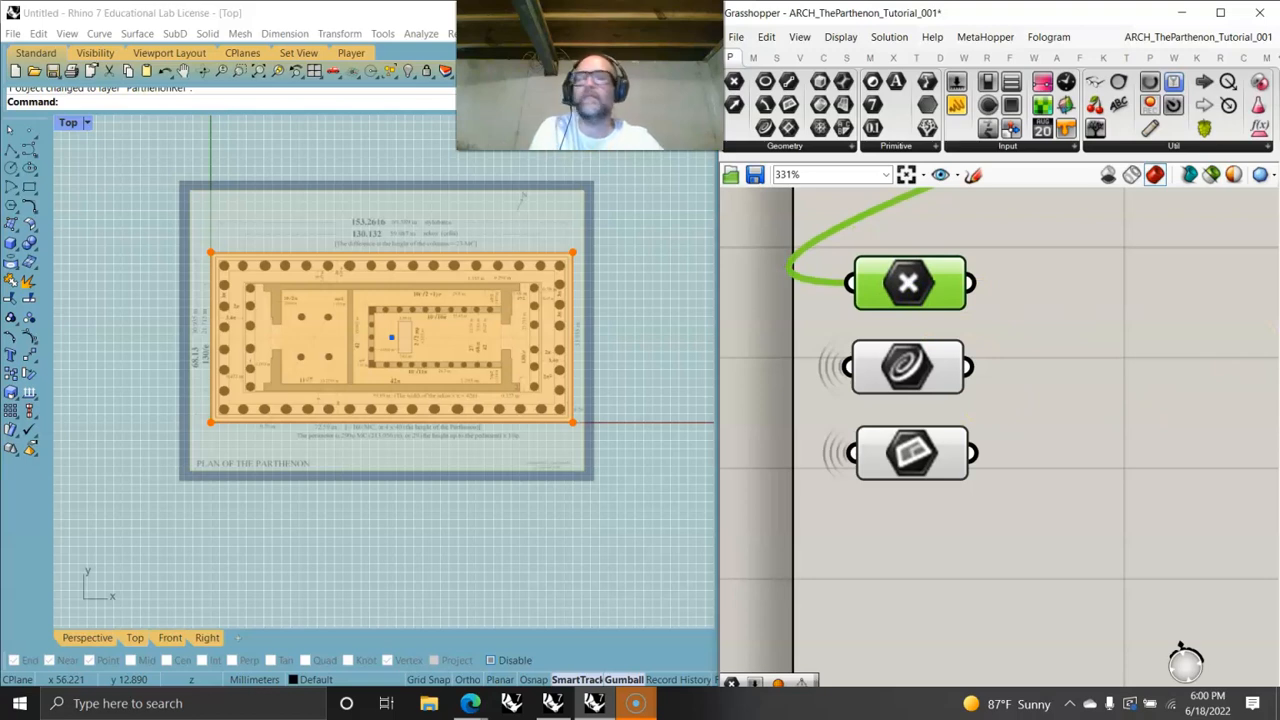
- Select the three new parameters to review their hidden connections
{"action": "left_click", "coordinate": [1051, 463]}
{"action": "scroll", "coordinate": [1014, 449], "scroll_direction": "down", "scroll_amount": 3}
{"action": "left_click_drag", "start_coordinate": [998, 520], "coordinate": [963, 554]}
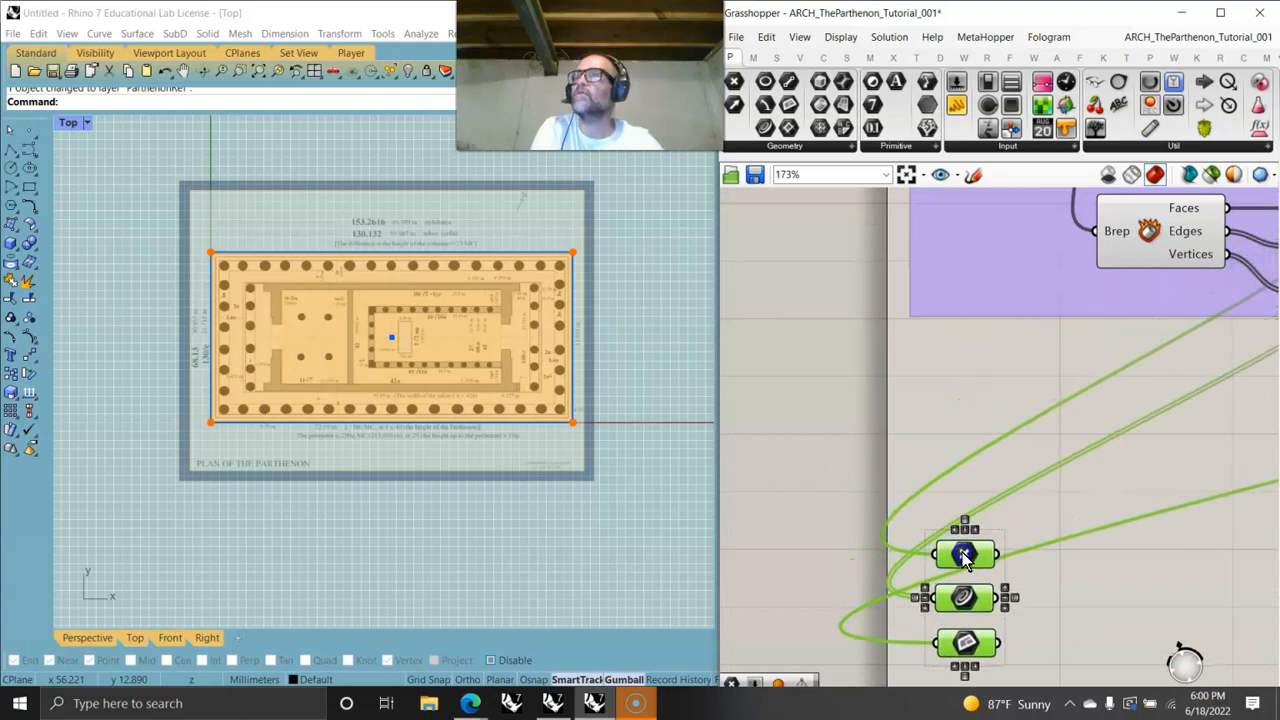
{"action": "left_click", "coordinate": [1042, 520]}
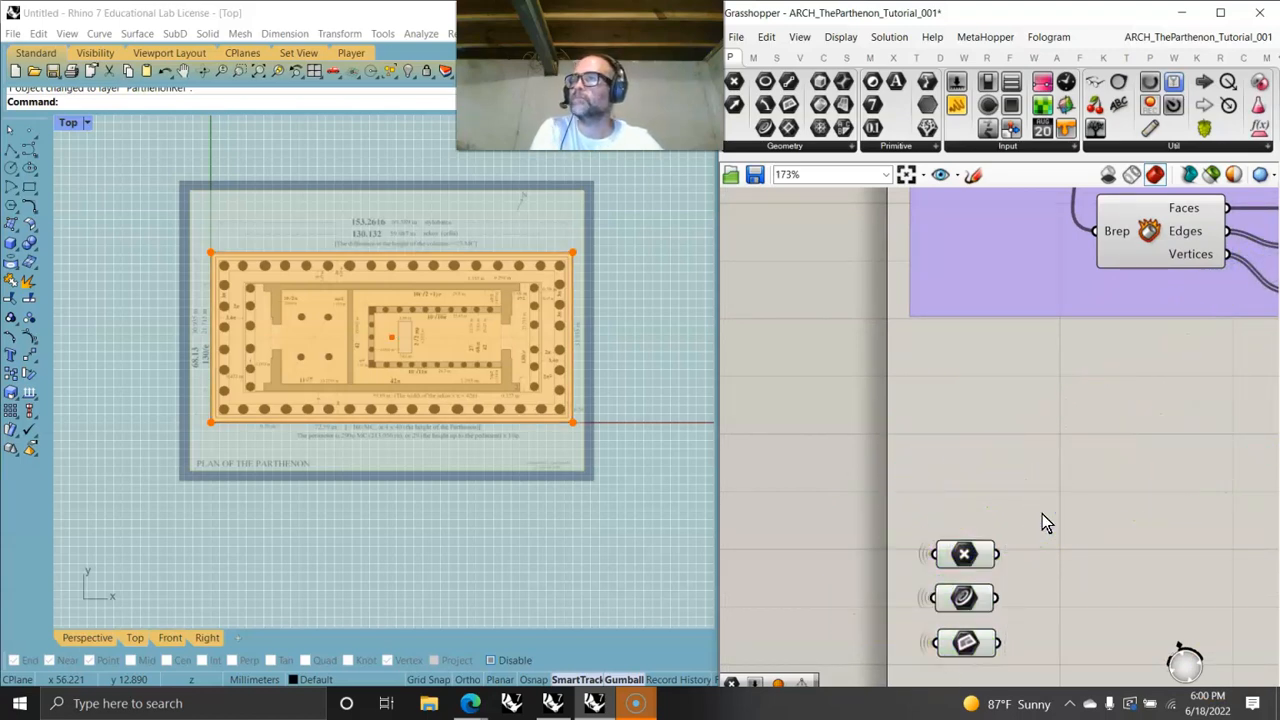
- Duplicate the group's description text and place the copy above the three new parameters
{"action": "right_click_drag", "start_coordinate": [1006, 451], "coordinate": [974, 432]}
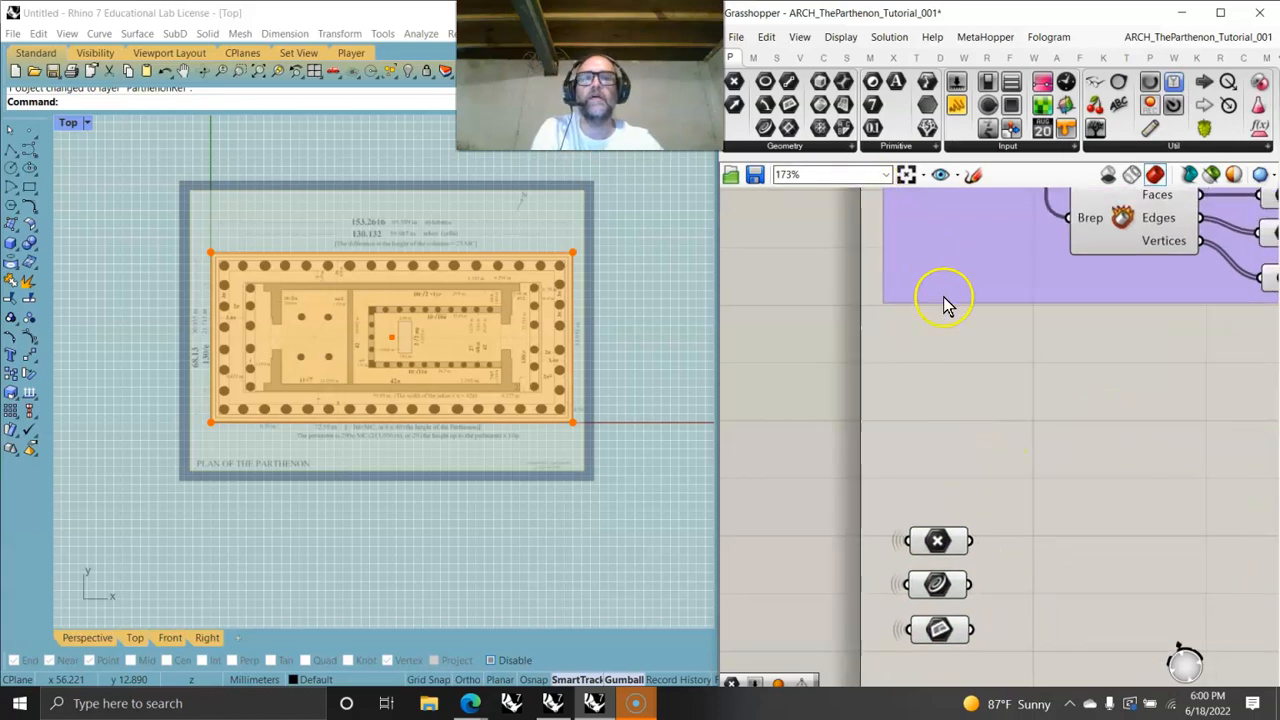
{"action": "scroll", "coordinate": [1010, 245], "scroll_direction": "down", "scroll_amount": 3}
{"action": "left_click", "coordinate": [1007, 226]}
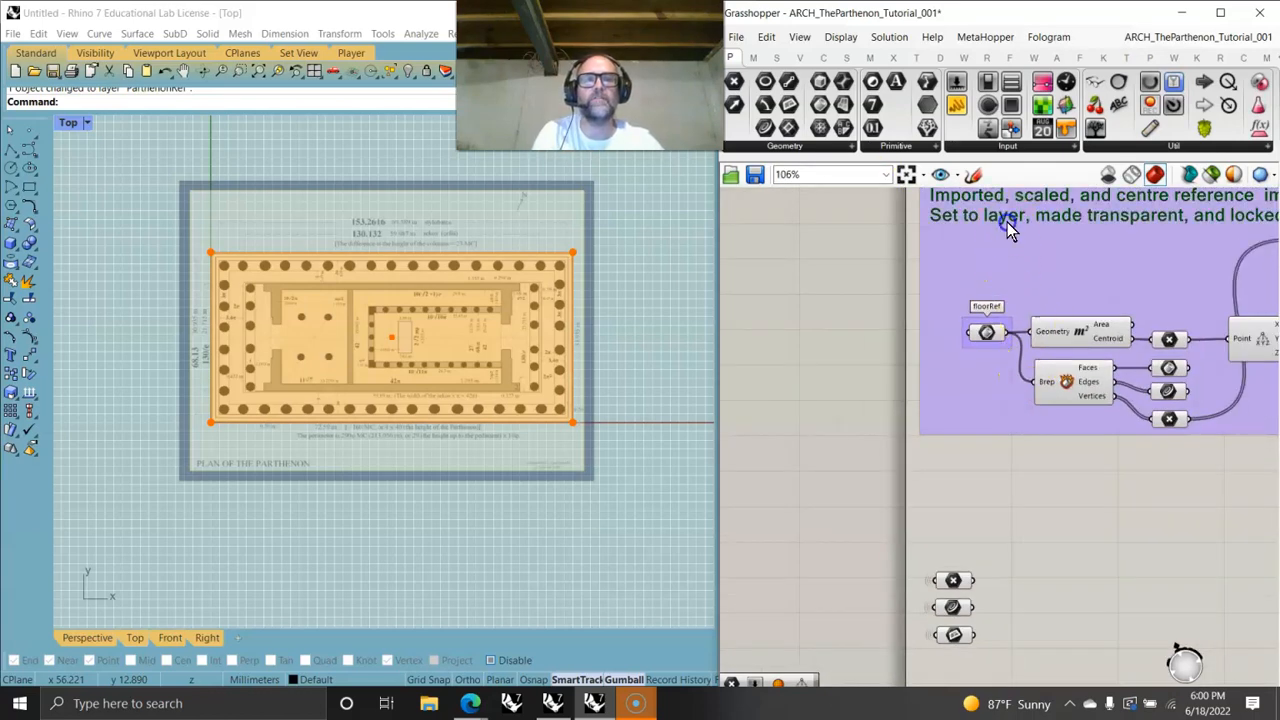
{"action": "mouse_move", "coordinate": [1007, 222]}
{"action": "left_mouse_down", "text": "alt"}
{"action": "mouse_move", "coordinate": [1002, 500]}
{"action": "mouse_move", "coordinate": [988, 482]}
{"action": "left_mouse_up", "text": "alt"}
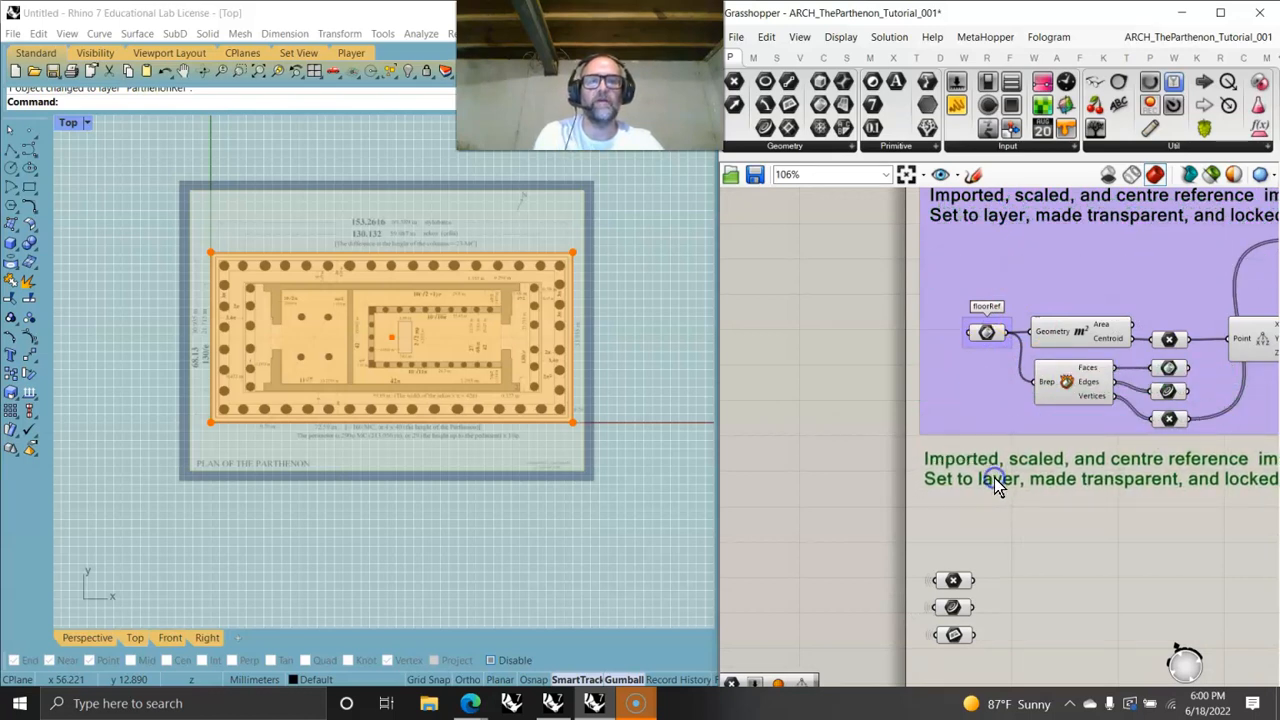
- Rewrite the copied note to describe the steps' curved profile rising to the centre, upward-tilted treads and perspective corrections
{"action": "double_click", "coordinate": [994, 477]}
{"action": "key", "text": "BackSpace"}
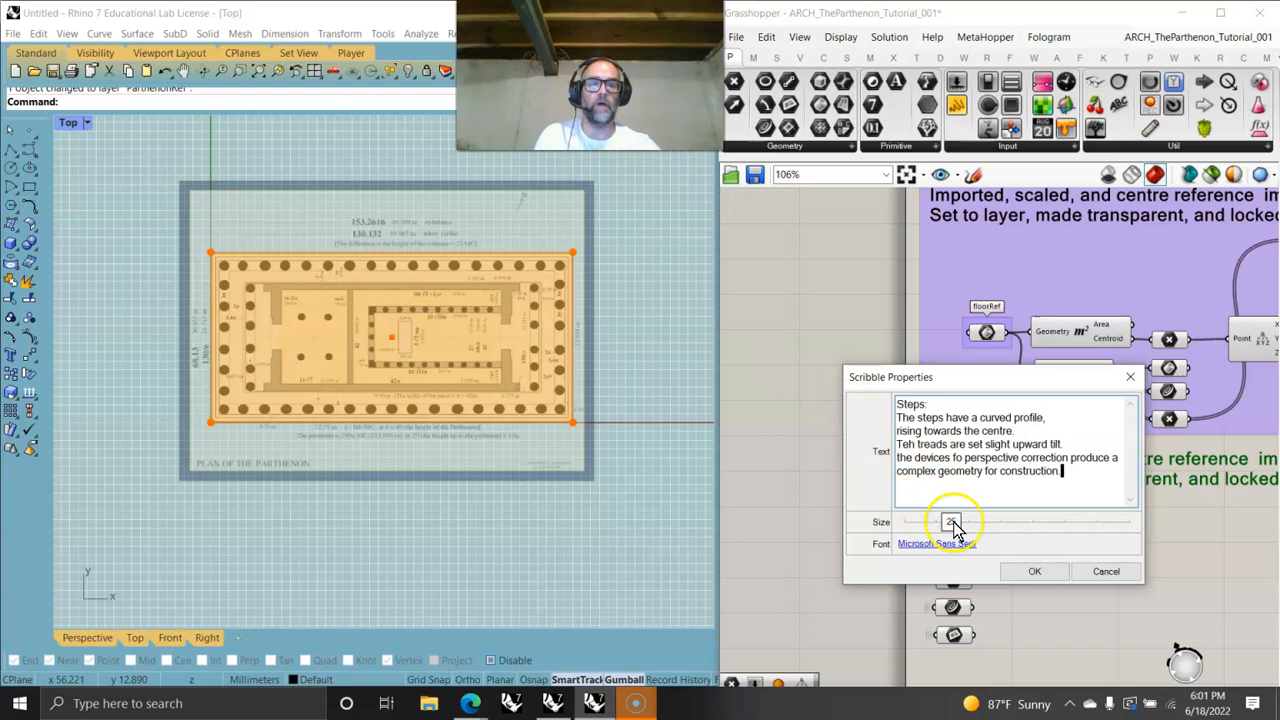
{"action": "left_click", "coordinate": [1030, 572]}
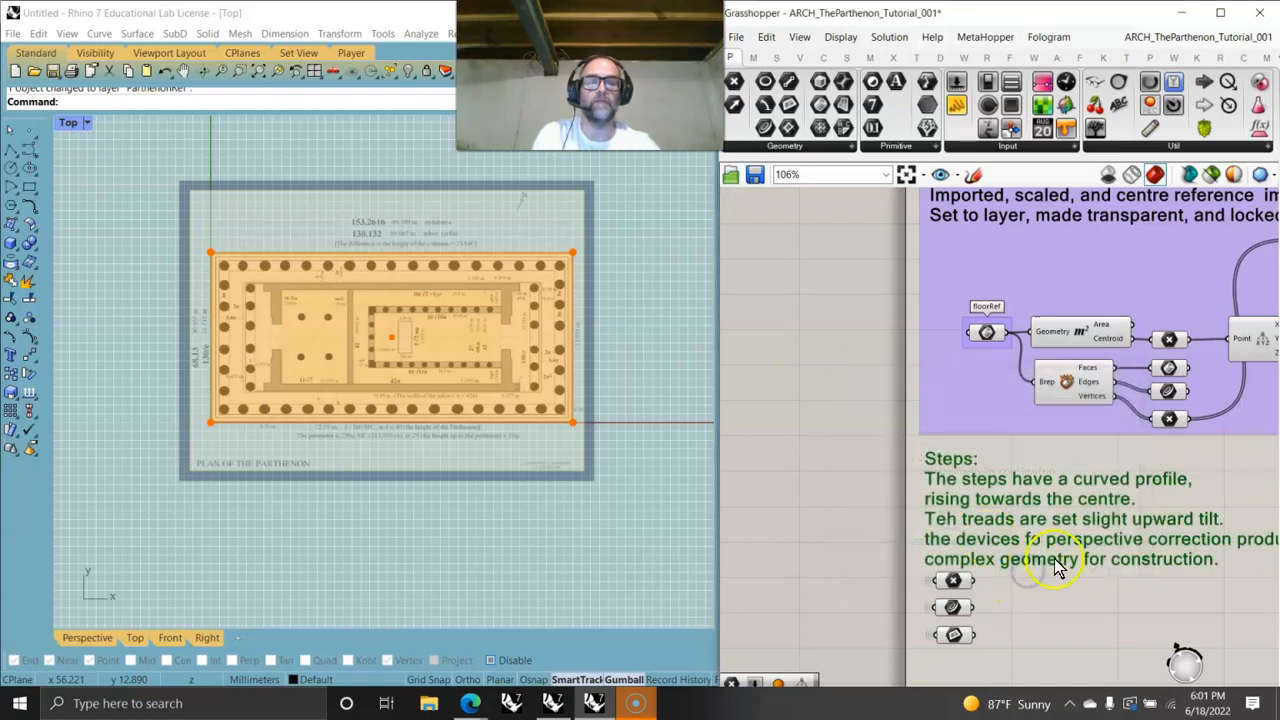
- Move the three extracted parameters to sit just below the new steps note
{"action": "scroll", "coordinate": [1010, 470], "scroll_direction": "down", "scroll_amount": 4}
{"action": "left_click_drag", "start_coordinate": [960, 556], "coordinate": [938, 480]}
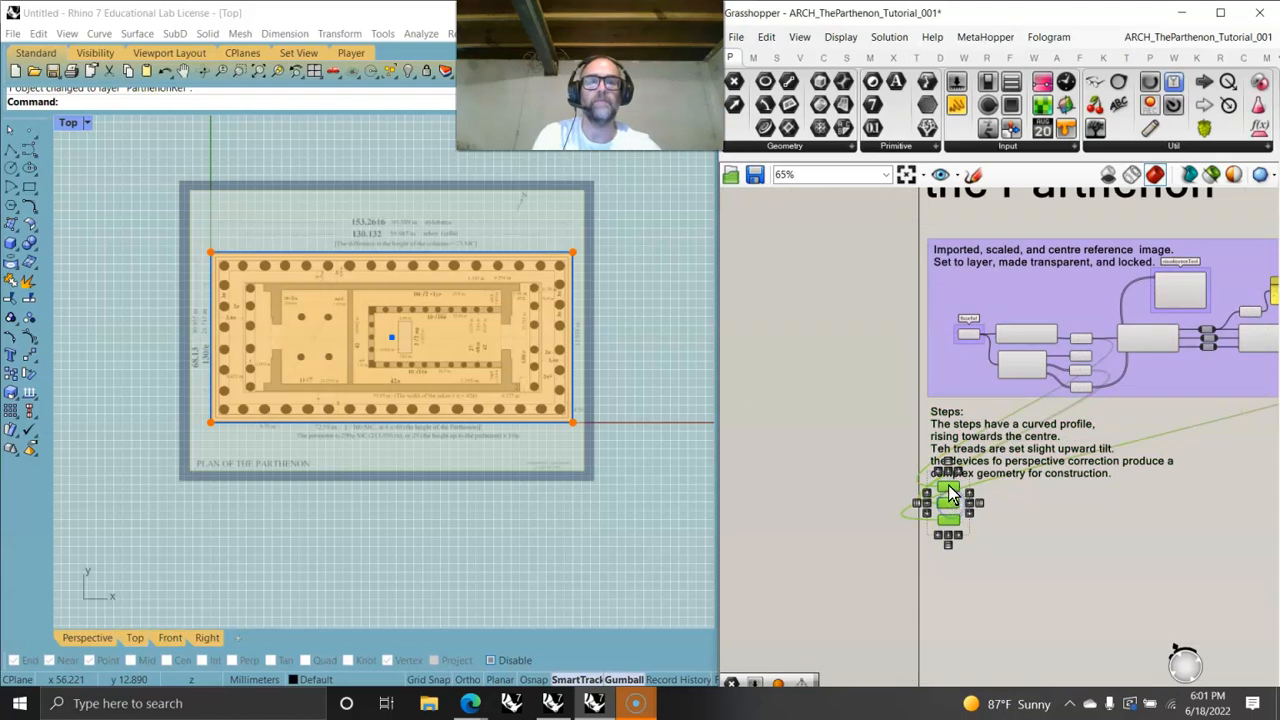
{"action": "left_click", "coordinate": [1023, 534]}
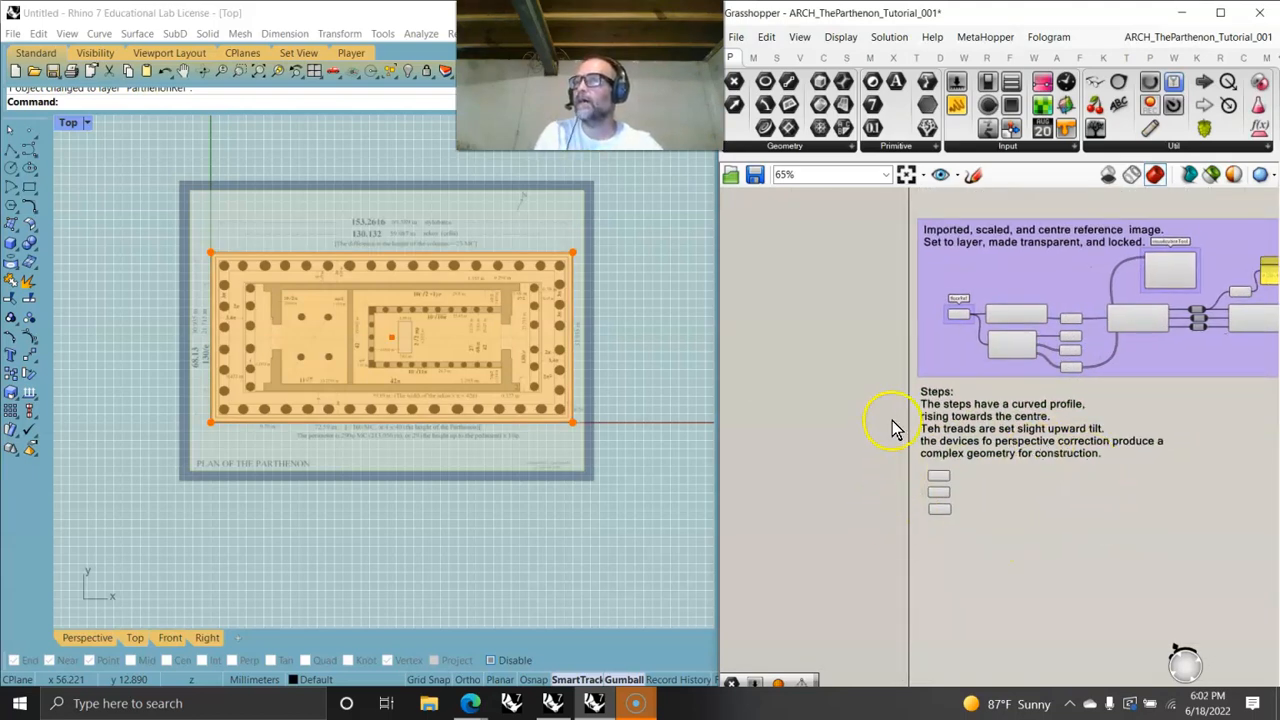
- Inspect the Edges parameter's connection and the stylobate outline in the Rhino viewport
{"action": "scroll", "coordinate": [968, 484], "scroll_direction": "up", "scroll_amount": 7}
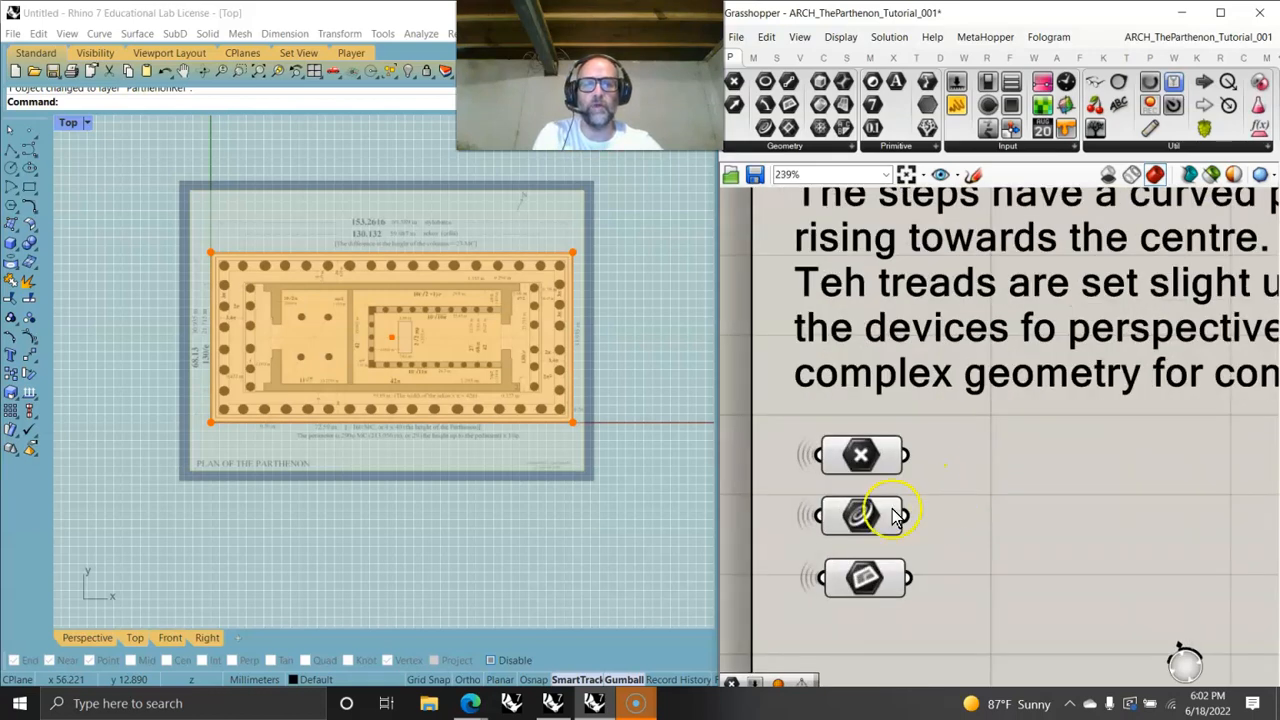
{"action": "left_click", "coordinate": [860, 518]}
{"action": "mouse_move", "coordinate": [860, 518]}
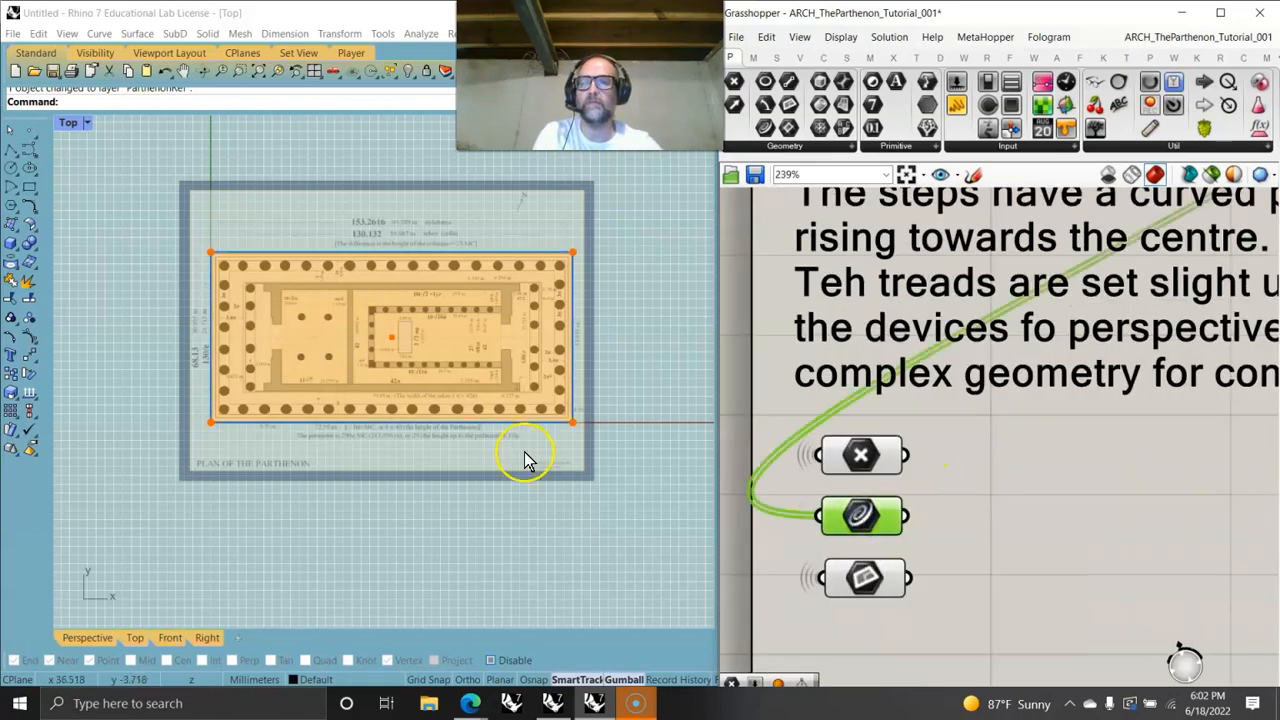
{"action": "scroll", "coordinate": [380, 355], "scroll_direction": "up", "scroll_amount": 5}
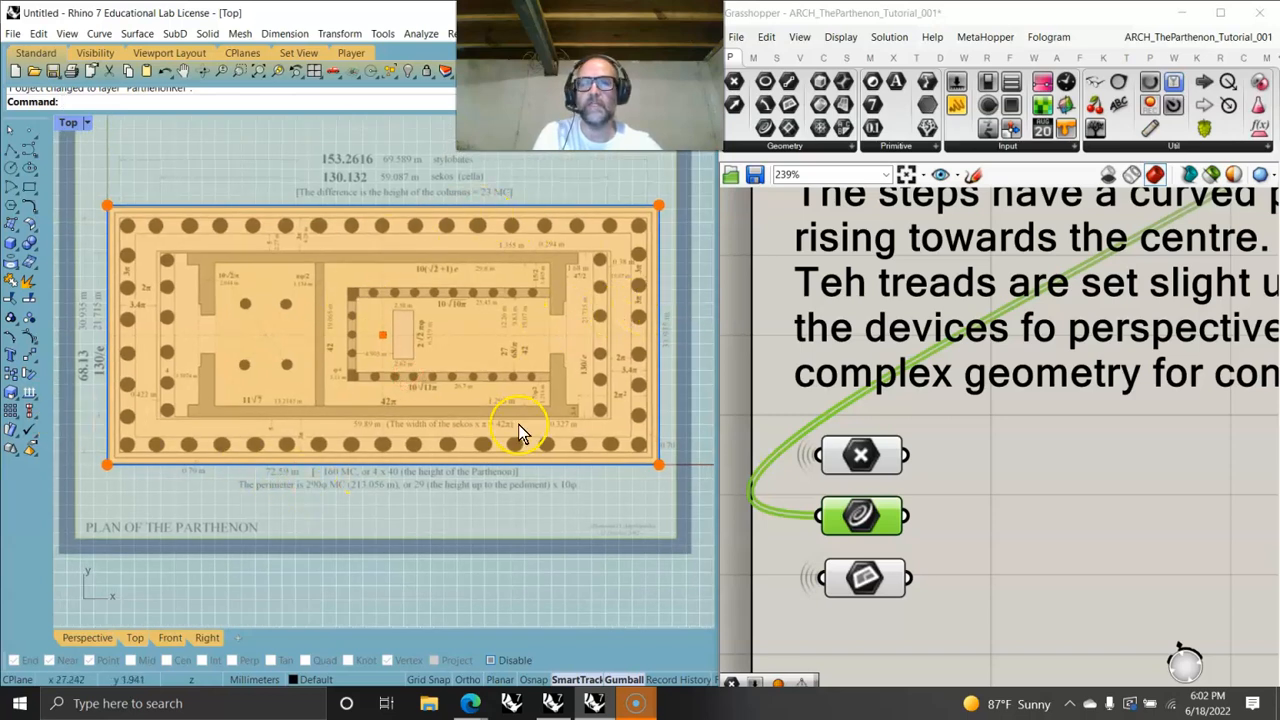
{"action": "scroll", "coordinate": [993, 483], "scroll_direction": "down", "scroll_amount": 5}
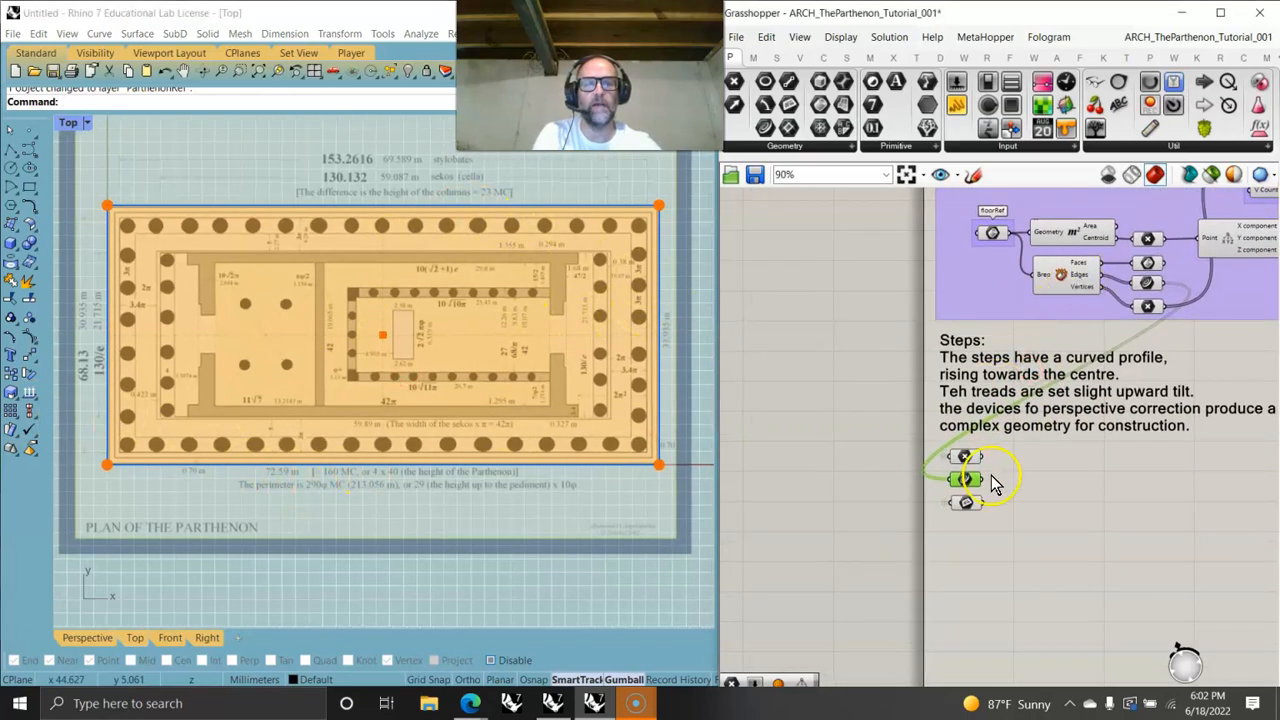
{"action": "scroll", "coordinate": [993, 483], "scroll_direction": "up", "scroll_amount": 5}
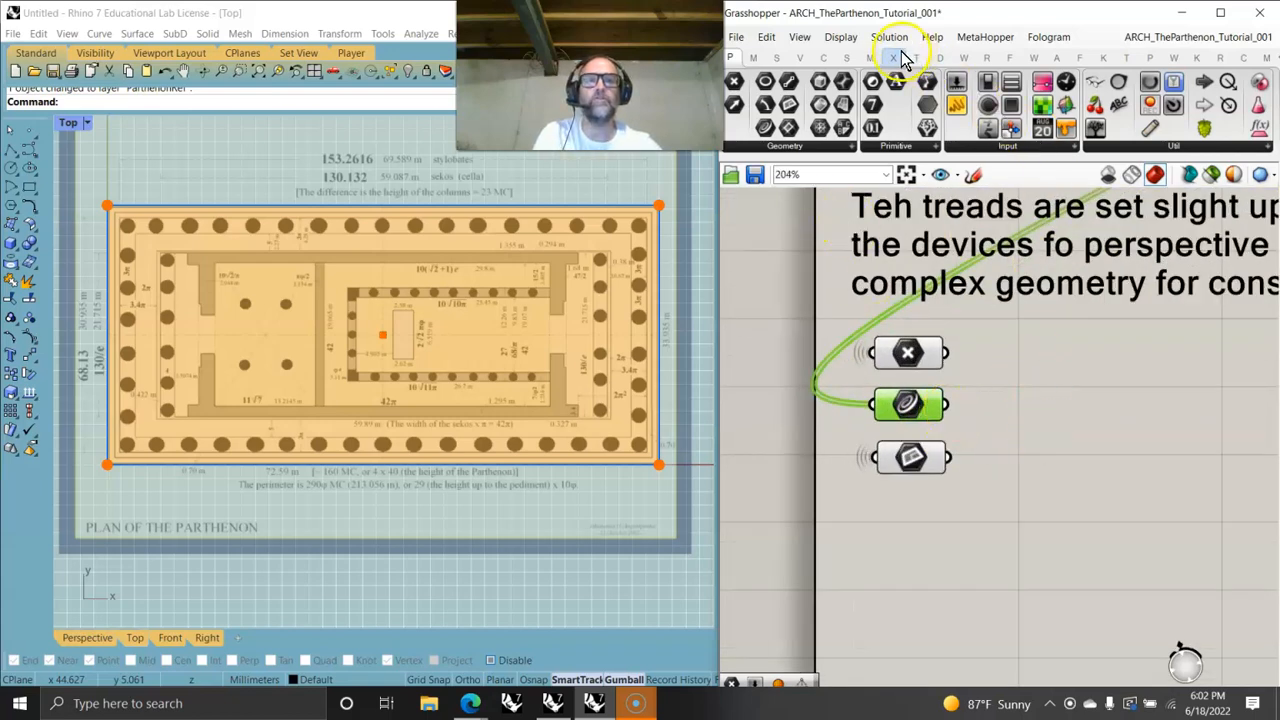
- Add a Join Curves component beside the three parameters
{"action": "left_click", "coordinate": [823, 56]}
{"action": "left_click", "coordinate": [1203, 150]}
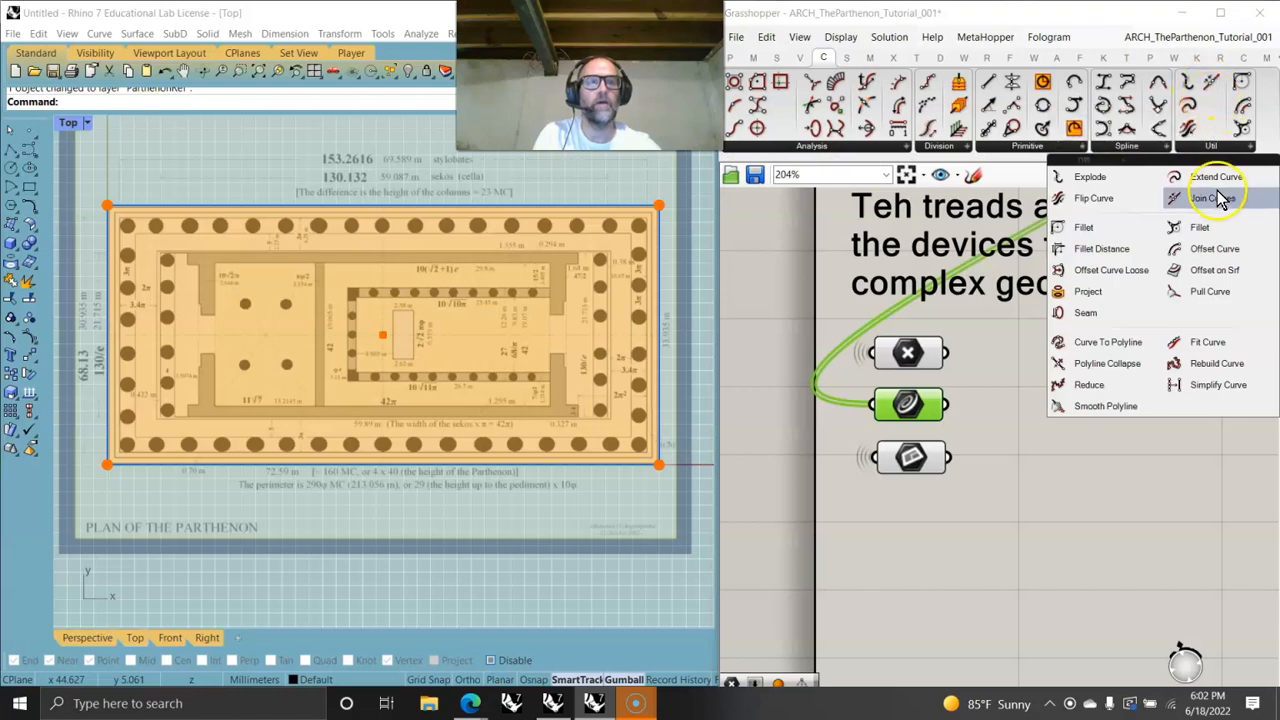
{"action": "left_click_drag", "start_coordinate": [1222, 198], "coordinate": [1083, 405]}
{"action": "left_click", "coordinate": [1034, 422]}
{"action": "left_click_drag", "start_coordinate": [978, 408], "coordinate": [1010, 405]}
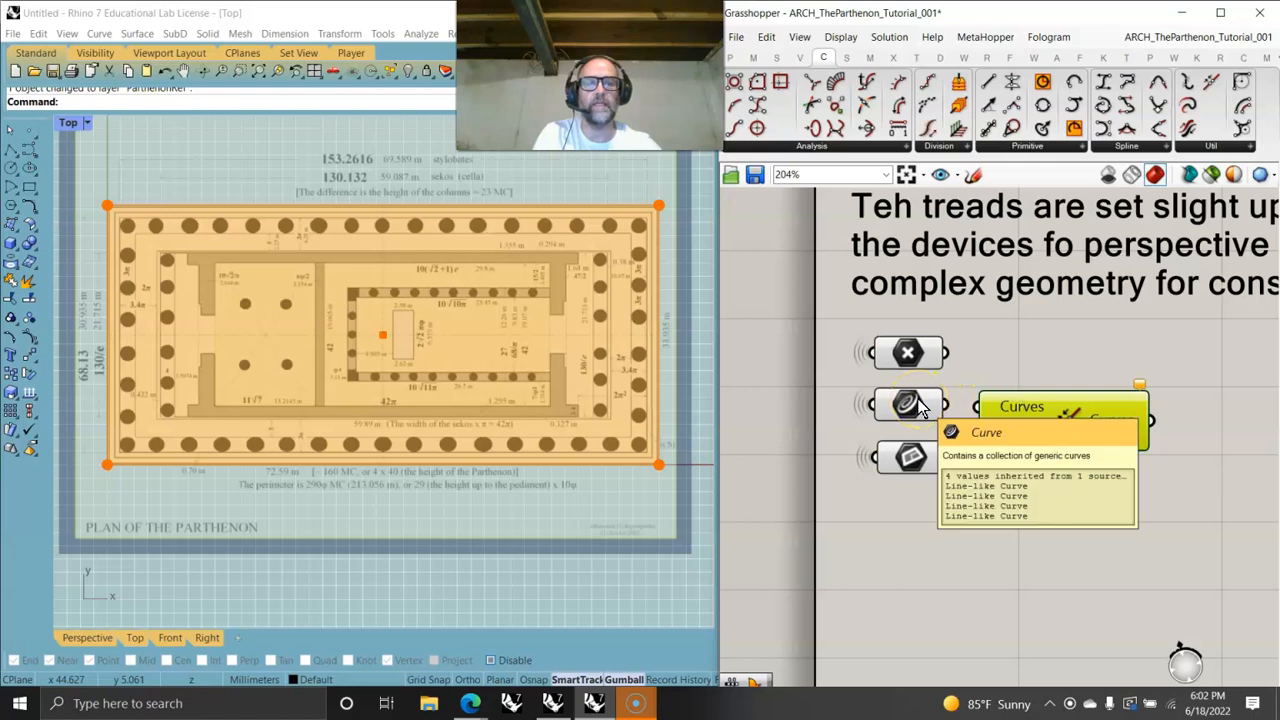
- Add a Panel and feed it the Edges parameter to list the stylobate edge curves
{"action": "left_click", "coordinate": [731, 57]}
{"action": "left_click", "coordinate": [957, 104]}
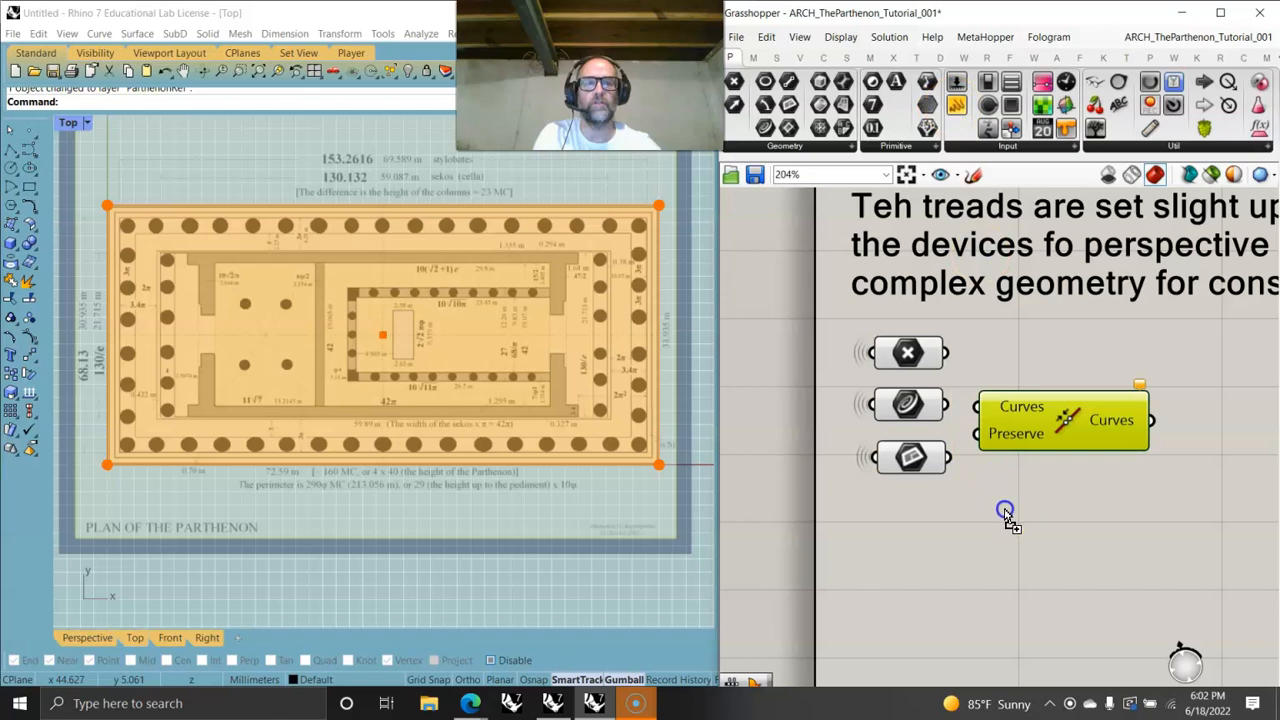
{"action": "left_click", "coordinate": [1034, 530]}
{"action": "left_click_drag", "start_coordinate": [947, 405], "coordinate": [1051, 554]}
{"action": "left_click_drag", "start_coordinate": [1085, 601], "coordinate": [1085, 619]}
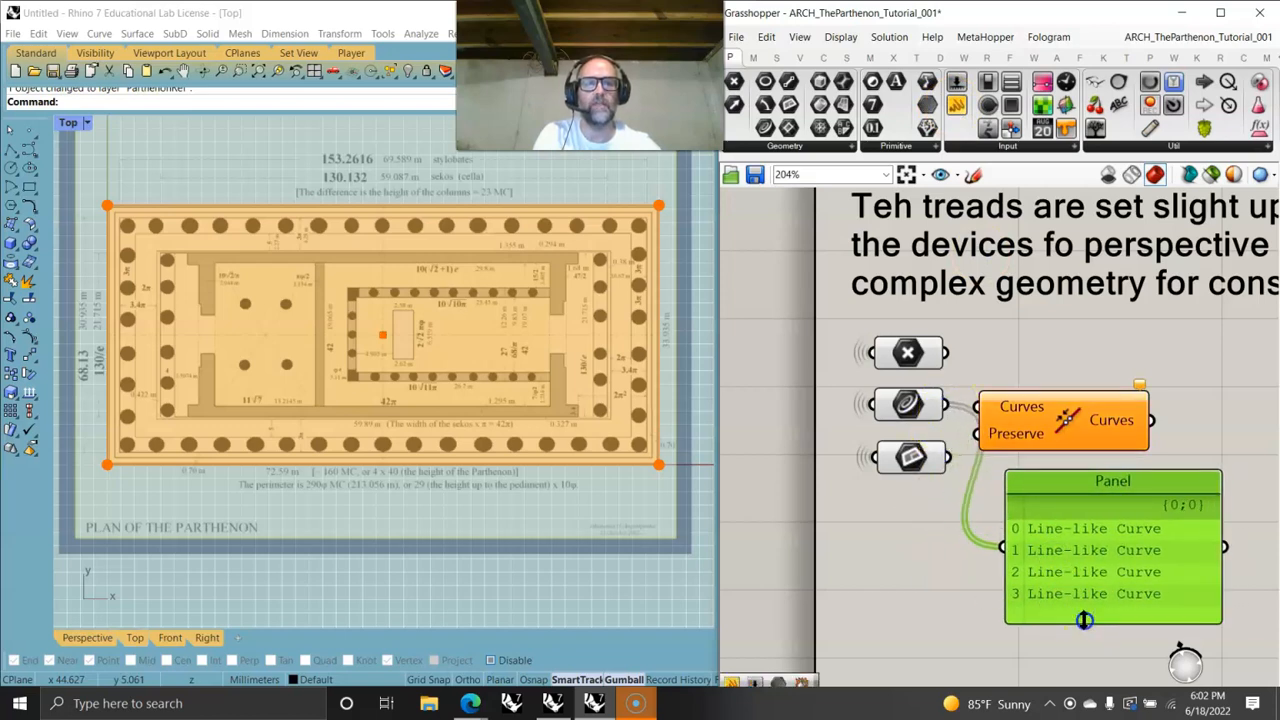
- Add a Param Viewer fed by the Edges parameter and arrange it with the panel below the components
{"action": "left_click_drag", "start_coordinate": [1095, 129], "coordinate": [1089, 384]}
{"action": "left_click_drag", "start_coordinate": [1088, 550], "coordinate": [1040, 551]}
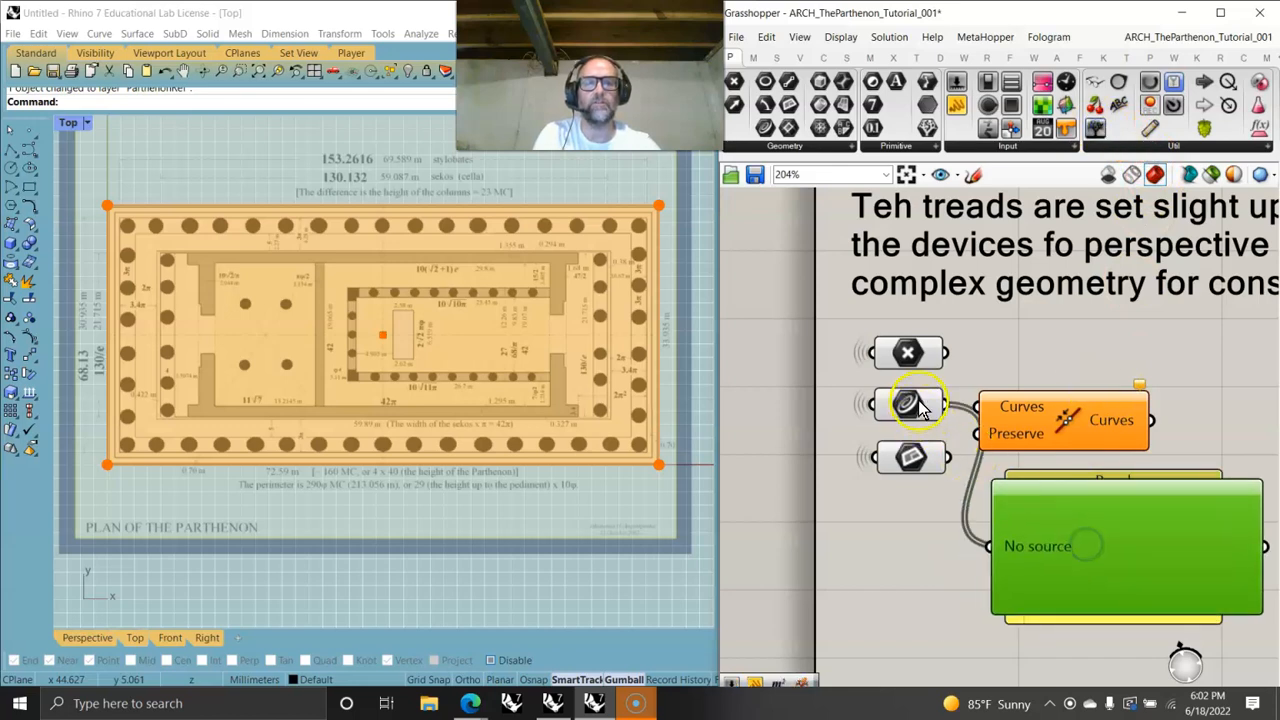
{"action": "left_click_drag", "start_coordinate": [940, 402], "coordinate": [990, 548]}
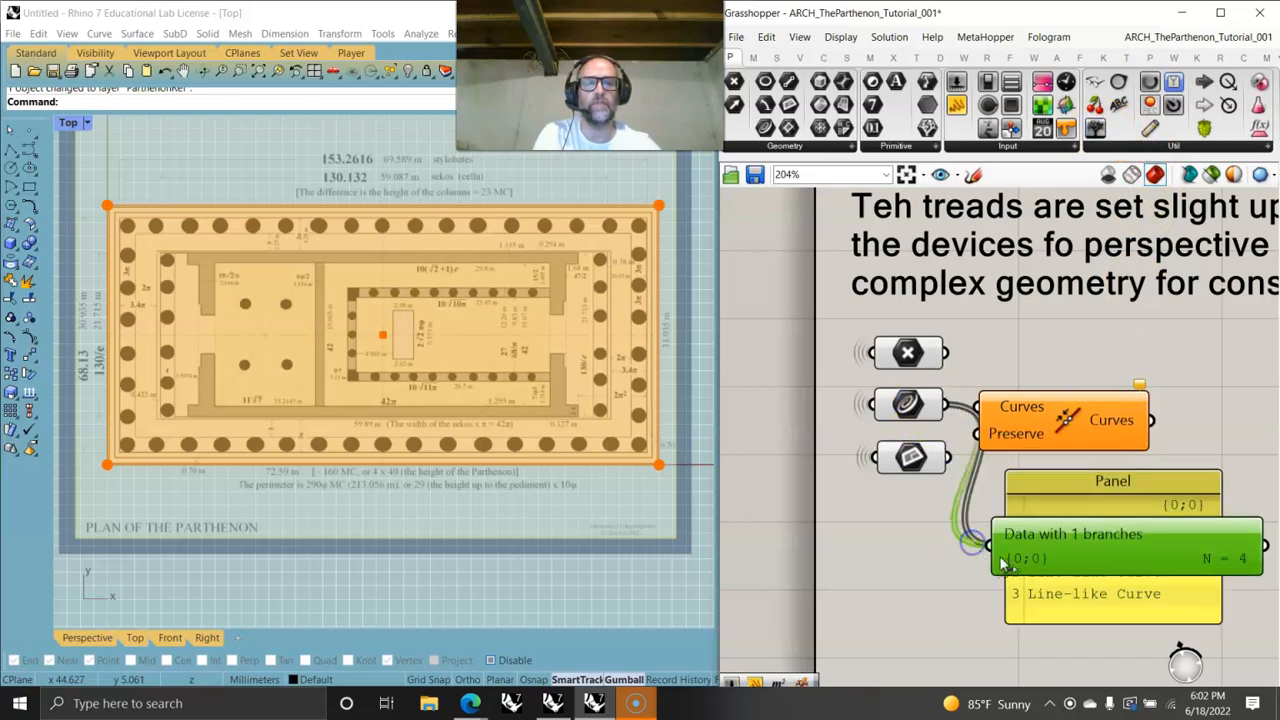
{"action": "left_click_drag", "start_coordinate": [1082, 554], "coordinate": [1073, 556]}
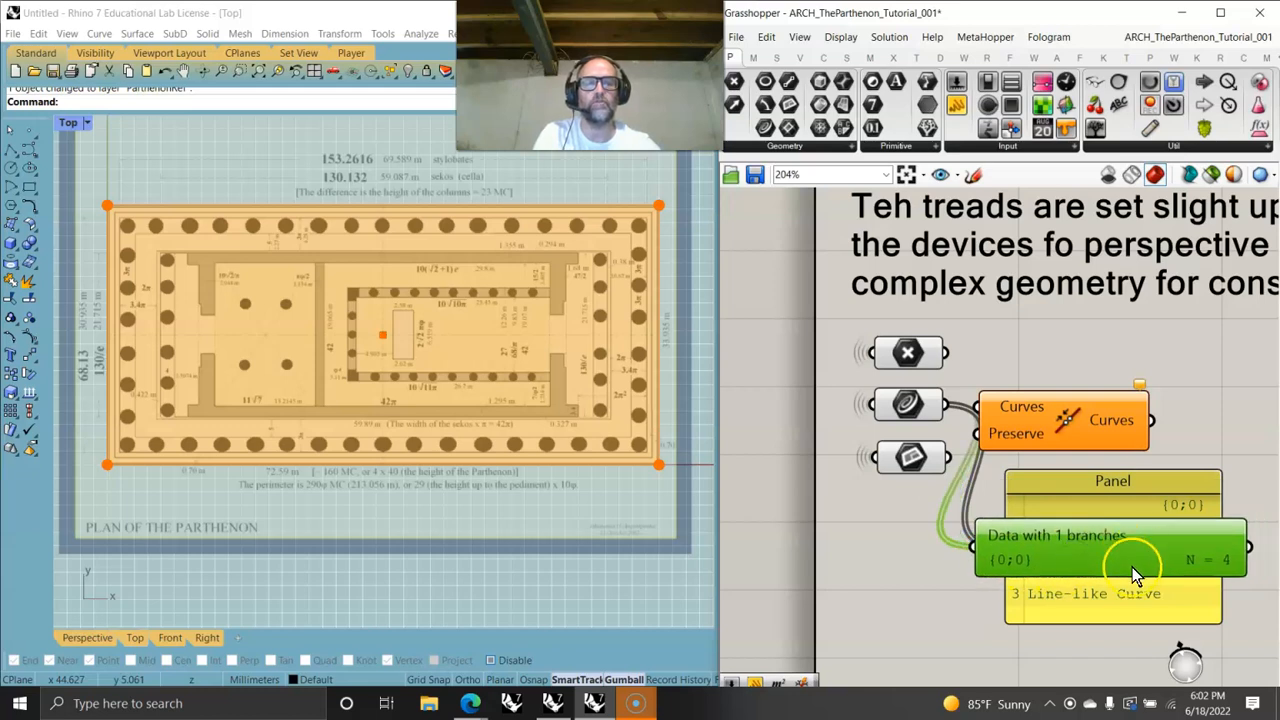
{"action": "left_click_drag", "start_coordinate": [1128, 558], "coordinate": [1145, 650]}
{"action": "right_click_drag", "start_coordinate": [1144, 646], "coordinate": [1081, 371]}
{"action": "left_click_drag", "start_coordinate": [1108, 493], "coordinate": [1071, 547]}
{"action": "left_click", "coordinate": [1087, 297]}
{"action": "scroll", "coordinate": [1056, 302], "scroll_direction": "down", "scroll_amount": 2}
{"action": "right_click_drag", "start_coordinate": [1050, 311], "coordinate": [1032, 502]}
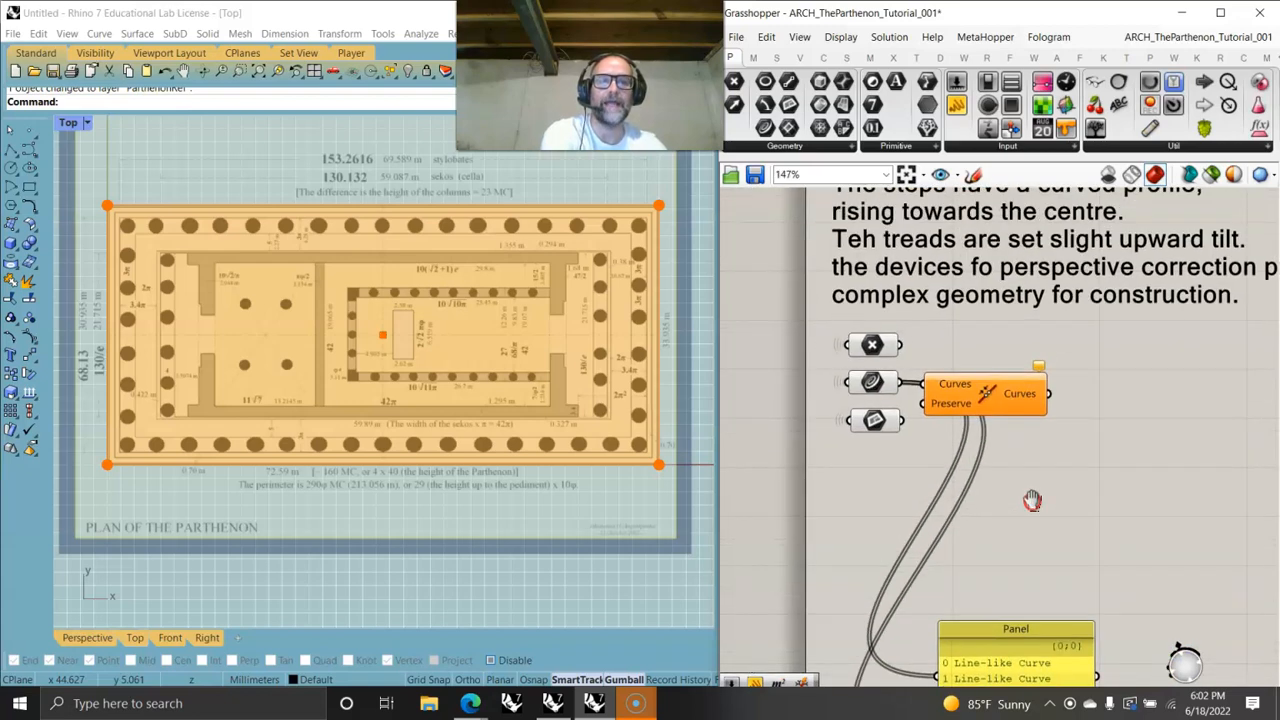
- Connect the Edges parameter to the Join Curves component's Curves input
{"action": "scroll", "coordinate": [1024, 434], "scroll_direction": "up", "scroll_amount": 3}
{"action": "left_click_drag", "start_coordinate": [971, 374], "coordinate": [1010, 368]}
{"action": "left_click_drag", "start_coordinate": [817, 350], "coordinate": [889, 357]}
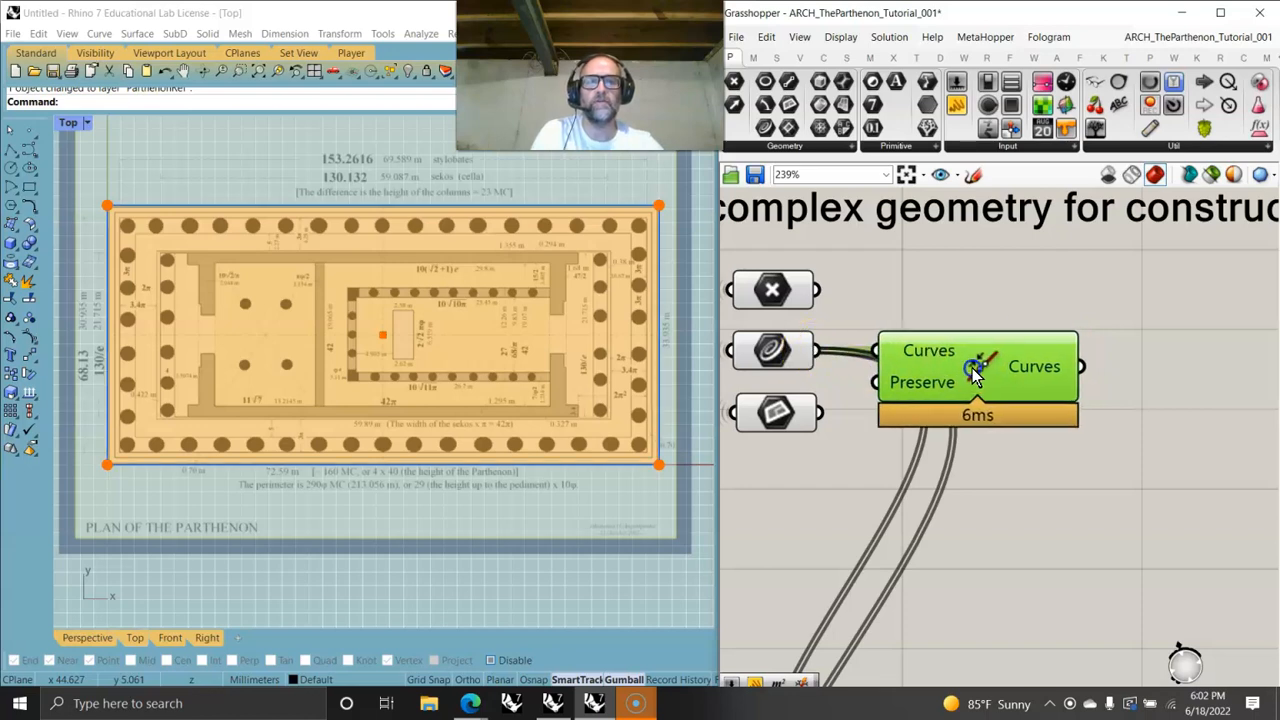
- Move the panel under Join Curves and connect the joined curve output to the panel instead
{"action": "right_click_drag", "start_coordinate": [1000, 529], "coordinate": [975, 455]}
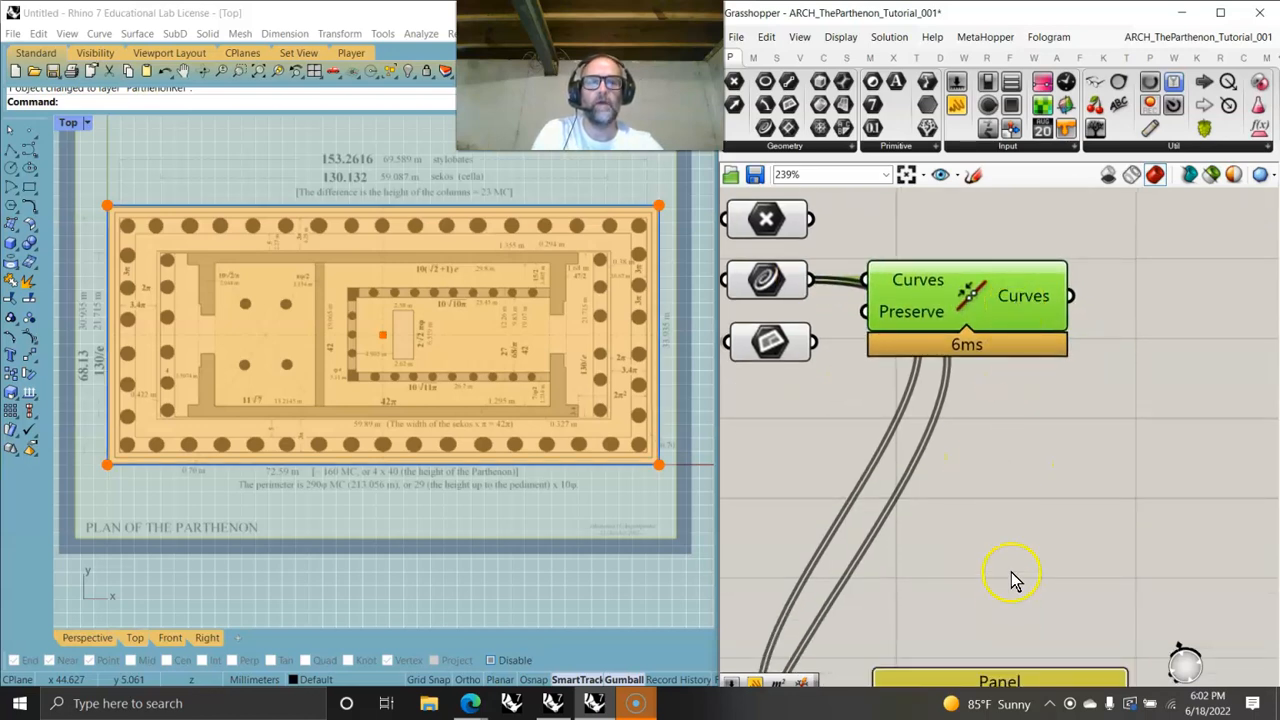
{"action": "right_click_drag", "start_coordinate": [1011, 570], "coordinate": [975, 427]}
{"action": "left_click_drag", "start_coordinate": [987, 638], "coordinate": [987, 366]}
{"action": "right_click_drag", "start_coordinate": [961, 362], "coordinate": [962, 540]}
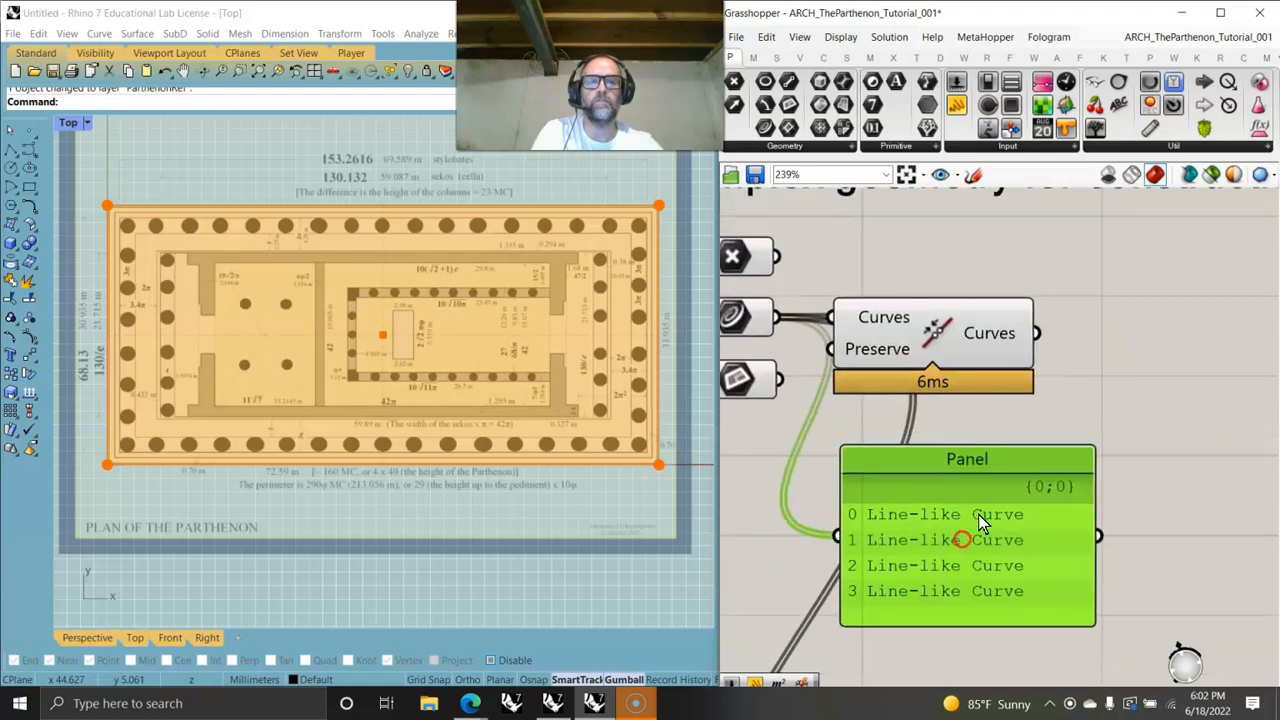
{"action": "left_click_drag", "start_coordinate": [1037, 333], "coordinate": [840, 535]}
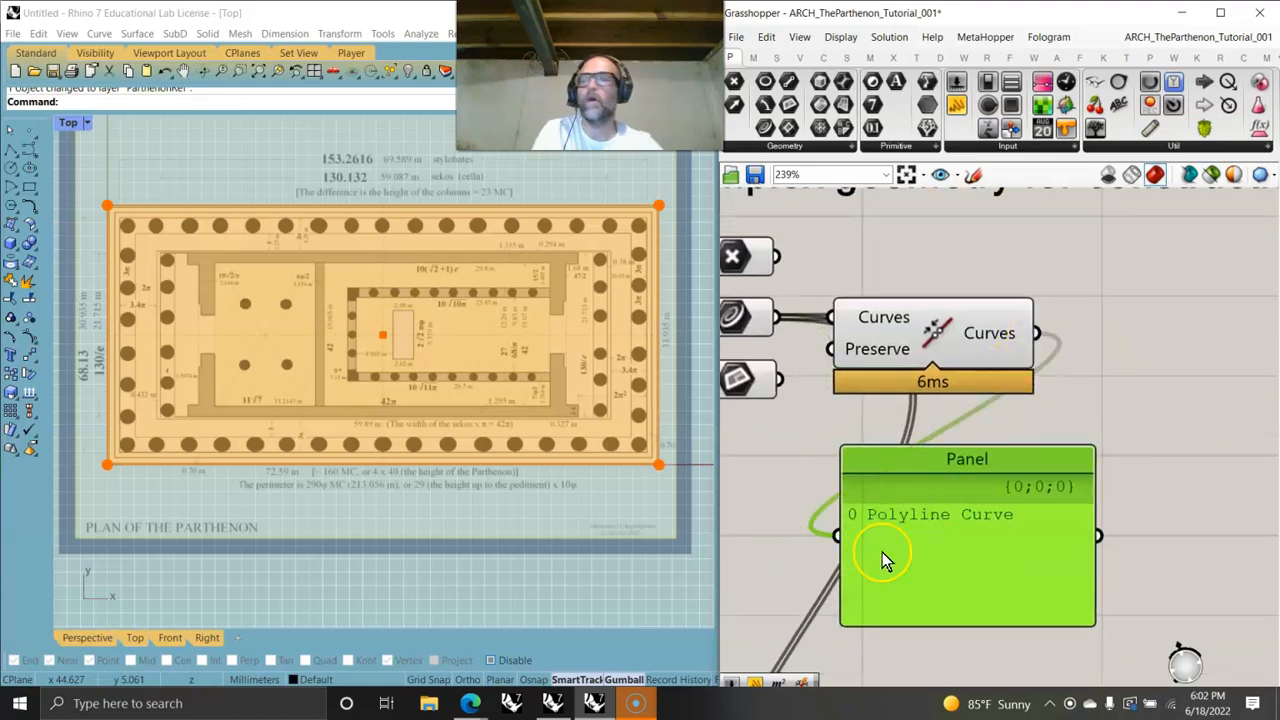
{"action": "left_click_drag", "start_coordinate": [974, 535], "coordinate": [980, 572]}
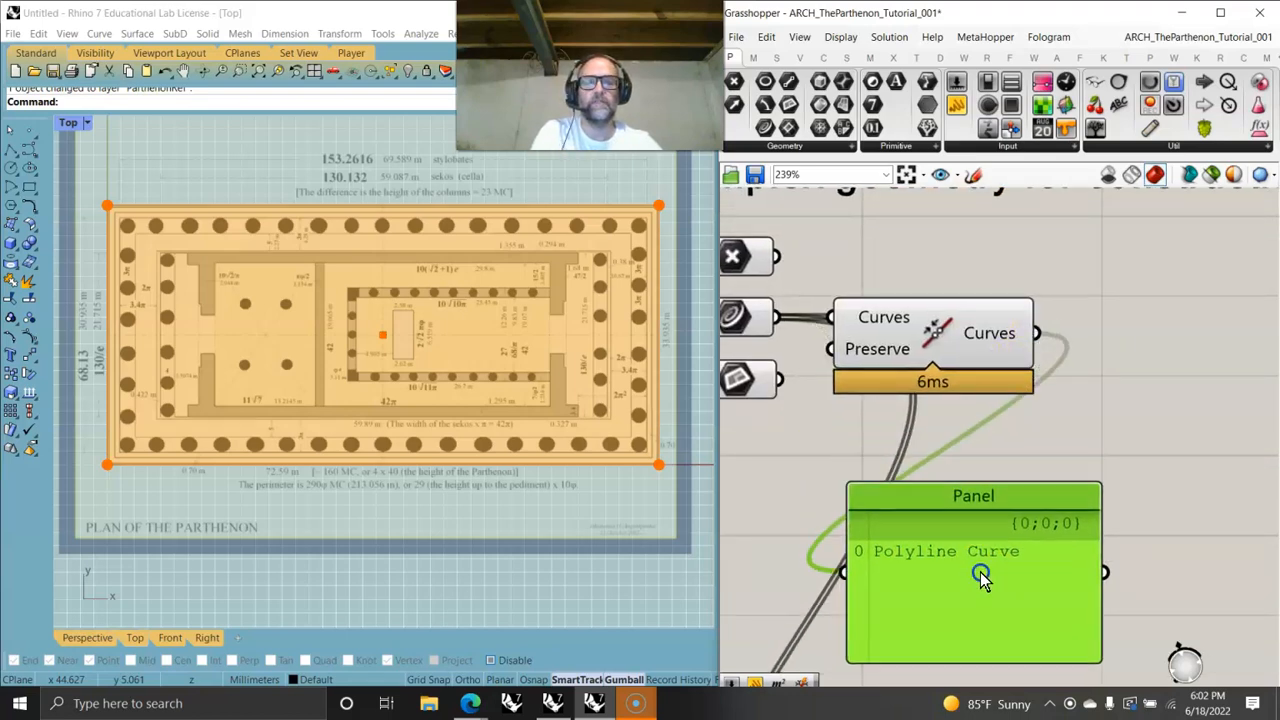
{"action": "scroll", "coordinate": [975, 575], "scroll_direction": "down", "scroll_amount": 3}
{"action": "left_click_drag", "start_coordinate": [878, 454], "coordinate": [892, 619]}
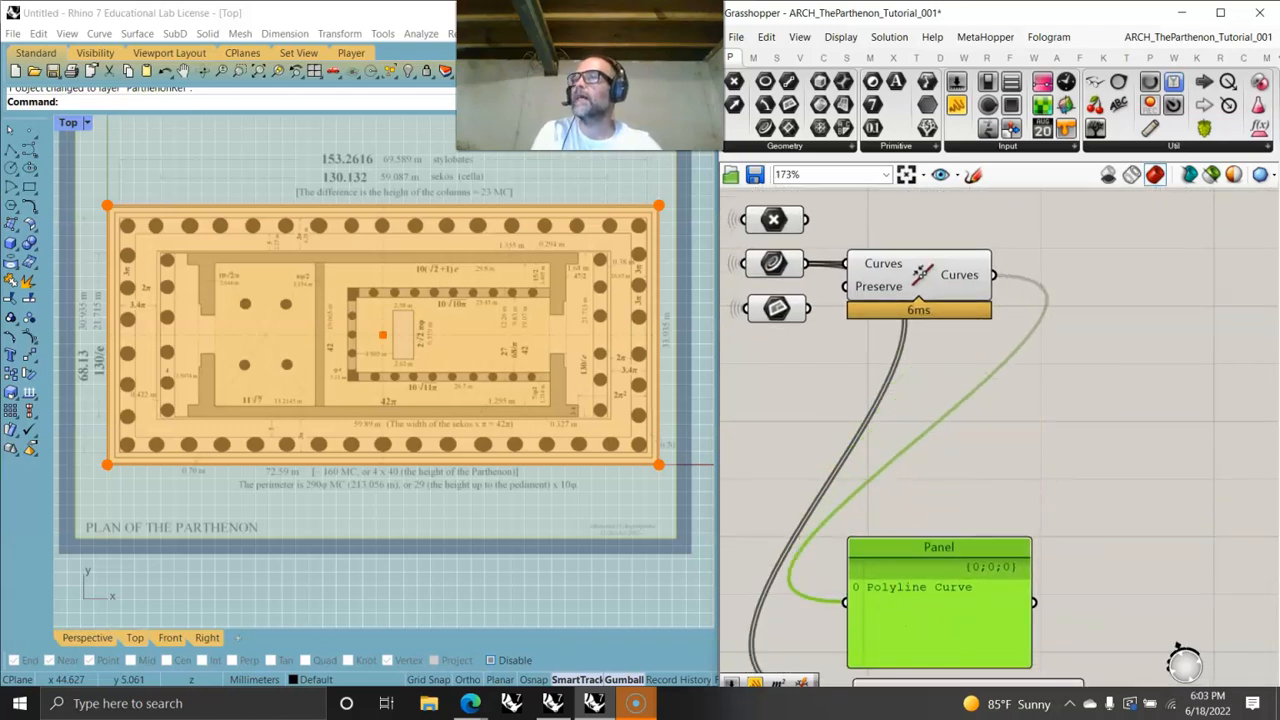
- Add a Scale NU component and connect the joined curve to its Geometry input
{"action": "key", "text": "alt+Tab"}
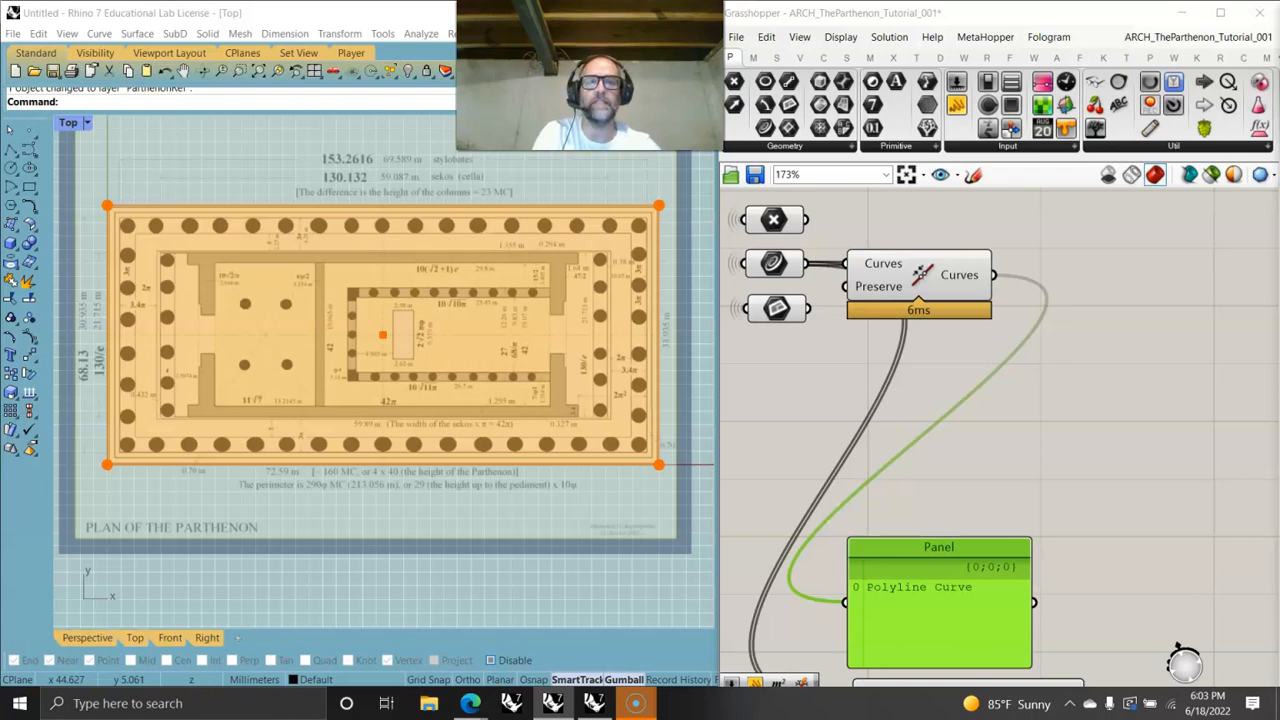
{"action": "scroll", "coordinate": [1195, 278], "scroll_direction": "down", "scroll_amount": 5}
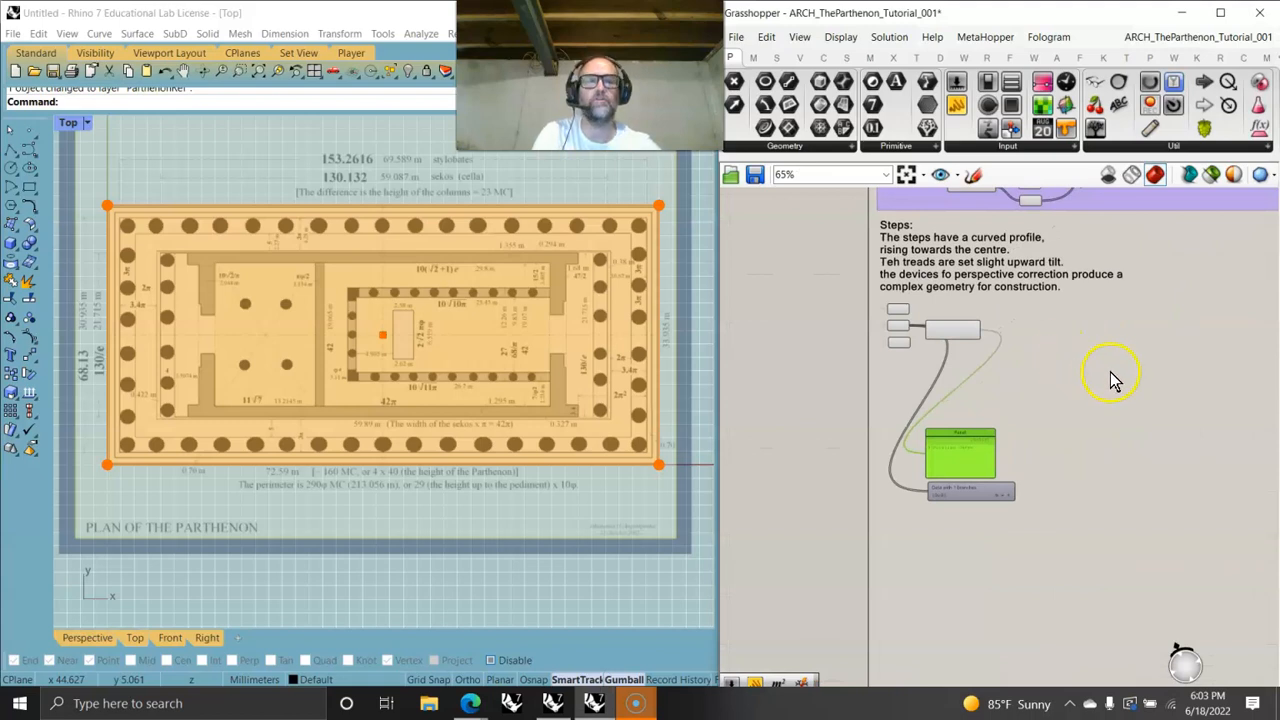
{"action": "scroll", "coordinate": [1111, 374], "scroll_direction": "up", "scroll_amount": 4}
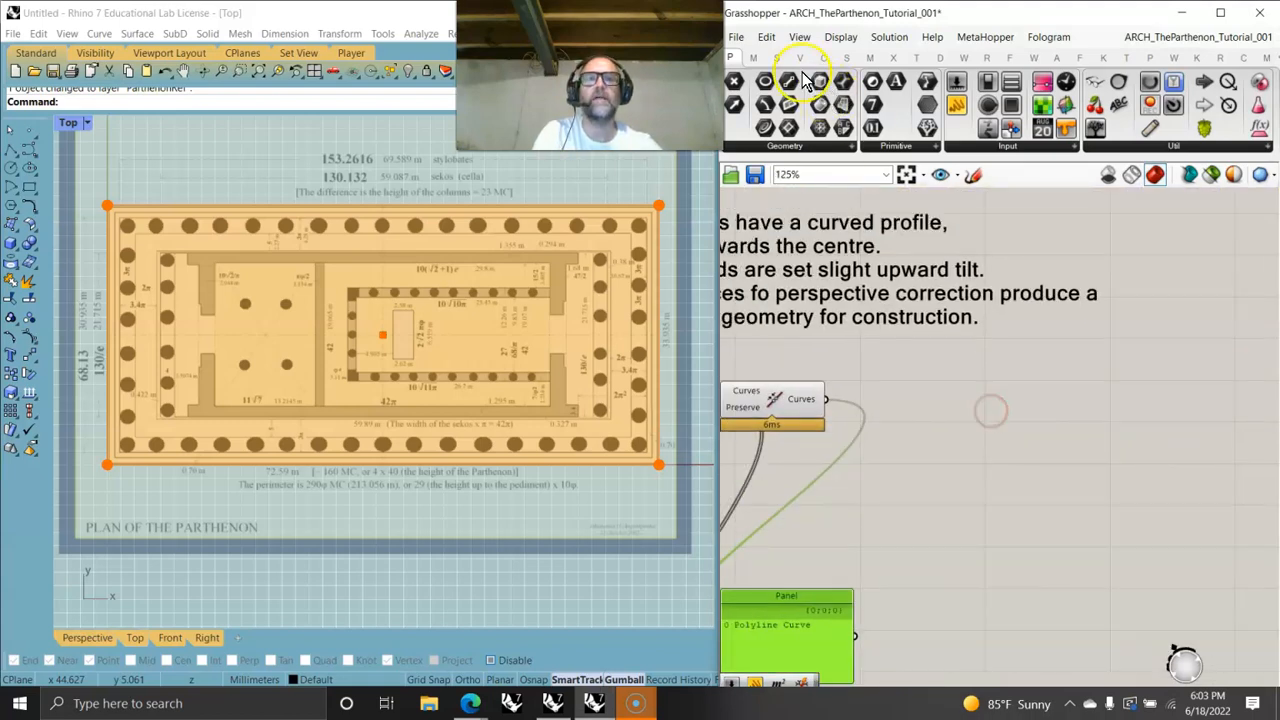
{"action": "left_click", "coordinate": [916, 57]}
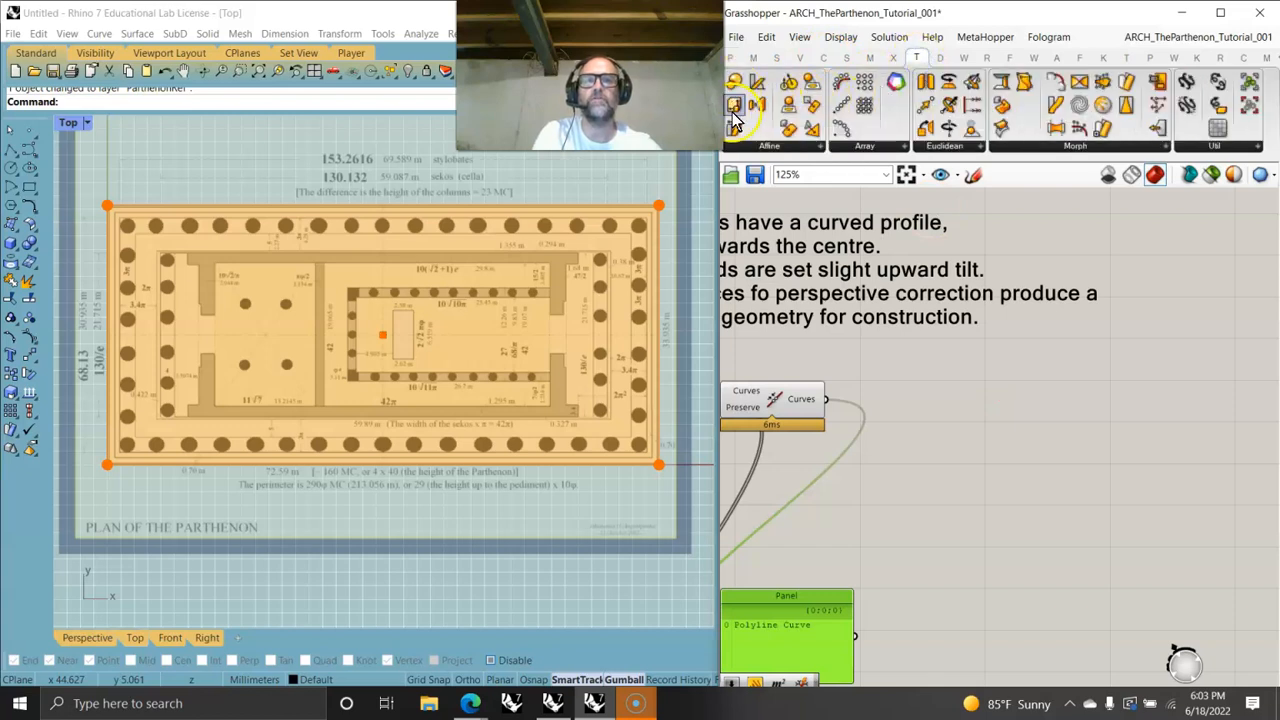
{"action": "left_click_drag", "start_coordinate": [1166, 420], "coordinate": [1166, 420]}
{"action": "left_click_drag", "start_coordinate": [826, 399], "coordinate": [1097, 381]}
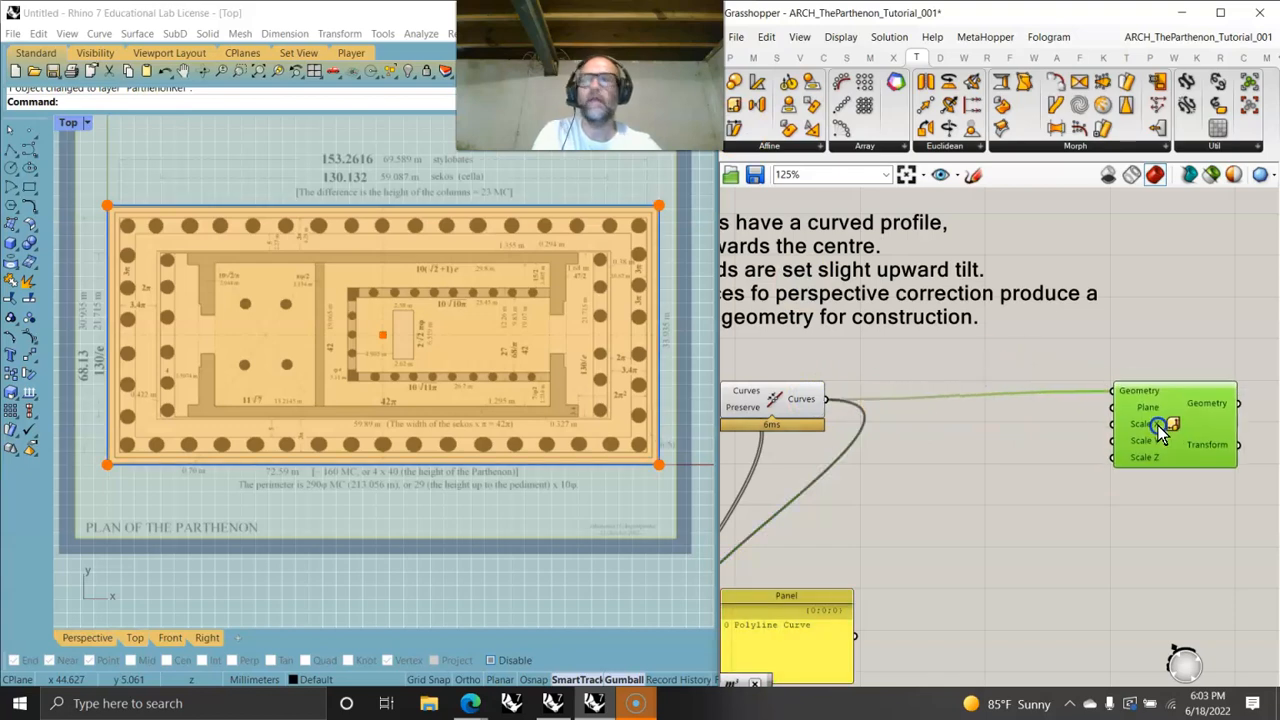
{"action": "left_click_drag", "start_coordinate": [1149, 418], "coordinate": [1203, 428]}
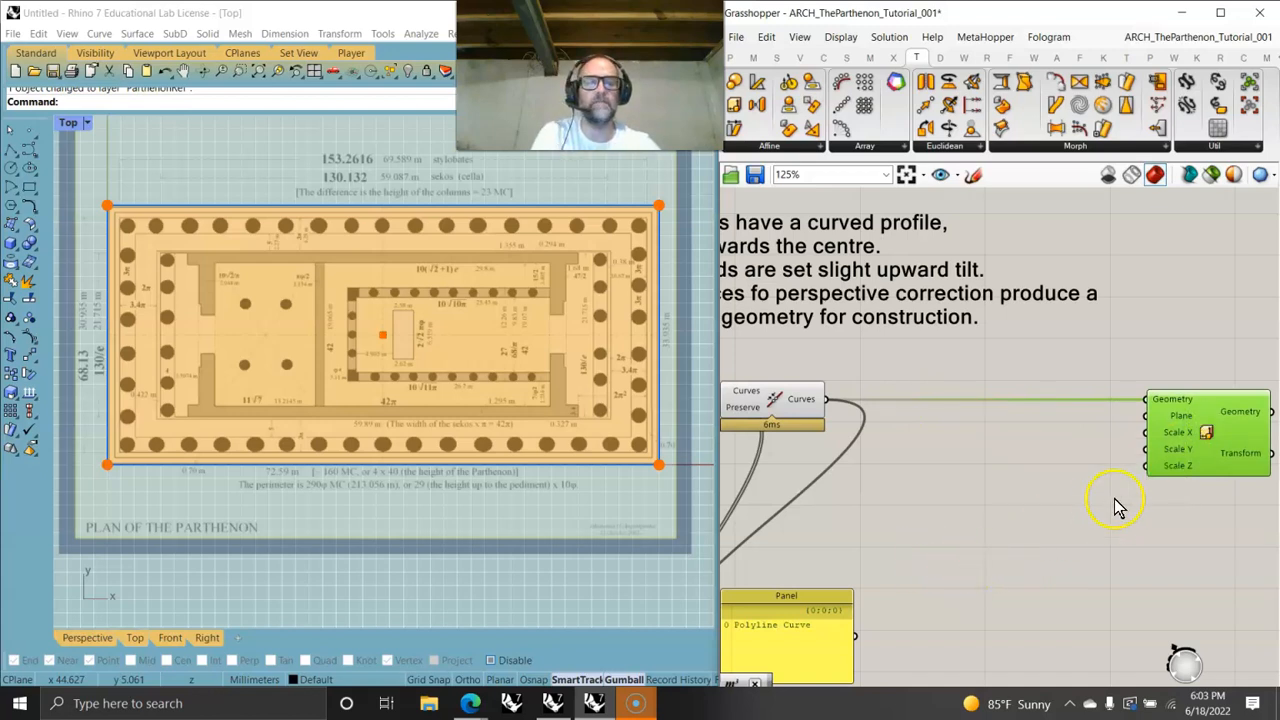
- Switch to the four-viewport layout and examine the stylobate in the Top, Front and Perspective views
{"action": "double_click", "coordinate": [70, 122]}
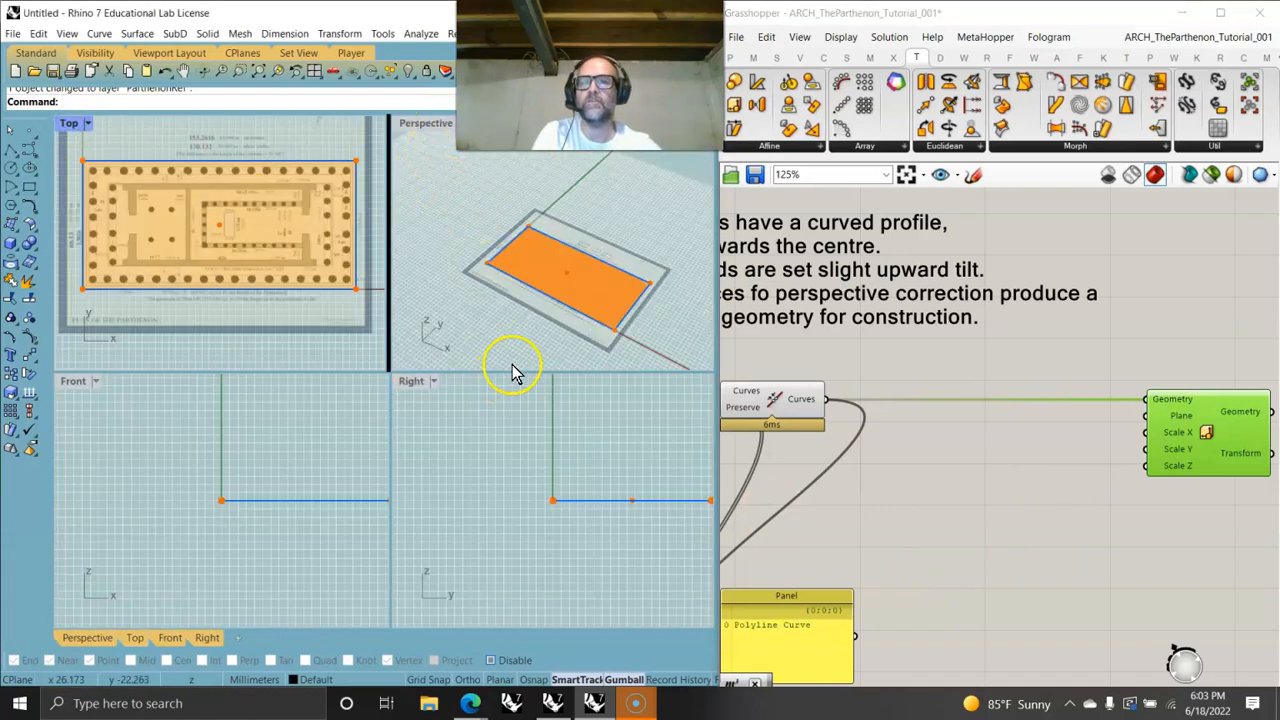
{"action": "left_click_drag", "start_coordinate": [508, 371], "coordinate": [548, 668]}
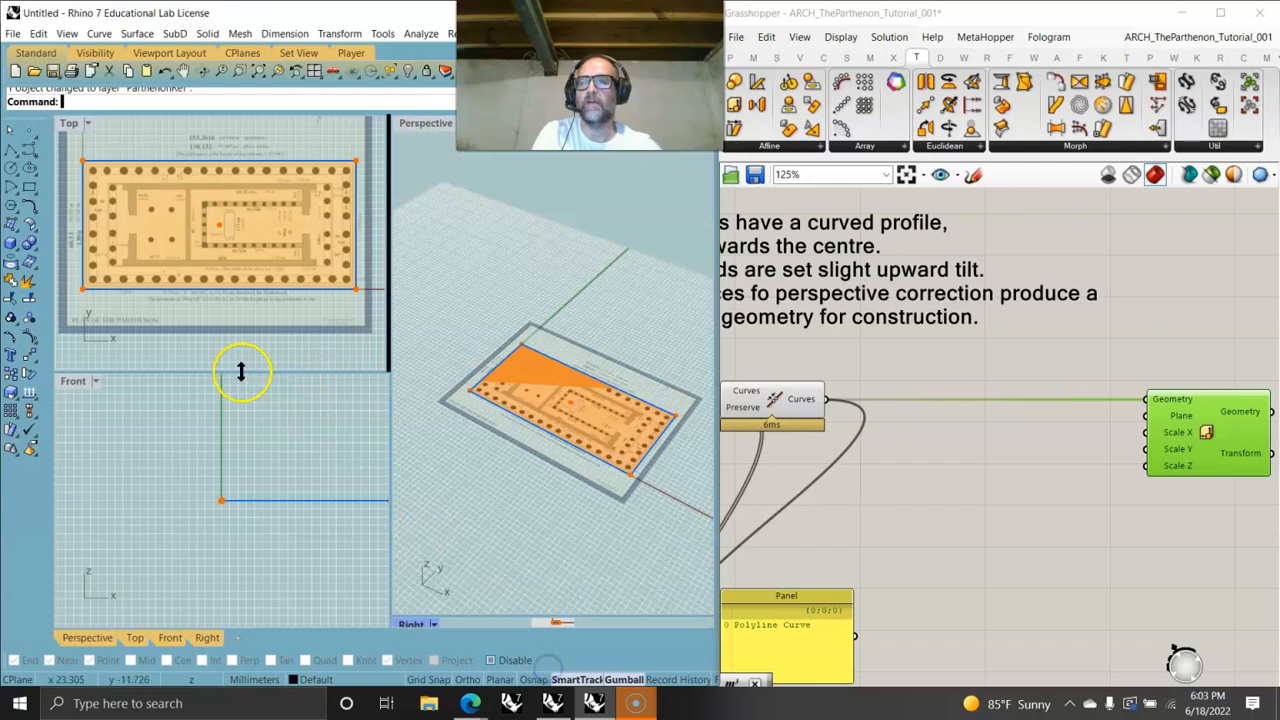
{"action": "left_click_drag", "start_coordinate": [229, 371], "coordinate": [208, 621]}
{"action": "right_click_drag", "start_coordinate": [251, 464], "coordinate": [243, 314]}
{"action": "scroll", "coordinate": [235, 485], "scroll_direction": "down", "scroll_amount": 4}
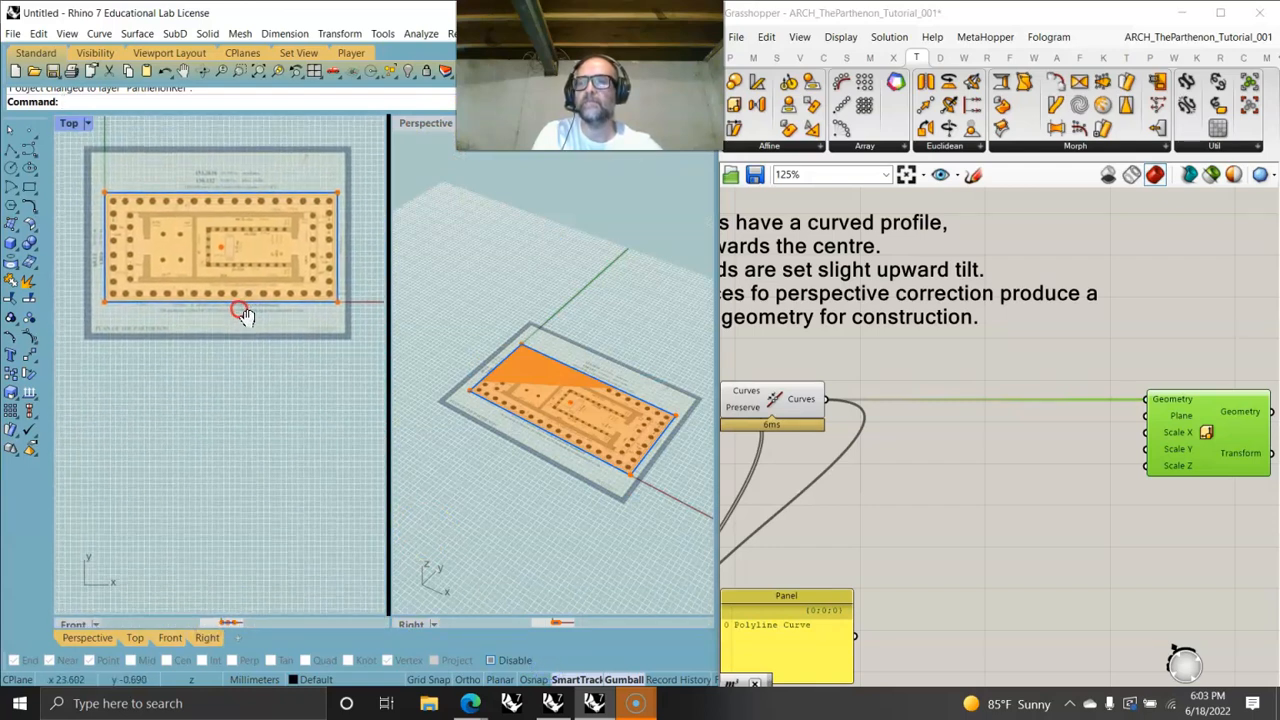
{"action": "left_click_drag", "start_coordinate": [221, 482], "coordinate": [217, 366]}
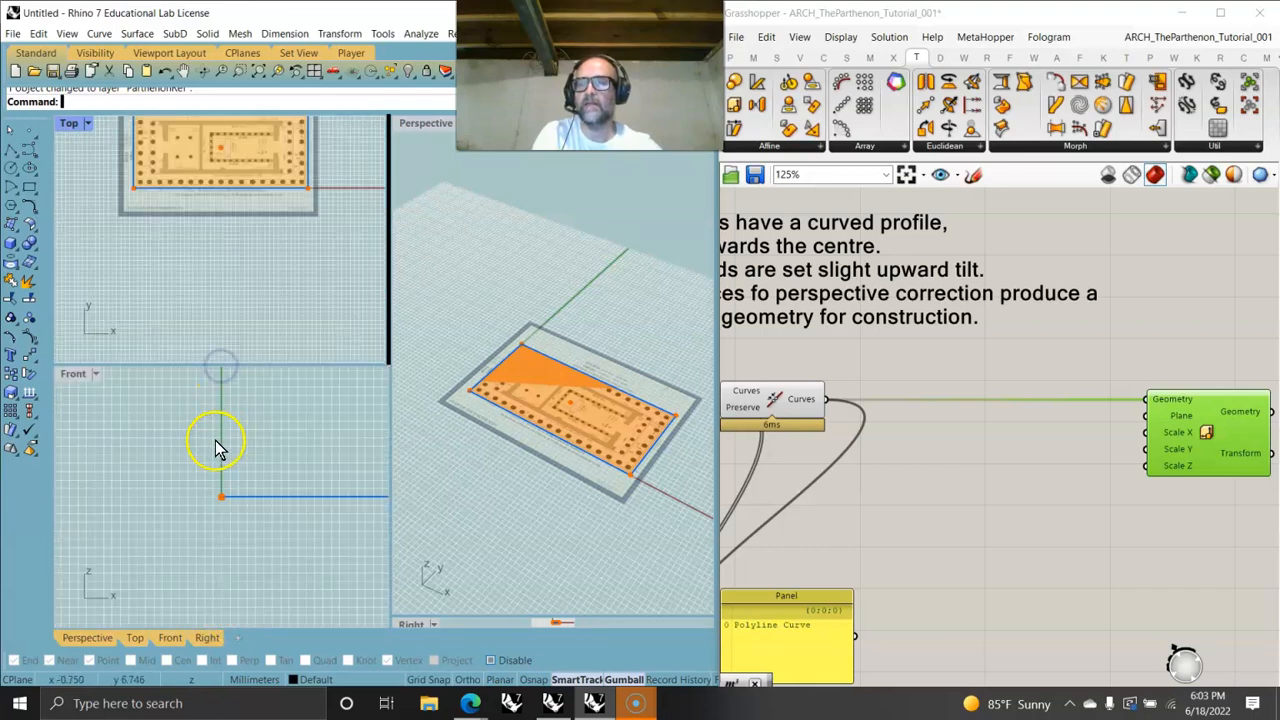
{"action": "scroll", "coordinate": [215, 445], "scroll_direction": "down", "scroll_amount": 6}
{"action": "scroll", "coordinate": [233, 487], "scroll_direction": "down", "scroll_amount": 9}
{"action": "right_click_drag", "start_coordinate": [234, 484], "coordinate": [226, 543]}
{"action": "scroll", "coordinate": [217, 475], "scroll_direction": "up", "scroll_amount": 2}
{"action": "scroll", "coordinate": [249, 467], "scroll_direction": "up", "scroll_amount": 15}
{"action": "right_click_drag", "start_coordinate": [310, 208], "coordinate": [302, 299]}
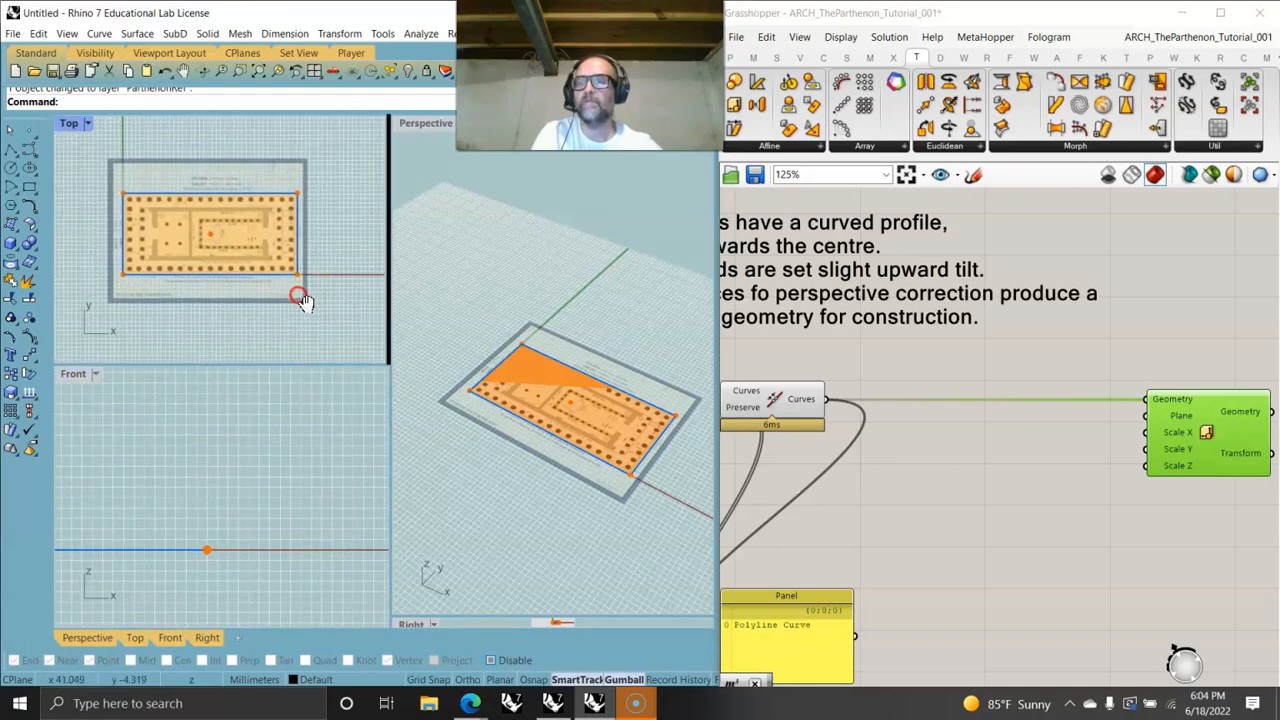
{"action": "right_click", "coordinate": [258, 72]}
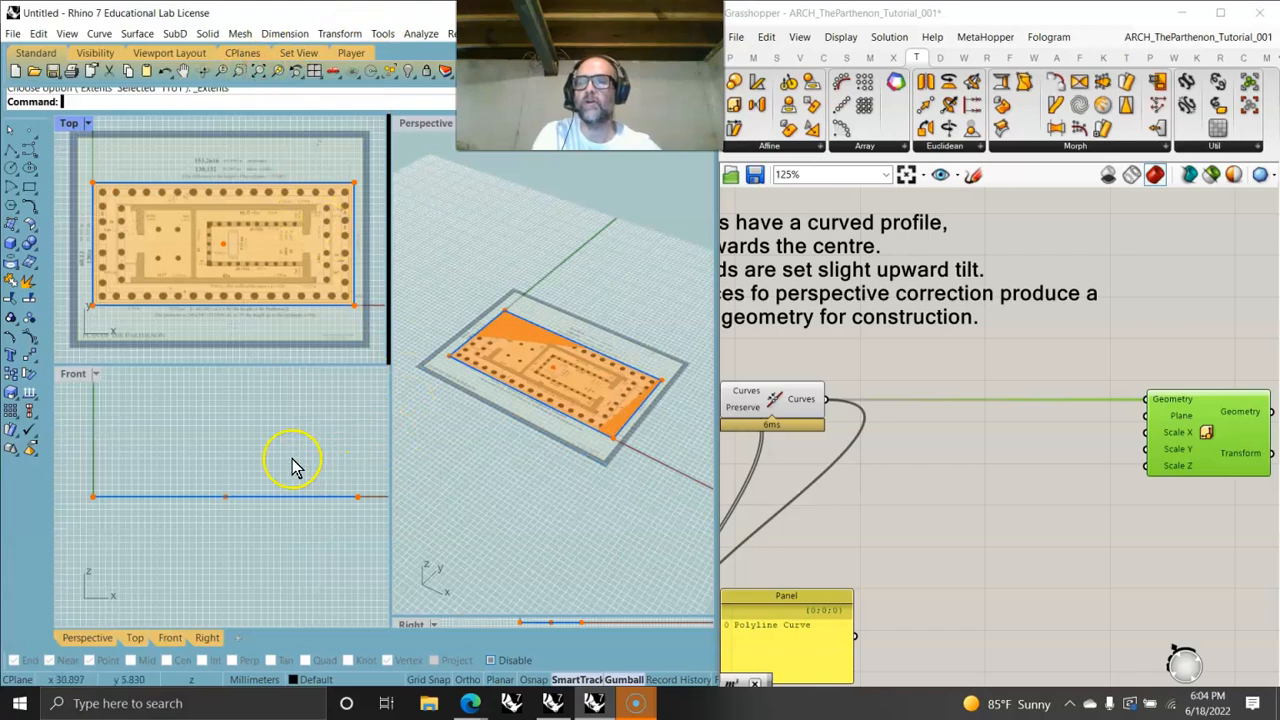
- Examine the joined stylobate outline in the Perspective view and the definition layout on the canvas
{"action": "right_click_drag", "start_coordinate": [496, 538], "coordinate": [528, 460]}
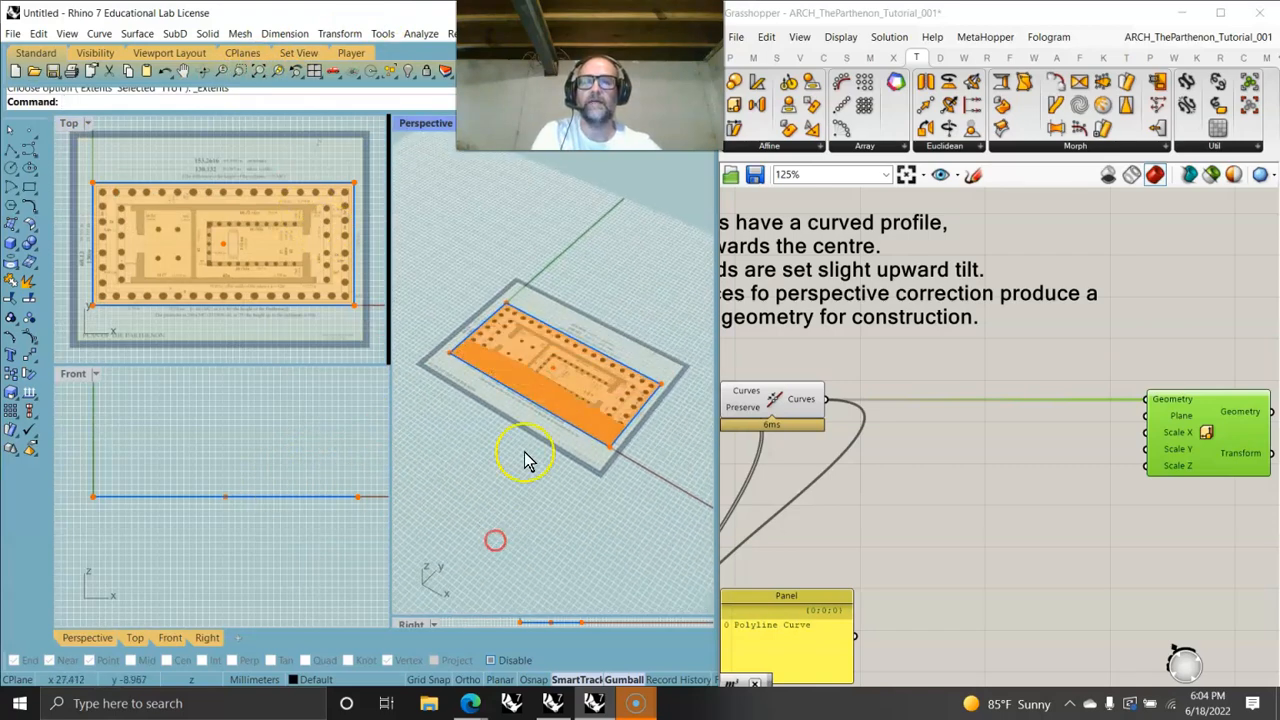
{"action": "scroll", "coordinate": [560, 445], "scroll_direction": "up", "scroll_amount": 5}
{"action": "scroll", "coordinate": [858, 390], "scroll_direction": "down", "scroll_amount": 5}
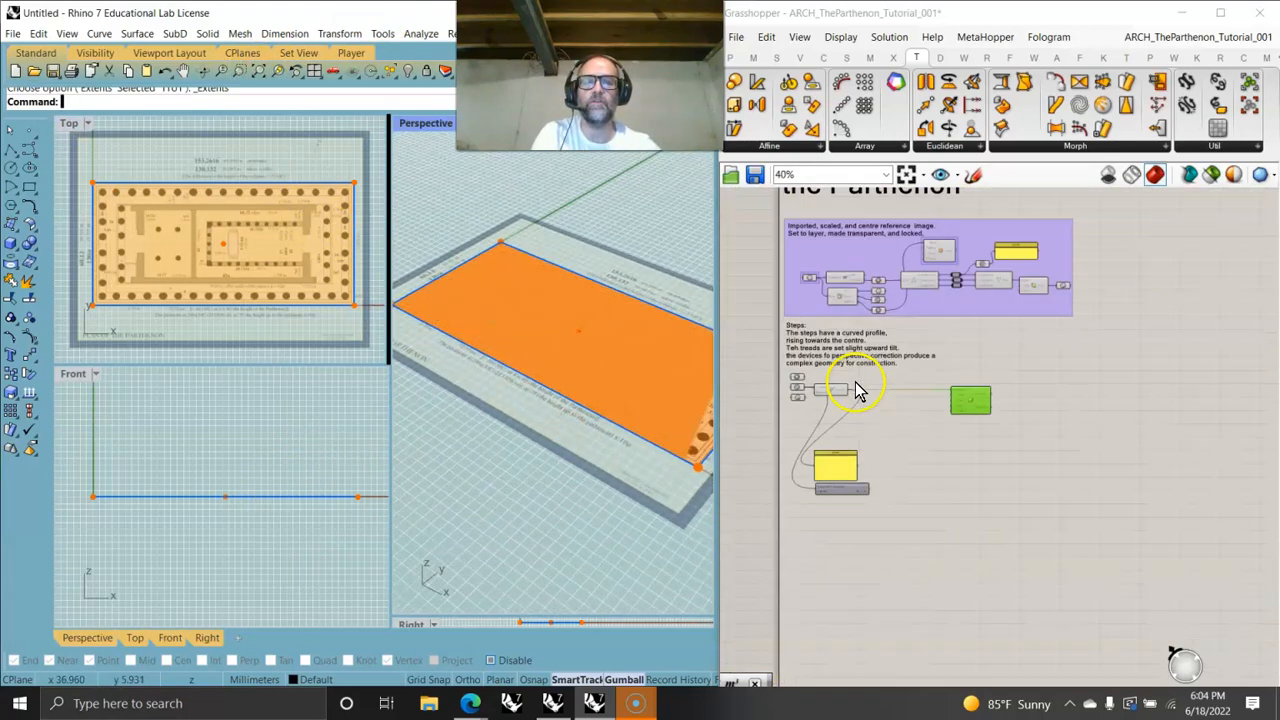
{"action": "right_click_drag", "start_coordinate": [586, 380], "coordinate": [608, 412]}
{"action": "right_click_drag", "start_coordinate": [808, 432], "coordinate": [1108, 472]}
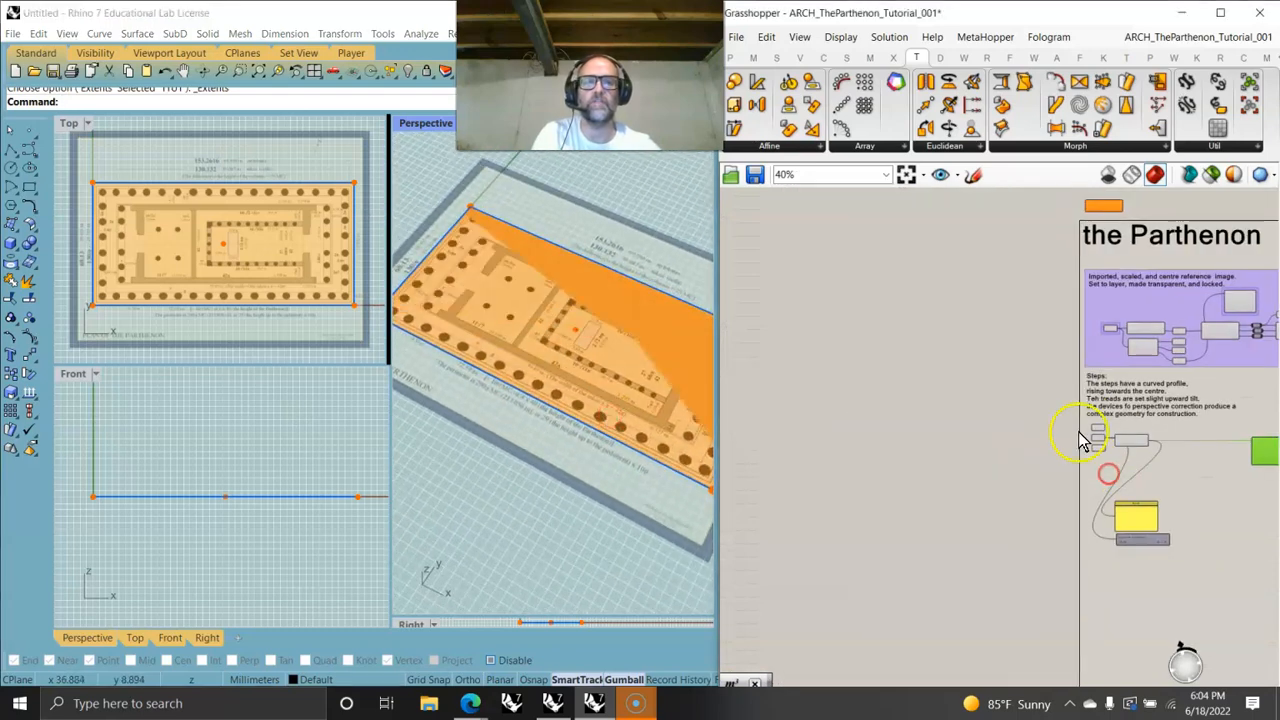
{"action": "right_click_drag", "start_coordinate": [1131, 380], "coordinate": [933, 450]}
{"action": "left_click_drag", "start_coordinate": [1203, 460], "coordinate": [855, 375]}
{"action": "right_click", "coordinate": [815, 388]}
{"action": "left_click", "coordinate": [868, 410]}
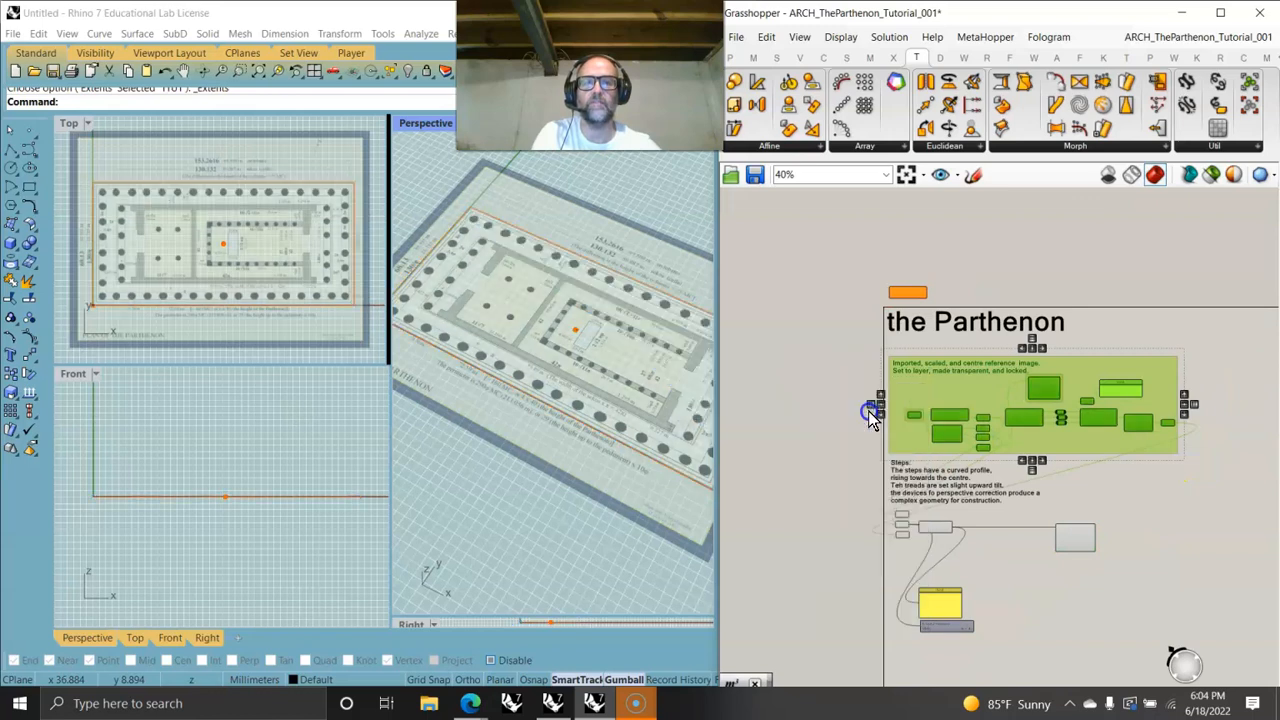
{"action": "left_click", "coordinate": [1090, 490]}
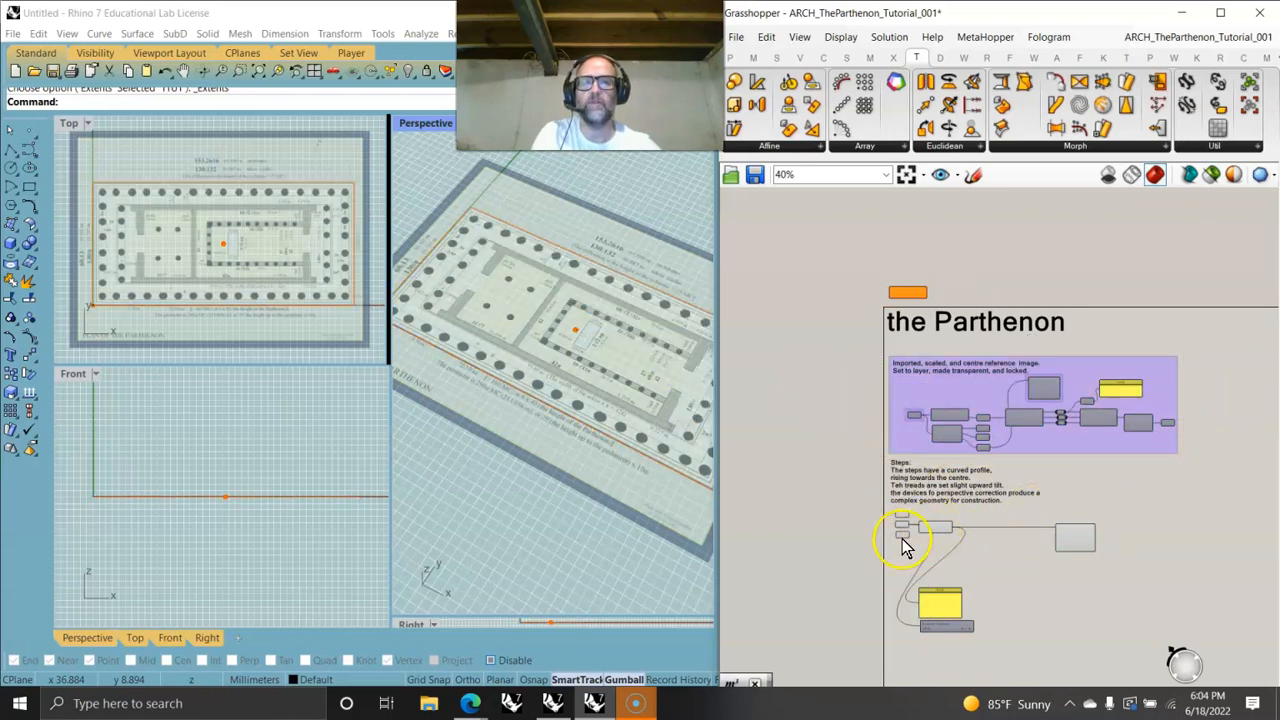
{"action": "scroll", "coordinate": [905, 538], "scroll_direction": "up", "scroll_amount": 4}
- Turn off the preview of the Curve parameter that feeds the Join Curves component
{"action": "left_click", "coordinate": [903, 511]}
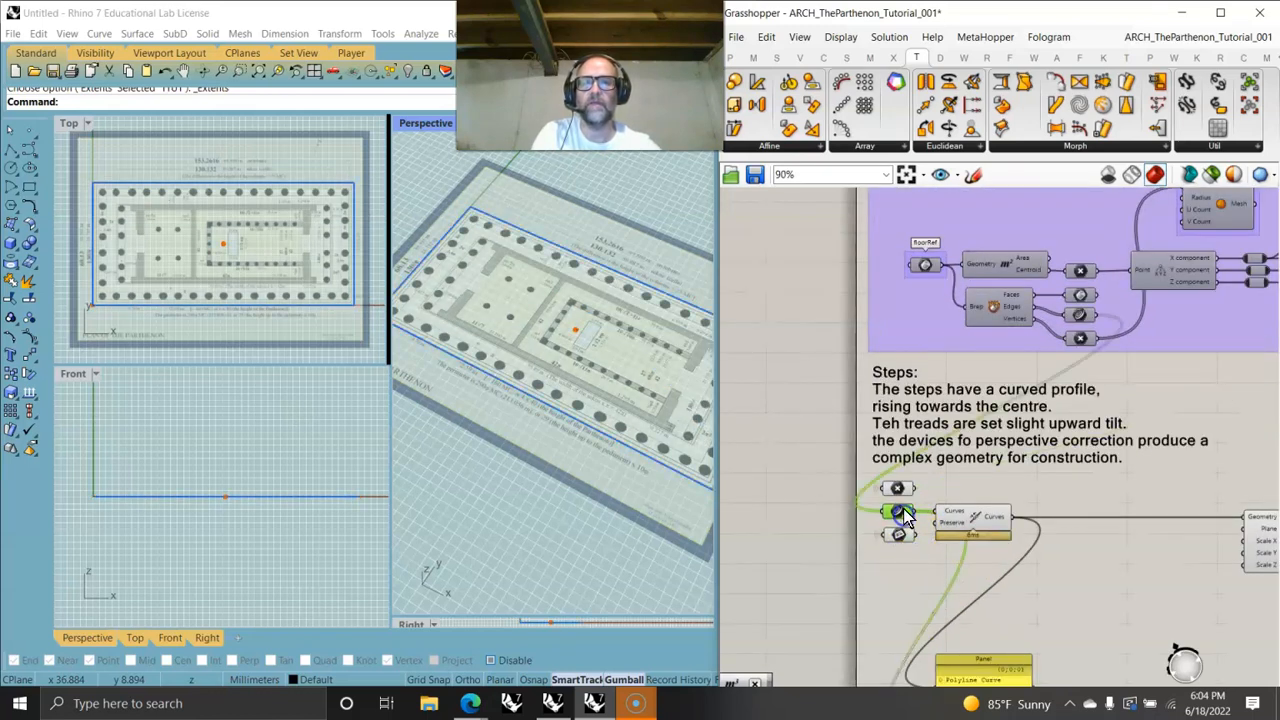
{"action": "left_click", "coordinate": [963, 522]}
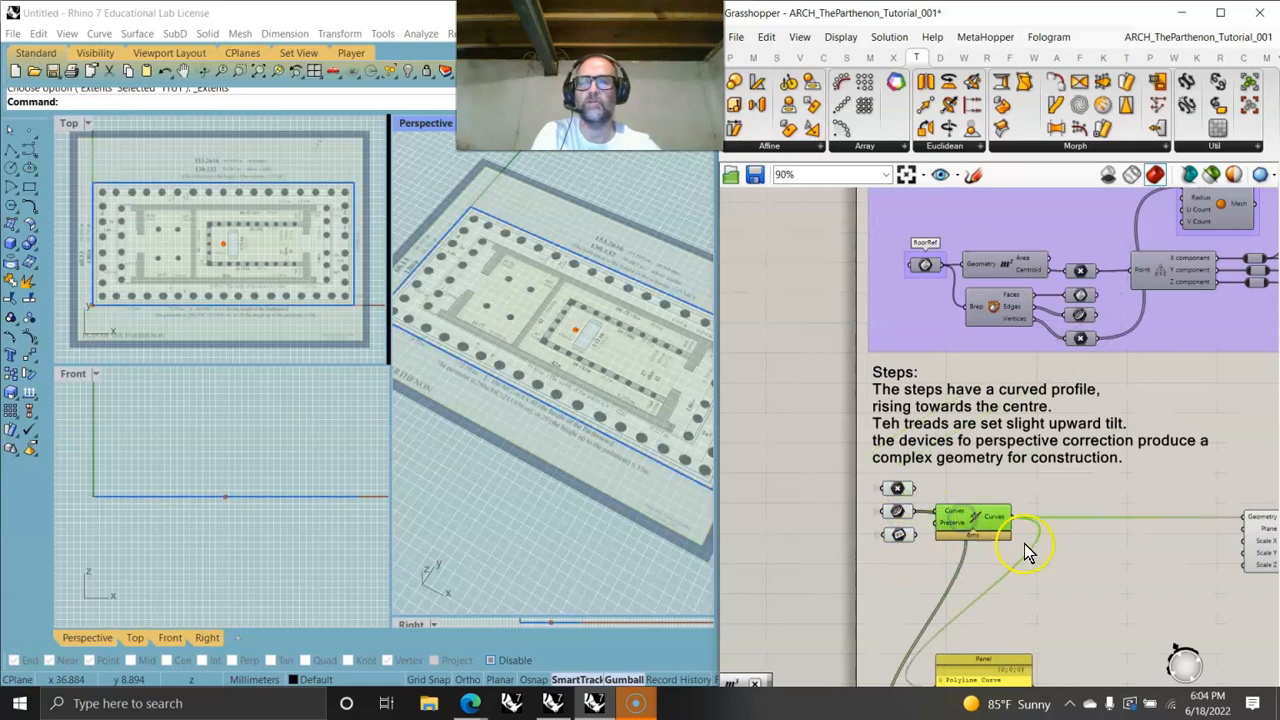
{"action": "right_click_drag", "start_coordinate": [1076, 574], "coordinate": [939, 446]}
{"action": "right_click_drag", "start_coordinate": [867, 465], "coordinate": [1021, 456]}
{"action": "left_click", "coordinate": [911, 368]}
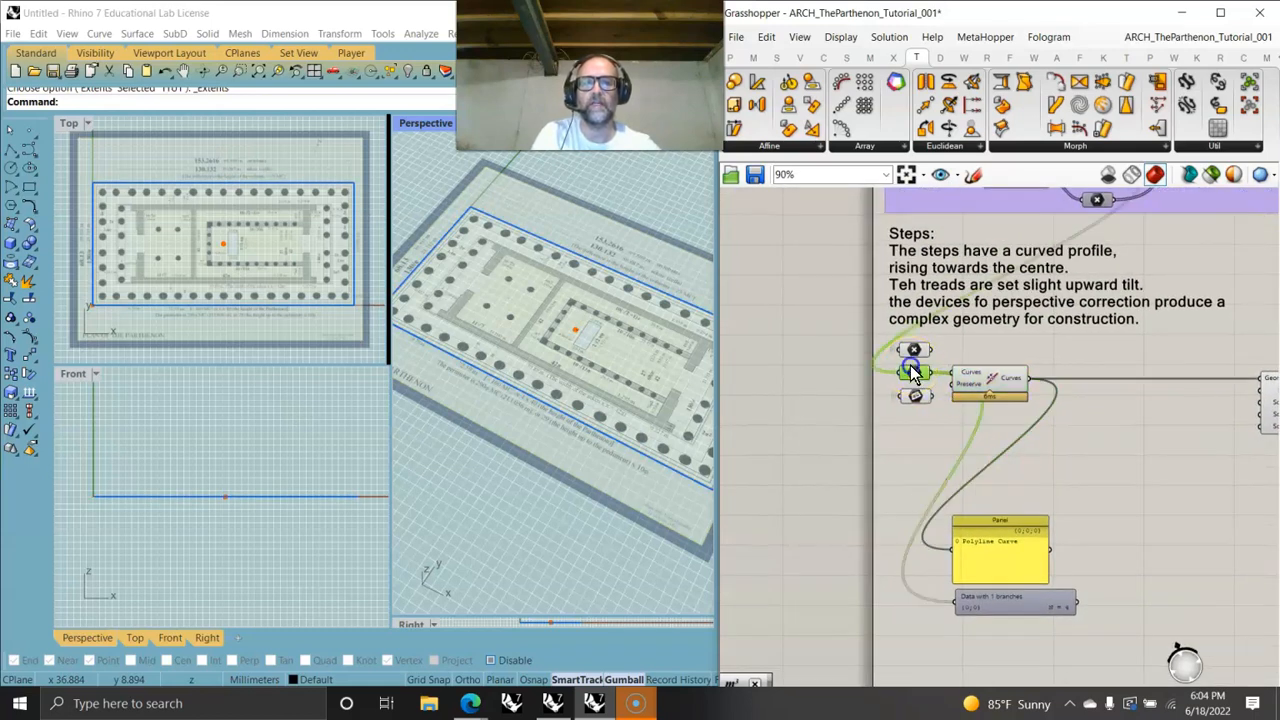
{"action": "right_click", "coordinate": [916, 378]}
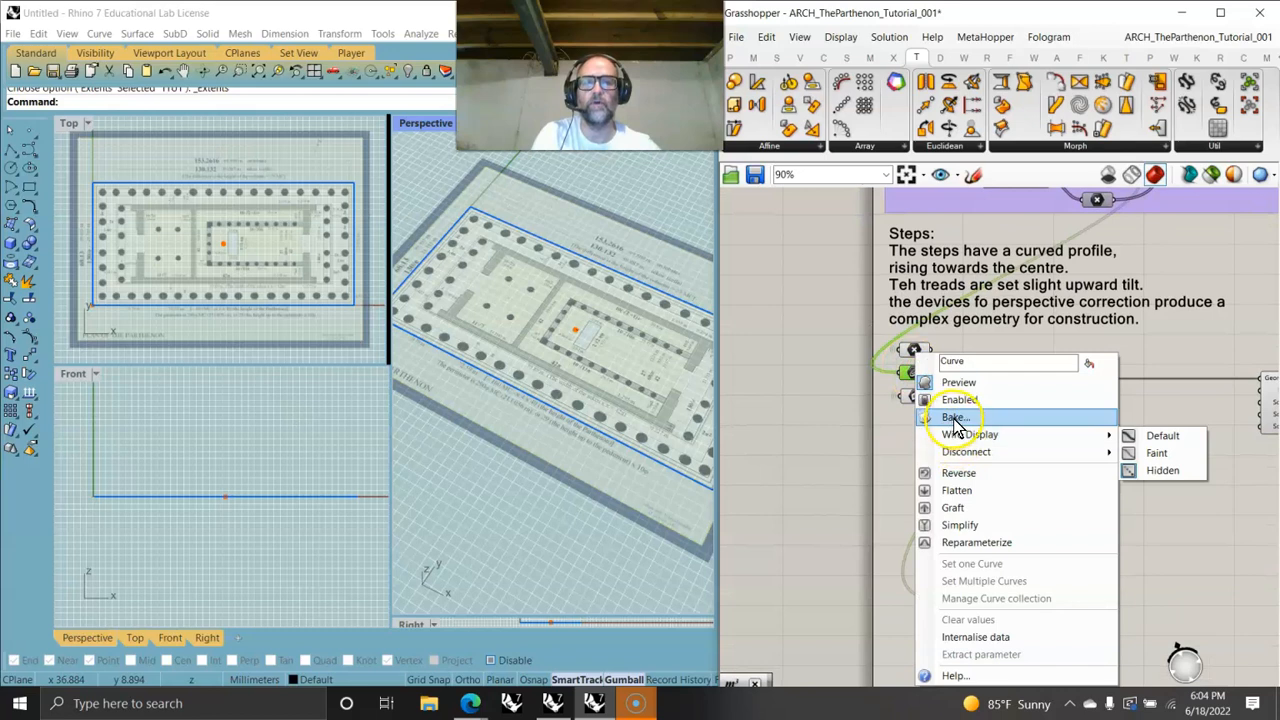
{"action": "left_click", "coordinate": [960, 384]}
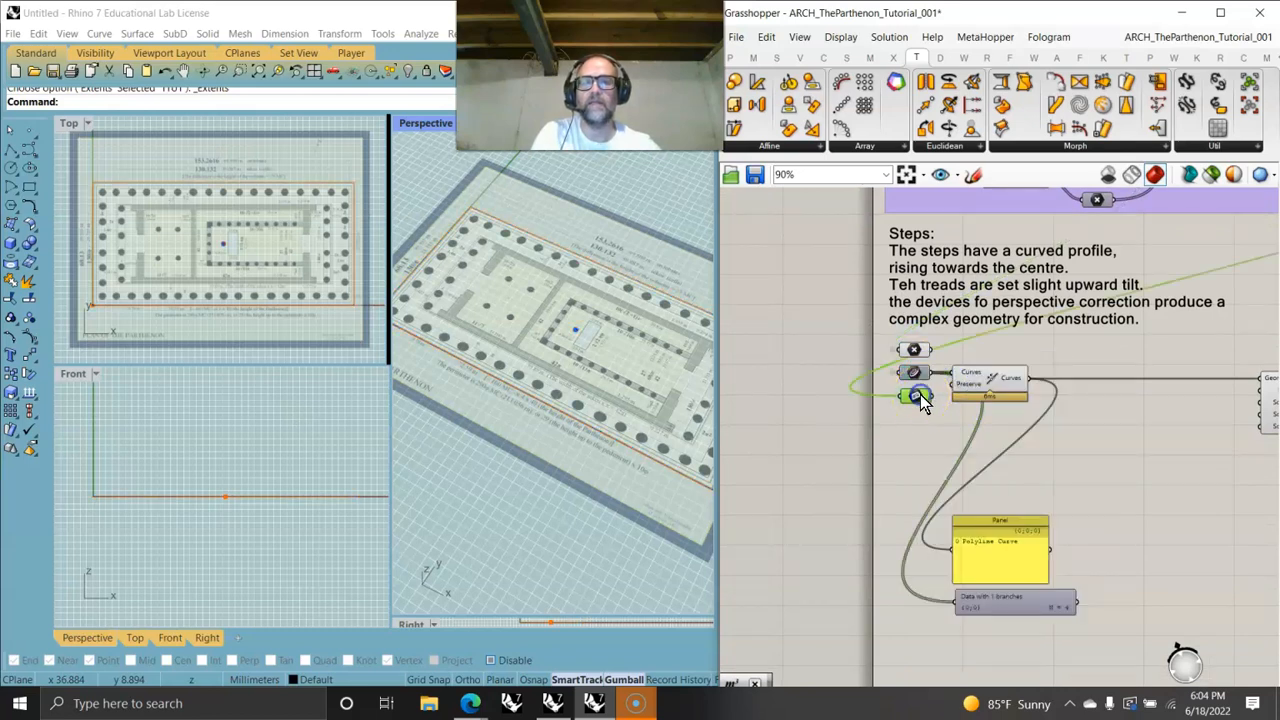
- Set the preview plane size to 5
{"action": "scroll", "coordinate": [562, 332], "scroll_direction": "up", "scroll_amount": 5}
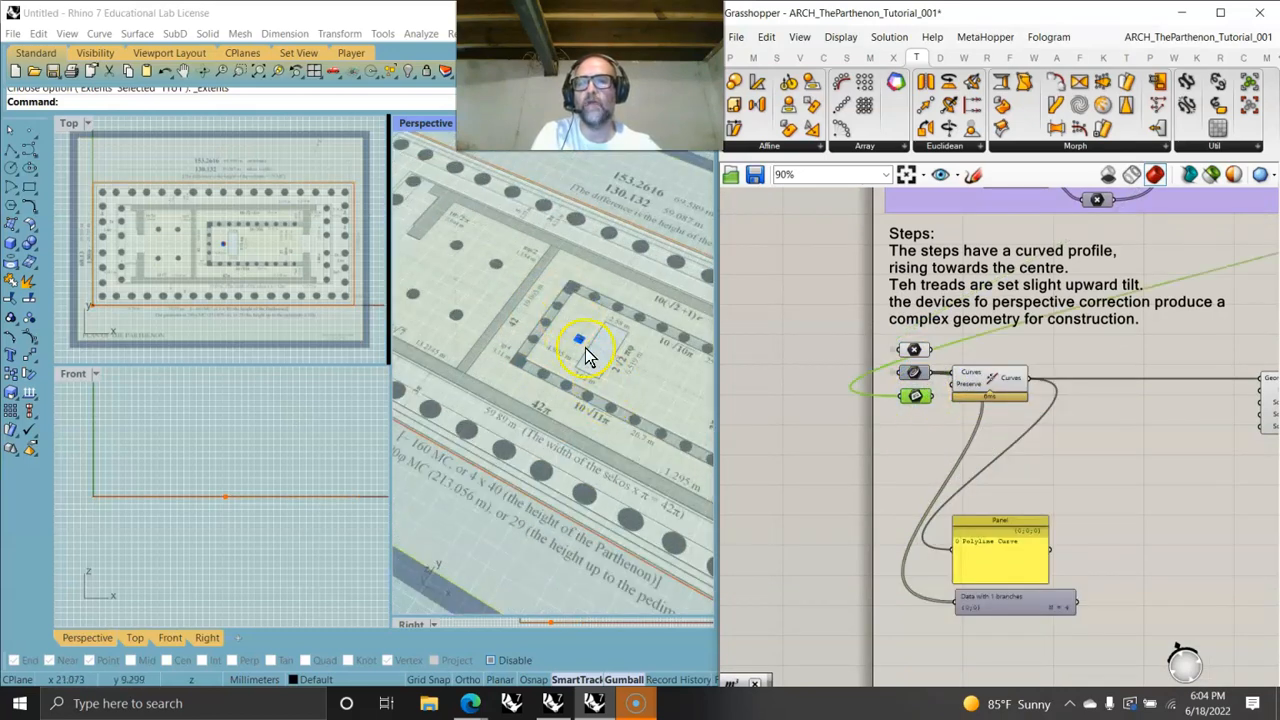
{"action": "scroll", "coordinate": [580, 345], "scroll_direction": "up", "scroll_amount": 4}
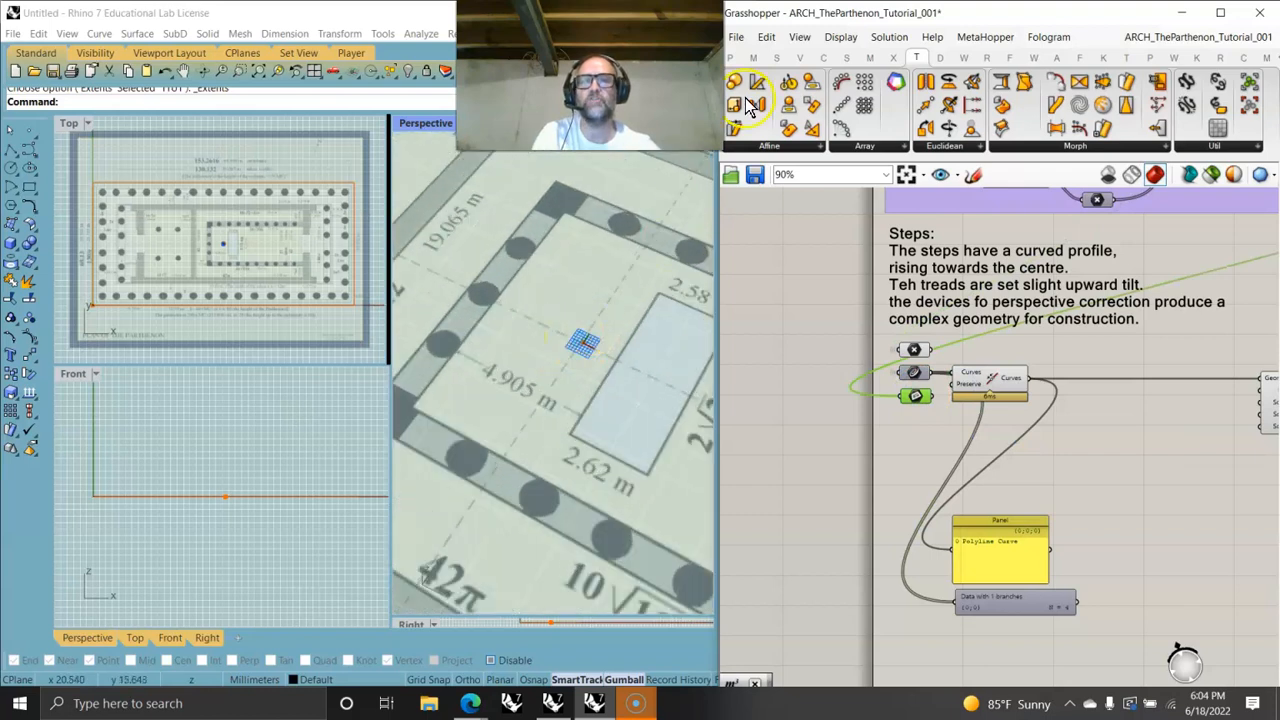
{"action": "left_click", "coordinate": [840, 37]}
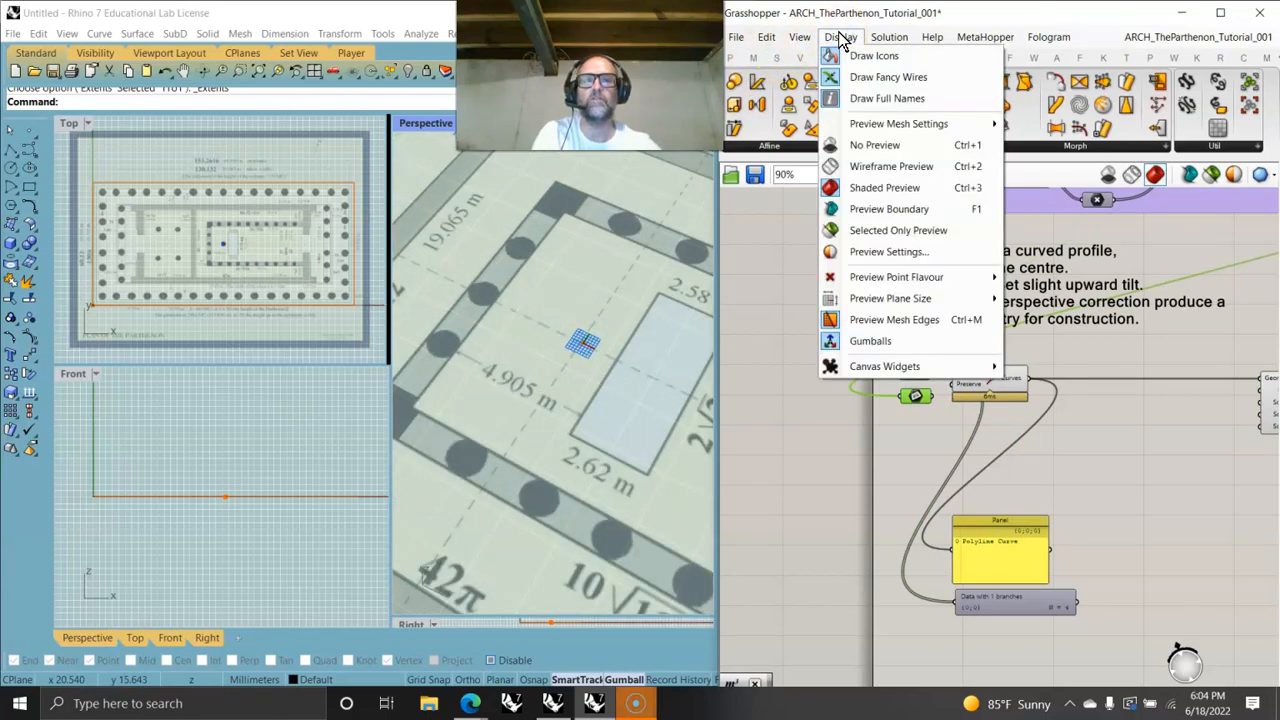
{"action": "mouse_move", "coordinate": [894, 298]}
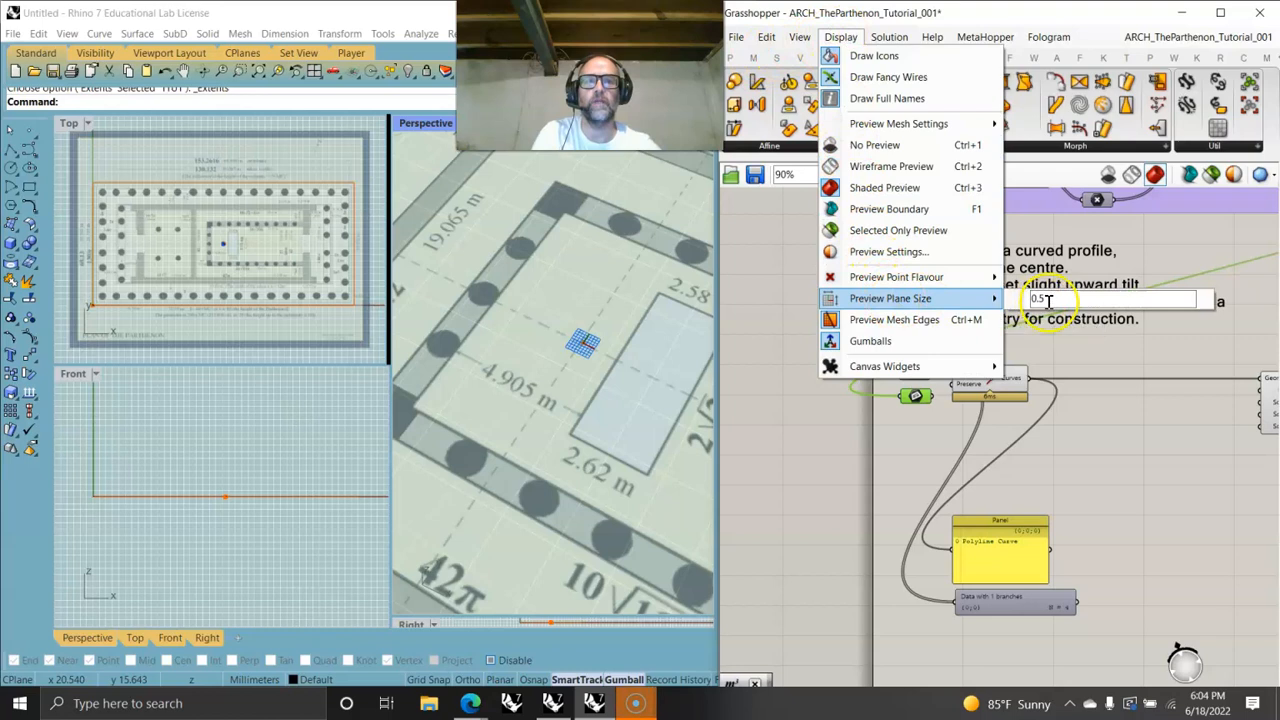
{"action": "mouse_move", "coordinate": [993, 280]}
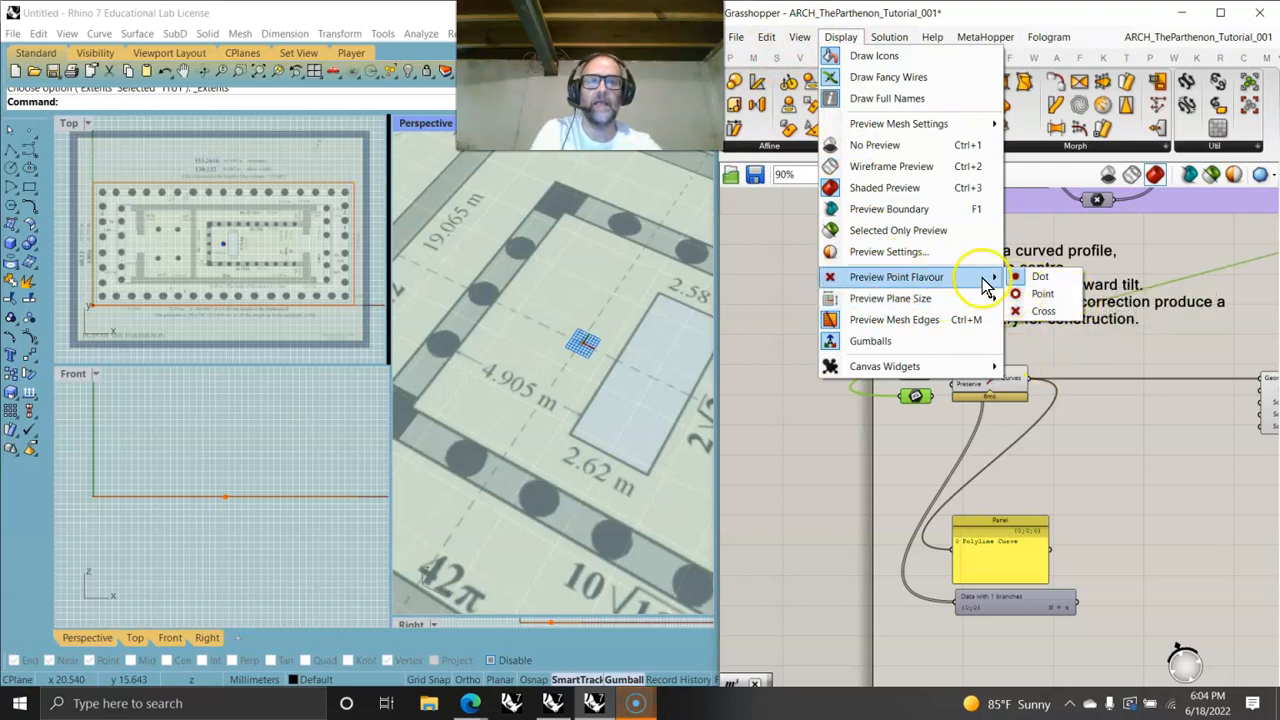
{"action": "mouse_move", "coordinate": [935, 300]}
{"action": "left_click", "coordinate": [1028, 300]}
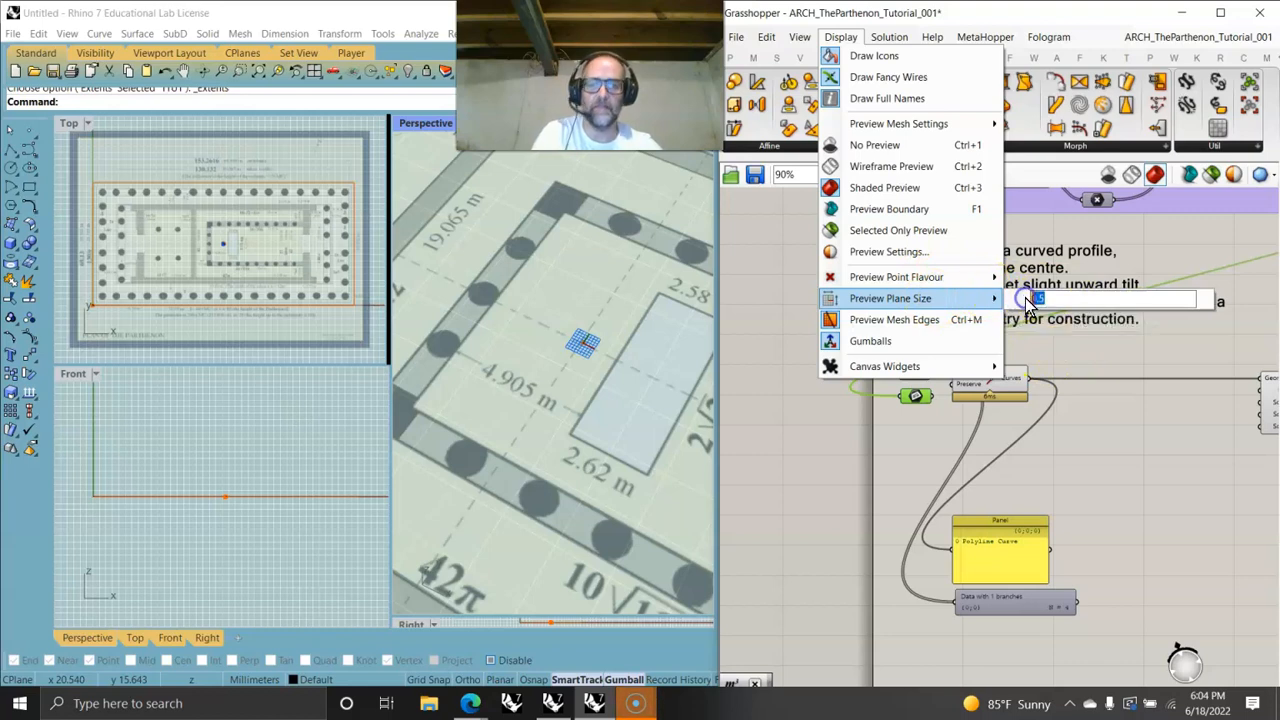
{"action": "type", "text": "5"}
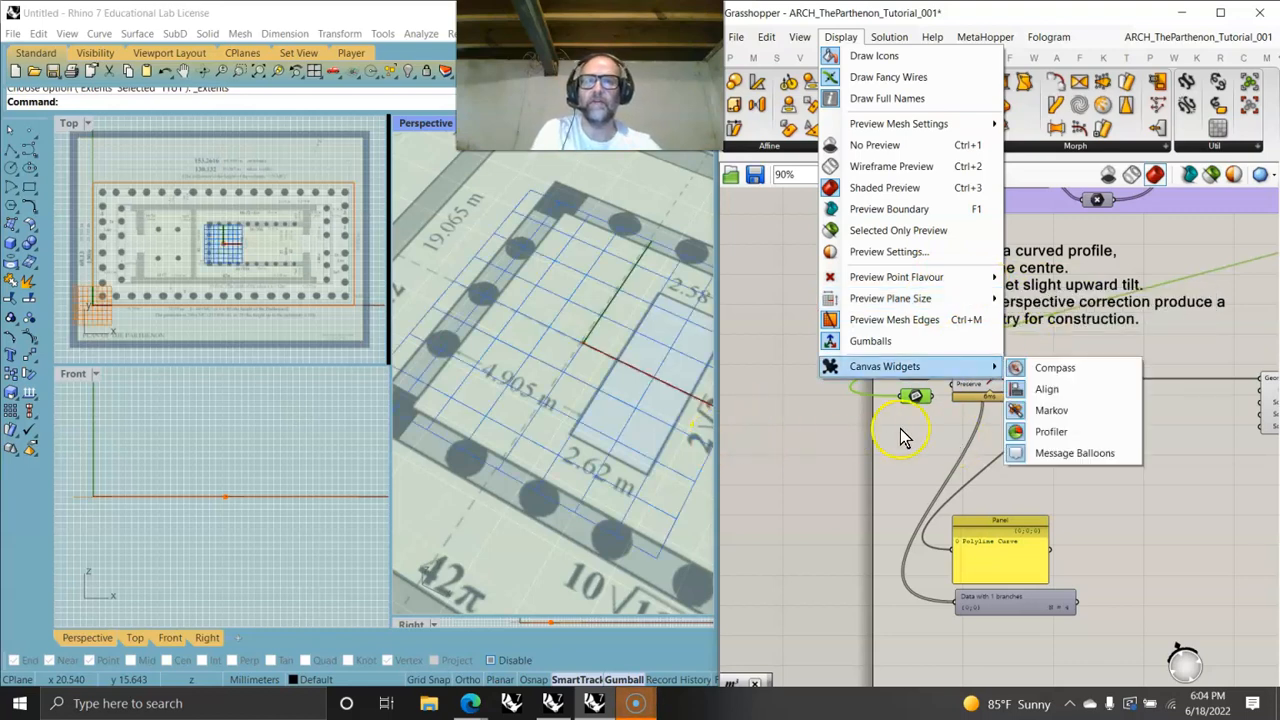
- Set the preview plane size to 1
{"action": "right_click_drag", "start_coordinate": [636, 384], "coordinate": [742, 380]}
{"action": "scroll", "coordinate": [568, 344], "scroll_direction": "down", "scroll_amount": 5}
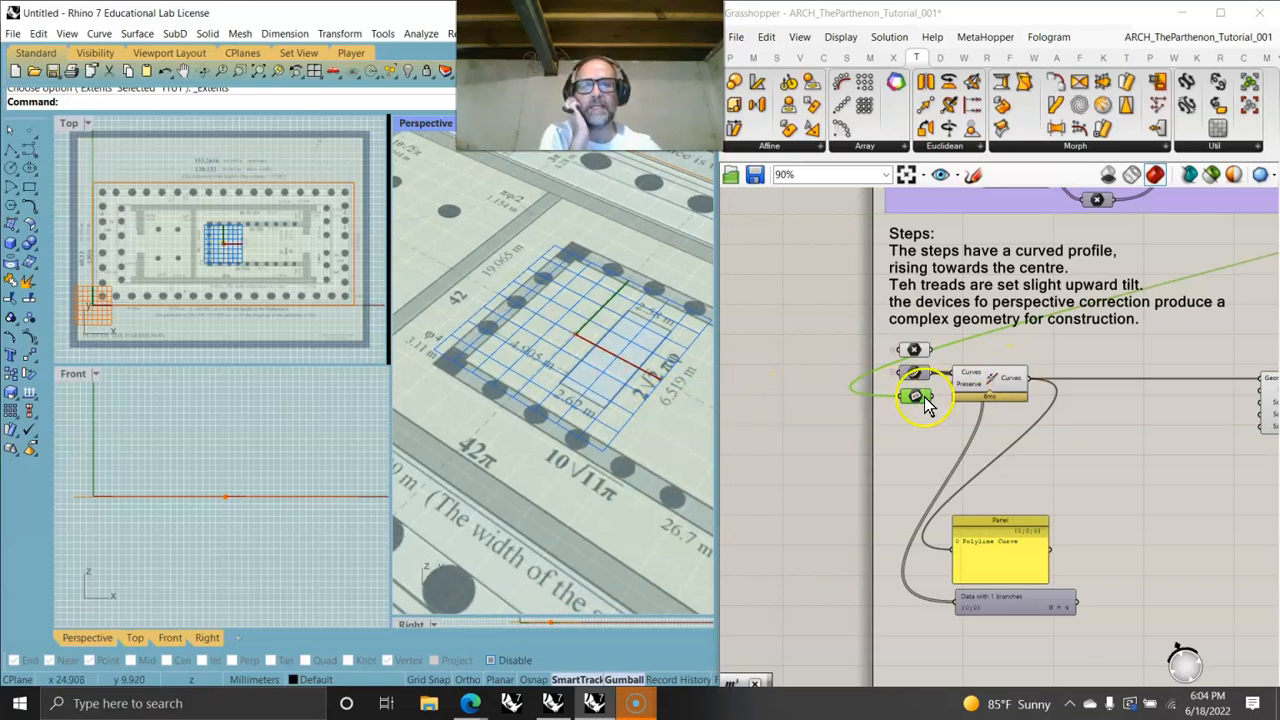
{"action": "scroll", "coordinate": [913, 403], "scroll_direction": "up", "scroll_amount": 3}
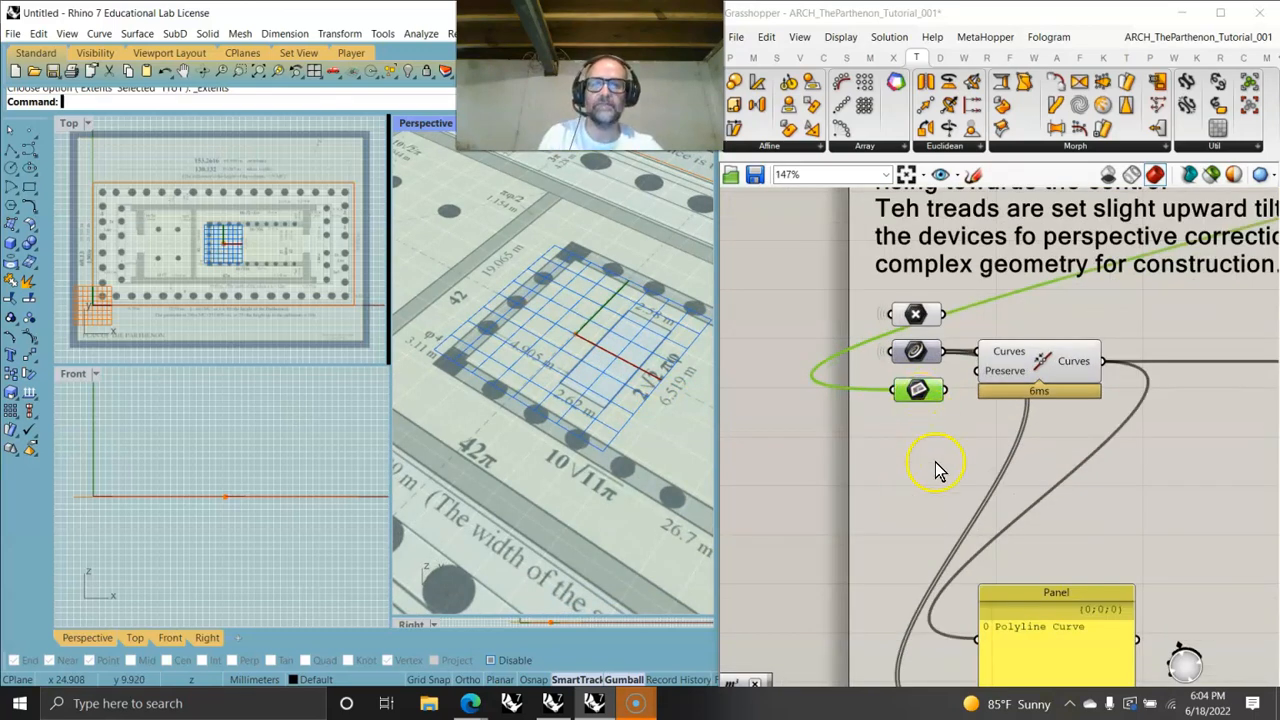
{"action": "left_click", "coordinate": [845, 37]}
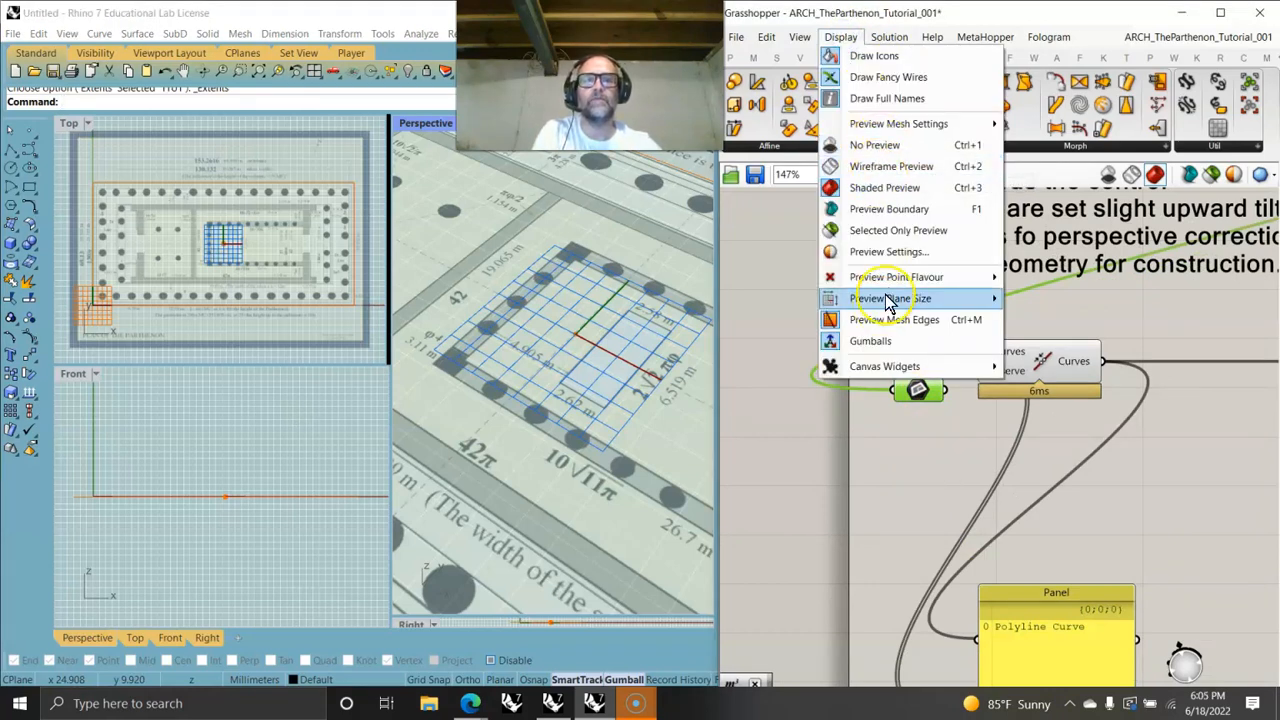
{"action": "mouse_move", "coordinate": [900, 298]}
{"action": "left_click_drag", "start_coordinate": [1052, 299], "coordinate": [1013, 301]}
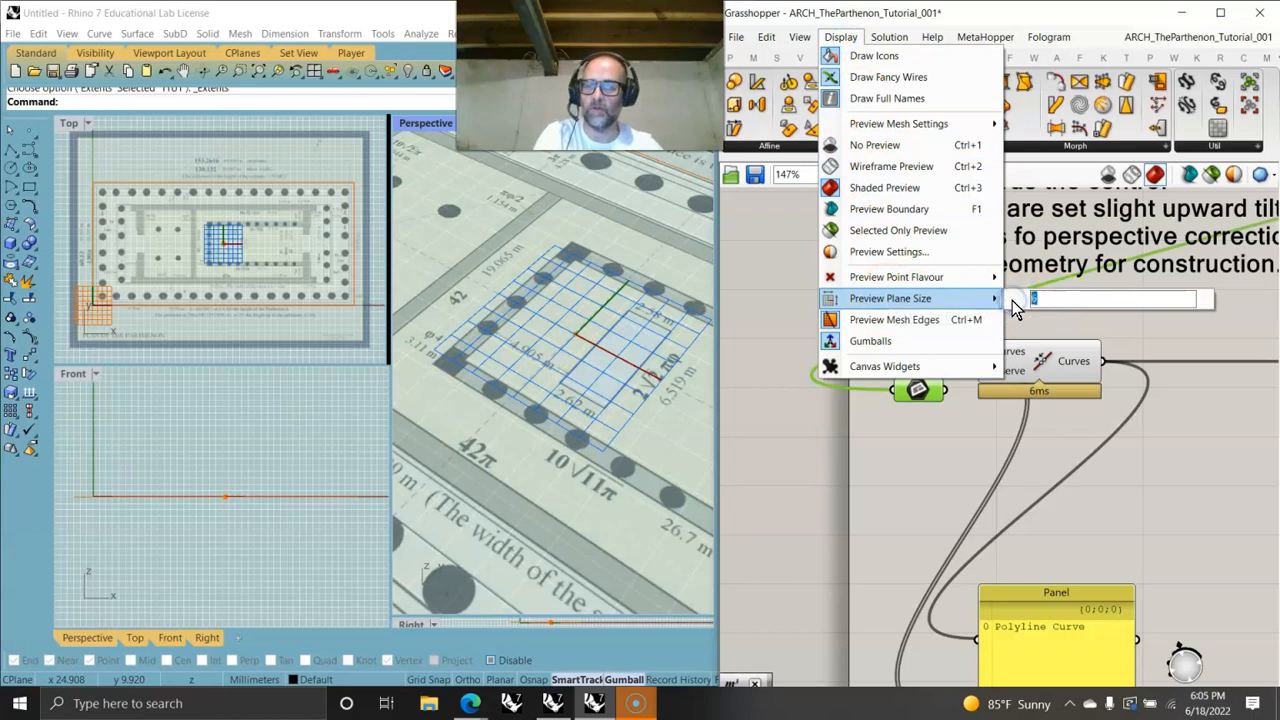
{"action": "left_click", "coordinate": [1020, 463]}
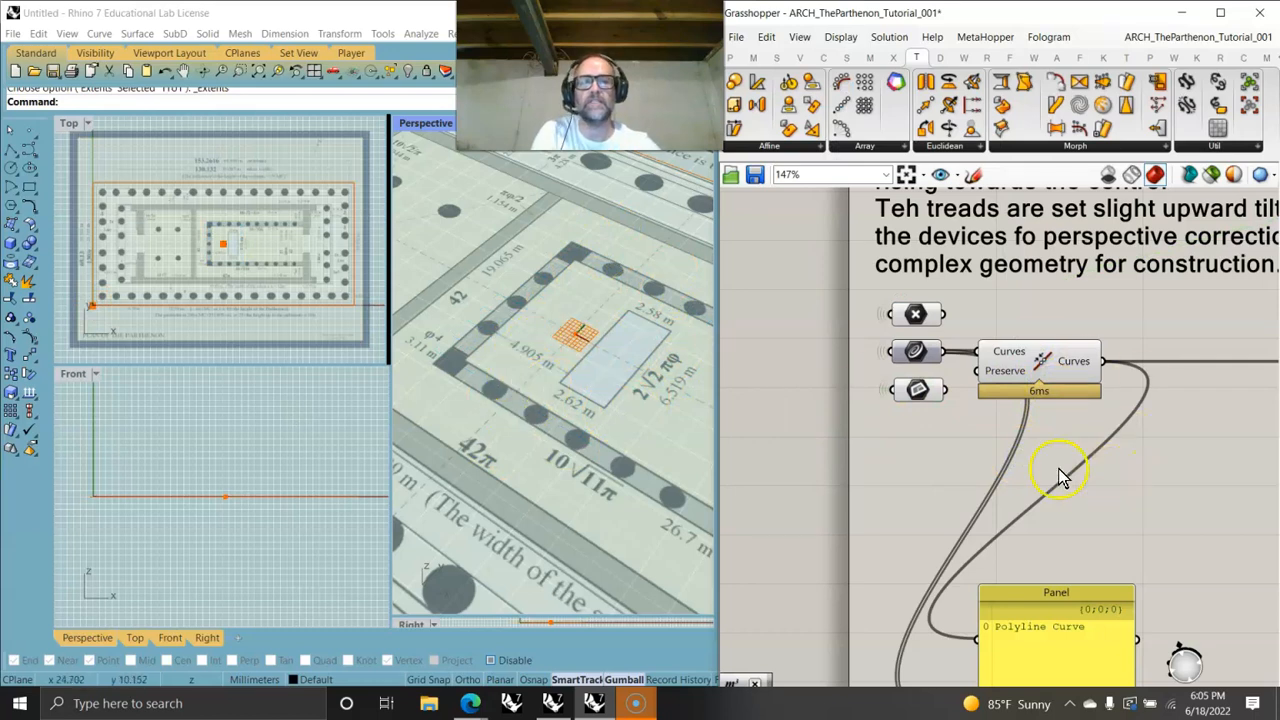
- Add a Circle component to the canvas and delete it again
{"action": "scroll", "coordinate": [567, 333], "scroll_direction": "up", "scroll_amount": 5}
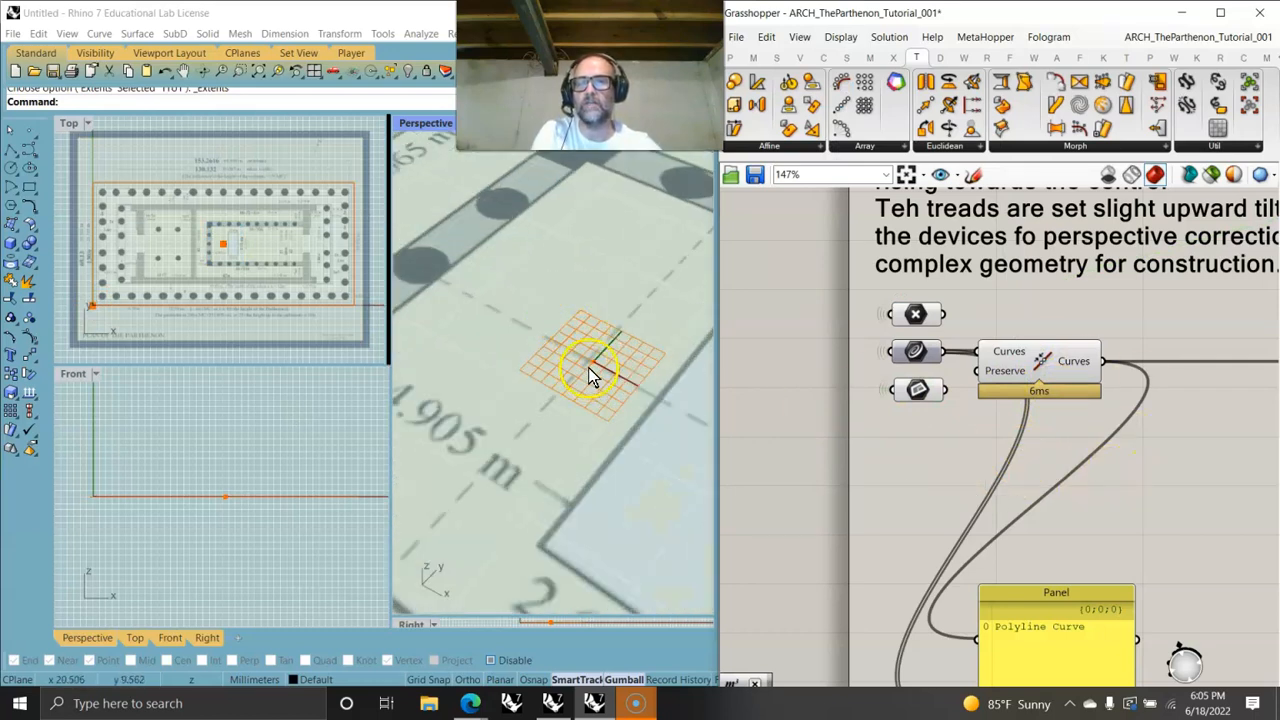
{"action": "scroll", "coordinate": [590, 360], "scroll_direction": "down", "scroll_amount": 3}
{"action": "scroll", "coordinate": [600, 400], "scroll_direction": "down", "scroll_amount": 2}
{"action": "scroll", "coordinate": [900, 440], "scroll_direction": "down", "scroll_amount": 4}
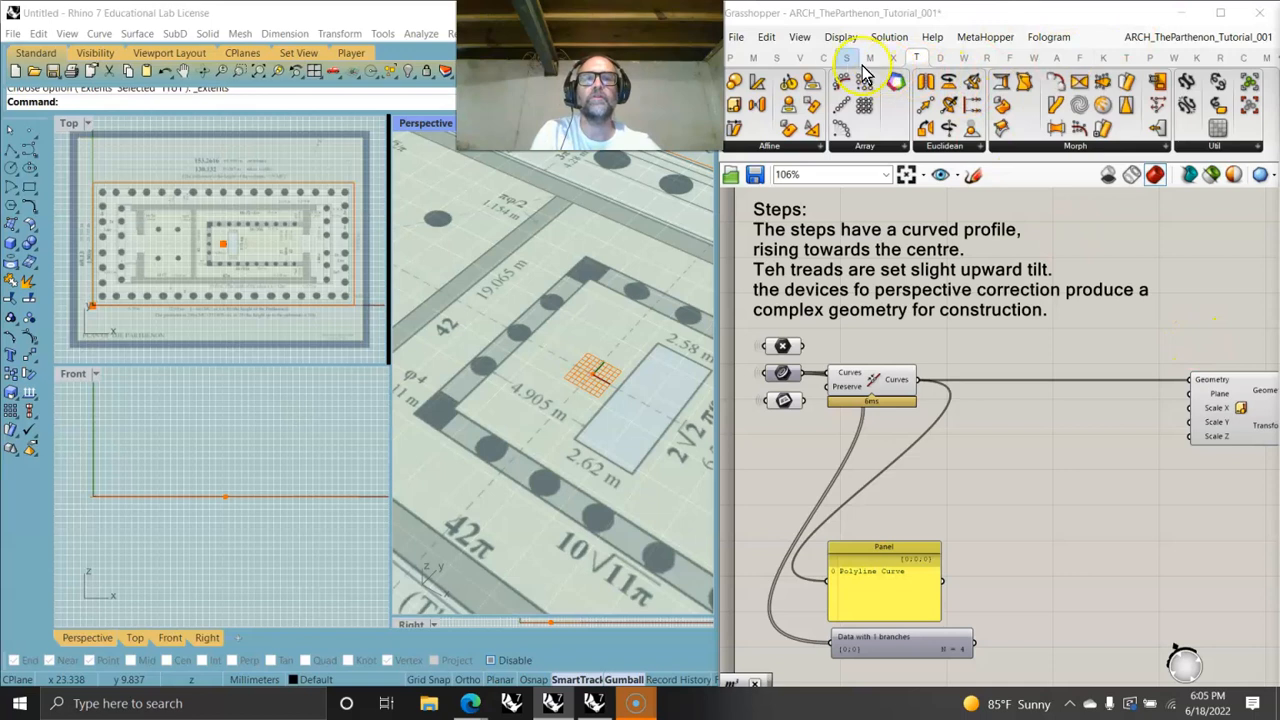
{"action": "left_click", "coordinate": [823, 57]}
{"action": "left_click_drag", "start_coordinate": [1043, 81], "coordinate": [1015, 440]}
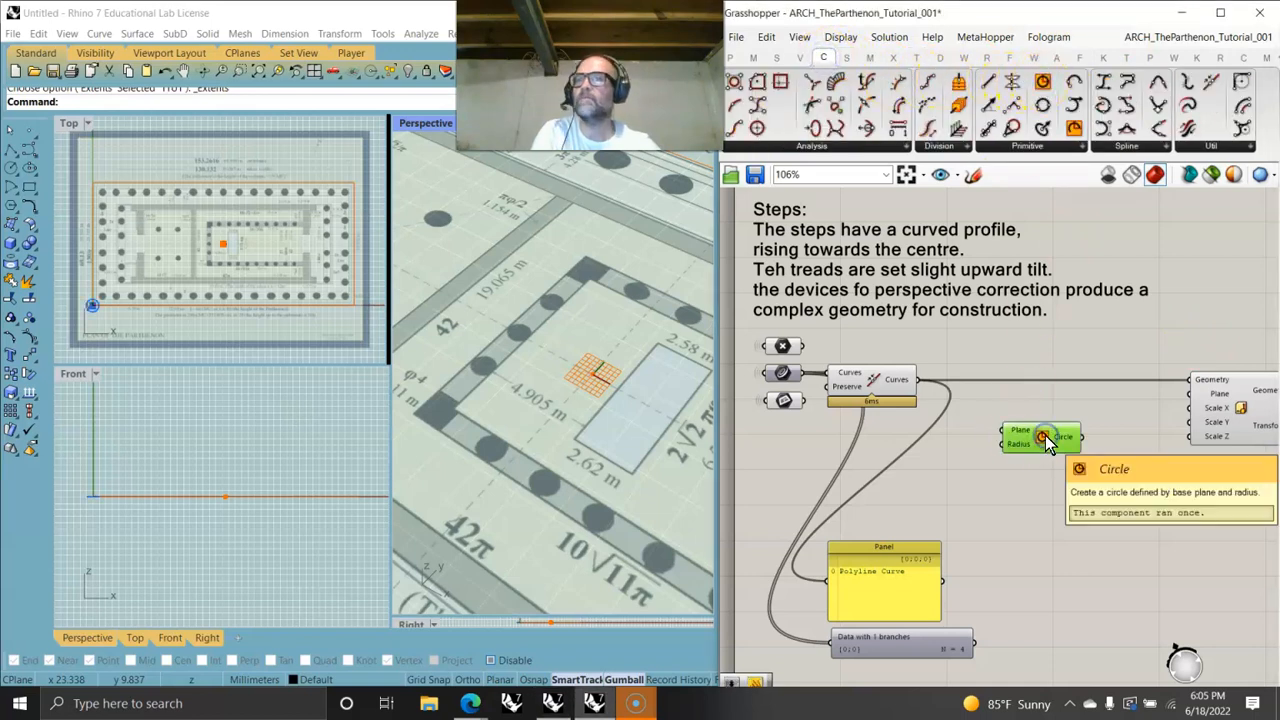
{"action": "scroll", "coordinate": [592, 400], "scroll_direction": "up", "scroll_amount": 8}
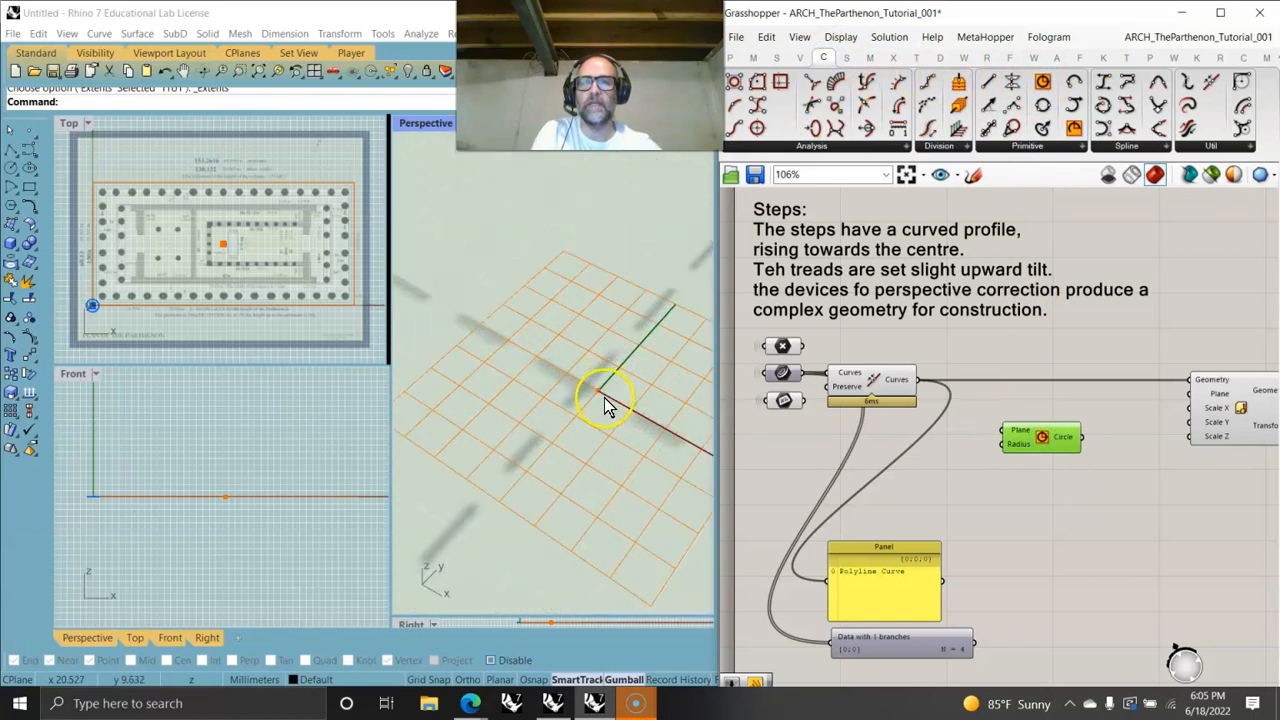
{"action": "scroll", "coordinate": [603, 390], "scroll_direction": "down", "scroll_amount": 2}
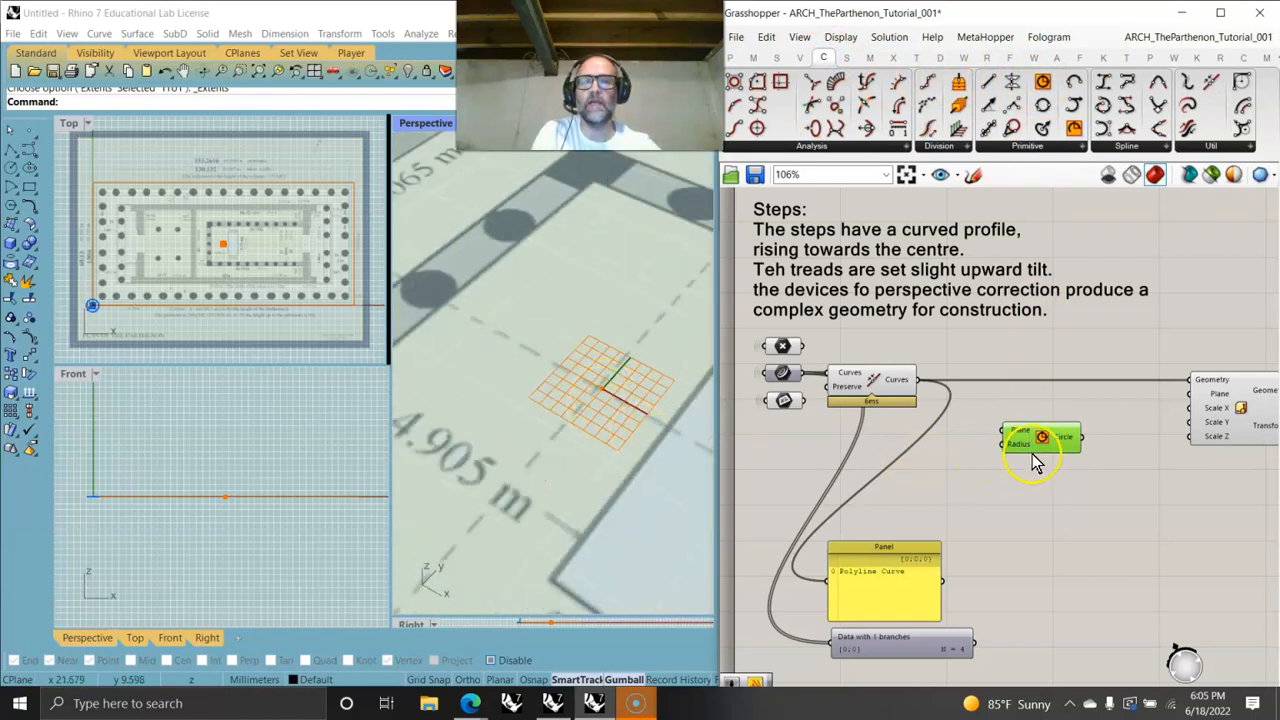
{"action": "scroll", "coordinate": [229, 280], "scroll_direction": "up", "scroll_amount": 6}
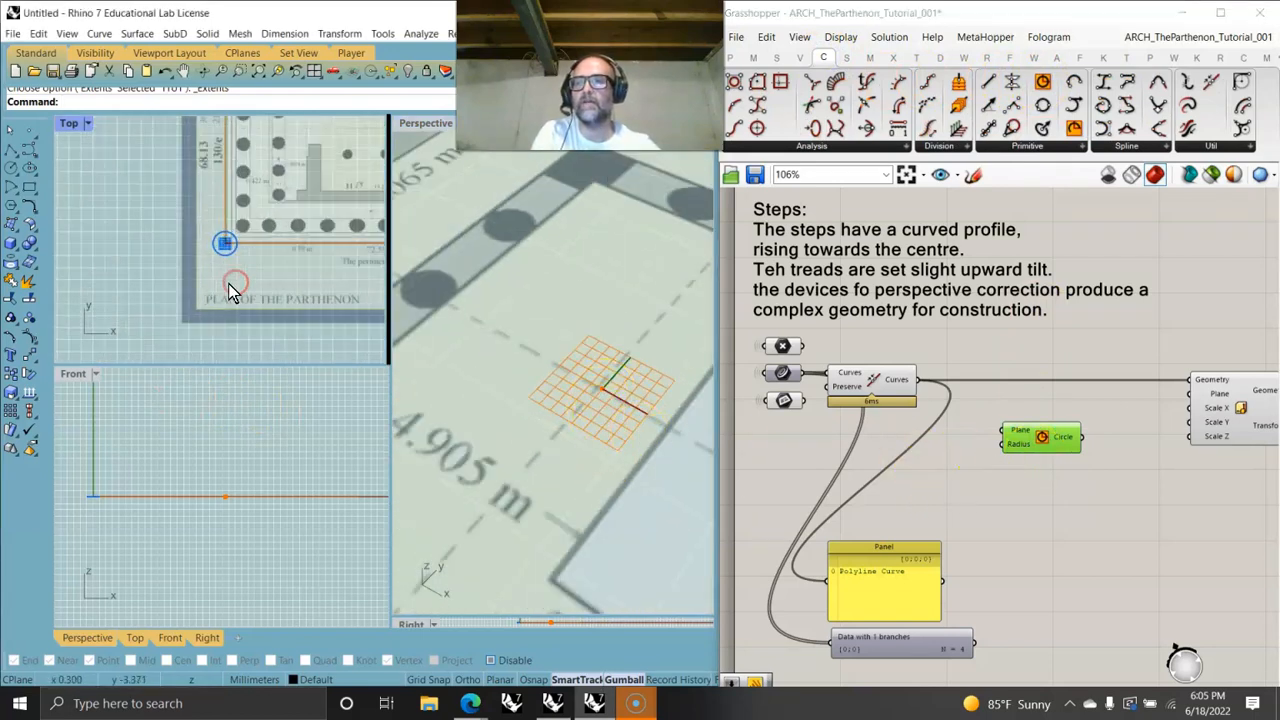
{"action": "scroll", "coordinate": [224, 247], "scroll_direction": "up", "scroll_amount": 1}
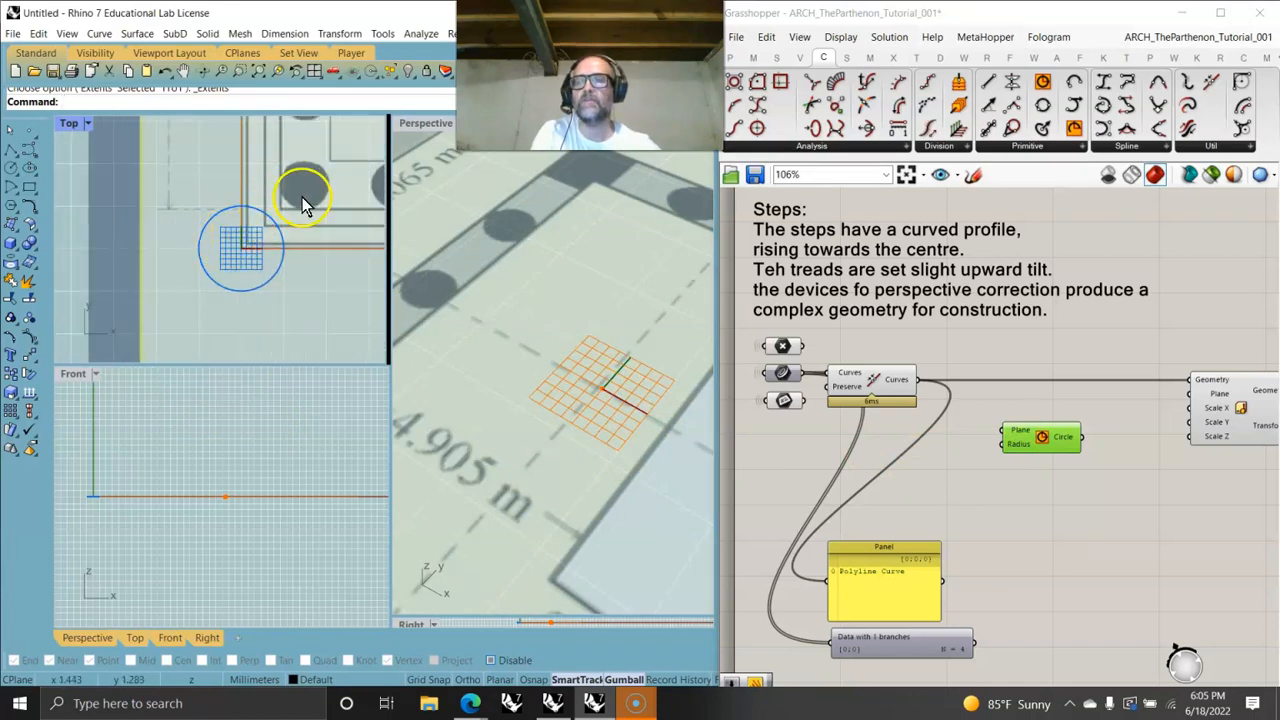
{"action": "scroll", "coordinate": [290, 200], "scroll_direction": "down", "scroll_amount": 6}
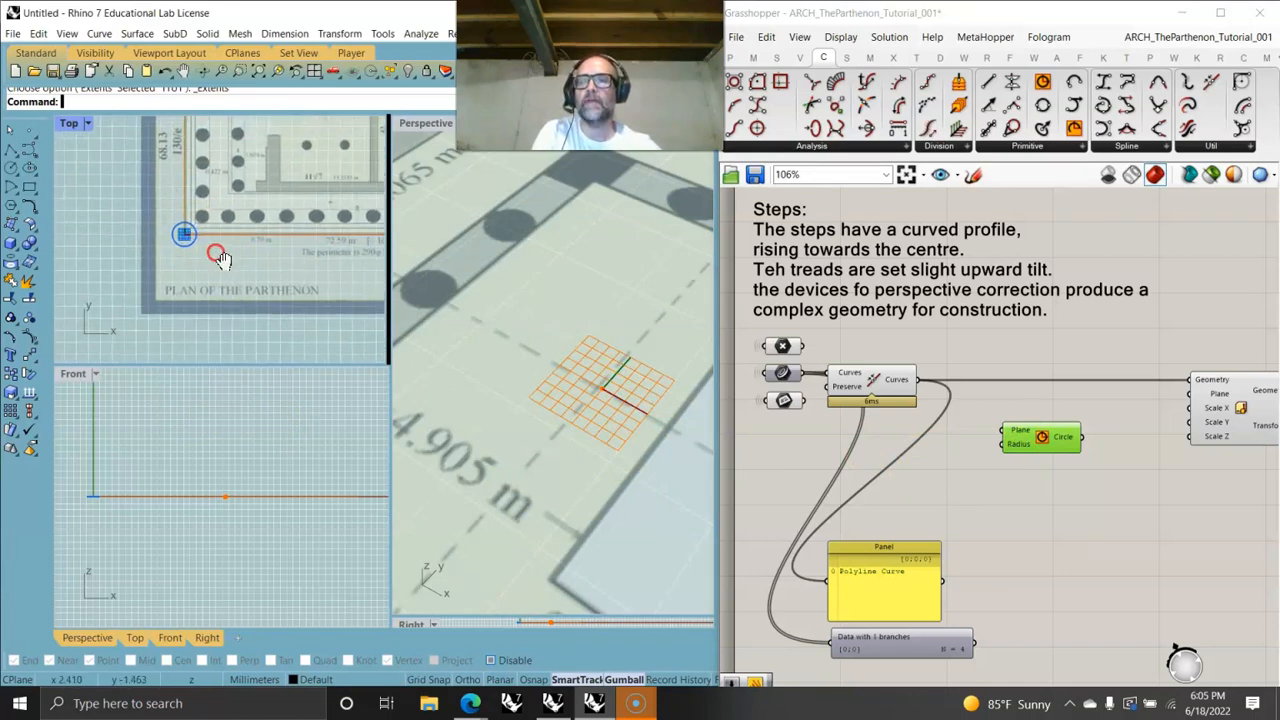
{"action": "left_click", "coordinate": [1038, 445]}
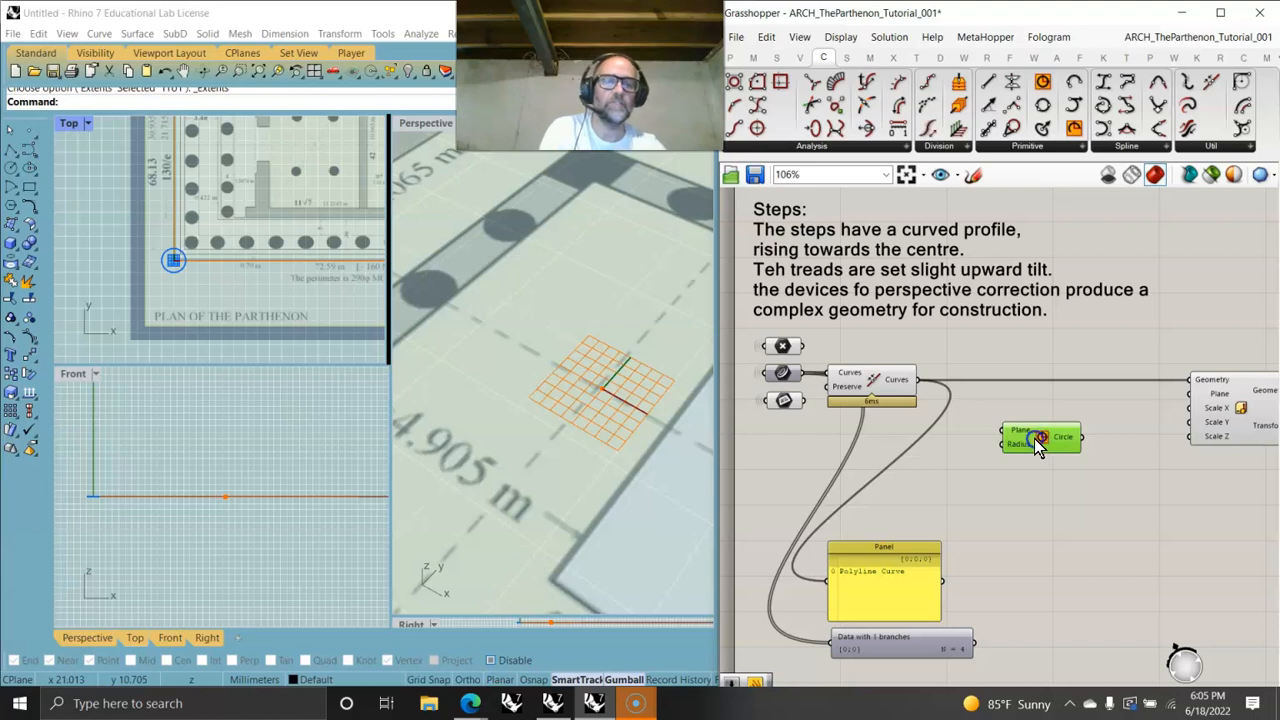
{"action": "key", "text": "Delete"}
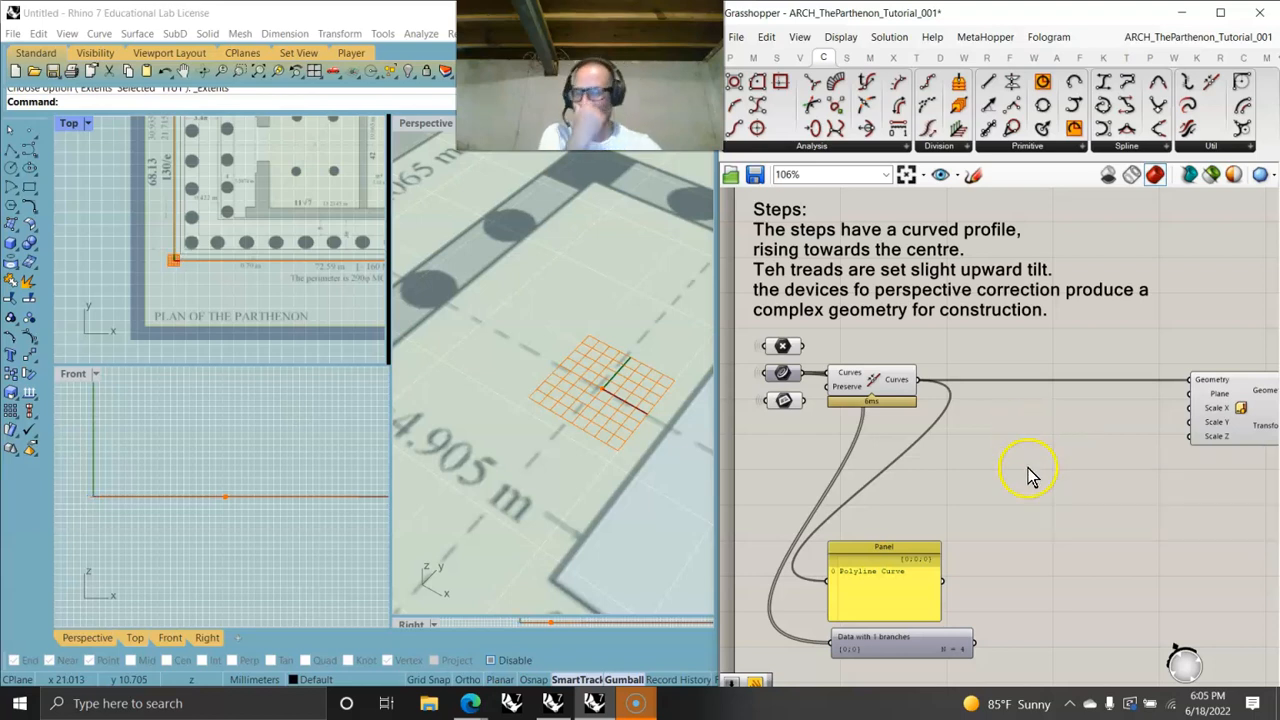
{"action": "right_click_drag", "start_coordinate": [1128, 486], "coordinate": [1068, 460]}
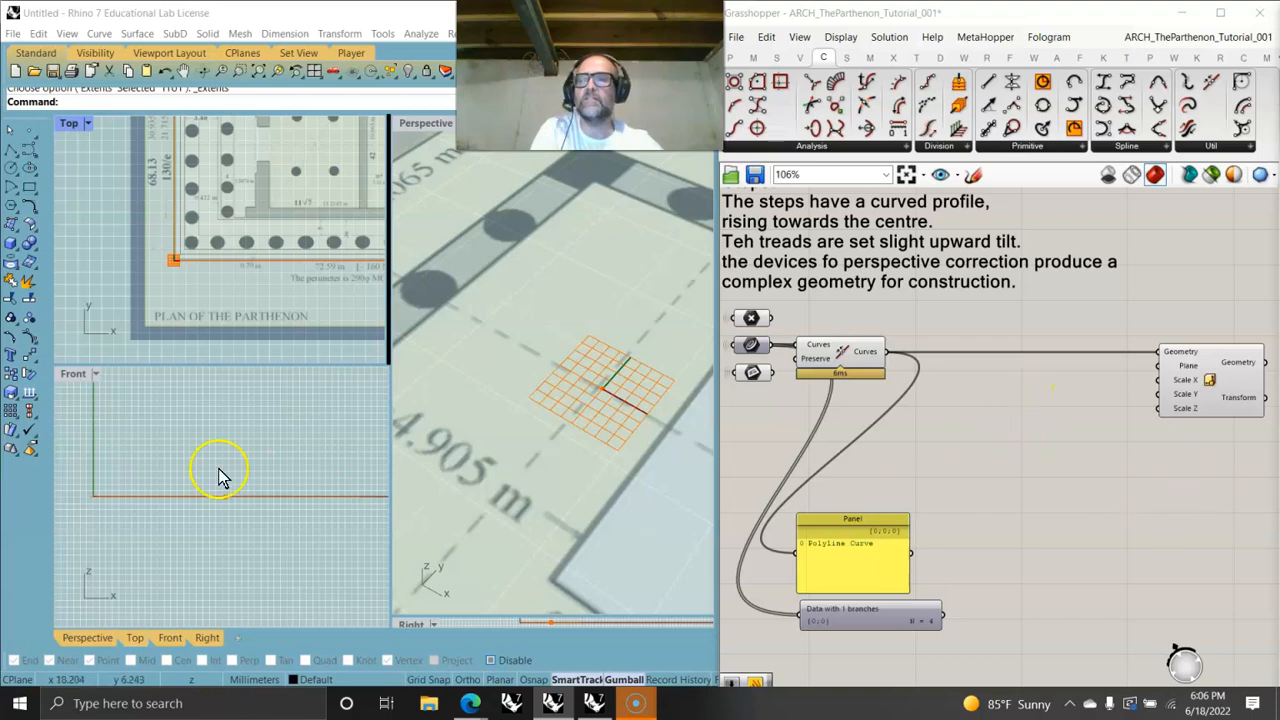
{"action": "scroll", "coordinate": [251, 320], "scroll_direction": "down", "scroll_amount": 3}
{"action": "right_click_drag", "start_coordinate": [276, 310], "coordinate": [190, 306]}
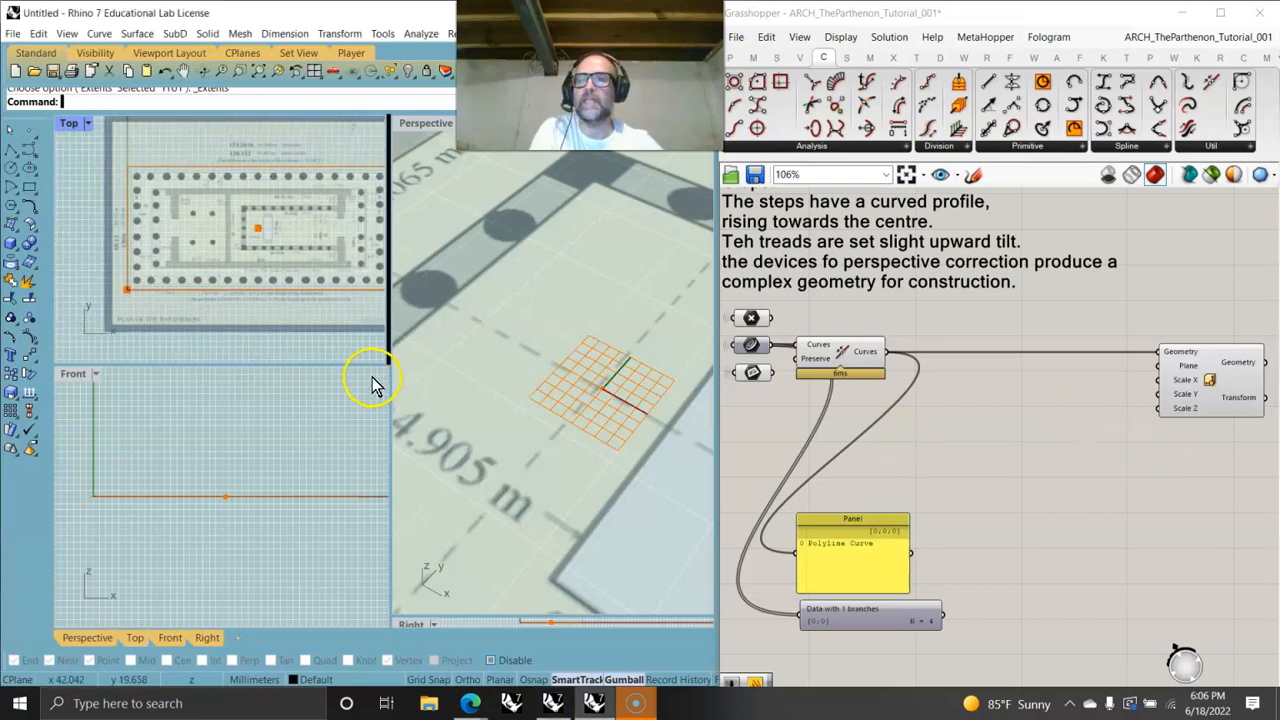
{"action": "scroll", "coordinate": [275, 229], "scroll_direction": "down", "scroll_amount": 4}
{"action": "right_click_drag", "start_coordinate": [271, 253], "coordinate": [173, 280]}
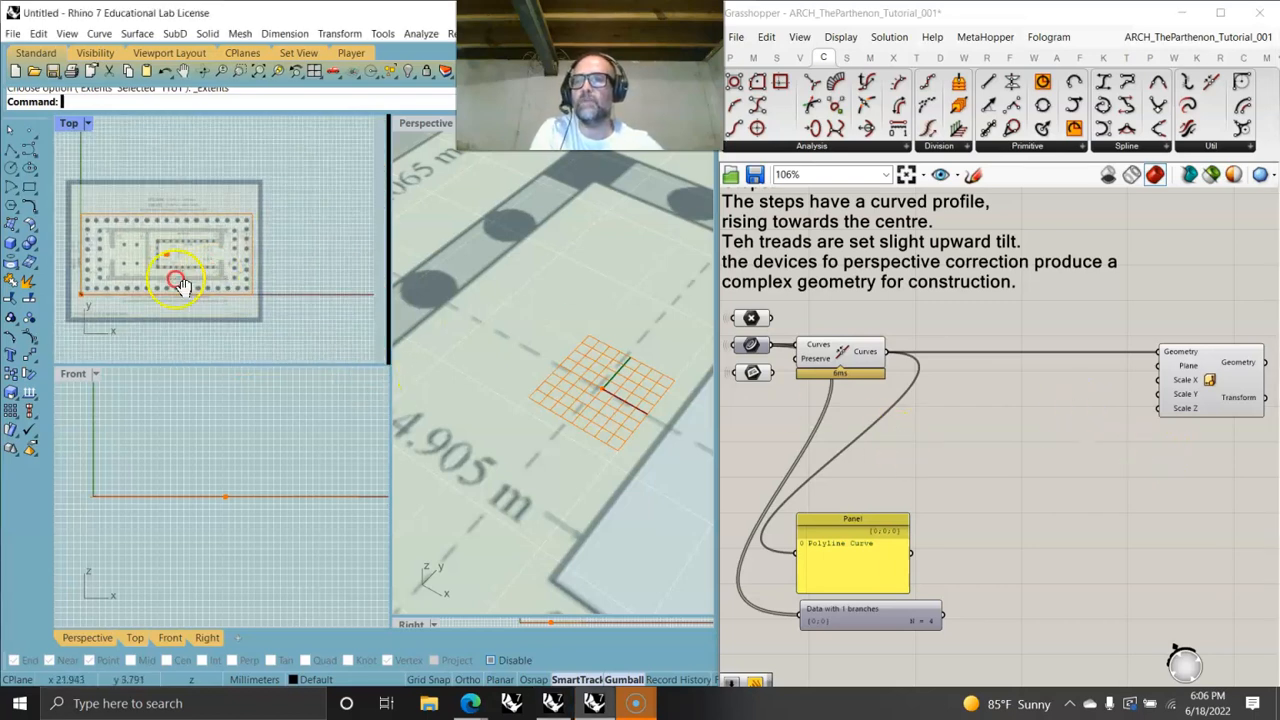
- Add a number slider set to 2 and connect it to the Scale component's Scale X input
{"action": "double_click", "coordinate": [68, 123]}
{"action": "scroll", "coordinate": [257, 374], "scroll_direction": "up", "scroll_amount": 4}
{"action": "scroll", "coordinate": [337, 345], "scroll_direction": "down", "scroll_amount": 2}
{"action": "right_click_drag", "start_coordinate": [325, 376], "coordinate": [371, 309]}
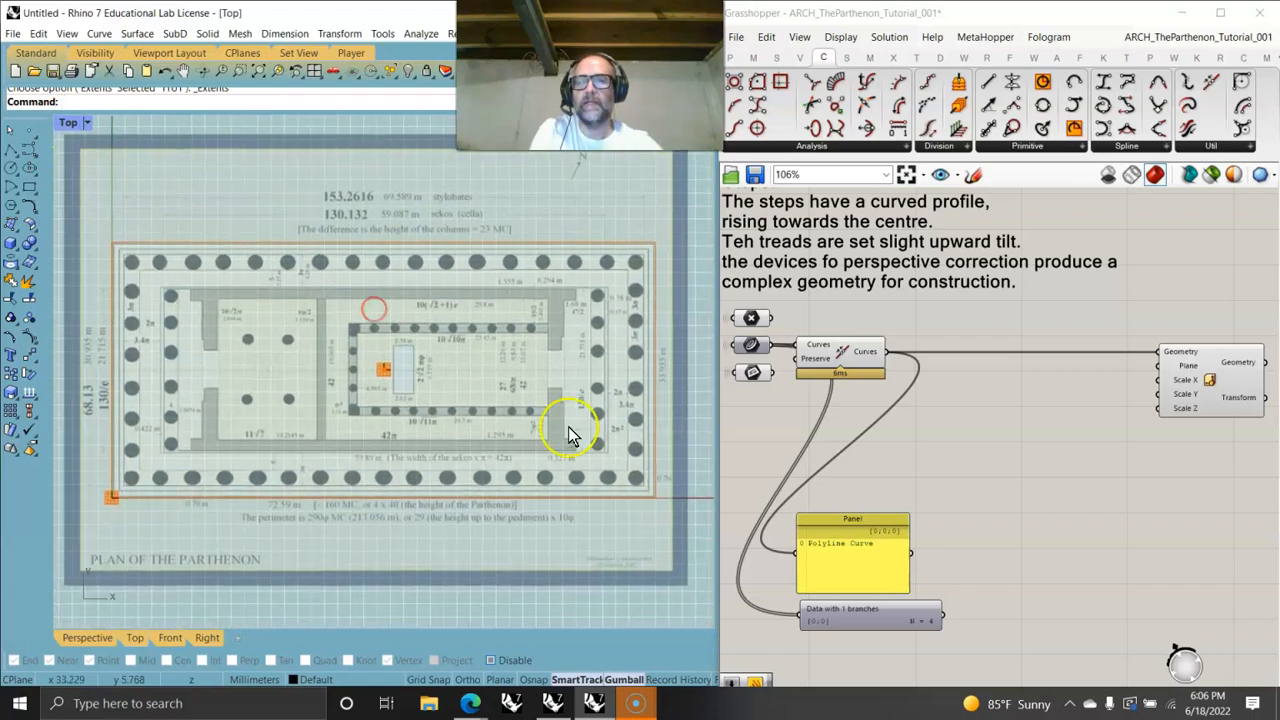
{"action": "double_click", "coordinate": [1020, 408]}
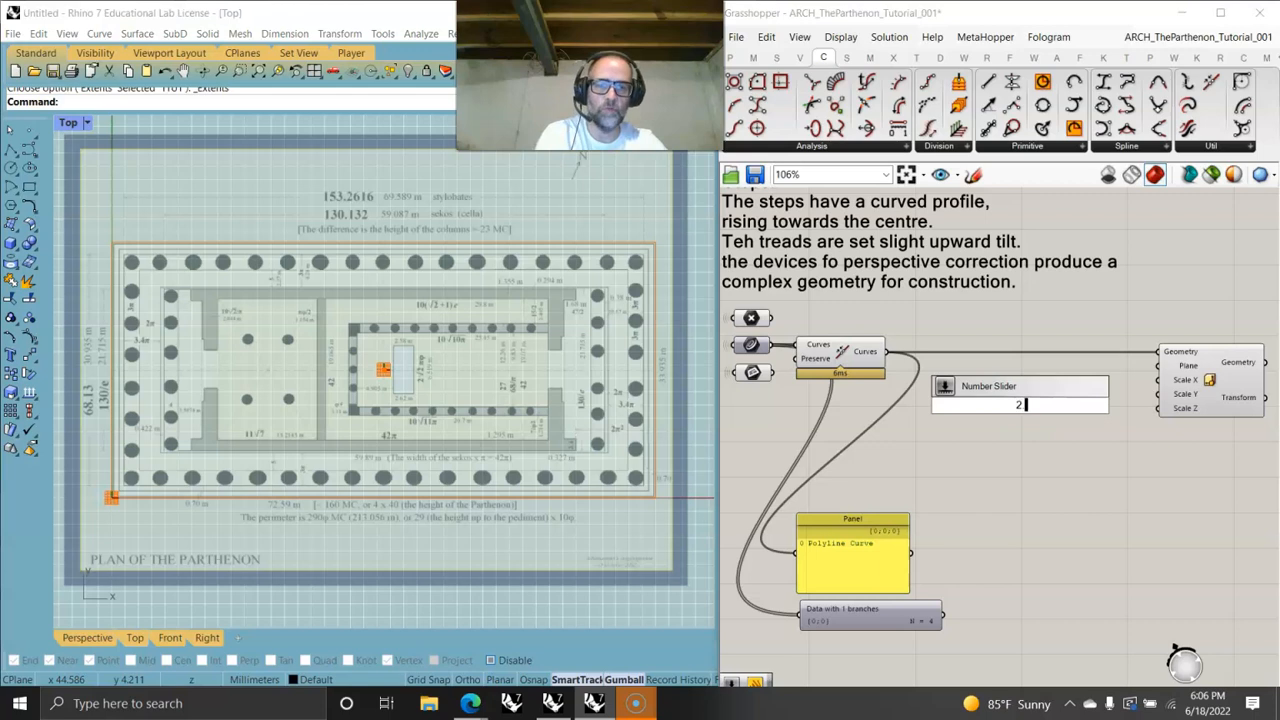
{"action": "type", "text": "2"}
{"action": "key", "text": "Return"}
{"action": "left_click_drag", "start_coordinate": [1094, 404], "coordinate": [1152, 379]}
{"action": "left_click", "coordinate": [1033, 408]}
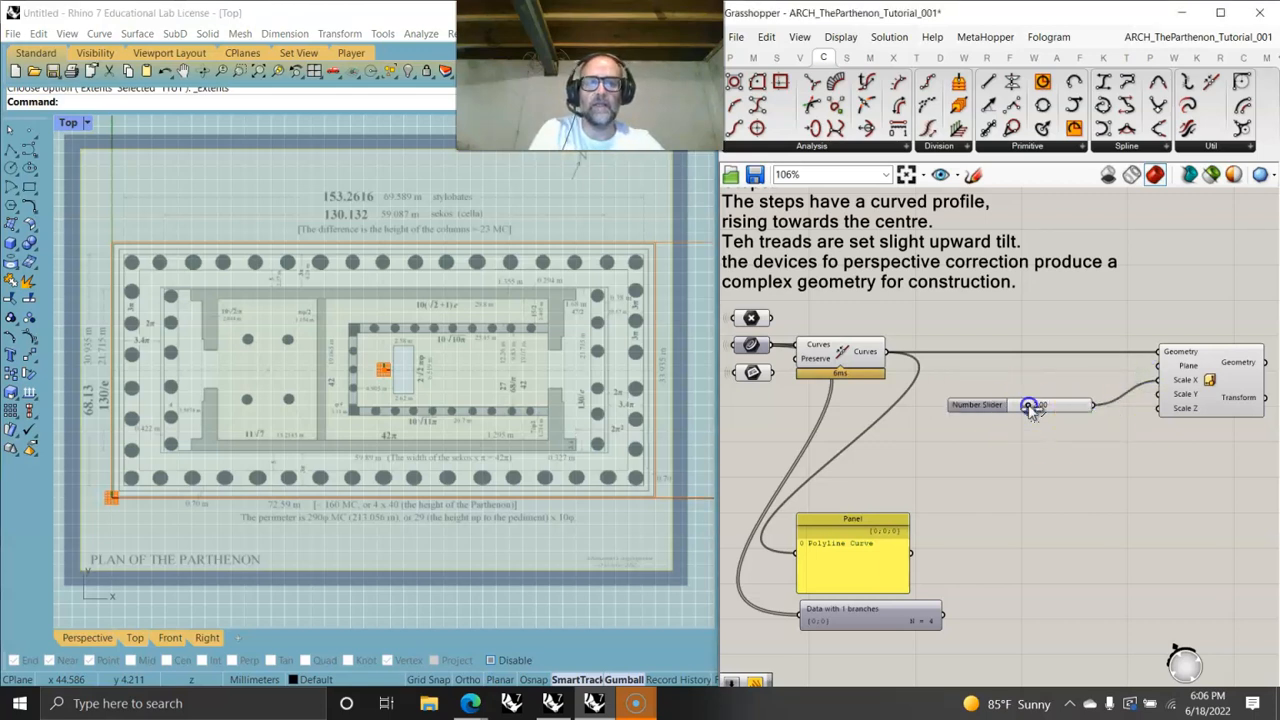
{"action": "left_click", "coordinate": [1207, 383]}
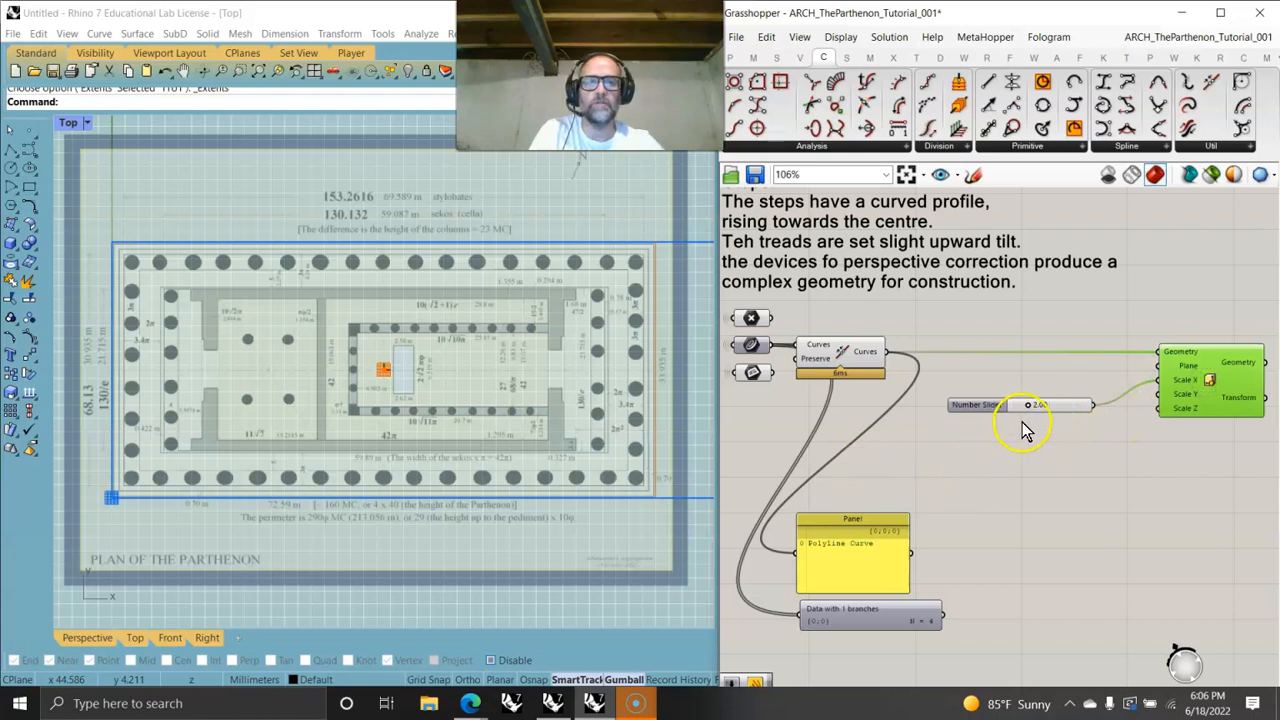
- Lower the Scale X slider to about 1.01 and raise its rounding precision to four digits
{"action": "left_click_drag", "start_coordinate": [1027, 405], "coordinate": [1023, 414]}
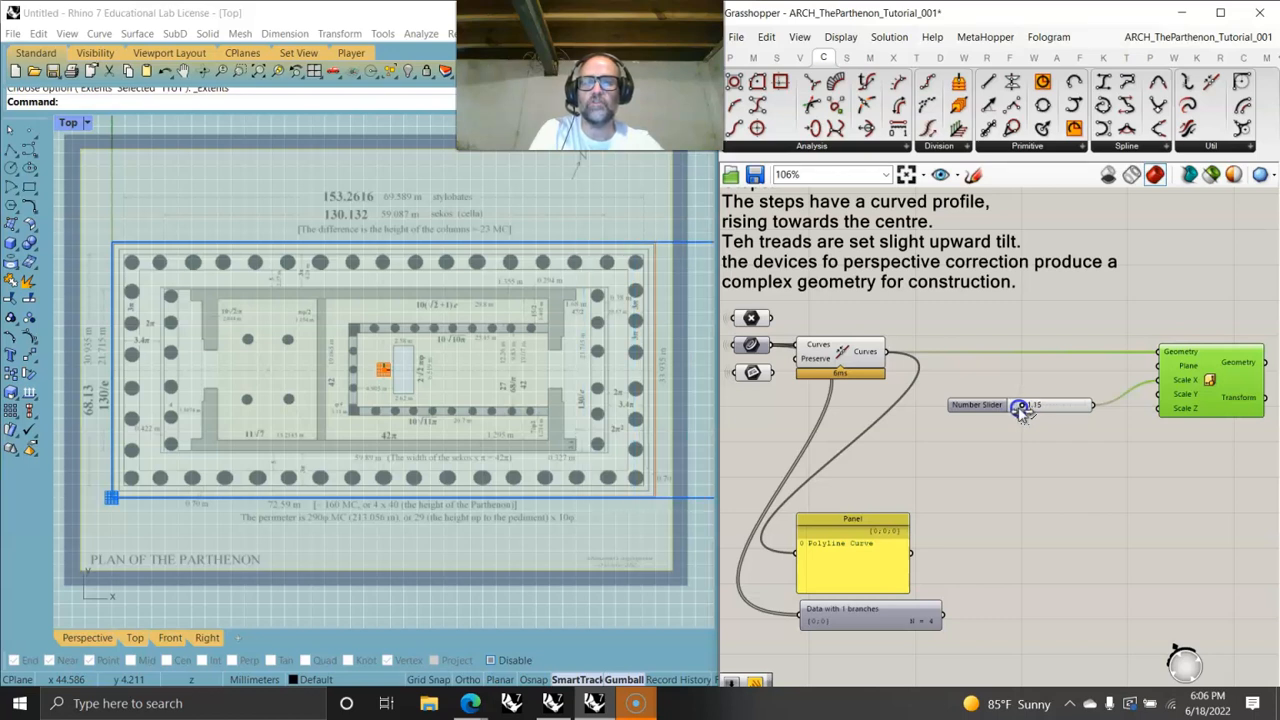
{"action": "left_click_drag", "start_coordinate": [1022, 412], "coordinate": [1028, 415]}
{"action": "scroll", "coordinate": [1028, 412], "scroll_direction": "up", "scroll_amount": 5}
{"action": "mouse_move", "coordinate": [1022, 415]}
{"action": "left_mouse_down"}
{"action": "mouse_move", "coordinate": [1004, 396]}
{"action": "mouse_move", "coordinate": [1014, 400]}
{"action": "left_mouse_up"}
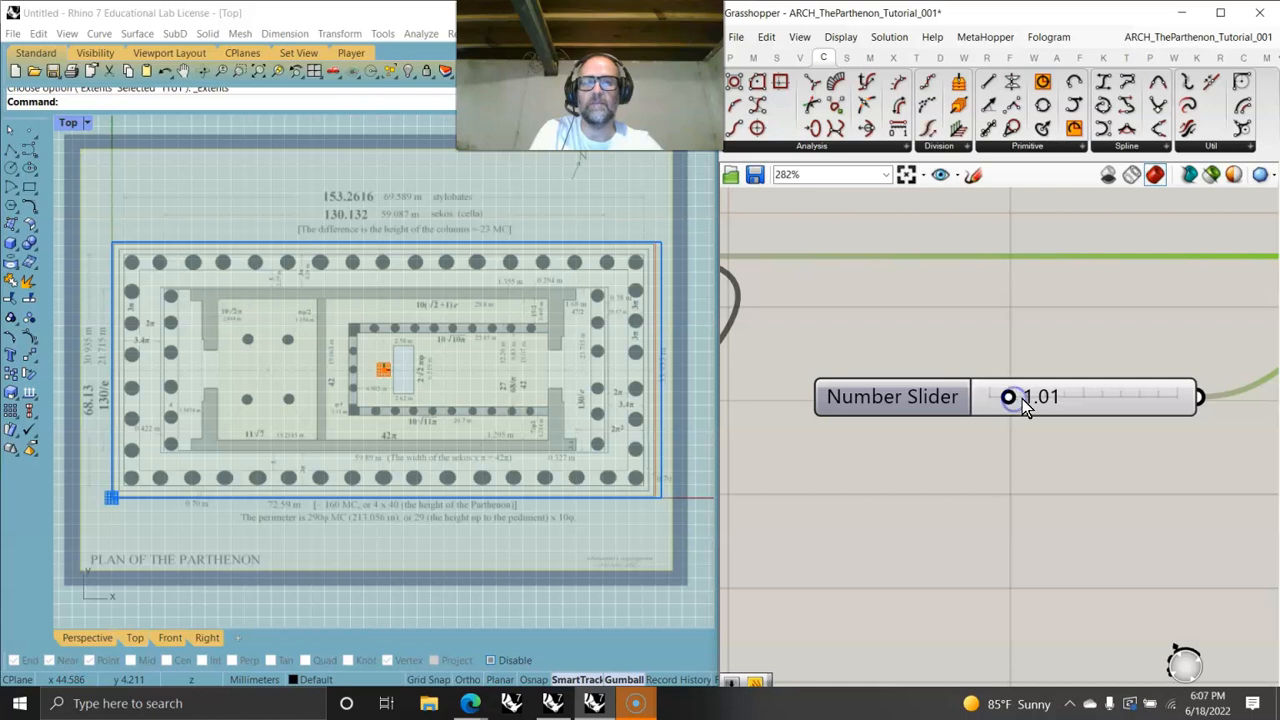
{"action": "right_click", "coordinate": [1020, 400]}
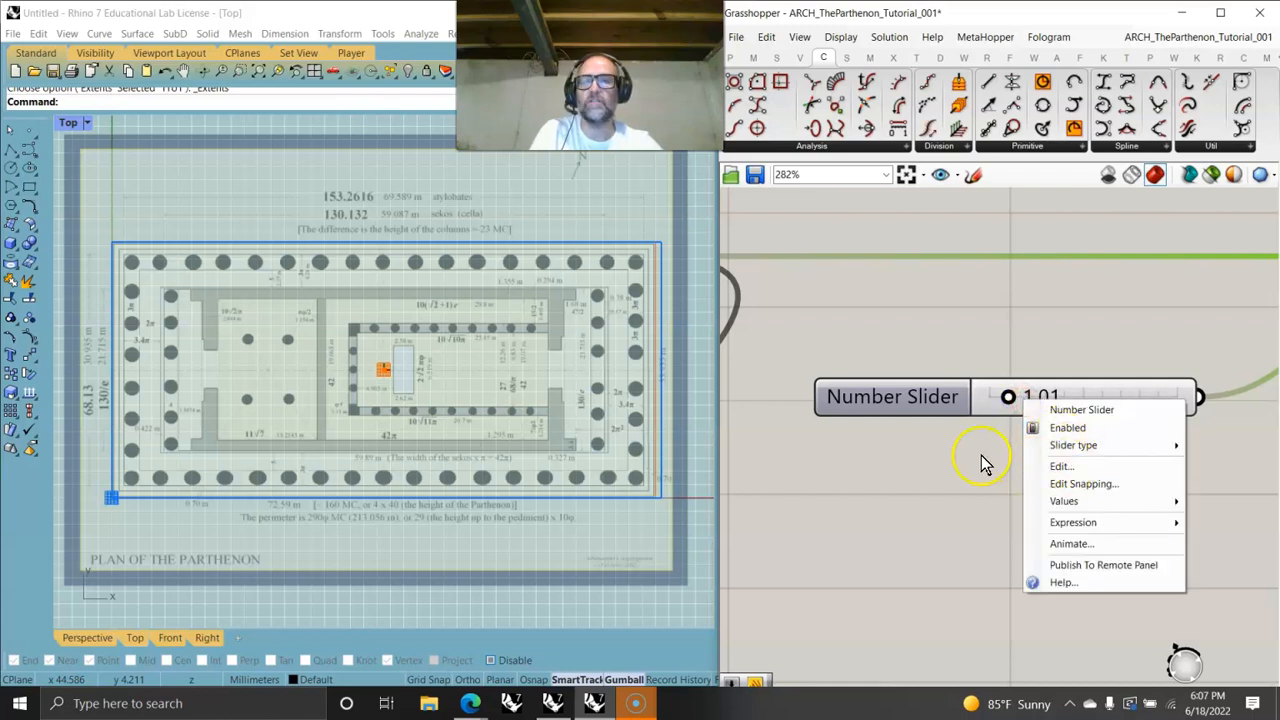
{"action": "left_click", "coordinate": [1058, 470]}
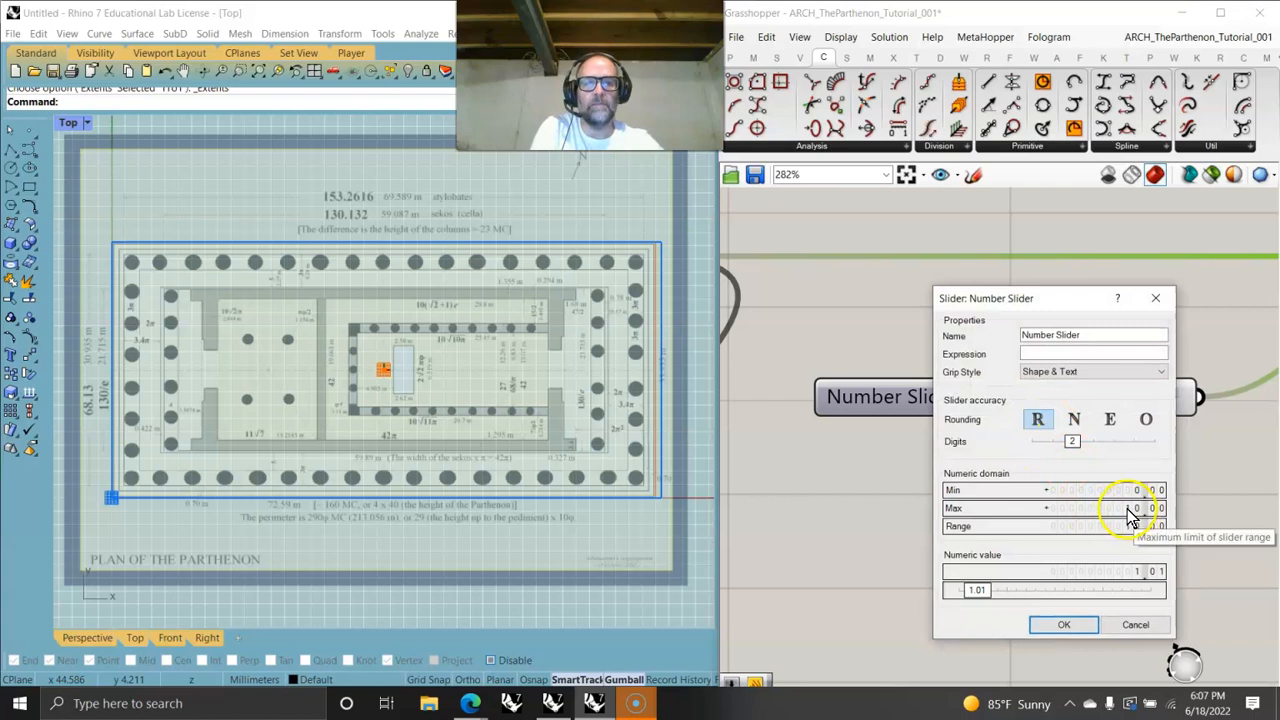
{"action": "left_click_drag", "start_coordinate": [1080, 444], "coordinate": [1114, 442]}
{"action": "left_click", "coordinate": [1110, 634]}
- Fine-tune the Scale X slider to about 1.0227
{"action": "left_click_drag", "start_coordinate": [1006, 400], "coordinate": [1008, 398]}
{"action": "scroll", "coordinate": [1012, 402], "scroll_direction": "up", "scroll_amount": 5}
{"action": "scroll", "coordinate": [525, 437], "scroll_direction": "up", "scroll_amount": 3}
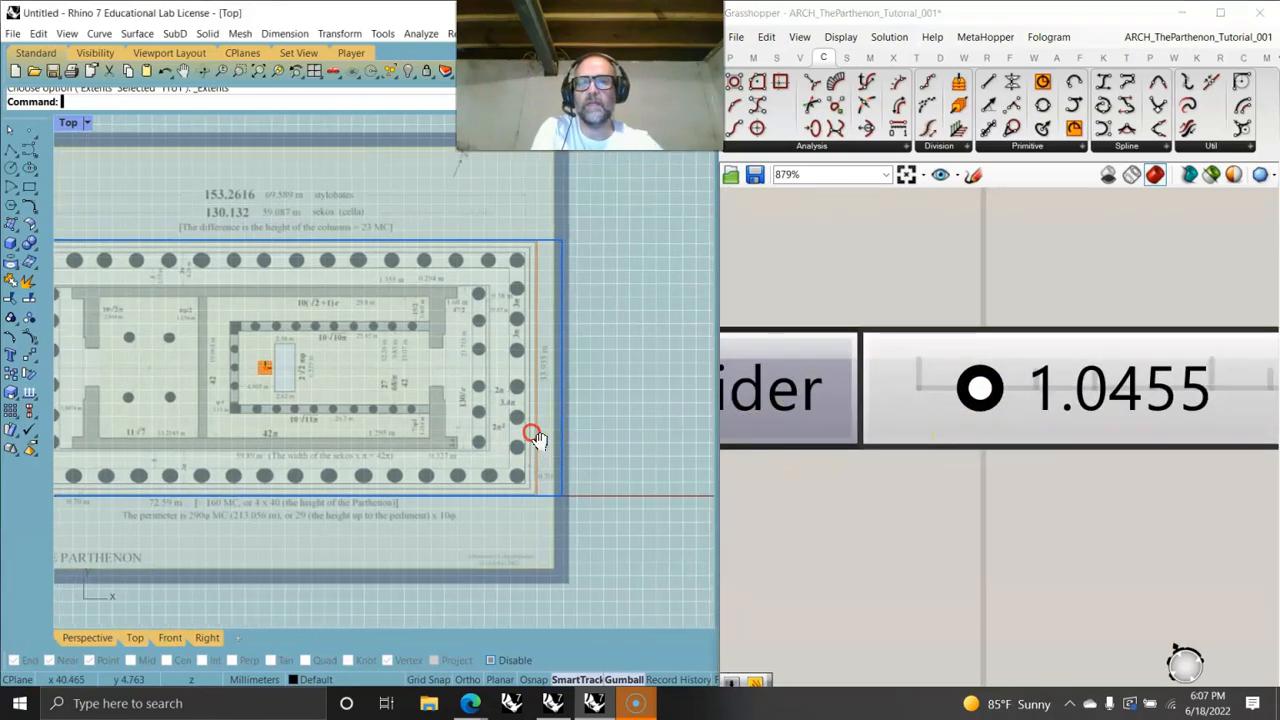
{"action": "left_click_drag", "start_coordinate": [979, 392], "coordinate": [979, 395]}
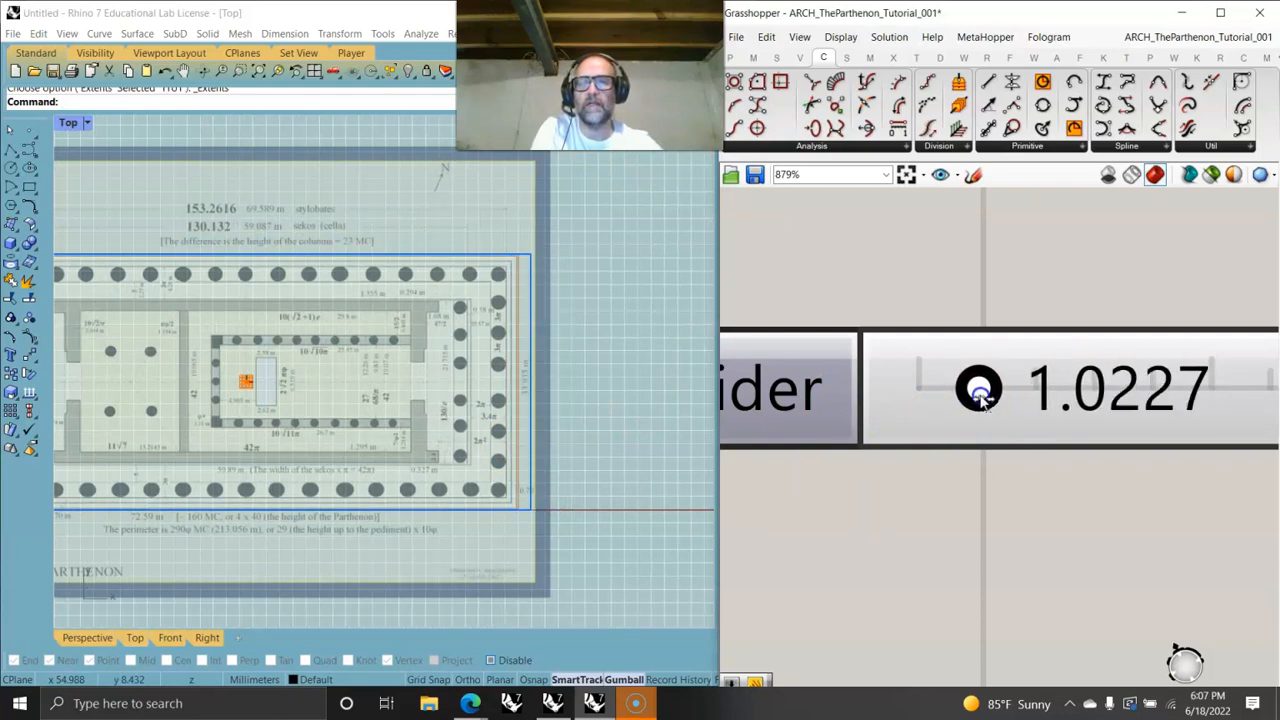
{"action": "scroll", "coordinate": [389, 443], "scroll_direction": "up", "scroll_amount": 2}
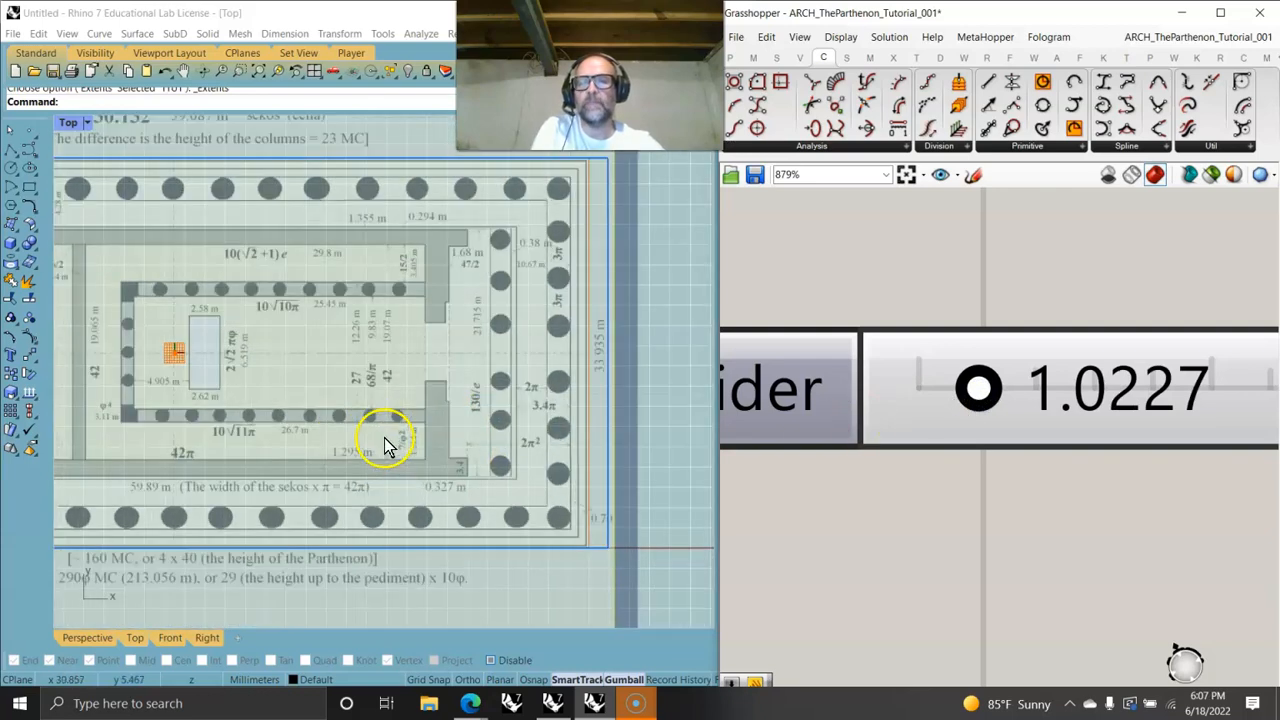
{"action": "scroll", "coordinate": [990, 490], "scroll_direction": "down", "scroll_amount": 5}
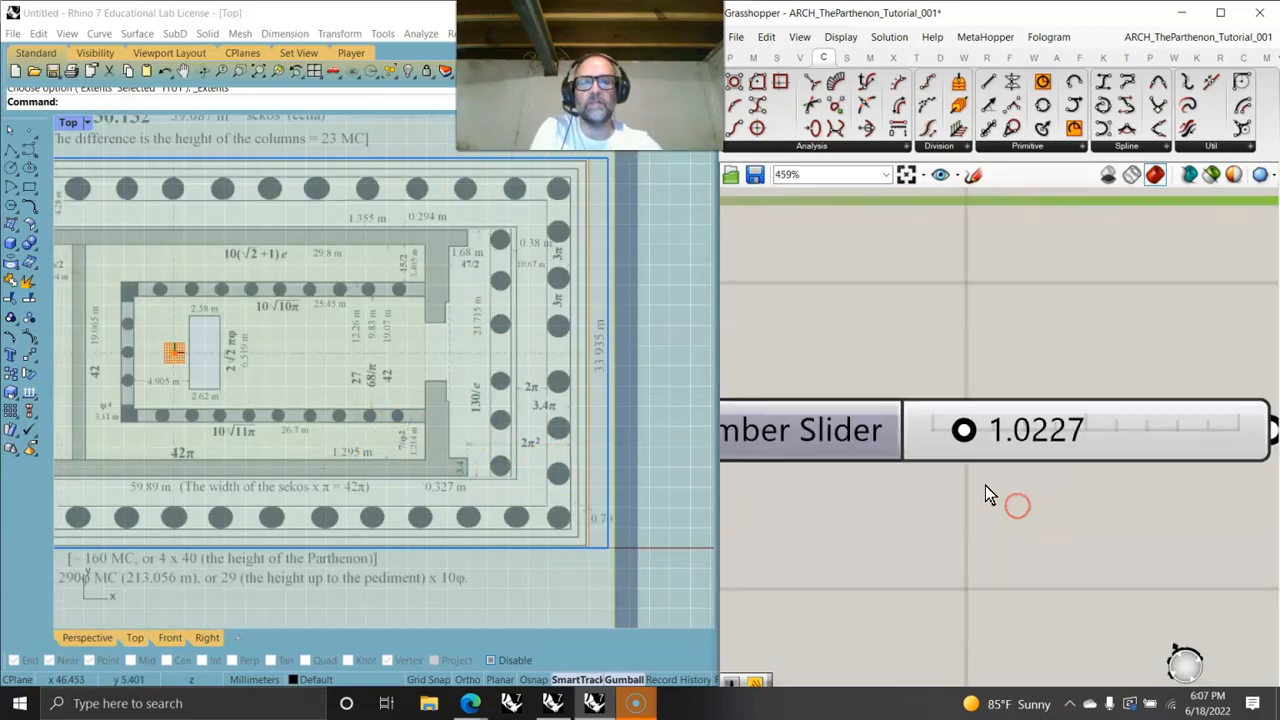
{"action": "scroll", "coordinate": [1003, 486], "scroll_direction": "down", "scroll_amount": 1}
- Add a second slider connected to the Scale Y input and set it to about 1.0805
{"action": "right_click_drag", "start_coordinate": [1041, 523], "coordinate": [985, 458]}
{"action": "left_click_drag", "start_coordinate": [992, 399], "coordinate": [1146, 382]}
{"action": "right_click_drag", "start_coordinate": [545, 447], "coordinate": [505, 475]}
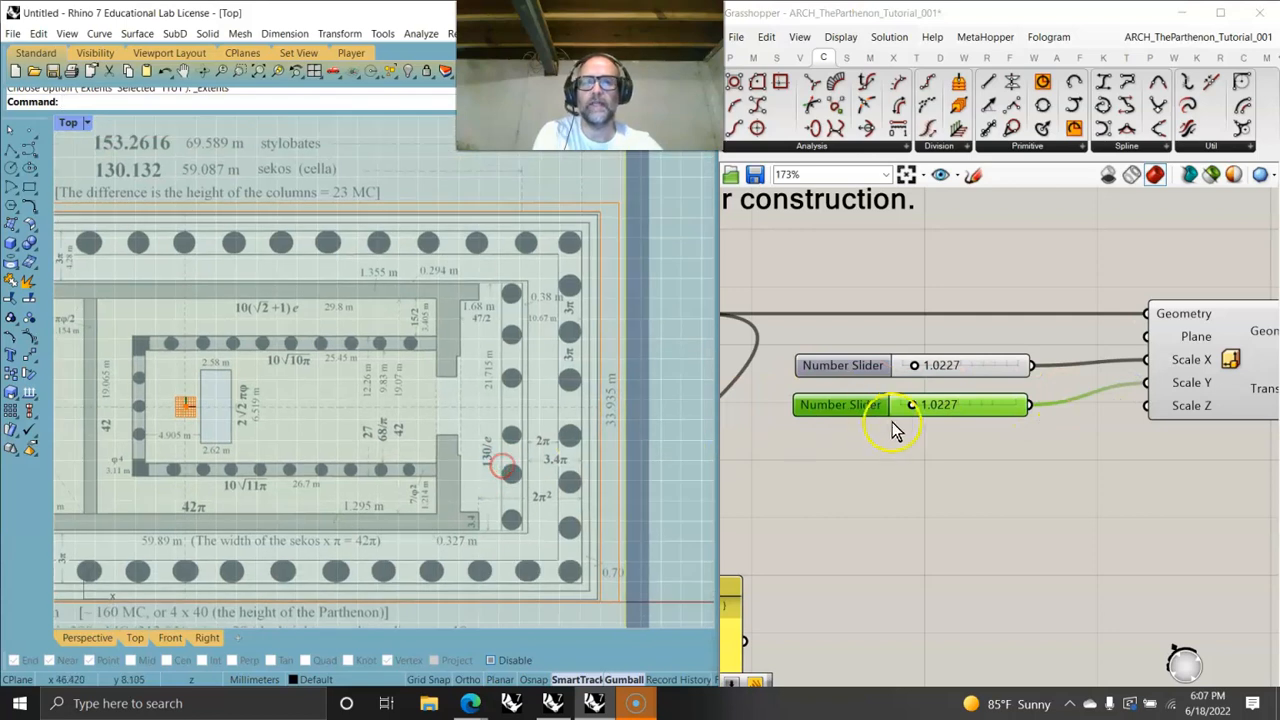
{"action": "left_click_drag", "start_coordinate": [912, 405], "coordinate": [916, 412]}
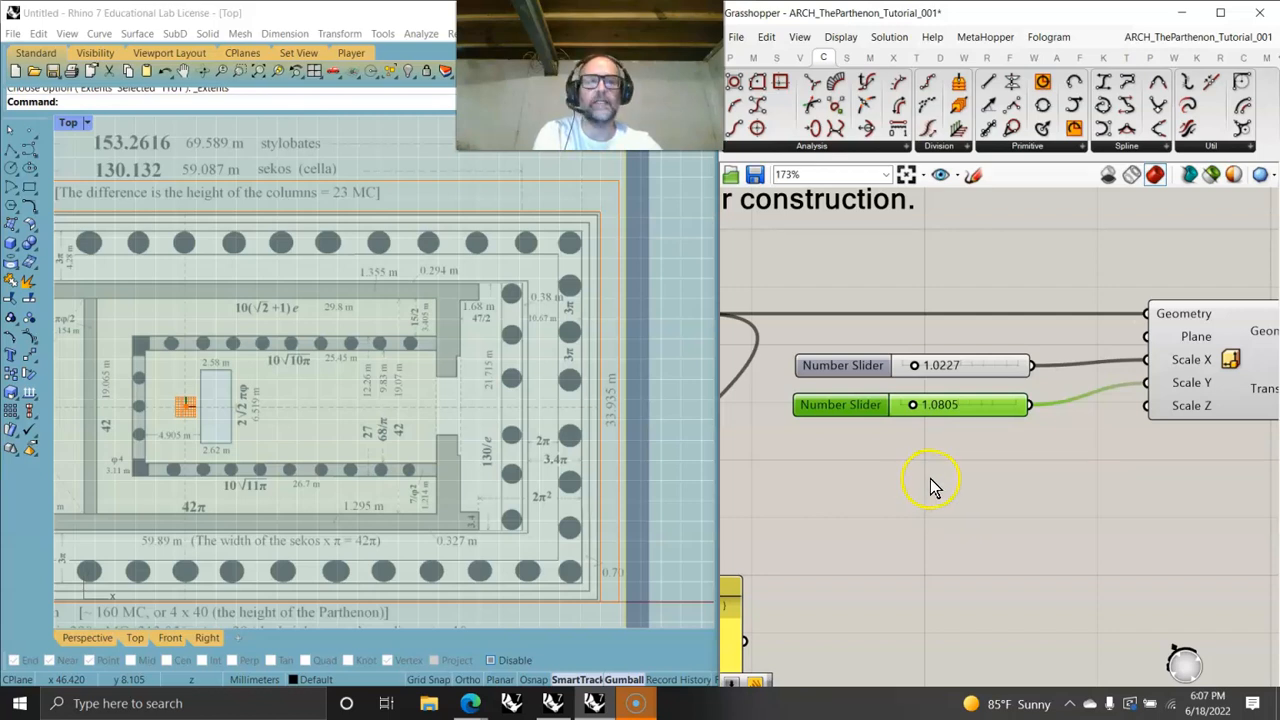
- Add a Negative component to the canvas beside the sliders
{"action": "double_click", "coordinate": [988, 465]}
{"action": "type", "text": "neg"}
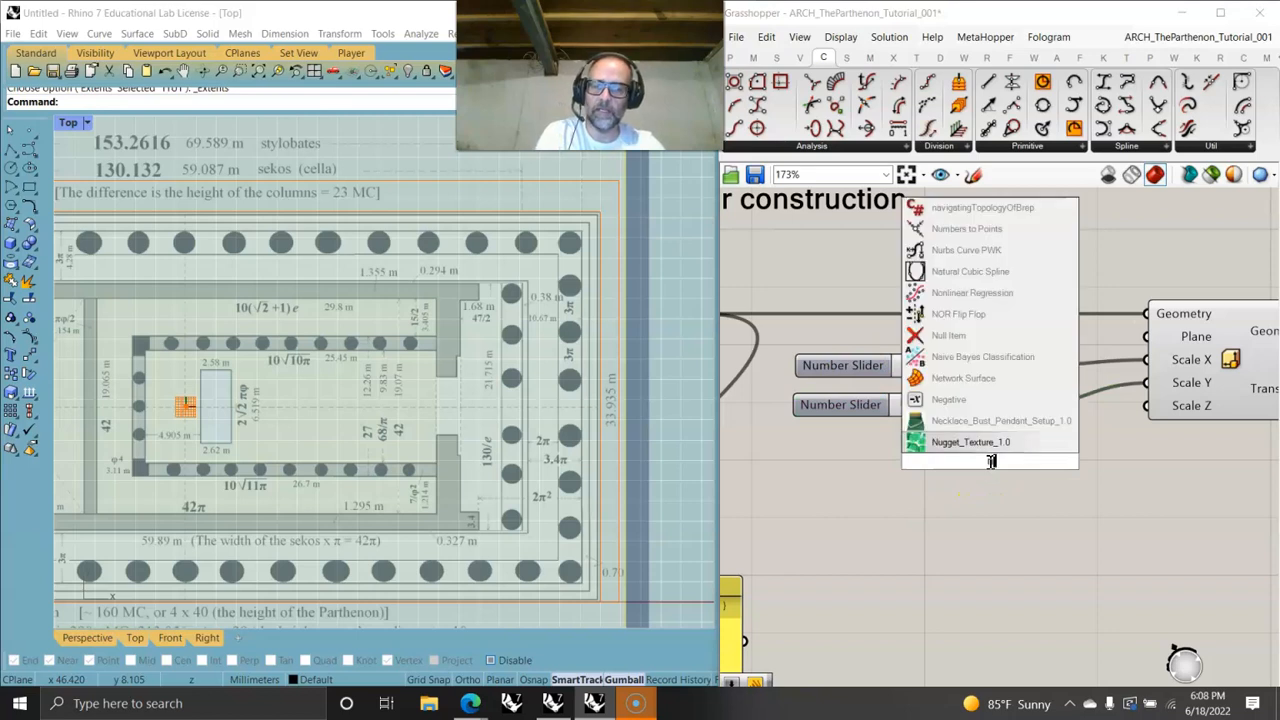
{"action": "key", "text": "Return"}
{"action": "left_click_drag", "start_coordinate": [983, 461], "coordinate": [1023, 460]}
{"action": "left_click", "coordinate": [970, 405]}
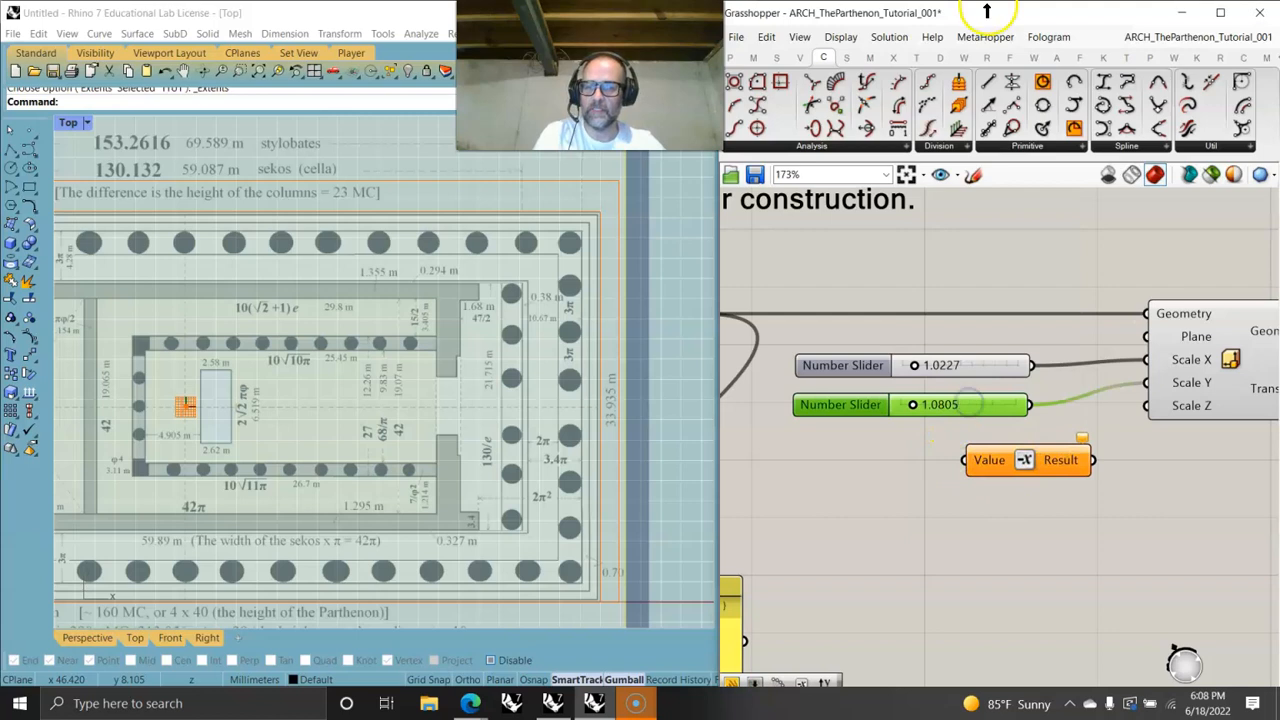
{"action": "key", "text": "ctrl+c"}
{"action": "key", "text": "ctrl+v"}
{"action": "left_click_drag", "start_coordinate": [980, 416], "coordinate": [906, 452]}
{"action": "right_click_drag", "start_coordinate": [908, 451], "coordinate": [995, 445]}
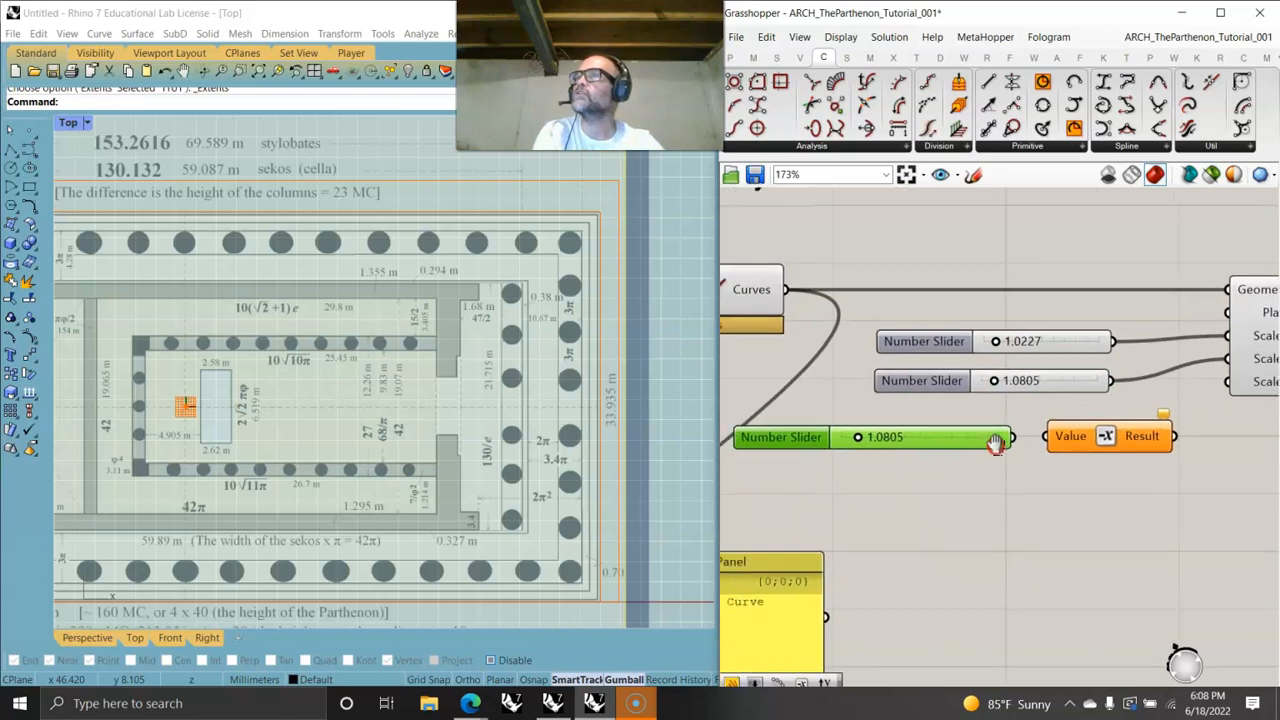
{"action": "key", "text": "Delete"}
- Add a slider set to 0.110, feed it through the Negative component, and connect the result to Scale Z
{"action": "double_click", "coordinate": [912, 442]}
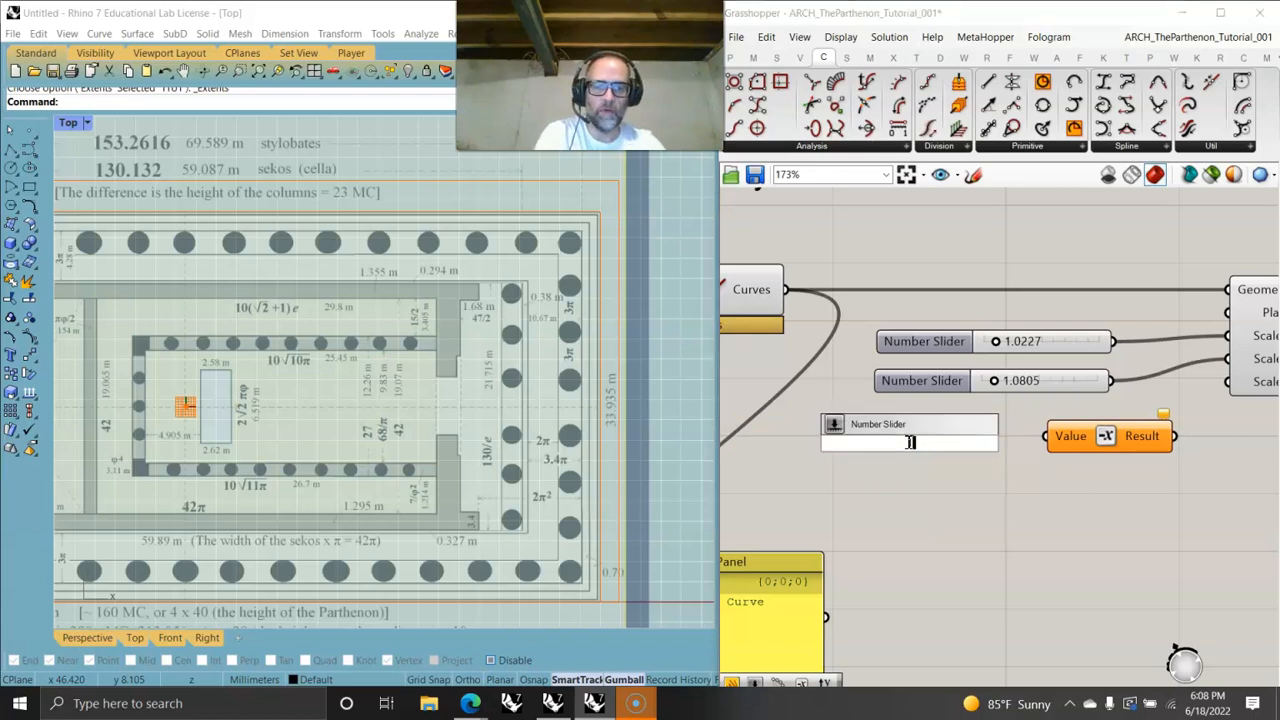
{"action": "type", "text": "1.000"}
{"action": "key", "text": "Return"}
{"action": "left_click_drag", "start_coordinate": [1014, 446], "coordinate": [914, 452]}
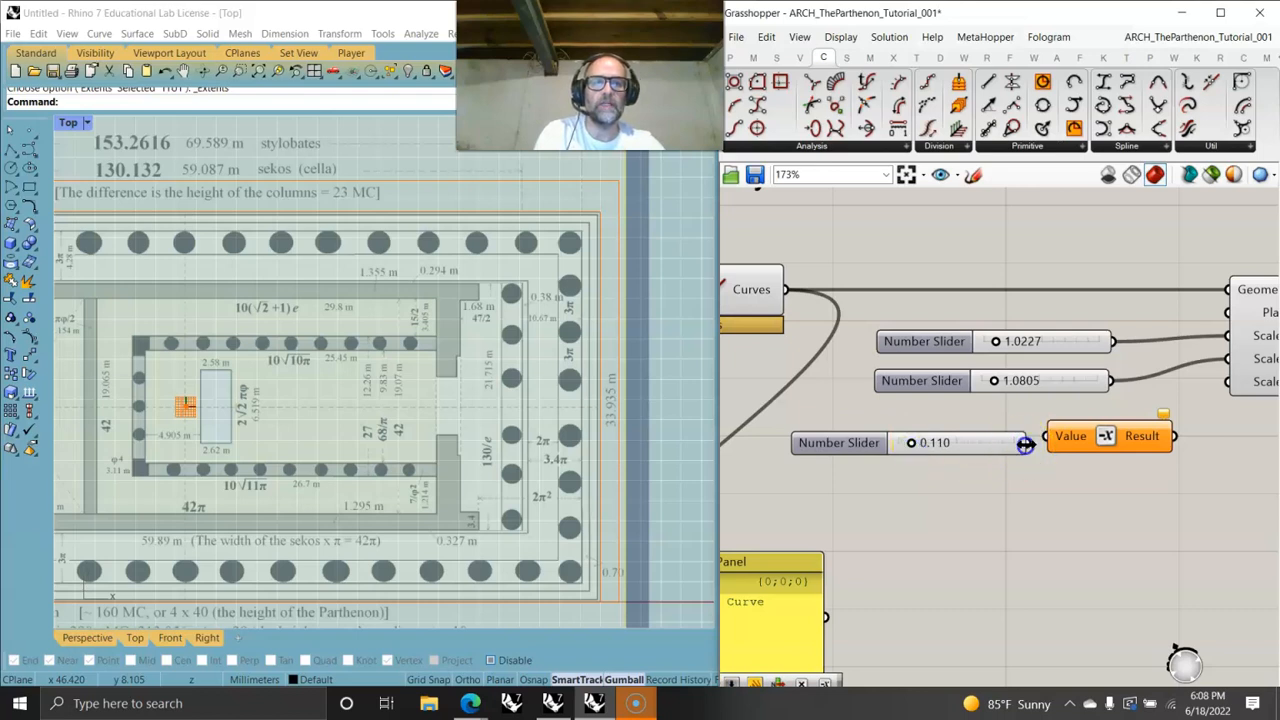
{"action": "left_click_drag", "start_coordinate": [1022, 444], "coordinate": [1045, 437]}
{"action": "left_click_drag", "start_coordinate": [1174, 436], "coordinate": [1228, 382]}
- Inspect the scaled stylobate outline in the perspective view
{"action": "right_click_drag", "start_coordinate": [562, 500], "coordinate": [553, 473]}
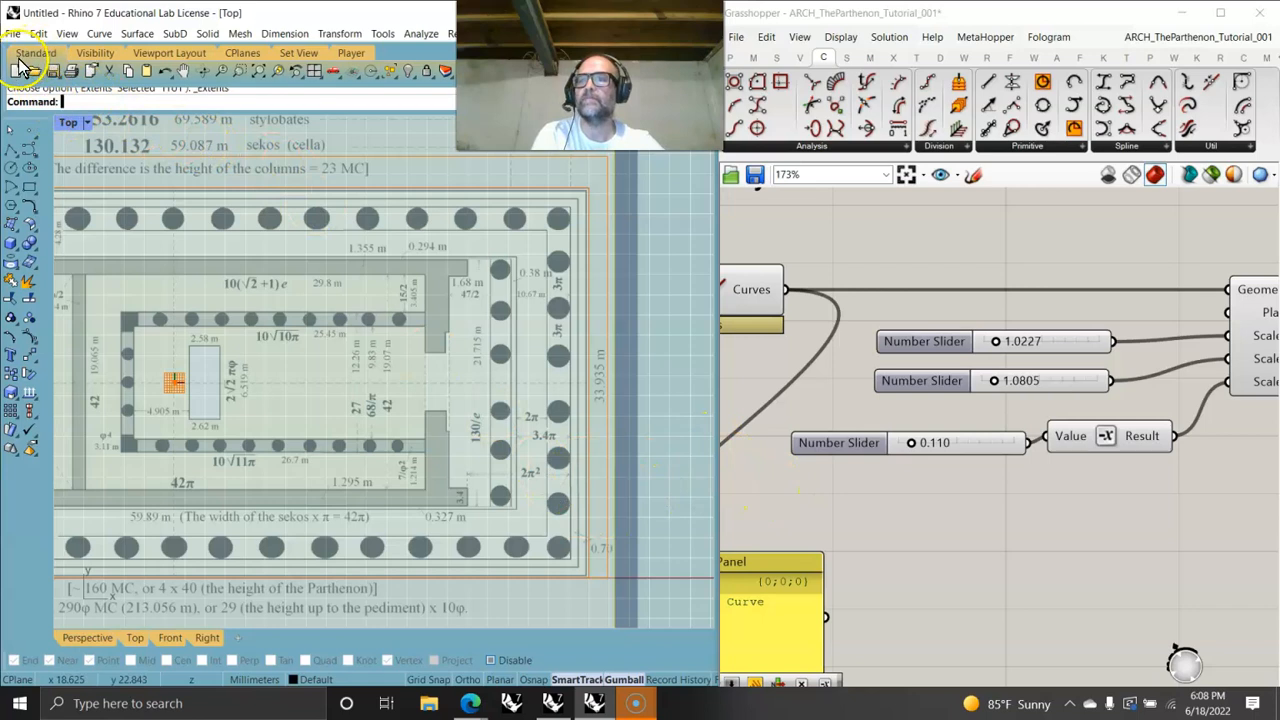
{"action": "right_click_drag", "start_coordinate": [1080, 452], "coordinate": [966, 455]}
{"action": "scroll", "coordinate": [961, 418], "scroll_direction": "down", "scroll_amount": 3}
{"action": "left_click", "coordinate": [1012, 360]}
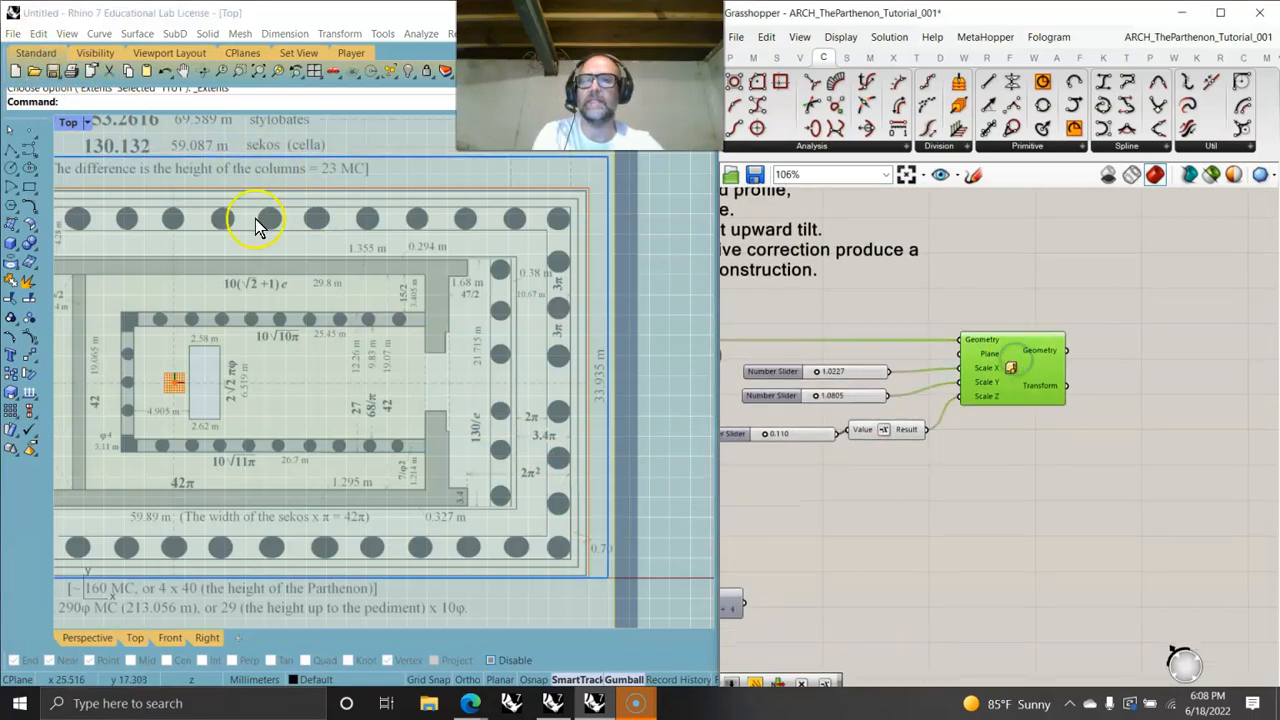
{"action": "double_click", "coordinate": [68, 122]}
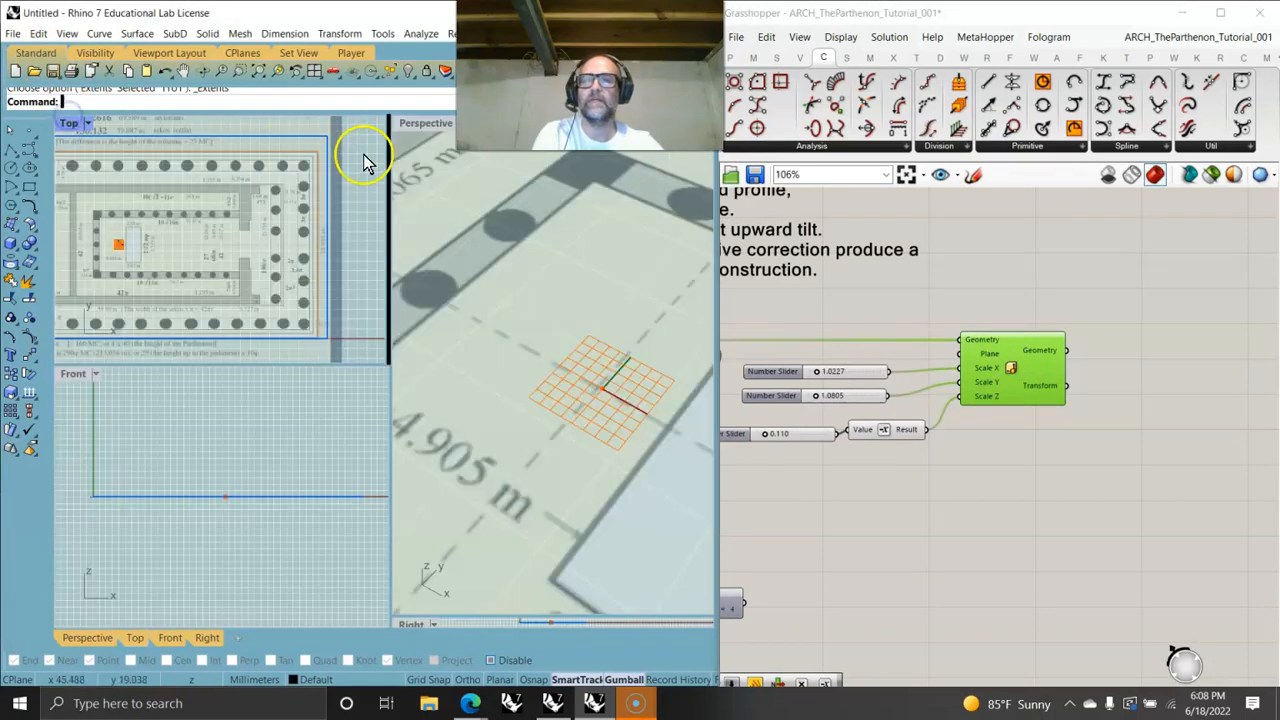
{"action": "double_click", "coordinate": [413, 121]}
{"action": "right_click_drag", "start_coordinate": [569, 490], "coordinate": [449, 411]}
{"action": "left_click", "coordinate": [820, 375]}
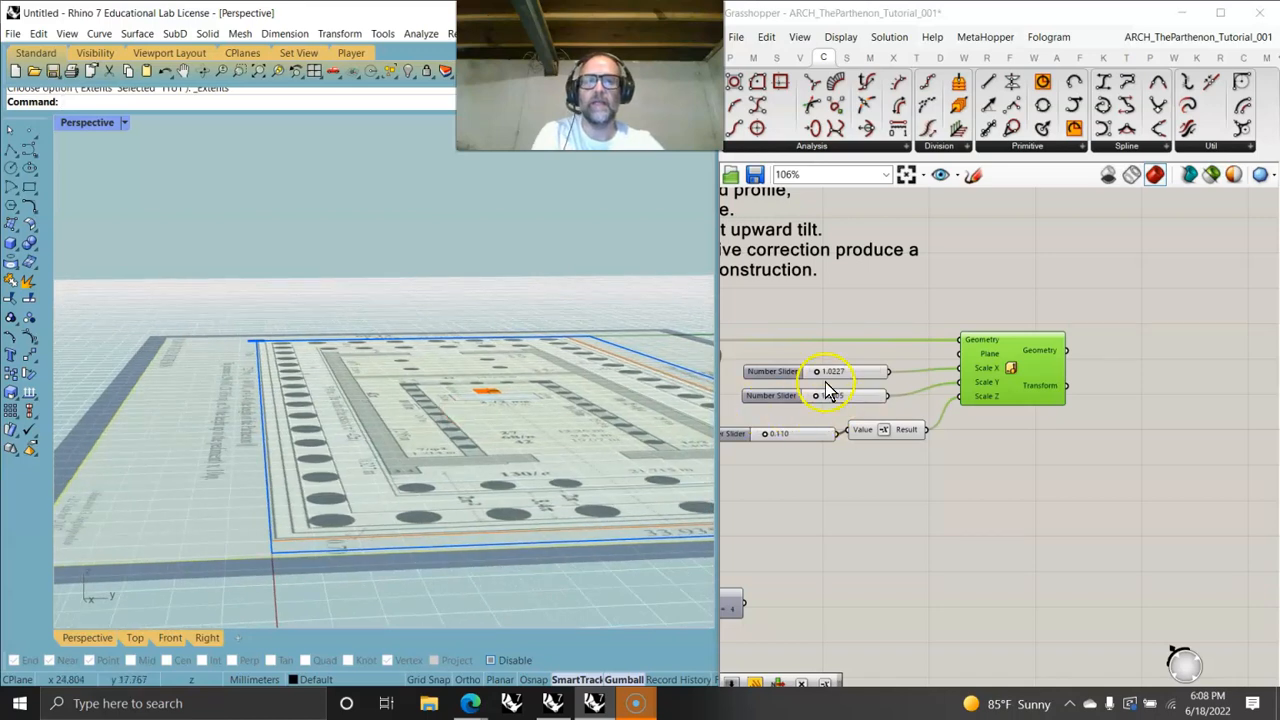
{"action": "left_click_drag", "start_coordinate": [819, 372], "coordinate": [818, 401]}
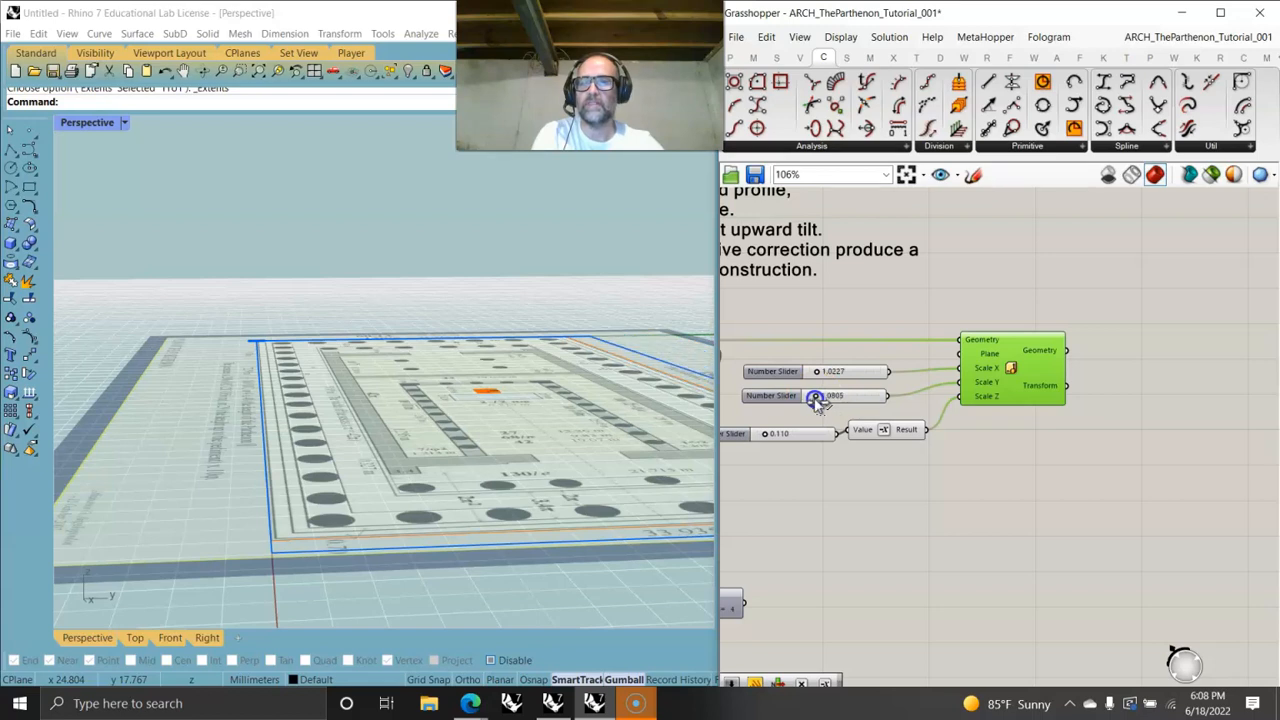
{"action": "right_click_drag", "start_coordinate": [853, 396], "coordinate": [1108, 451]}
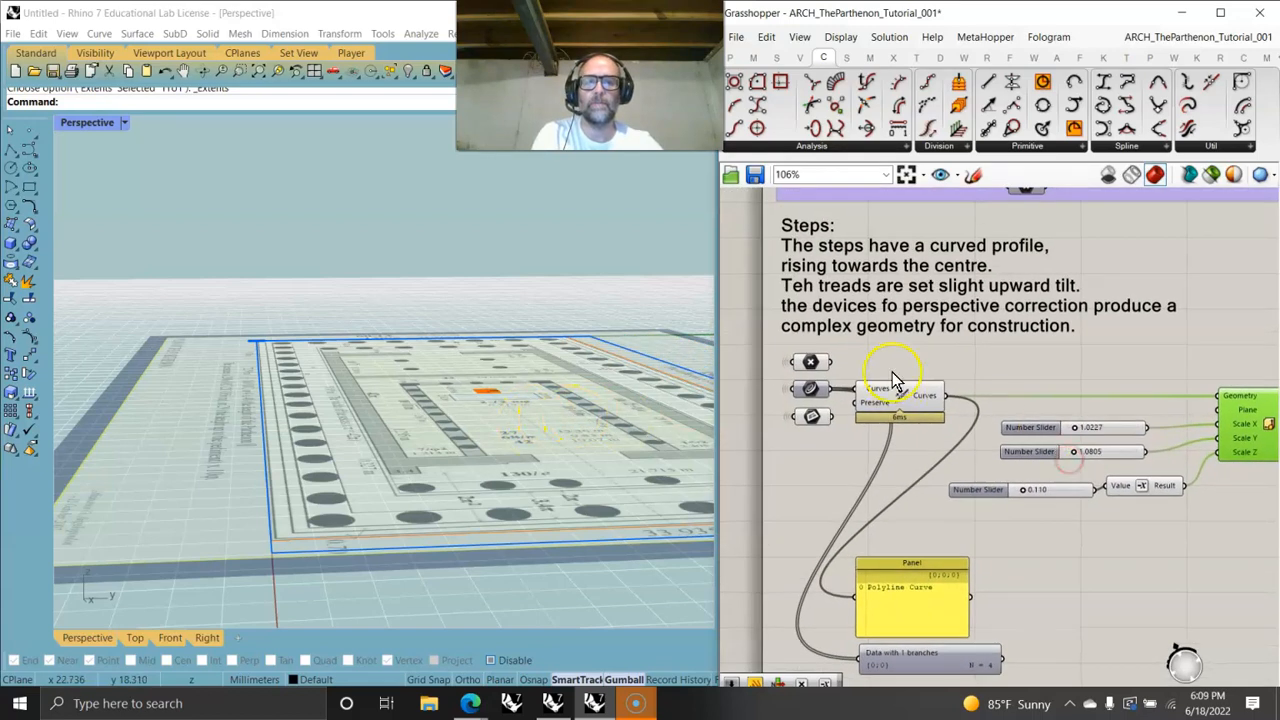
{"action": "left_click_drag", "start_coordinate": [832, 364], "coordinate": [1220, 418]}
{"action": "mouse_move", "coordinate": [420, 440]}
{"action": "right_mouse_down"}
{"action": "mouse_move", "coordinate": [505, 516]}
{"action": "mouse_move", "coordinate": [540, 492]}
{"action": "mouse_move", "coordinate": [439, 424]}
{"action": "right_mouse_up"}
{"action": "scroll", "coordinate": [533, 458], "scroll_direction": "down", "scroll_amount": 5}
{"action": "right_click_drag", "start_coordinate": [1020, 530], "coordinate": [1005, 519]}
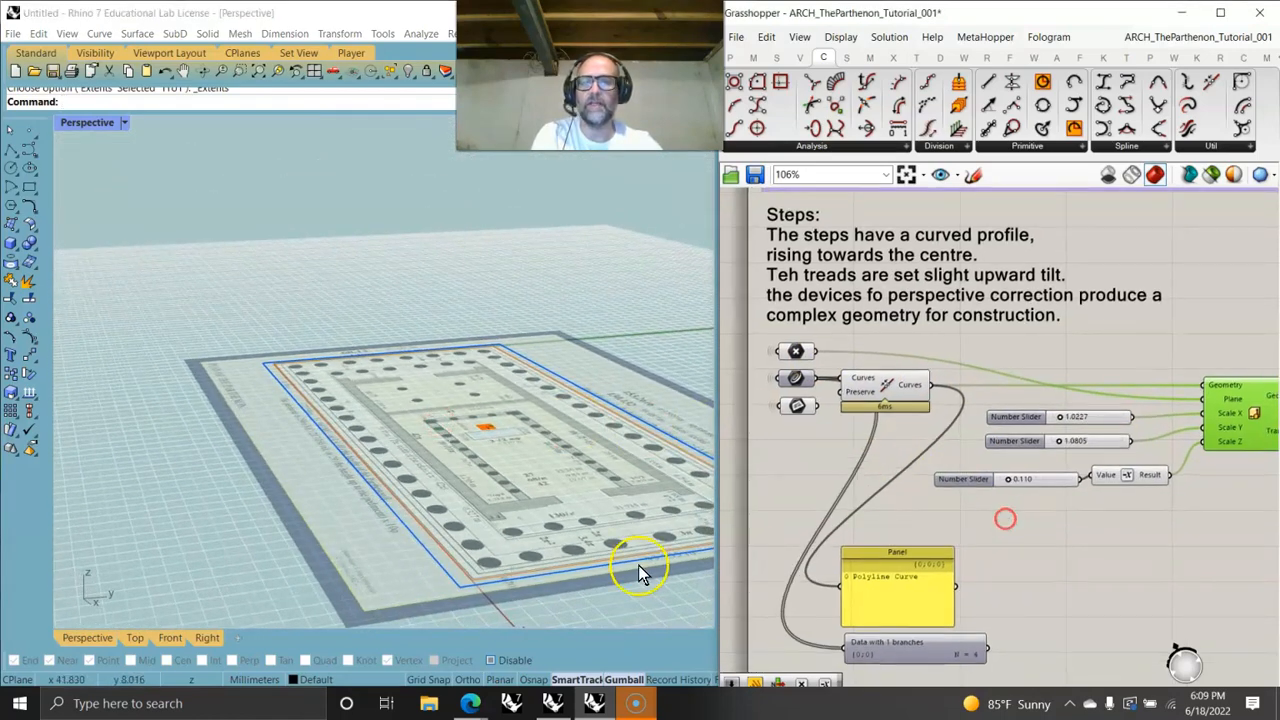
- Set the Scale Z slider to about 0.157
{"action": "double_click", "coordinate": [92, 123]}
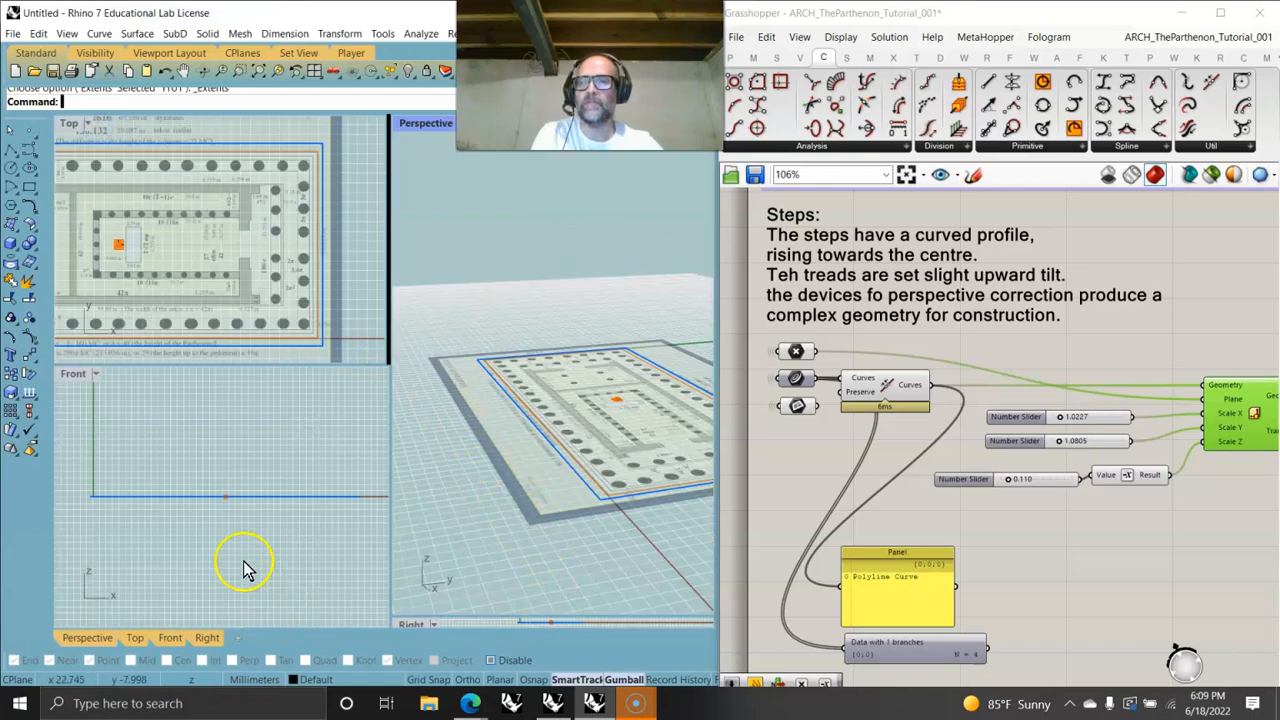
{"action": "scroll", "coordinate": [231, 508], "scroll_direction": "up", "scroll_amount": 5}
{"action": "scroll", "coordinate": [231, 503], "scroll_direction": "down", "scroll_amount": 5}
{"action": "scroll", "coordinate": [231, 508], "scroll_direction": "down", "scroll_amount": 1}
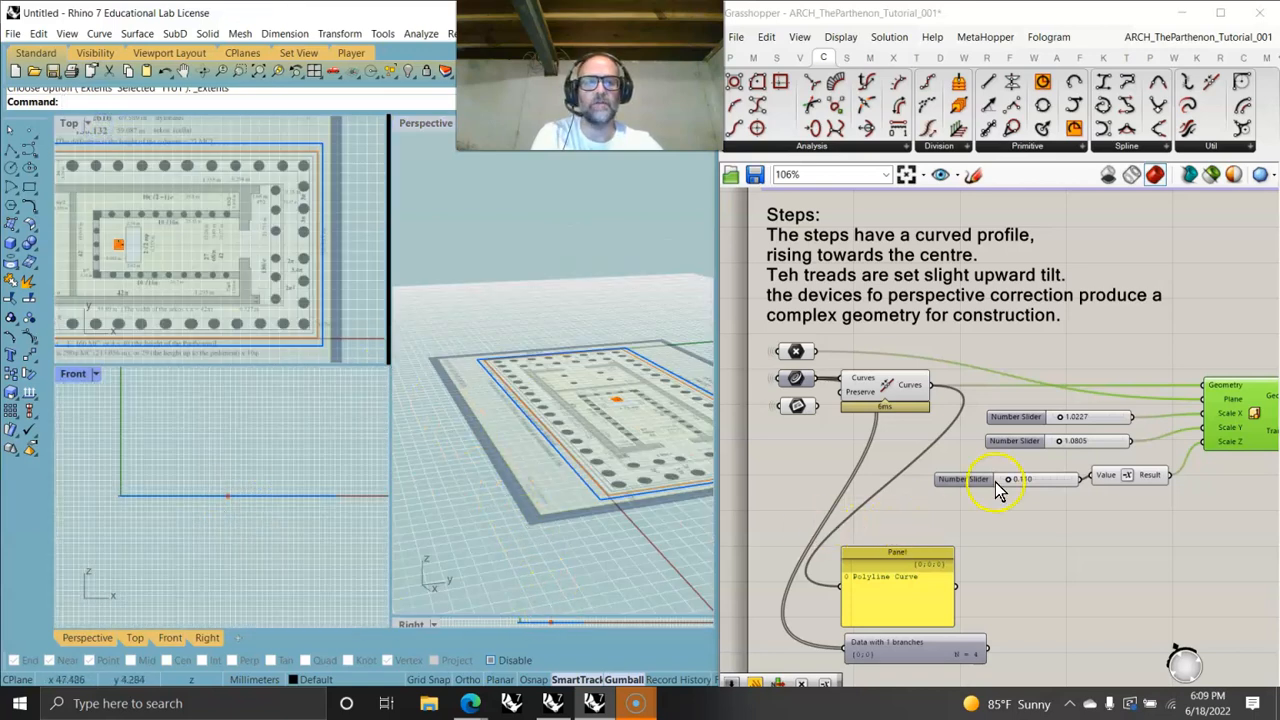
{"action": "left_click_drag", "start_coordinate": [1010, 481], "coordinate": [1033, 481]}
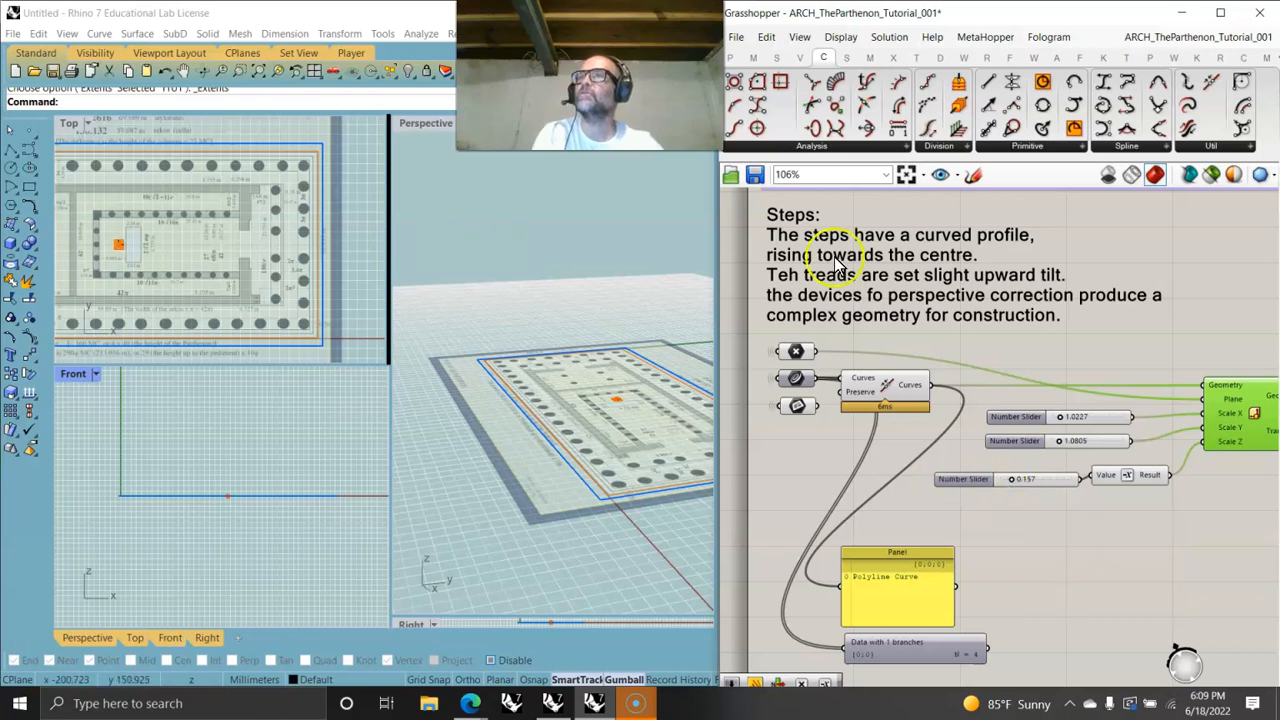
- Add a Move component and connect the scaled geometry to its Geometry input
{"action": "key", "text": "alt+Tab"}
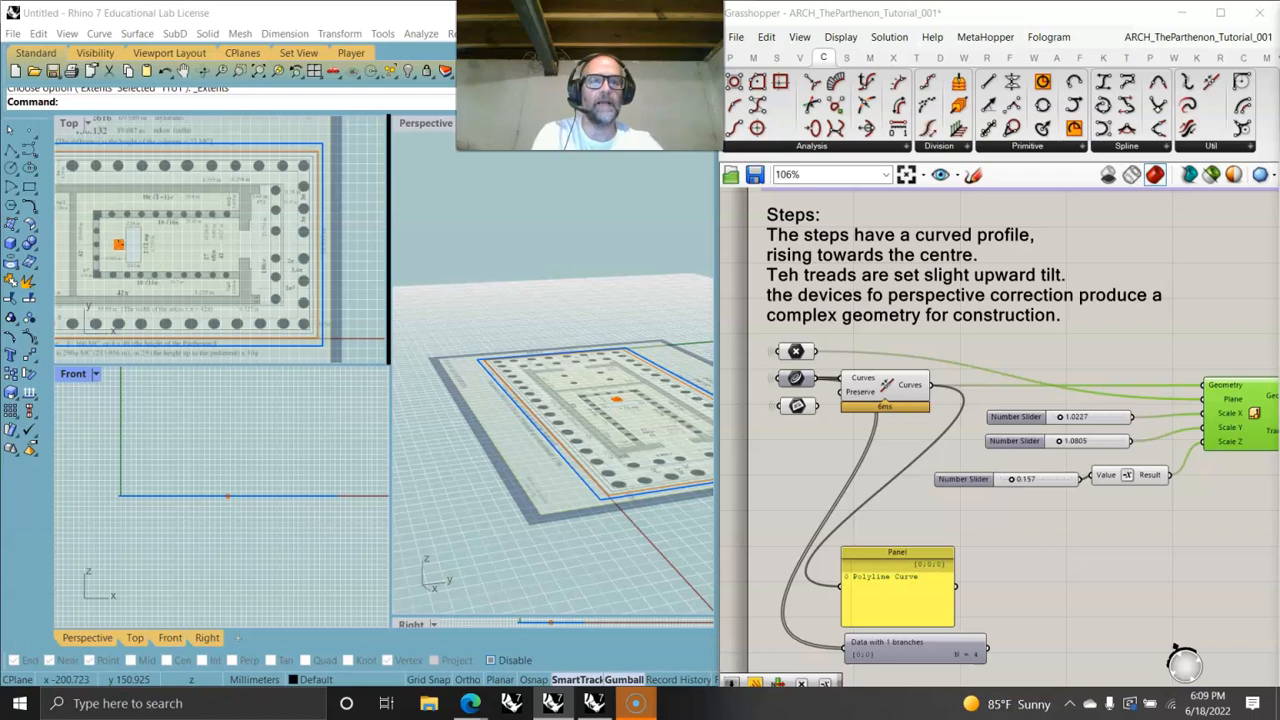
{"action": "left_click_drag", "start_coordinate": [1180, 474], "coordinate": [1257, 423]}
{"action": "right_click_drag", "start_coordinate": [720, 491], "coordinate": [586, 432]}
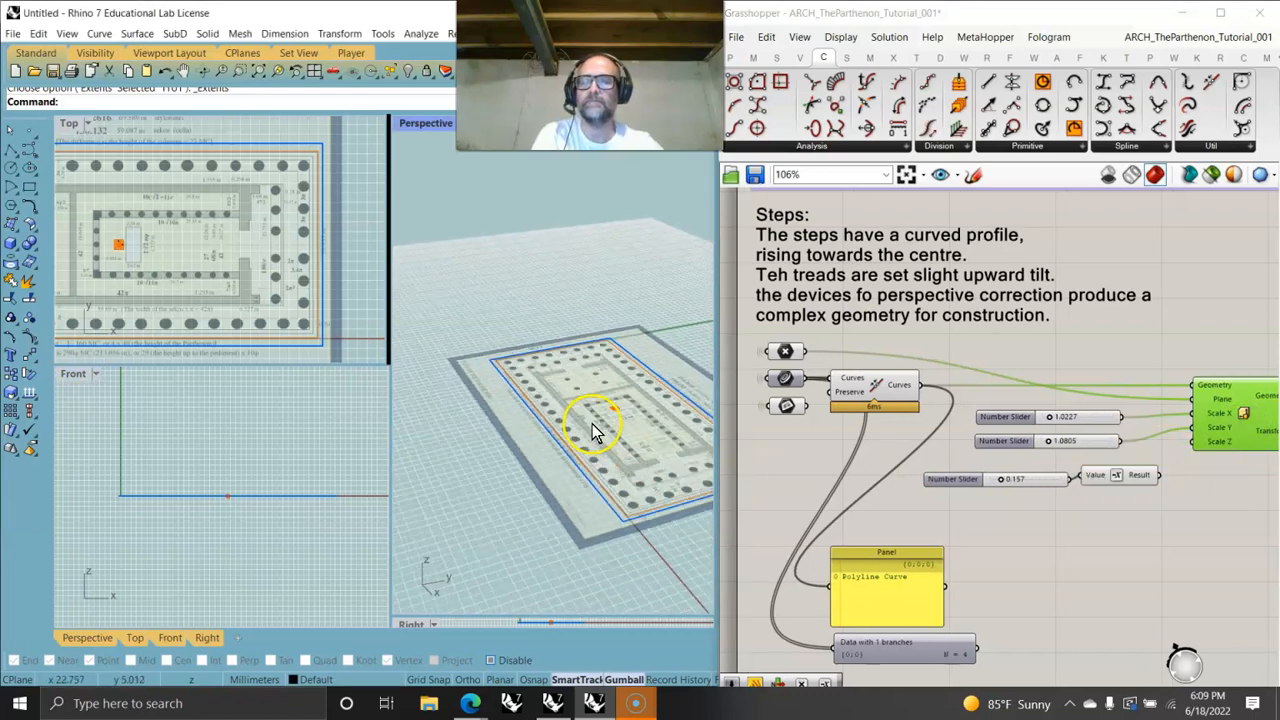
{"action": "right_click_drag", "start_coordinate": [1116, 478], "coordinate": [1006, 451]}
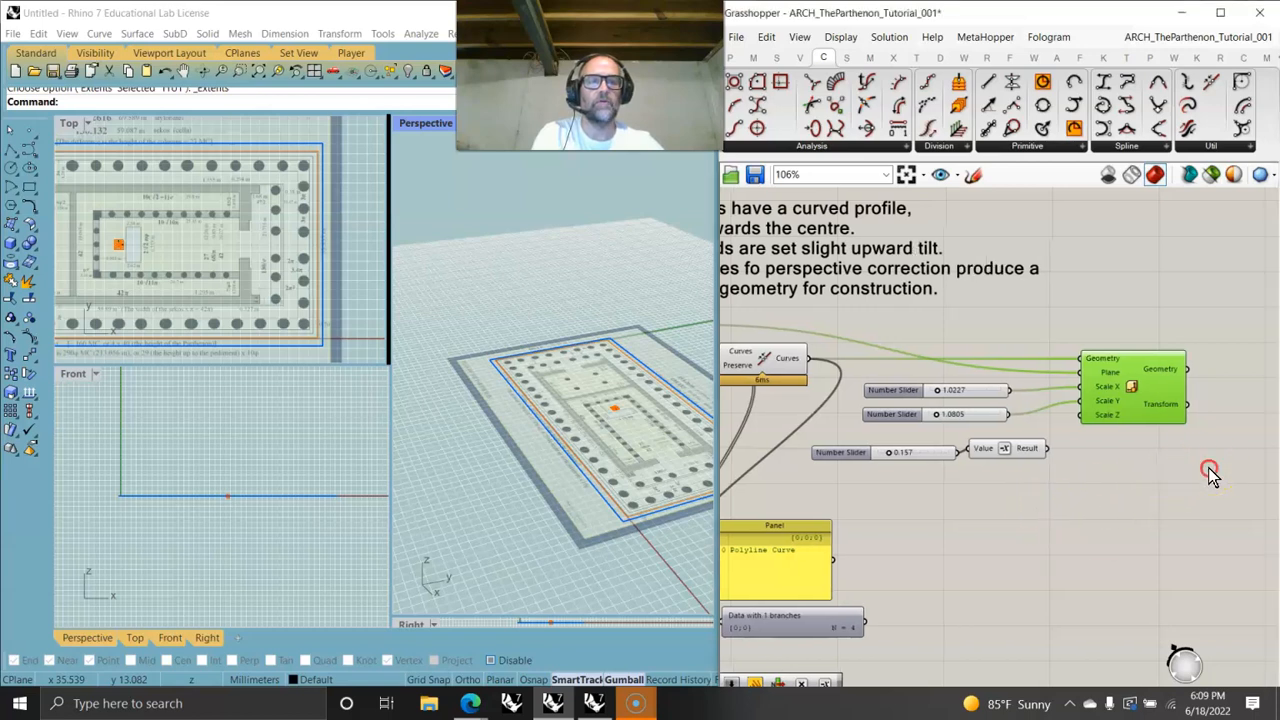
{"action": "right_click_drag", "start_coordinate": [1208, 474], "coordinate": [962, 505]}
{"action": "left_click", "coordinate": [777, 486]}
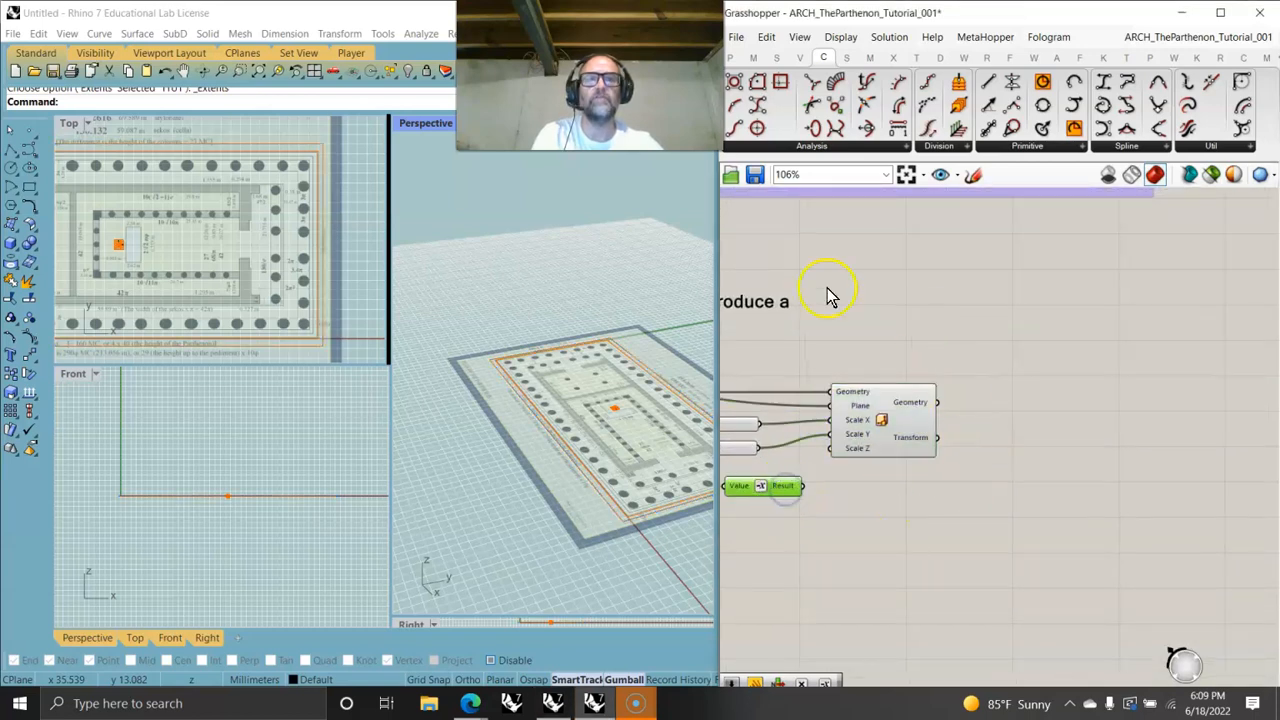
{"action": "left_click", "coordinate": [913, 60]}
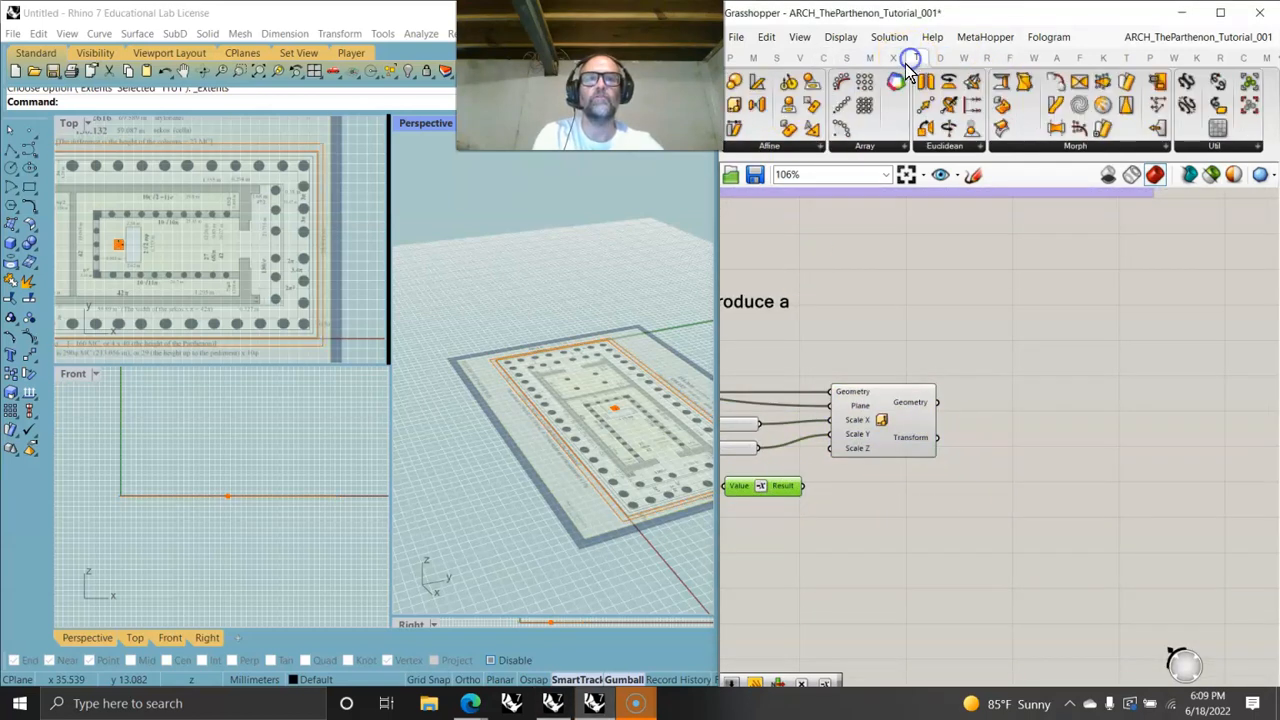
{"action": "left_click_drag", "start_coordinate": [922, 104], "coordinate": [1068, 468]}
{"action": "left_click_drag", "start_coordinate": [940, 392], "coordinate": [1006, 446]}
{"action": "left_click_drag", "start_coordinate": [935, 402], "coordinate": [1013, 452]}
- Add a Unit Z vector driven by the negated slider value and connect it to the Move component's Motion input
{"action": "left_click_drag", "start_coordinate": [801, 485], "coordinate": [1036, 472]}
{"action": "right_click_drag", "start_coordinate": [868, 522], "coordinate": [1055, 483]}
{"action": "double_click", "coordinate": [1050, 477]}
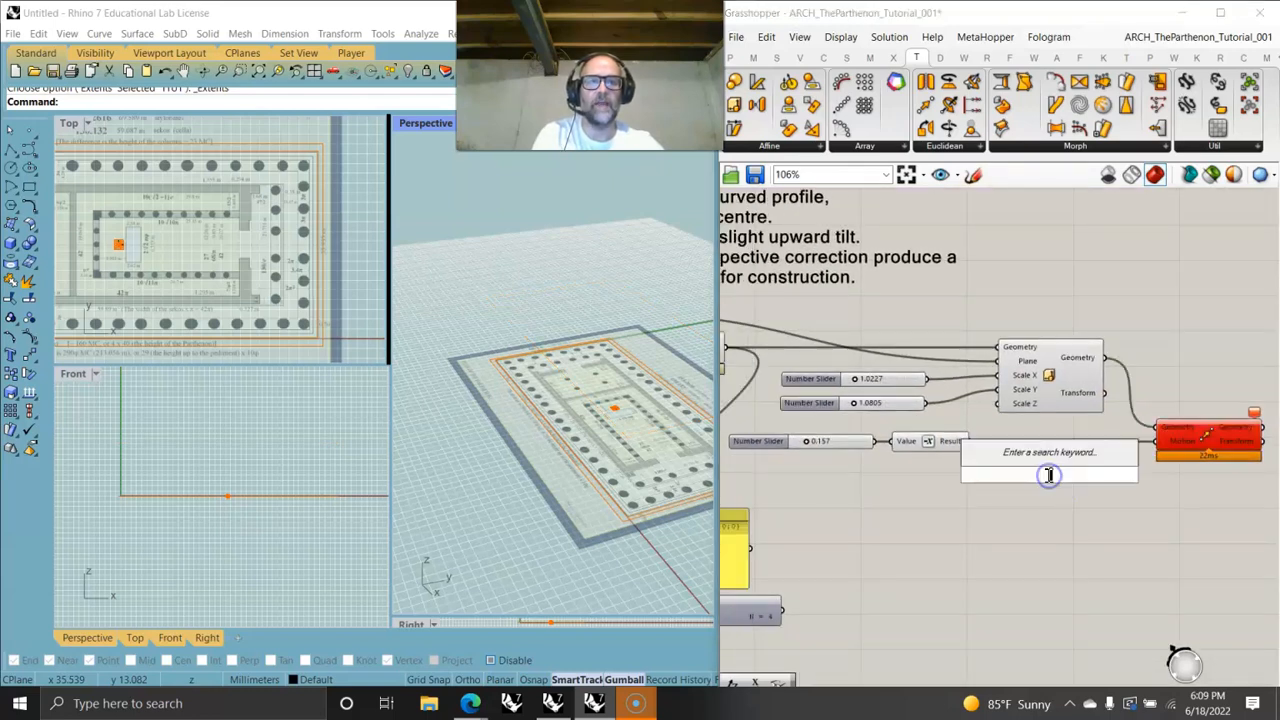
{"action": "type", "text": "unit z"}
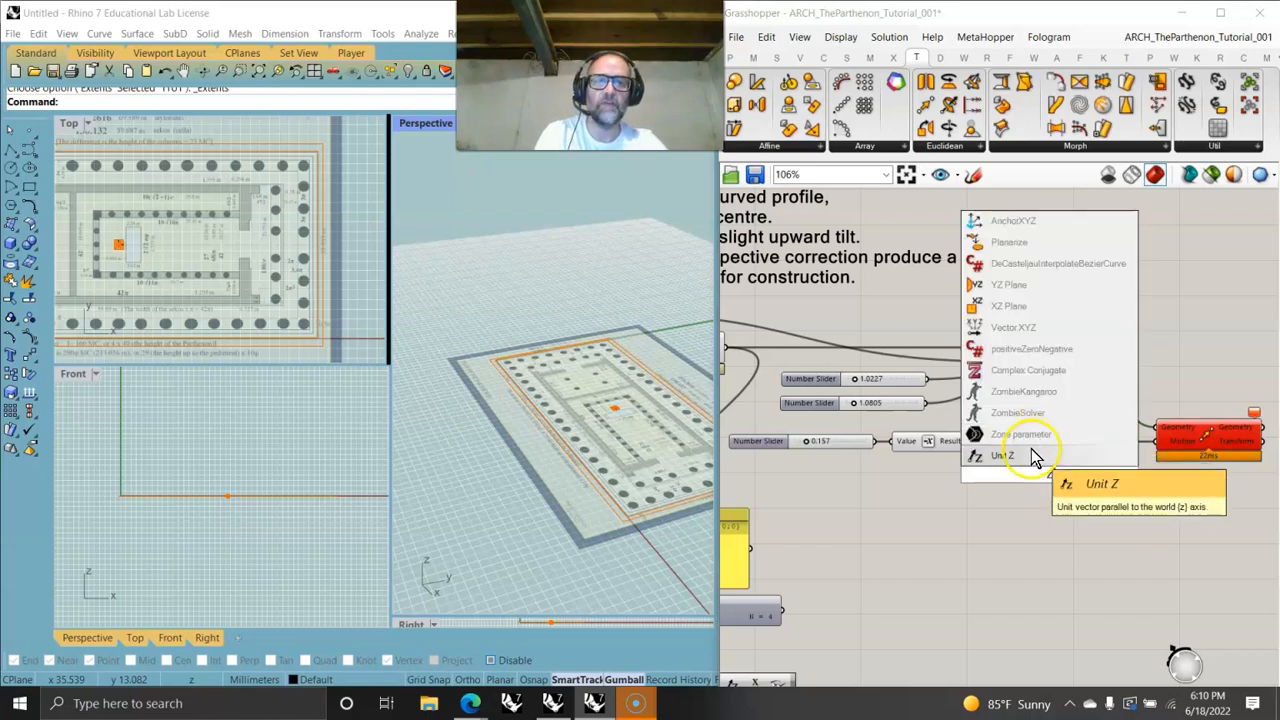
{"action": "left_click", "coordinate": [1029, 451]}
{"action": "left_click_drag", "start_coordinate": [983, 472], "coordinate": [1001, 474]}
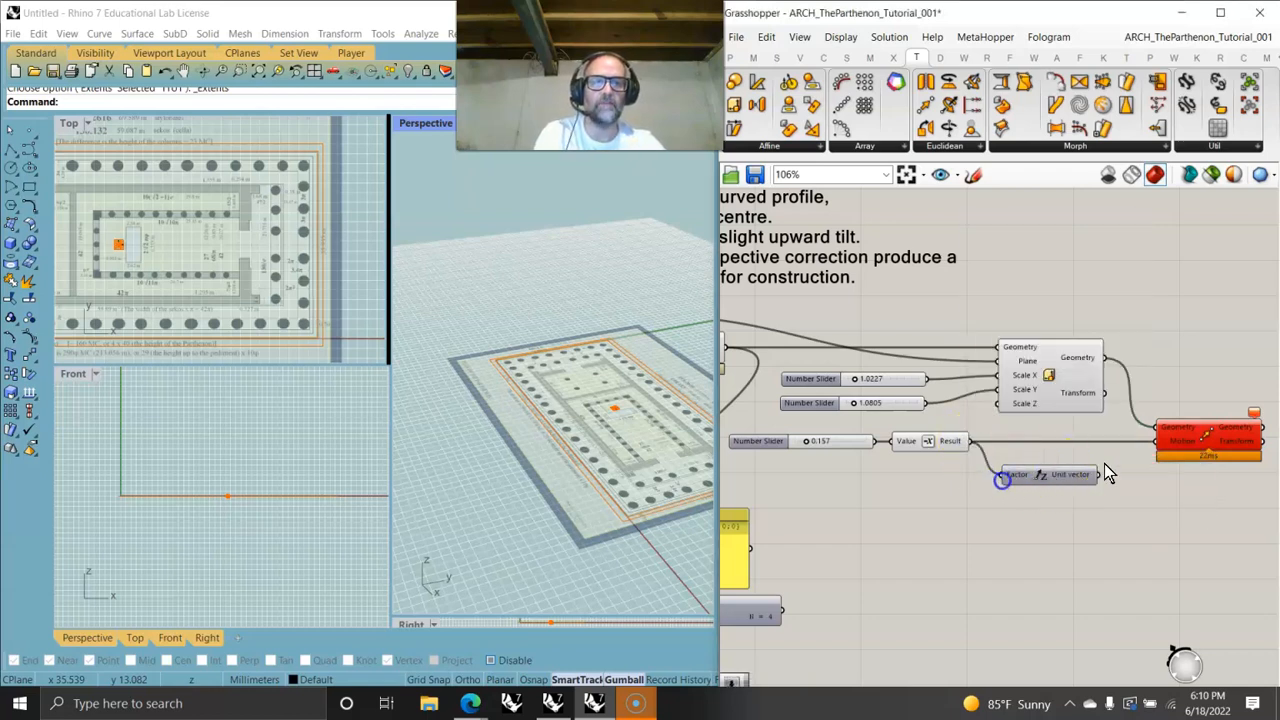
{"action": "left_click_drag", "start_coordinate": [1099, 474], "coordinate": [1080, 450]}
{"action": "left_click", "coordinate": [1183, 436]}
- Set the motion slider to about 0.317 and check the lifted outline in the perspective view
{"action": "right_click_drag", "start_coordinate": [604, 512], "coordinate": [675, 432]}
{"action": "right_click_drag", "start_coordinate": [812, 514], "coordinate": [881, 516]}
{"action": "mouse_move", "coordinate": [878, 447]}
{"action": "left_mouse_down"}
{"action": "mouse_move", "coordinate": [902, 446]}
{"action": "mouse_move", "coordinate": [889, 446]}
{"action": "left_mouse_up"}
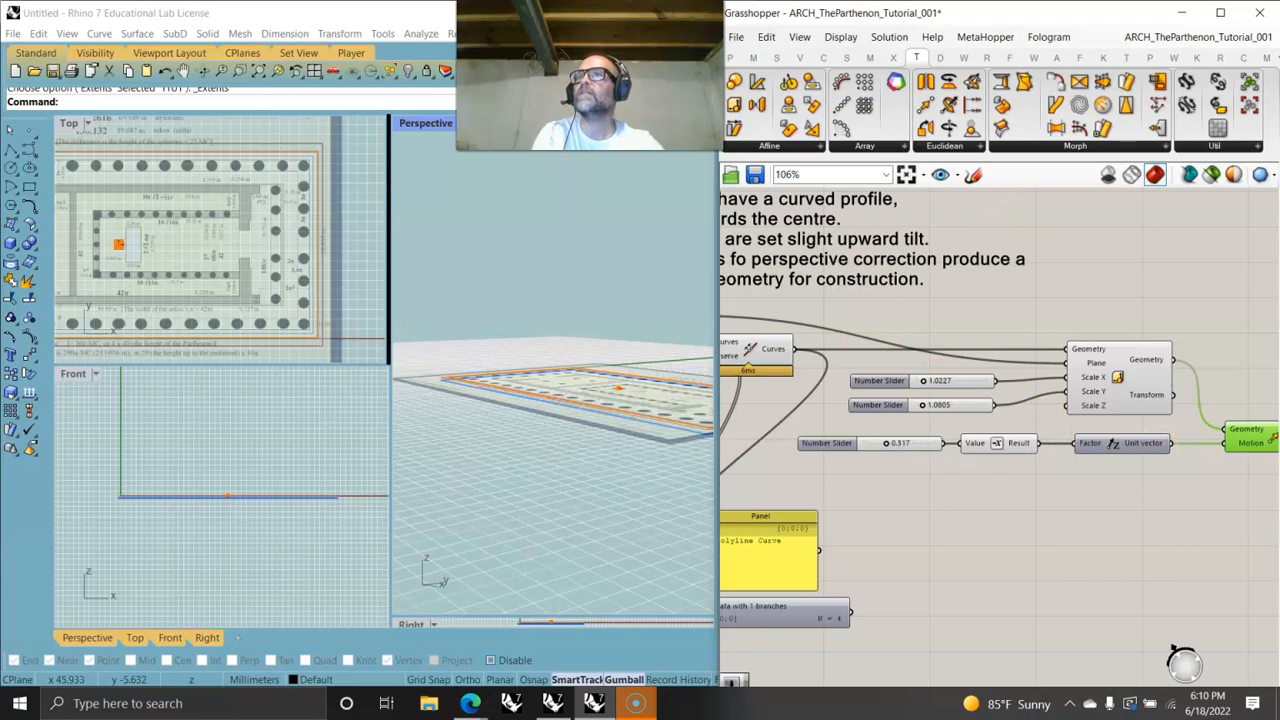
{"action": "left_click", "coordinate": [560, 300]}
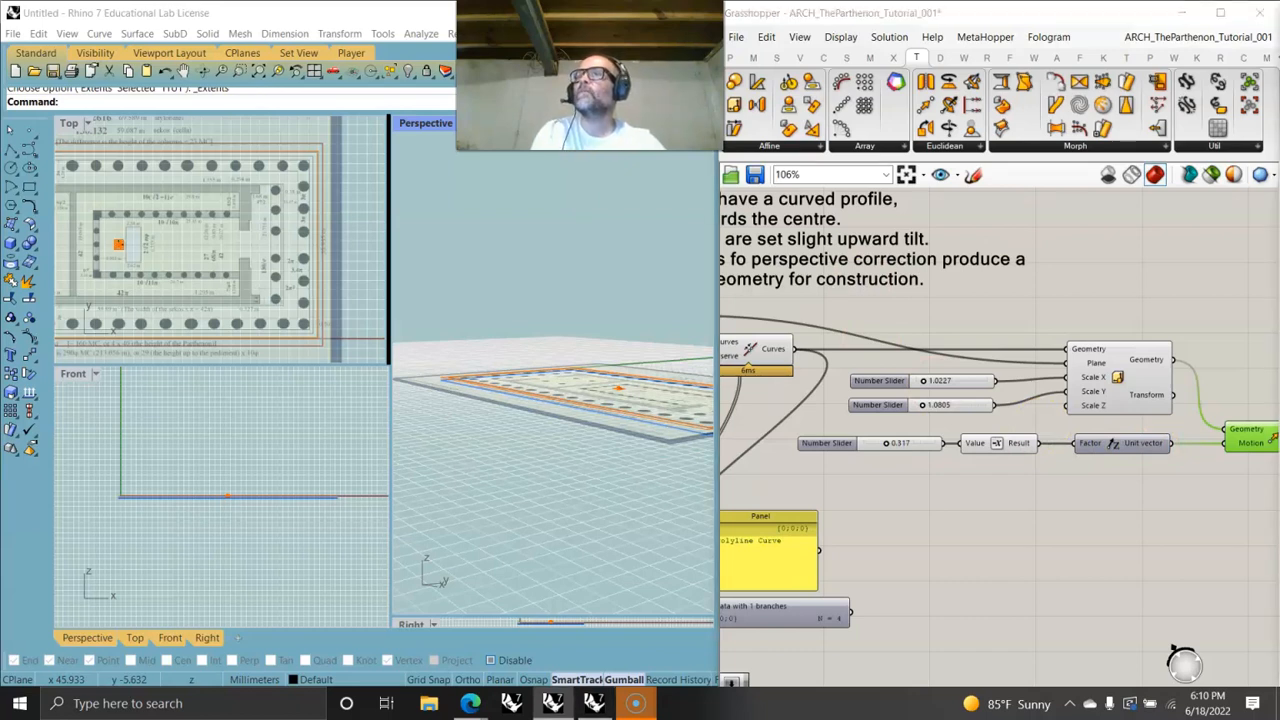
{"action": "mouse_move", "coordinate": [643, 457]}
{"action": "right_mouse_down"}
{"action": "mouse_move", "coordinate": [634, 491]}
{"action": "mouse_move", "coordinate": [643, 474]}
{"action": "right_mouse_up"}
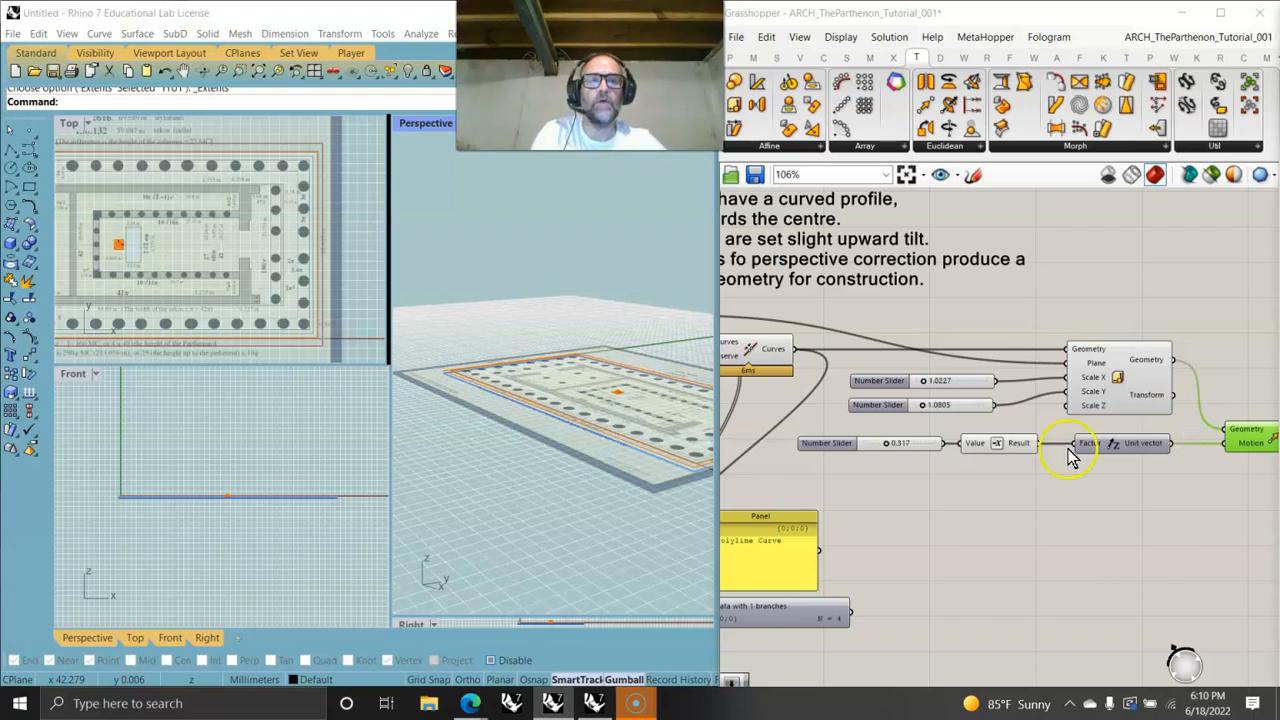
- Add two Range components whose domains come from the Scale X and Scale Y sliders
{"action": "left_click", "coordinate": [978, 519]}
{"action": "right_click_drag", "start_coordinate": [982, 496], "coordinate": [1106, 509]}
{"action": "left_click_drag", "start_coordinate": [1197, 493], "coordinate": [972, 452]}
{"action": "left_click_drag", "start_coordinate": [1063, 466], "coordinate": [1071, 510]}
{"action": "left_click_drag", "start_coordinate": [1041, 441], "coordinate": [1013, 398]}
{"action": "left_click_drag", "start_coordinate": [1050, 408], "coordinate": [851, 434]}
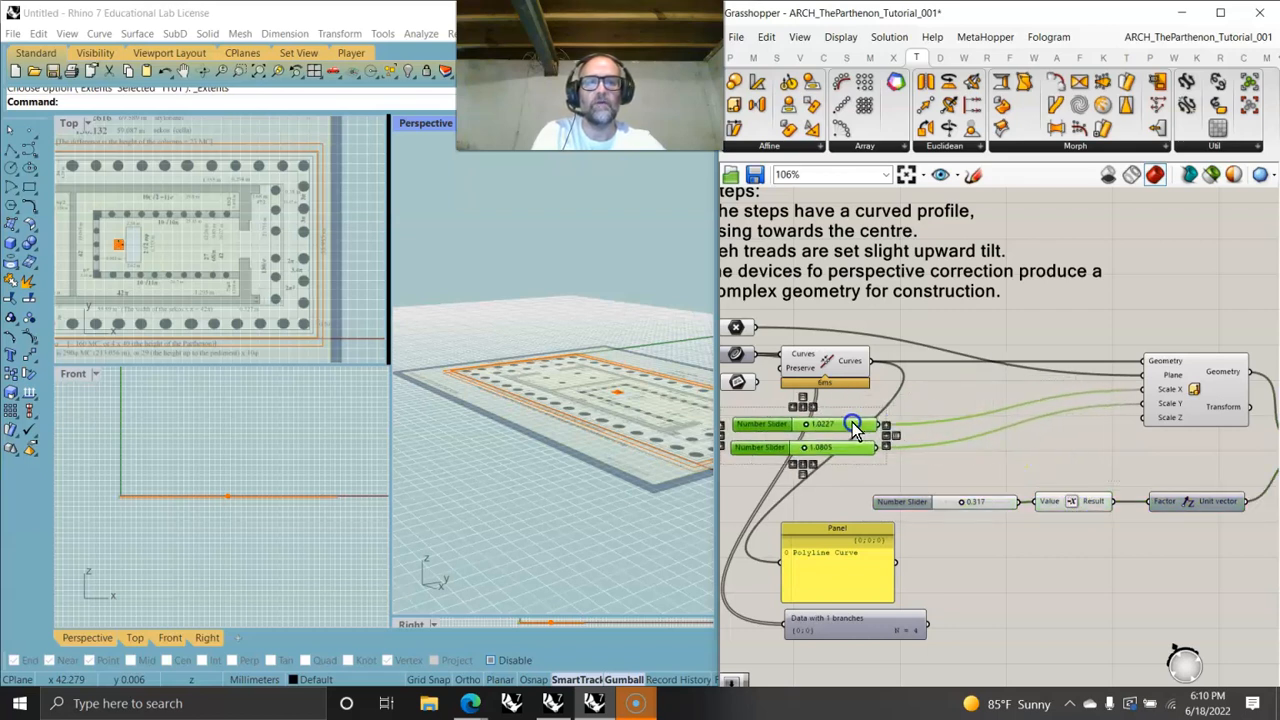
{"action": "double_click", "coordinate": [1036, 443]}
{"action": "type", "text": "range"}
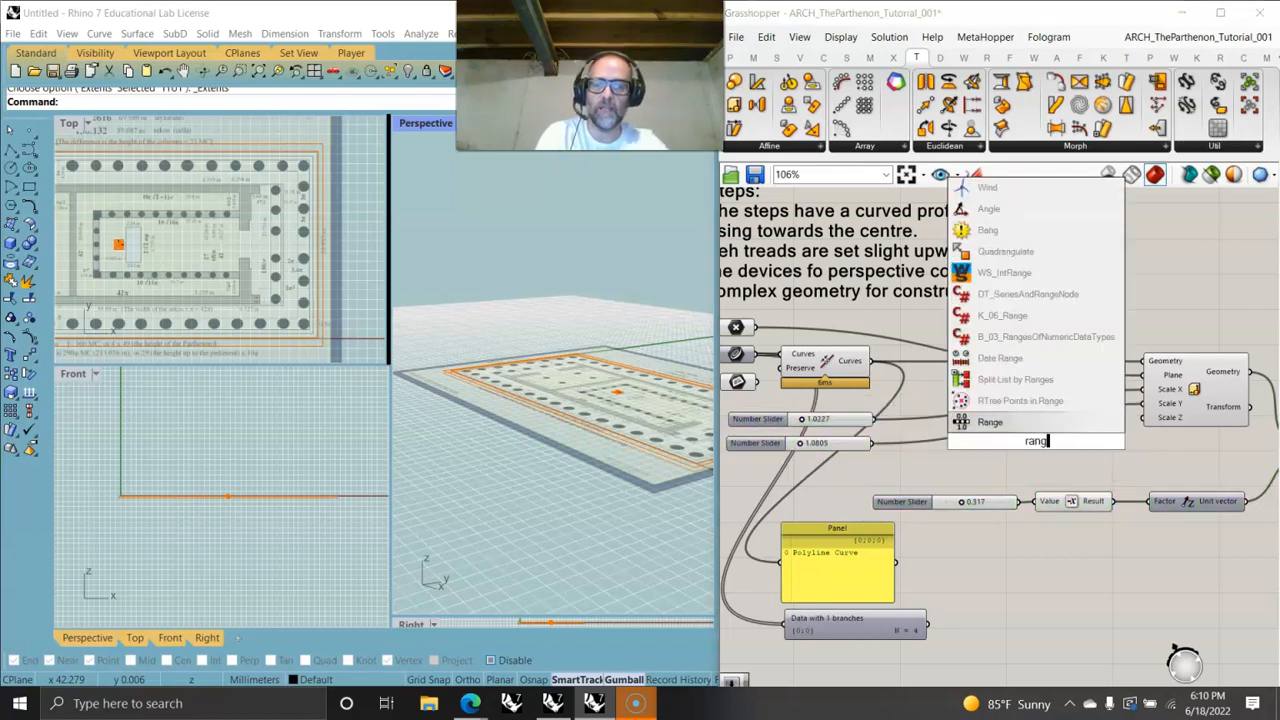
{"action": "left_click", "coordinate": [993, 428]}
{"action": "left_click_drag", "start_coordinate": [1012, 434], "coordinate": [1018, 402]}
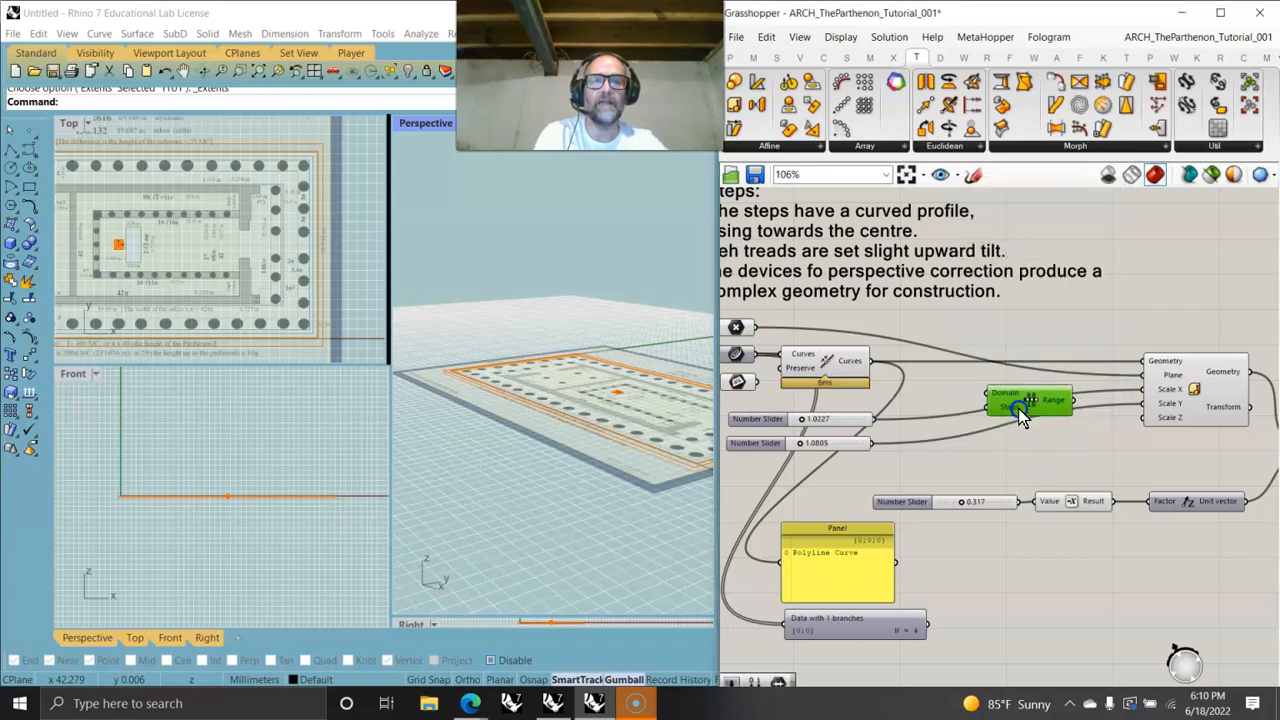
{"action": "left_click_drag", "start_coordinate": [872, 420], "coordinate": [1048, 452]}
{"action": "left_click_drag", "start_coordinate": [872, 443], "coordinate": [1003, 445]}
- Add a panel with 1 as both Ranges' step count and connect the Range outputs to Scale X and Scale Y
{"action": "double_click", "coordinate": [943, 430]}
{"action": "type", "text": "Panel"}
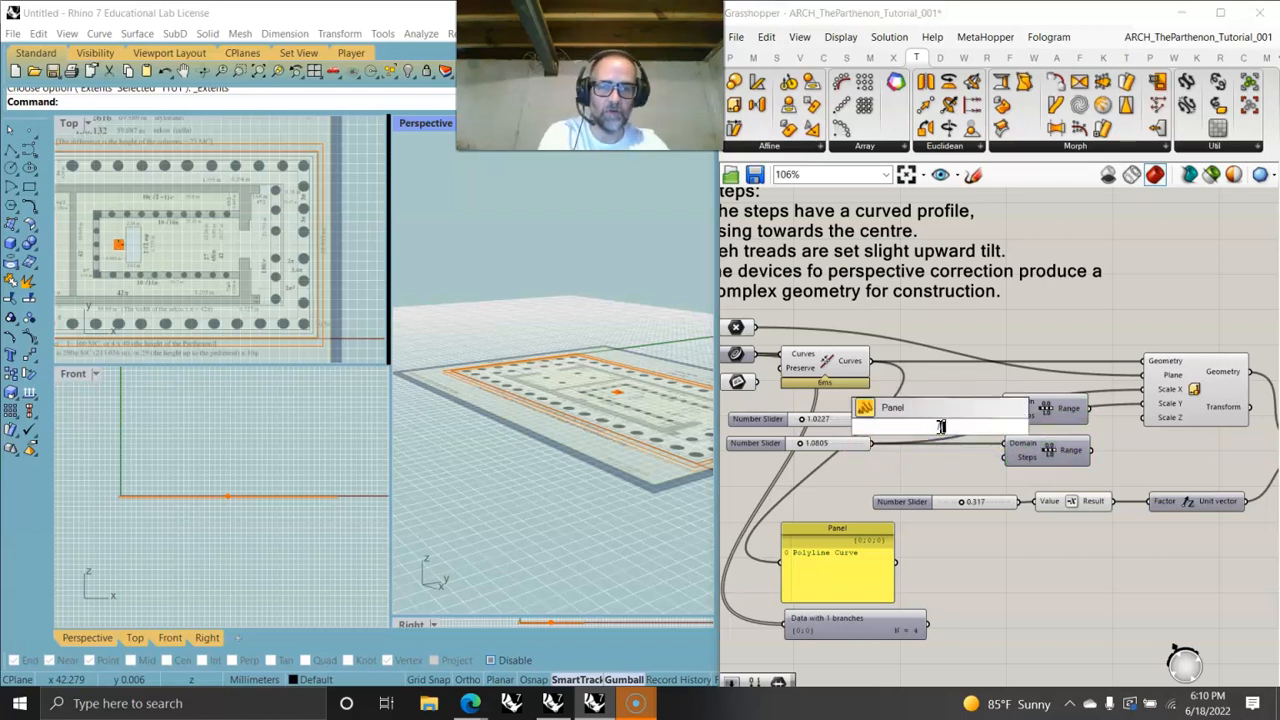
{"action": "key", "text": "Return"}
{"action": "left_click_drag", "start_coordinate": [951, 427], "coordinate": [1002, 456]}
{"action": "mouse_move", "coordinate": [1086, 452]}
{"action": "left_click_drag", "start_coordinate": [1088, 451], "coordinate": [1143, 404]}
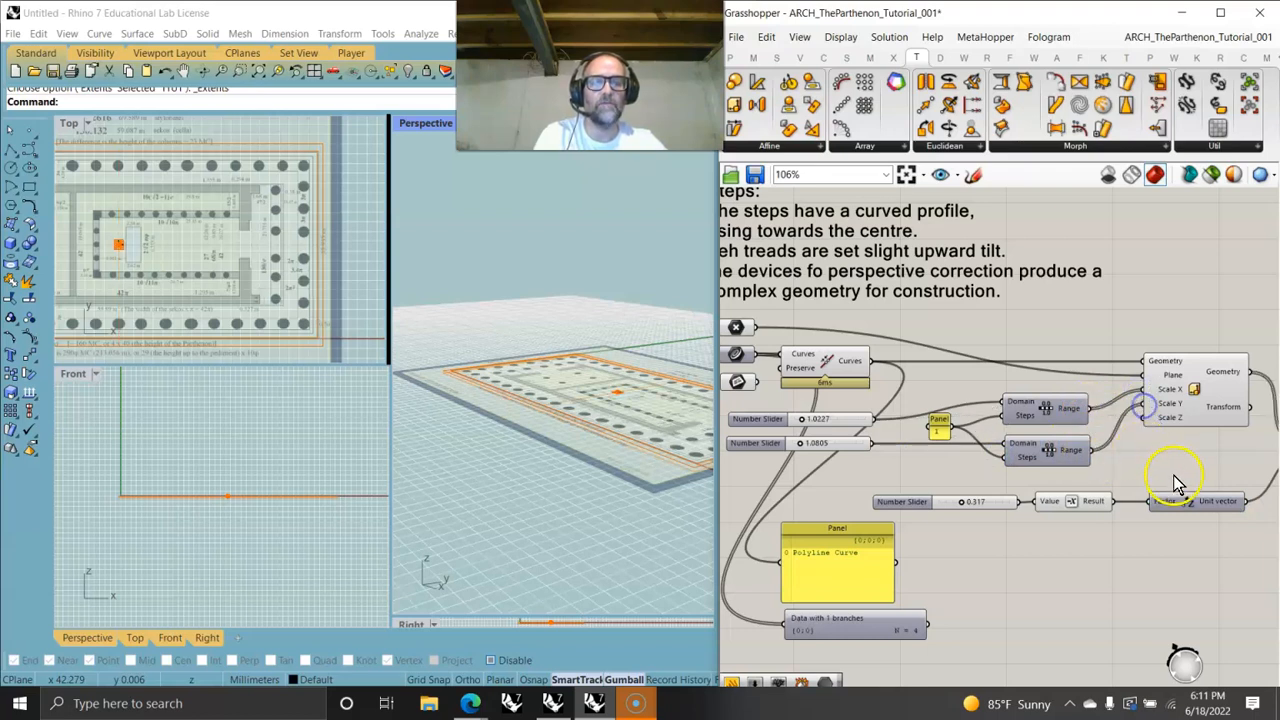
{"action": "right_click_drag", "start_coordinate": [1177, 483], "coordinate": [988, 433]}
{"action": "left_click", "coordinate": [1176, 410]}
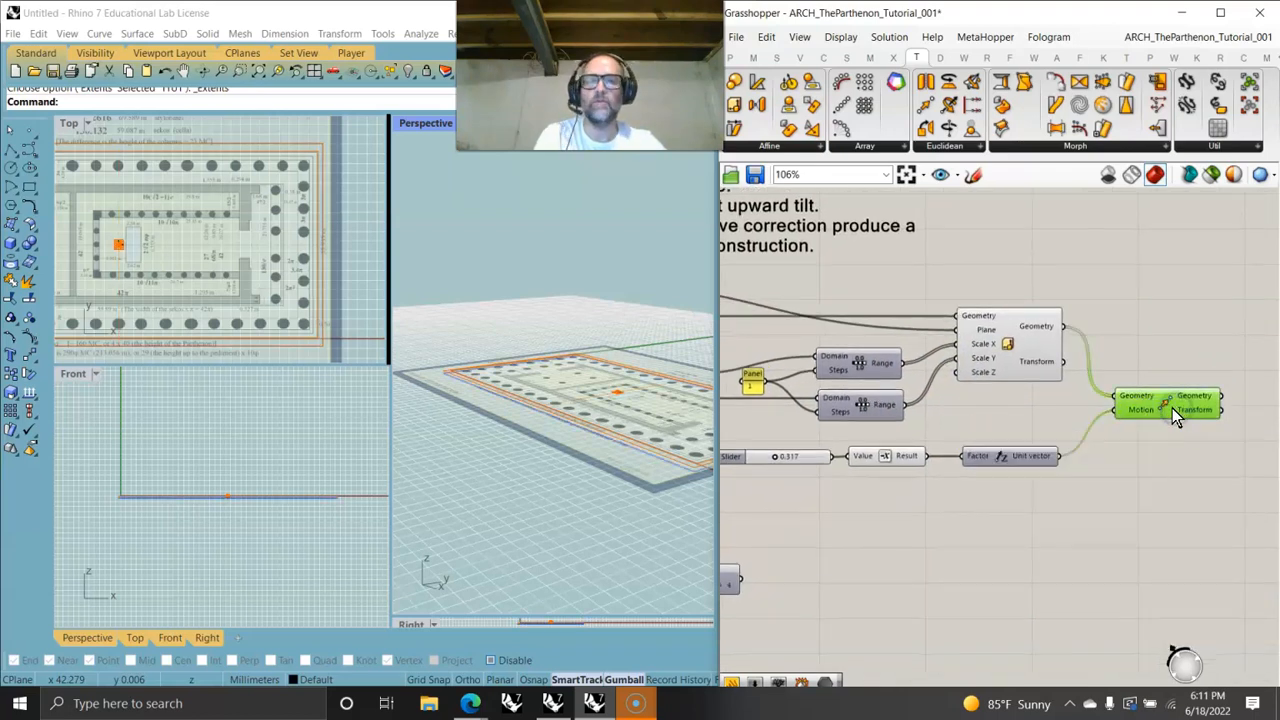
- Inspect the scaled and moved stylobate outlines closely in the perspective view
{"action": "right_click_drag", "start_coordinate": [671, 442], "coordinate": [548, 512]}
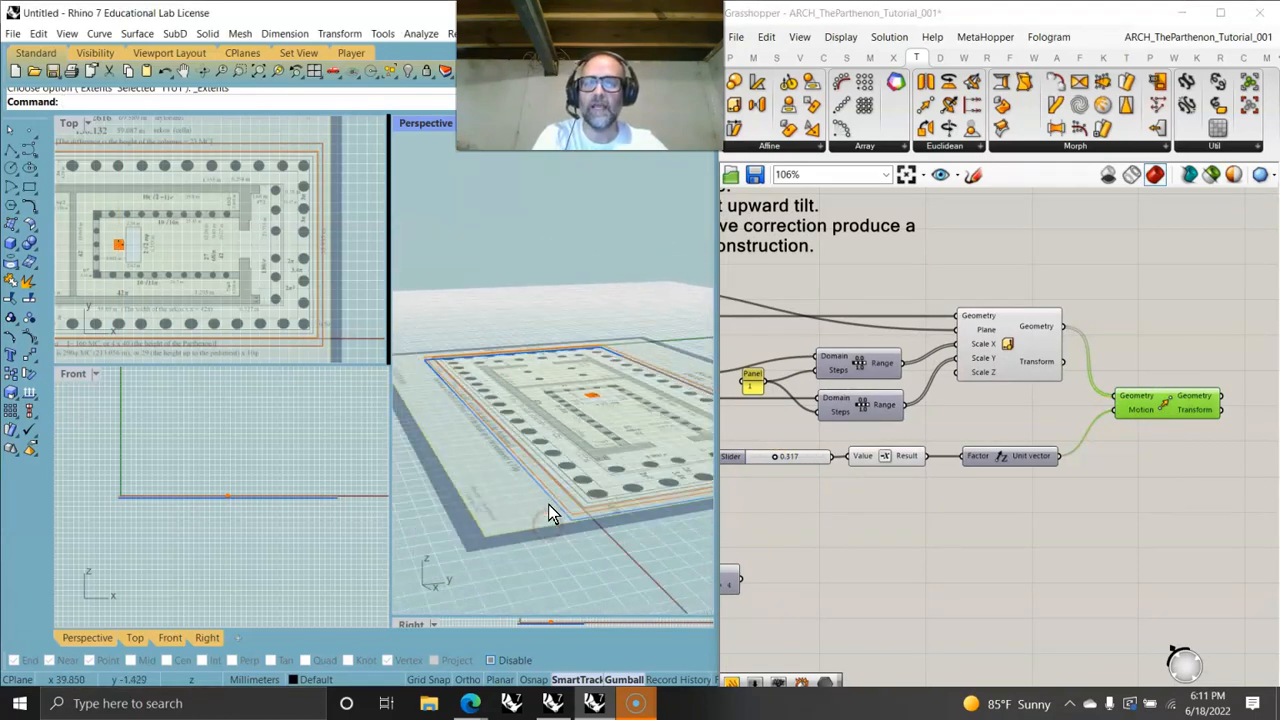
{"action": "left_click", "coordinate": [1040, 358]}
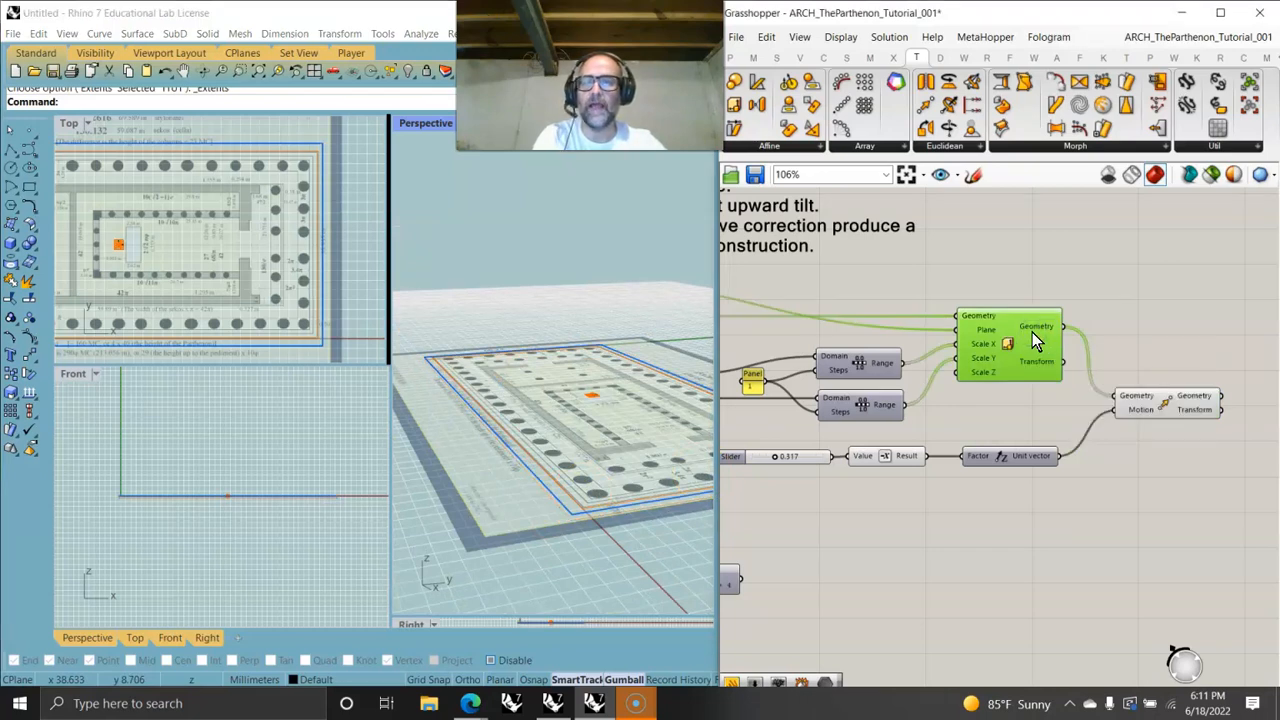
{"action": "left_click", "coordinate": [1140, 402]}
{"action": "right_click_drag", "start_coordinate": [428, 591], "coordinate": [572, 530]}
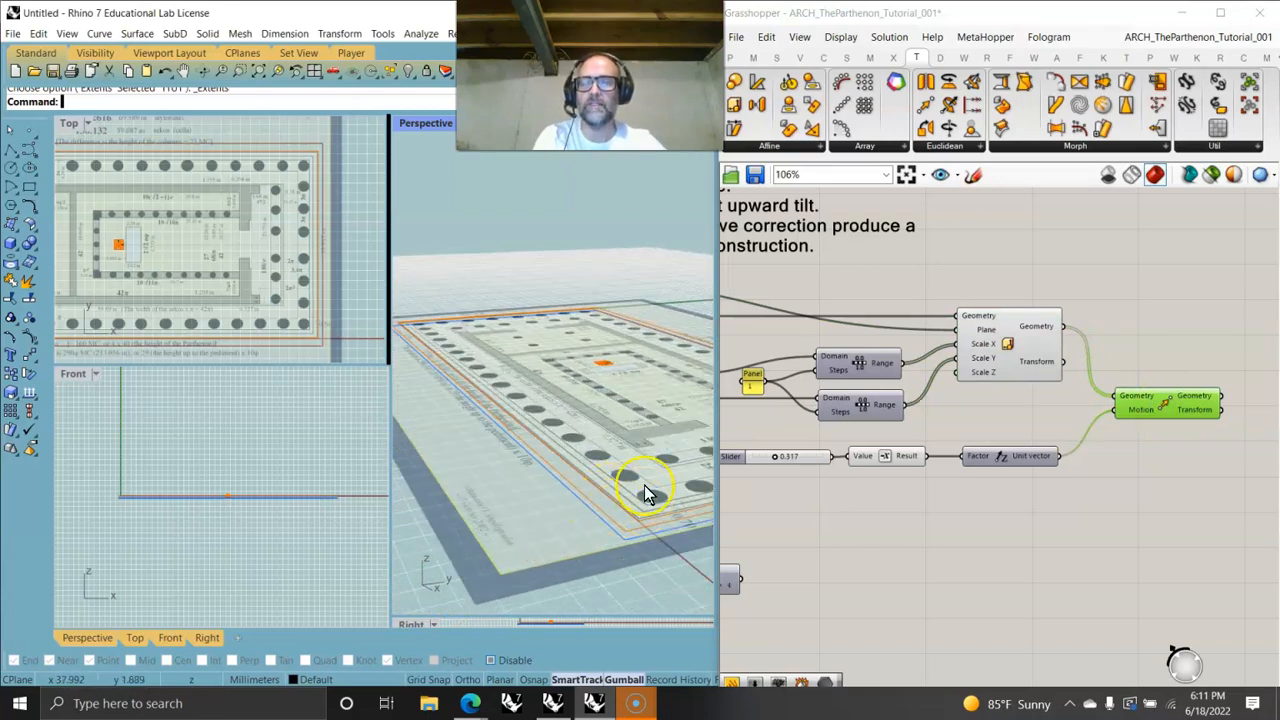
{"action": "scroll", "coordinate": [630, 545], "scroll_direction": "up", "scroll_amount": 3}
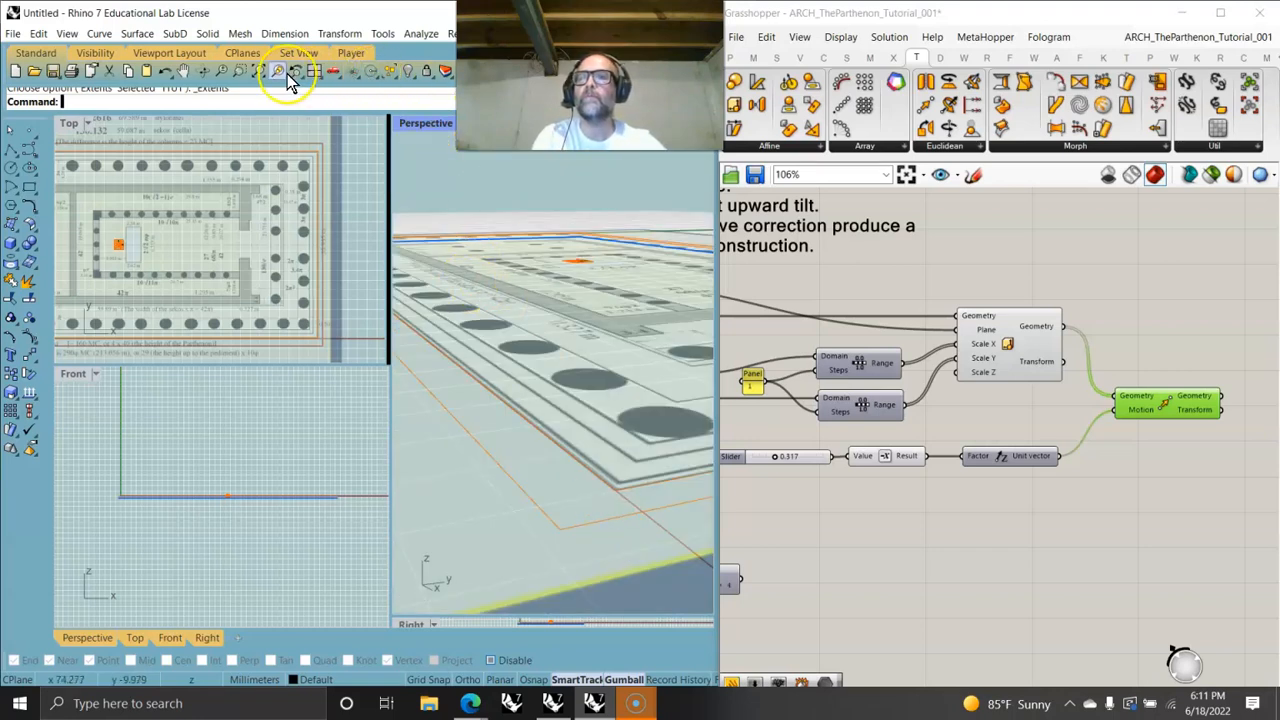
{"action": "left_click", "coordinate": [251, 80]}
{"action": "left_click_drag", "start_coordinate": [479, 309], "coordinate": [666, 517]}
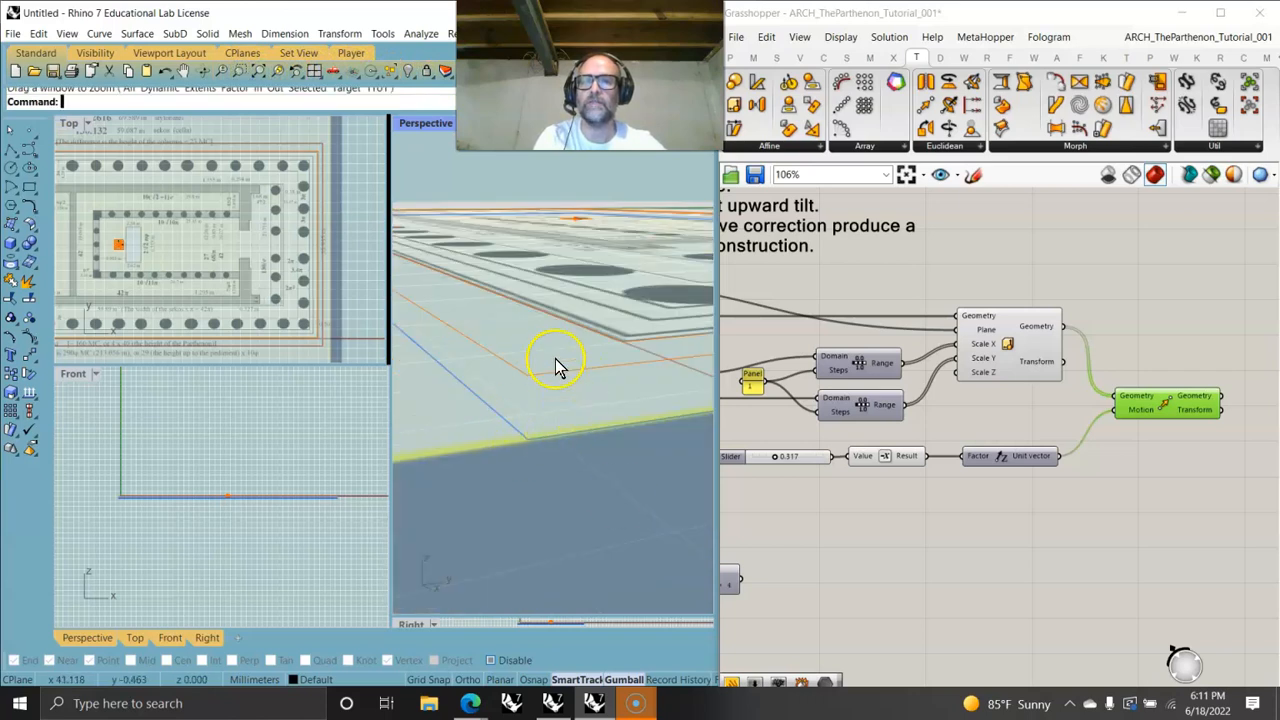
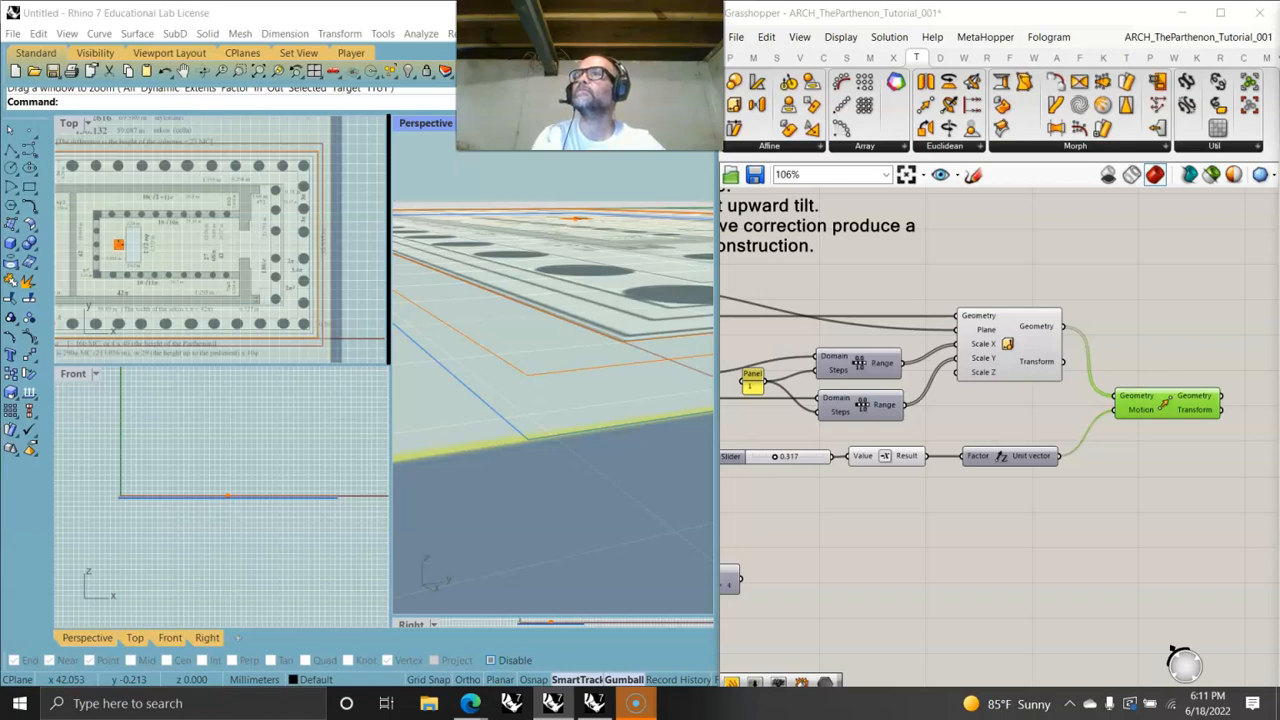
- Add a Cull Index component and feed the scaled stylobate geometry into its list input
{"action": "right_click", "coordinate": [1211, 478]}
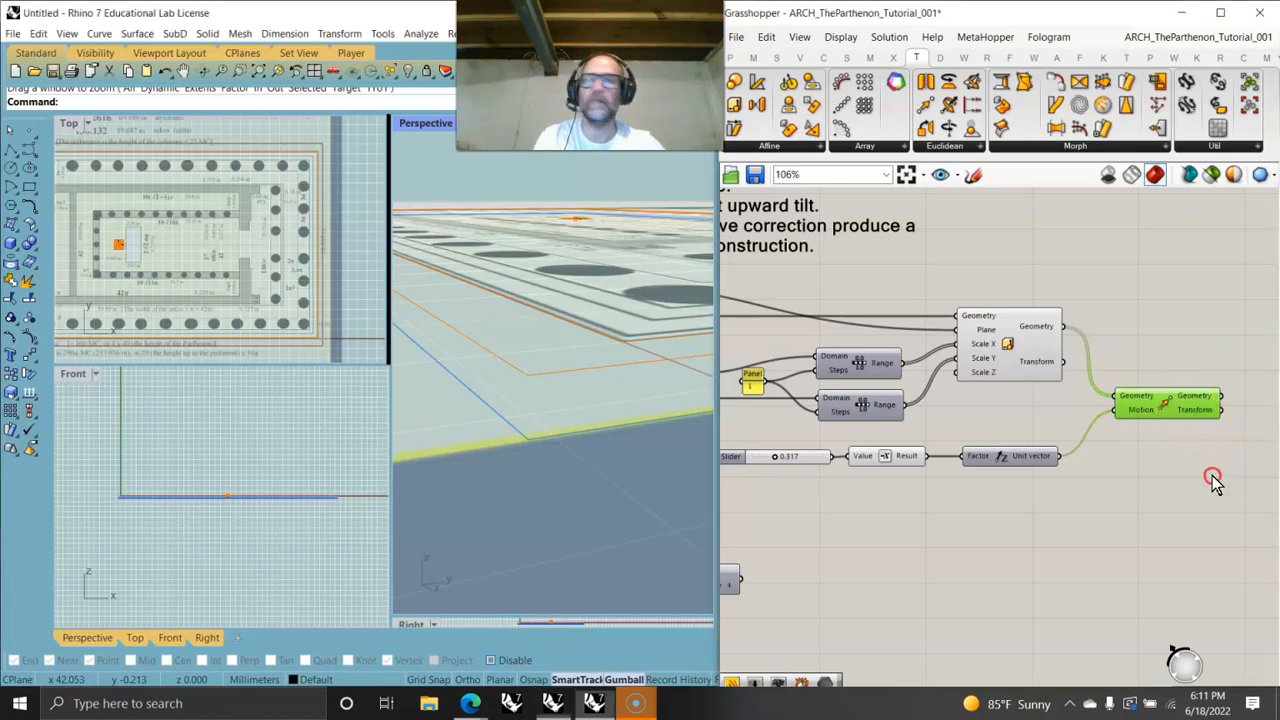
{"action": "left_click_drag", "start_coordinate": [1191, 396], "coordinate": [1156, 419]}
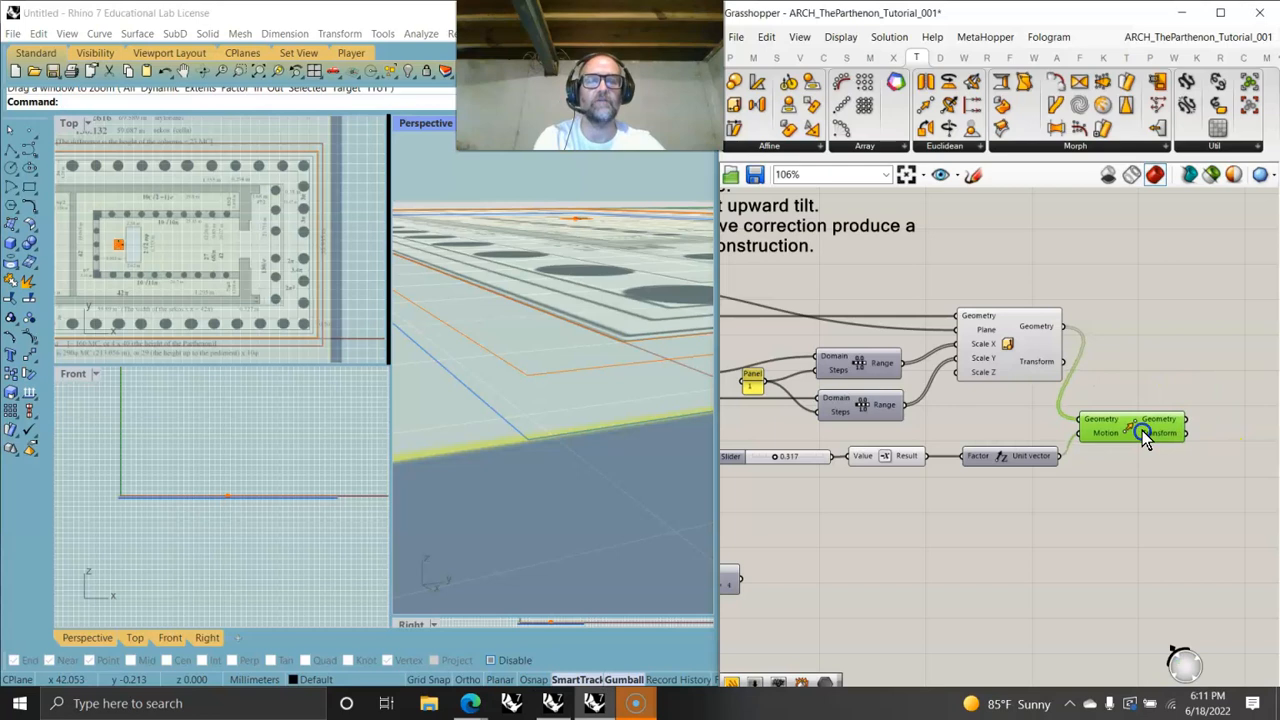
{"action": "left_click", "coordinate": [776, 57]}
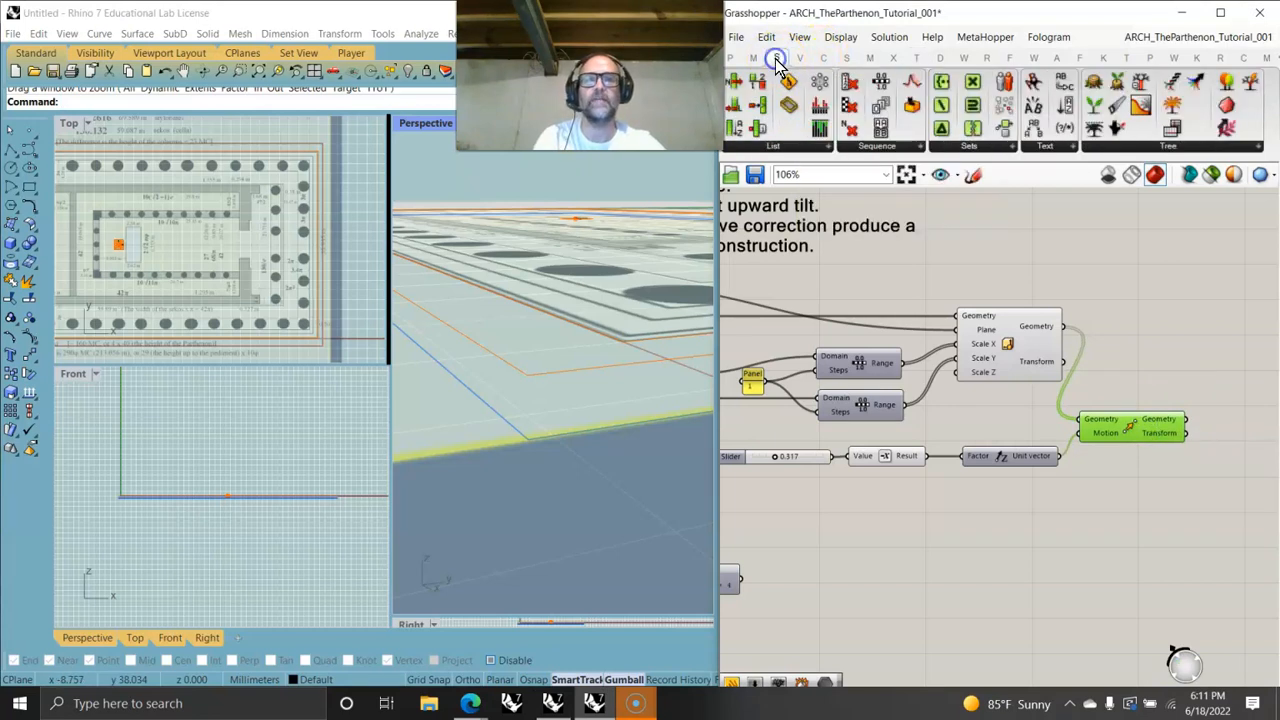
{"action": "left_click", "coordinate": [880, 148]}
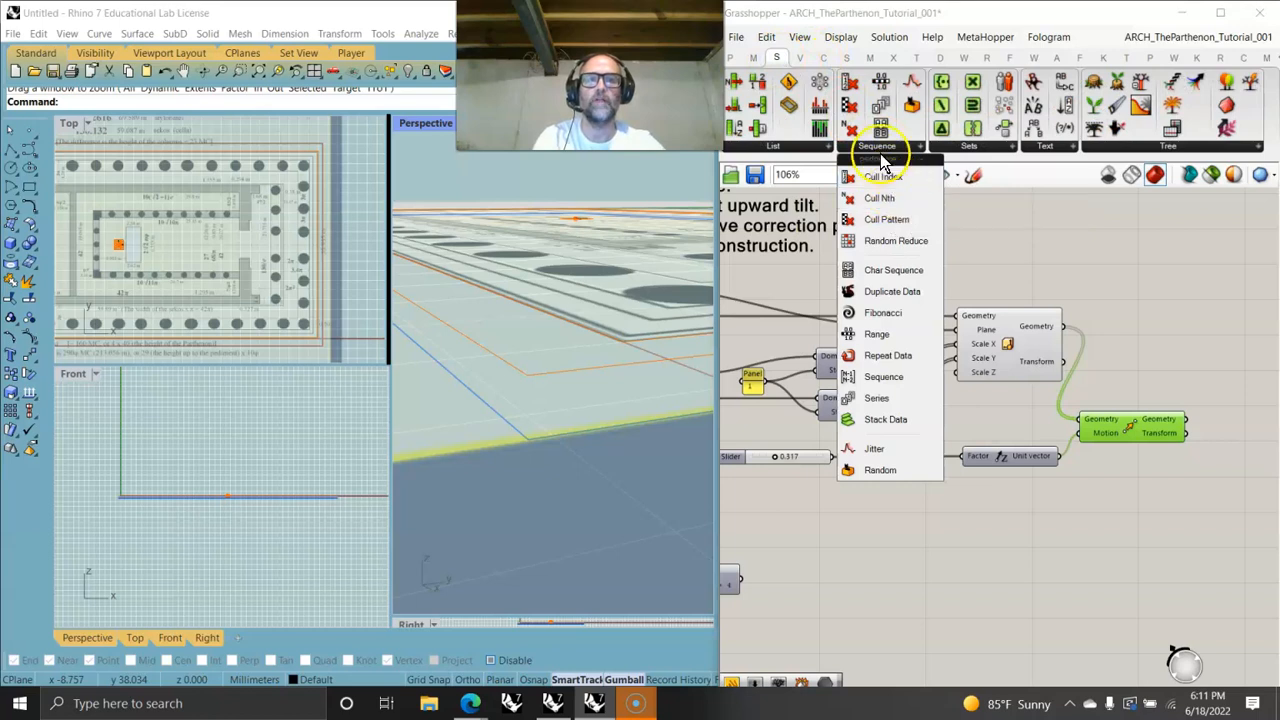
{"action": "left_click_drag", "start_coordinate": [880, 172], "coordinate": [1210, 326]}
{"action": "left_click_drag", "start_coordinate": [1064, 327], "coordinate": [1175, 310]}
{"action": "left_click_drag", "start_coordinate": [1191, 331], "coordinate": [1209, 338]}
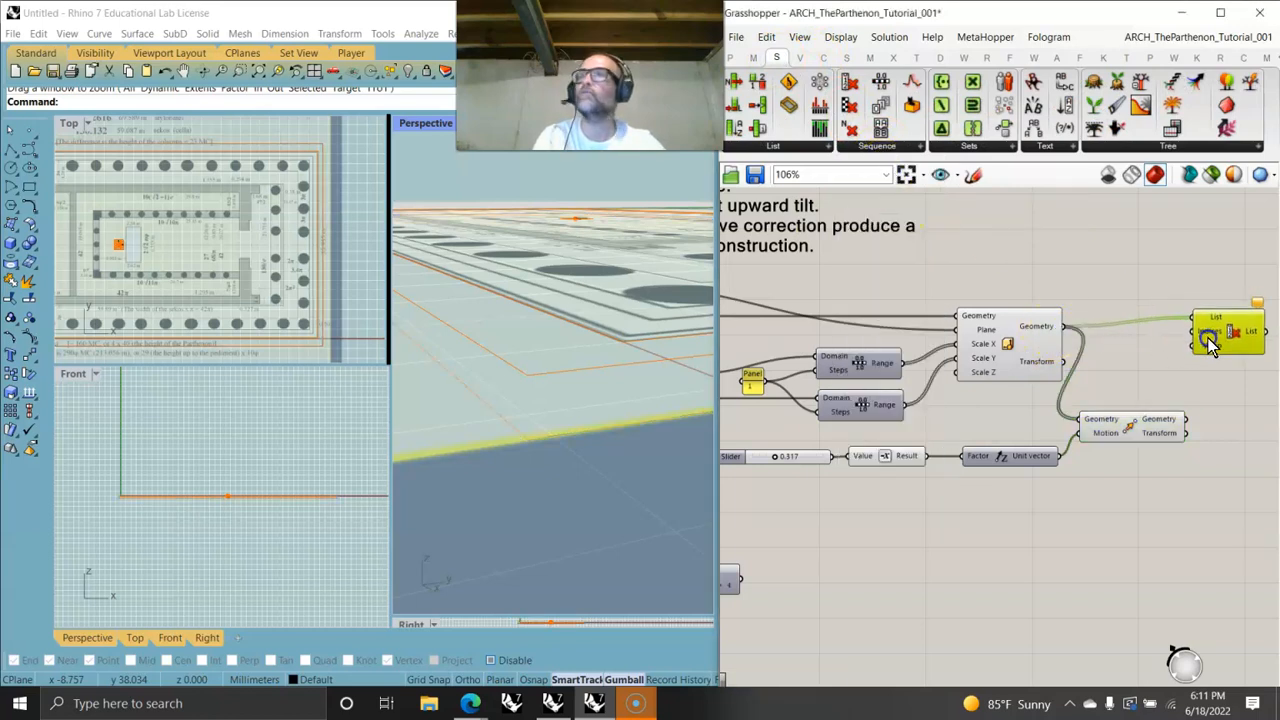
- Add a panel containing -1 and connect it to the Cull Index indices
{"action": "right_click_drag", "start_coordinate": [1192, 376], "coordinate": [1021, 325]}
{"action": "left_click_drag", "start_coordinate": [1061, 289], "coordinate": [1100, 298]}
{"action": "right_click_drag", "start_coordinate": [1008, 326], "coordinate": [1062, 330]}
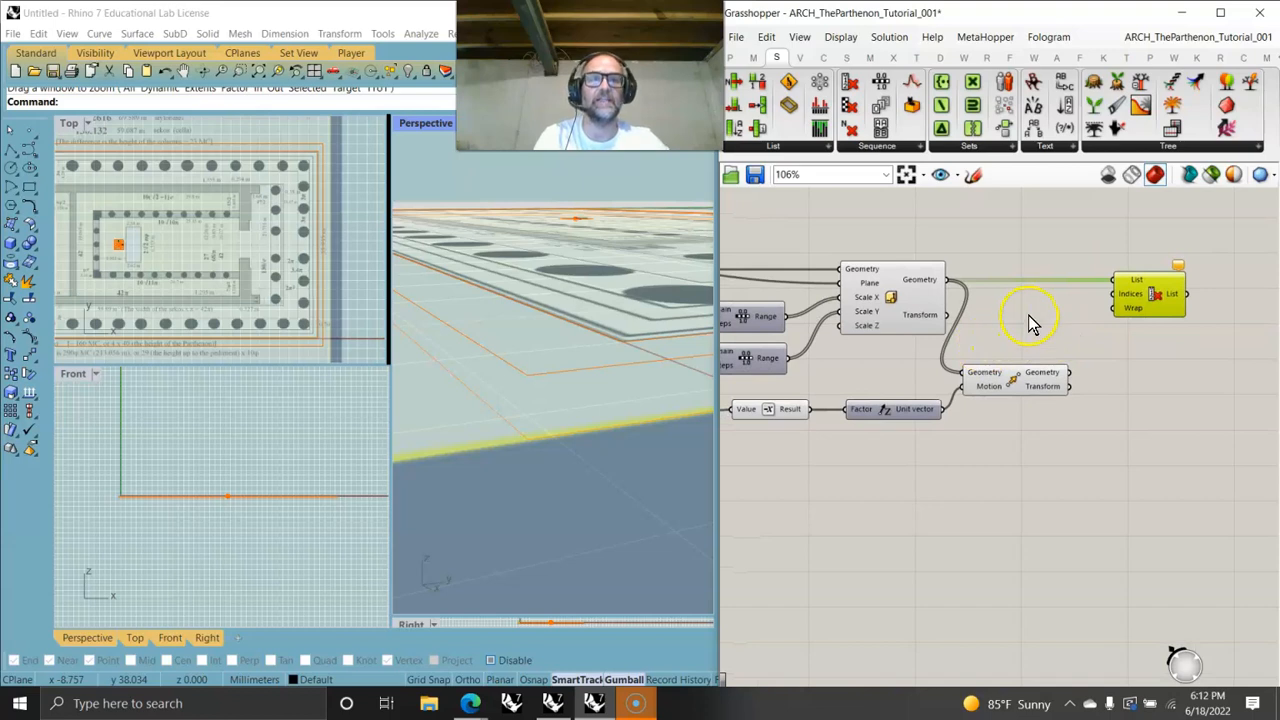
{"action": "double_click", "coordinate": [1030, 317]}
{"action": "type", "text": "//"}
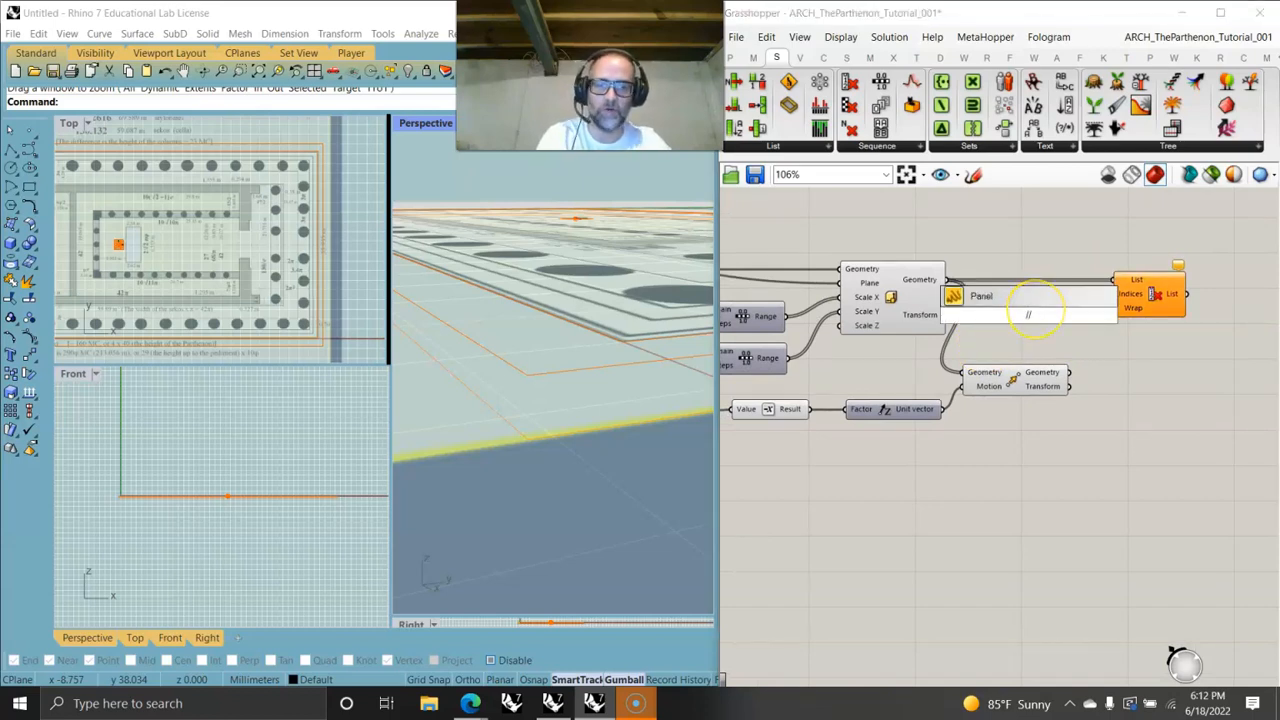
{"action": "key", "text": "Return"}
{"action": "left_click_drag", "start_coordinate": [1043, 317], "coordinate": [1114, 293]}
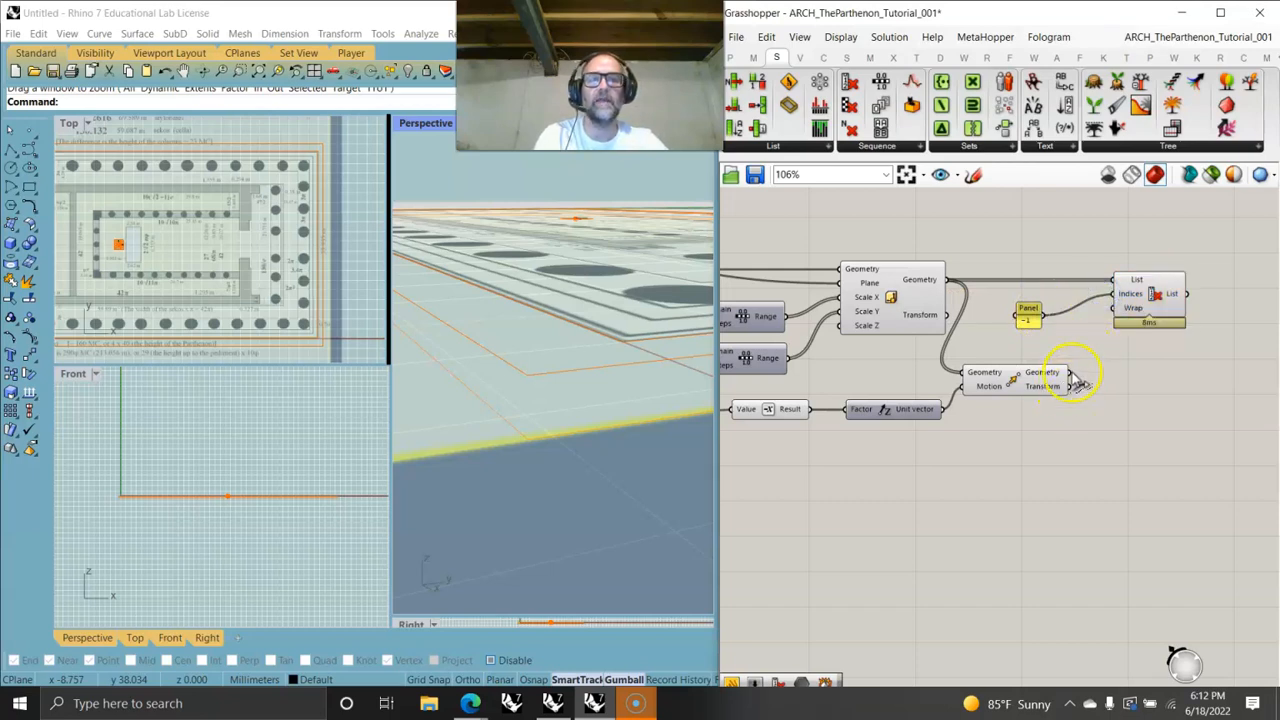
- Duplicate the Cull Index component and feed the moved geometry into the copy's list input
{"action": "left_click", "coordinate": [1155, 296]}
{"action": "key", "text": "ctrl+c"}
{"action": "key", "text": "ctrl+v"}
{"action": "left_click_drag", "start_coordinate": [1155, 296], "coordinate": [1149, 385]}
{"action": "left_click_drag", "start_coordinate": [1070, 373], "coordinate": [1112, 374]}
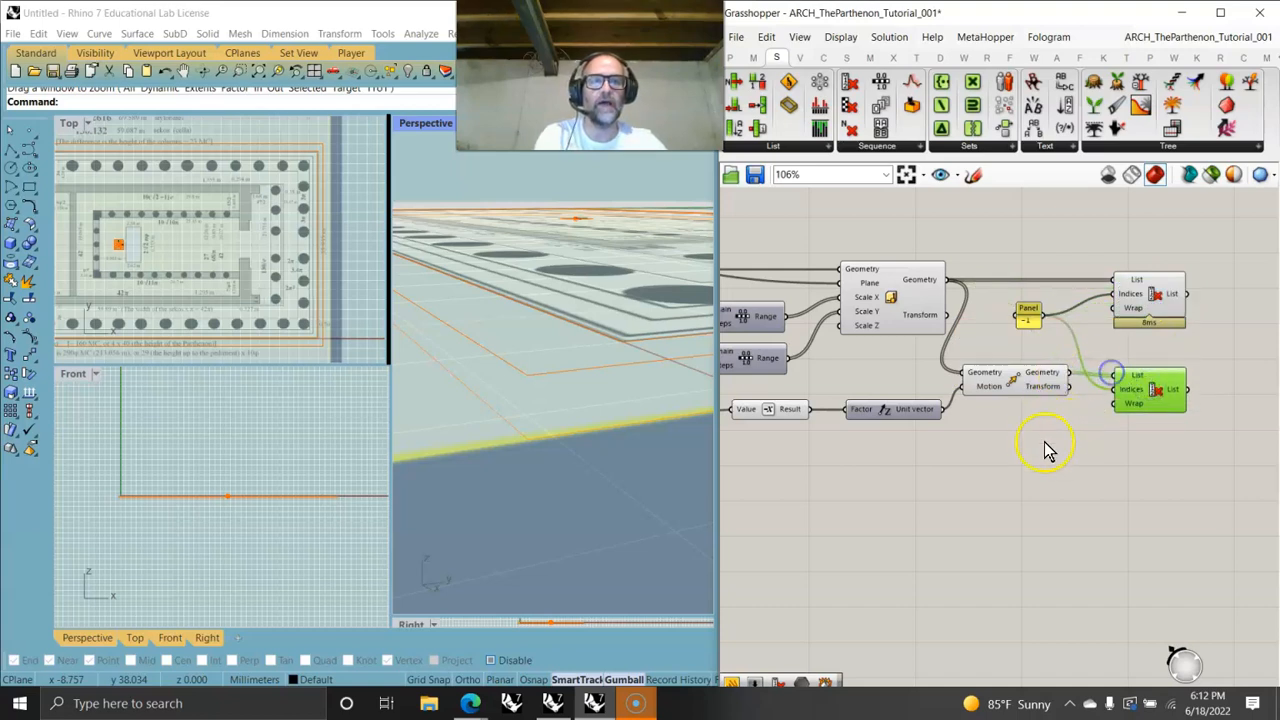
- Add a panel containing 0 and connect it to the second Cull Index's indices
{"action": "double_click", "coordinate": [1037, 437]}
{"action": "type", "text": "//"}
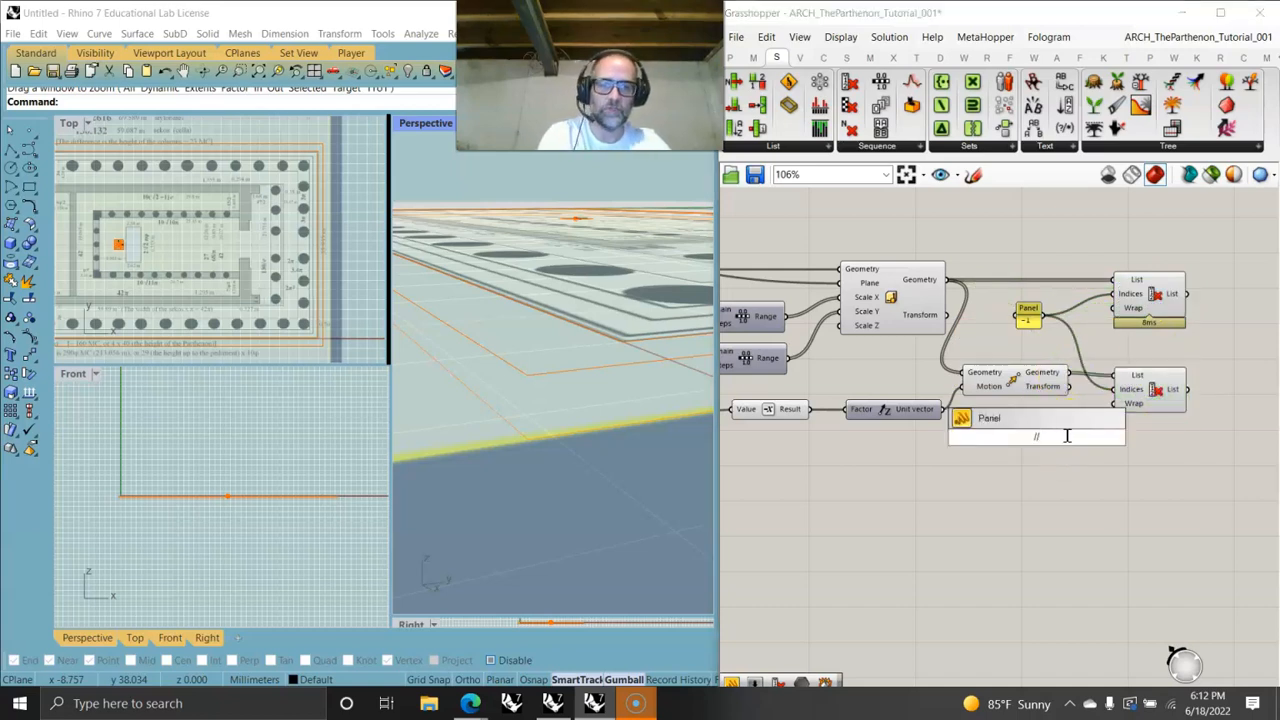
{"action": "key", "text": "Return"}
{"action": "left_click_drag", "start_coordinate": [1053, 437], "coordinate": [1136, 398]}
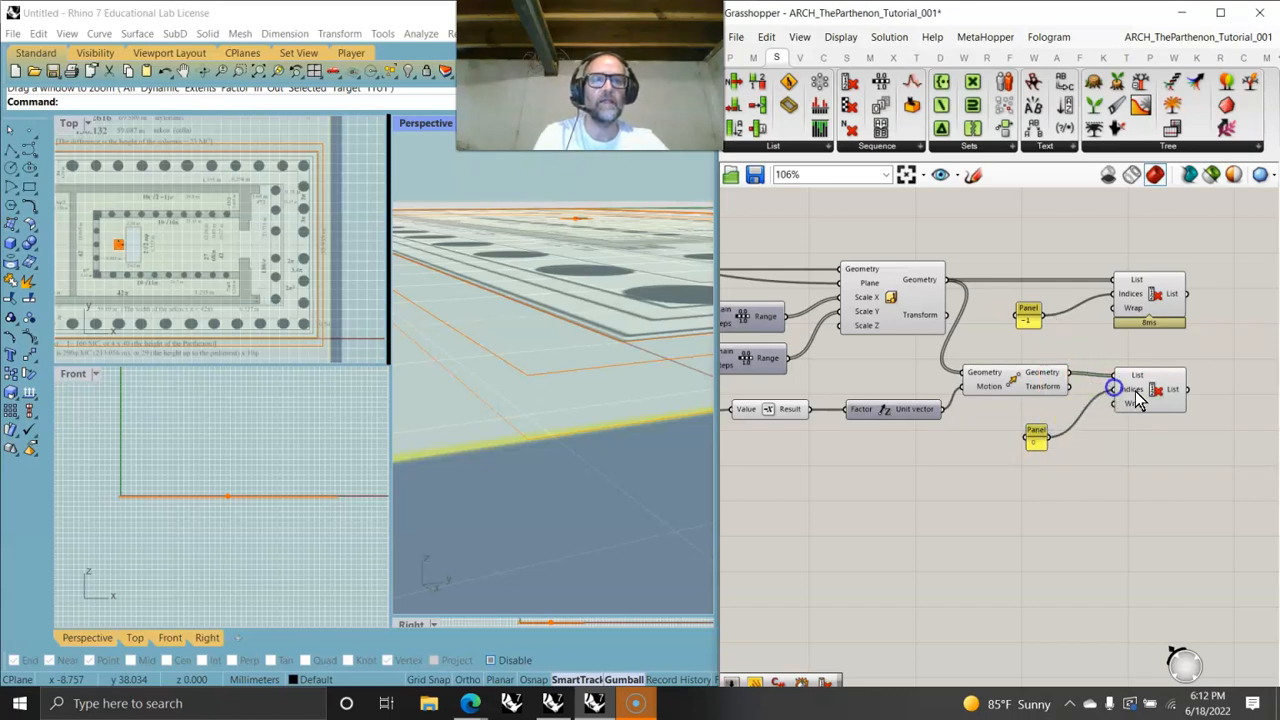
{"action": "left_click", "coordinate": [1136, 398]}
- Select the Scale and both Cull Index components to compare their highlighted outlines in the viewports
{"action": "left_click", "coordinate": [1153, 302]}
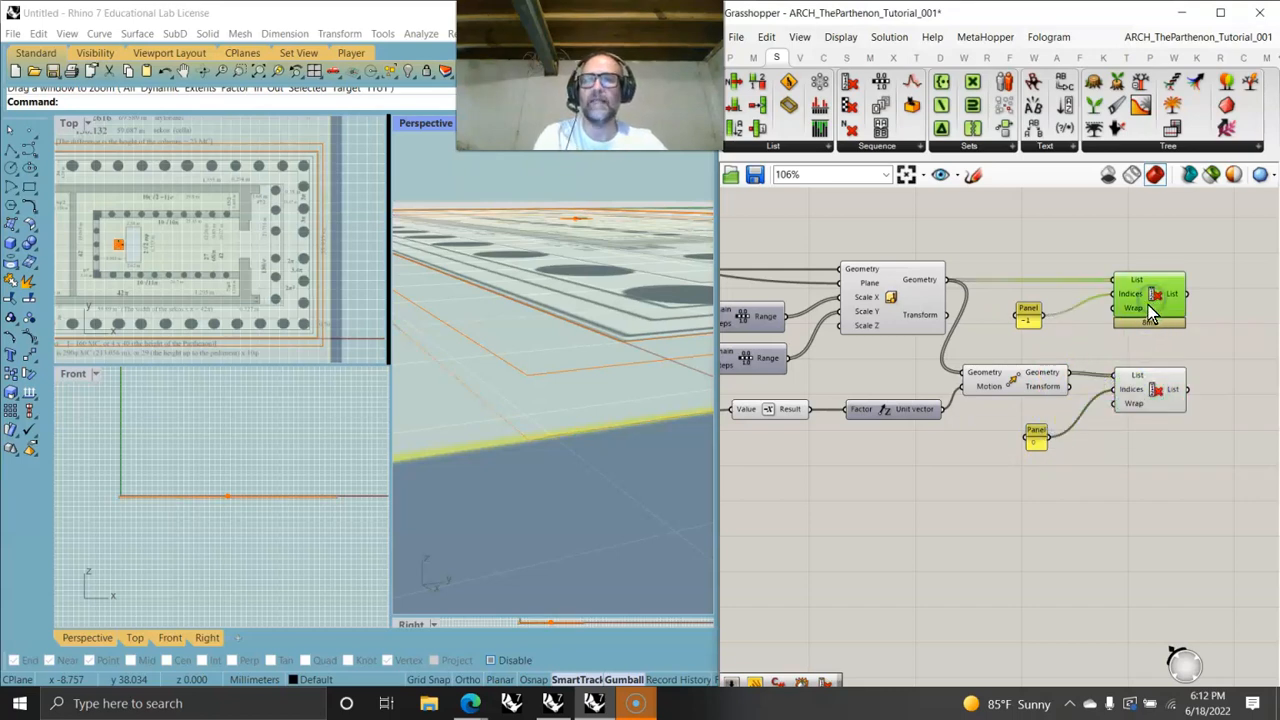
{"action": "right_click_drag", "start_coordinate": [642, 311], "coordinate": [638, 319]}
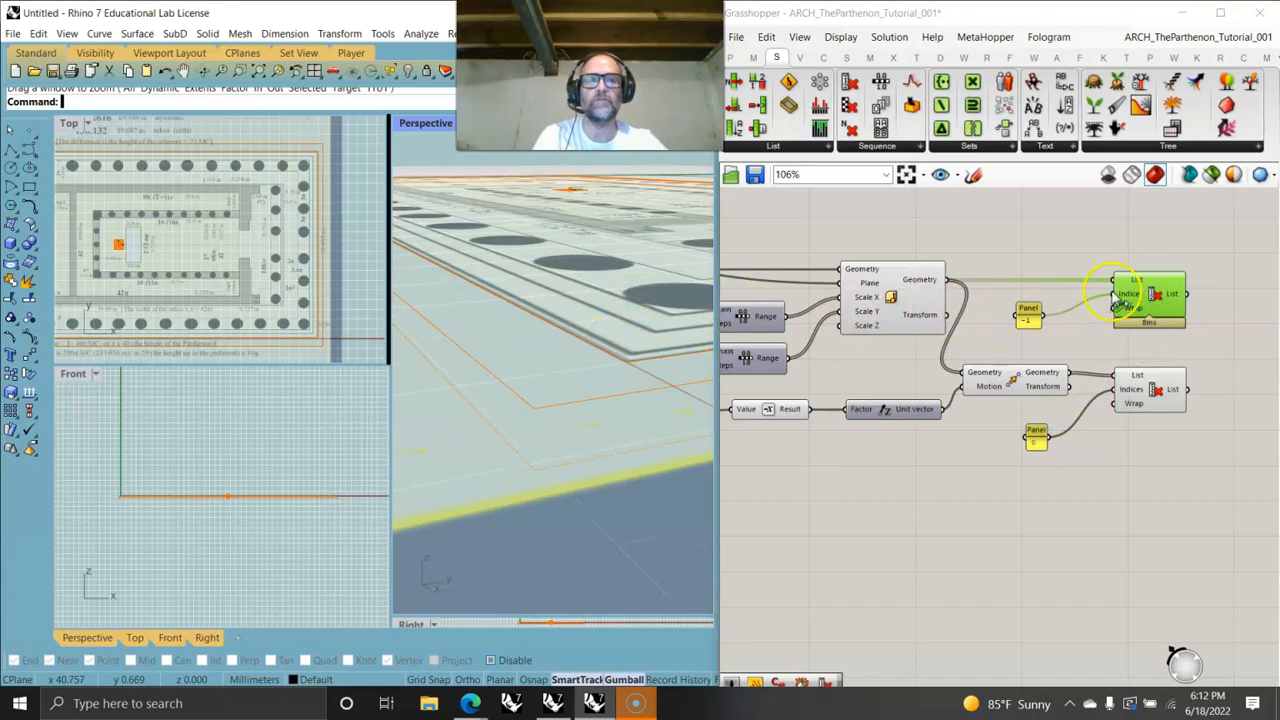
{"action": "left_click", "coordinate": [892, 298]}
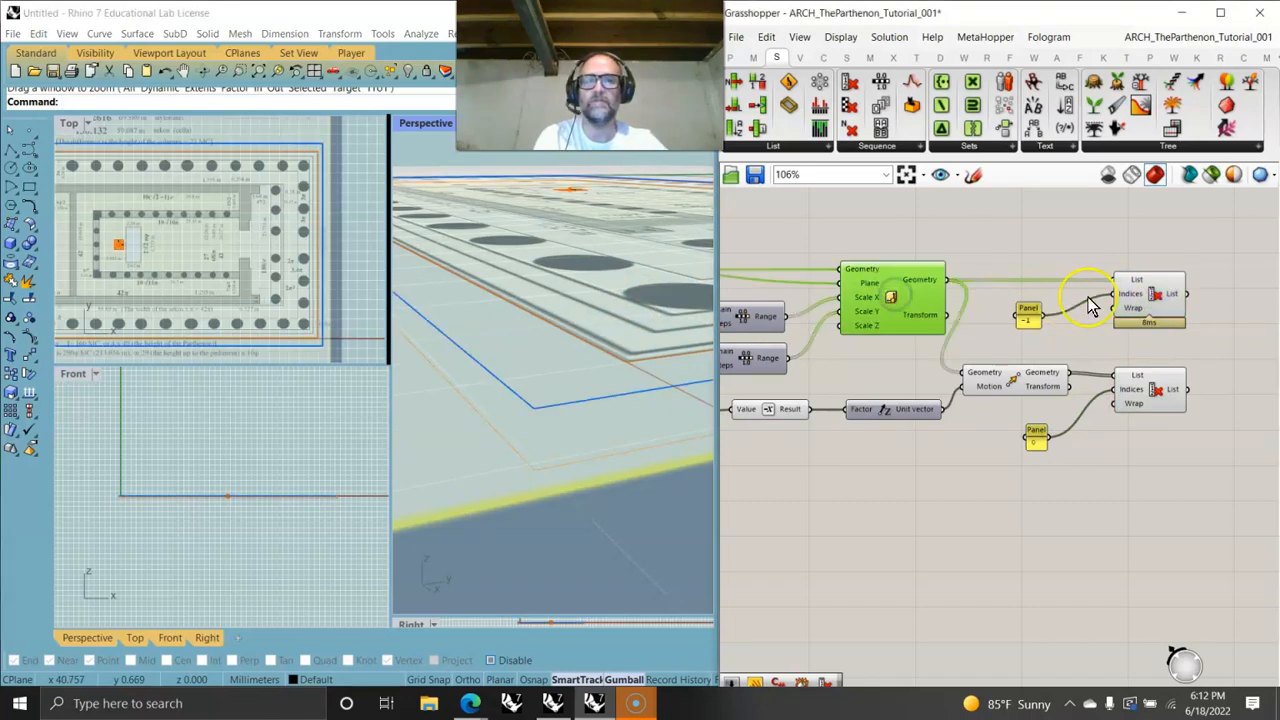
{"action": "left_click", "coordinate": [1150, 300]}
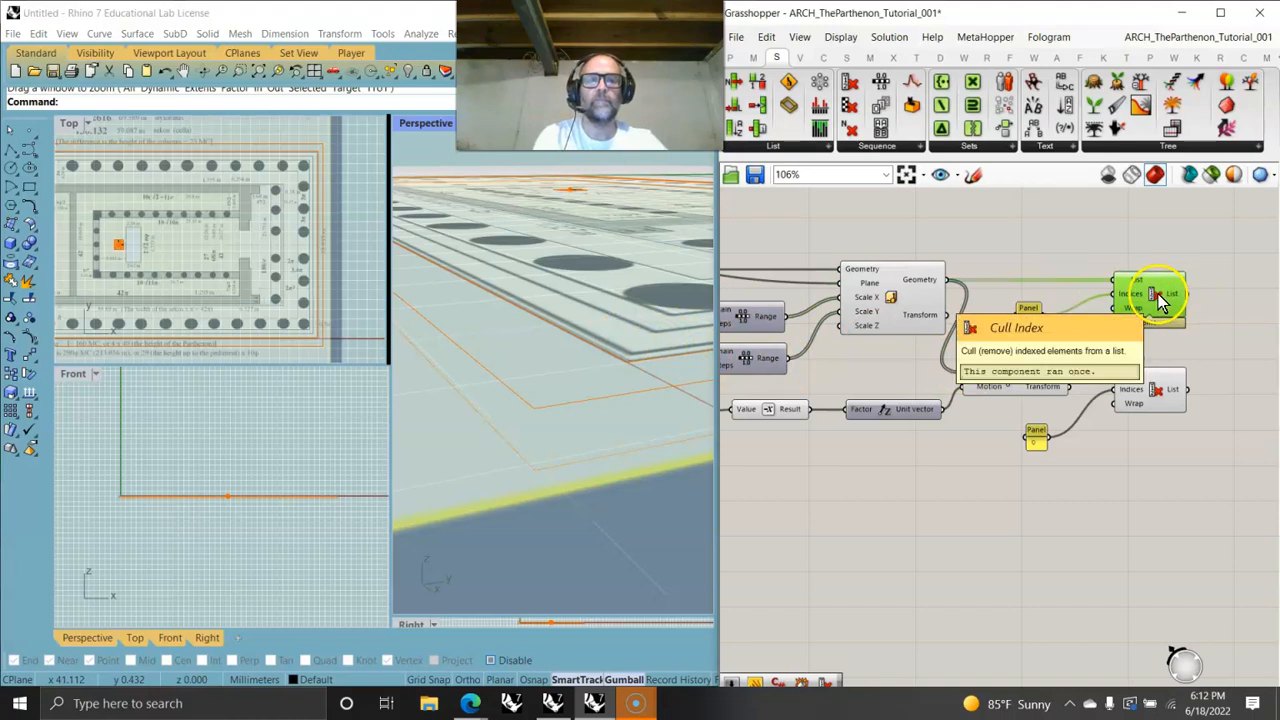
{"action": "mouse_move", "coordinate": [920, 290]}
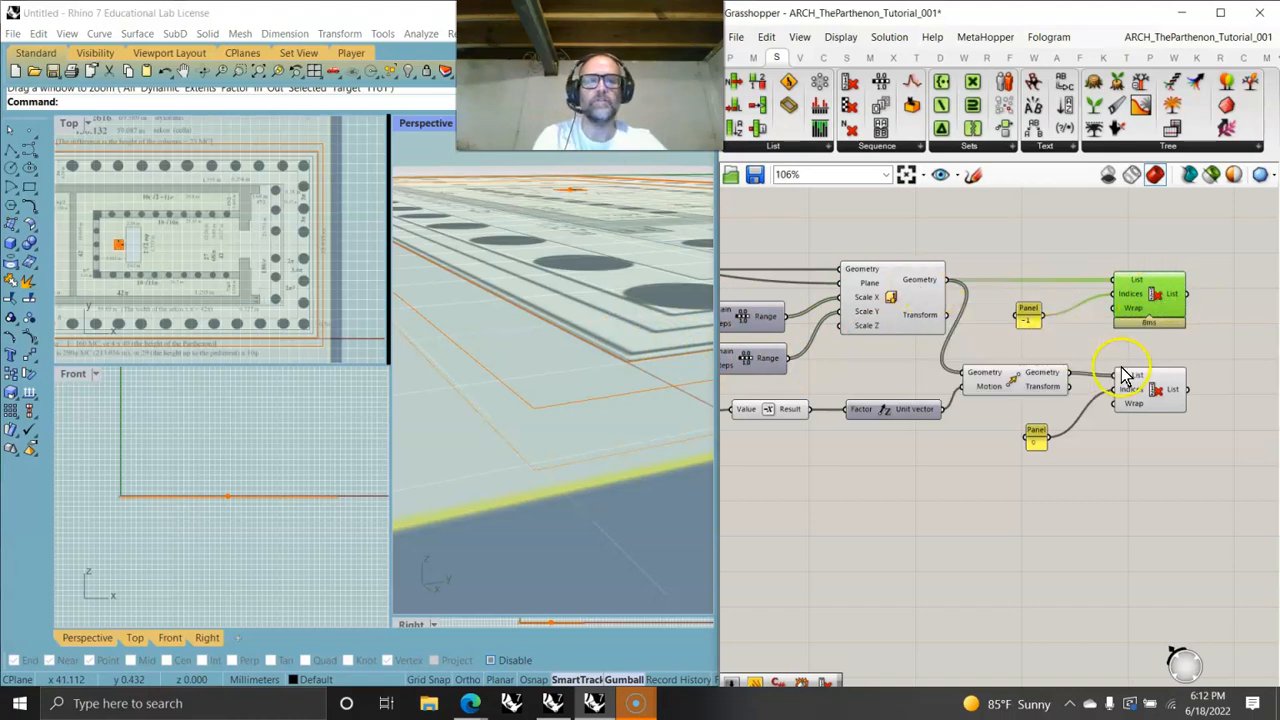
{"action": "left_click", "coordinate": [1165, 395]}
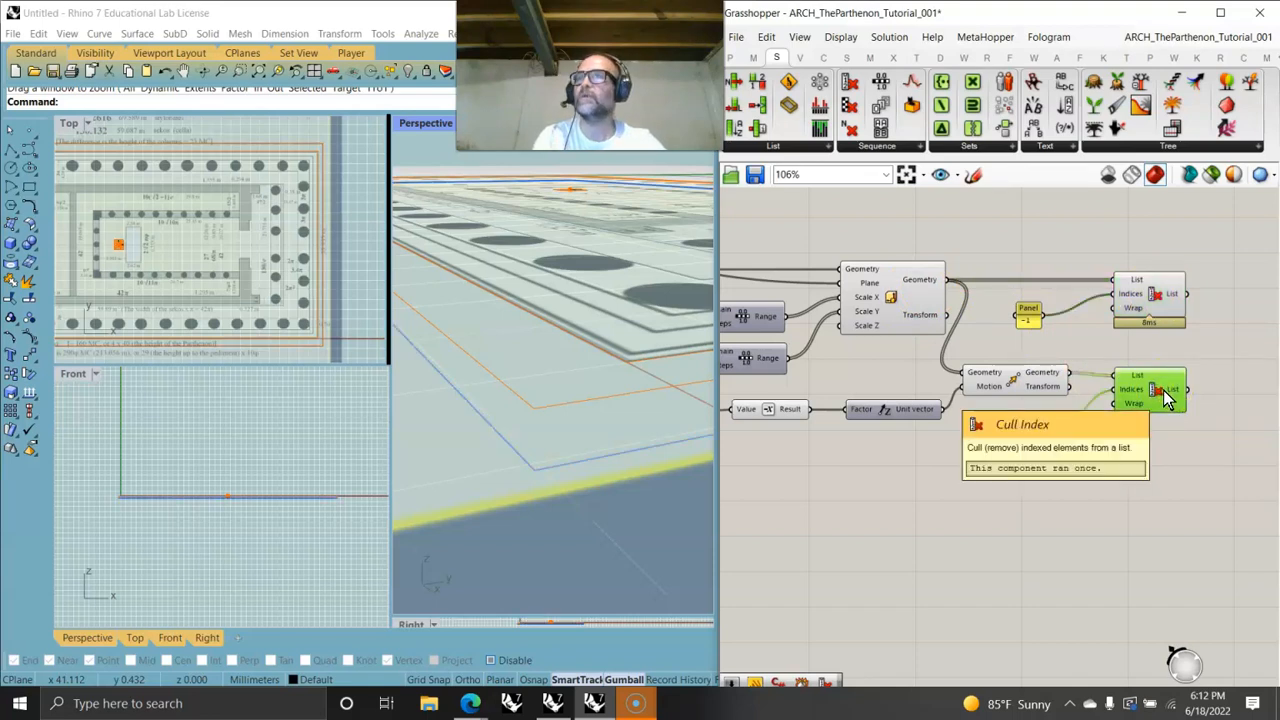
{"action": "left_click", "coordinate": [780, 145]}
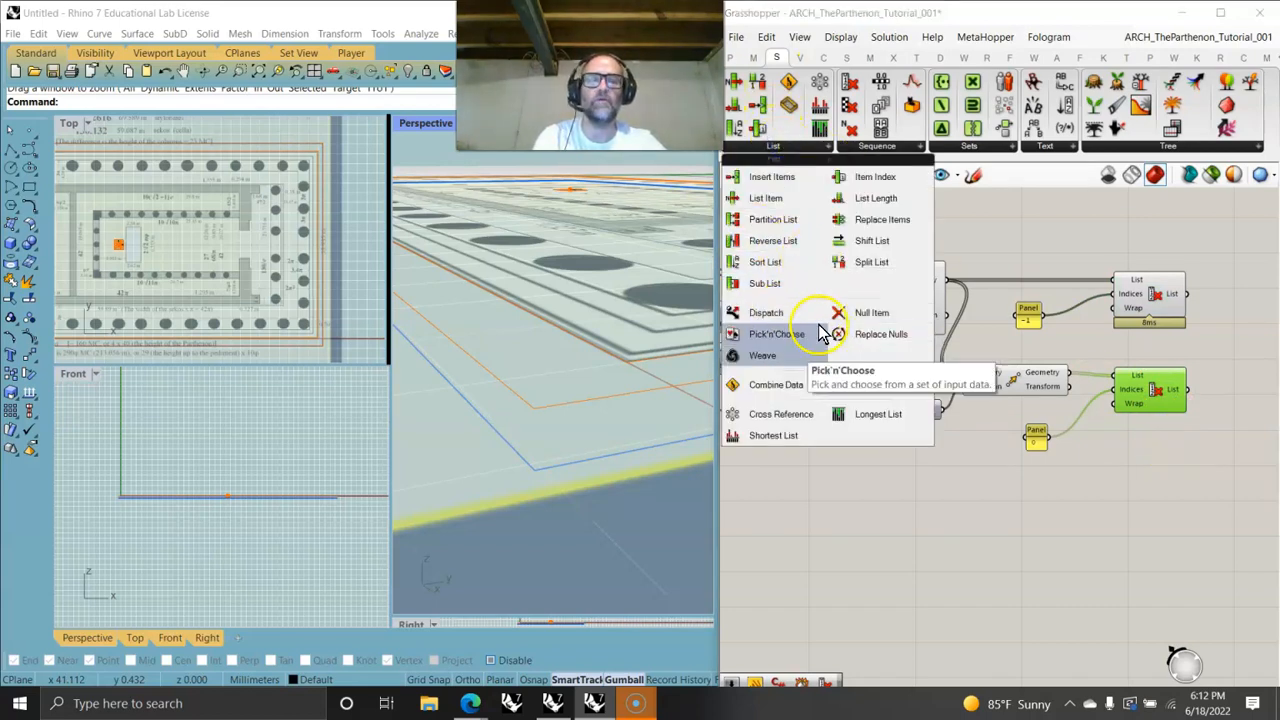
{"action": "left_click", "coordinate": [895, 568]}
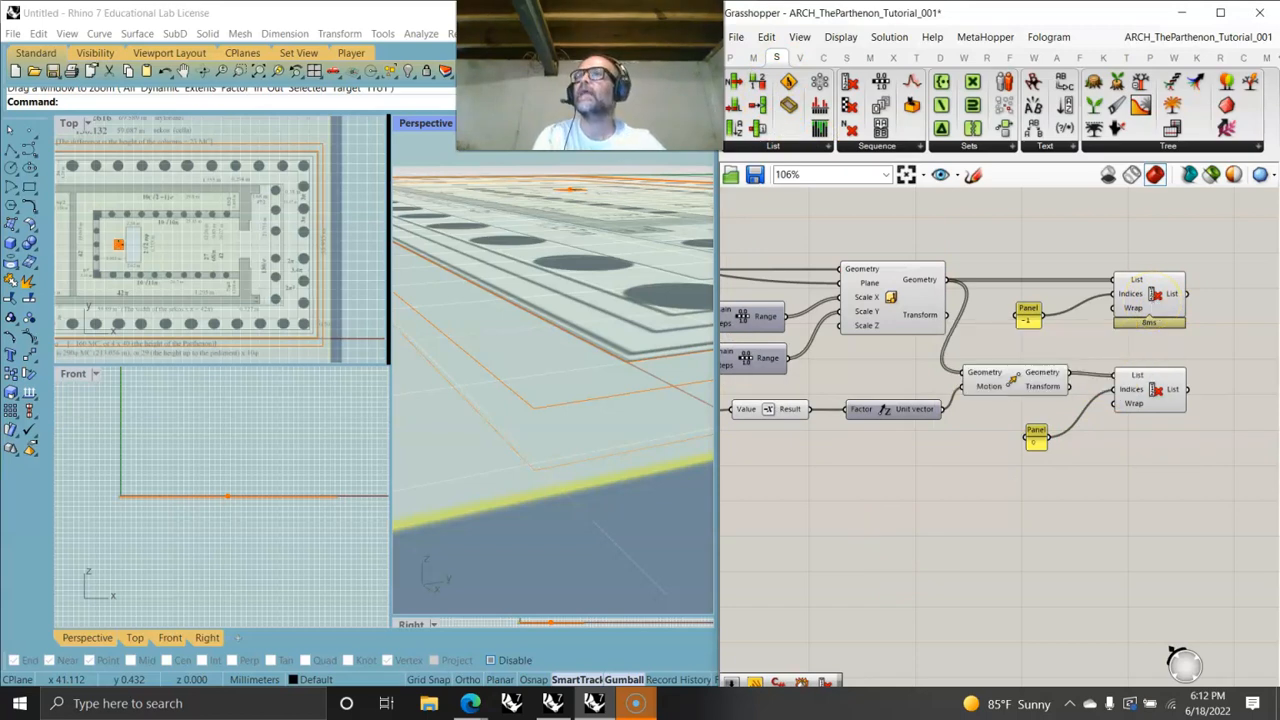
{"action": "key", "text": "alt+Tab"}
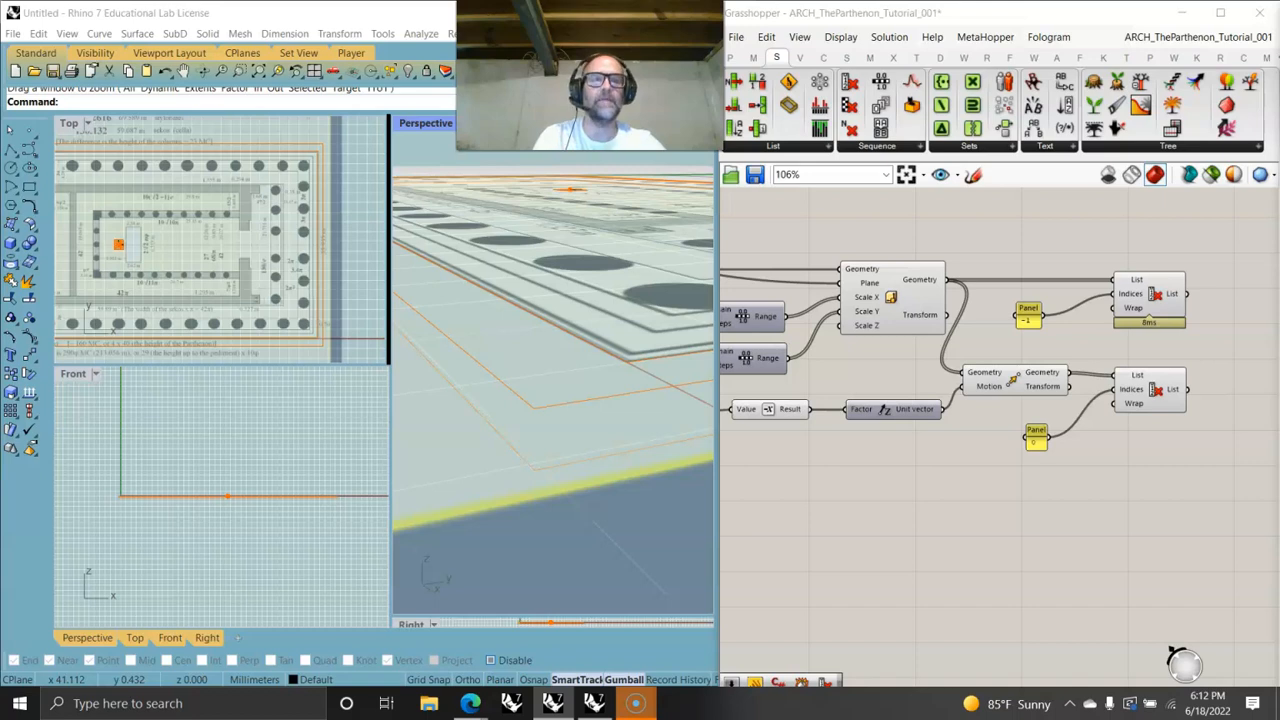
- Add two Explode components and feed each Cull Index output into one of them
{"action": "right_click_drag", "start_coordinate": [1200, 457], "coordinate": [1017, 470]}
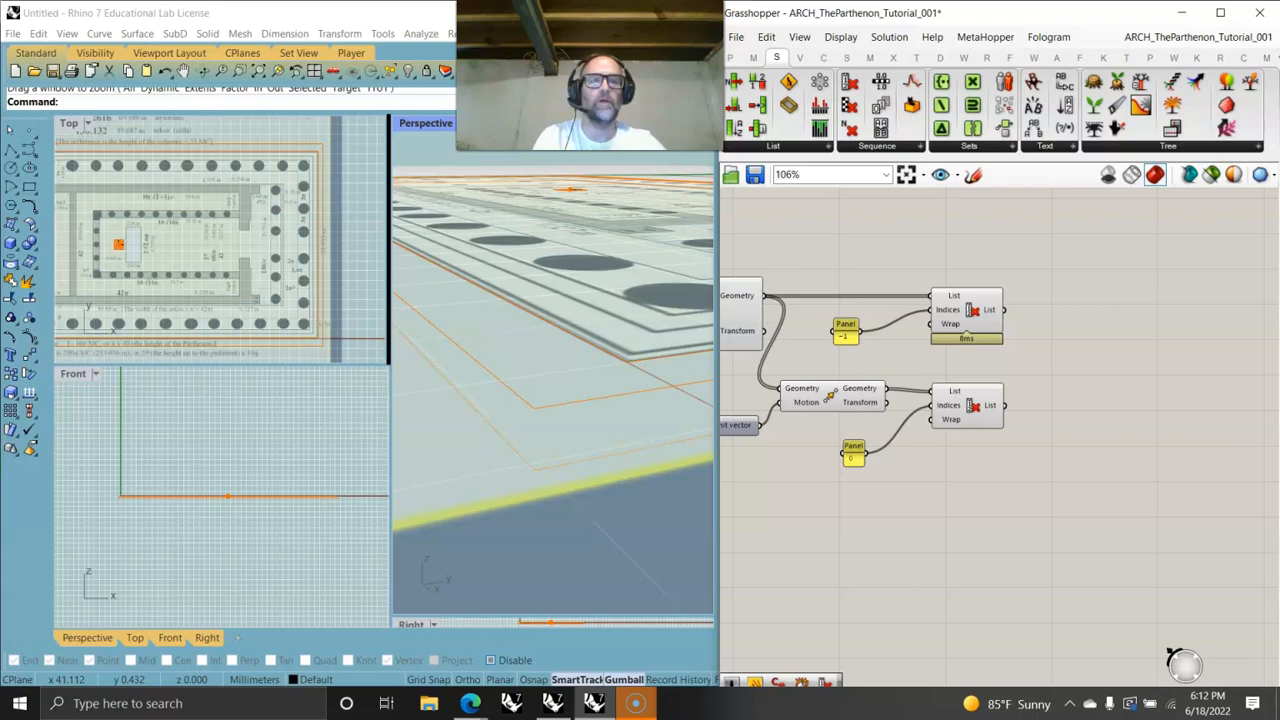
{"action": "double_click", "coordinate": [1106, 311]}
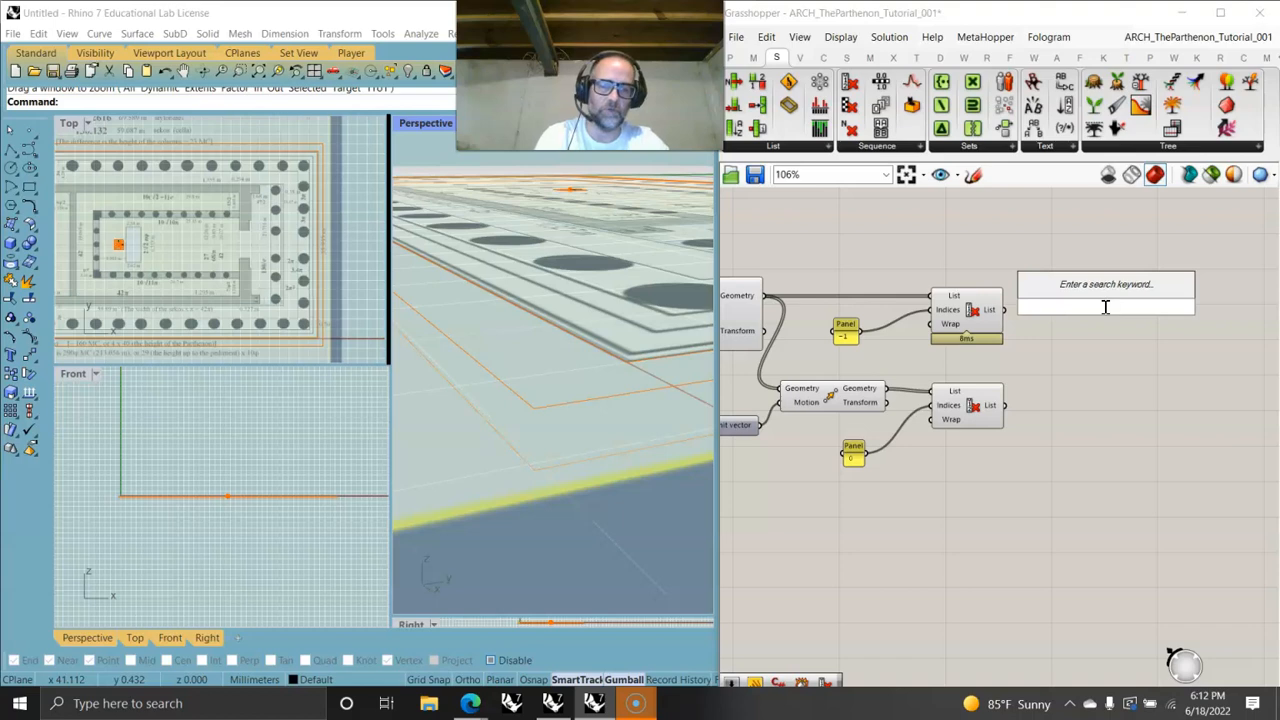
{"action": "type", "text": "explo"}
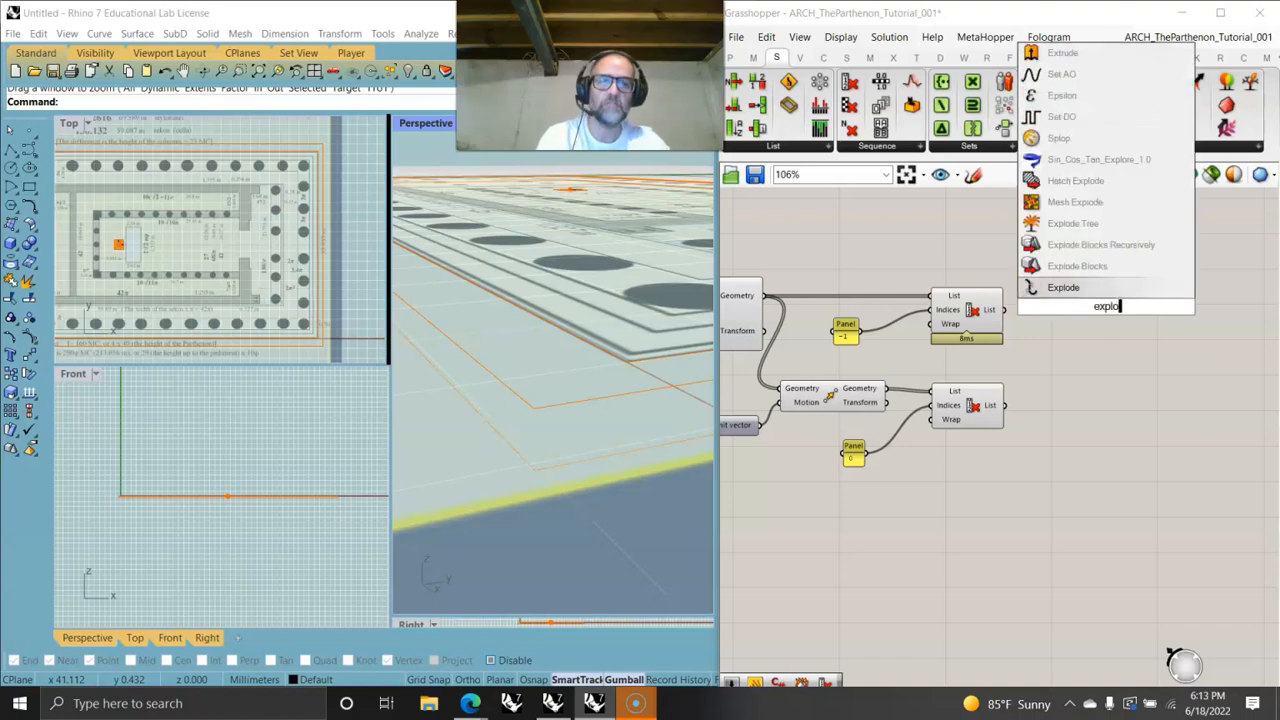
{"action": "left_click", "coordinate": [1097, 296]}
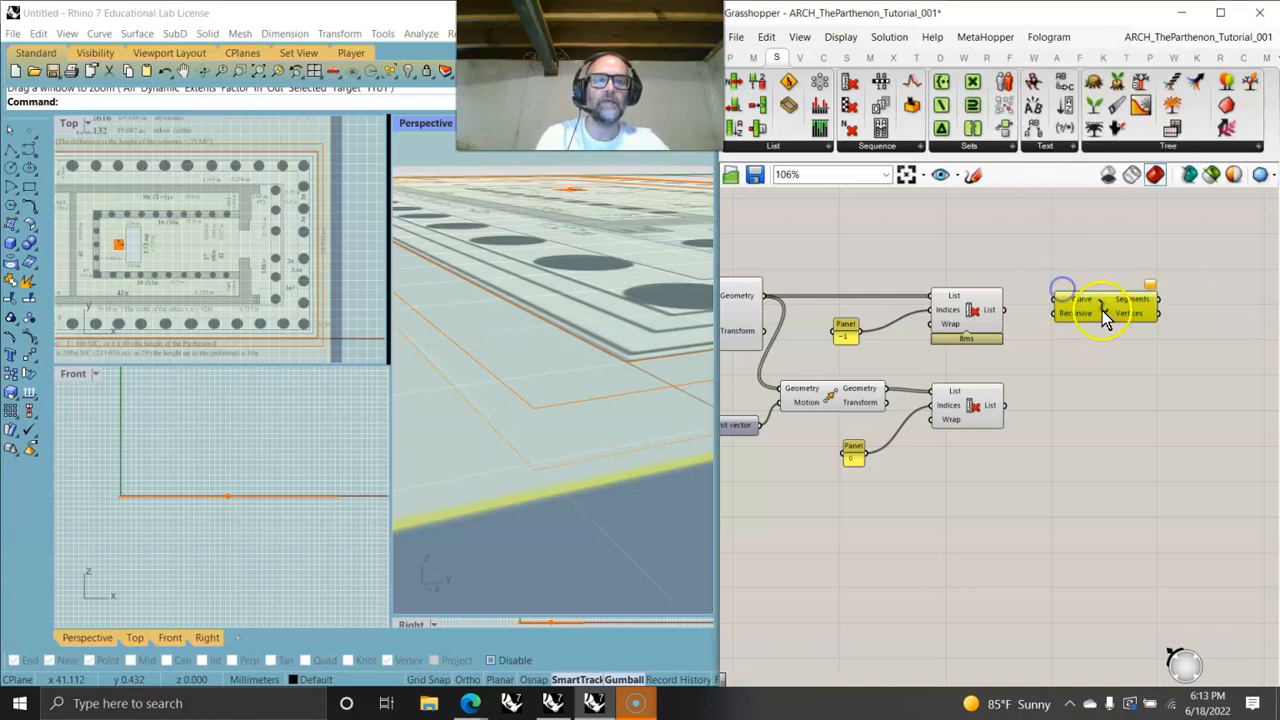
{"action": "left_click_drag", "start_coordinate": [1102, 309], "coordinate": [1101, 408]}
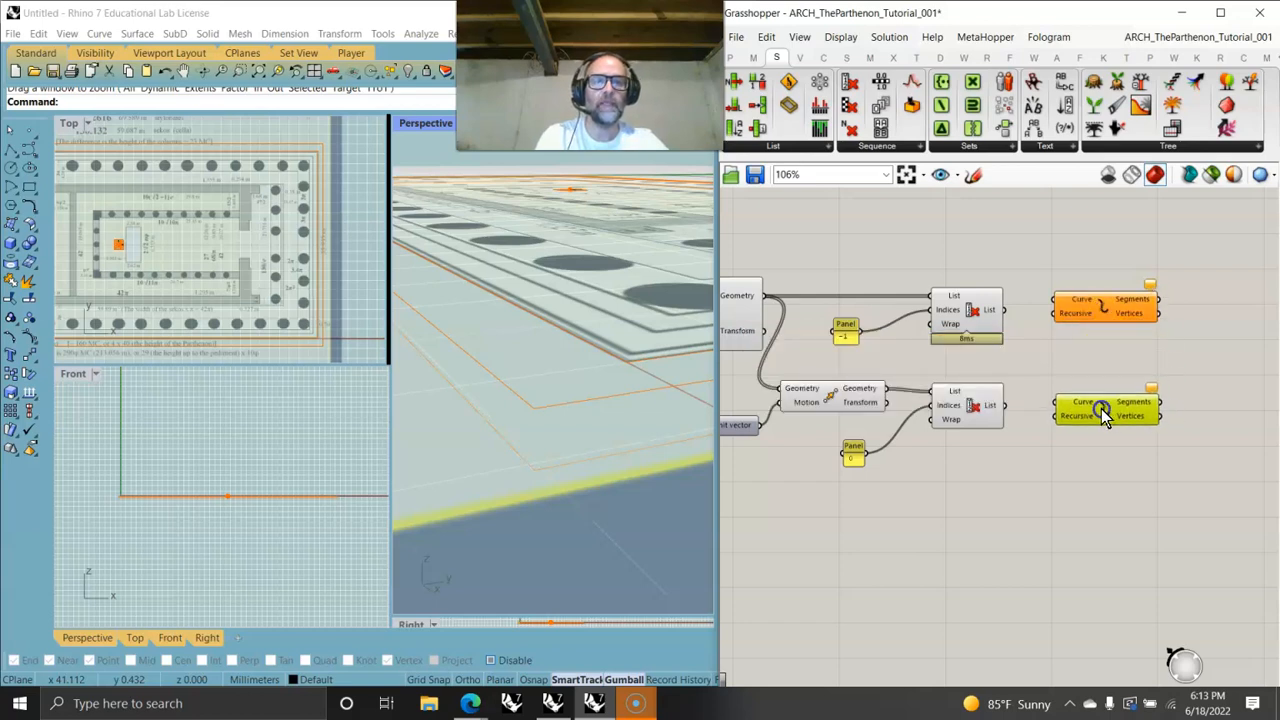
{"action": "left_click_drag", "start_coordinate": [1002, 309], "coordinate": [1053, 300]}
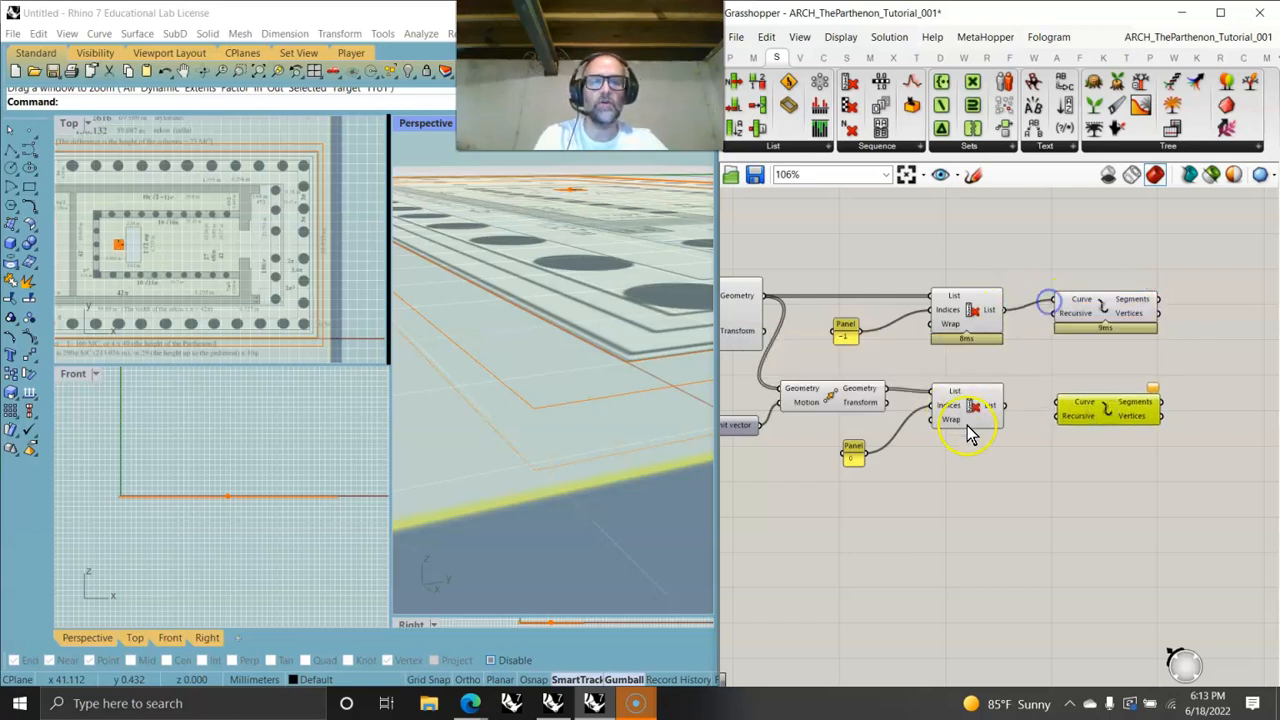
{"action": "left_click_drag", "start_coordinate": [1006, 406], "coordinate": [1086, 409]}
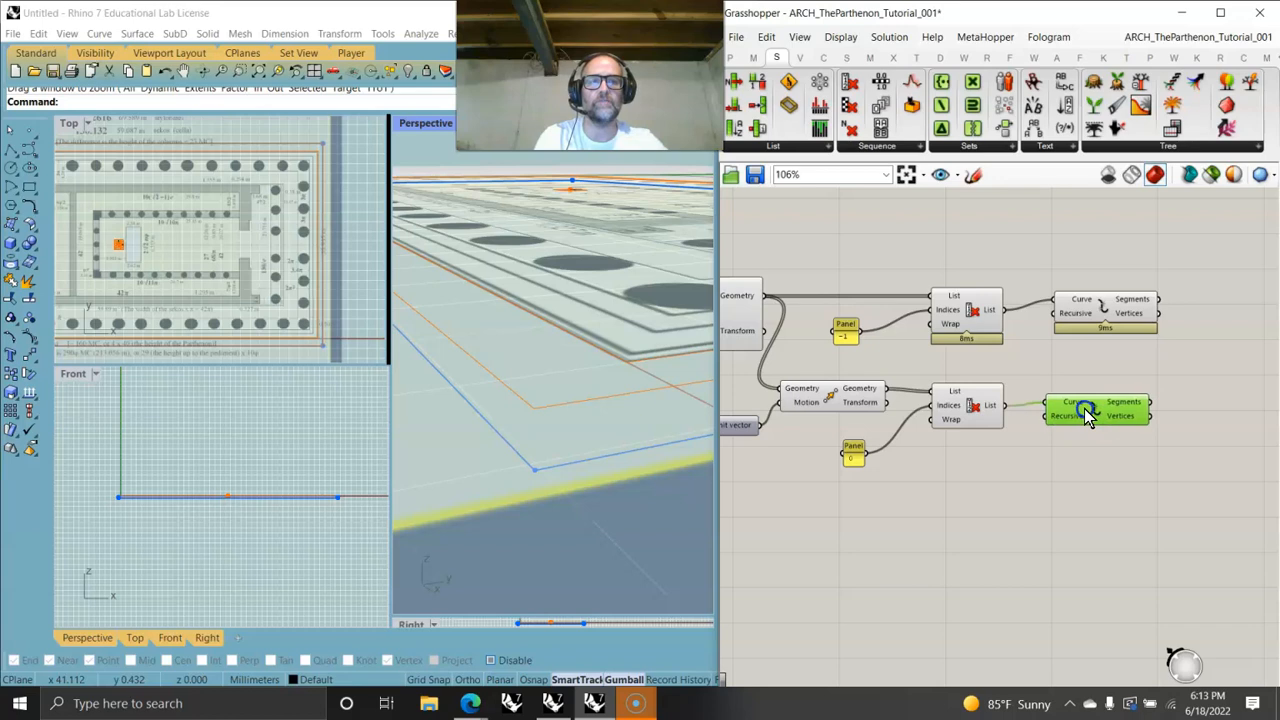
- Connect the first Explode's segments output to a panel and a parameter viewer placed beside it
{"action": "left_click_drag", "start_coordinate": [1120, 303], "coordinate": [1105, 318]}
{"action": "left_click", "coordinate": [1132, 318]}
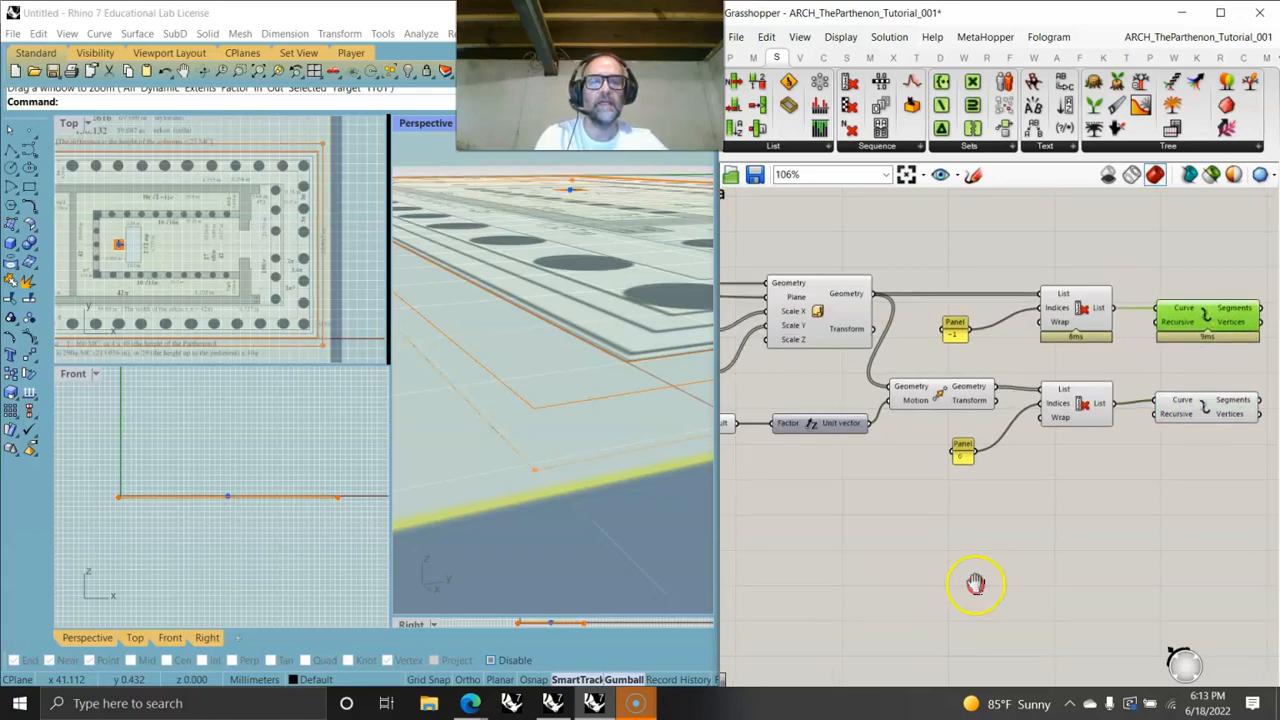
{"action": "scroll", "coordinate": [1000, 430], "scroll_direction": "down", "scroll_amount": 5}
{"action": "left_click_drag", "start_coordinate": [864, 480], "coordinate": [838, 438]}
{"action": "left_click_drag", "start_coordinate": [858, 445], "coordinate": [1208, 343]}
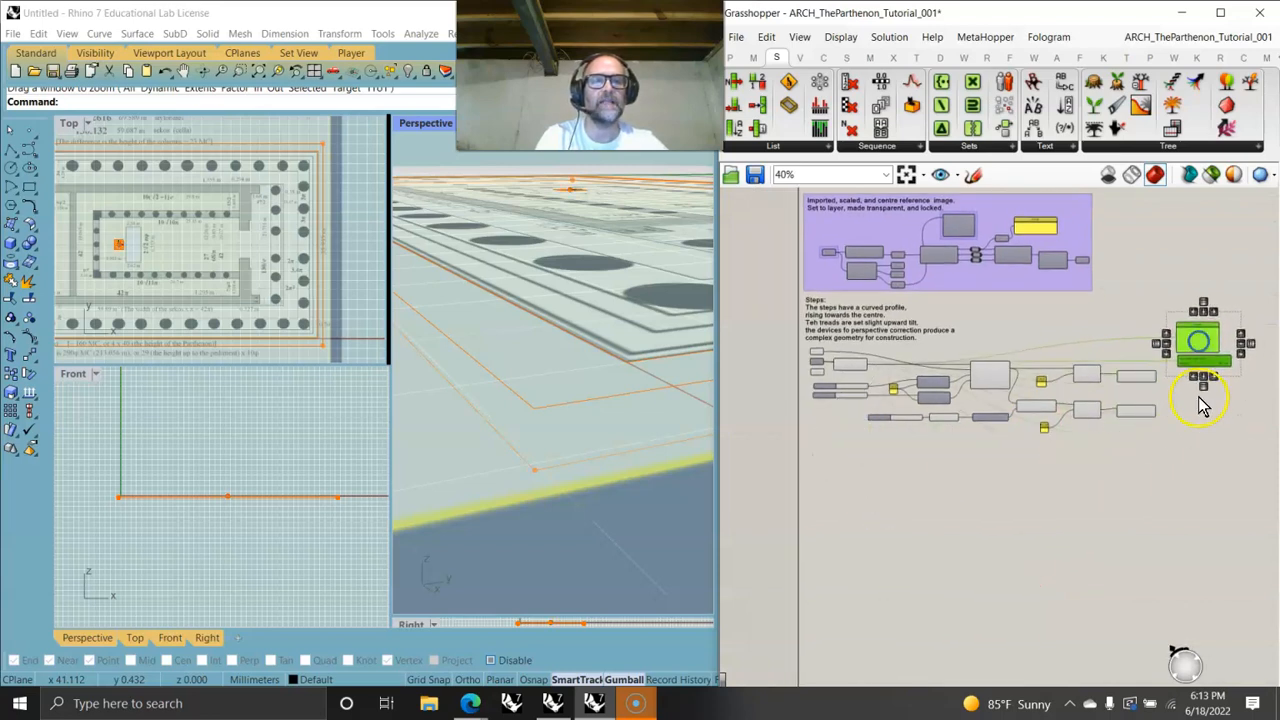
{"action": "scroll", "coordinate": [1208, 343], "scroll_direction": "up", "scroll_amount": 5}
{"action": "right_click_drag", "start_coordinate": [1190, 390], "coordinate": [1030, 468]}
{"action": "left_click_drag", "start_coordinate": [940, 431], "coordinate": [1003, 310]}
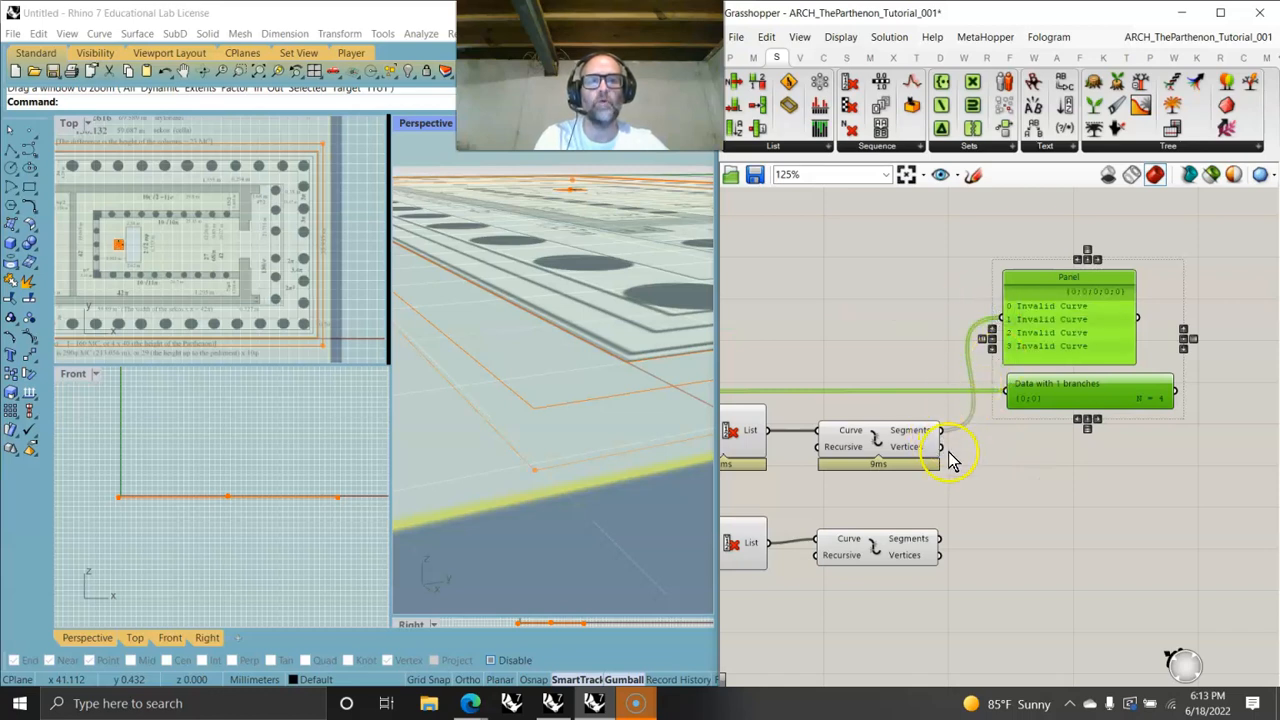
{"action": "right_click_drag", "start_coordinate": [909, 543], "coordinate": [1021, 524]}
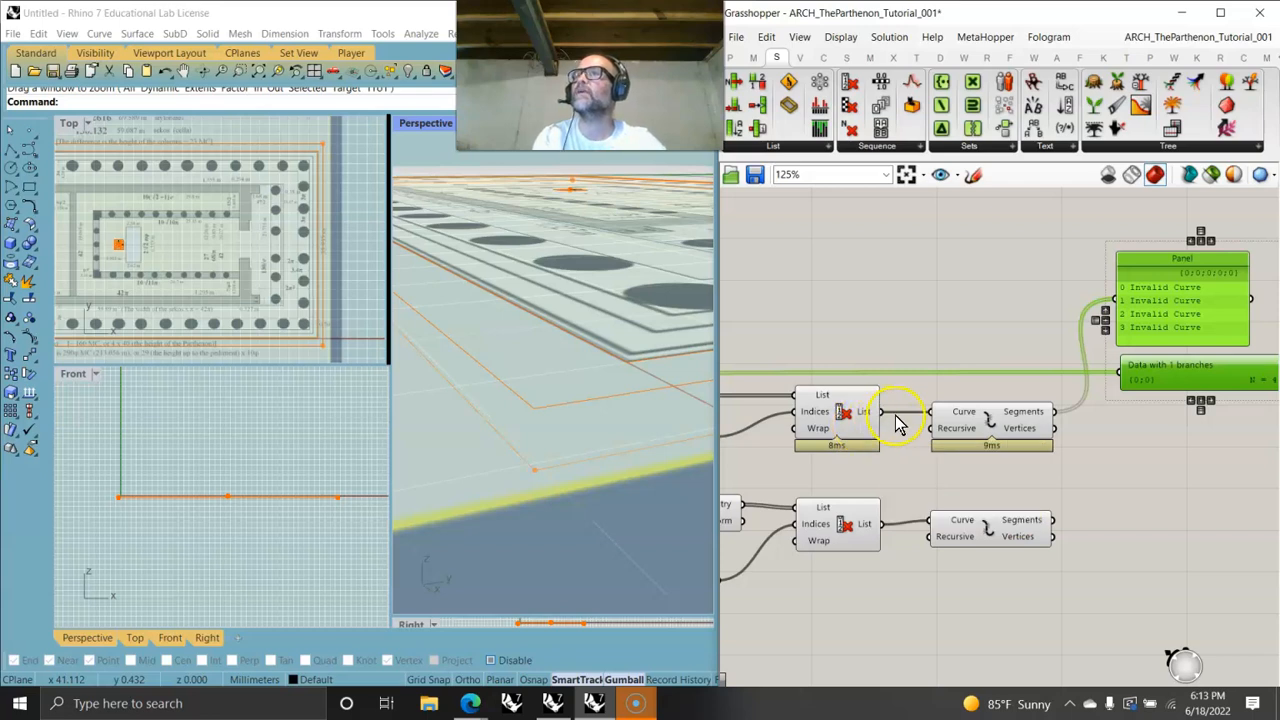
- Graft the first Explode component's segments output
{"action": "right_click", "coordinate": [1030, 414]}
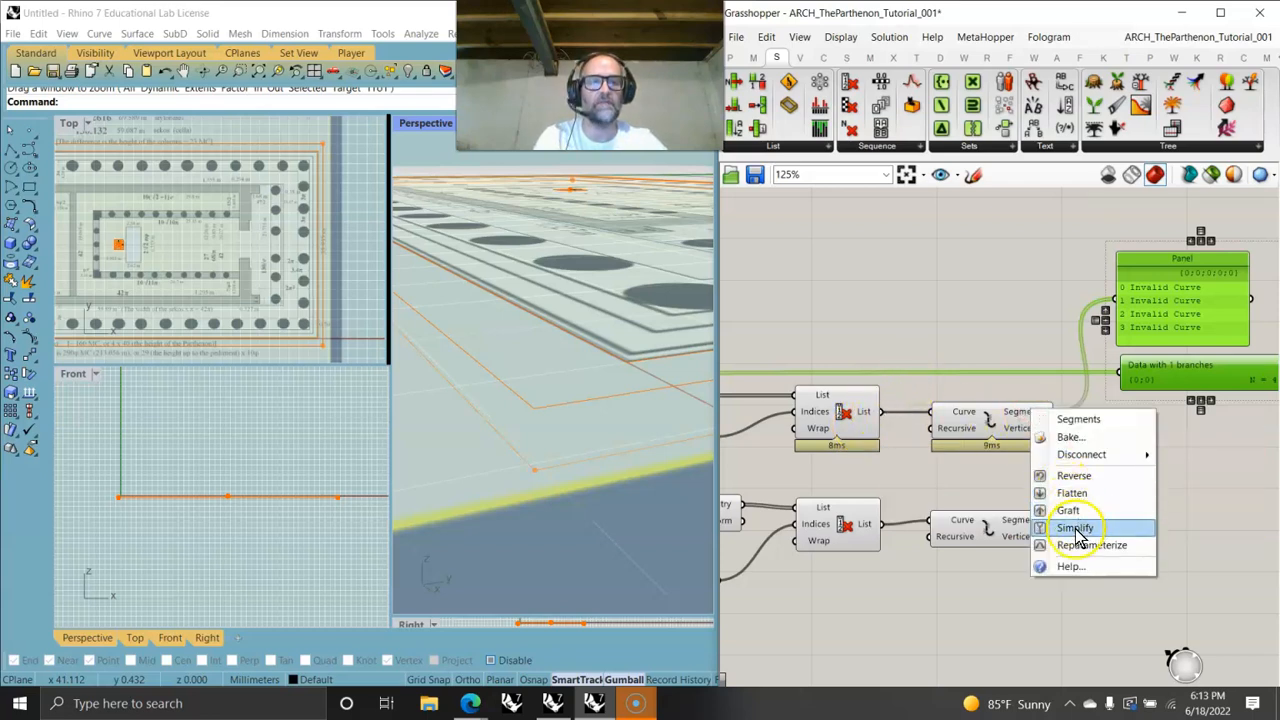
{"action": "left_click", "coordinate": [1068, 511]}
{"action": "left_click_drag", "start_coordinate": [1203, 330], "coordinate": [1205, 313]}
{"action": "right_click_drag", "start_coordinate": [883, 490], "coordinate": [1060, 490]}
{"action": "left_click", "coordinate": [891, 431]}
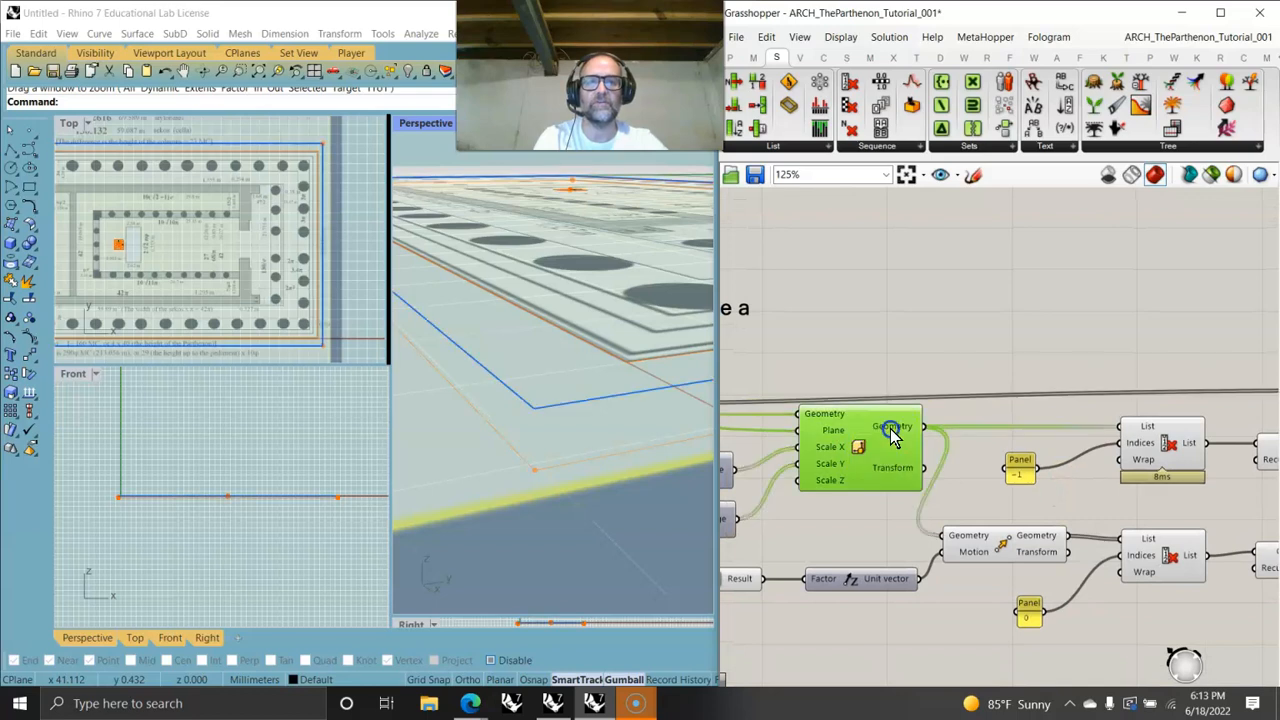
{"action": "mouse_move", "coordinate": [893, 436]}
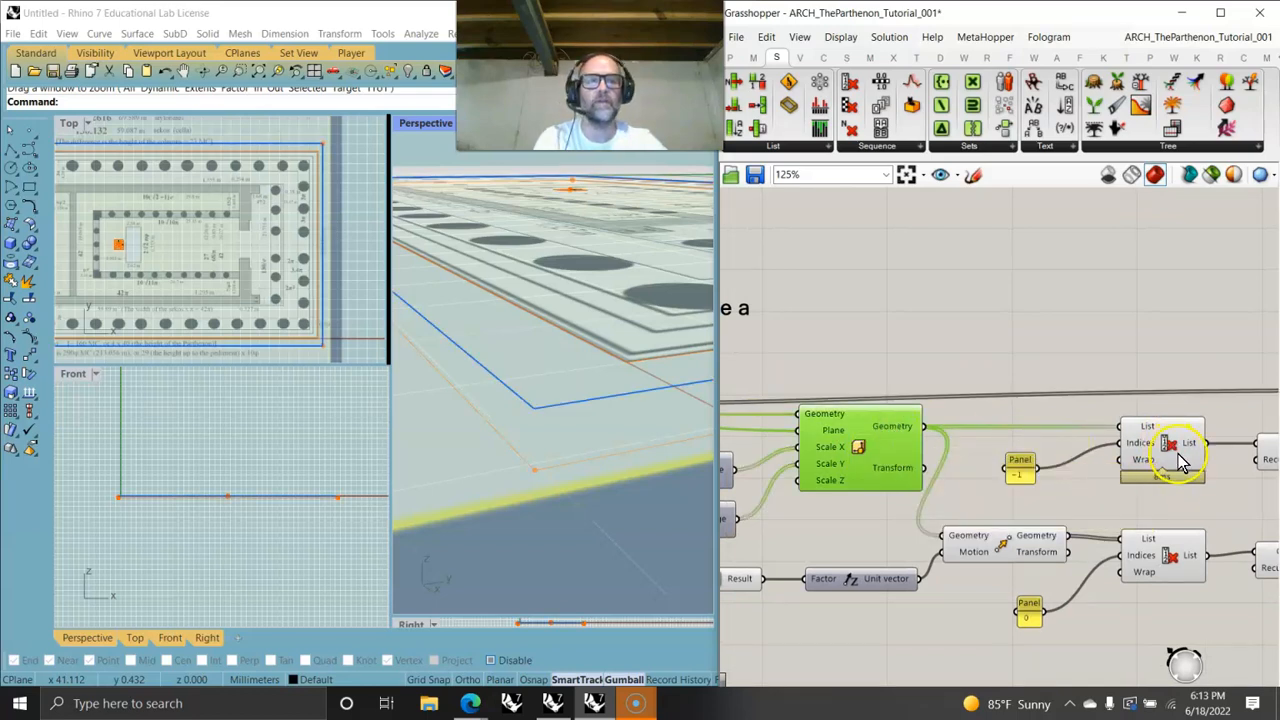
{"action": "right_click_drag", "start_coordinate": [1176, 450], "coordinate": [995, 462]}
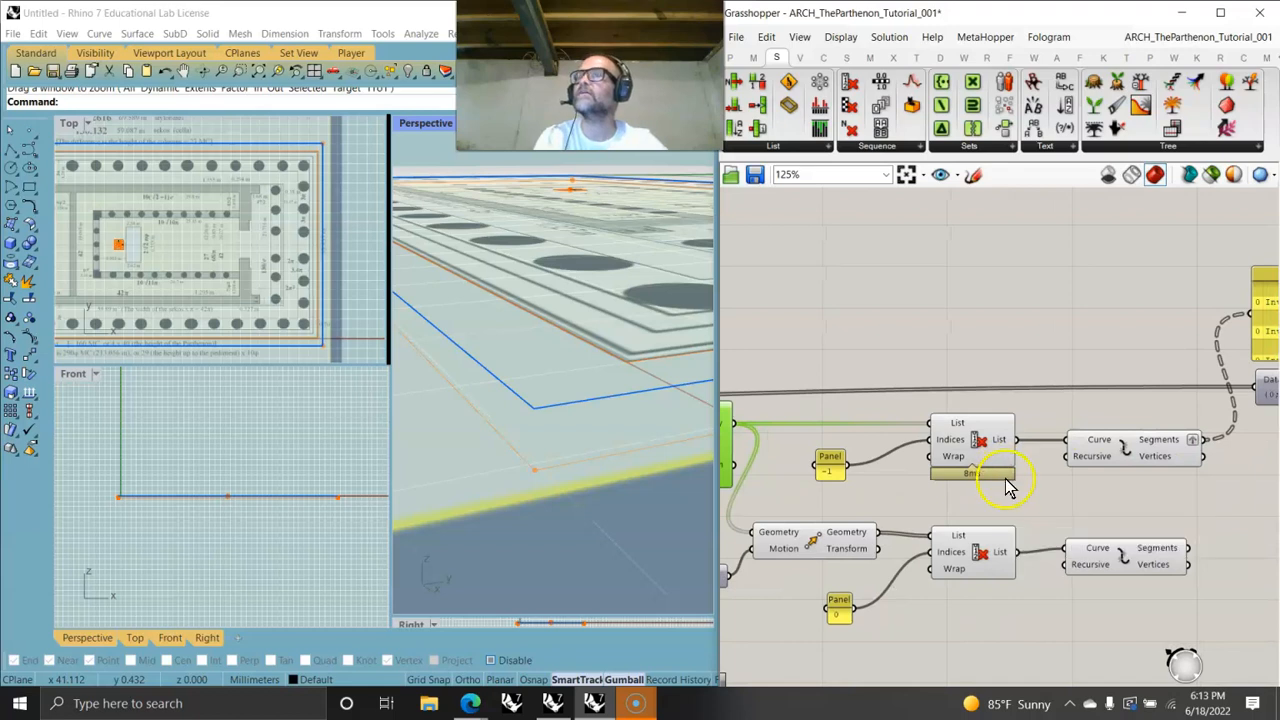
- Reconnect the panel to the second Explode component's segments output and graft that output
{"action": "right_click_drag", "start_coordinate": [1100, 482], "coordinate": [990, 470]}
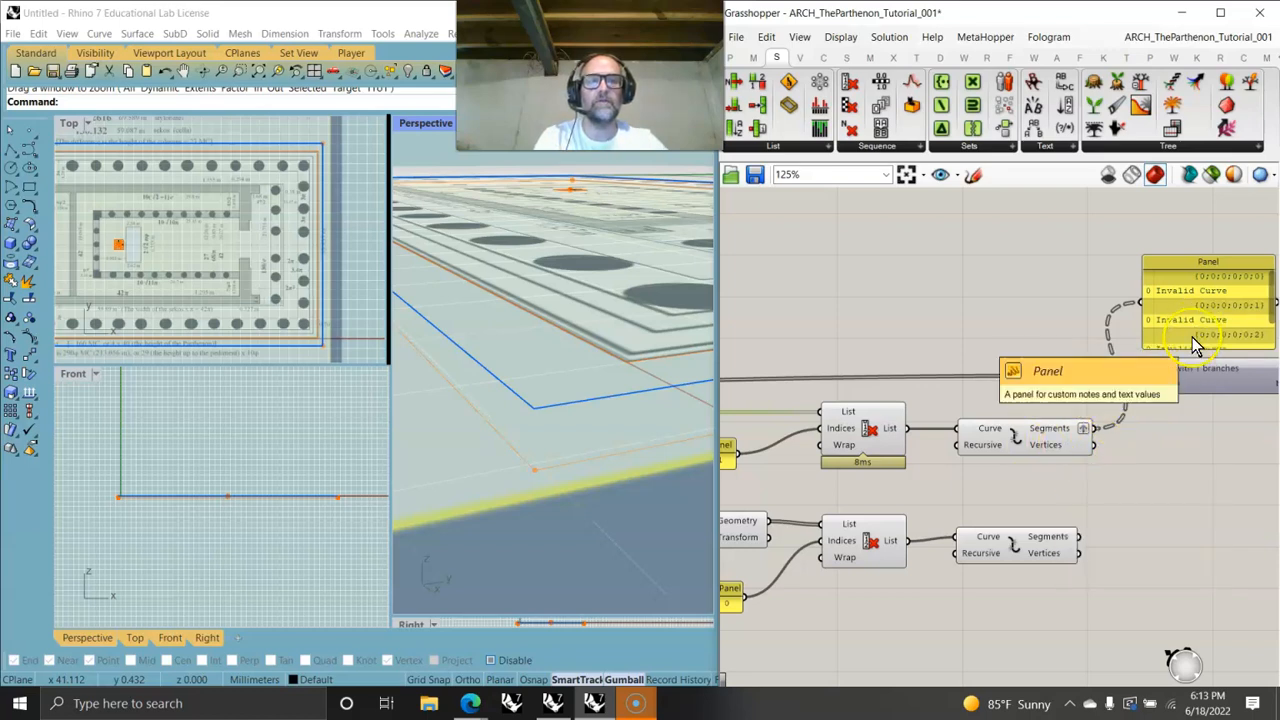
{"action": "right_click_drag", "start_coordinate": [651, 484], "coordinate": [590, 423]}
{"action": "right_click_drag", "start_coordinate": [731, 434], "coordinate": [829, 371]}
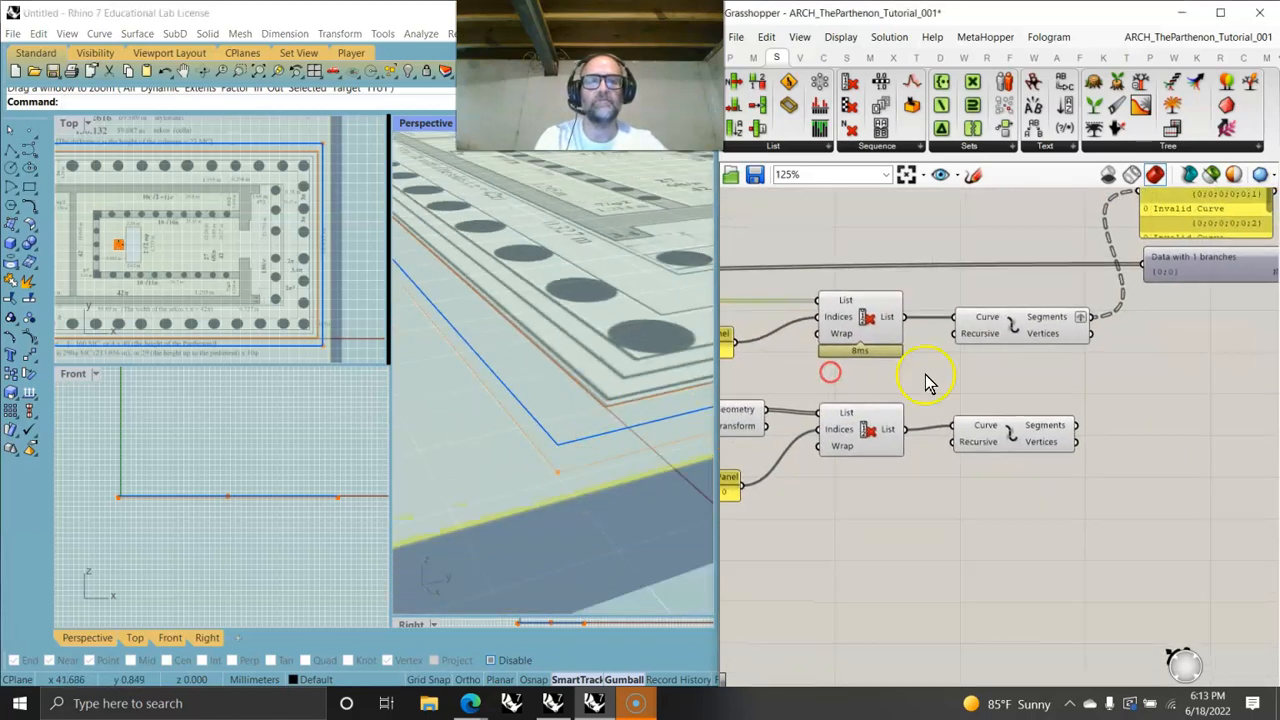
{"action": "right_click_drag", "start_coordinate": [1070, 440], "coordinate": [1050, 500]}
{"action": "left_click_drag", "start_coordinate": [1056, 481], "coordinate": [1116, 247]}
{"action": "right_click", "coordinate": [1024, 485]}
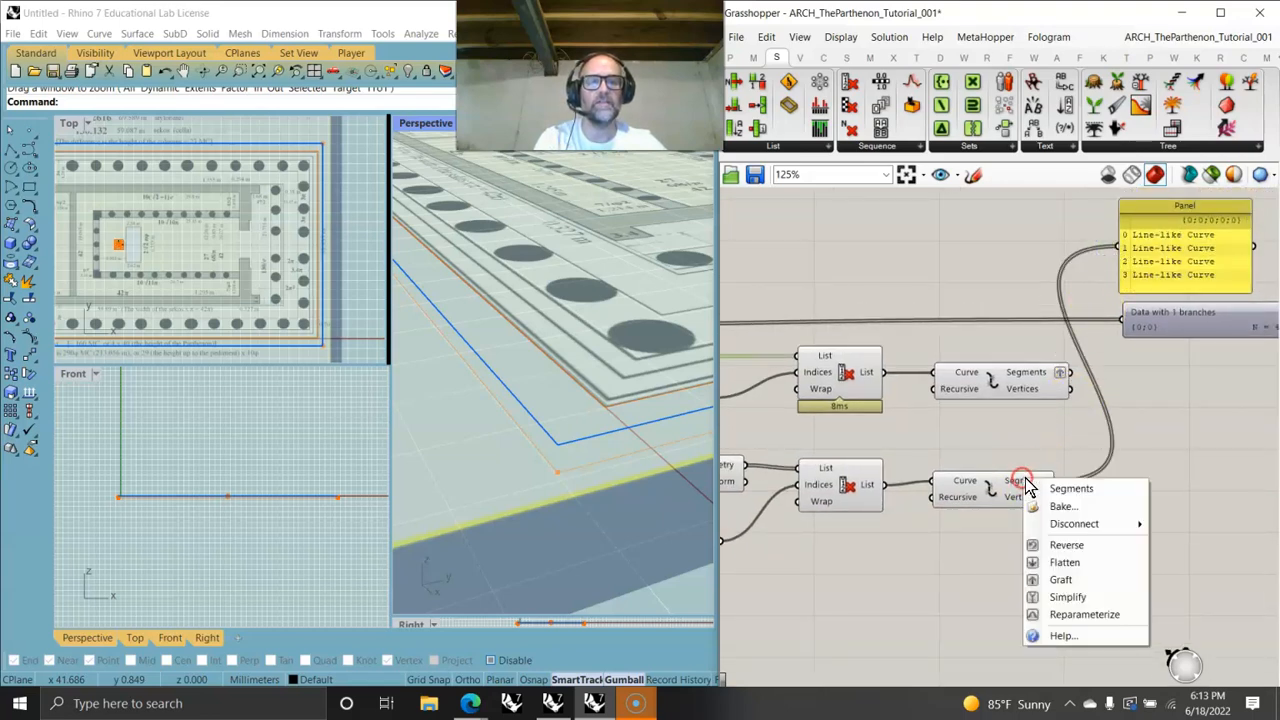
{"action": "left_click", "coordinate": [1058, 582]}
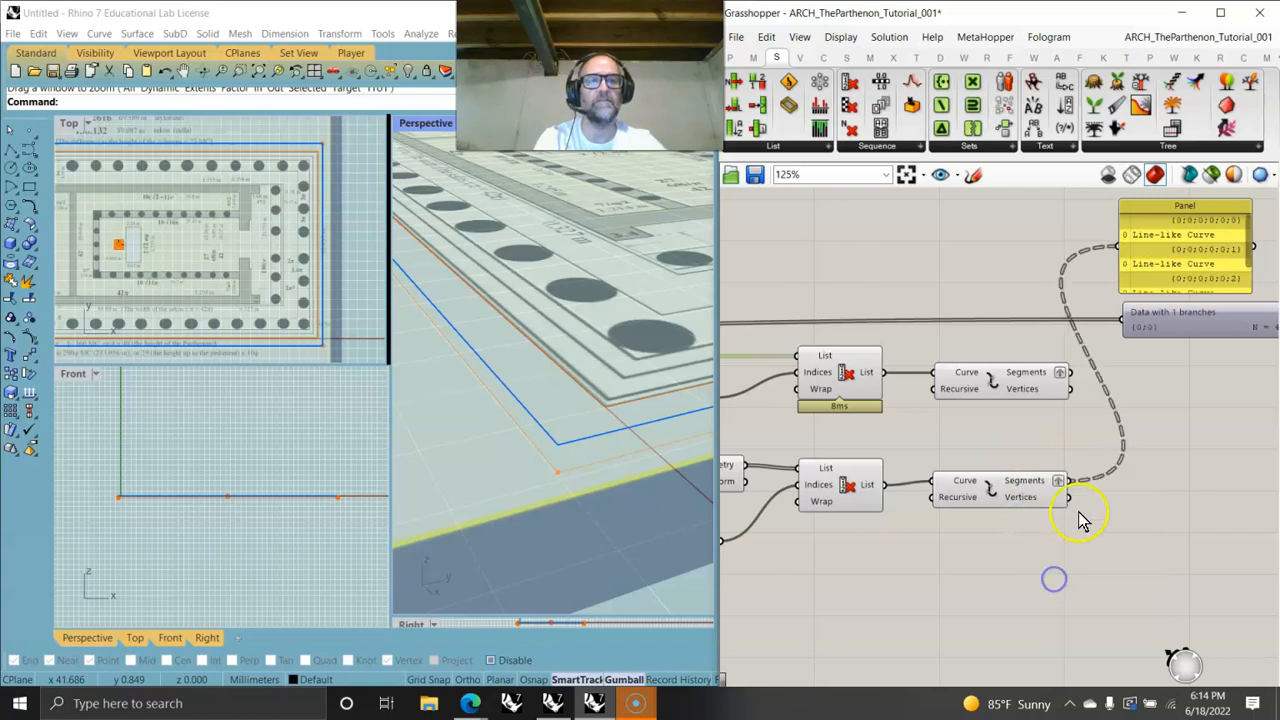
- Examine the definition from the Join Curves component through the Range and Scale components to the Cull Index outputs
{"action": "left_click_drag", "start_coordinate": [1157, 277], "coordinate": [1157, 266]}
{"action": "left_click", "coordinate": [1038, 374]}
{"action": "mouse_move", "coordinate": [981, 407]}
{"action": "right_mouse_down"}
{"action": "mouse_move", "coordinate": [1159, 431]}
{"action": "mouse_move", "coordinate": [986, 427]}
{"action": "mouse_move", "coordinate": [1145, 431]}
{"action": "right_mouse_up"}
{"action": "right_click_drag", "start_coordinate": [826, 476], "coordinate": [1046, 470]}
{"action": "left_click", "coordinate": [1092, 421]}
{"action": "scroll", "coordinate": [1045, 447], "scroll_direction": "down", "scroll_amount": 3}
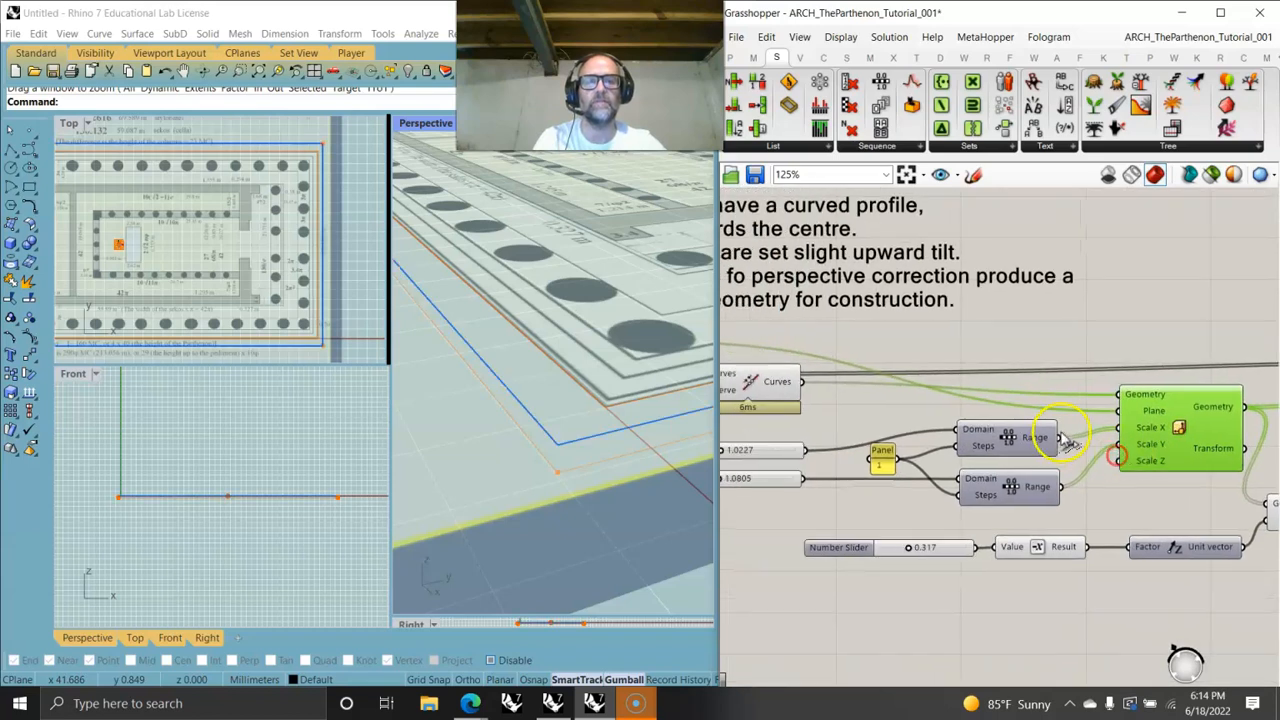
{"action": "left_click", "coordinate": [838, 395]}
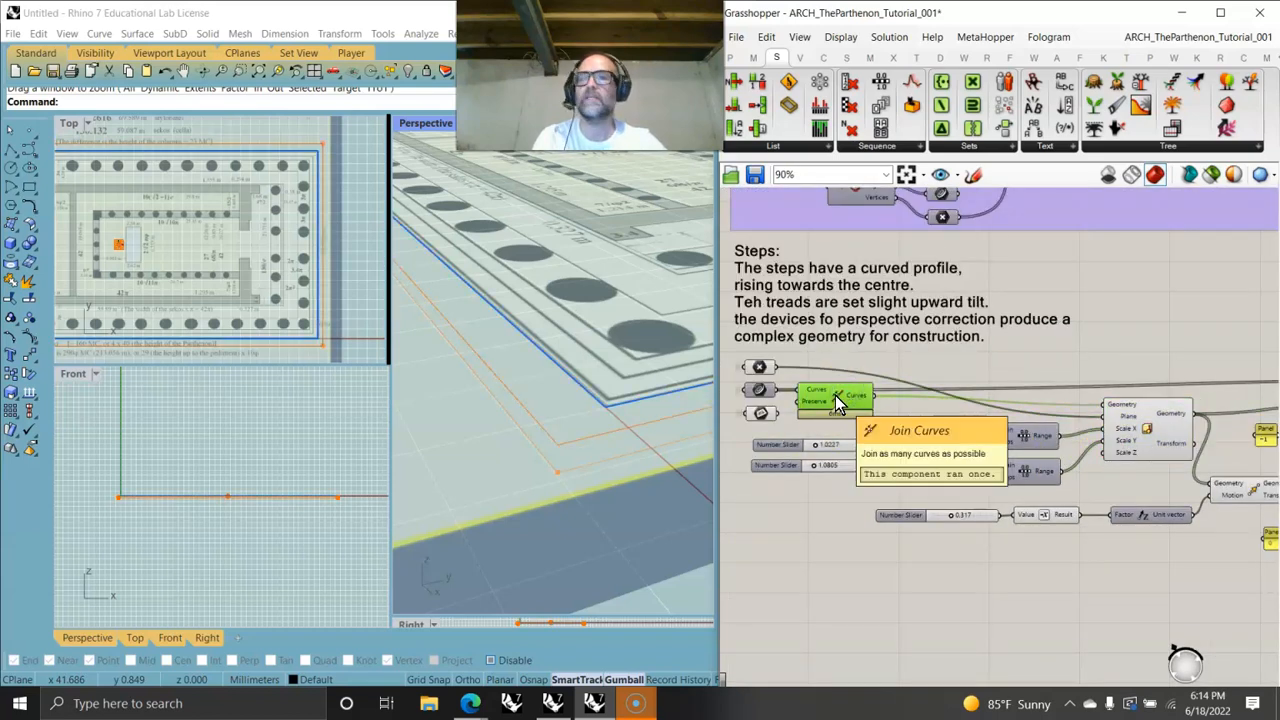
{"action": "right_click_drag", "start_coordinate": [1056, 457], "coordinate": [1012, 447]}
{"action": "scroll", "coordinate": [1012, 447], "scroll_direction": "up", "scroll_amount": 4}
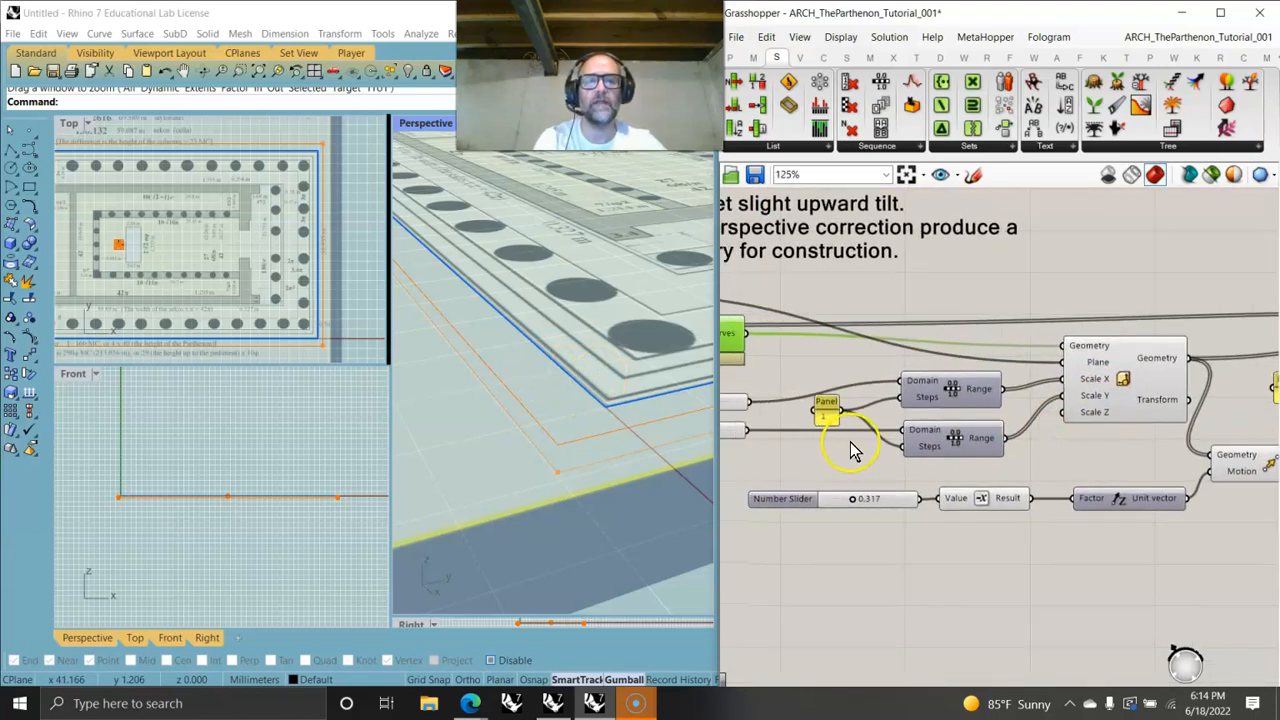
{"action": "mouse_move", "coordinate": [803, 489]}
{"action": "right_mouse_down"}
{"action": "mouse_move", "coordinate": [863, 486]}
{"action": "mouse_move", "coordinate": [820, 487]}
{"action": "right_mouse_up"}
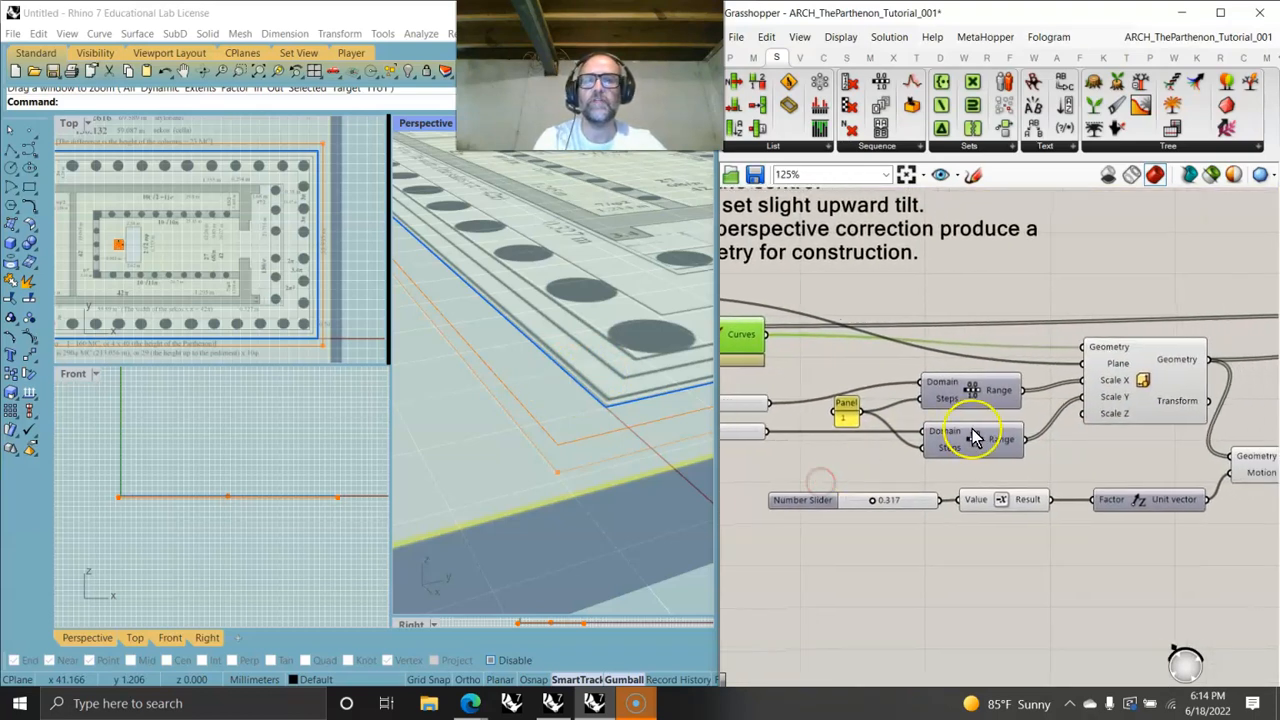
{"action": "left_click", "coordinate": [1168, 380]}
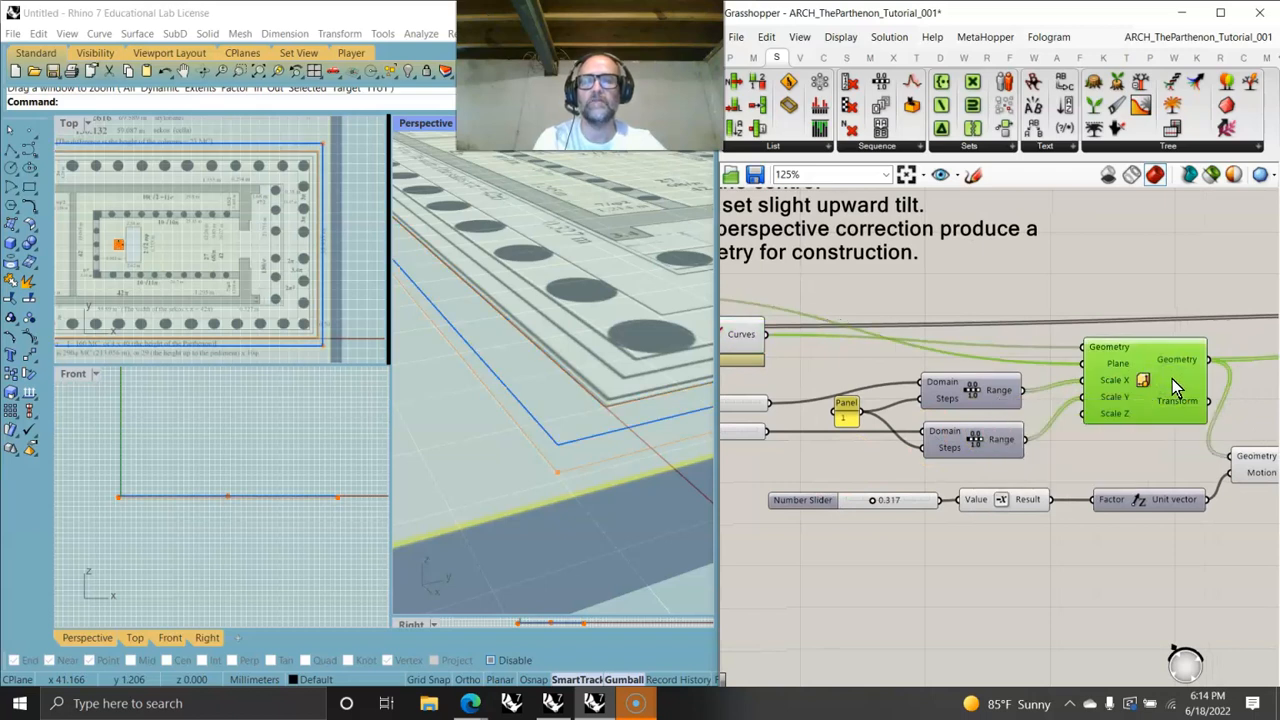
{"action": "right_click_drag", "start_coordinate": [1165, 424], "coordinate": [999, 440]}
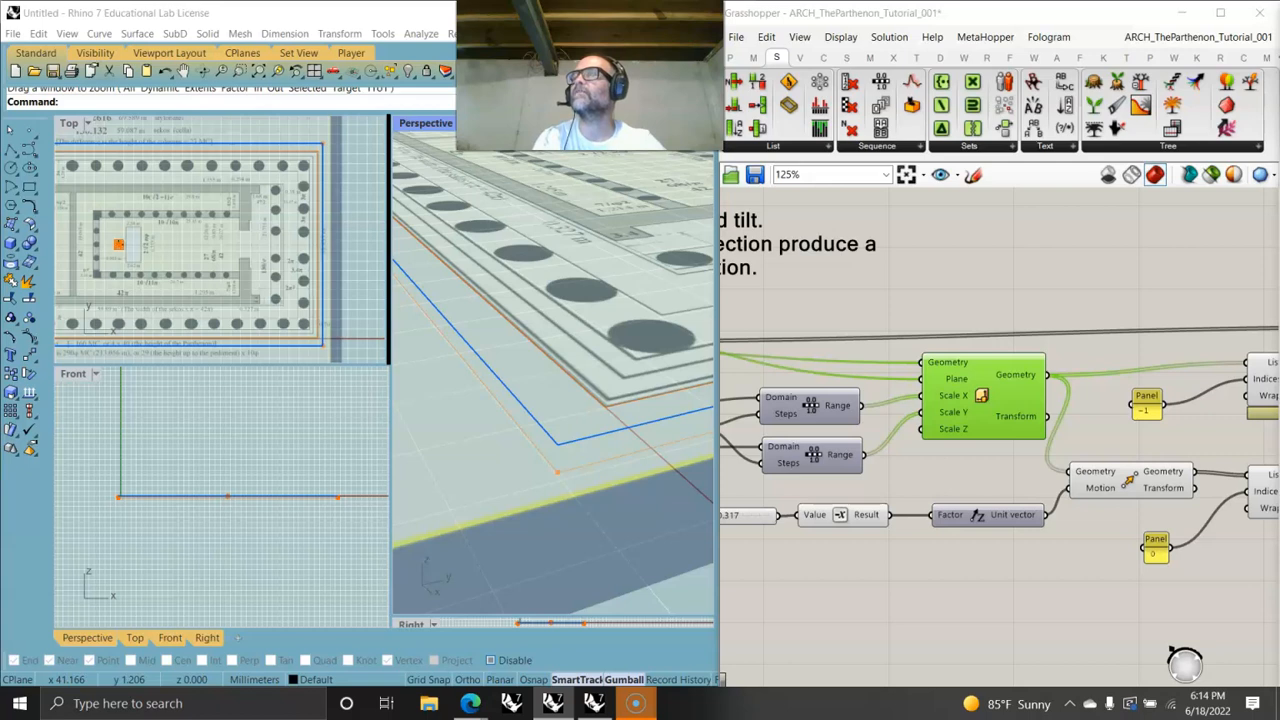
{"action": "right_click_drag", "start_coordinate": [950, 402], "coordinate": [1204, 397]}
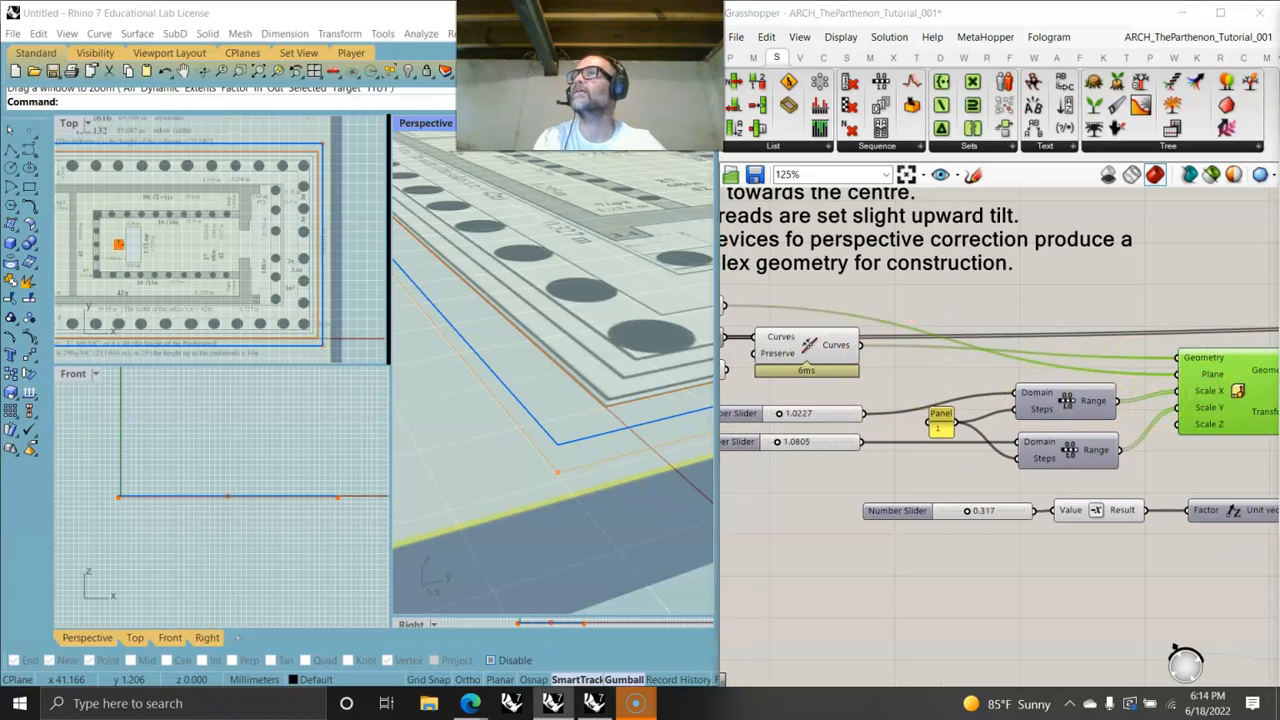
{"action": "scroll", "coordinate": [884, 420], "scroll_direction": "down", "scroll_amount": 3}
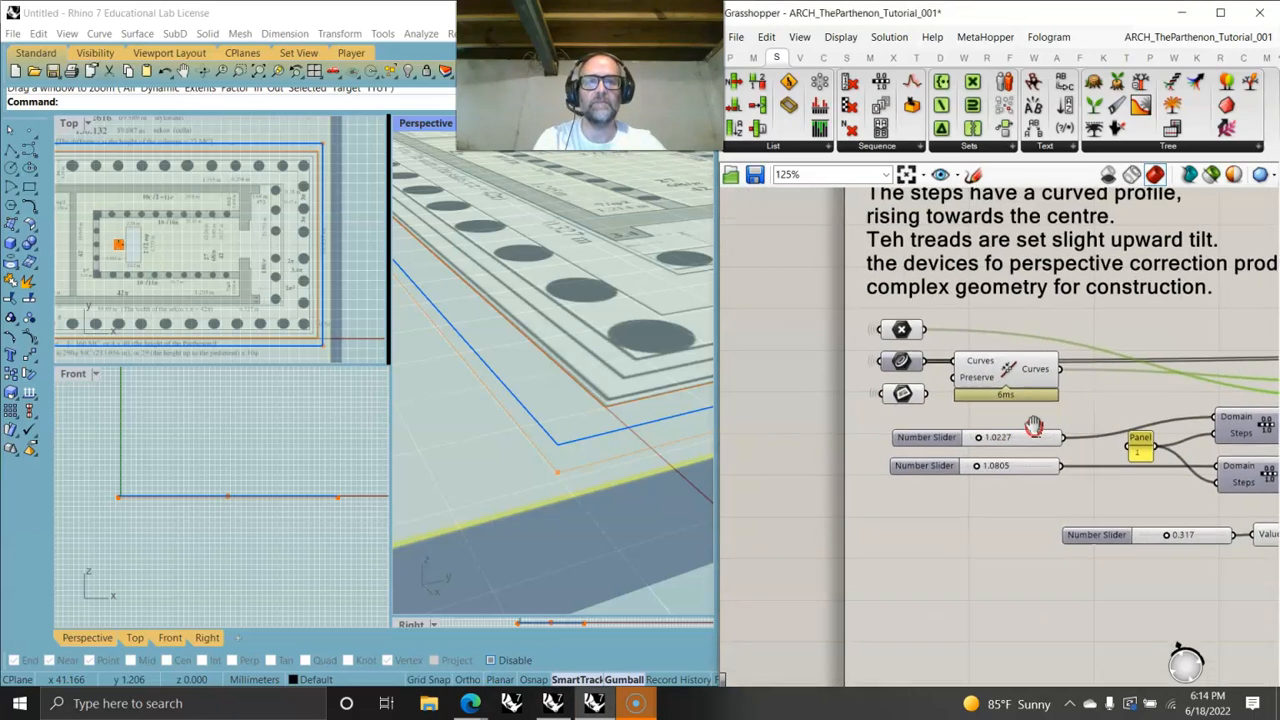
{"action": "scroll", "coordinate": [870, 405], "scroll_direction": "up", "scroll_amount": 1}
{"action": "scroll", "coordinate": [855, 393], "scroll_direction": "down", "scroll_amount": 1}
{"action": "left_click_drag", "start_coordinate": [773, 389], "coordinate": [1125, 397]}
{"action": "right_click_drag", "start_coordinate": [1151, 400], "coordinate": [872, 424]}
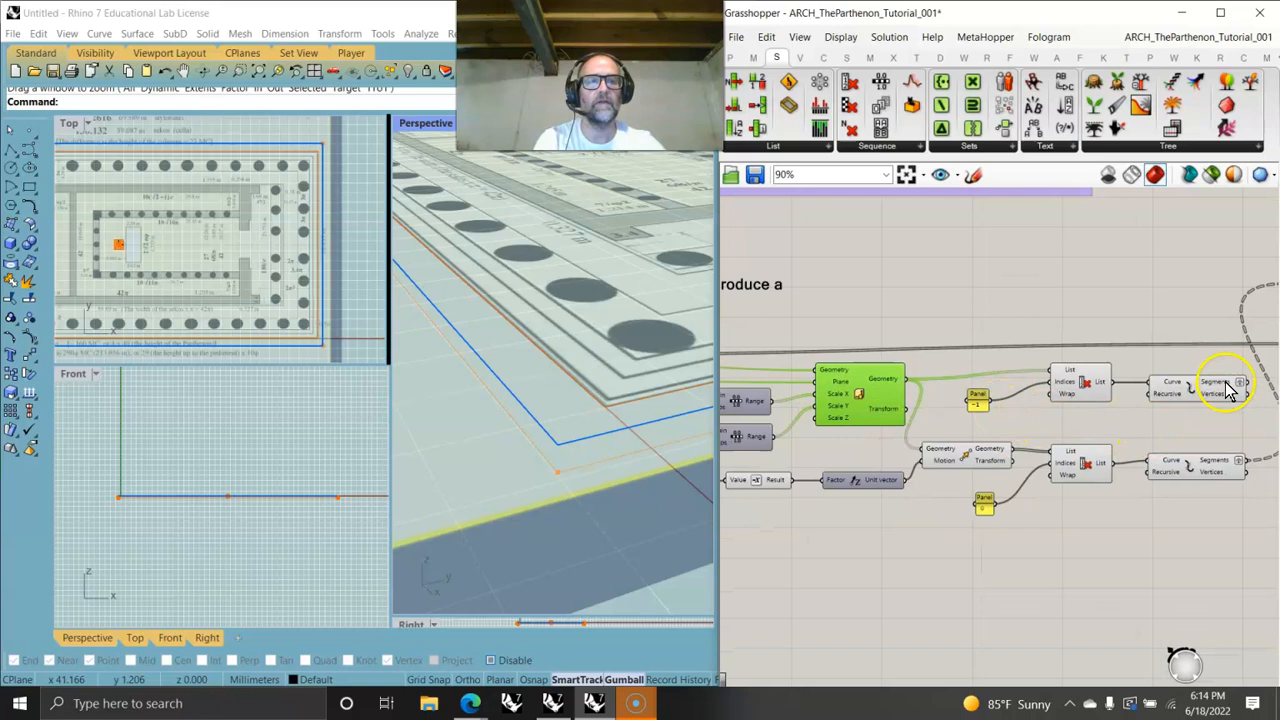
- Inspect the first Explode component's segments output and the data tree shown in its panel
{"action": "mouse_move", "coordinate": [1228, 390]}
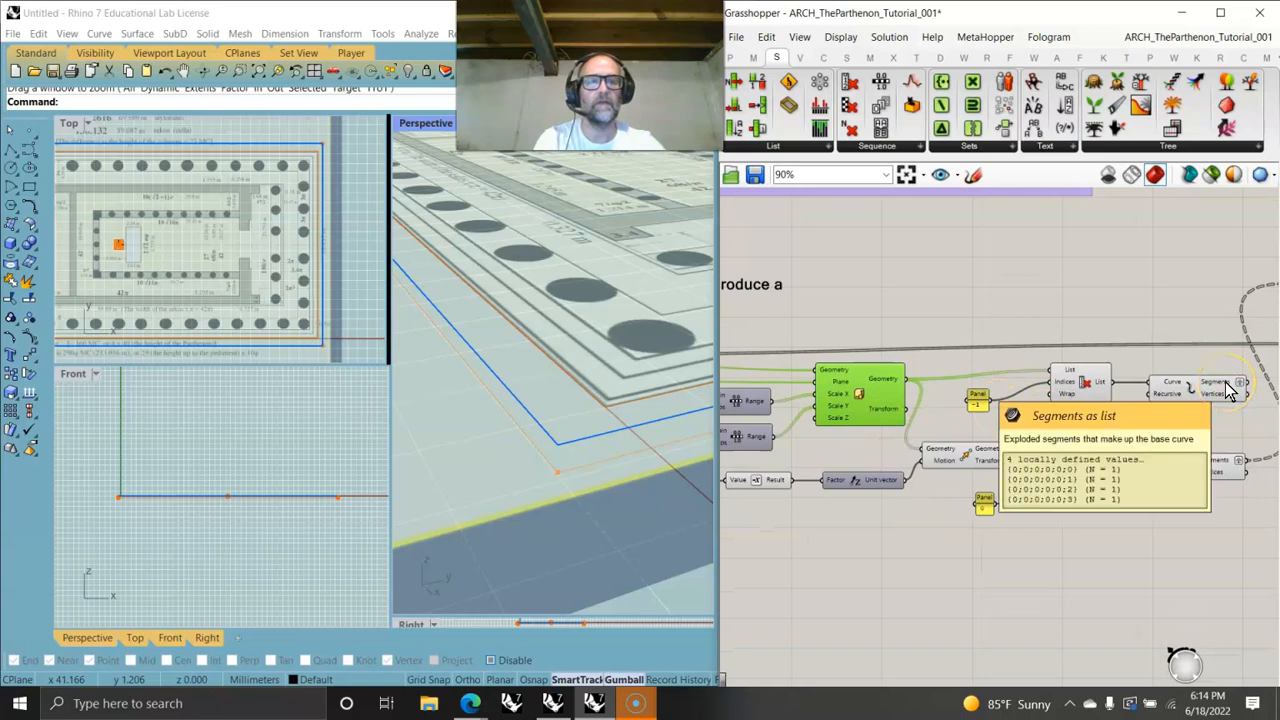
{"action": "right_click_drag", "start_coordinate": [1228, 390], "coordinate": [873, 436]}
{"action": "left_click_drag", "start_coordinate": [895, 430], "coordinate": [957, 342]}
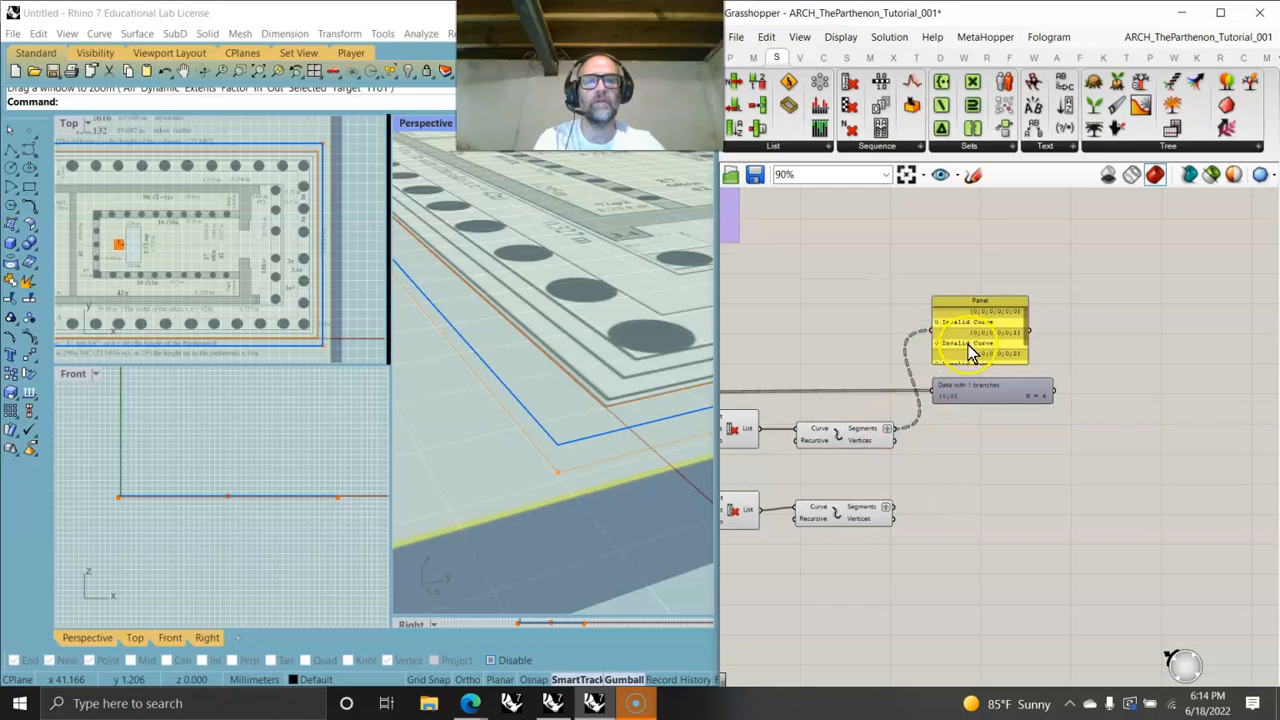
{"action": "left_click", "coordinate": [968, 348]}
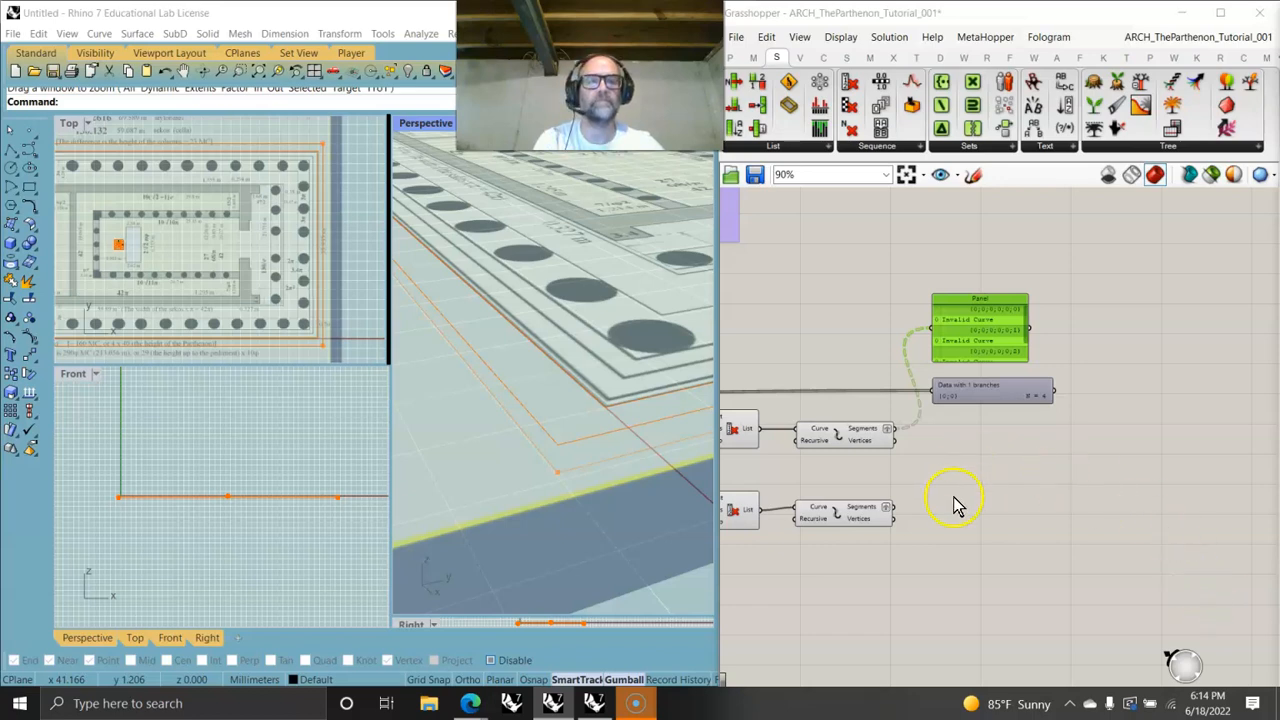
{"action": "right_click_drag", "start_coordinate": [951, 506], "coordinate": [1166, 517]}
{"action": "right_click_drag", "start_coordinate": [905, 475], "coordinate": [985, 483]}
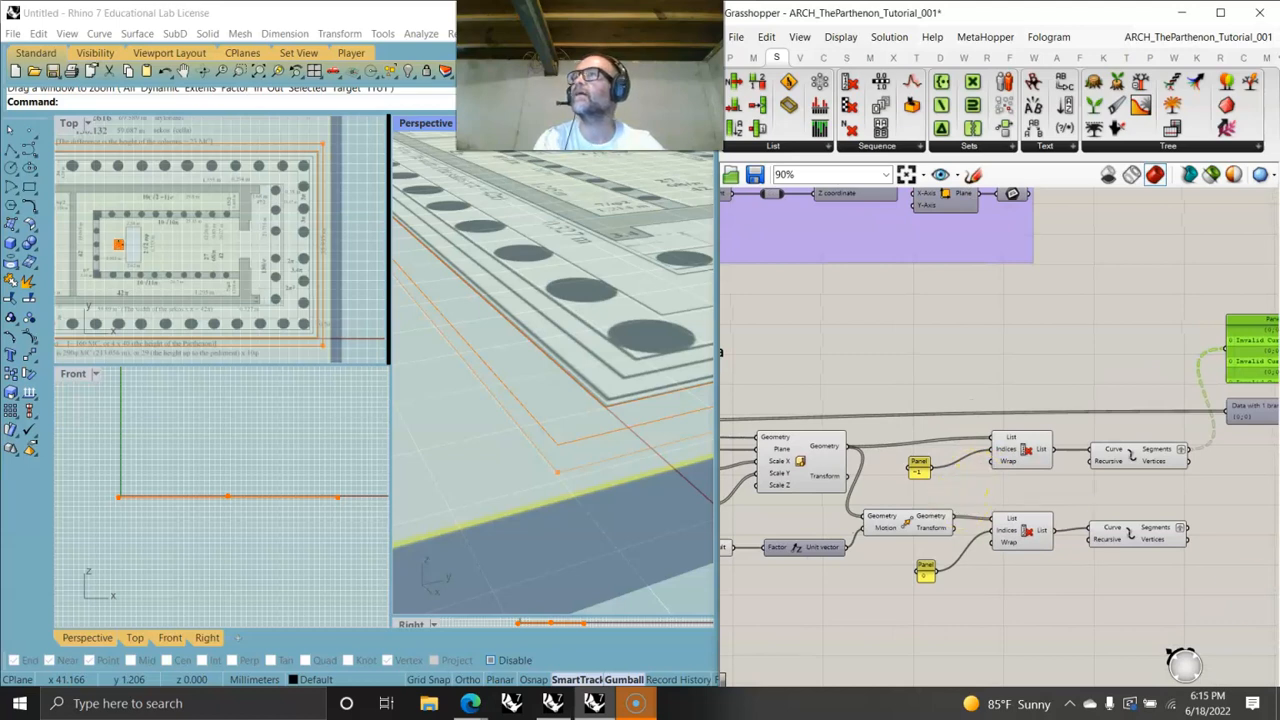
{"action": "key", "text": "alt+Tab"}
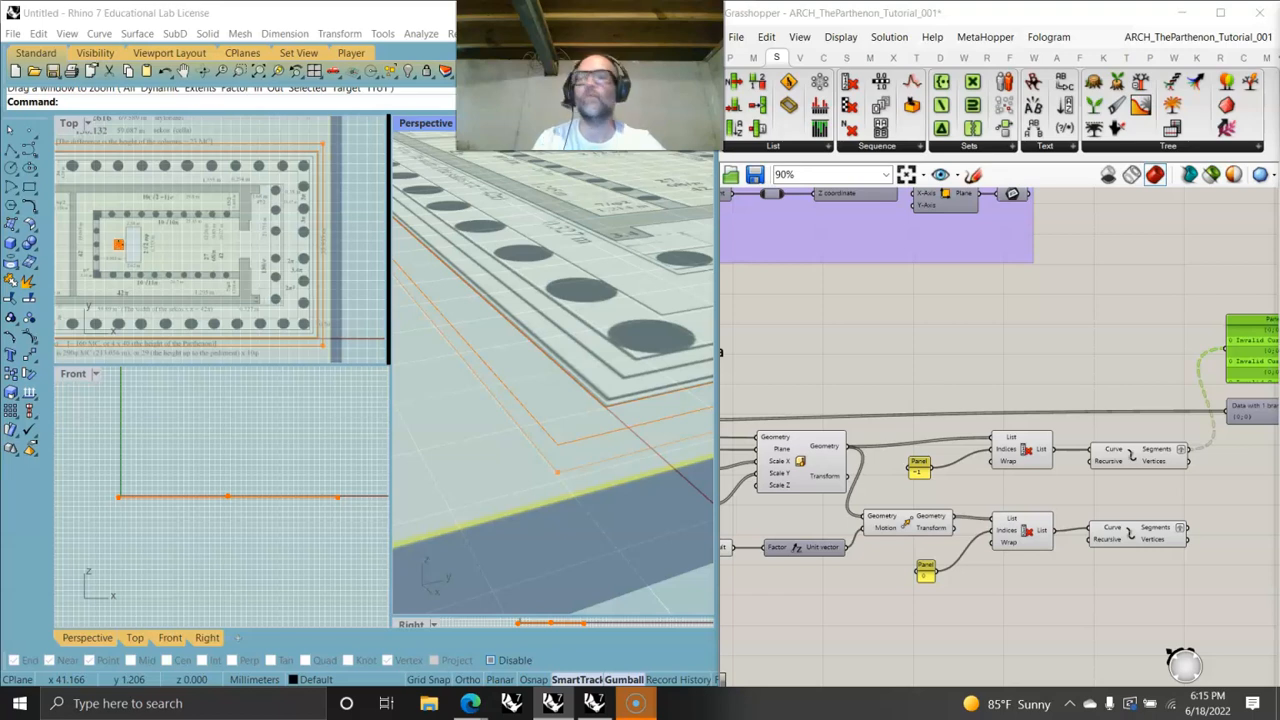
{"action": "right_click_drag", "start_coordinate": [849, 498], "coordinate": [1189, 452]}
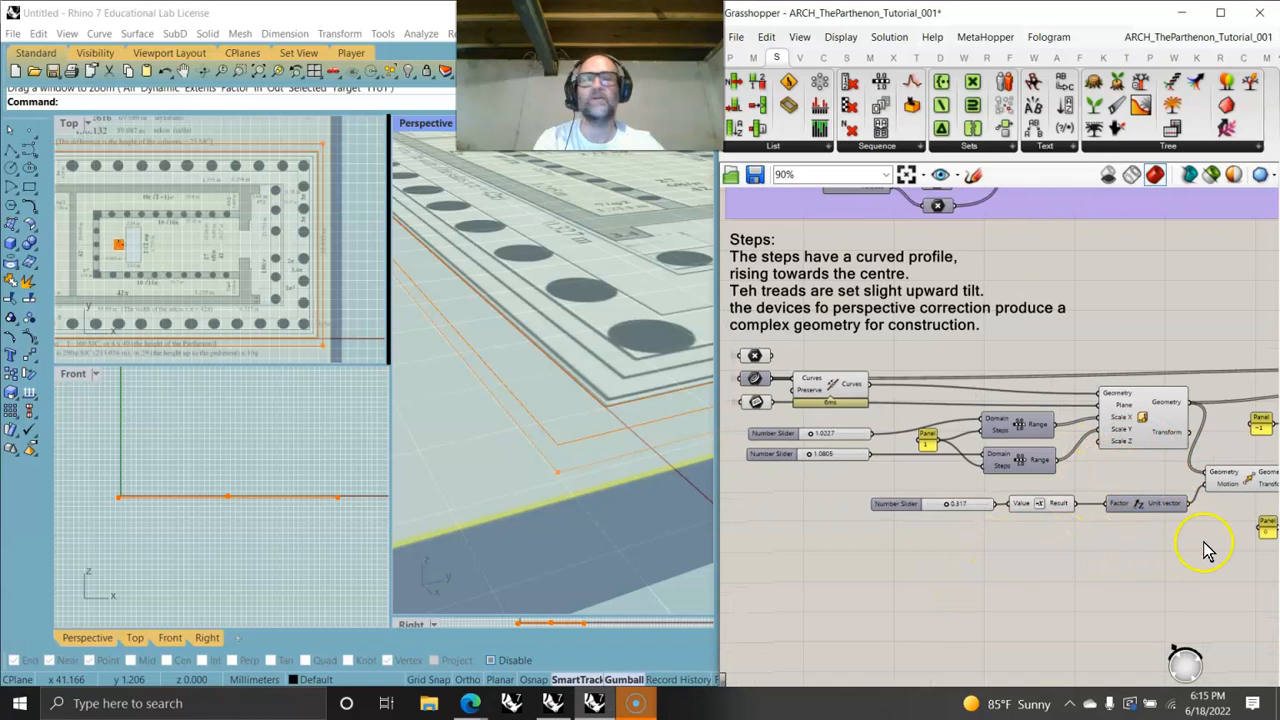
- Move the two number sliders aside and add a Construct Domain component beside them
{"action": "left_click_drag", "start_coordinate": [946, 437], "coordinate": [982, 456]}
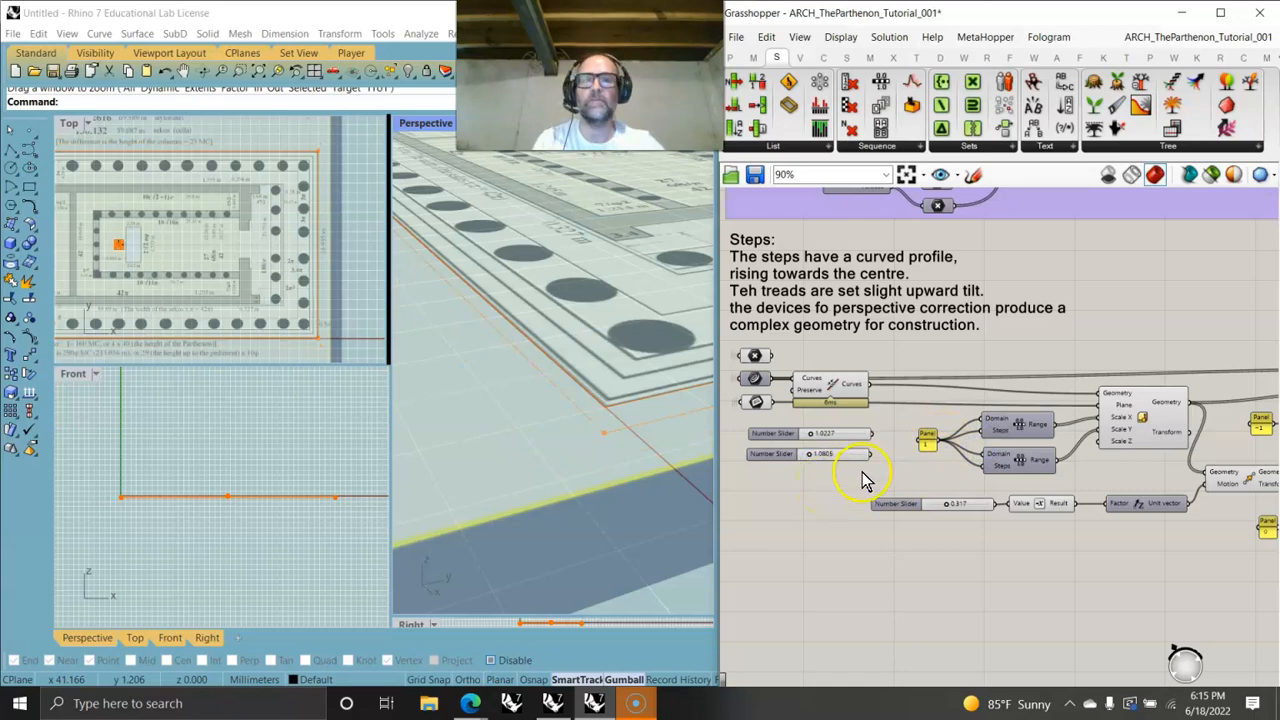
{"action": "left_click_drag", "start_coordinate": [884, 460], "coordinate": [858, 470]}
{"action": "right_click_drag", "start_coordinate": [910, 474], "coordinate": [1036, 467]}
{"action": "left_click_drag", "start_coordinate": [1021, 466], "coordinate": [820, 420]}
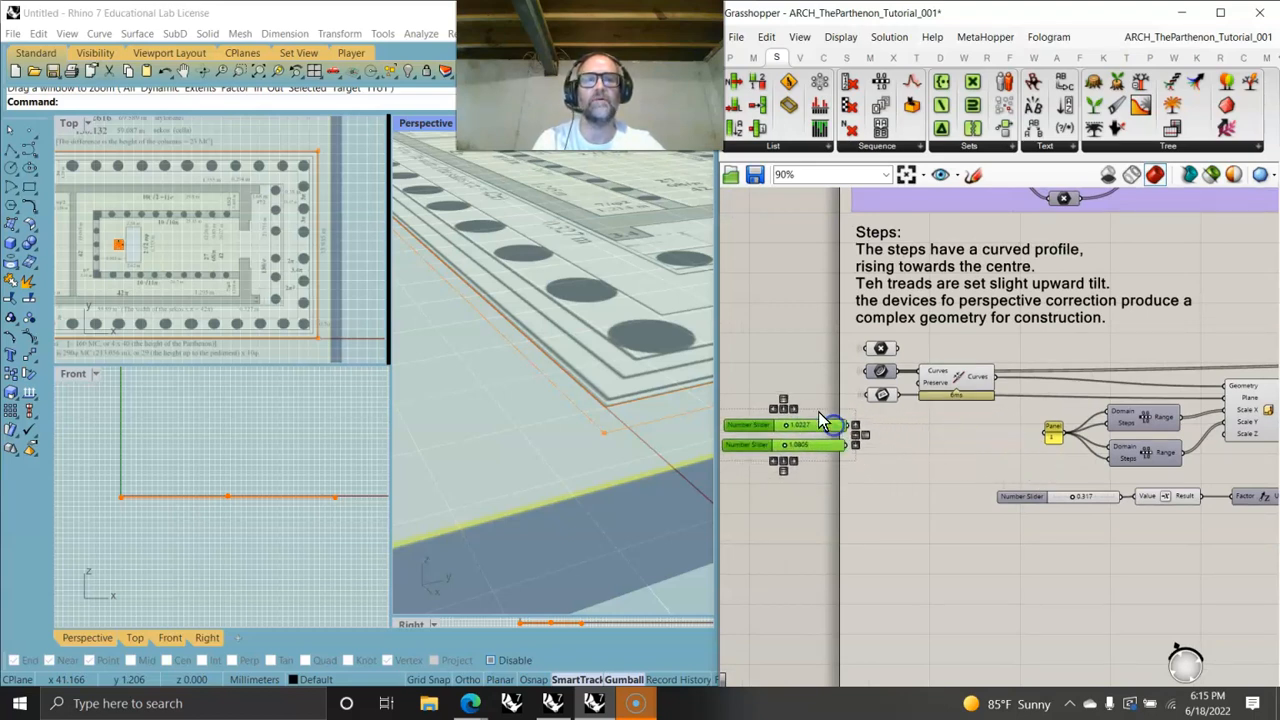
{"action": "left_click", "coordinate": [753, 57]}
{"action": "left_click_drag", "start_coordinate": [767, 88], "coordinate": [976, 436]}
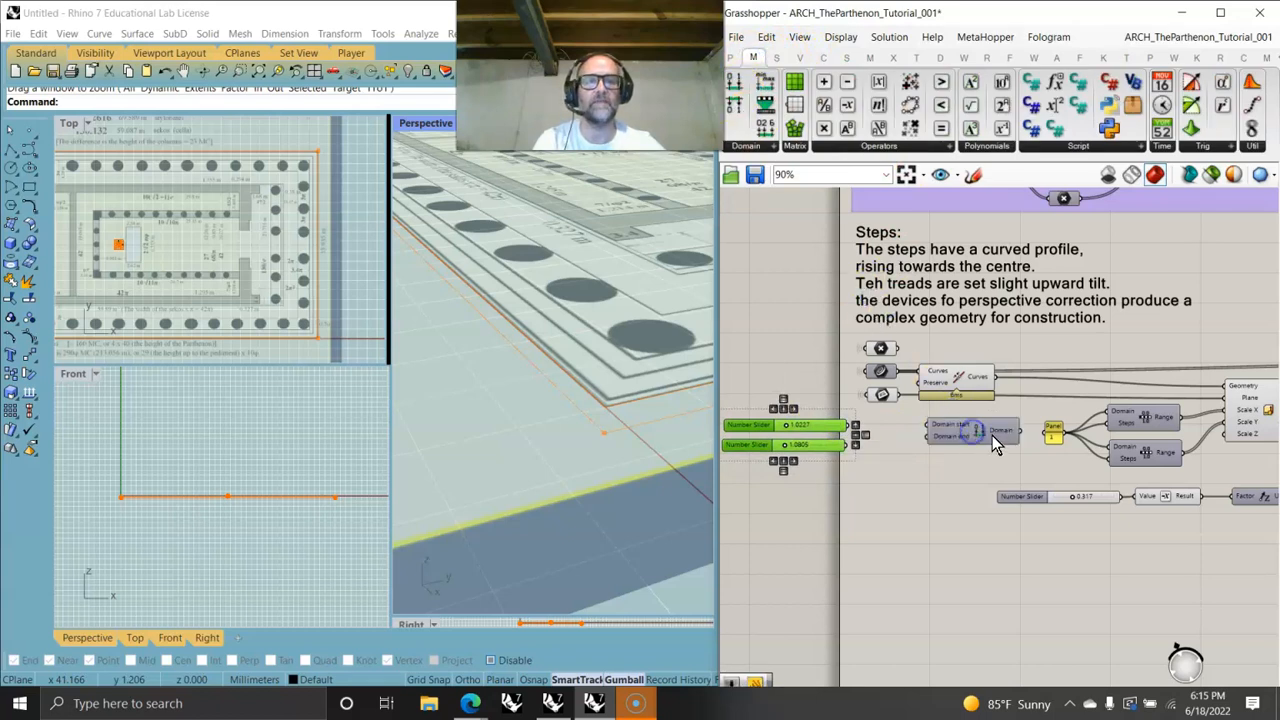
- Place a copy of the panel holding 1 near the sliders and duplicate the Construct Domain component
{"action": "left_click", "coordinate": [1053, 432]}
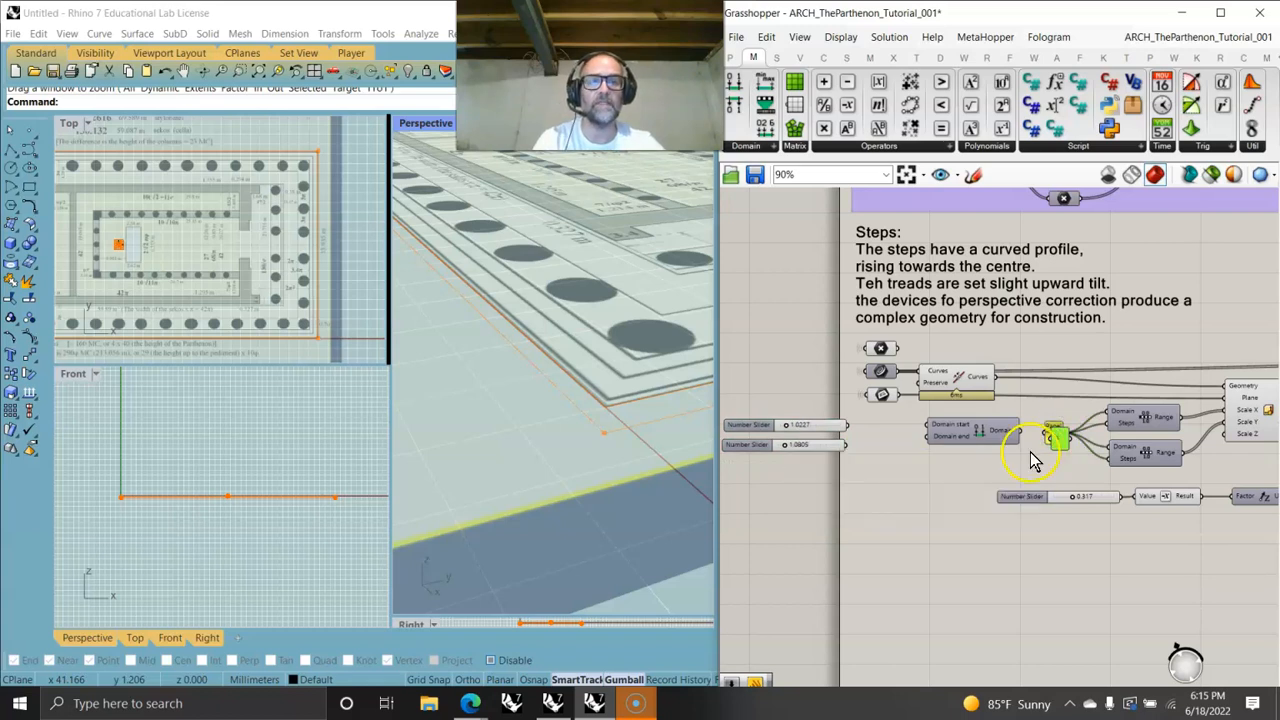
{"action": "left_click", "coordinate": [884, 432]}
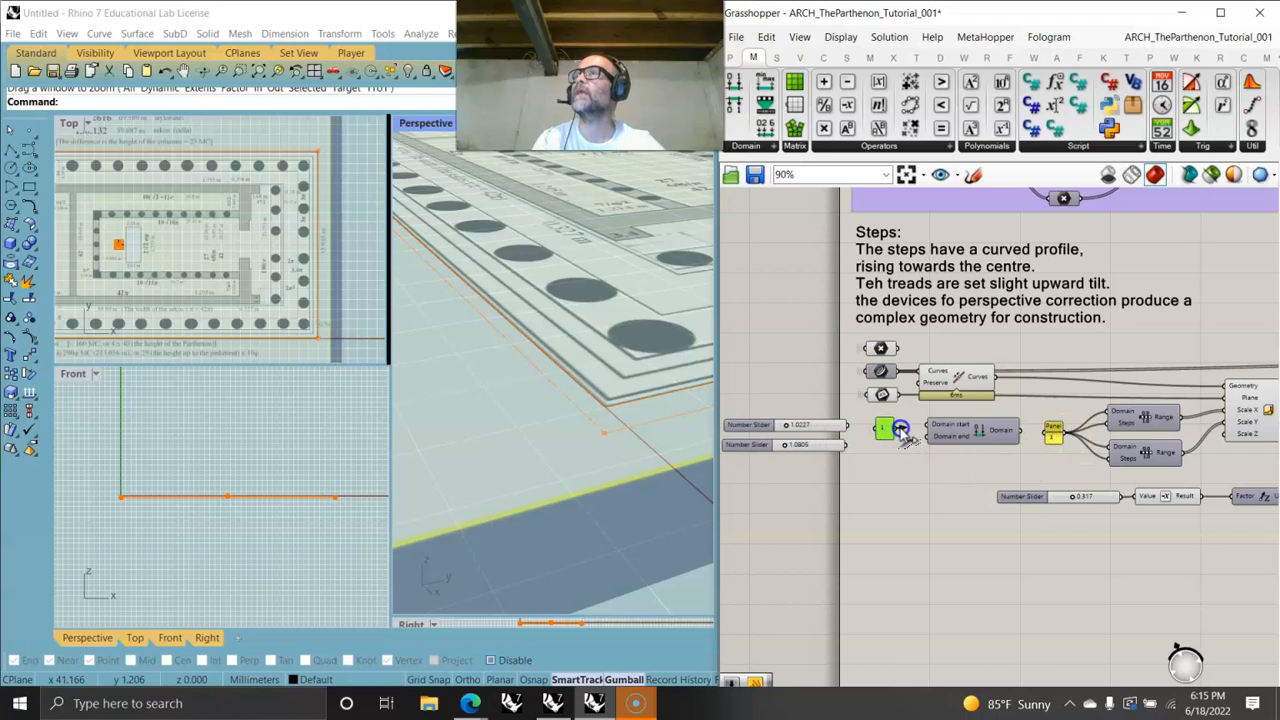
{"action": "left_click", "coordinate": [965, 435]}
{"action": "left_click_drag", "start_coordinate": [919, 424], "coordinate": [978, 467]}
{"action": "key", "text": "ctrl+c"}
{"action": "key", "text": "ctrl+v"}
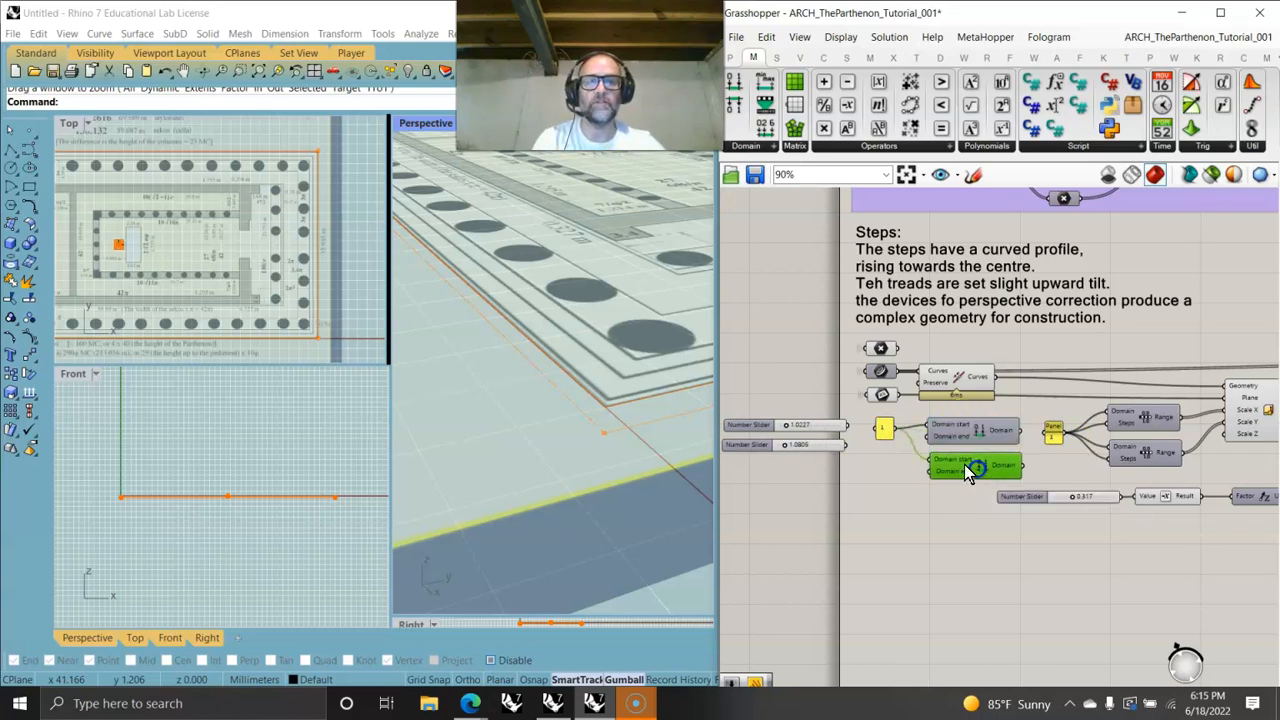
- Wire each number slider into a Construct Domain end and each domain output into its Range component
{"action": "left_click_drag", "start_coordinate": [848, 427], "coordinate": [926, 438]}
{"action": "left_click_drag", "start_coordinate": [846, 443], "coordinate": [930, 471]}
{"action": "left_click_drag", "start_coordinate": [1030, 442], "coordinate": [1112, 413]}
{"action": "left_click_drag", "start_coordinate": [1022, 465], "coordinate": [1112, 452]}
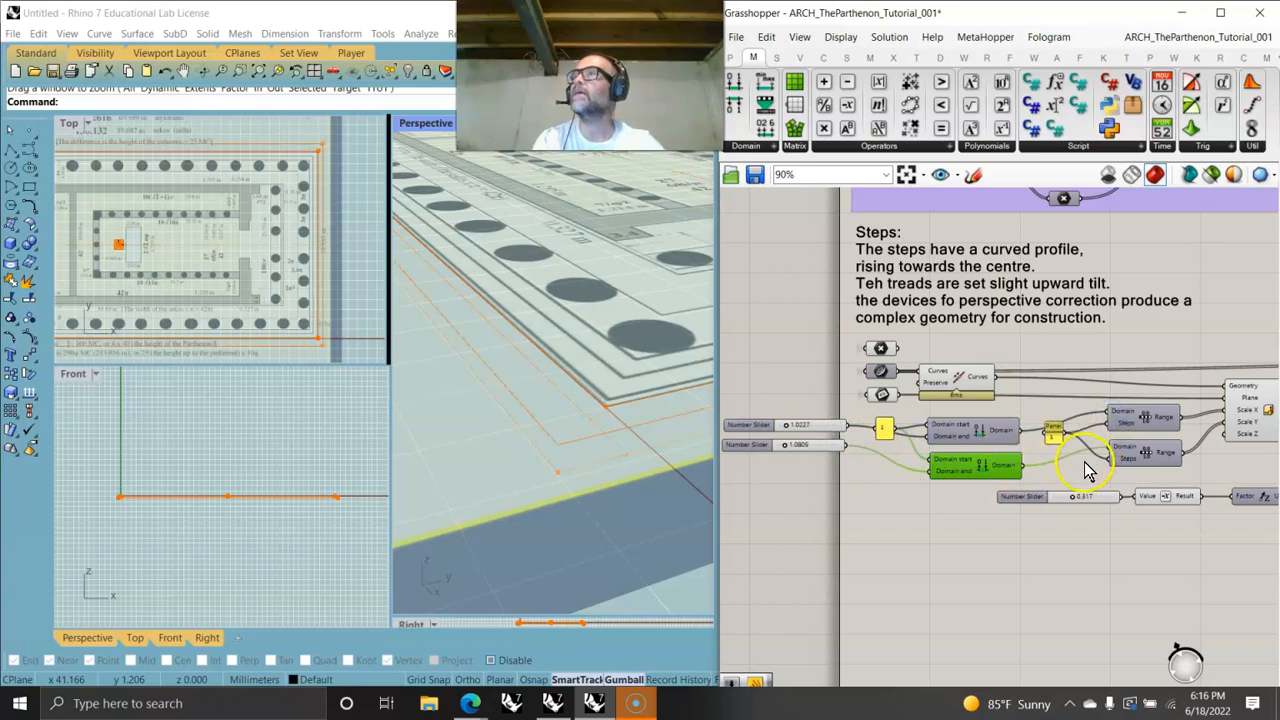
- Move the vector factor slider aside and add a third Range and Construct Domain feeding the Unit Vector factor
{"action": "right_click_drag", "start_coordinate": [1070, 519], "coordinate": [1028, 372]}
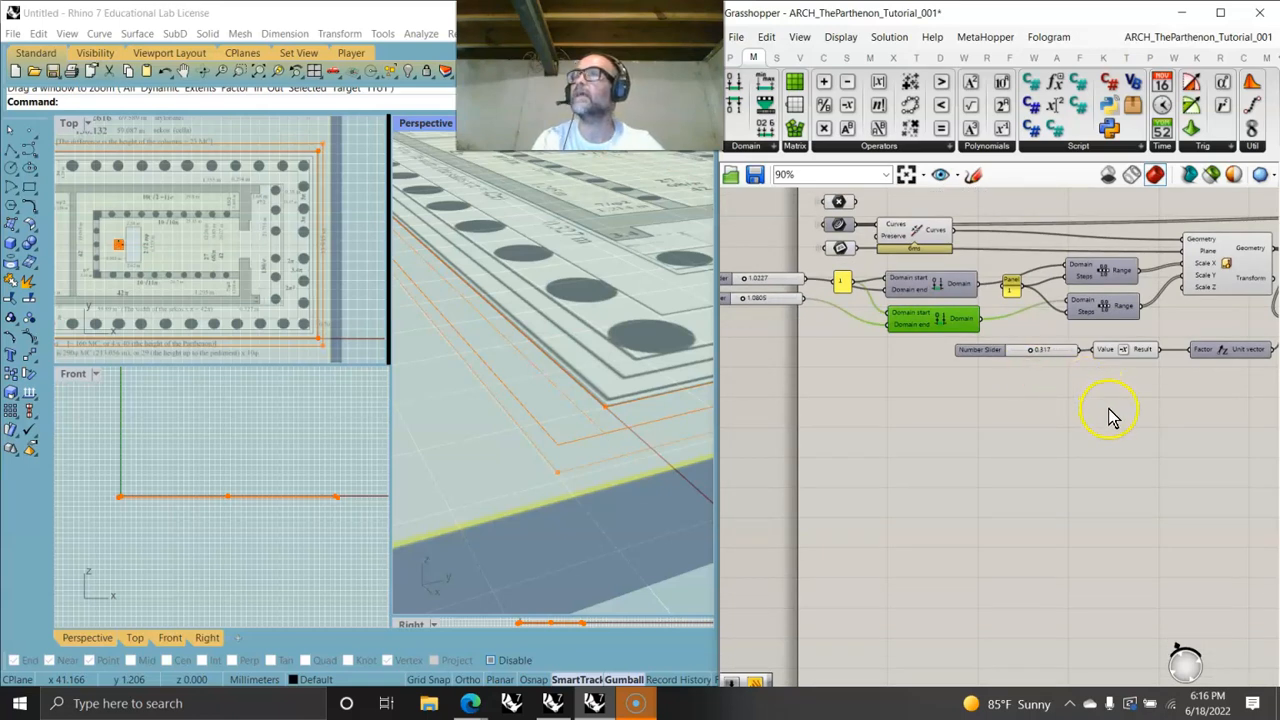
{"action": "left_click_drag", "start_coordinate": [1126, 371], "coordinate": [1050, 356]}
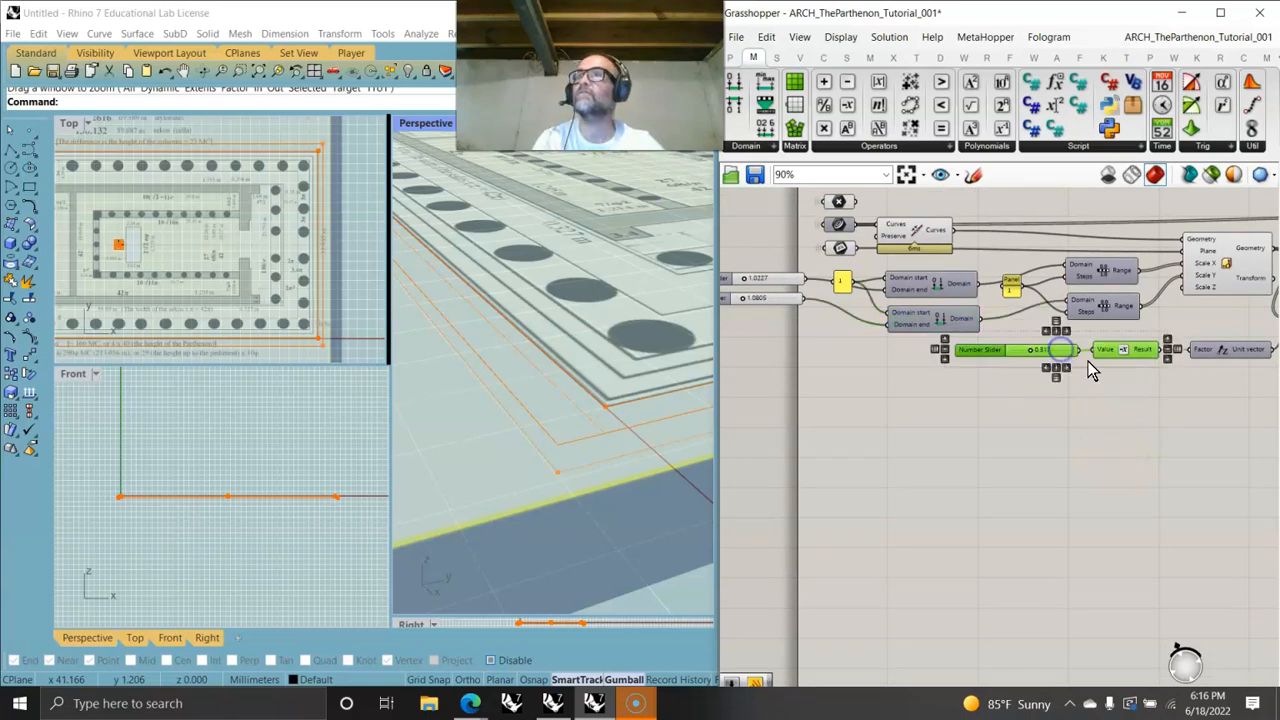
{"action": "left_click_drag", "start_coordinate": [1134, 366], "coordinate": [776, 366]}
{"action": "left_click", "coordinate": [1115, 313]}
{"action": "left_click_drag", "start_coordinate": [1113, 318], "coordinate": [1182, 350], "text": "alt"}
{"action": "left_click", "coordinate": [922, 319]}
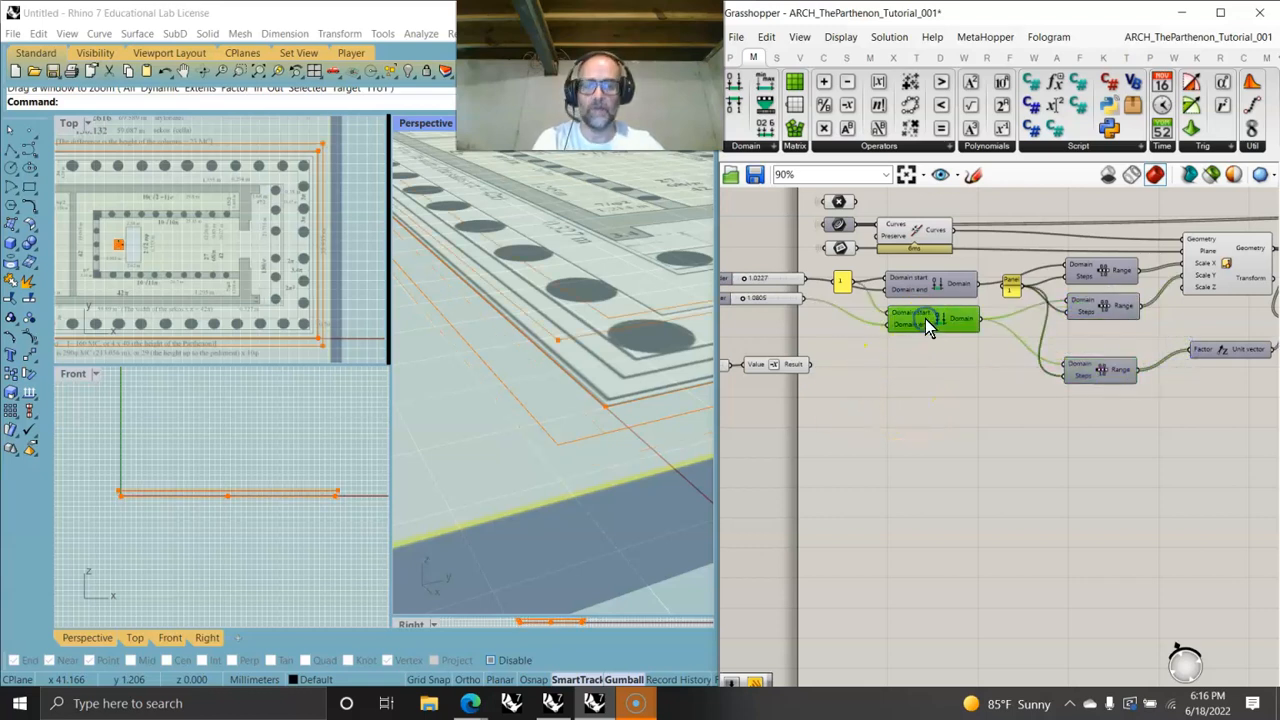
{"action": "left_click_drag", "start_coordinate": [925, 318], "coordinate": [1060, 363], "text": "alt"}
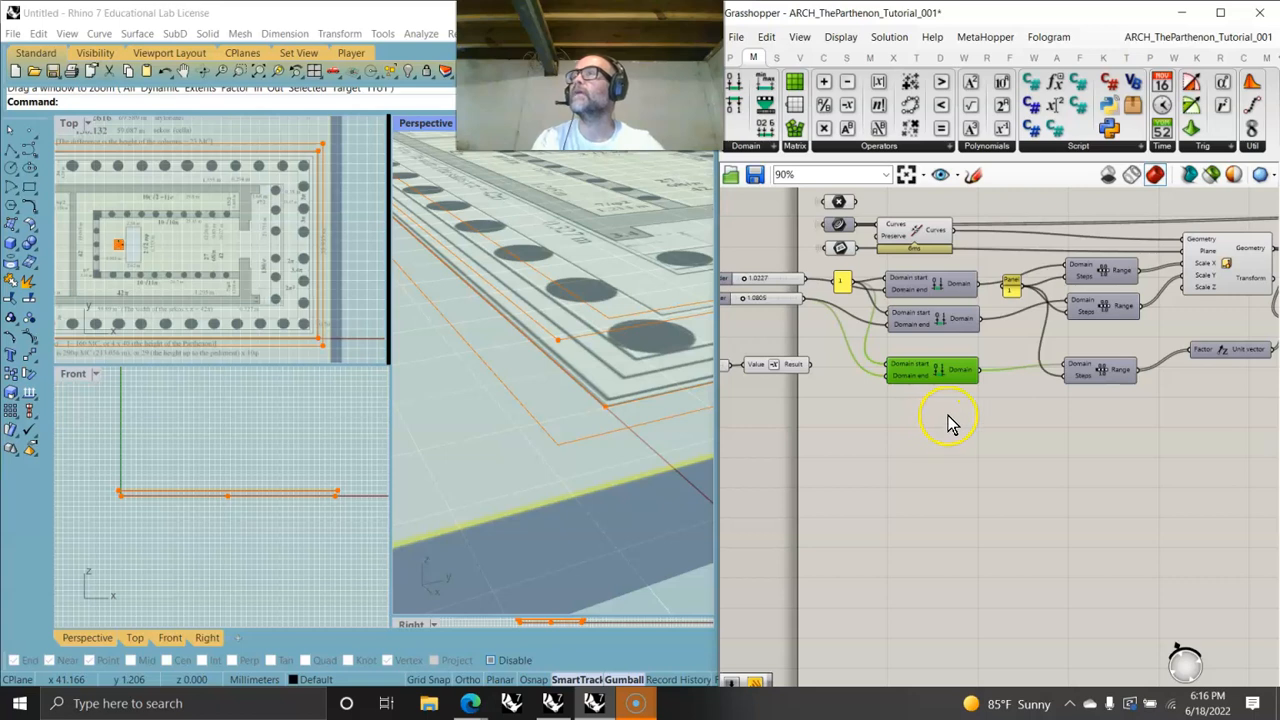
- Copy the panel, set its content to 0, and connect it to a Construct Domain start input
{"action": "right_click_drag", "start_coordinate": [950, 424], "coordinate": [1028, 414]}
{"action": "left_click_drag", "start_coordinate": [967, 365], "coordinate": [921, 281]}
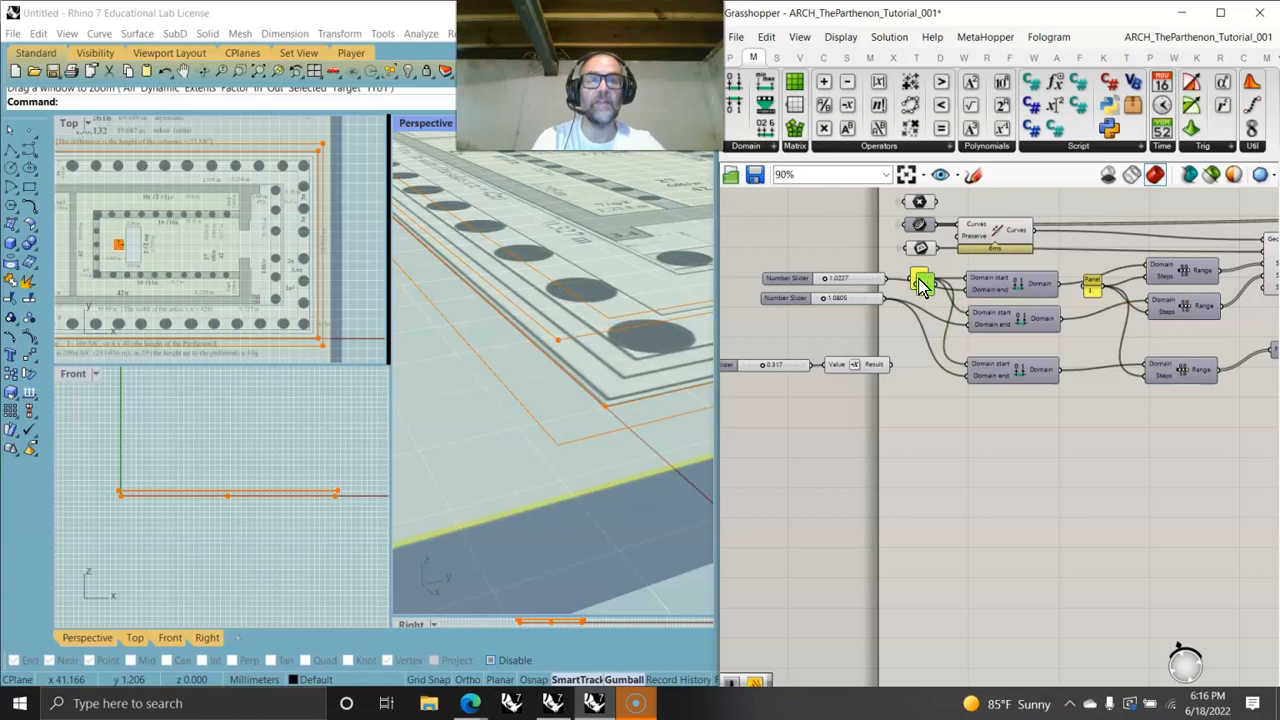
{"action": "left_click_drag", "start_coordinate": [914, 289], "coordinate": [908, 326]}
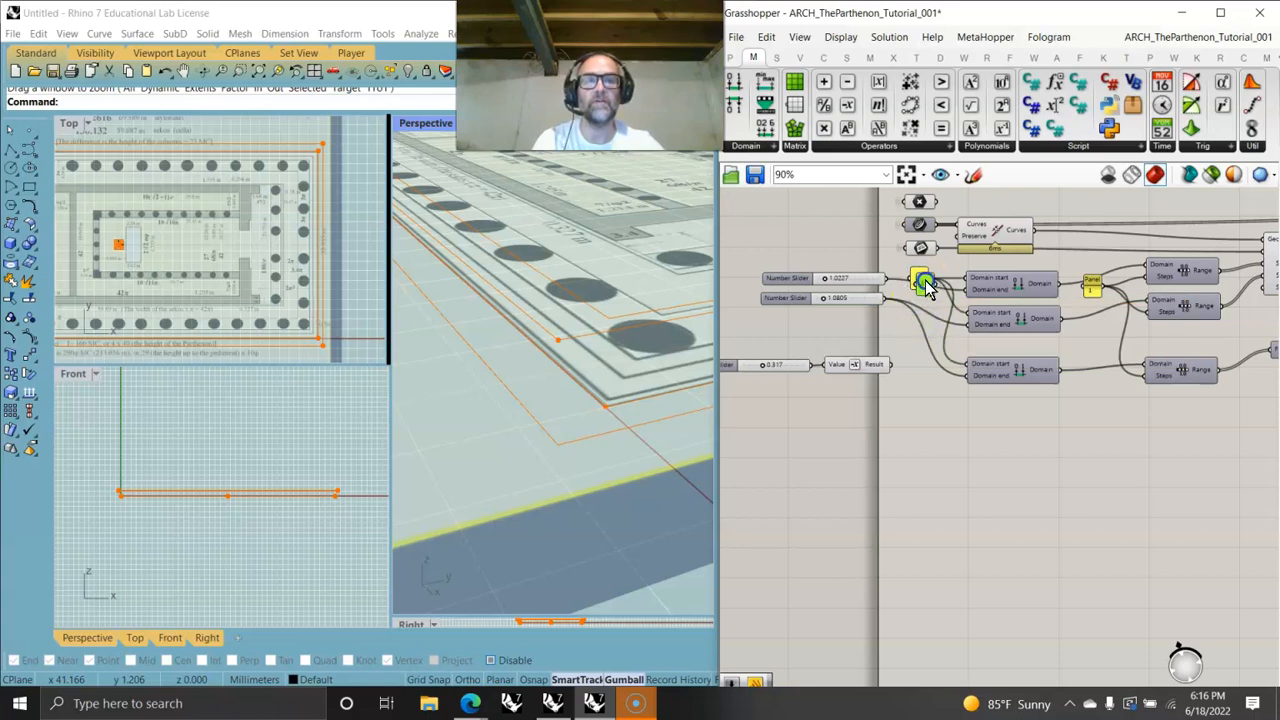
{"action": "double_click", "coordinate": [918, 328]}
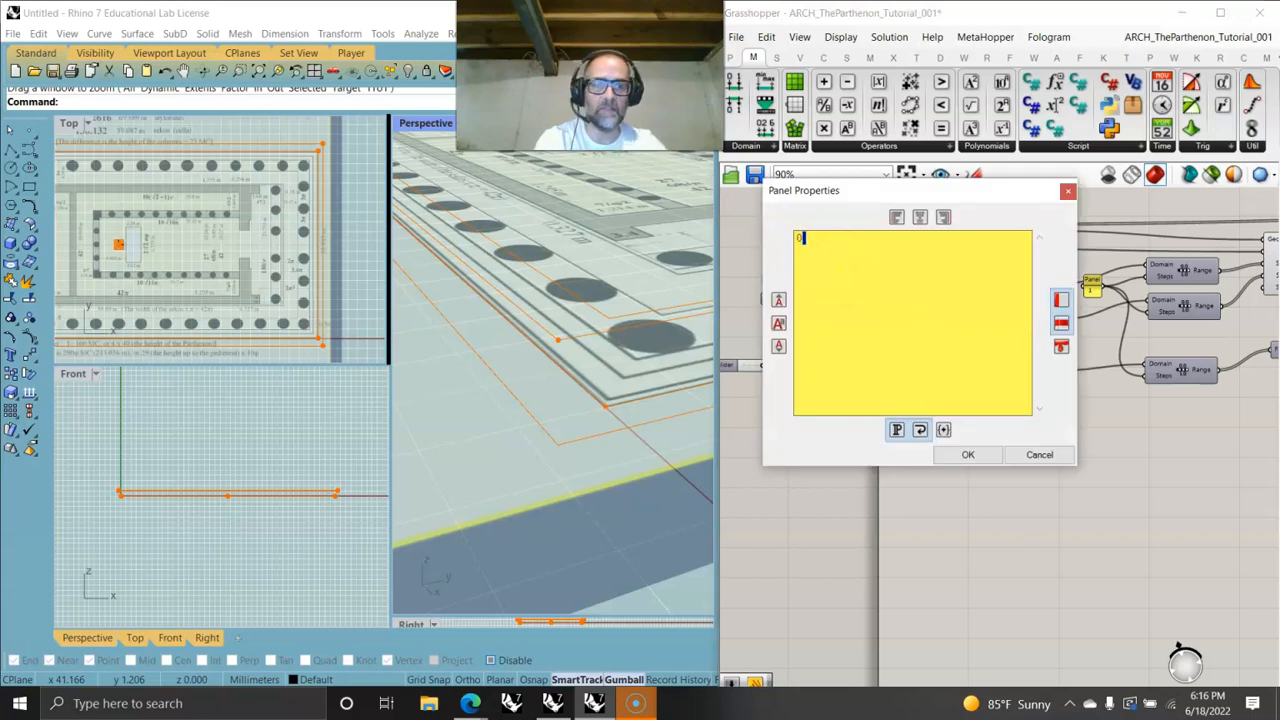
{"action": "type", "text": "0"}
{"action": "left_click", "coordinate": [967, 454]}
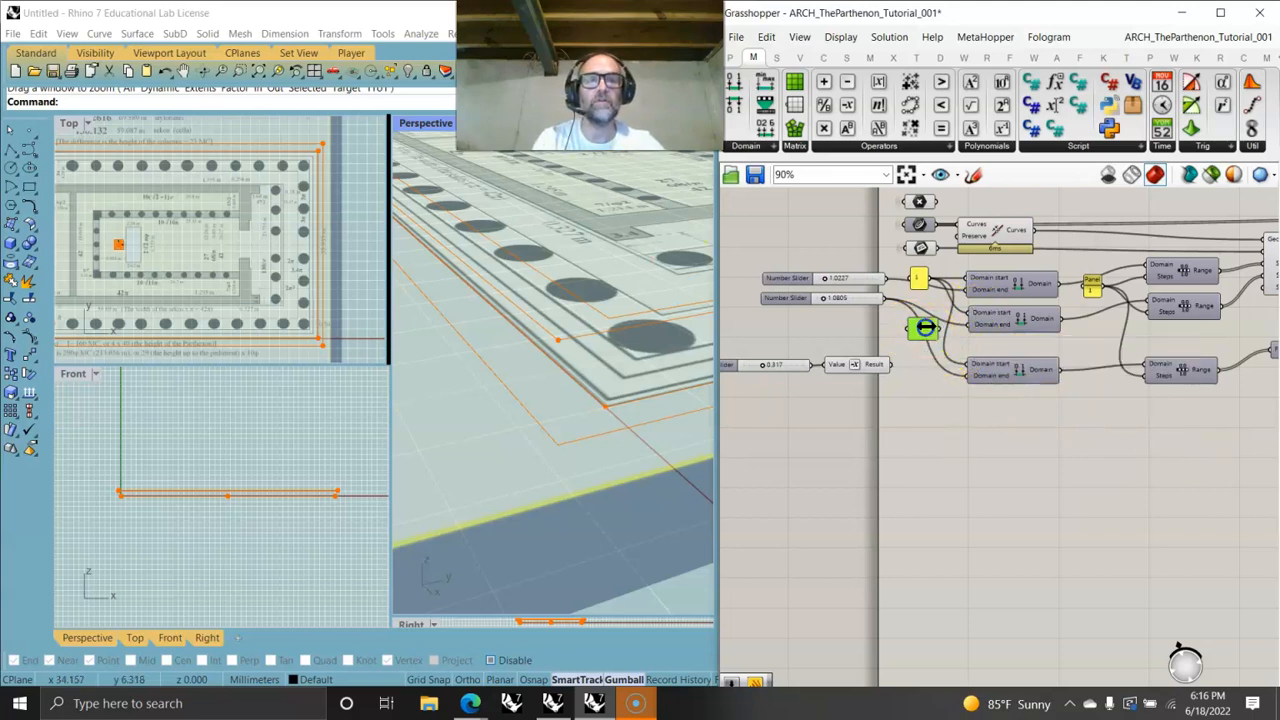
{"action": "left_click_drag", "start_coordinate": [939, 328], "coordinate": [967, 313]}
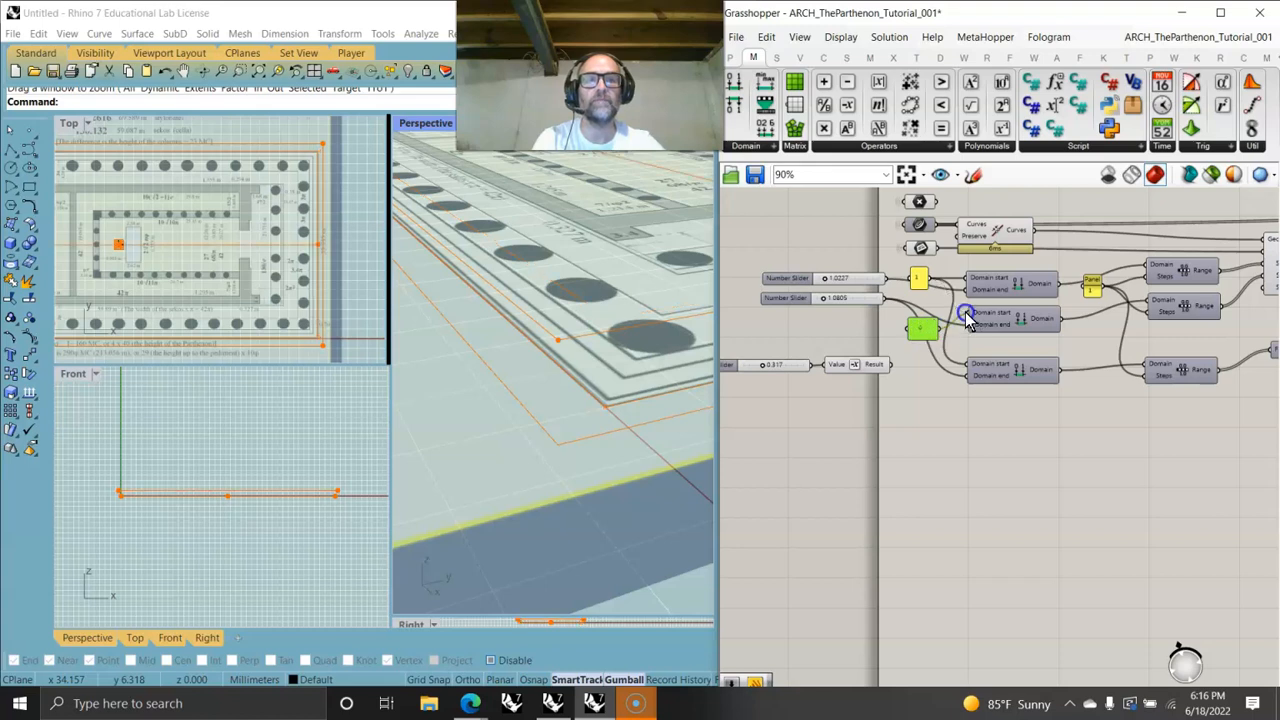
{"action": "left_click", "coordinate": [856, 293]}
{"action": "double_click", "coordinate": [836, 328]}
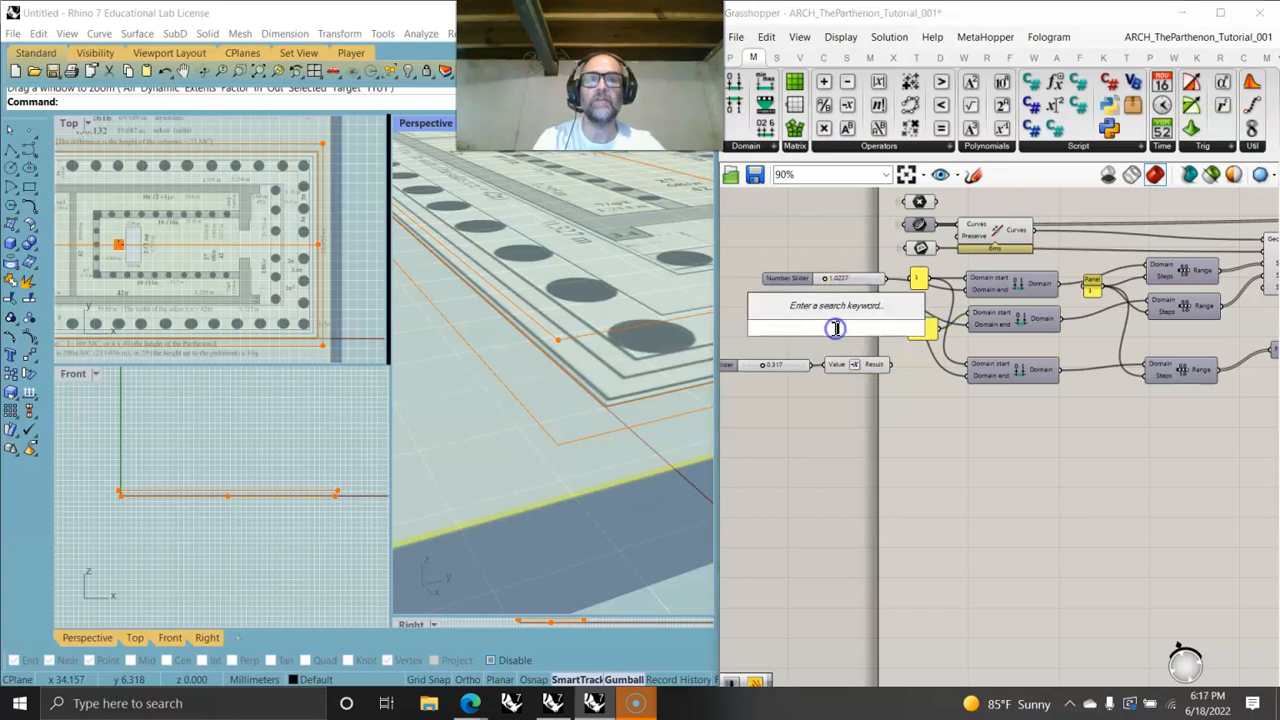
{"action": "type", "text": "1"}
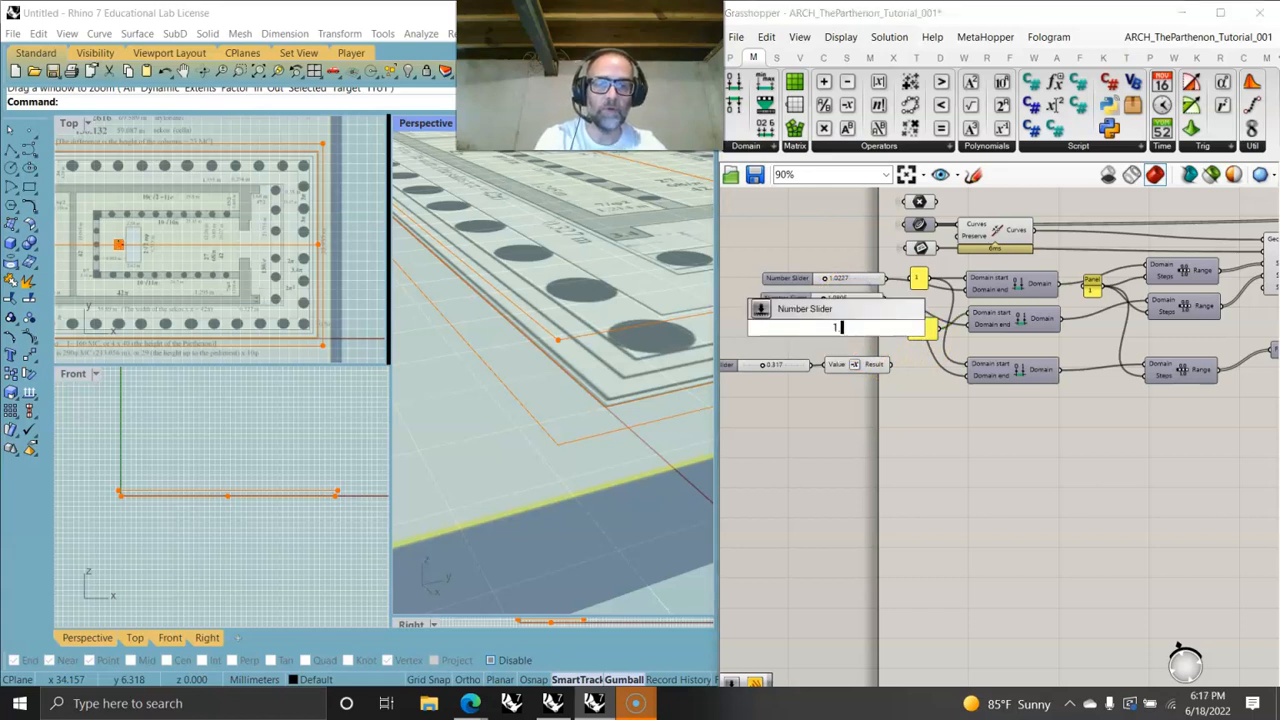
{"action": "key", "text": "Return"}
{"action": "left_click_drag", "start_coordinate": [893, 329], "coordinate": [806, 334]}
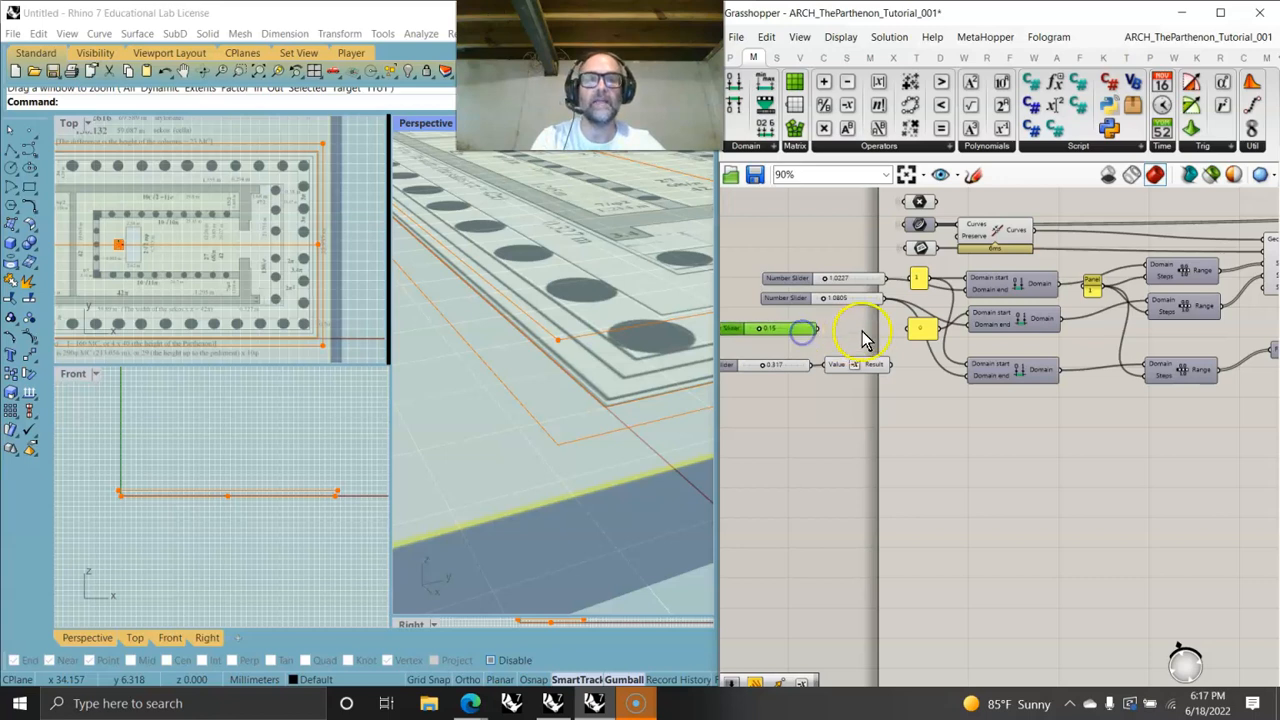
{"action": "right_click", "coordinate": [789, 327]}
{"action": "key", "text": "Delete"}
- Move the 0 panel and rewire it and the negated slider value into the third Construct Domain's start and end
{"action": "left_click_drag", "start_coordinate": [889, 366], "coordinate": [968, 388]}
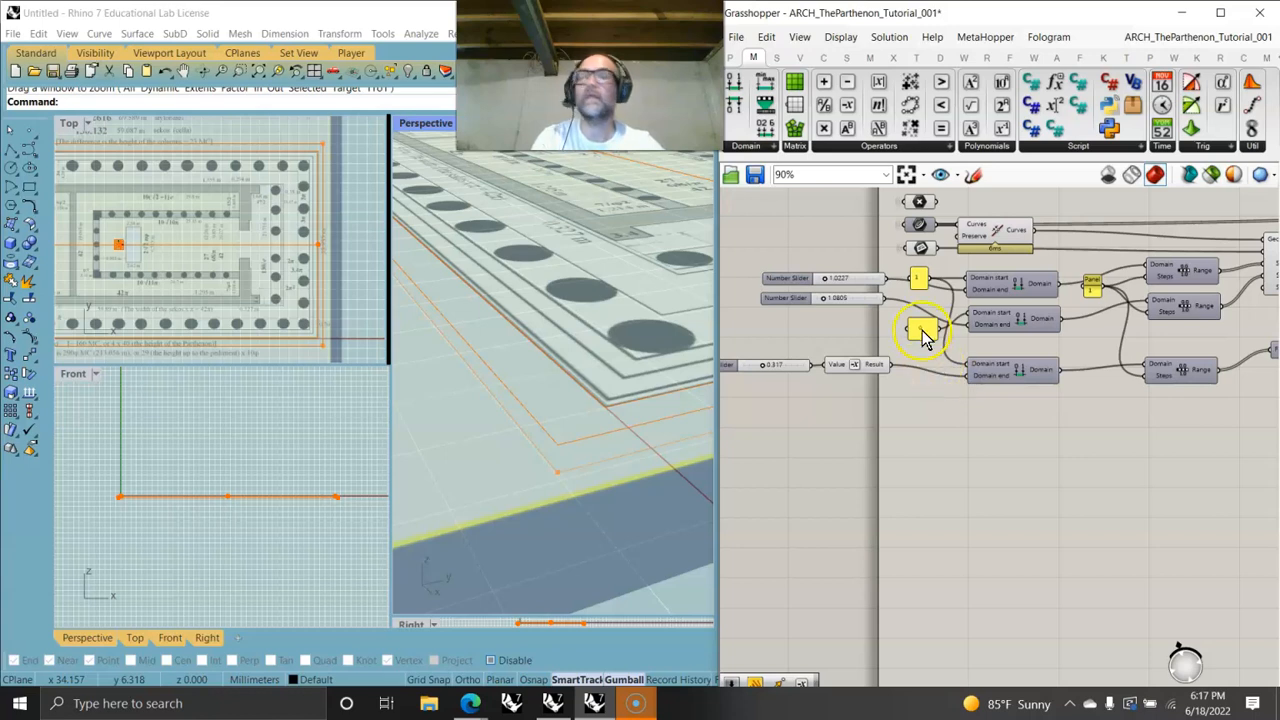
{"action": "left_click_drag", "start_coordinate": [931, 278], "coordinate": [928, 393]}
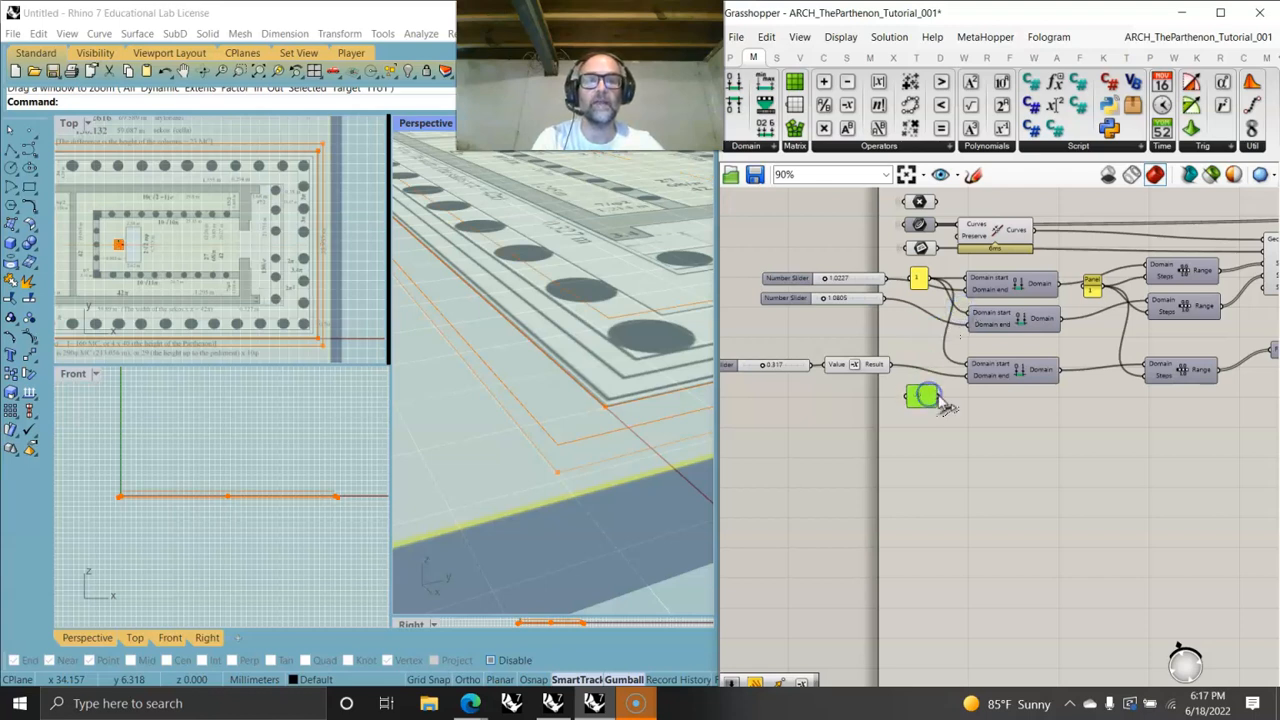
{"action": "left_click", "coordinate": [869, 364]}
{"action": "left_click_drag", "start_coordinate": [869, 364], "coordinate": [900, 366]}
{"action": "left_click_drag", "start_coordinate": [806, 371], "coordinate": [836, 366]}
- Connect the second Explode component's segments output to the inspection panel
{"action": "right_click_drag", "start_coordinate": [1237, 354], "coordinate": [1022, 318]}
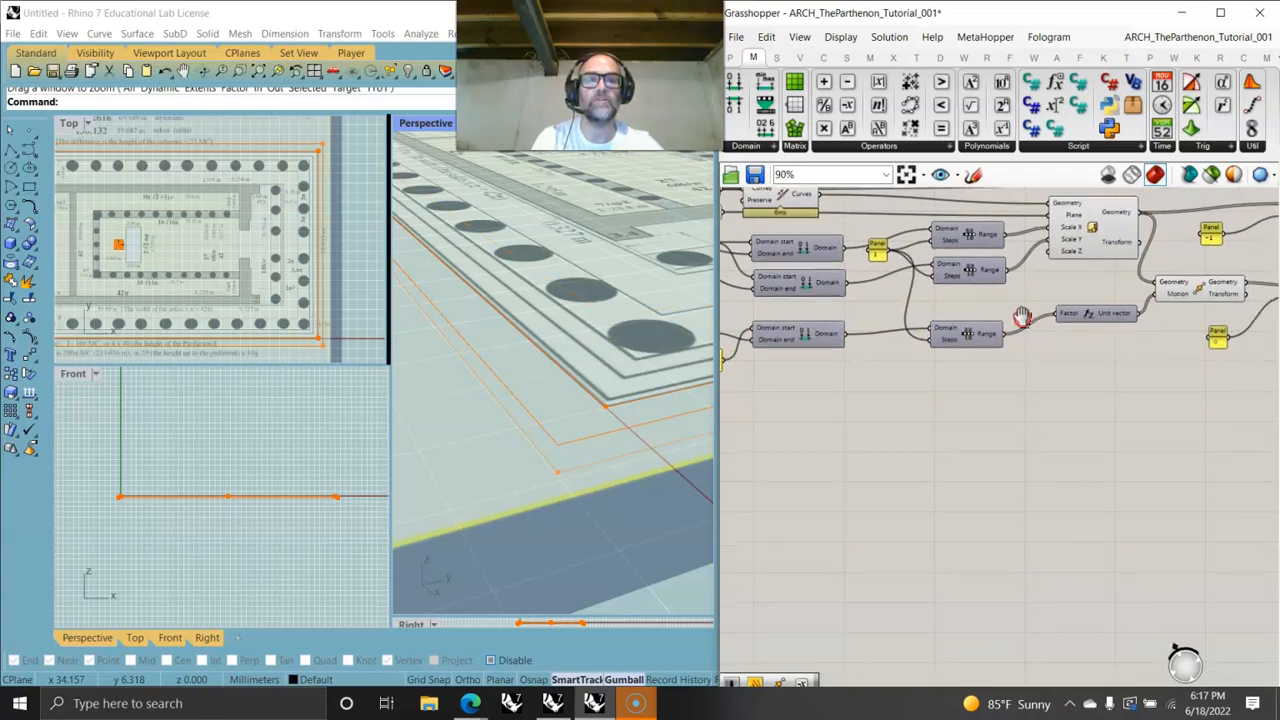
{"action": "left_click", "coordinate": [1213, 287]}
{"action": "right_click_drag", "start_coordinate": [1199, 346], "coordinate": [879, 391]}
{"action": "left_click", "coordinate": [1000, 262]}
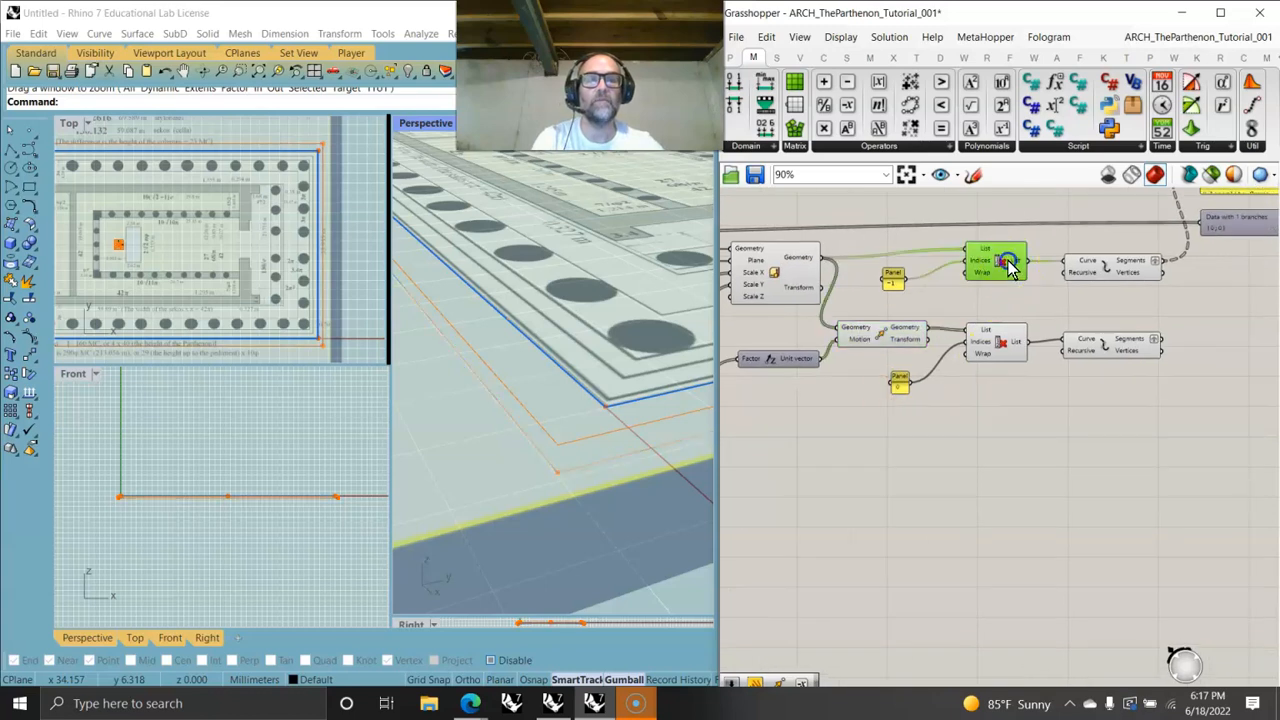
{"action": "left_click", "coordinate": [1130, 268]}
{"action": "right_click_drag", "start_coordinate": [1151, 286], "coordinate": [971, 406]}
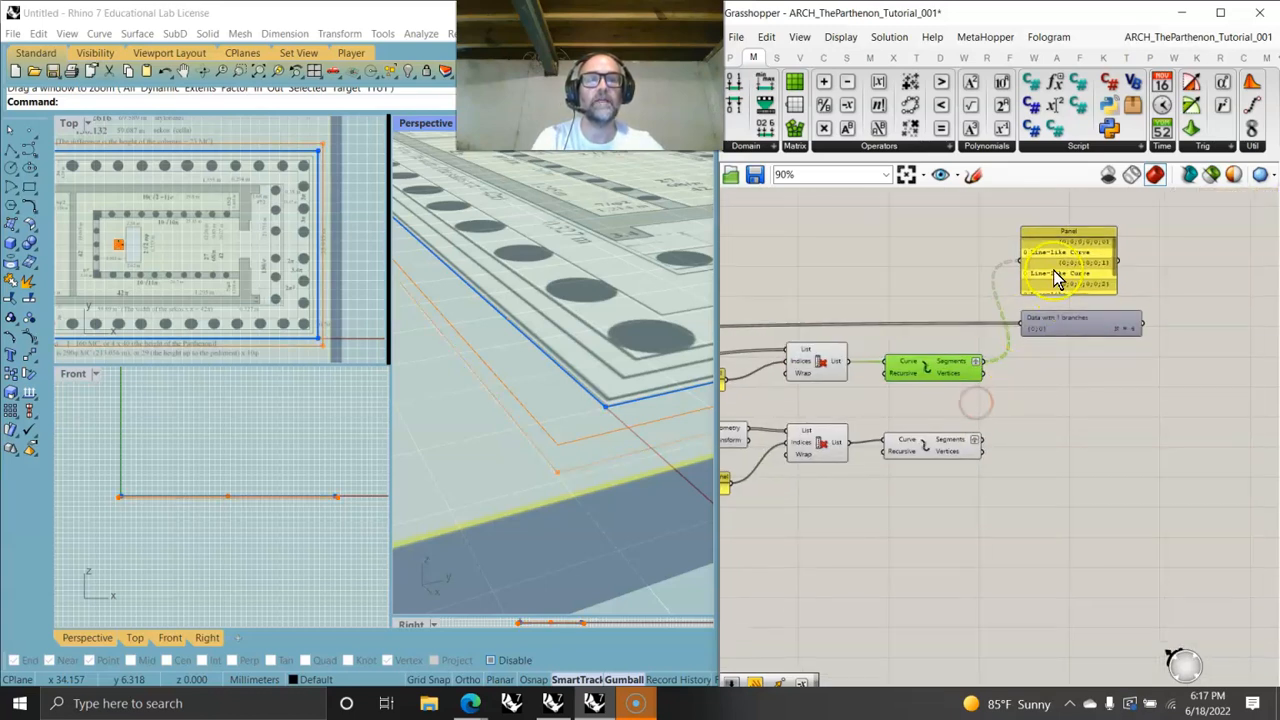
{"action": "left_click", "coordinate": [968, 448]}
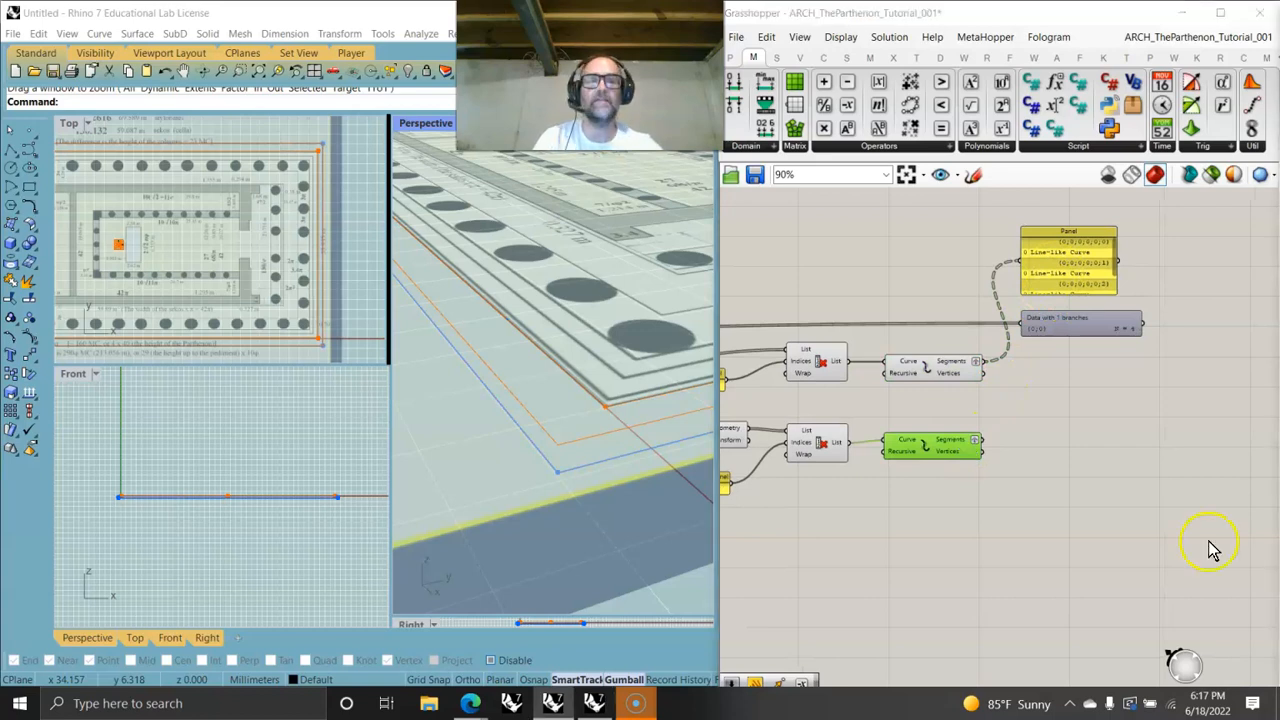
{"action": "right_click_drag", "start_coordinate": [922, 508], "coordinate": [1092, 468]}
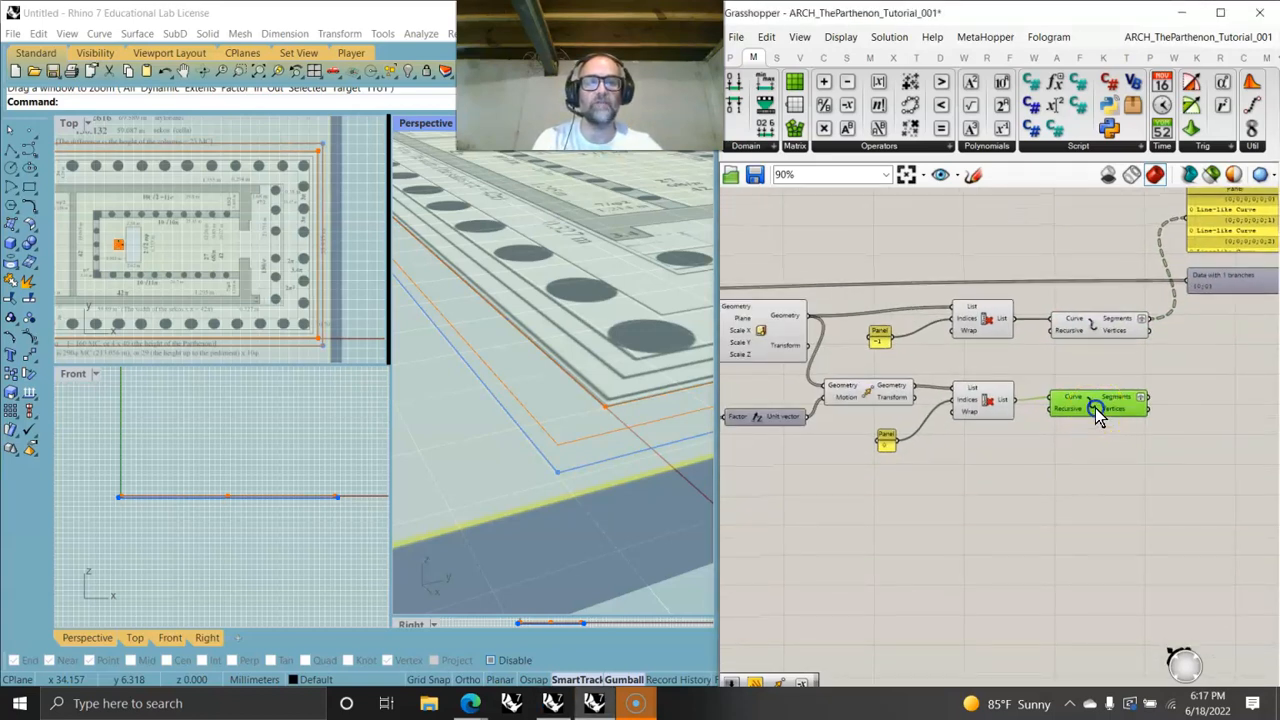
{"action": "right_click_drag", "start_coordinate": [912, 492], "coordinate": [1046, 537]}
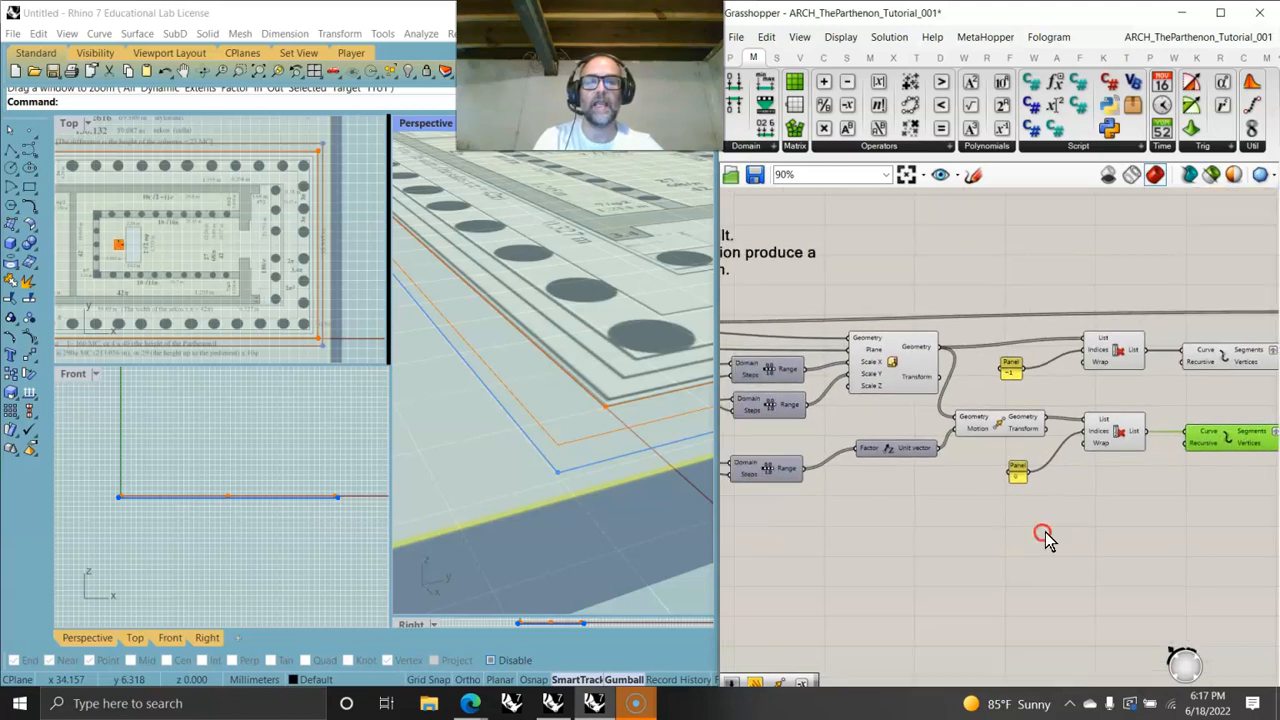
{"action": "right_click_drag", "start_coordinate": [1192, 533], "coordinate": [815, 537]}
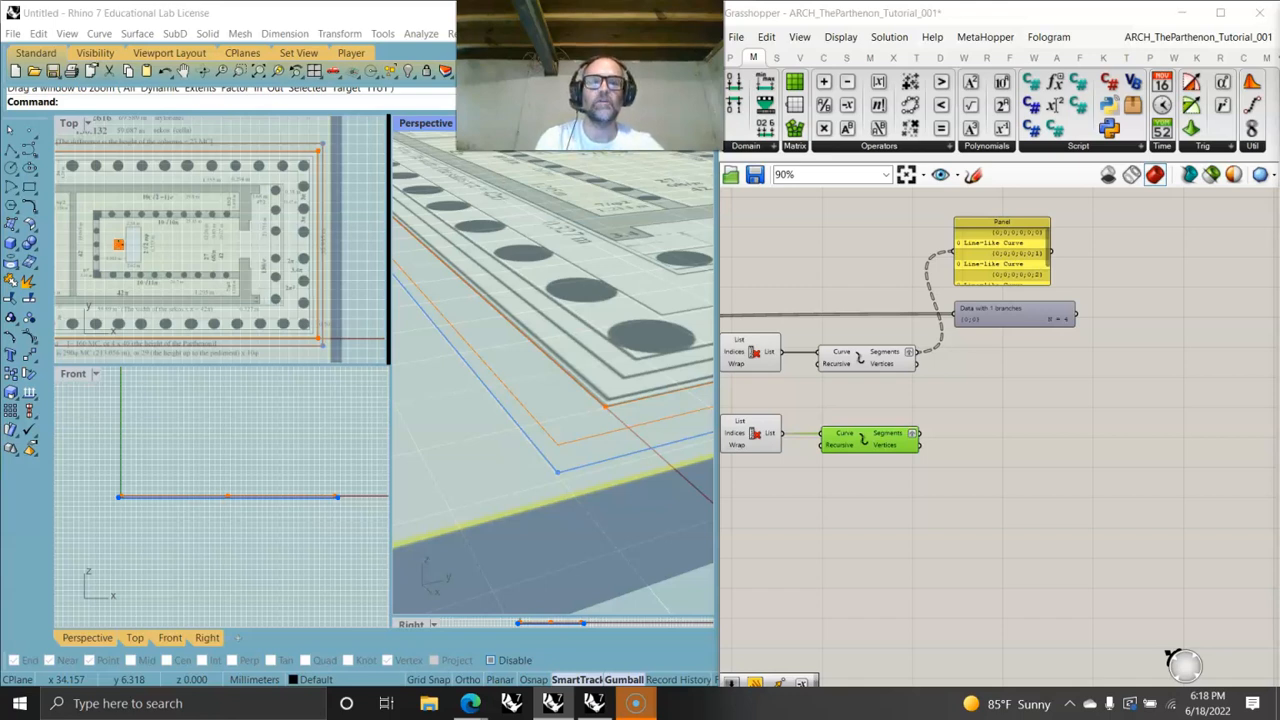
{"action": "left_click_drag", "start_coordinate": [919, 435], "coordinate": [994, 265]}
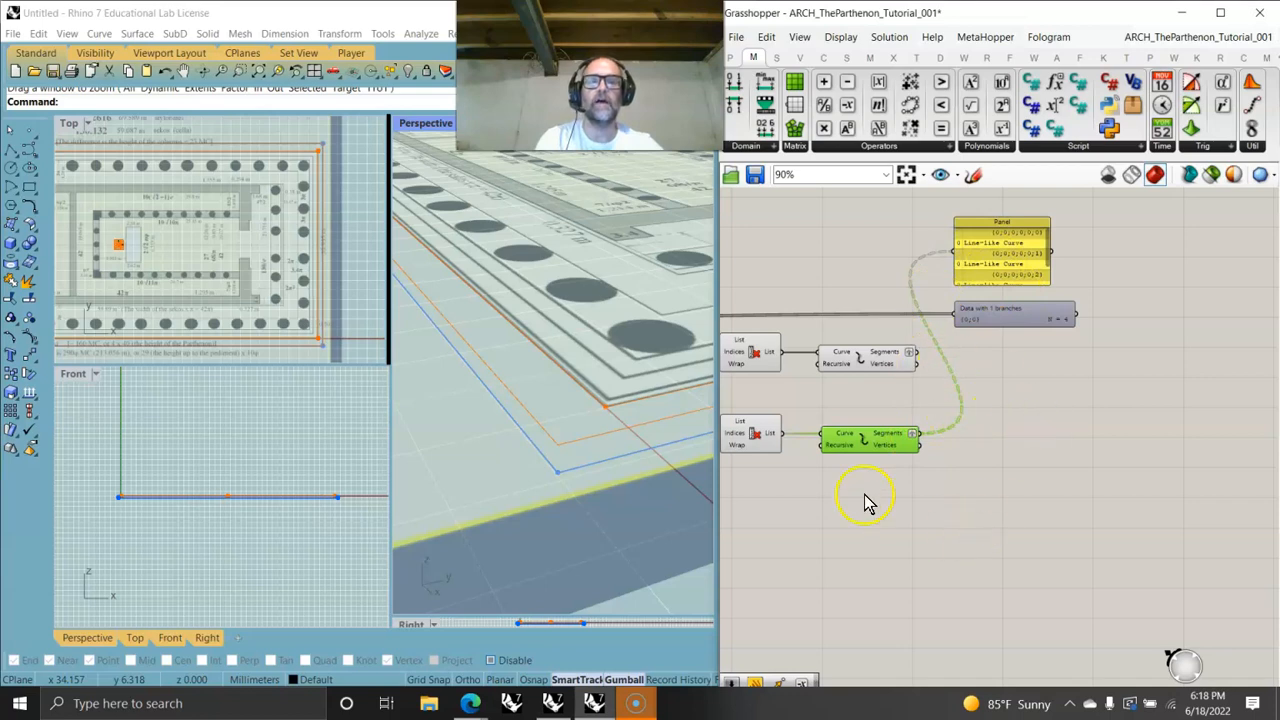
{"action": "mouse_move", "coordinate": [905, 438]}
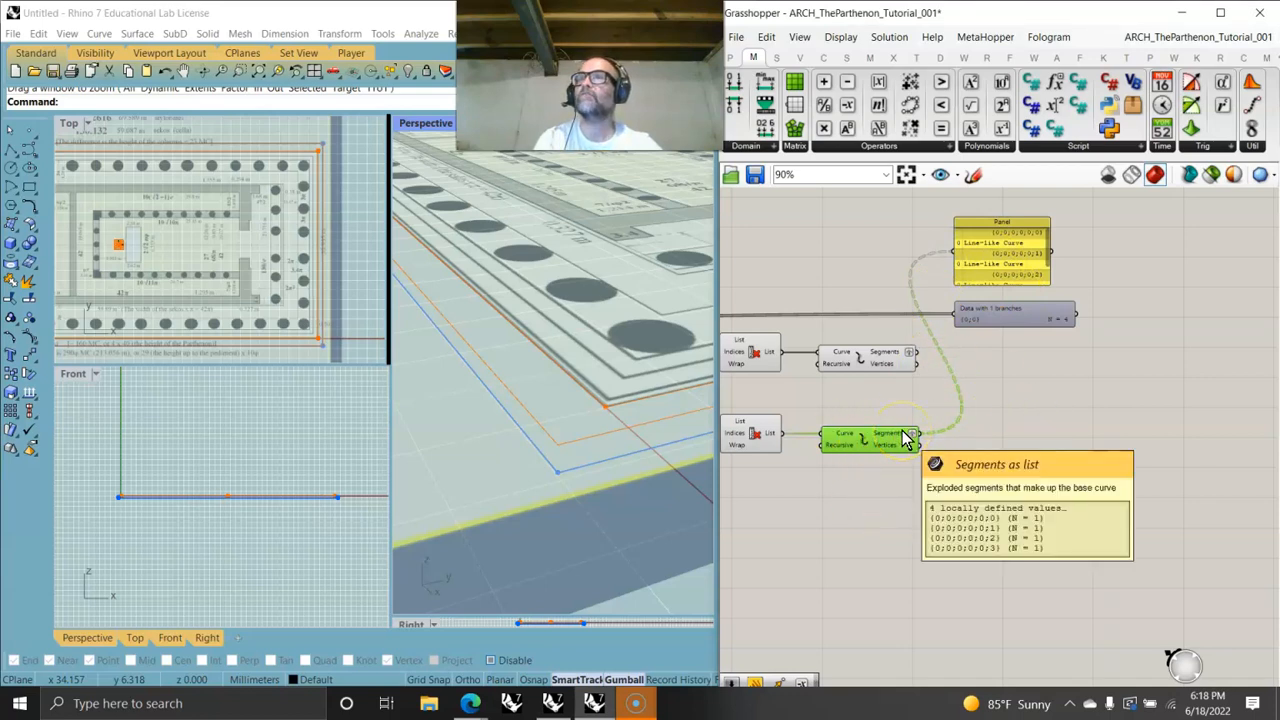
- Add a Loft component and feed it the segments from both Explode components
{"action": "left_click", "coordinate": [846, 57]}
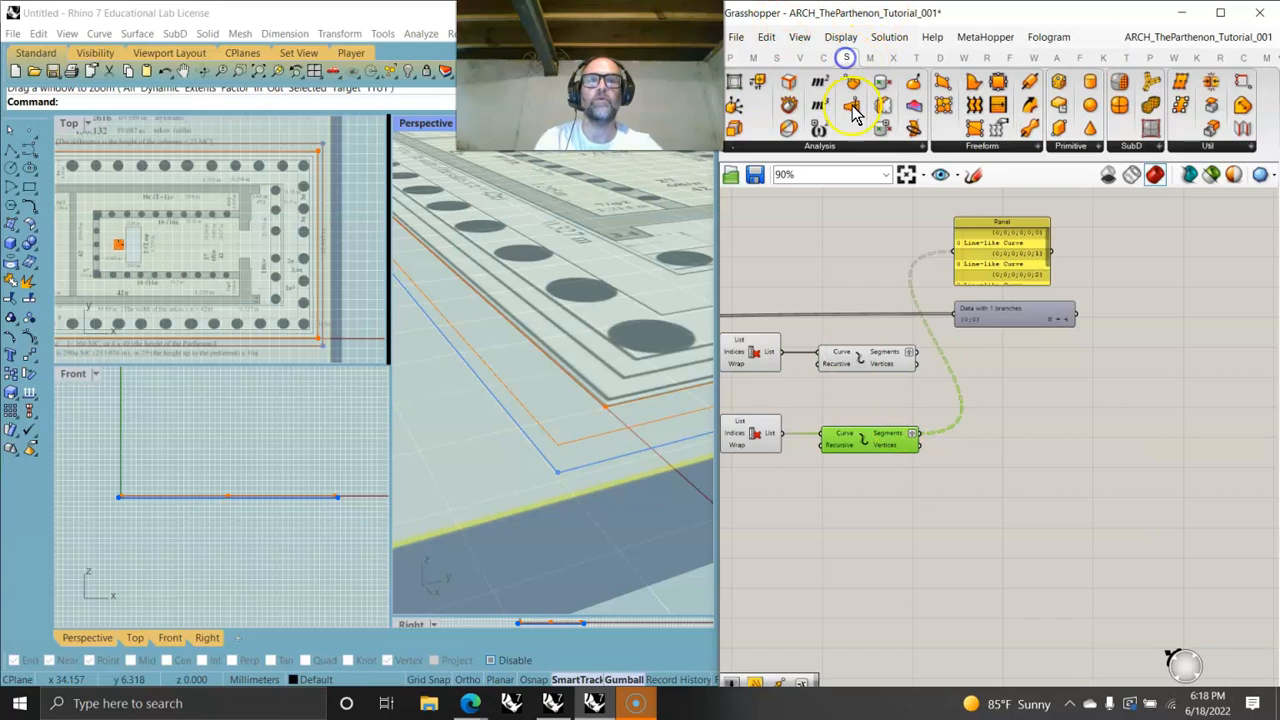
{"action": "left_click_drag", "start_coordinate": [974, 105], "coordinate": [1042, 378]}
{"action": "left_click_drag", "start_coordinate": [912, 353], "coordinate": [1050, 381]}
{"action": "left_click_drag", "start_coordinate": [960, 420], "coordinate": [1108, 381]}
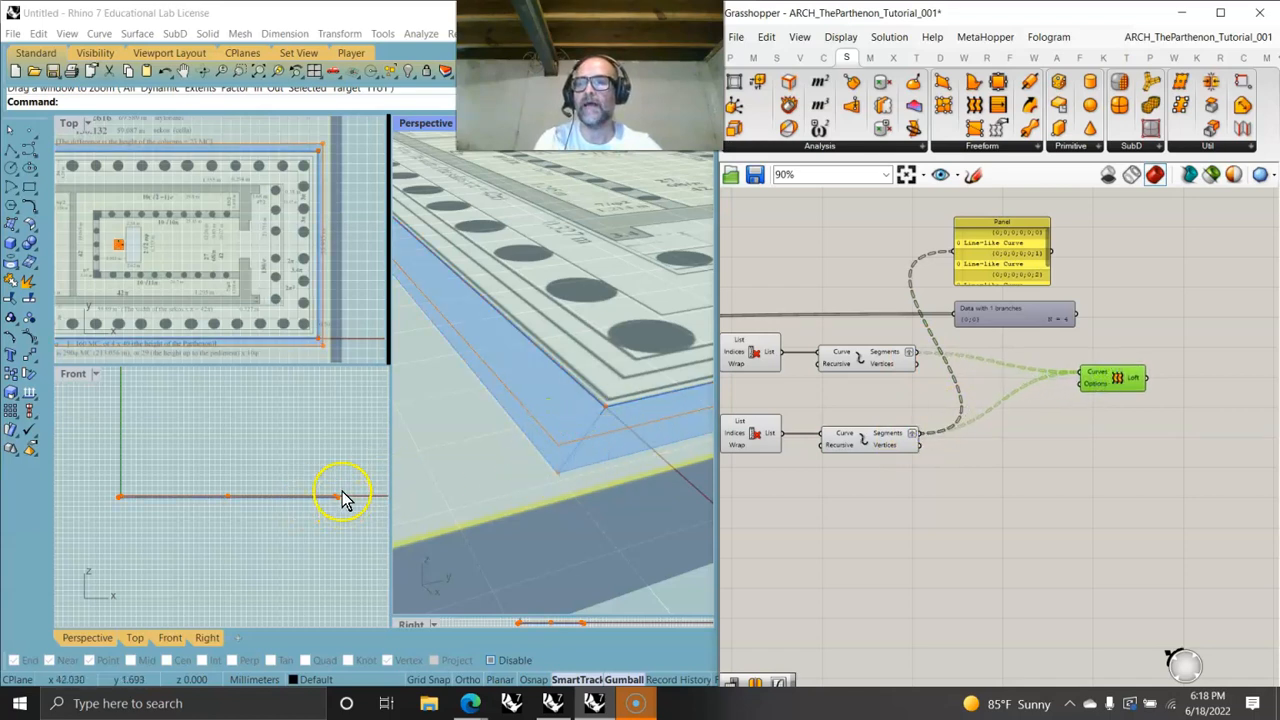
- Adjust the number sliders to about 1.1701, 1.4735 and 0.263 to tune the step rise
{"action": "scroll", "coordinate": [340, 503], "scroll_direction": "up", "scroll_amount": 3}
{"action": "scroll", "coordinate": [346, 503], "scroll_direction": "up", "scroll_amount": 6}
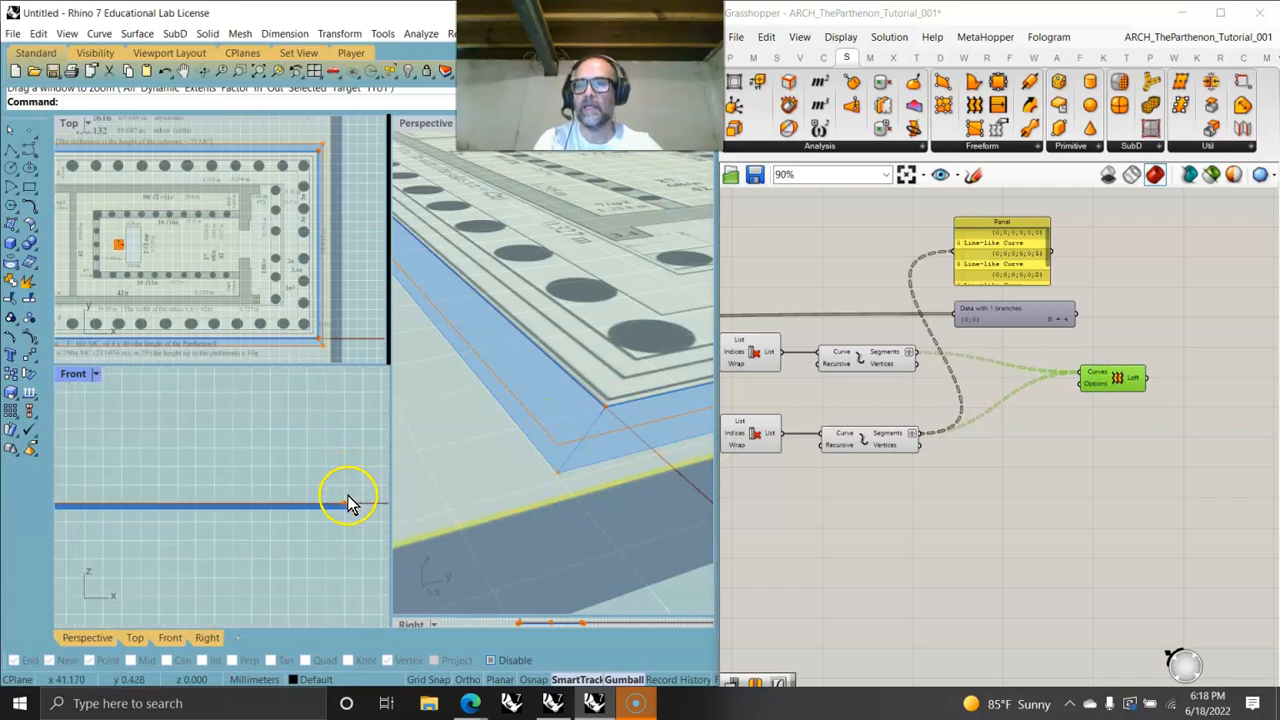
{"action": "right_click_drag", "start_coordinate": [369, 555], "coordinate": [208, 515]}
{"action": "right_click_drag", "start_coordinate": [770, 472], "coordinate": [914, 503]}
{"action": "right_click_drag", "start_coordinate": [851, 473], "coordinate": [1061, 444]}
{"action": "scroll", "coordinate": [948, 493], "scroll_direction": "up", "scroll_amount": 2}
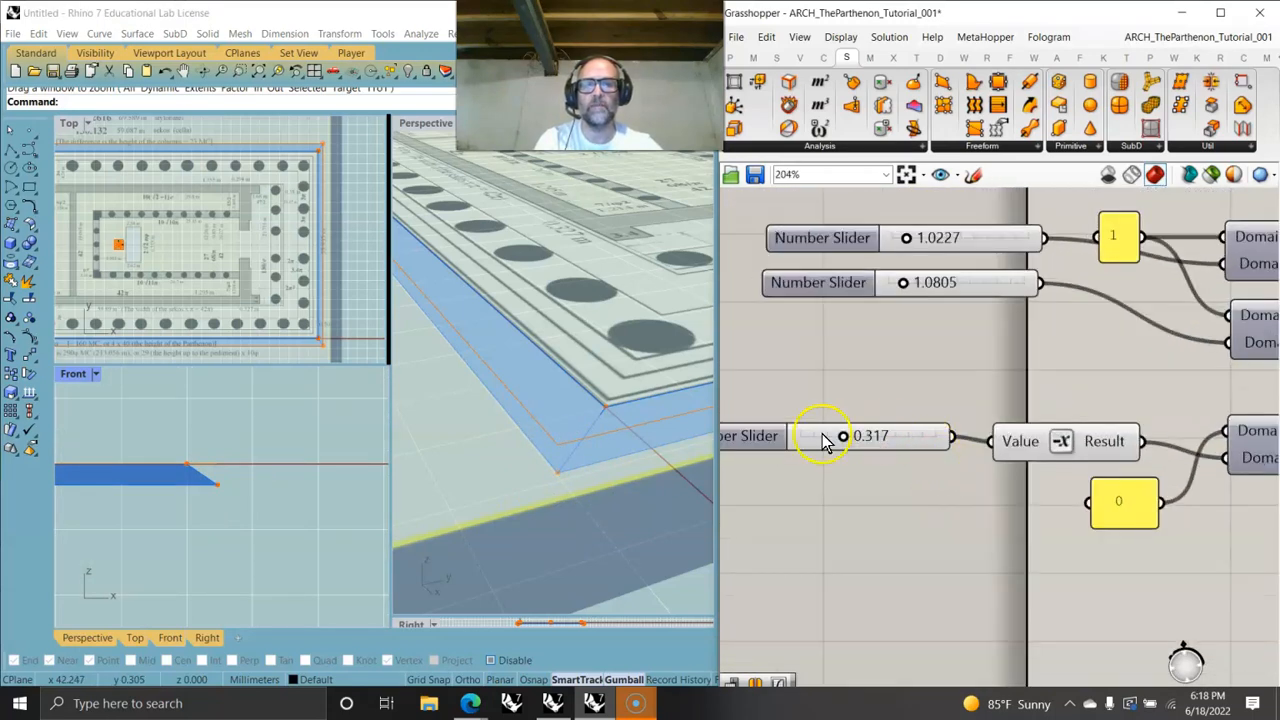
{"action": "mouse_move", "coordinate": [845, 440]}
{"action": "left_mouse_down"}
{"action": "mouse_move", "coordinate": [811, 438]}
{"action": "mouse_move", "coordinate": [842, 447]}
{"action": "mouse_move", "coordinate": [829, 443]}
{"action": "left_mouse_up"}
{"action": "left_click_drag", "start_coordinate": [906, 283], "coordinate": [911, 247]}
{"action": "scroll", "coordinate": [290, 460], "scroll_direction": "down", "scroll_amount": 5}
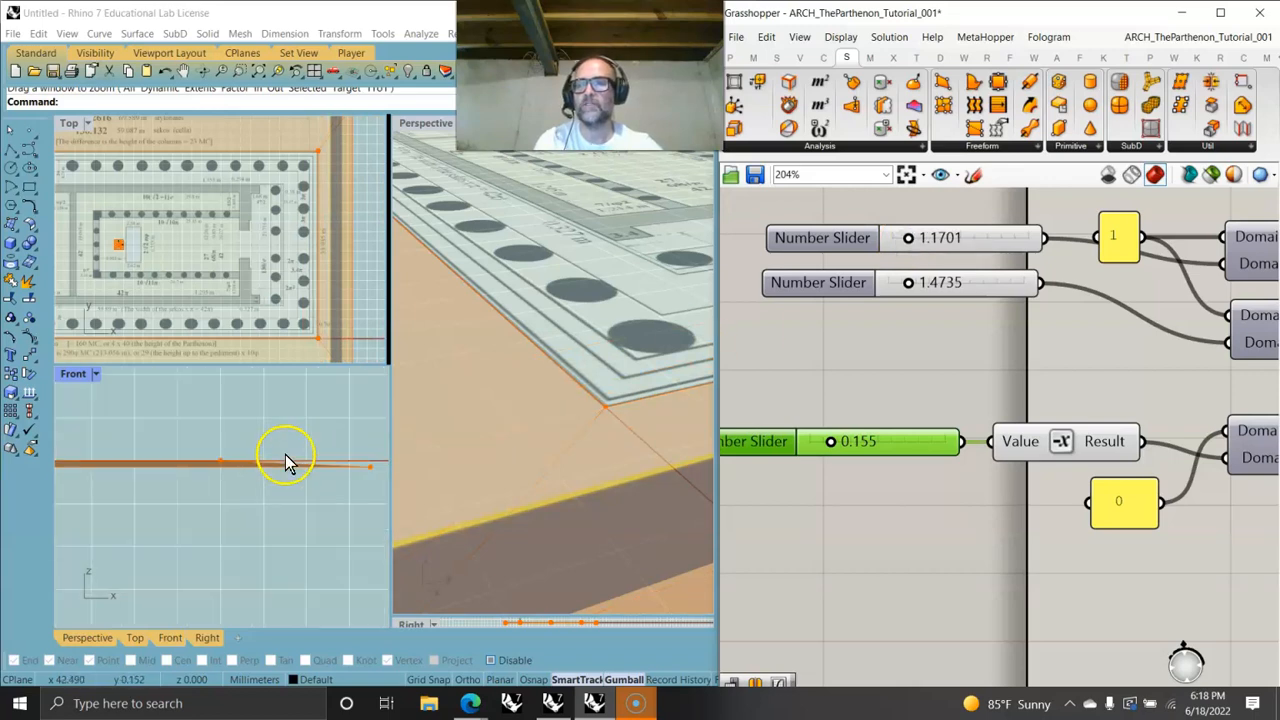
{"action": "left_click", "coordinate": [830, 443]}
{"action": "left_click_drag", "start_coordinate": [833, 443], "coordinate": [845, 443]}
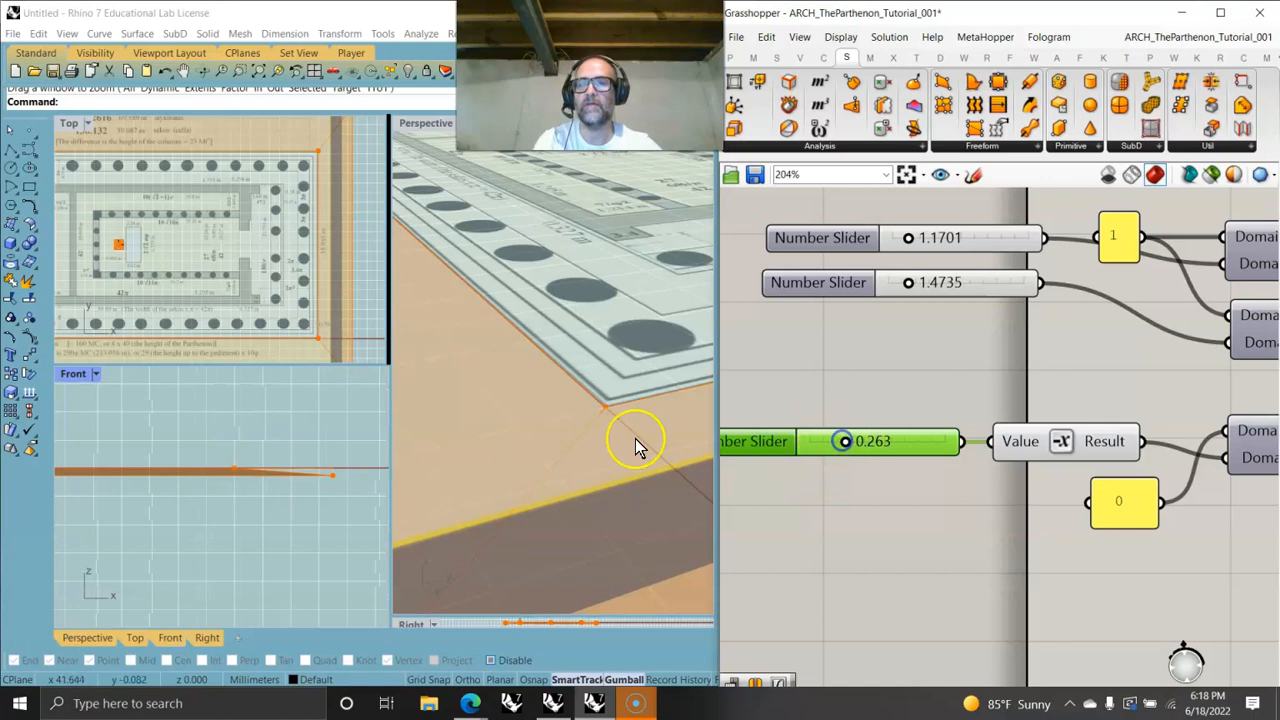
- Insert a Merge component combining both Explode segment lists, remove its third input, and feed its result into Loft
{"action": "scroll", "coordinate": [623, 366], "scroll_direction": "down", "scroll_amount": 4}
{"action": "scroll", "coordinate": [623, 365], "scroll_direction": "down", "scroll_amount": 2}
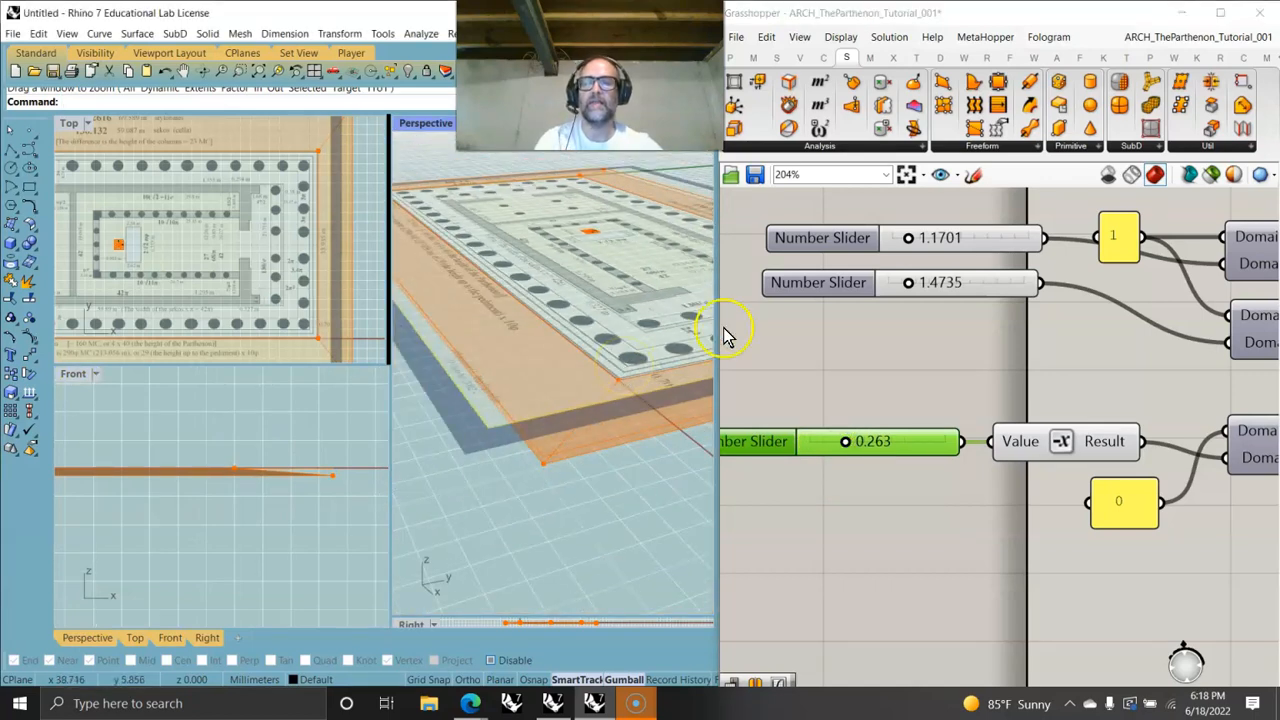
{"action": "right_click_drag", "start_coordinate": [1150, 350], "coordinate": [689, 314]}
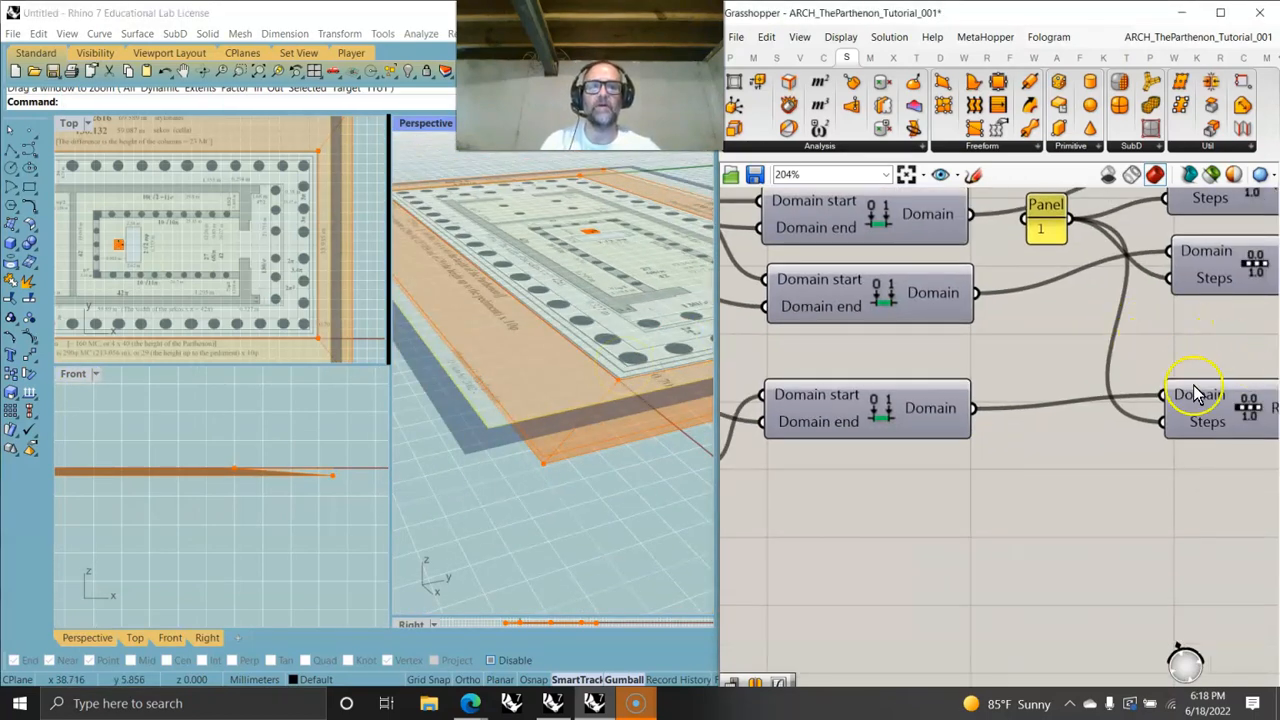
{"action": "scroll", "coordinate": [1195, 393], "scroll_direction": "down", "scroll_amount": 6}
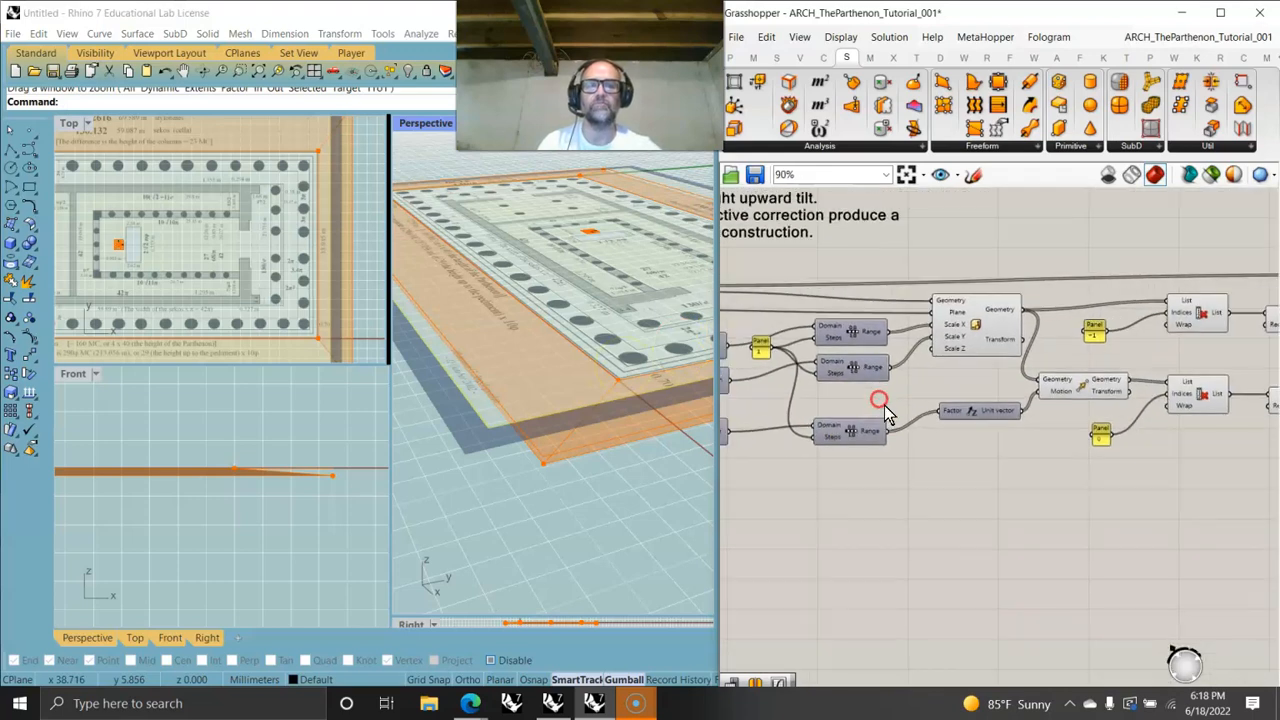
{"action": "right_click_drag", "start_coordinate": [1148, 390], "coordinate": [873, 418]}
{"action": "right_click_drag", "start_coordinate": [1118, 420], "coordinate": [886, 423]}
{"action": "left_click_drag", "start_coordinate": [1023, 374], "coordinate": [1091, 382]}
{"action": "left_click", "coordinate": [1058, 381]}
{"action": "double_click", "coordinate": [979, 436]}
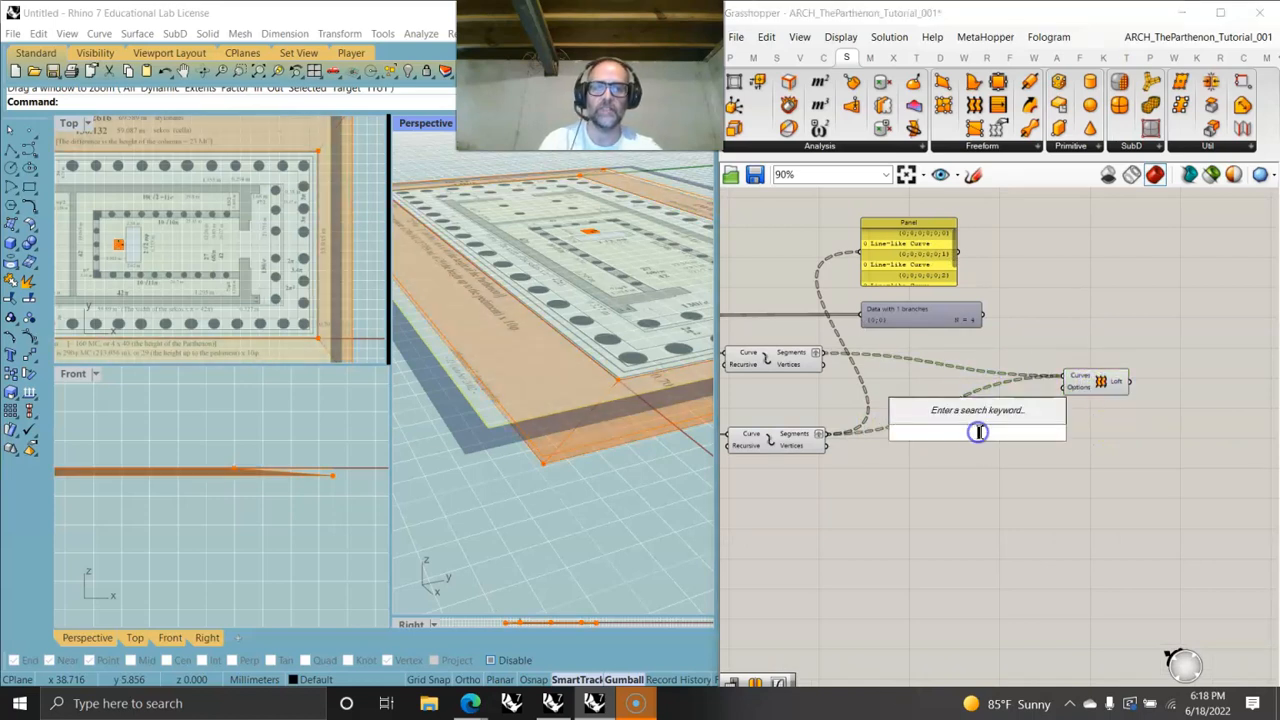
{"action": "type", "text": "merge"}
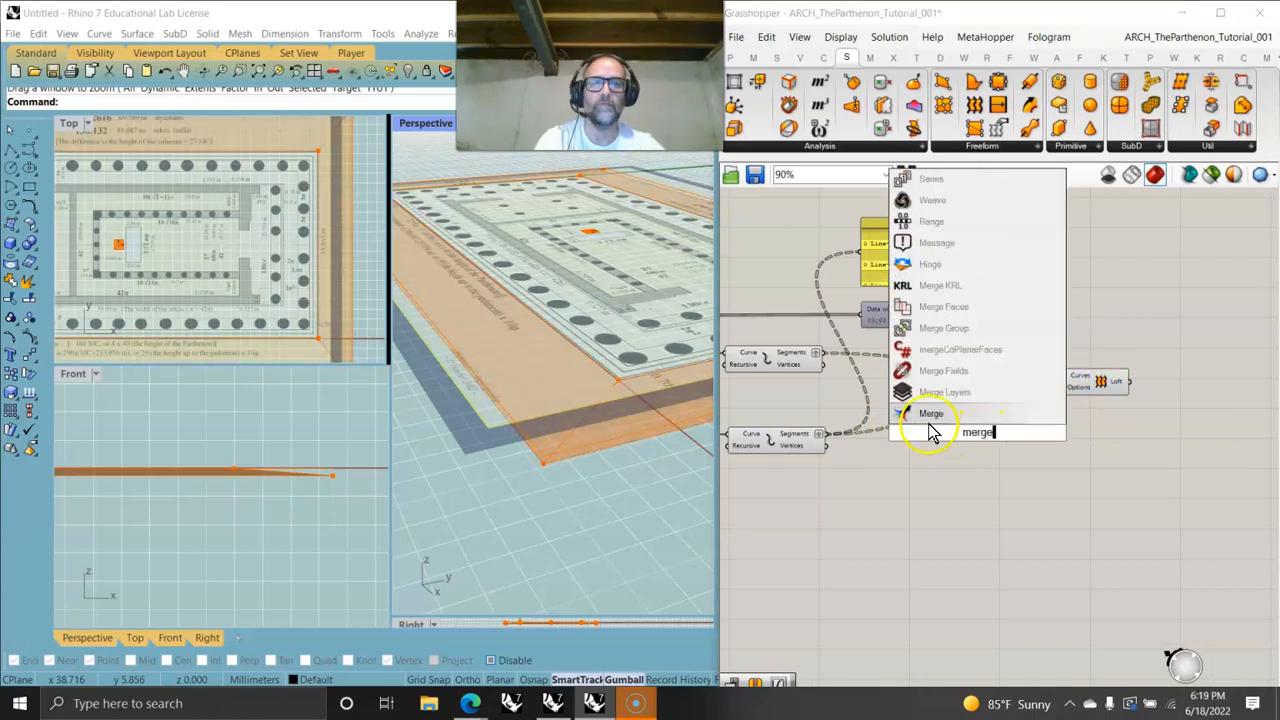
{"action": "left_click", "coordinate": [931, 413]}
{"action": "mouse_move", "coordinate": [1068, 383]}
{"action": "left_mouse_down"}
{"action": "mouse_move", "coordinate": [909, 429]}
{"action": "mouse_move", "coordinate": [940, 432]}
{"action": "mouse_move", "coordinate": [1058, 376]}
{"action": "left_mouse_up"}
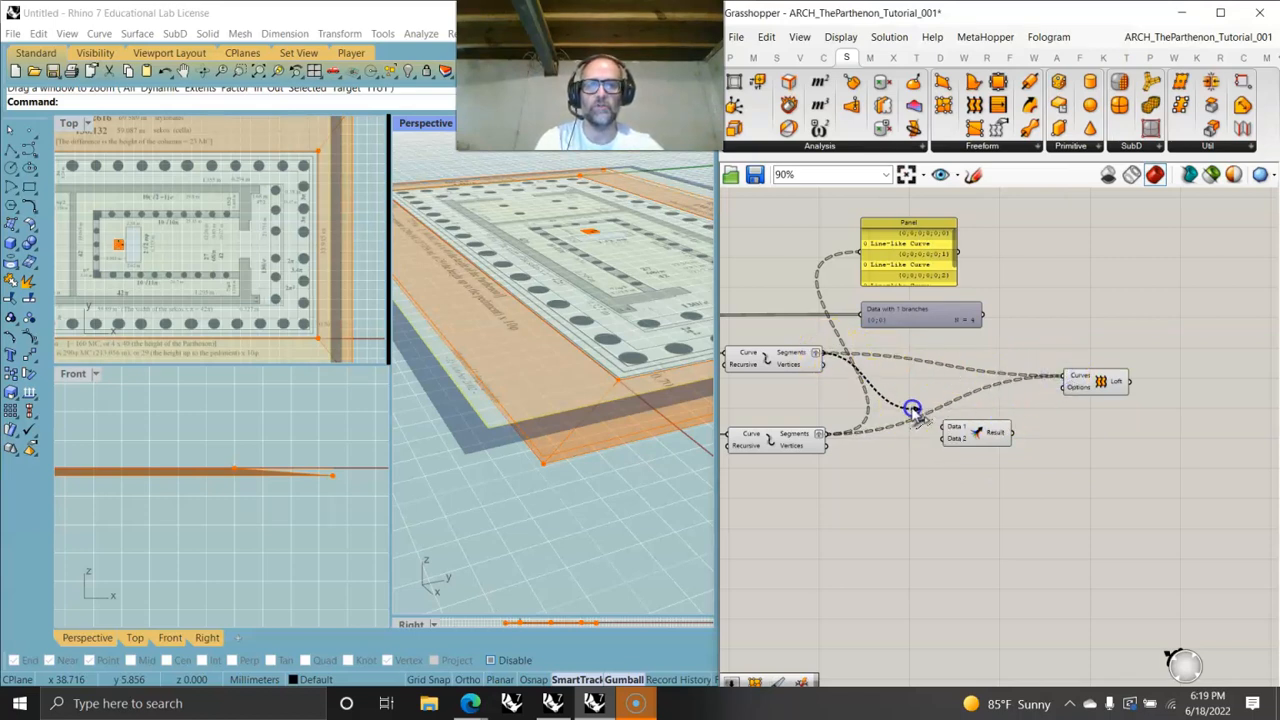
{"action": "left_click_drag", "start_coordinate": [923, 440], "coordinate": [1140, 307]}
{"action": "scroll", "coordinate": [976, 458], "scroll_direction": "up", "scroll_amount": 4}
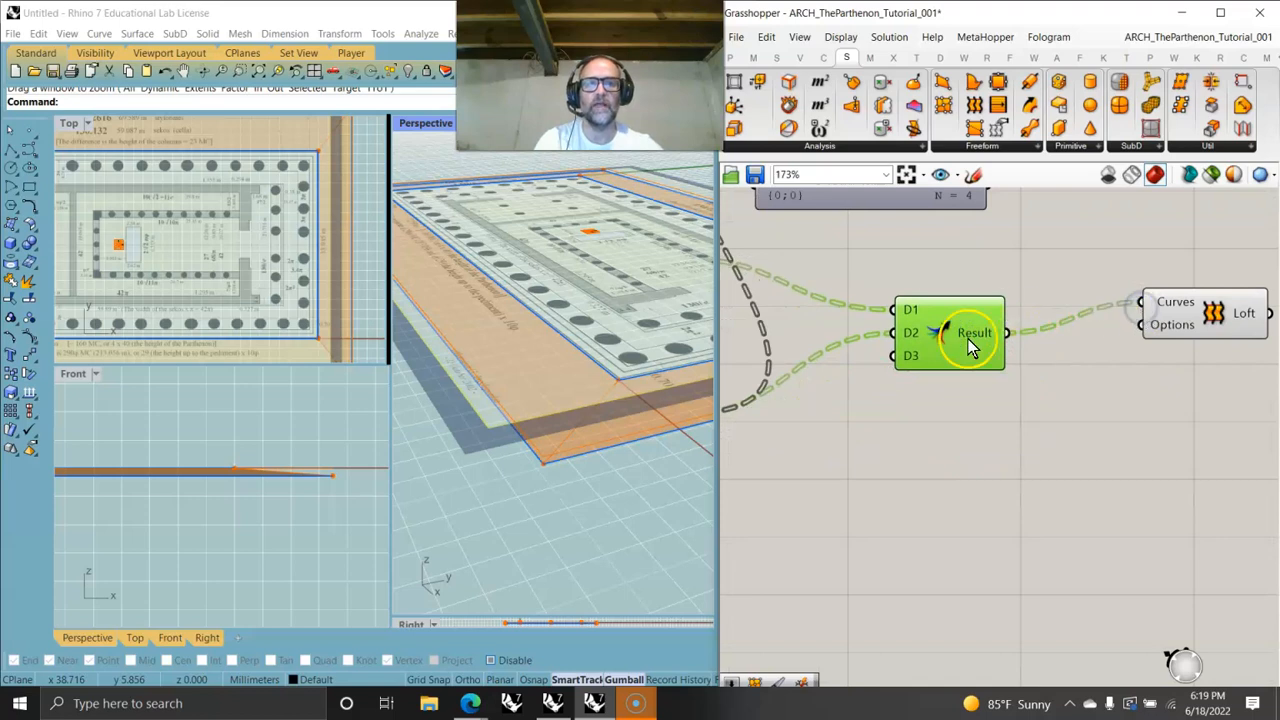
{"action": "left_click_drag", "start_coordinate": [968, 339], "coordinate": [955, 325]}
{"action": "scroll", "coordinate": [895, 340], "scroll_direction": "up", "scroll_amount": 6}
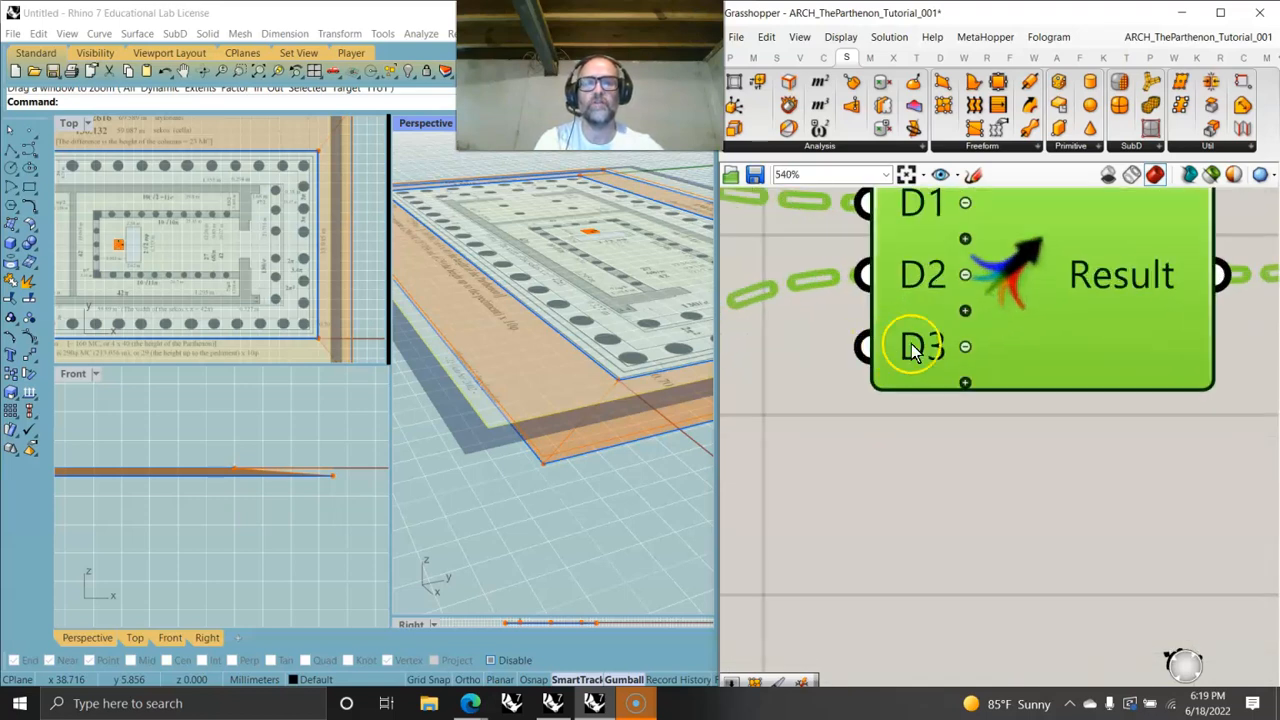
{"action": "left_click", "coordinate": [965, 347]}
{"action": "scroll", "coordinate": [922, 374], "scroll_direction": "down", "scroll_amount": 7}
{"action": "left_click_drag", "start_coordinate": [1172, 355], "coordinate": [1075, 370]}
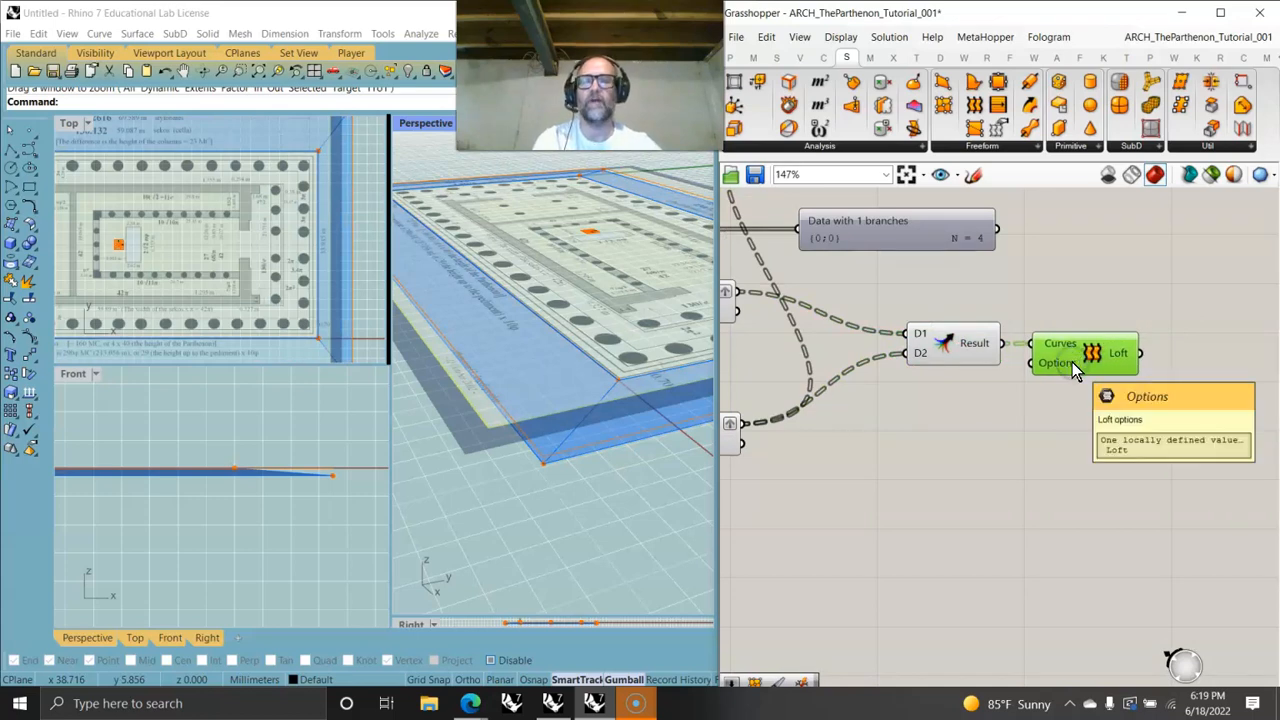
- Inspect the lofted stylobate steps in the viewport and review the Grasshopper definition
{"action": "right_click_drag", "start_coordinate": [626, 489], "coordinate": [614, 456]}
{"action": "scroll", "coordinate": [604, 459], "scroll_direction": "down", "scroll_amount": 4}
{"action": "right_click_drag", "start_coordinate": [788, 450], "coordinate": [1096, 414]}
{"action": "right_click_drag", "start_coordinate": [857, 430], "coordinate": [1018, 453]}
{"action": "scroll", "coordinate": [1010, 446], "scroll_direction": "down", "scroll_amount": 6}
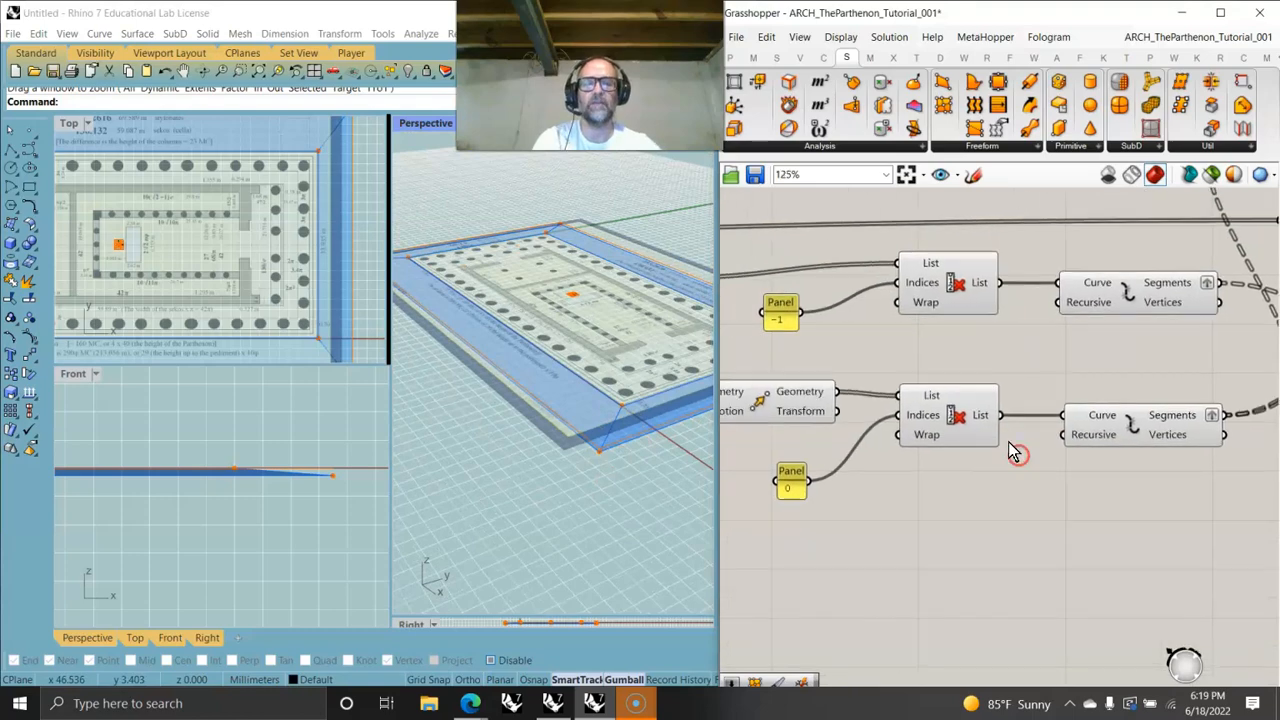
{"action": "right_click_drag", "start_coordinate": [910, 500], "coordinate": [1076, 503]}
{"action": "scroll", "coordinate": [921, 446], "scroll_direction": "up", "scroll_amount": 4}
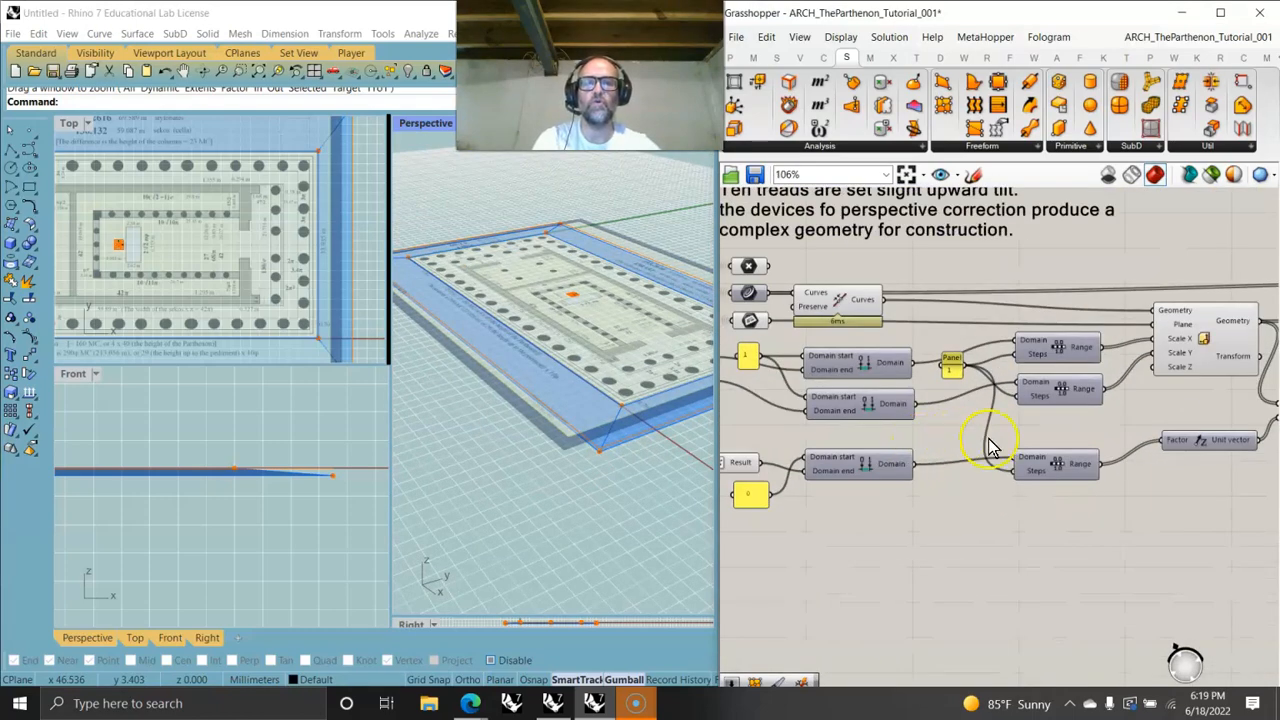
{"action": "right_click_drag", "start_coordinate": [1078, 437], "coordinate": [750, 455]}
{"action": "right_click_drag", "start_coordinate": [1083, 403], "coordinate": [928, 406]}
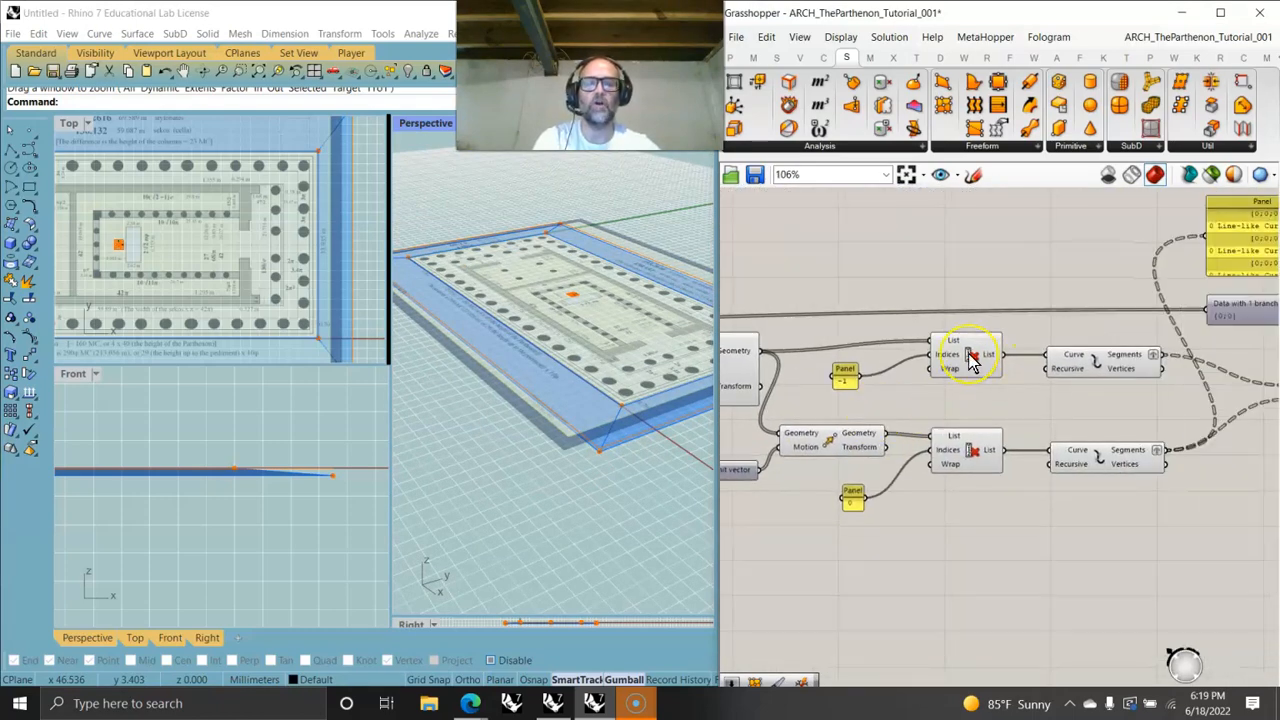
{"action": "left_click", "coordinate": [1003, 507]}
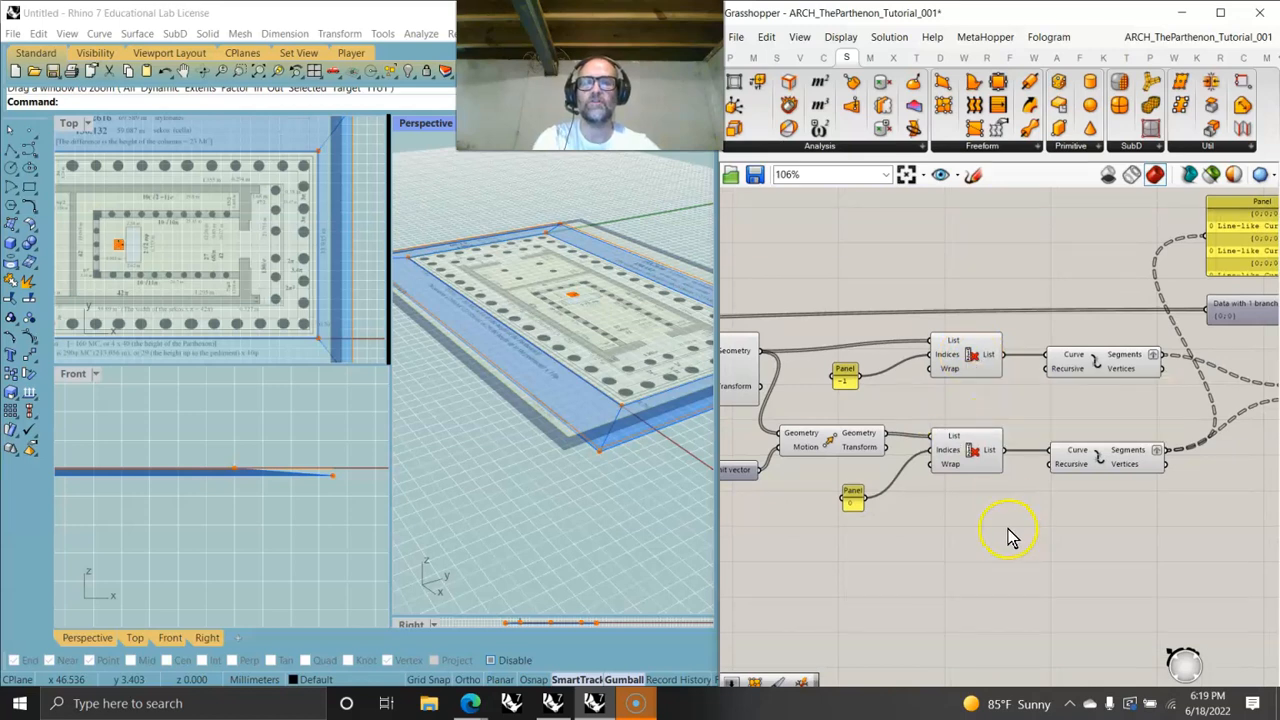
{"action": "scroll", "coordinate": [1008, 530], "scroll_direction": "down", "scroll_amount": 2}
{"action": "right_click_drag", "start_coordinate": [1106, 588], "coordinate": [895, 556]}
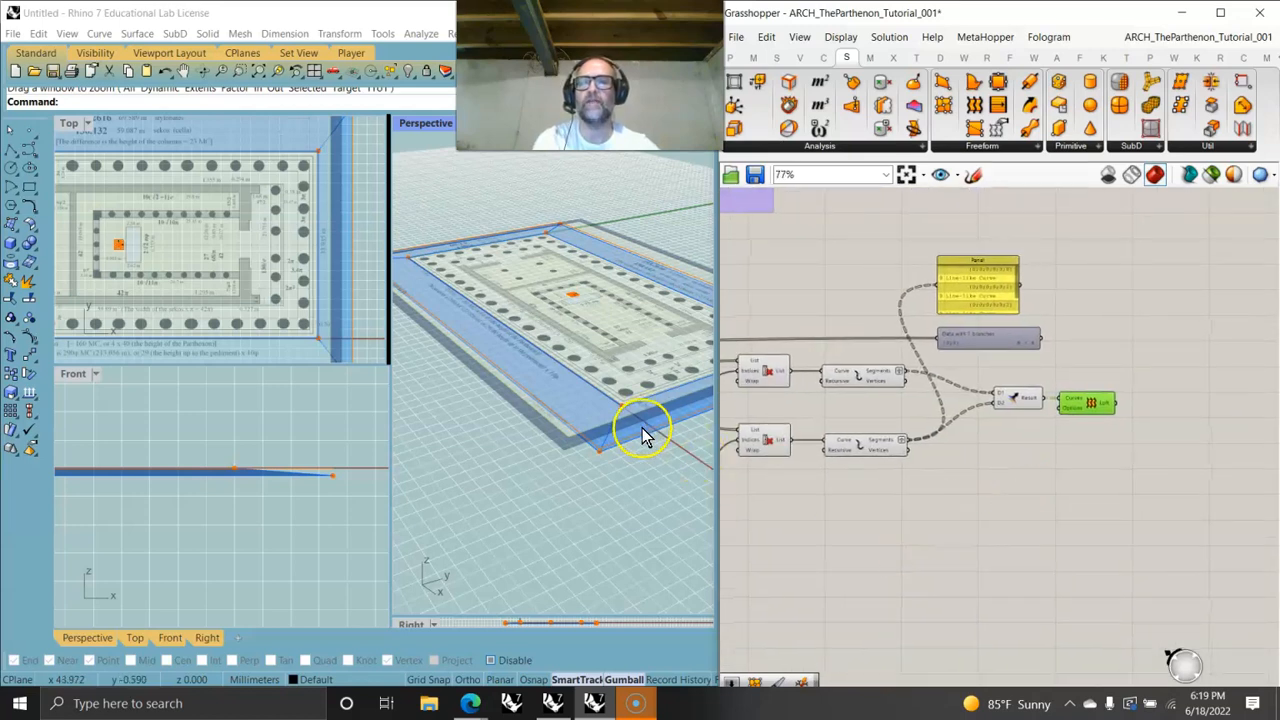
{"action": "right_click_drag", "start_coordinate": [642, 430], "coordinate": [646, 442]}
{"action": "right_click_drag", "start_coordinate": [761, 473], "coordinate": [1086, 436]}
{"action": "right_click_drag", "start_coordinate": [784, 457], "coordinate": [982, 444]}
{"action": "right_click_drag", "start_coordinate": [760, 440], "coordinate": [866, 434]}
{"action": "scroll", "coordinate": [815, 390], "scroll_direction": "up", "scroll_amount": 5}
{"action": "right_click_drag", "start_coordinate": [815, 390], "coordinate": [969, 420]}
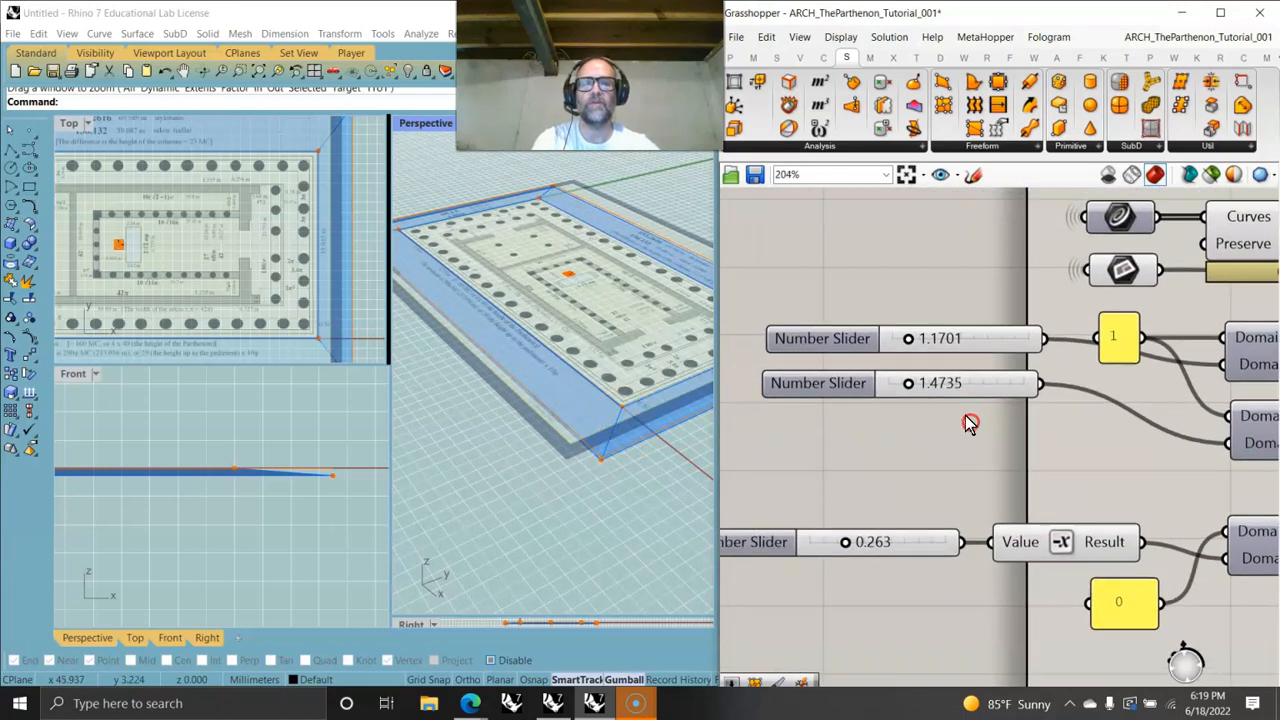
- Drag the number sliders to try the step rise, setting the third slider to about 0.179
{"action": "left_click_drag", "start_coordinate": [910, 390], "coordinate": [912, 344]}
{"action": "left_click", "coordinate": [845, 543]}
{"action": "left_click_drag", "start_coordinate": [843, 545], "coordinate": [836, 546]}
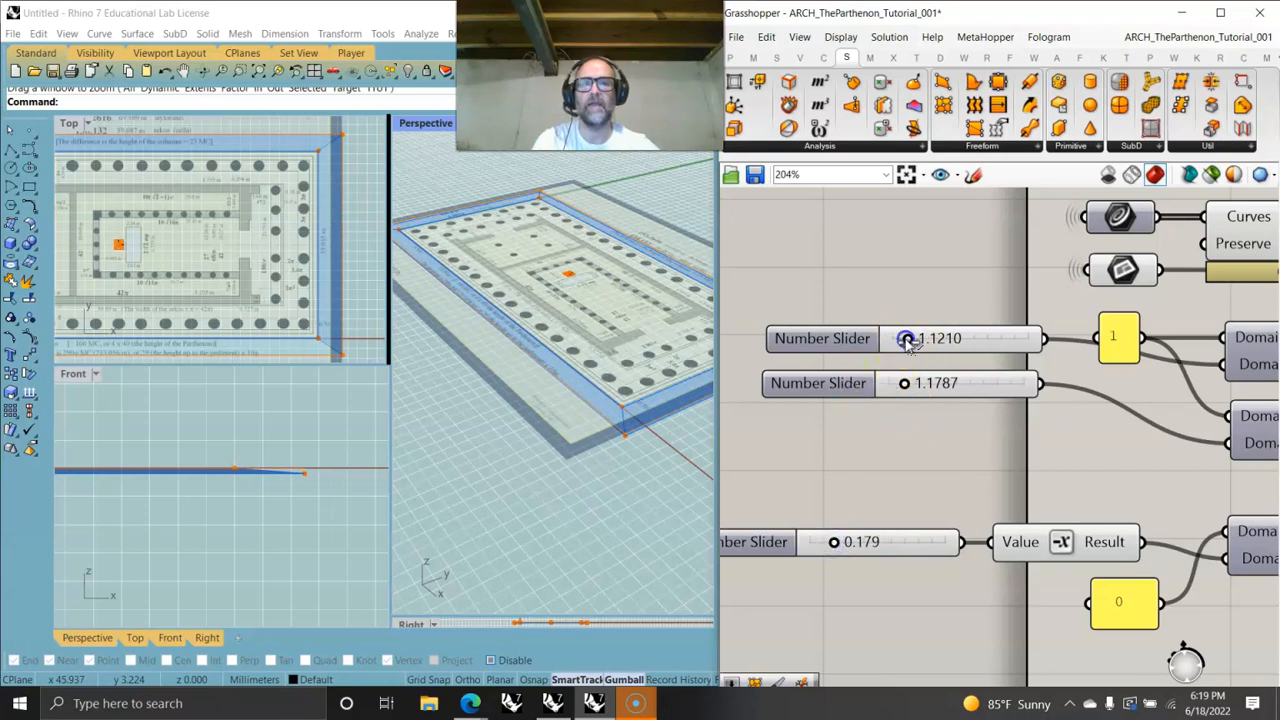
{"action": "left_click_drag", "start_coordinate": [907, 341], "coordinate": [904, 341]}
{"action": "scroll", "coordinate": [270, 447], "scroll_direction": "up", "scroll_amount": 14}
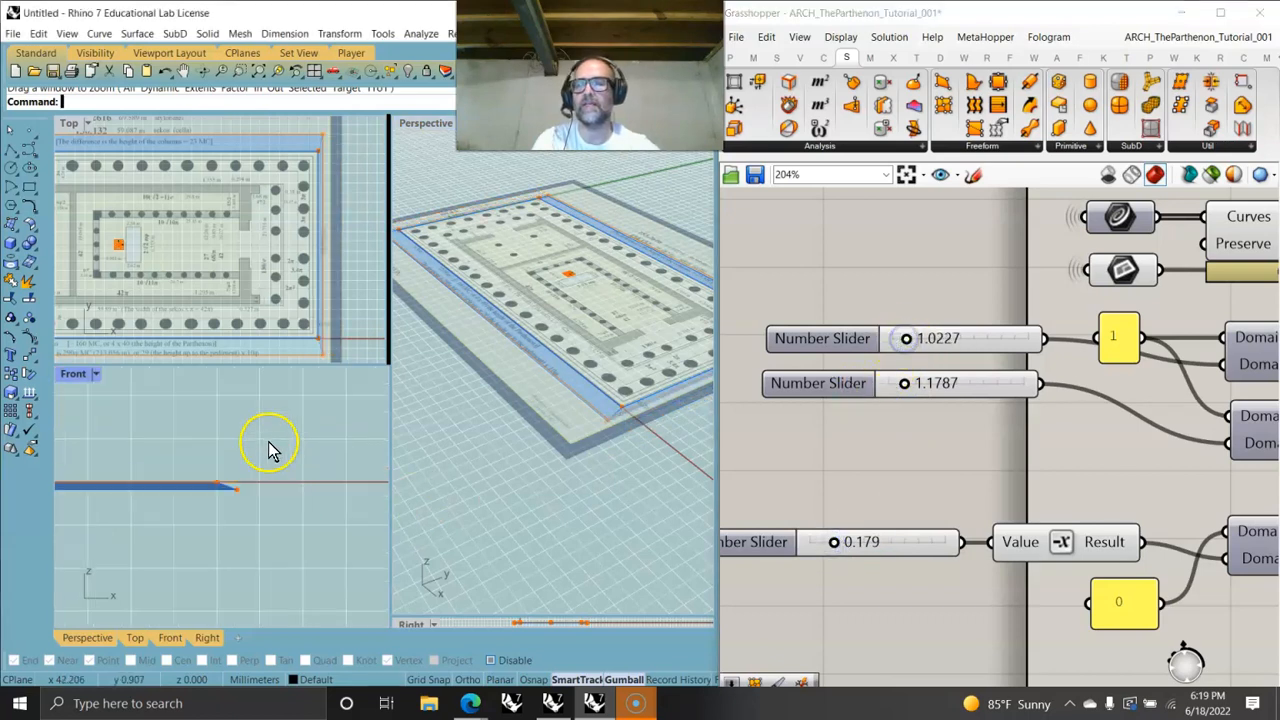
{"action": "left_click", "coordinate": [907, 341]}
{"action": "left_click_drag", "start_coordinate": [907, 341], "coordinate": [906, 341]}
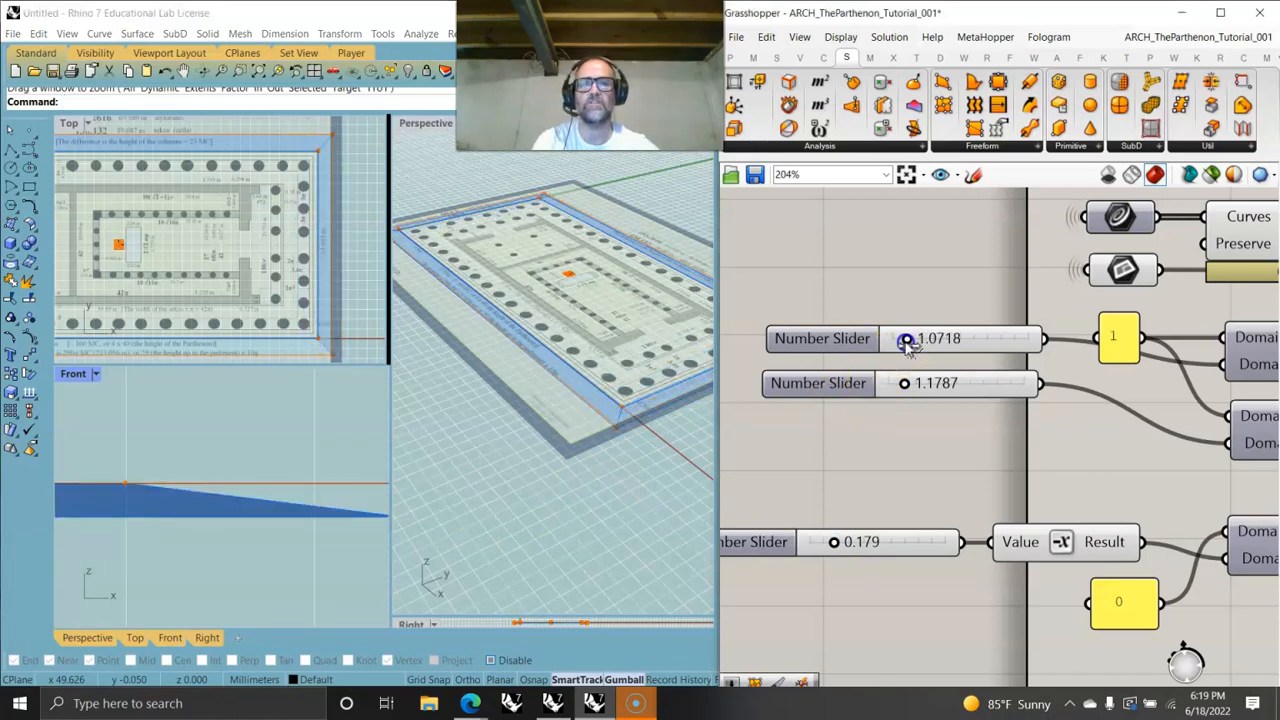
- Edit the first two sliders' numeric domains so each runs from 0 to a maximum of 1
{"action": "right_click", "coordinate": [937, 340]}
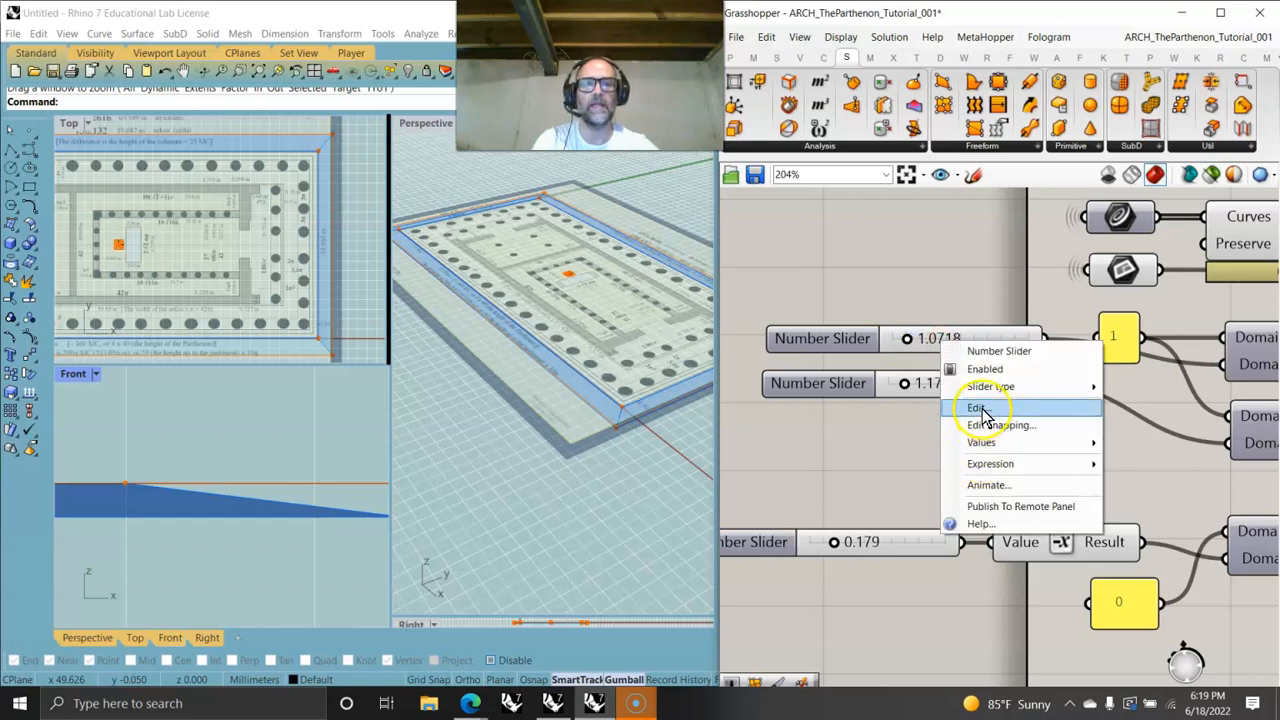
{"action": "left_click", "coordinate": [982, 408]}
{"action": "left_click", "coordinate": [1047, 459]}
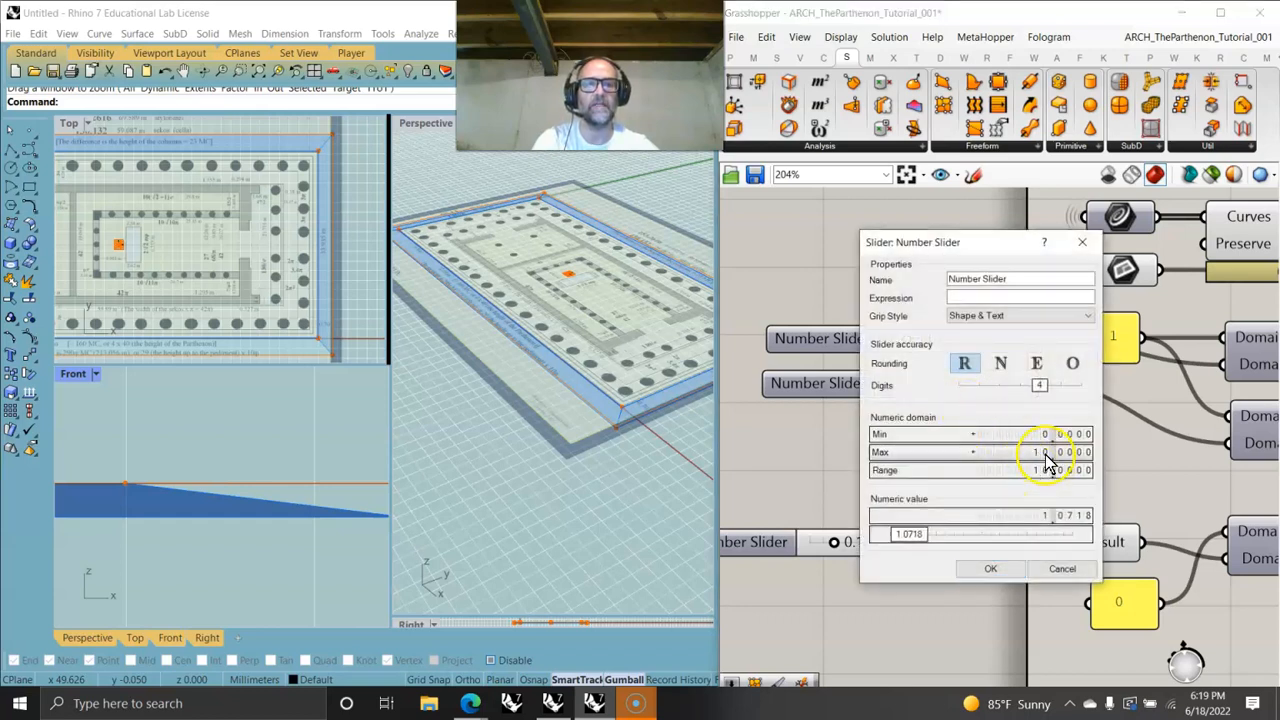
{"action": "left_click", "coordinate": [990, 568]}
{"action": "left_click_drag", "start_coordinate": [1027, 340], "coordinate": [1062, 357]}
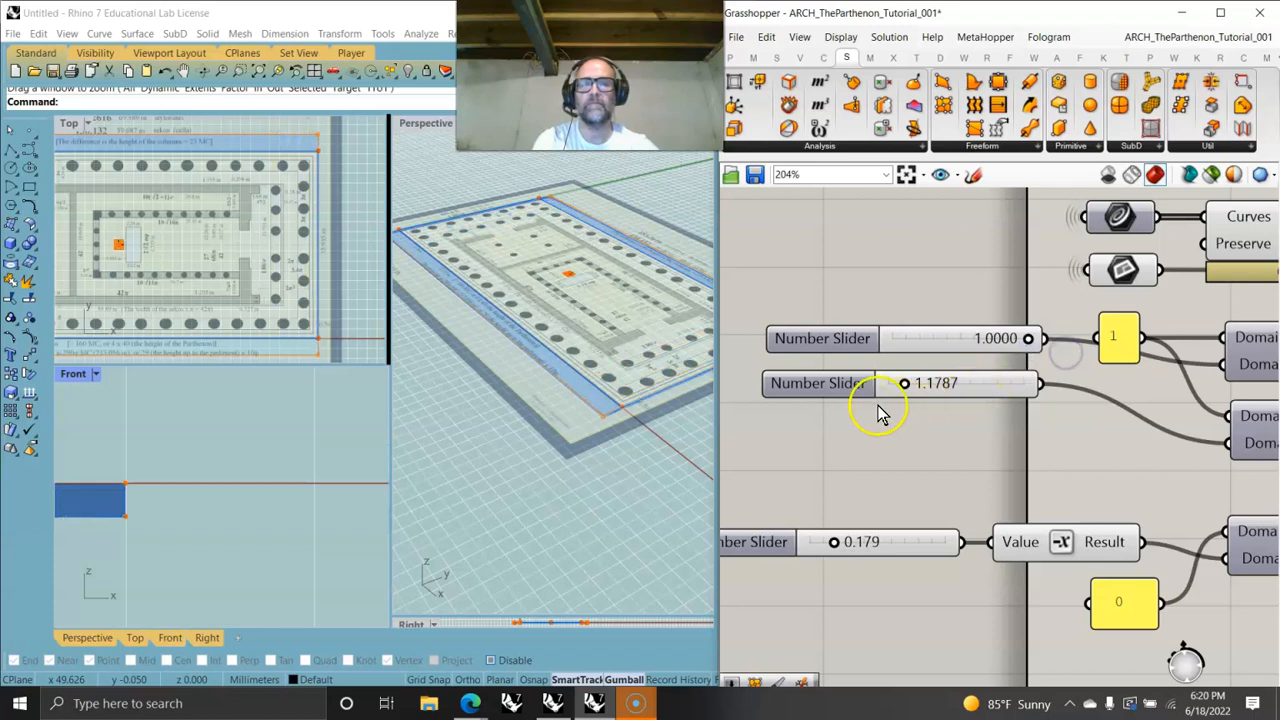
{"action": "right_click", "coordinate": [982, 380]}
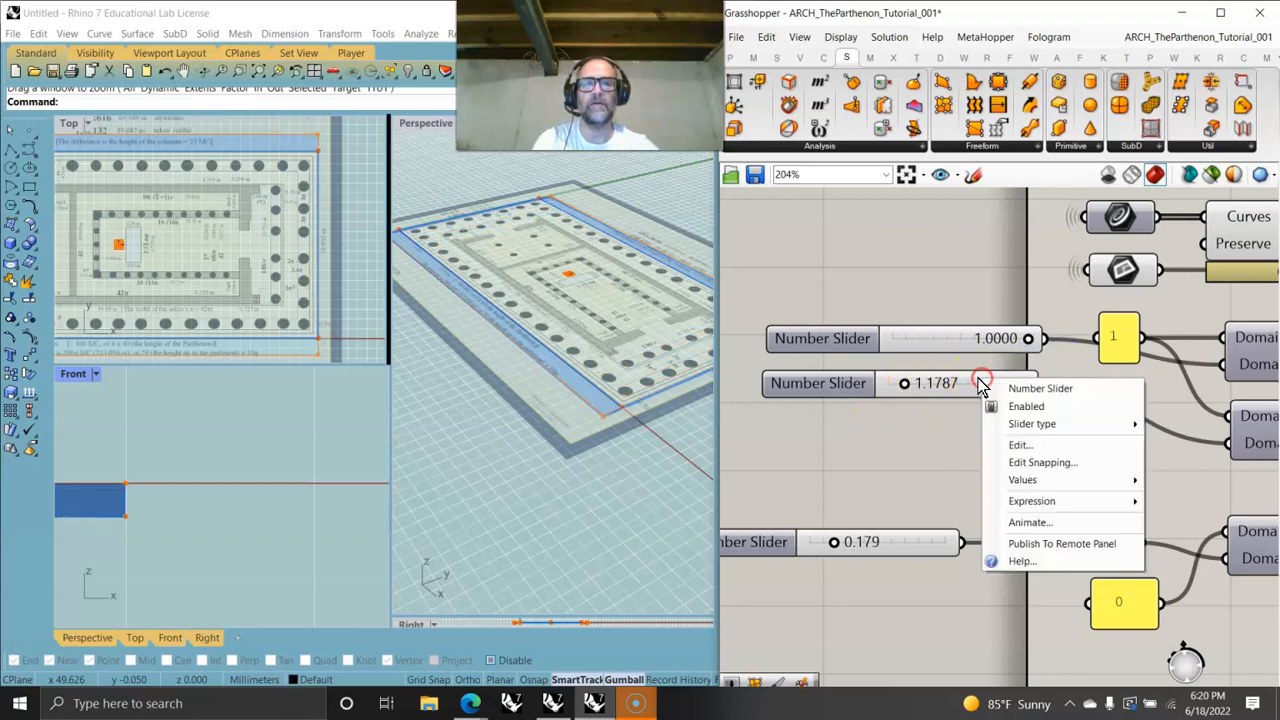
{"action": "left_click", "coordinate": [1020, 445]}
{"action": "left_click", "coordinate": [1084, 479]}
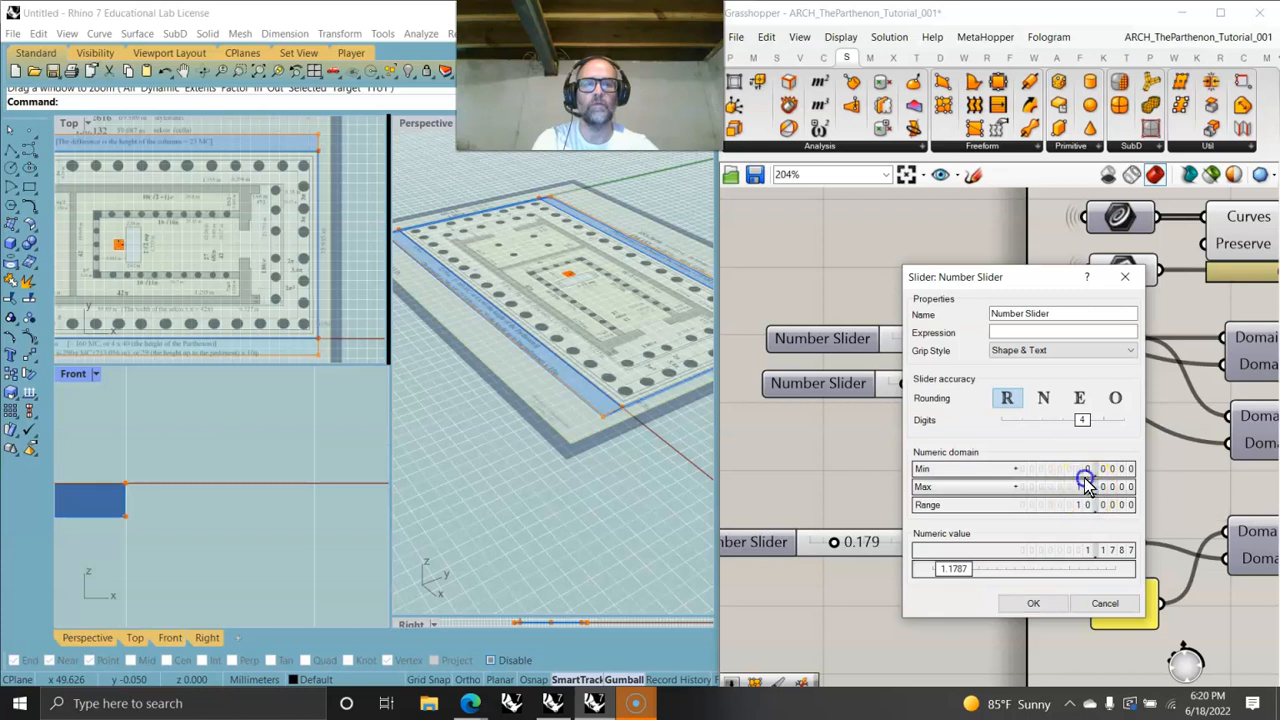
{"action": "left_click_drag", "start_coordinate": [1083, 497], "coordinate": [1083, 497]}
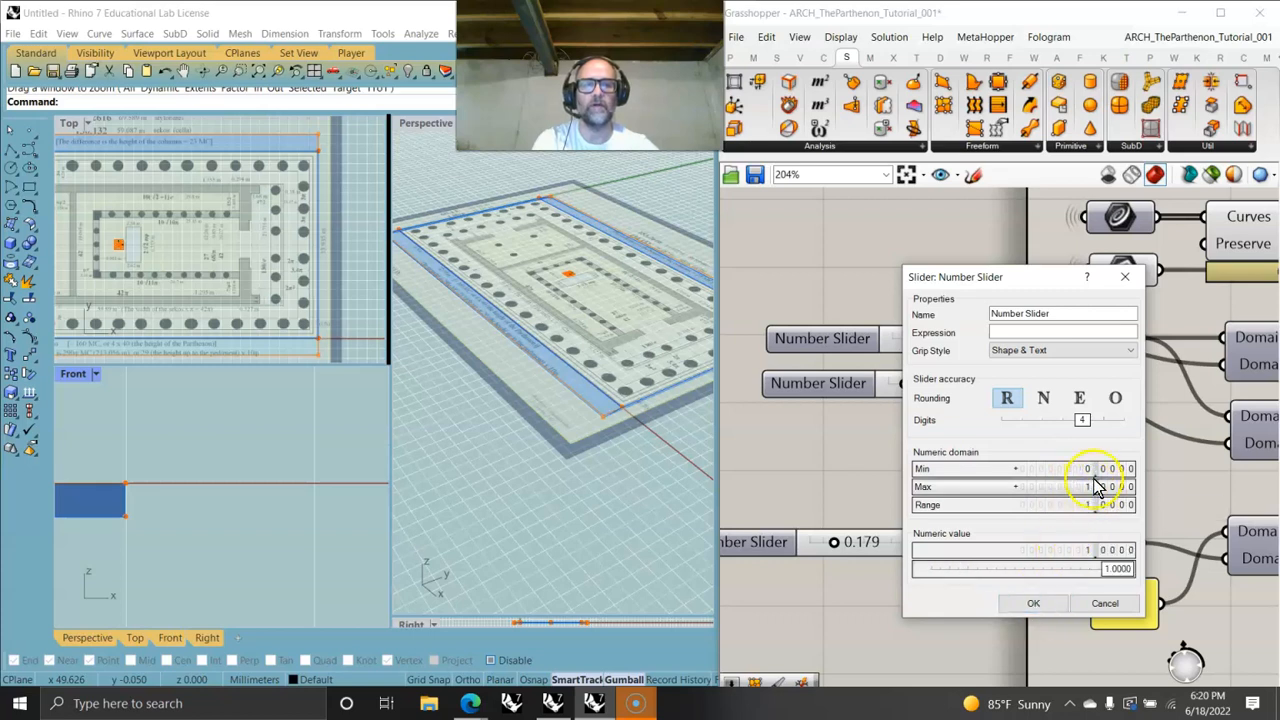
{"action": "left_click", "coordinate": [1034, 606]}
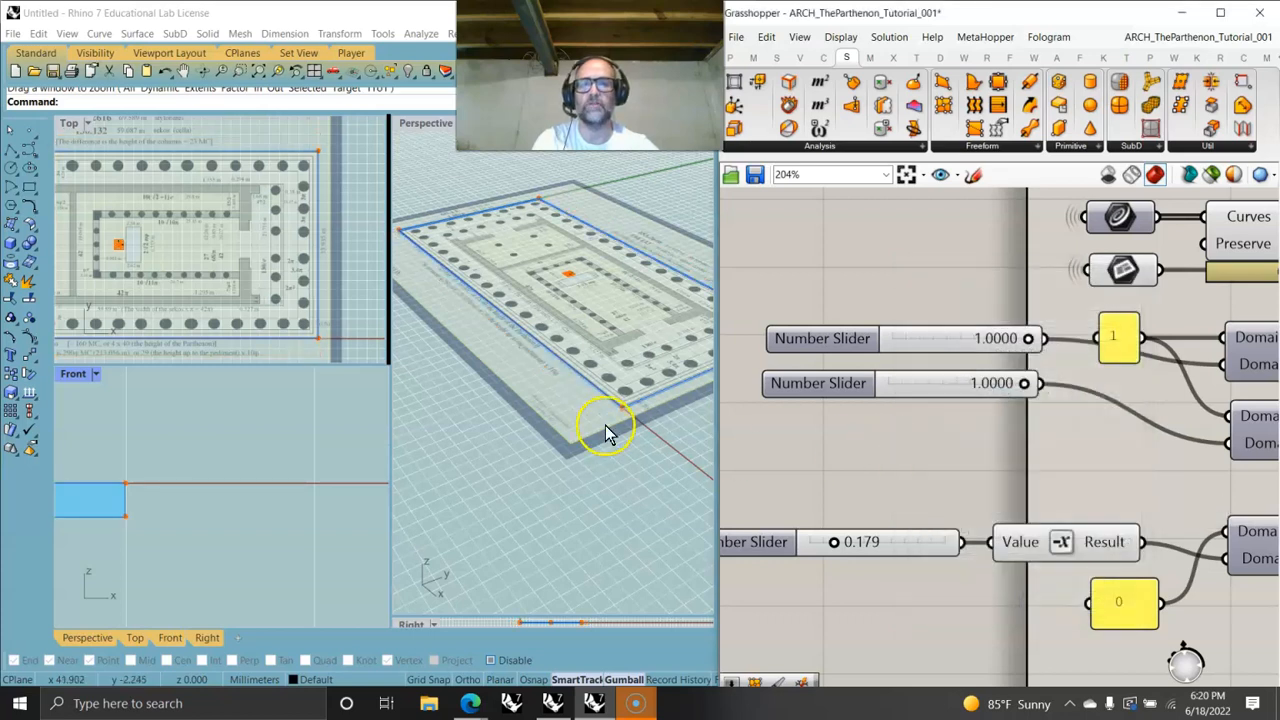
- Zoom into the stylobate's corner in the perspective viewport to examine the step edge
{"action": "scroll", "coordinate": [620, 420], "scroll_direction": "up", "scroll_amount": 5}
{"action": "scroll", "coordinate": [615, 450], "scroll_direction": "up", "scroll_amount": 6}
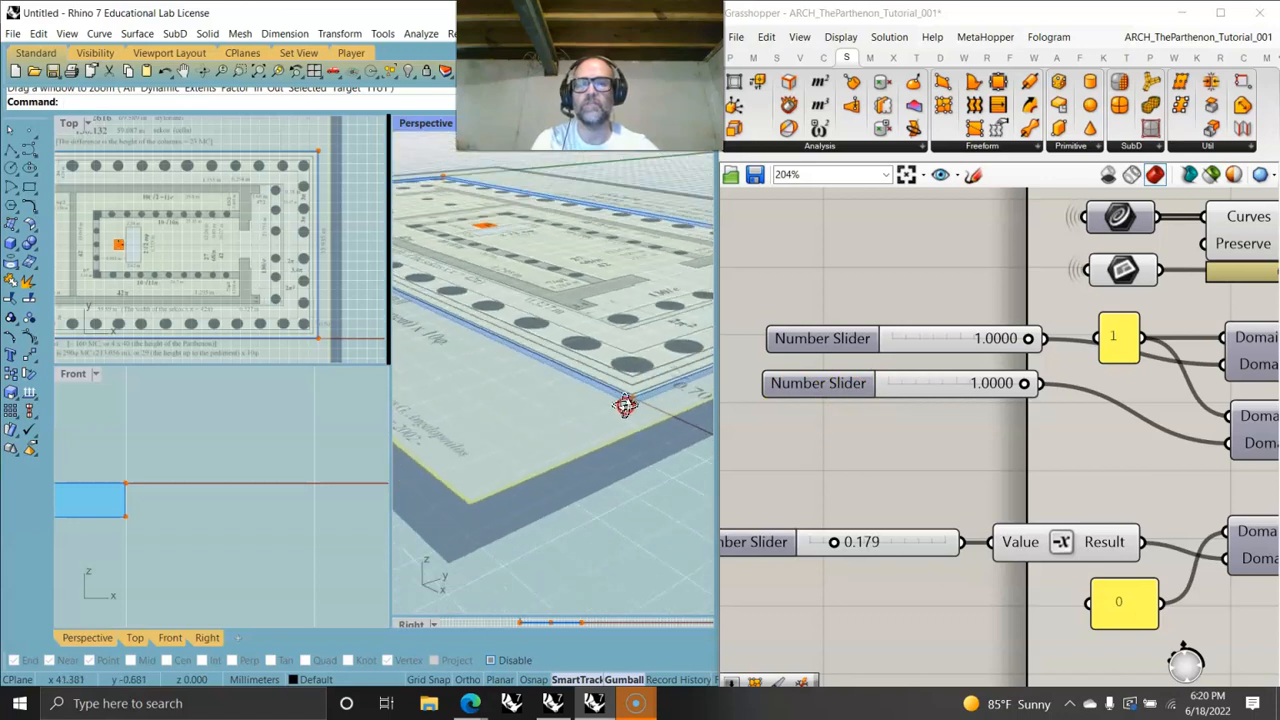
{"action": "mouse_move", "coordinate": [642, 412]}
{"action": "right_mouse_down"}
{"action": "mouse_move", "coordinate": [634, 397]}
{"action": "mouse_move", "coordinate": [617, 407]}
{"action": "right_mouse_up"}
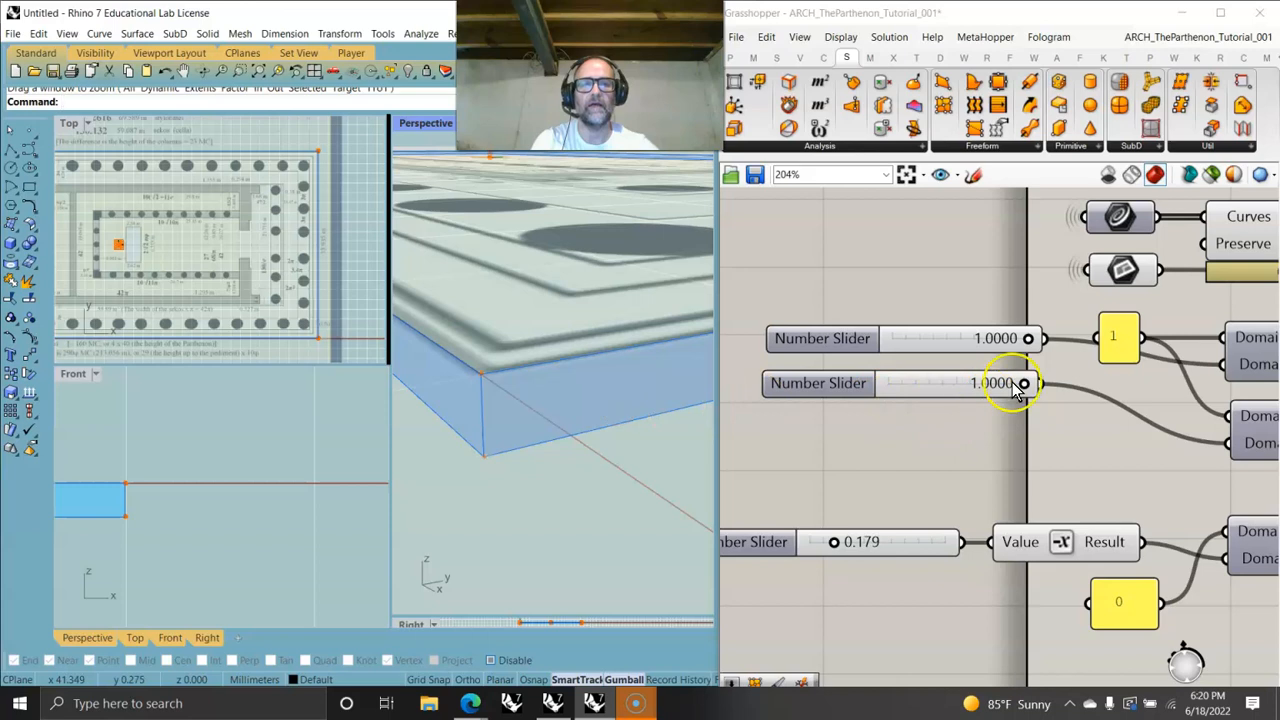
- Set the first two sliders' numeric domains to run from 1 to 1.0001
{"action": "scroll", "coordinate": [880, 340], "scroll_direction": "down", "scroll_amount": 2}
{"action": "right_click", "coordinate": [910, 345]}
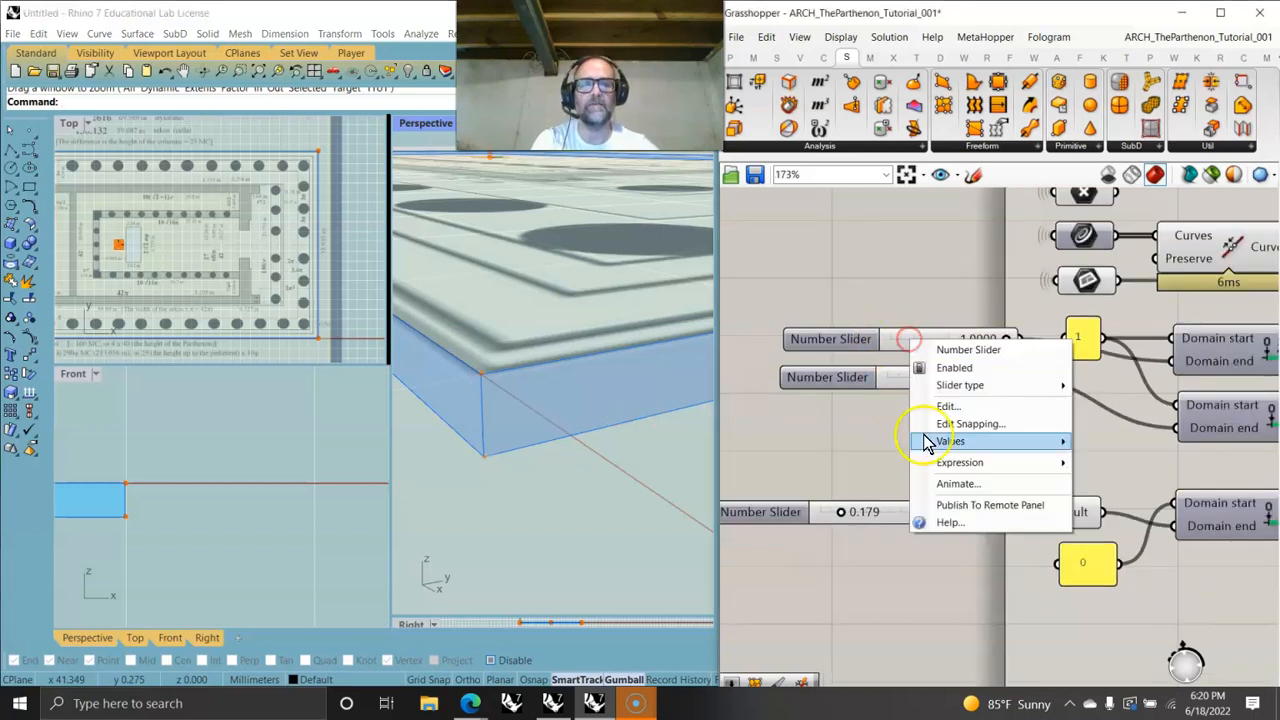
{"action": "left_click", "coordinate": [940, 404]}
{"action": "left_click_drag", "start_coordinate": [1005, 443], "coordinate": [1012, 427]}
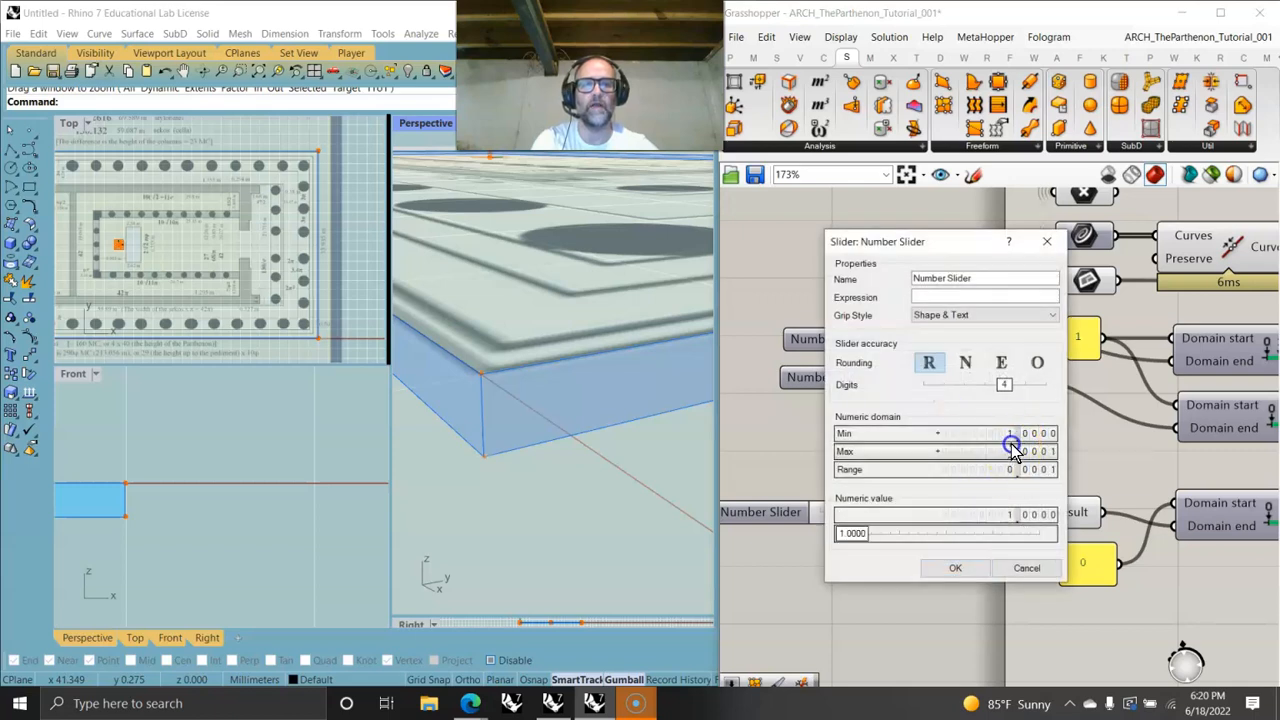
{"action": "left_click", "coordinate": [985, 567]}
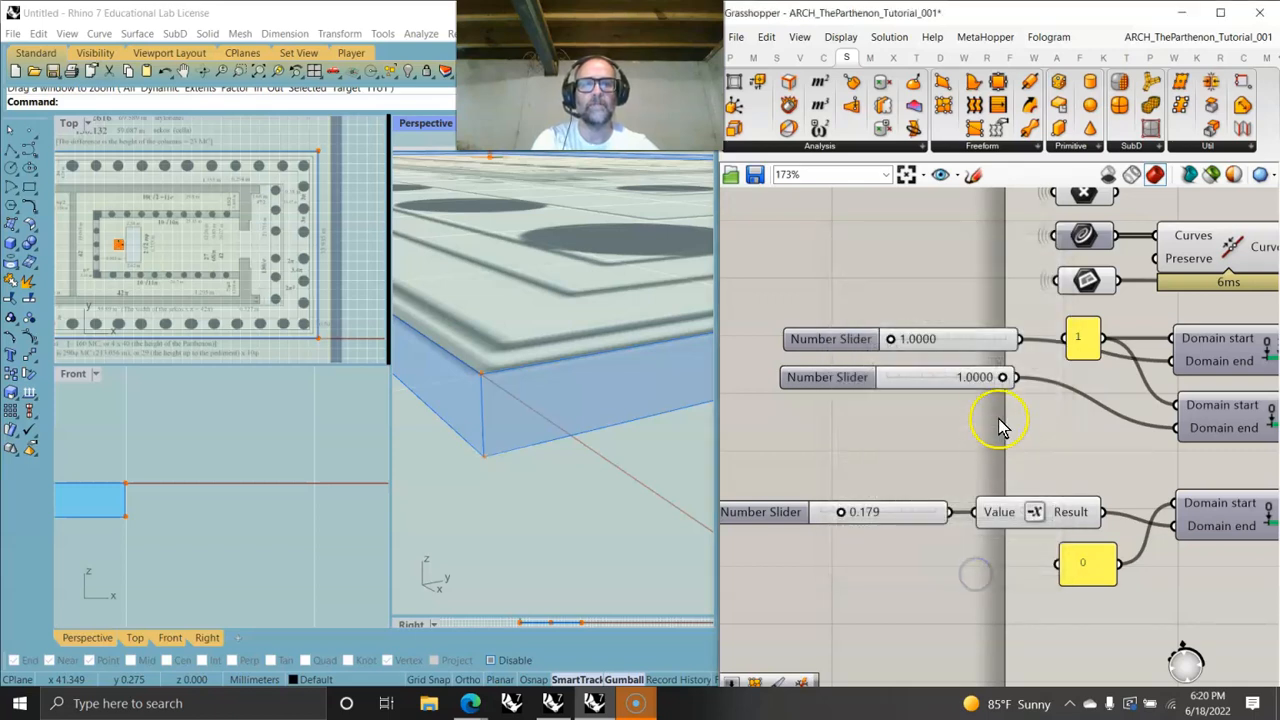
{"action": "right_click", "coordinate": [949, 386]}
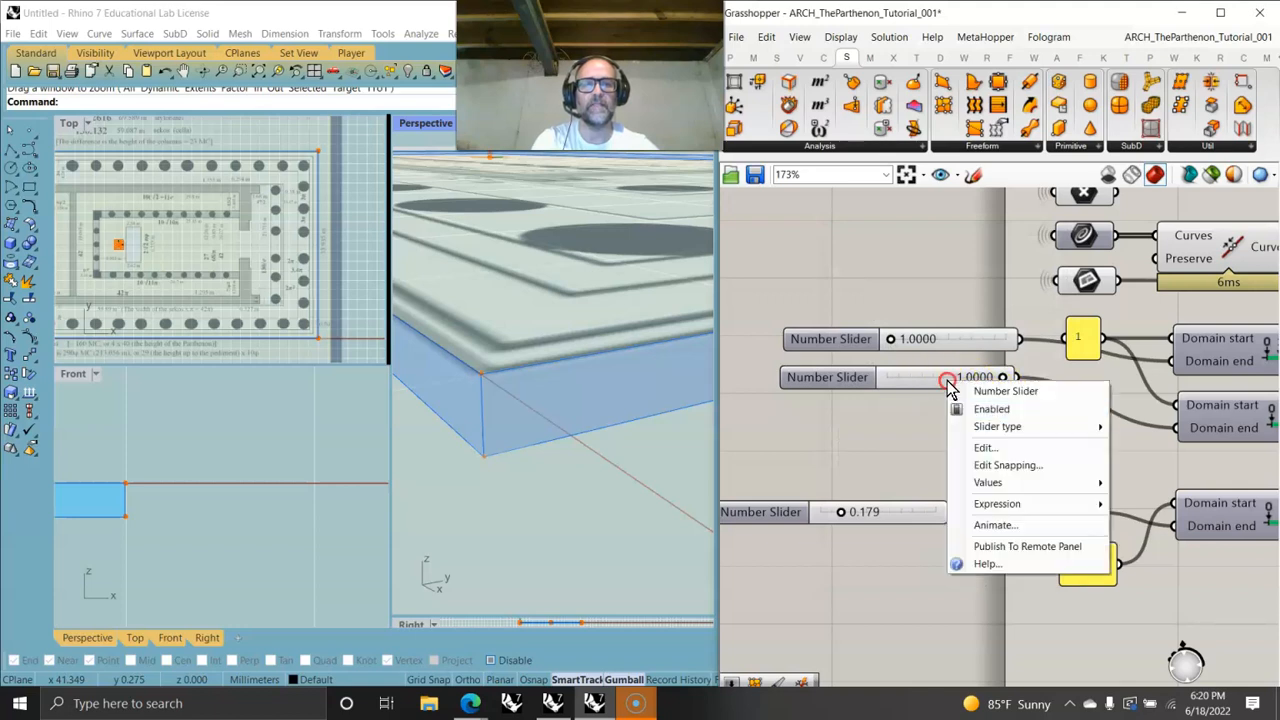
{"action": "left_click", "coordinate": [984, 448]}
{"action": "mouse_move", "coordinate": [1057, 479]}
{"action": "left_mouse_down"}
{"action": "mouse_move", "coordinate": [1057, 463]}
{"action": "mouse_move", "coordinate": [1059, 488]}
{"action": "left_mouse_up"}
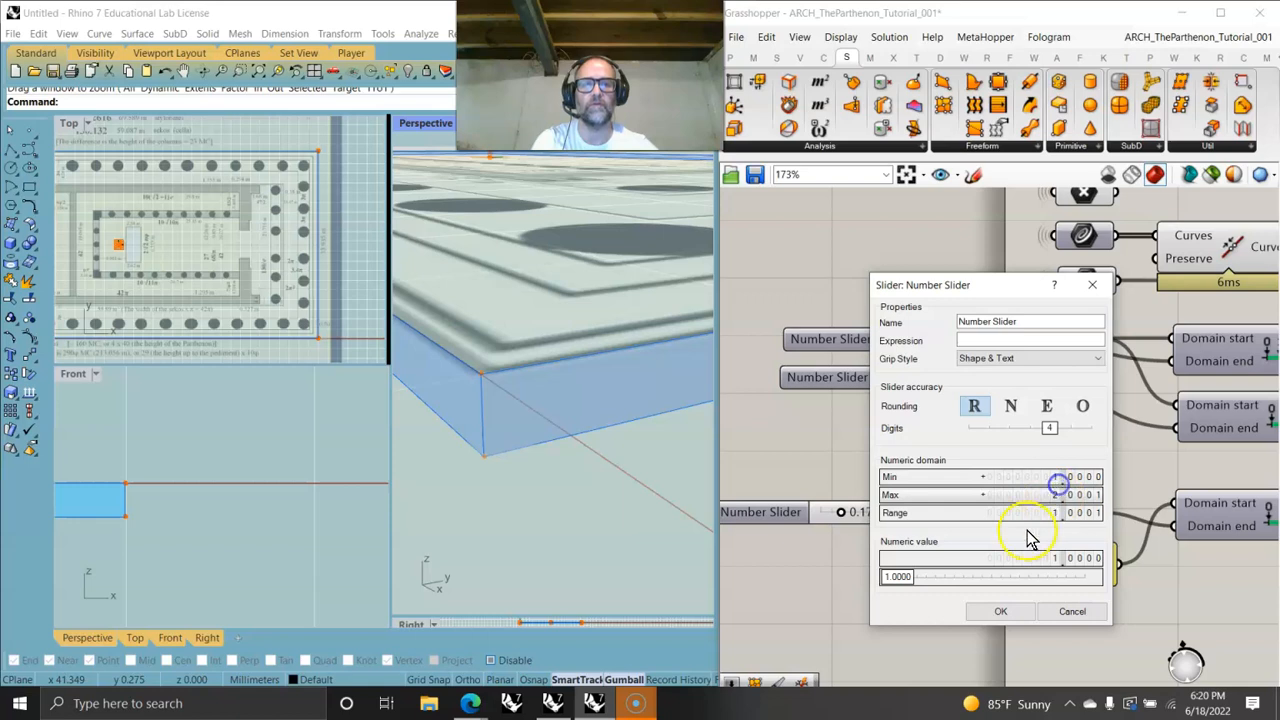
{"action": "left_click", "coordinate": [990, 614]}
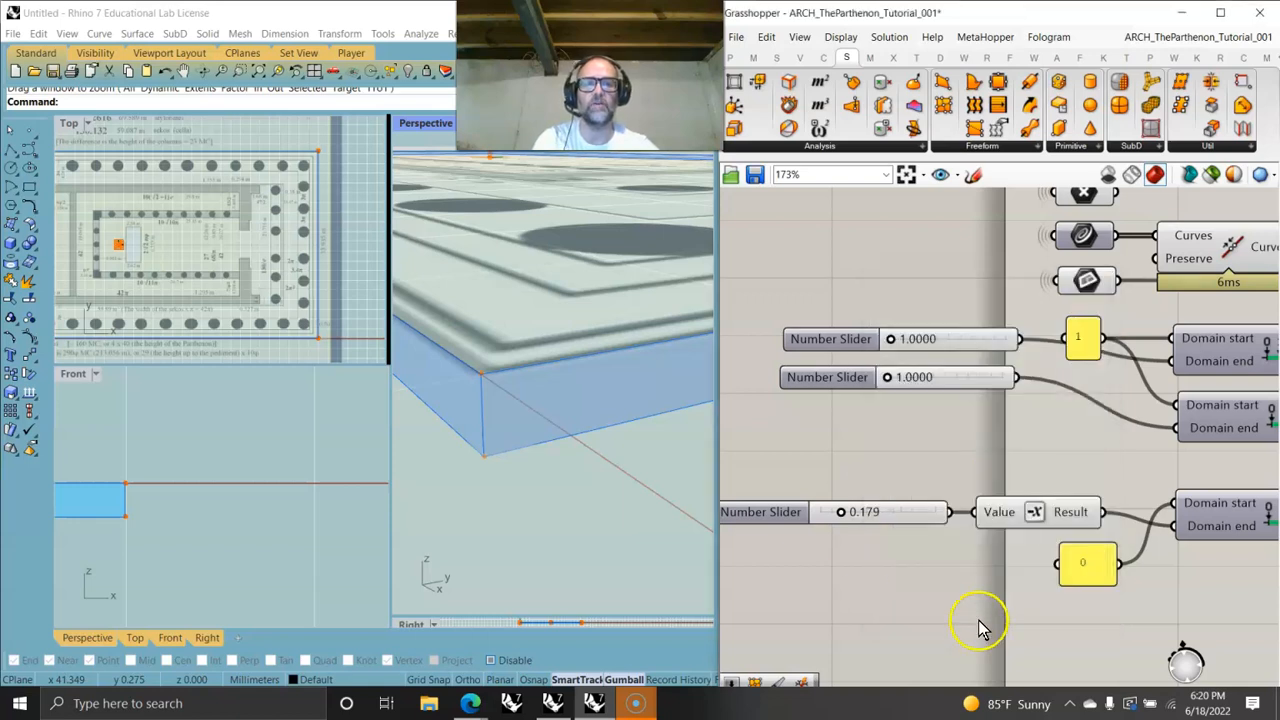
- Drag the upper sliders, then reset the second slider's domain maximum to 1.0001
{"action": "left_click_drag", "start_coordinate": [892, 340], "coordinate": [890, 386]}
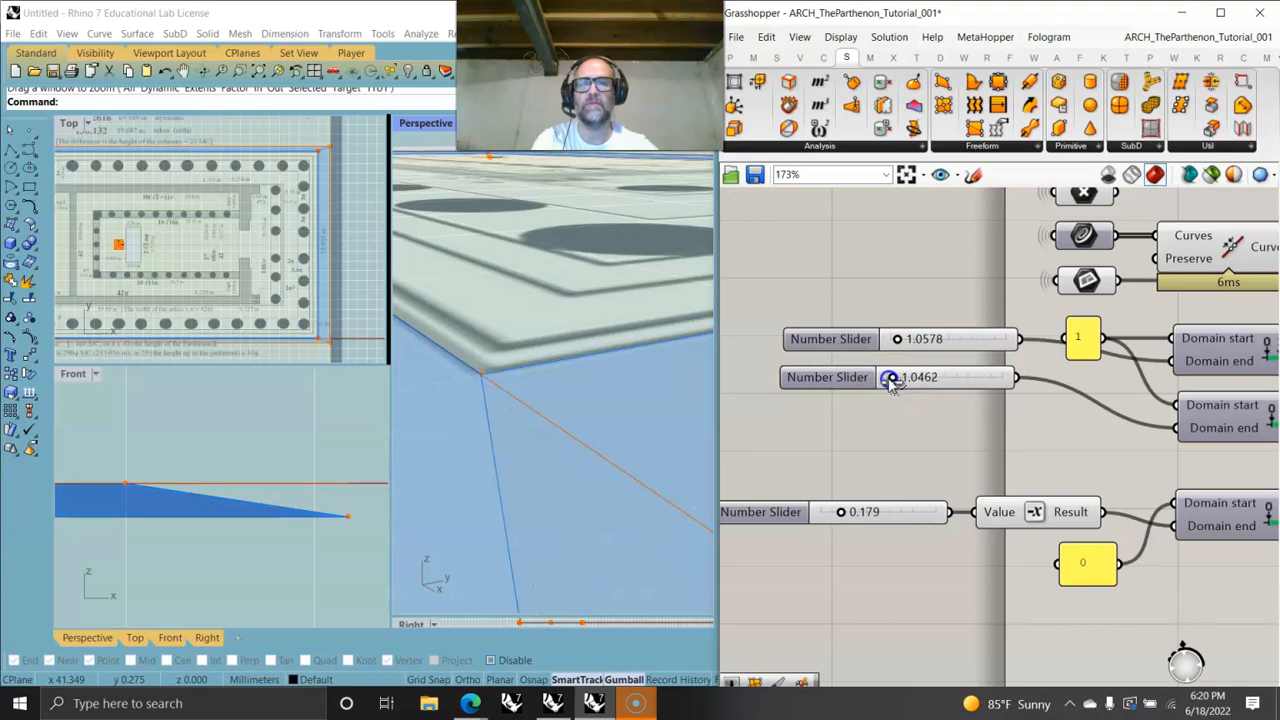
{"action": "right_click", "coordinate": [958, 387]}
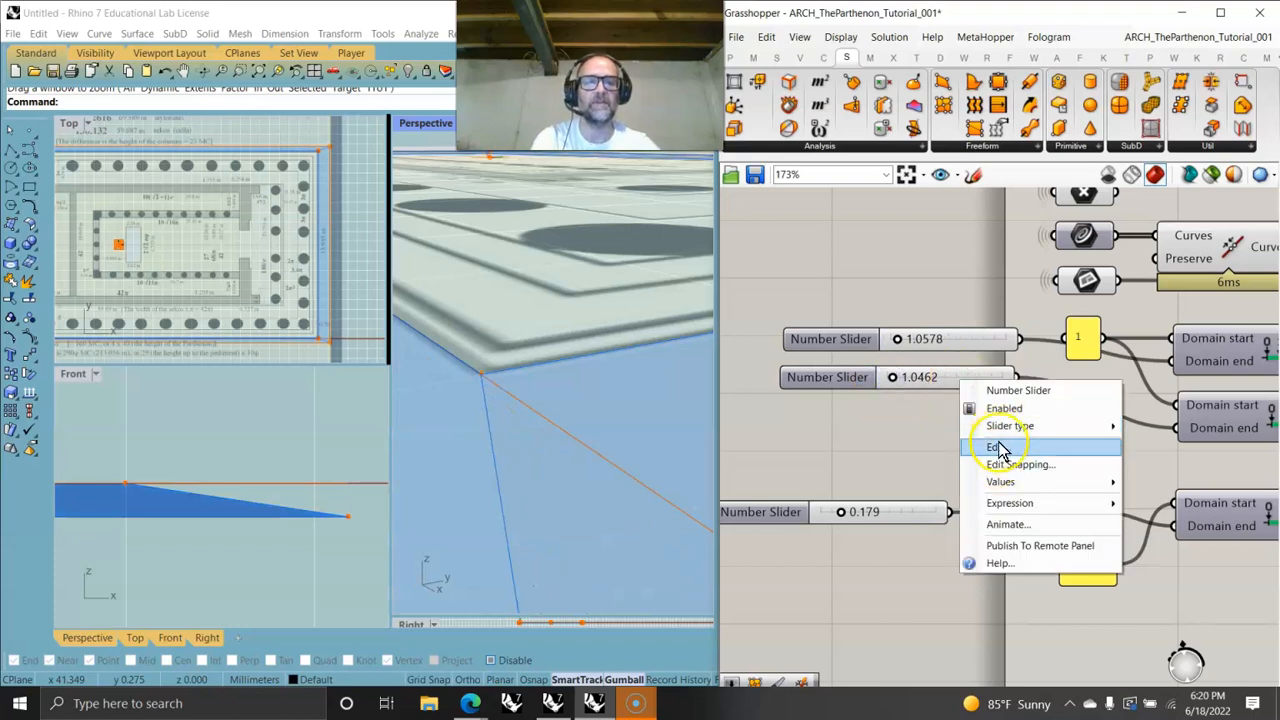
{"action": "left_click", "coordinate": [997, 448]}
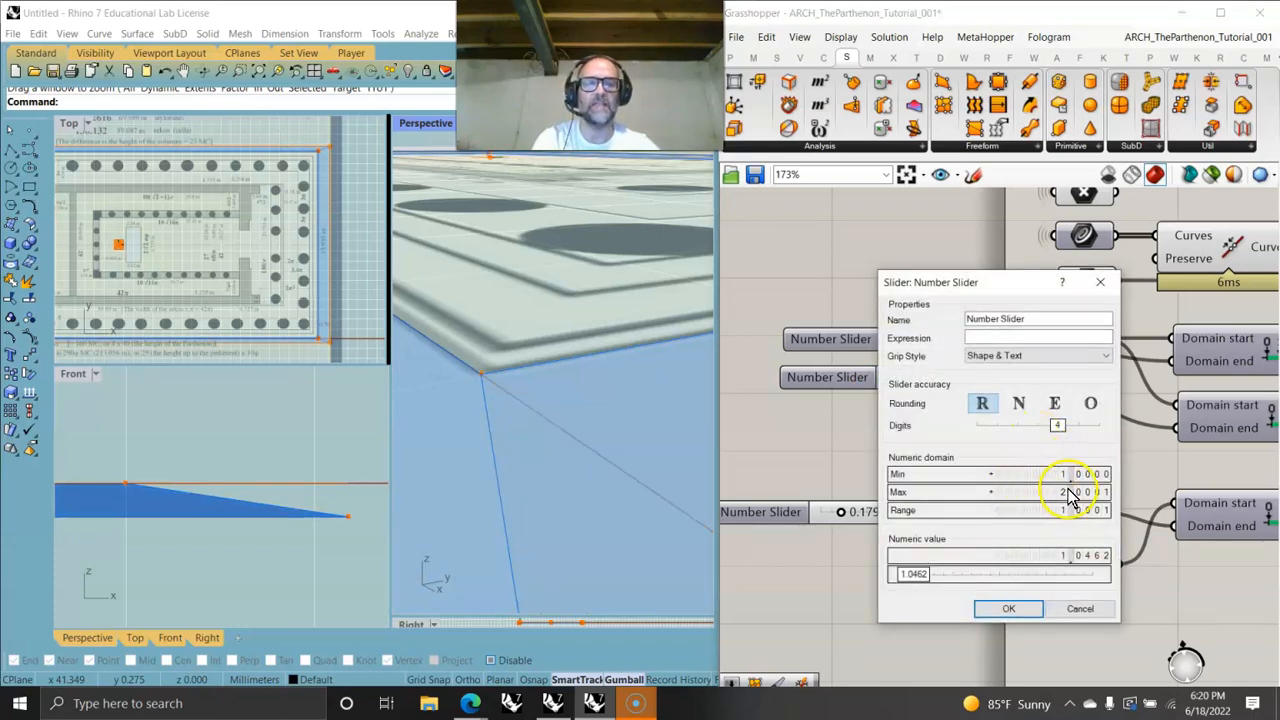
{"action": "left_click_drag", "start_coordinate": [1063, 491], "coordinate": [1062, 493]}
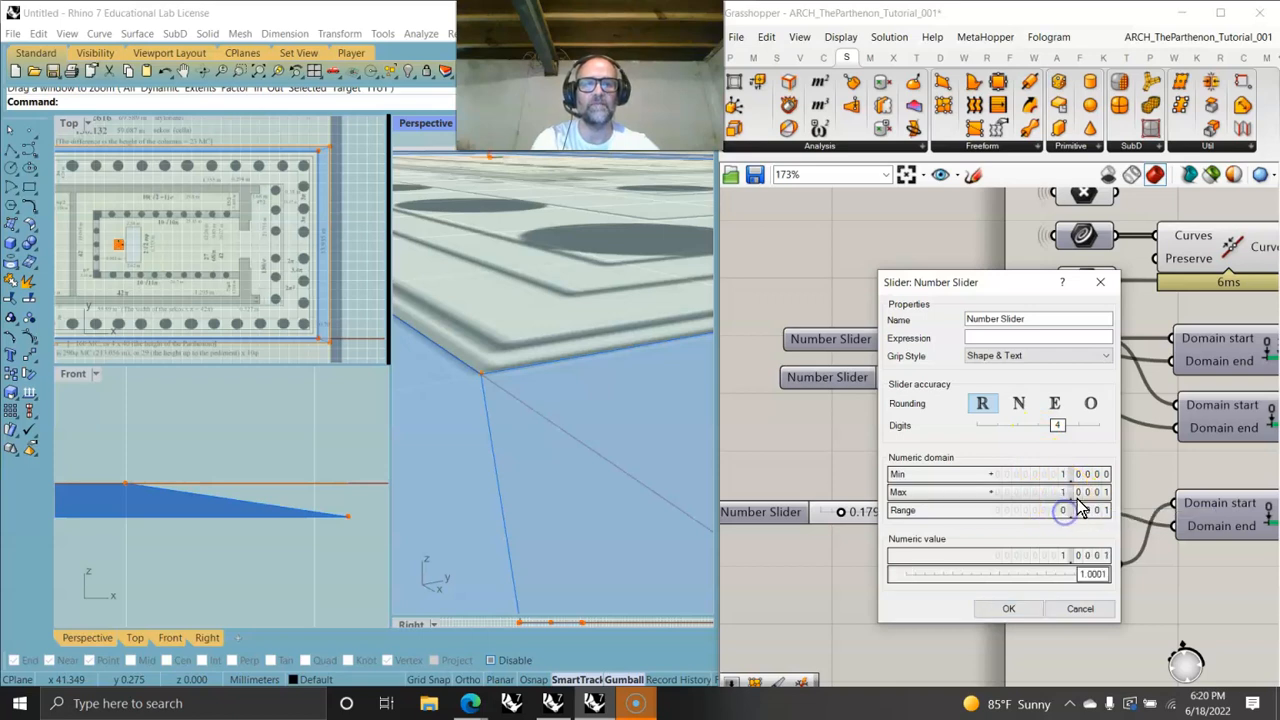
{"action": "left_click", "coordinate": [1008, 608]}
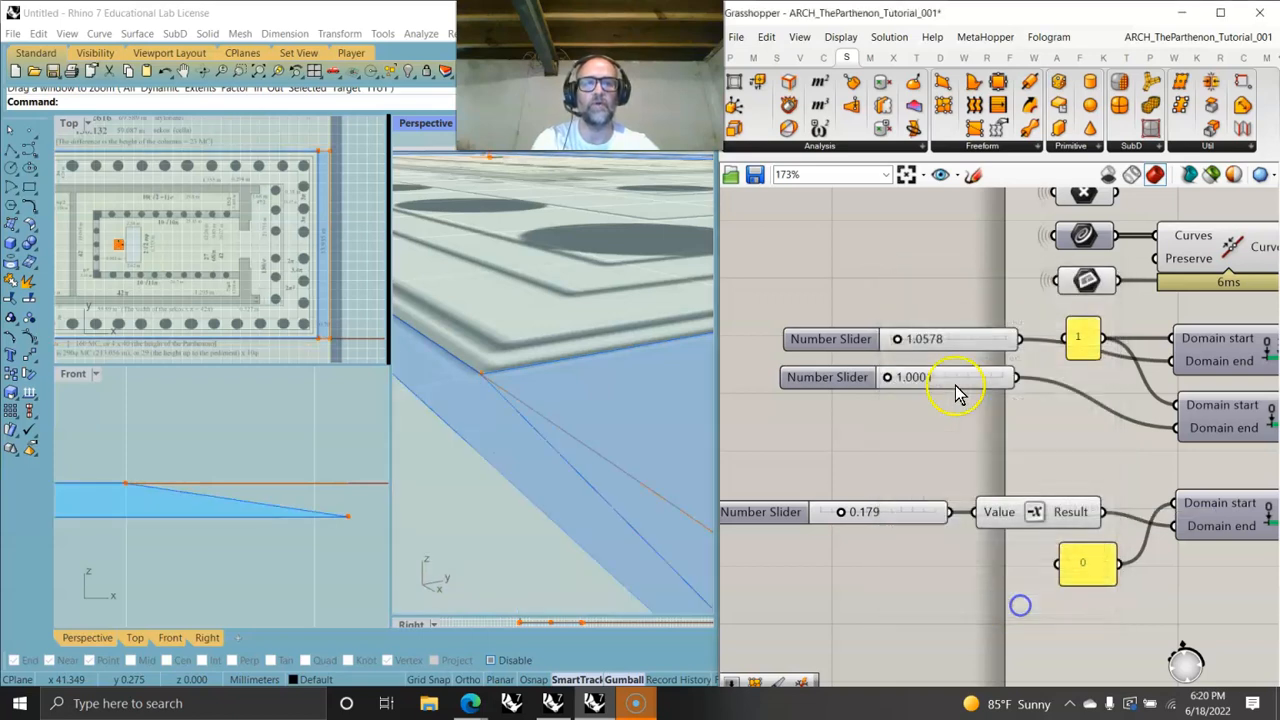
- Set both upper sliders' numeric domains to run from 1 to a maximum of 1.1001
{"action": "right_click", "coordinate": [940, 380]}
{"action": "left_click", "coordinate": [998, 440]}
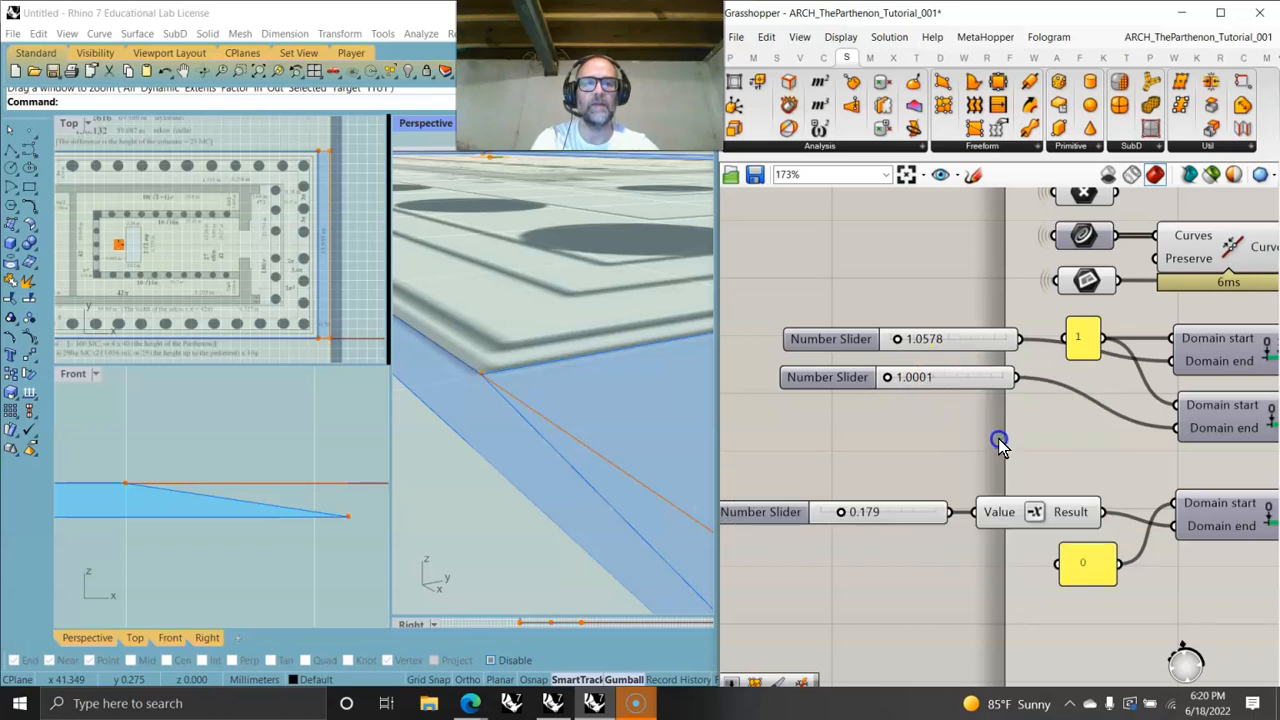
{"action": "left_click", "coordinate": [1016, 596]}
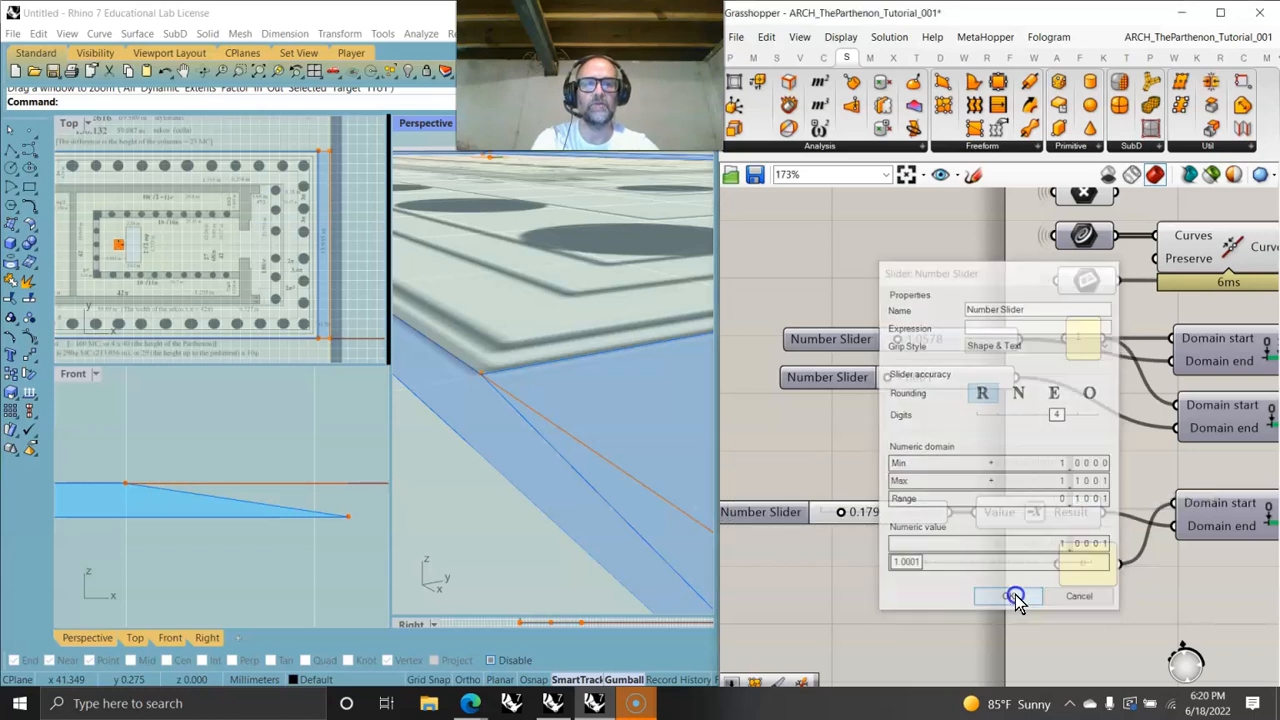
{"action": "right_click", "coordinate": [975, 342]}
{"action": "left_click", "coordinate": [1000, 402]}
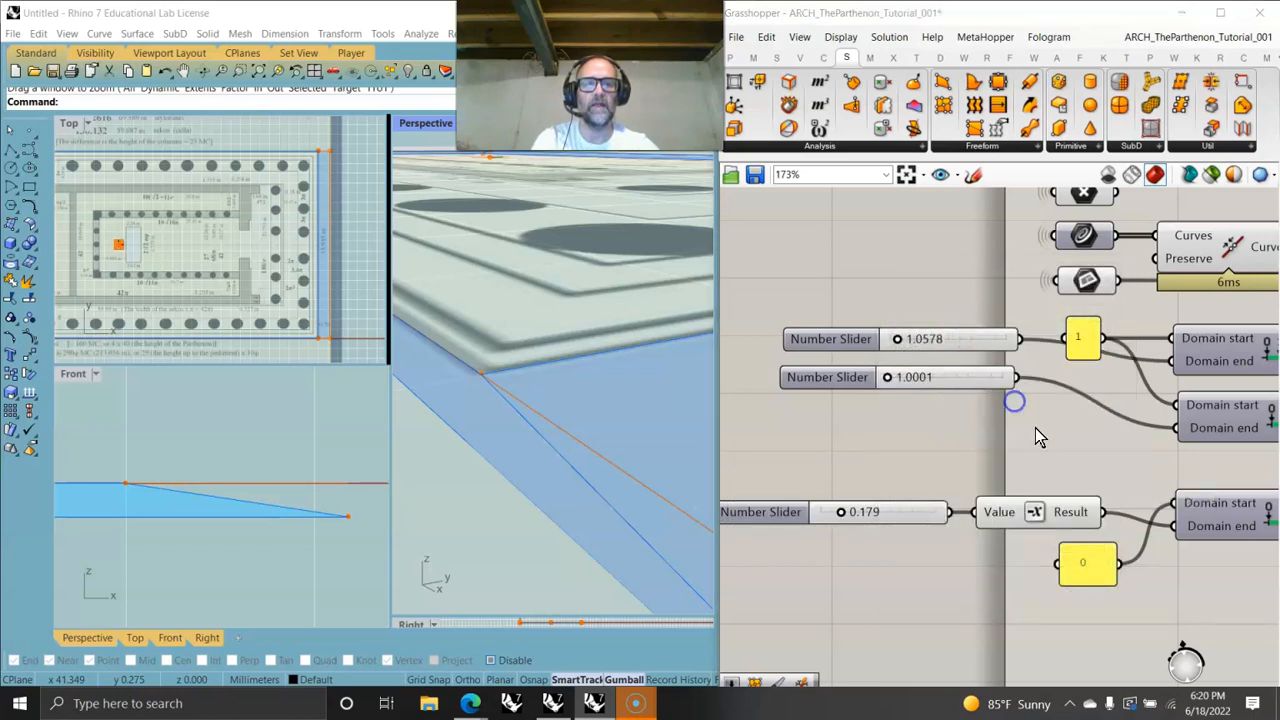
{"action": "left_click", "coordinate": [1079, 447]}
{"action": "mouse_move", "coordinate": [1080, 455]}
{"action": "left_mouse_down"}
{"action": "mouse_move", "coordinate": [1082, 467]}
{"action": "mouse_move", "coordinate": [1091, 438]}
{"action": "left_mouse_up"}
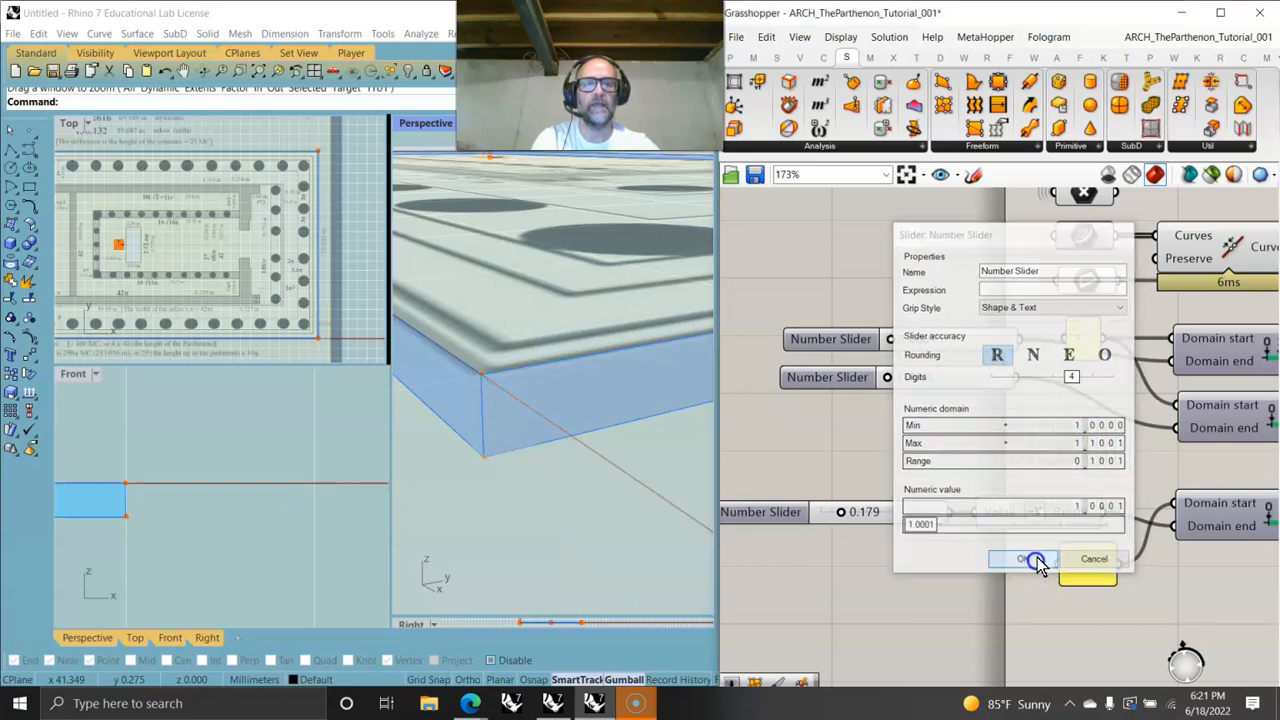
{"action": "left_click", "coordinate": [1023, 560]}
- Drag the two upper sliders to about 1.0209 and 1.0429 and open the Right viewport
{"action": "left_click_drag", "start_coordinate": [888, 391], "coordinate": [922, 387]}
{"action": "left_click_drag", "start_coordinate": [891, 340], "coordinate": [940, 338]}
{"action": "left_click", "coordinate": [604, 614]}
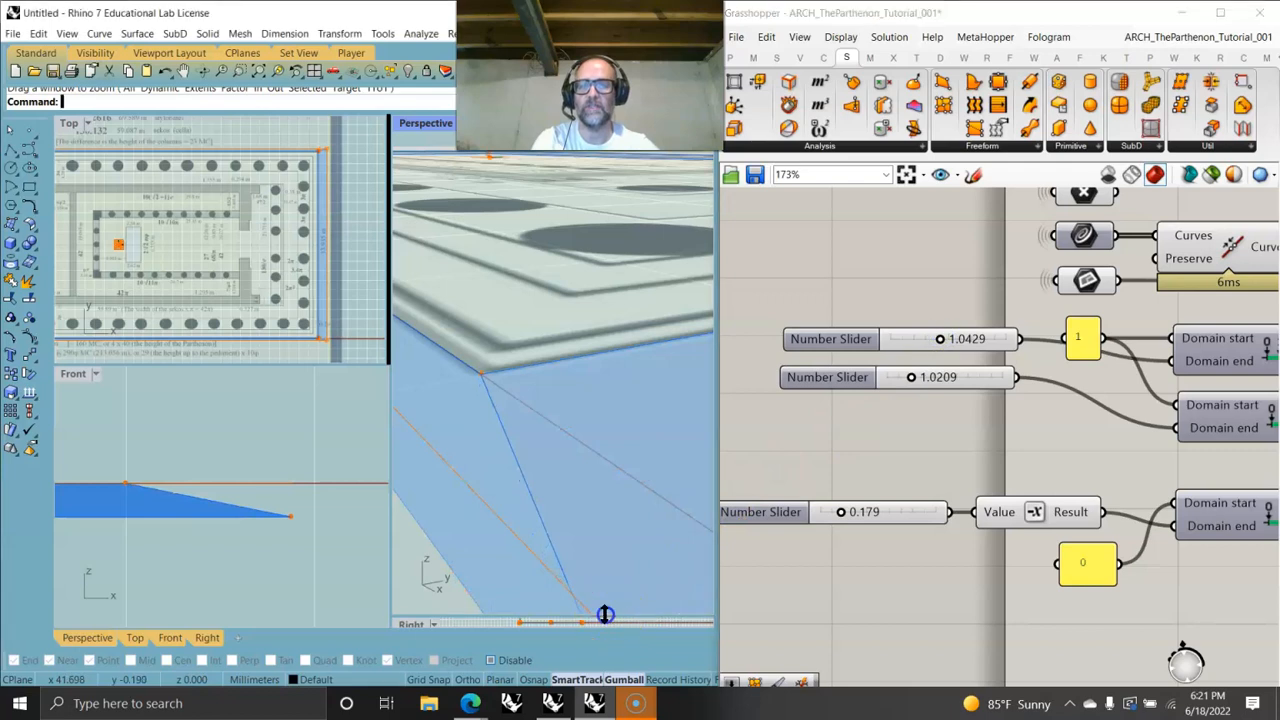
{"action": "left_click_drag", "start_coordinate": [568, 395], "coordinate": [569, 372]}
{"action": "scroll", "coordinate": [565, 275], "scroll_direction": "down", "scroll_amount": 5}
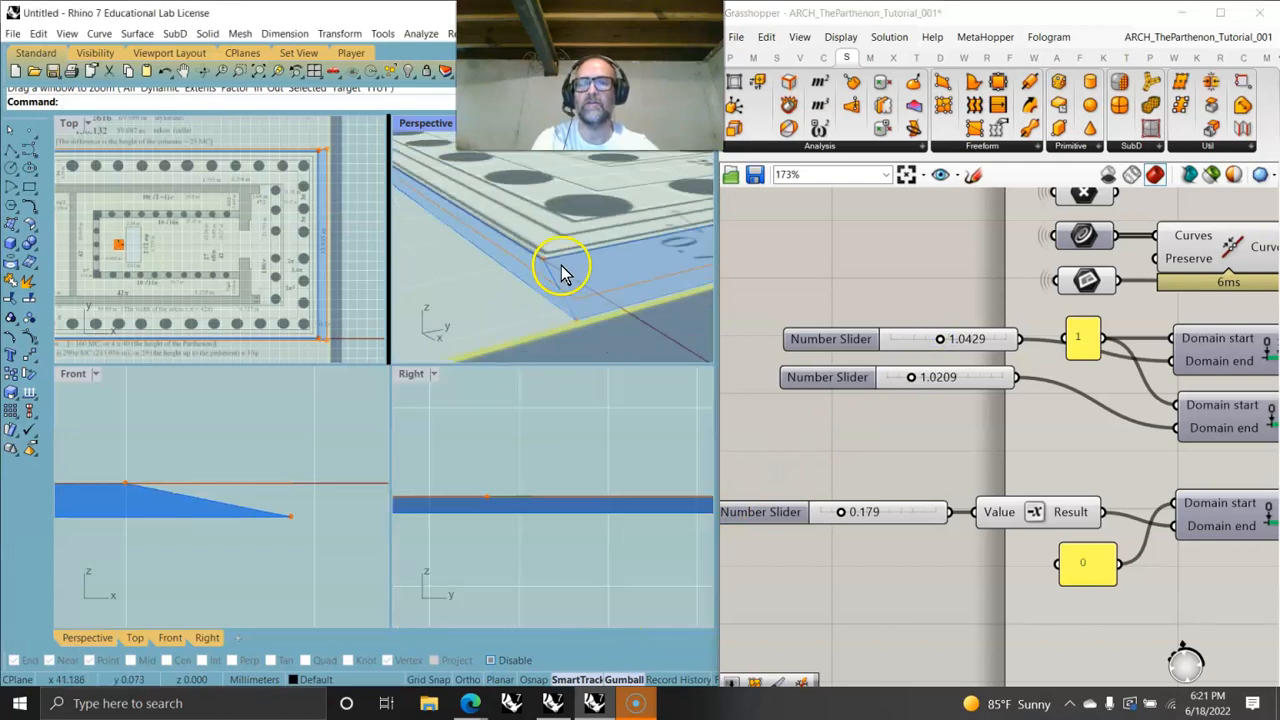
- Inspect the stylobate's rising profile in the Right viewport
{"action": "left_click_drag", "start_coordinate": [914, 379], "coordinate": [913, 379]}
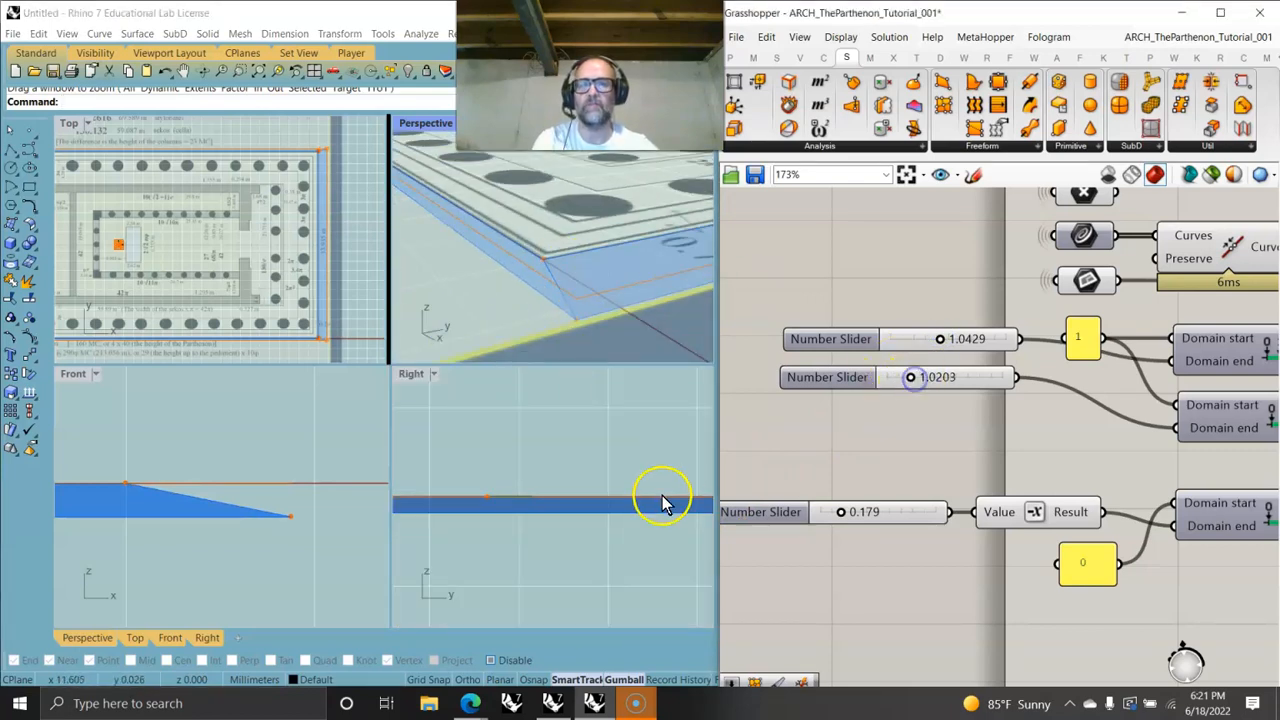
{"action": "right_click_drag", "start_coordinate": [663, 496], "coordinate": [590, 506]}
{"action": "right_click_drag", "start_coordinate": [703, 490], "coordinate": [471, 517]}
{"action": "right_click_drag", "start_coordinate": [666, 508], "coordinate": [390, 493]}
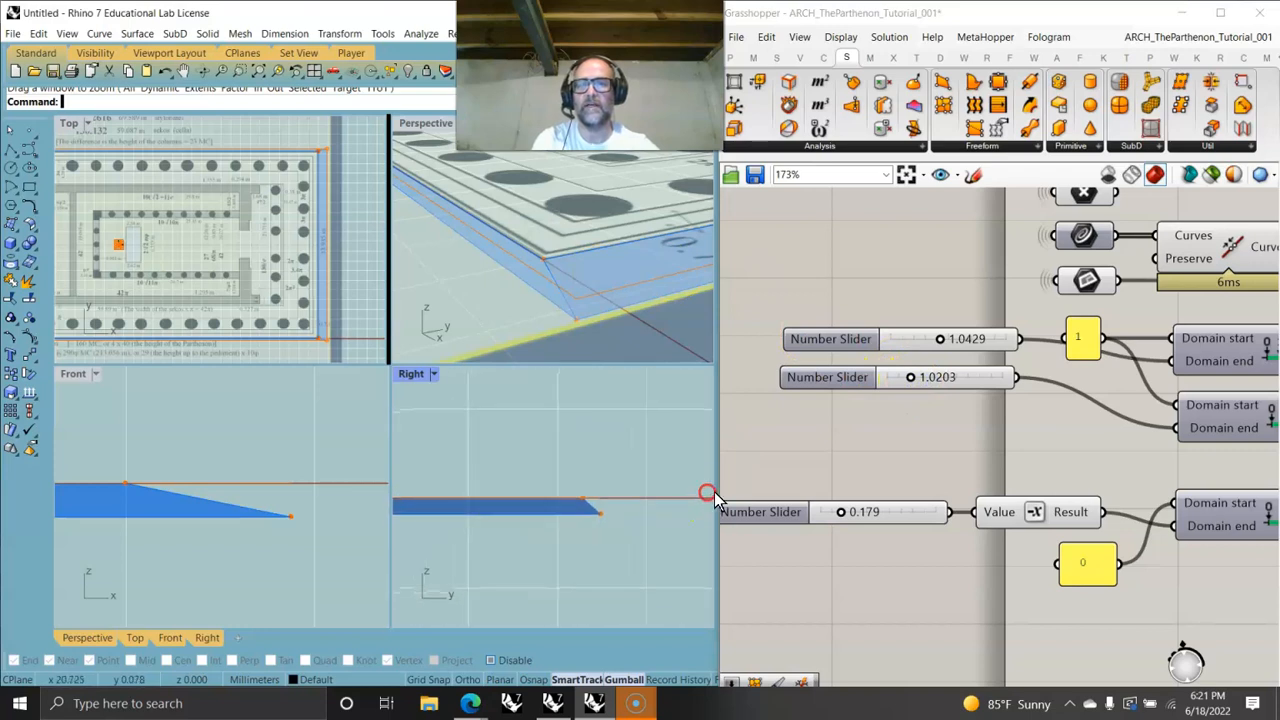
- Drag the second slider to about 1.1001 and the first slider to about 1.0527
{"action": "left_click_drag", "start_coordinate": [913, 378], "coordinate": [1012, 381]}
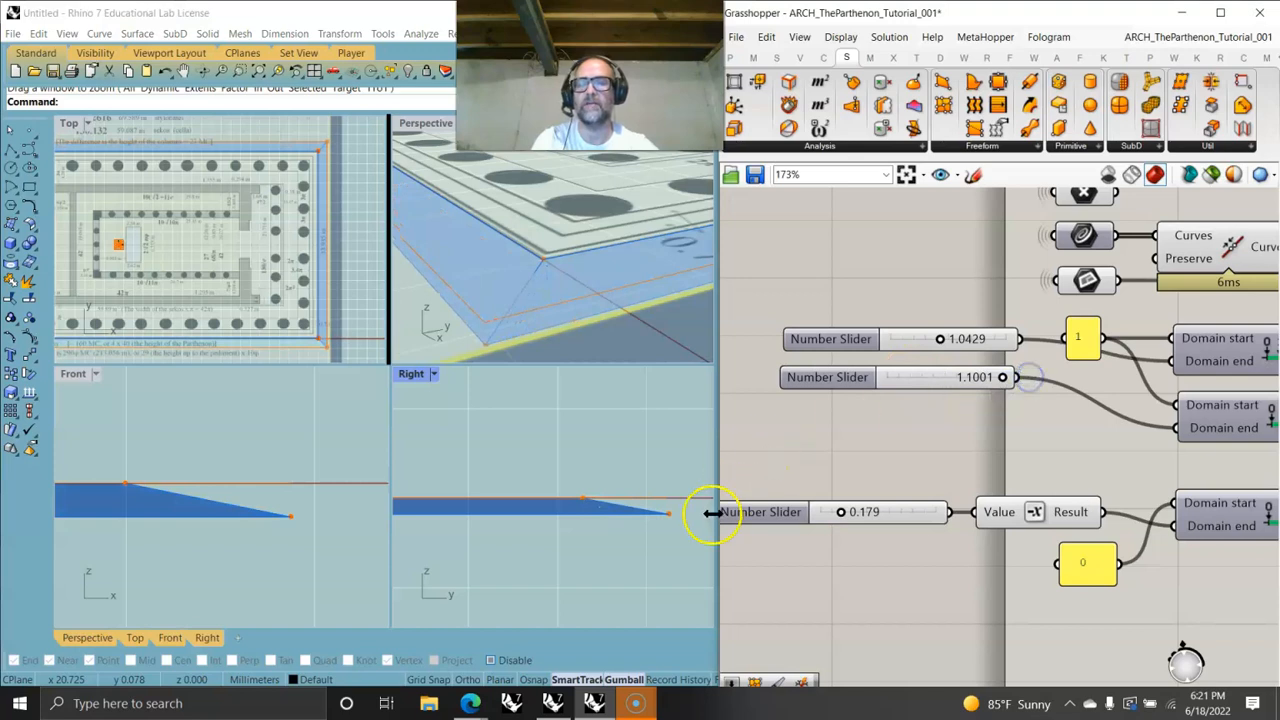
{"action": "left_click_drag", "start_coordinate": [932, 388], "coordinate": [920, 390]}
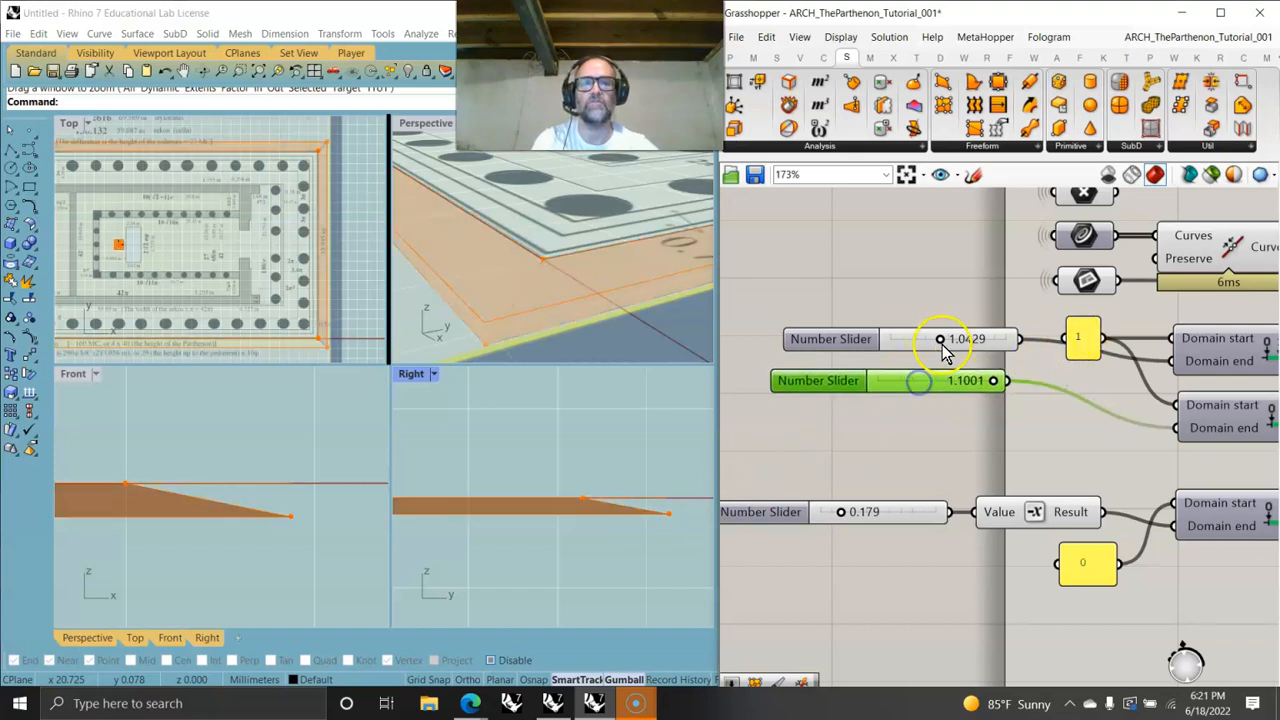
{"action": "mouse_move", "coordinate": [950, 345]}
{"action": "left_mouse_down"}
{"action": "mouse_move", "coordinate": [1014, 342]}
{"action": "mouse_move", "coordinate": [955, 347]}
{"action": "left_mouse_up"}
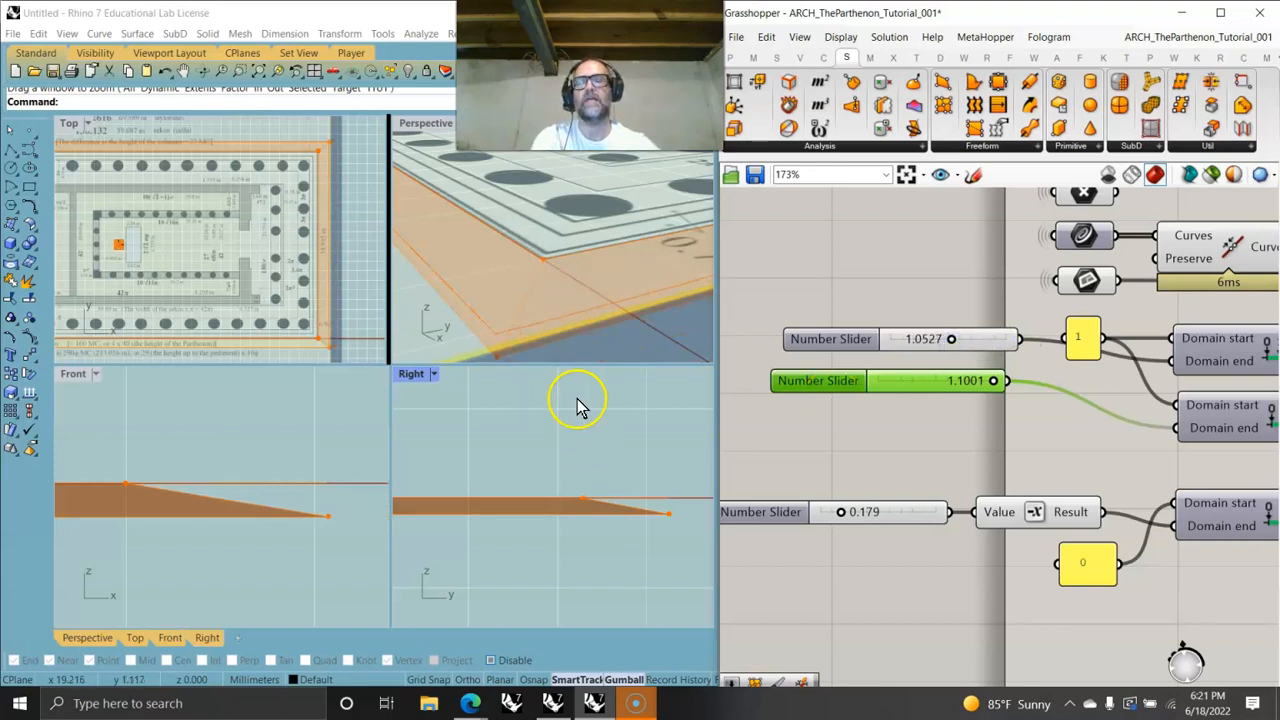
{"action": "scroll", "coordinate": [592, 336], "scroll_direction": "down", "scroll_amount": 4}
{"action": "scroll", "coordinate": [590, 300], "scroll_direction": "down", "scroll_amount": 3}
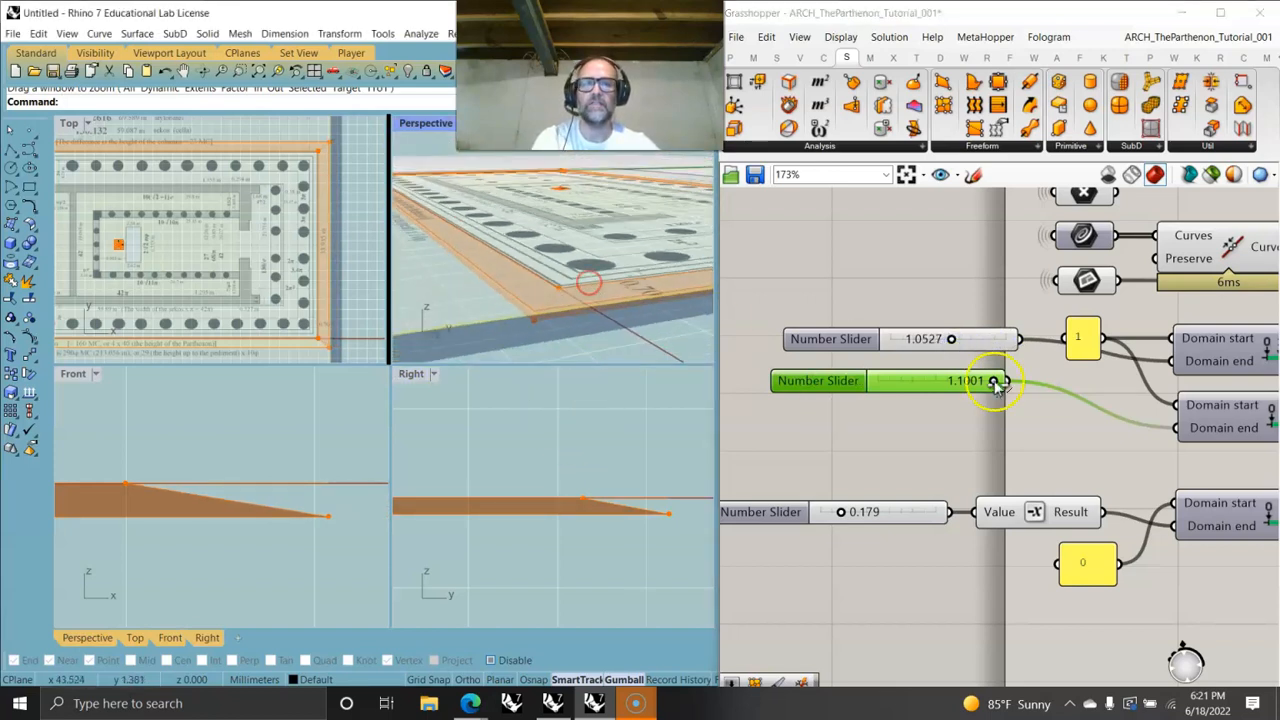
- Locate and select the Loft component and the lower outline's Explode component to preview their geometry
{"action": "scroll", "coordinate": [990, 390], "scroll_direction": "down", "scroll_amount": 5}
{"action": "scroll", "coordinate": [955, 420], "scroll_direction": "up", "scroll_amount": 3}
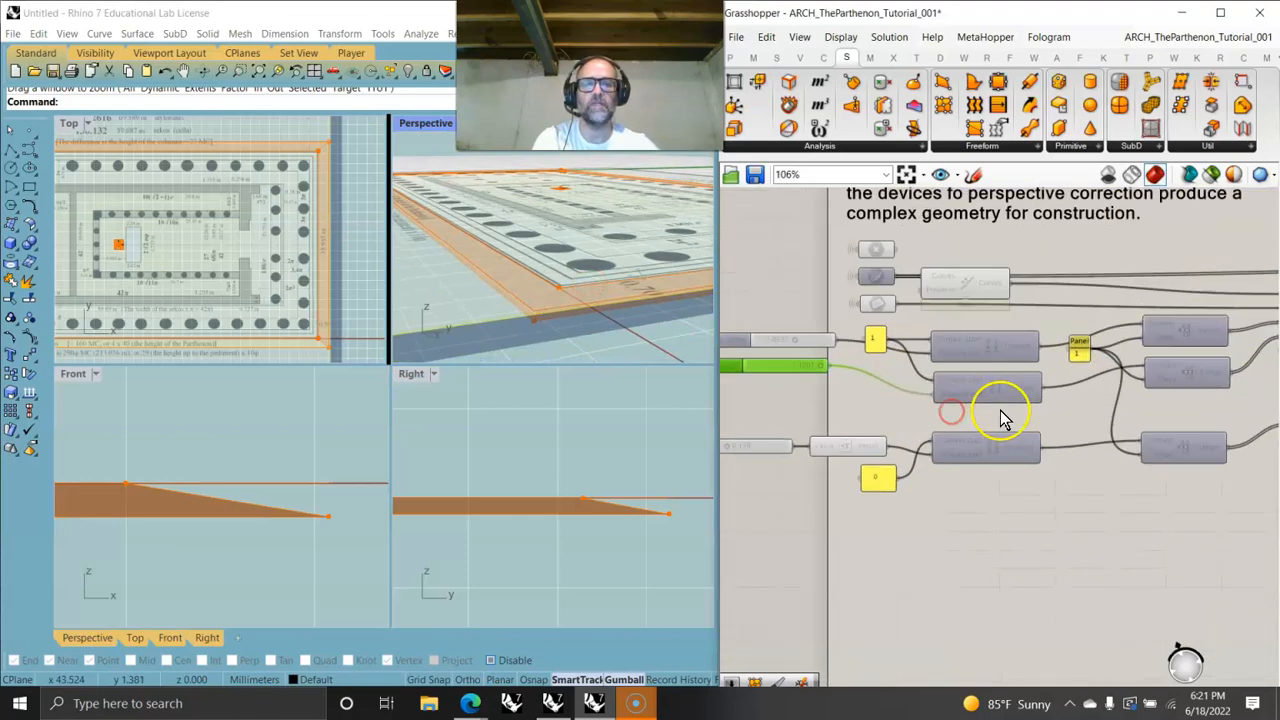
{"action": "right_click_drag", "start_coordinate": [1142, 432], "coordinate": [934, 443]}
{"action": "right_click_drag", "start_coordinate": [1134, 474], "coordinate": [978, 476]}
{"action": "scroll", "coordinate": [1050, 316], "scroll_direction": "up", "scroll_amount": 3}
{"action": "right_click_drag", "start_coordinate": [1115, 396], "coordinate": [874, 415]}
{"action": "scroll", "coordinate": [1002, 393], "scroll_direction": "down", "scroll_amount": 3}
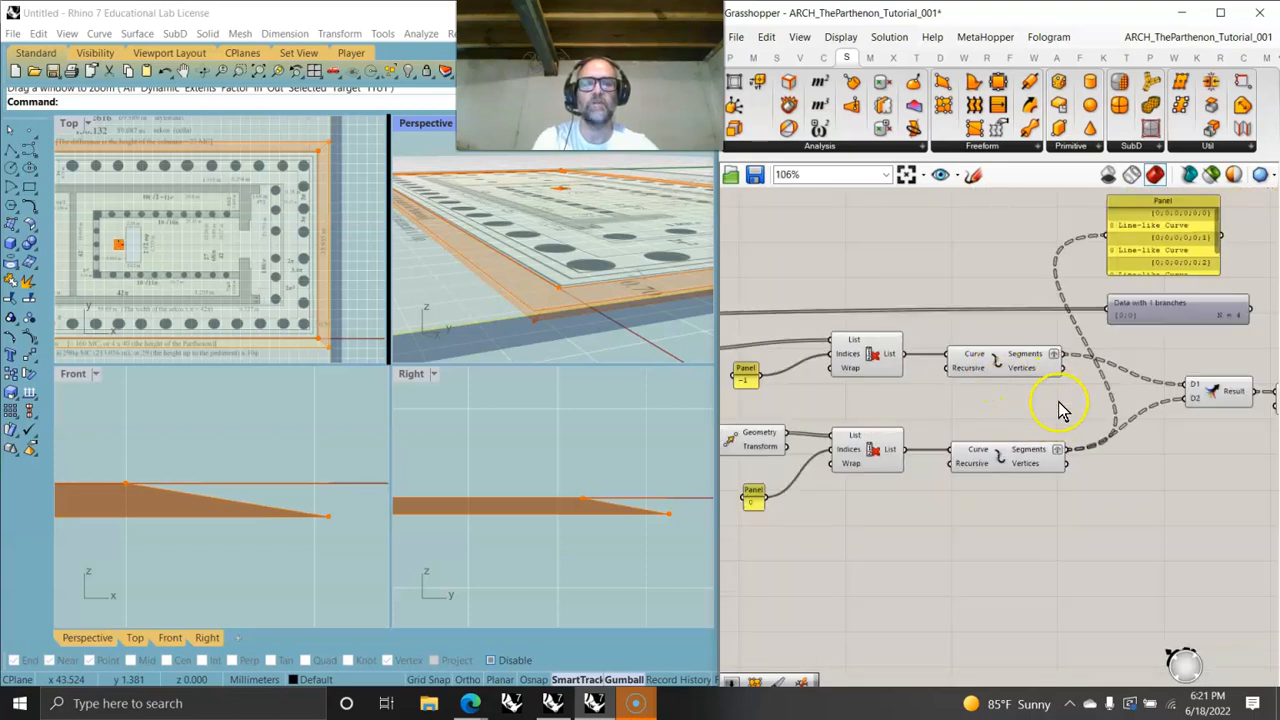
{"action": "right_click_drag", "start_coordinate": [1062, 410], "coordinate": [895, 392]}
{"action": "left_click", "coordinate": [1082, 378]}
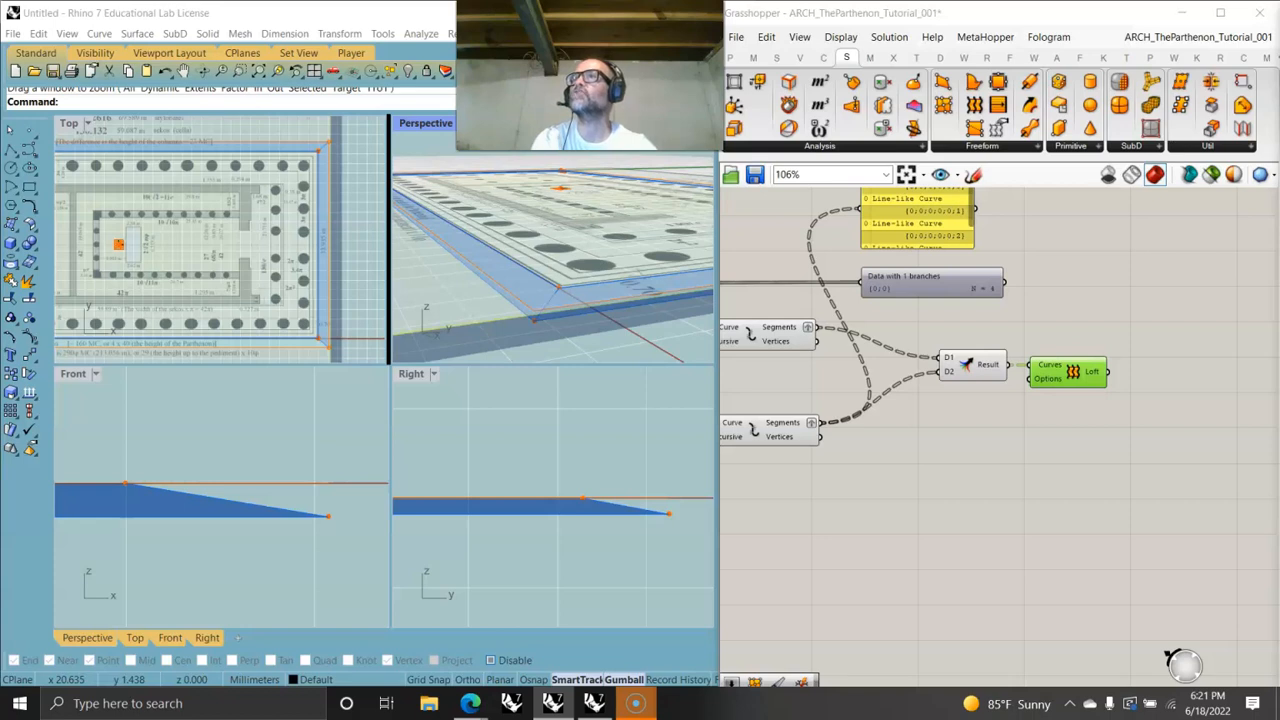
{"action": "left_click", "coordinate": [780, 428]}
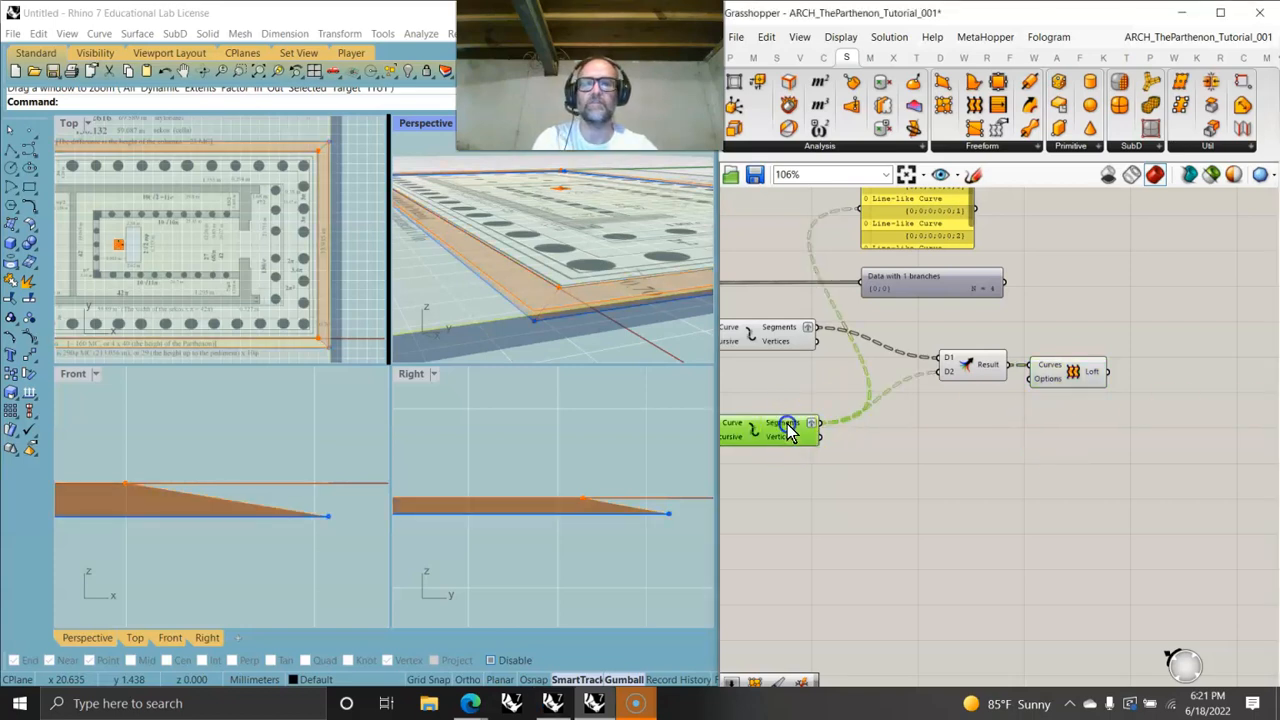
- Inspect the lofted stylobate surface in the Perspective, Front and Right viewports
{"action": "right_click_drag", "start_coordinate": [561, 404], "coordinate": [577, 421]}
{"action": "right_click_drag", "start_coordinate": [559, 321], "coordinate": [608, 318]}
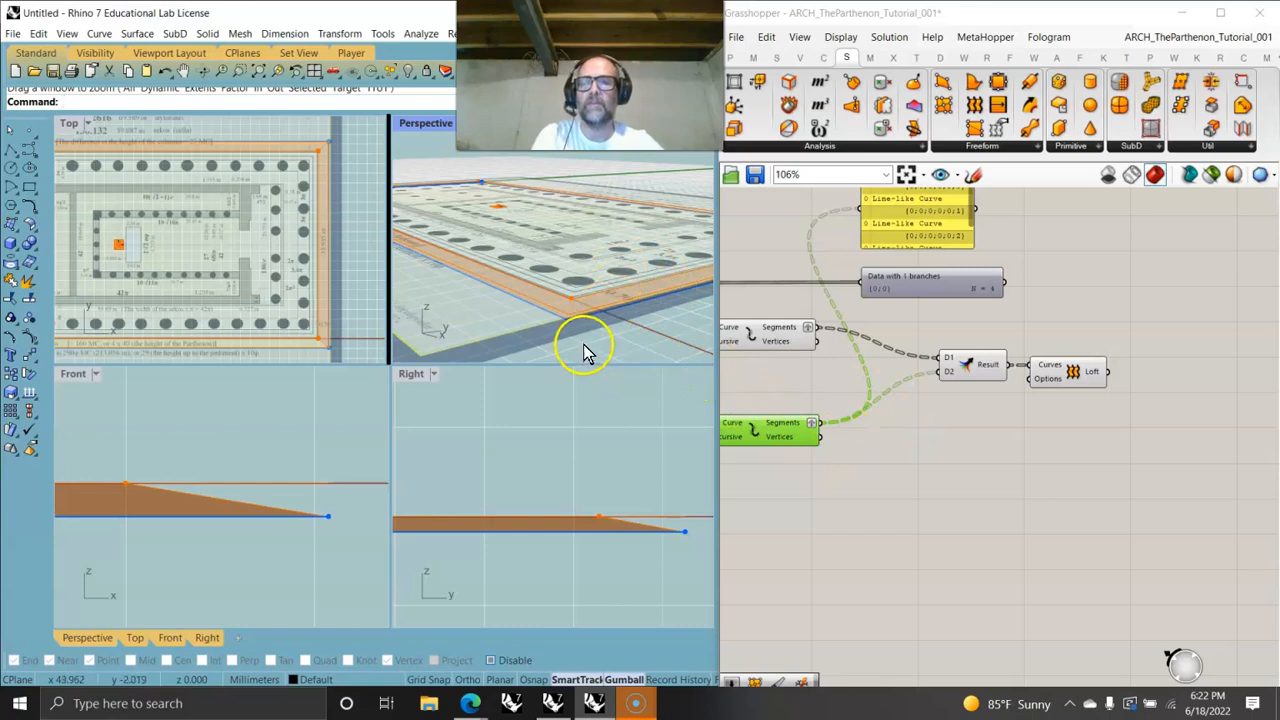
{"action": "right_click_drag", "start_coordinate": [689, 527], "coordinate": [553, 513]}
{"action": "right_click_drag", "start_coordinate": [323, 523], "coordinate": [251, 518]}
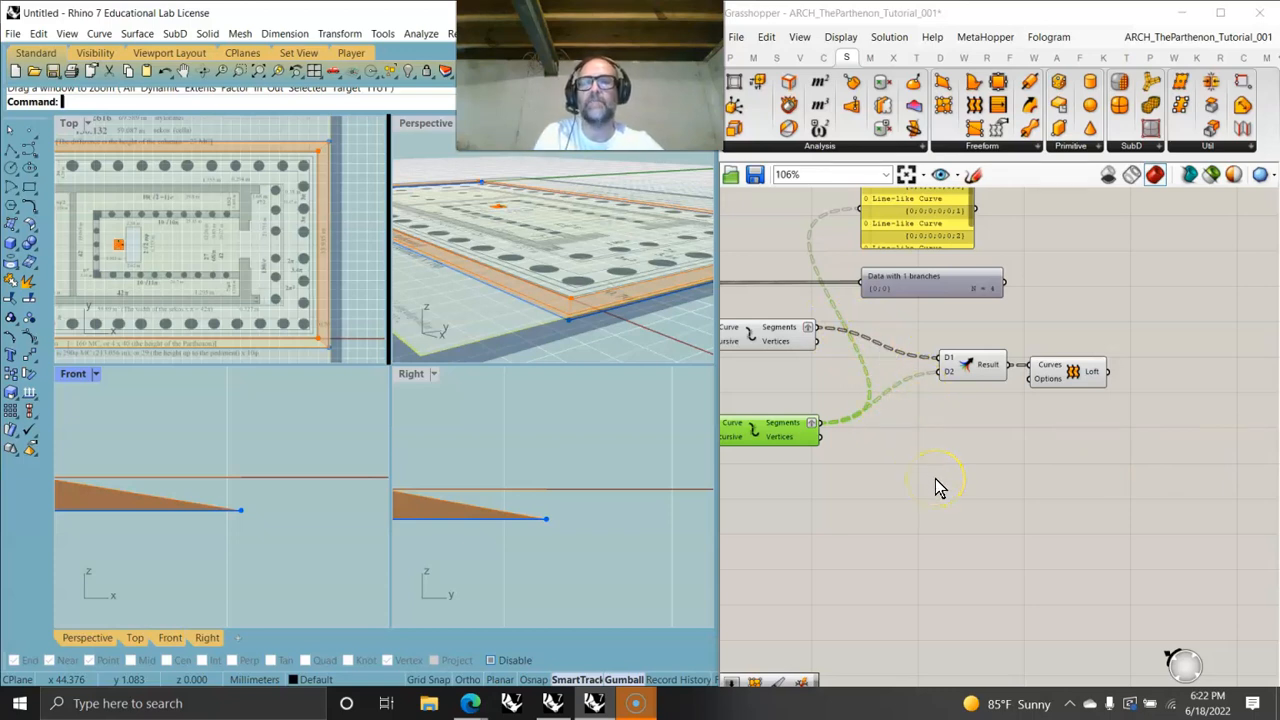
{"action": "right_click_drag", "start_coordinate": [965, 462], "coordinate": [1000, 486]}
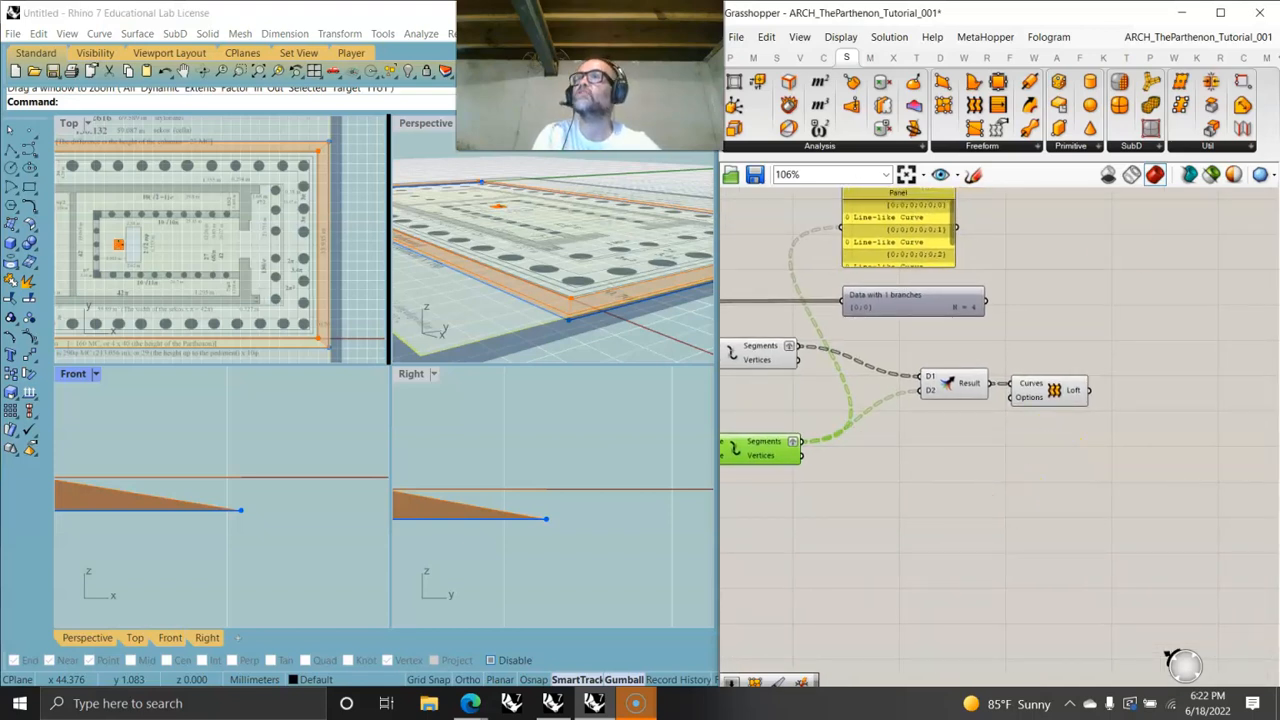
{"action": "key", "text": "alt+Tab"}
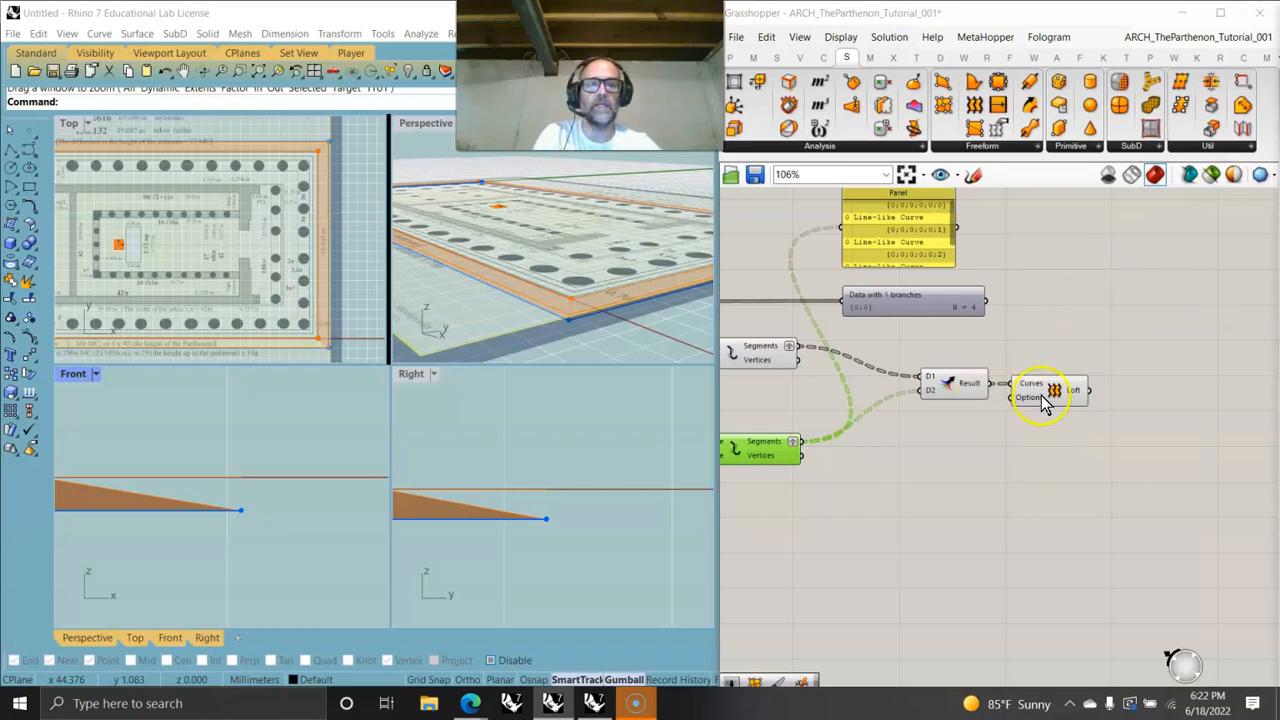
{"action": "right_click_drag", "start_coordinate": [866, 476], "coordinate": [1046, 443]}
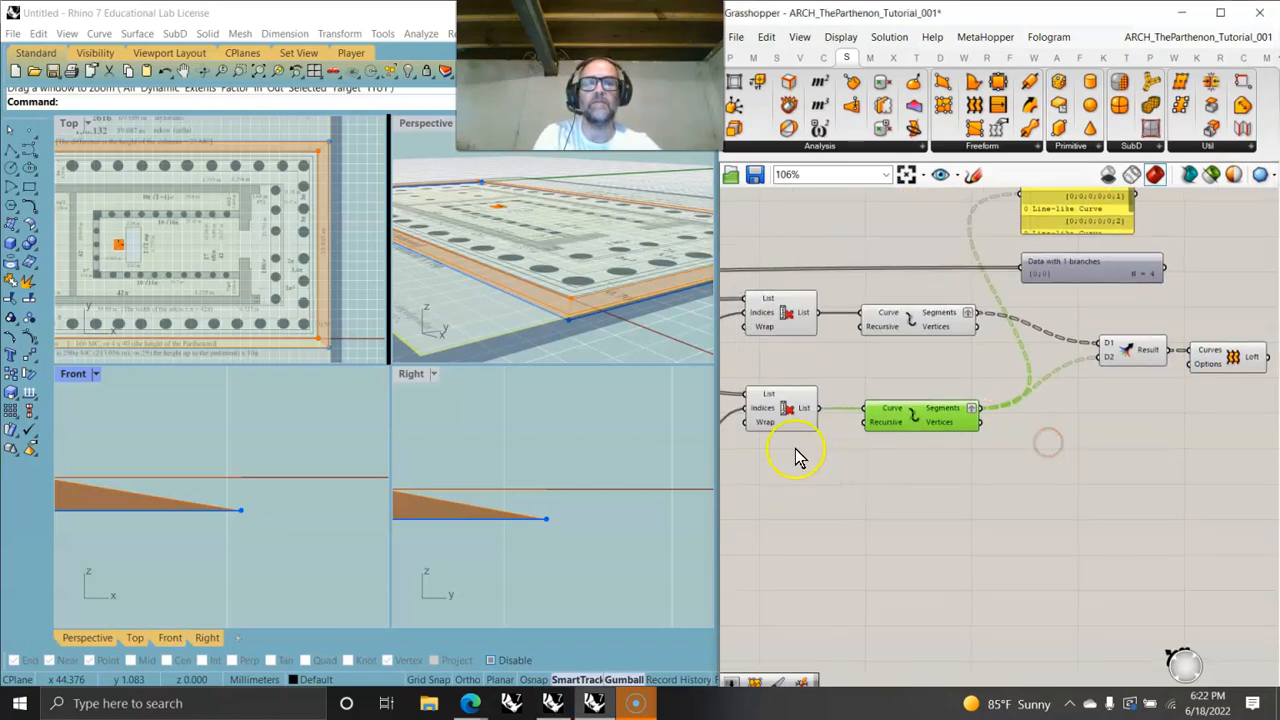
{"action": "double_click", "coordinate": [1063, 474]}
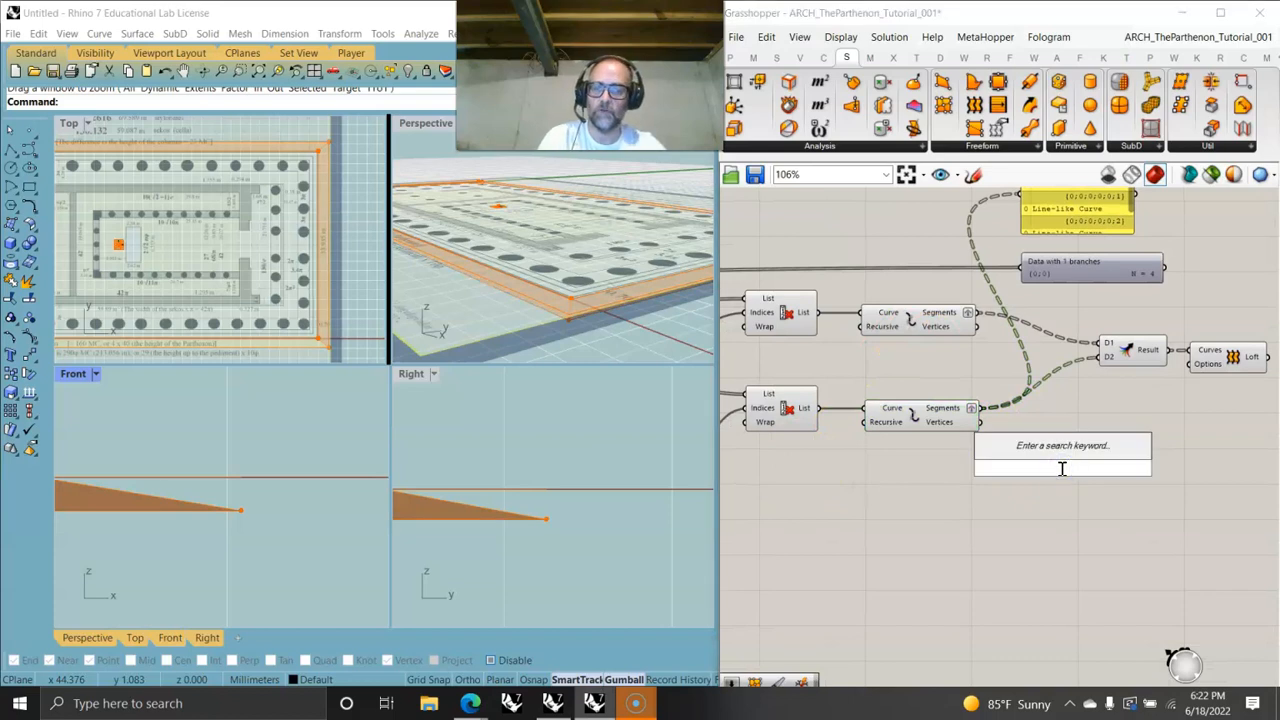
{"action": "type", "text": "explode"}
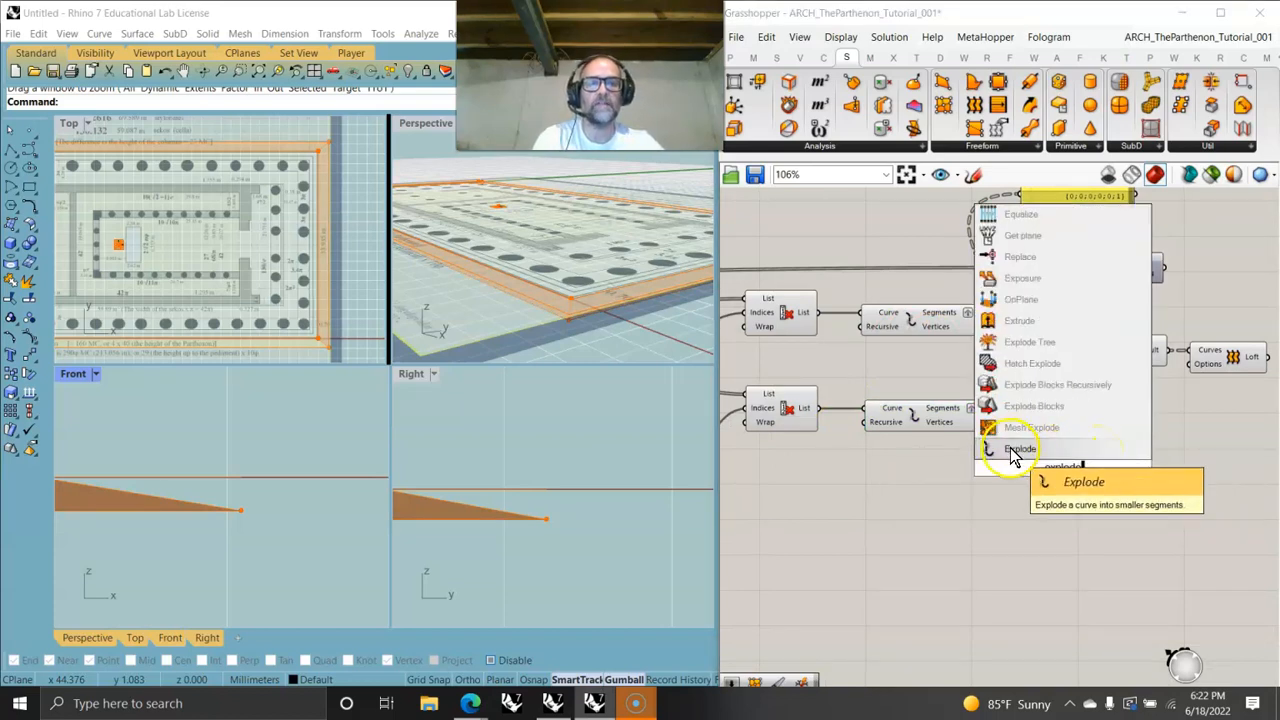
{"action": "left_click", "coordinate": [1020, 449]}
{"action": "left_click_drag", "start_coordinate": [987, 418], "coordinate": [1061, 466]}
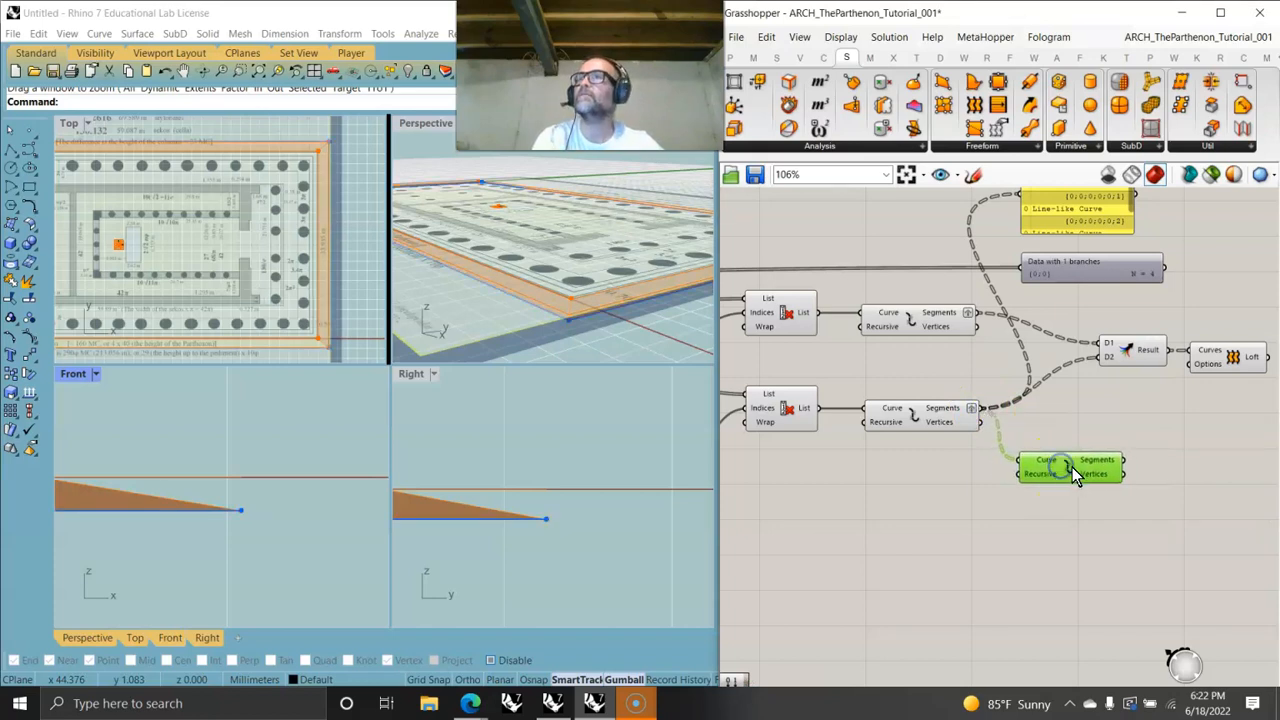
{"action": "left_click", "coordinate": [1081, 472]}
{"action": "key", "text": "Delete"}
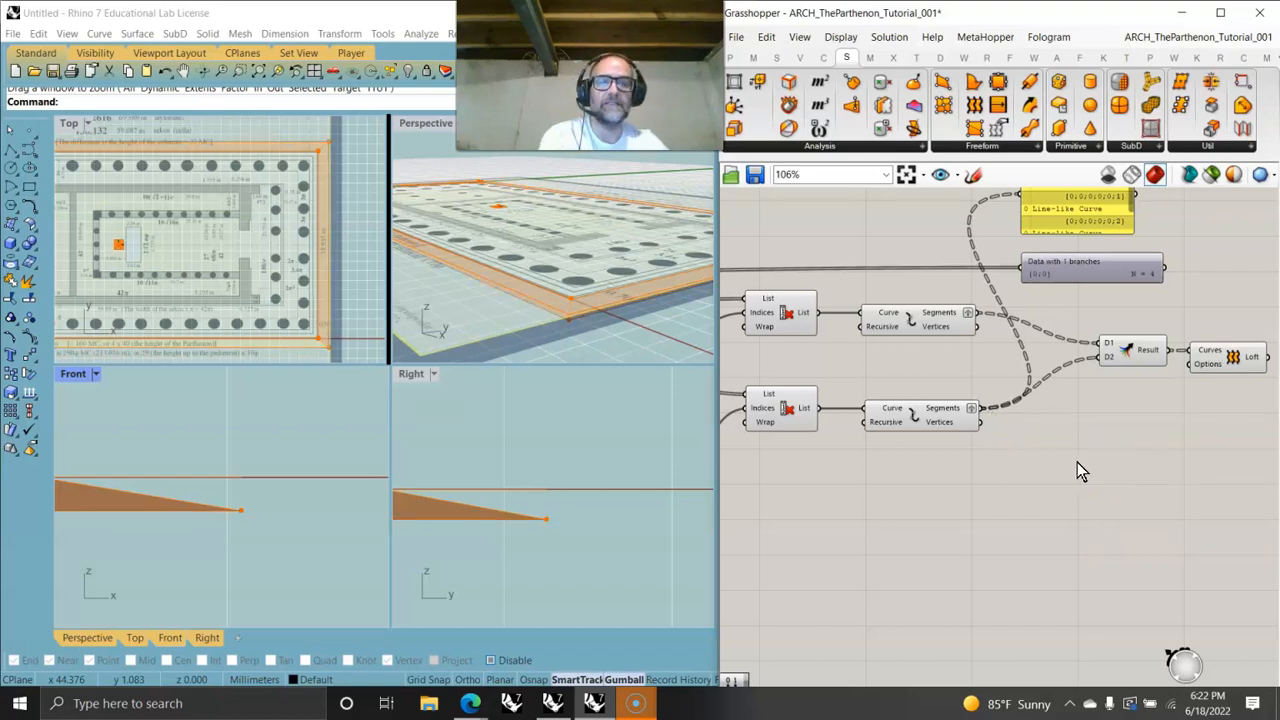
- Add a Join Curves component fed by the lower outline's exploded segments
{"action": "left_click", "coordinate": [955, 410]}
{"action": "mouse_move", "coordinate": [955, 412]}
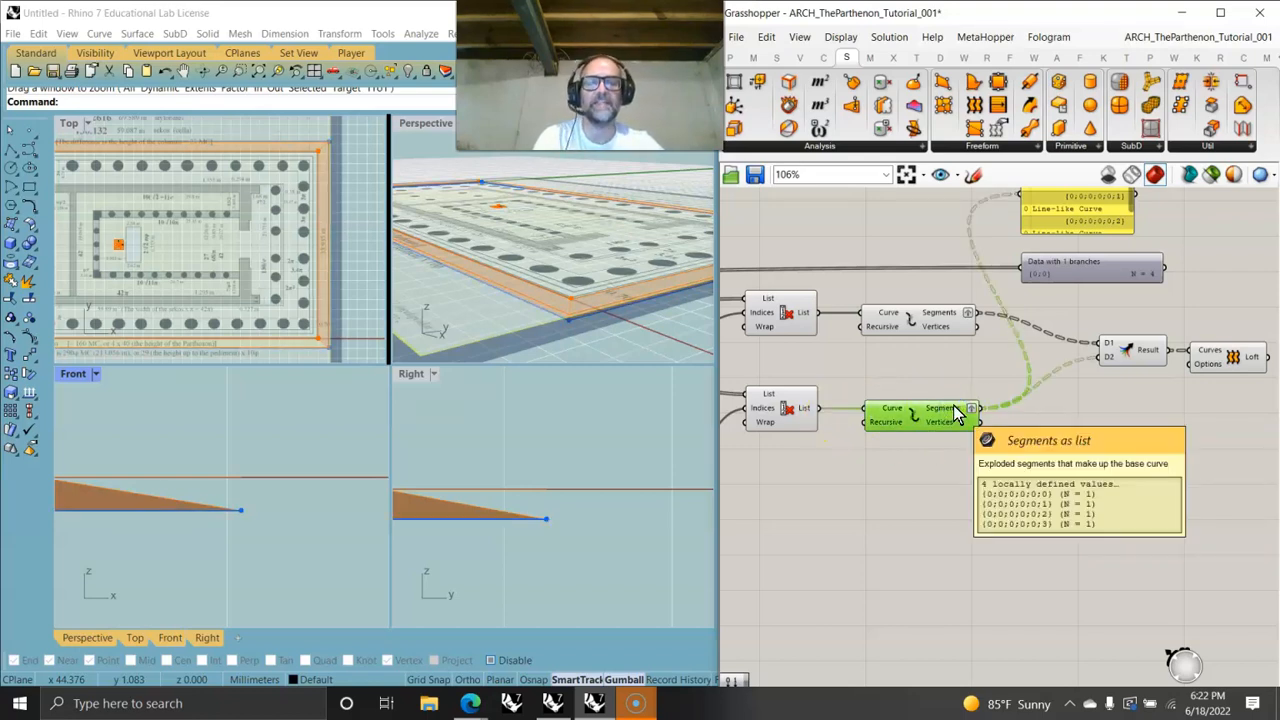
{"action": "left_click", "coordinate": [825, 57]}
{"action": "left_click_drag", "start_coordinate": [1208, 88], "coordinate": [1060, 465]}
{"action": "left_click_drag", "start_coordinate": [980, 408], "coordinate": [1047, 470]}
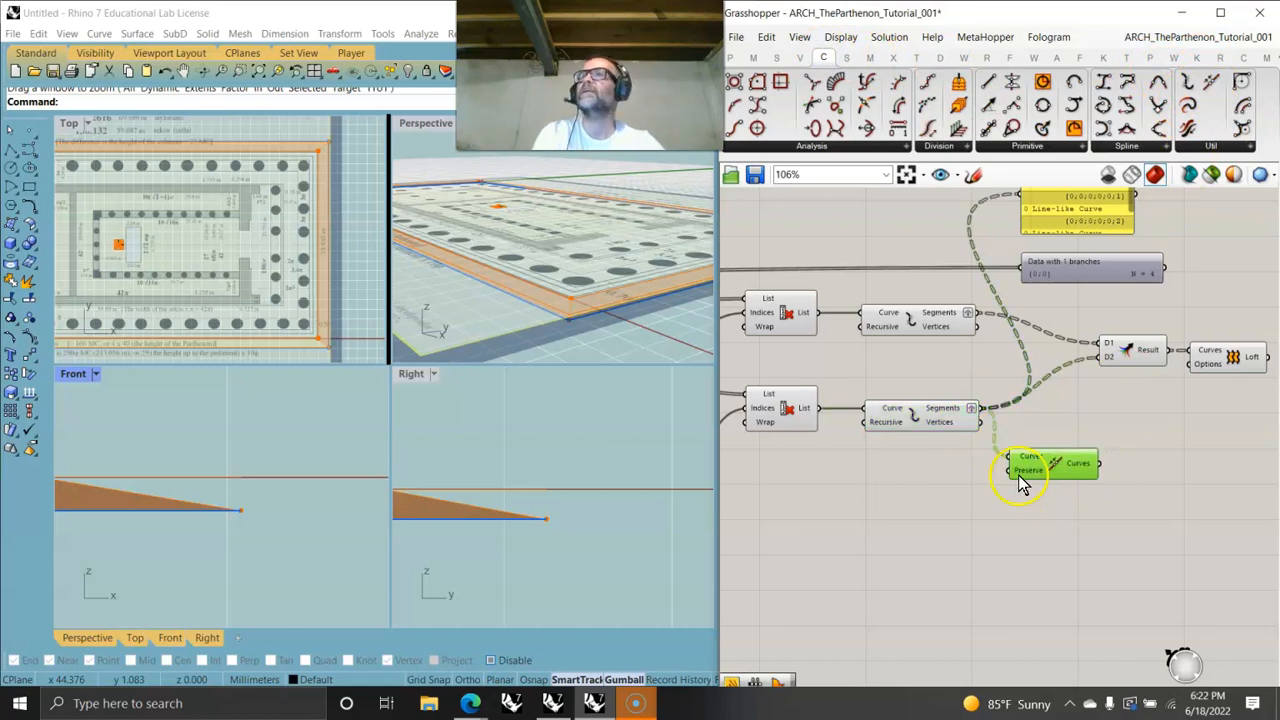
- Add a Scale NU component taking the joined curves as its geometry
{"action": "right_click_drag", "start_coordinate": [1035, 530], "coordinate": [834, 366]}
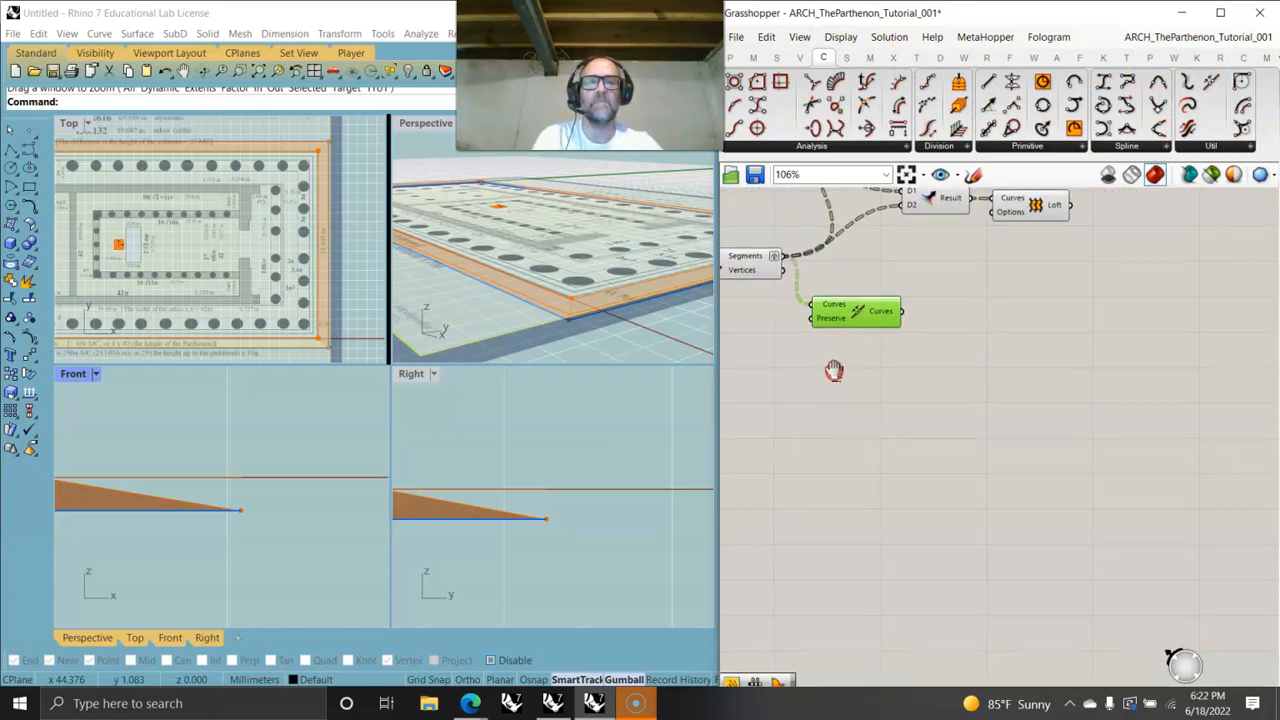
{"action": "left_click", "coordinate": [916, 57]}
{"action": "left_click_drag", "start_coordinate": [740, 112], "coordinate": [978, 334]}
{"action": "left_click_drag", "start_coordinate": [904, 297], "coordinate": [983, 326]}
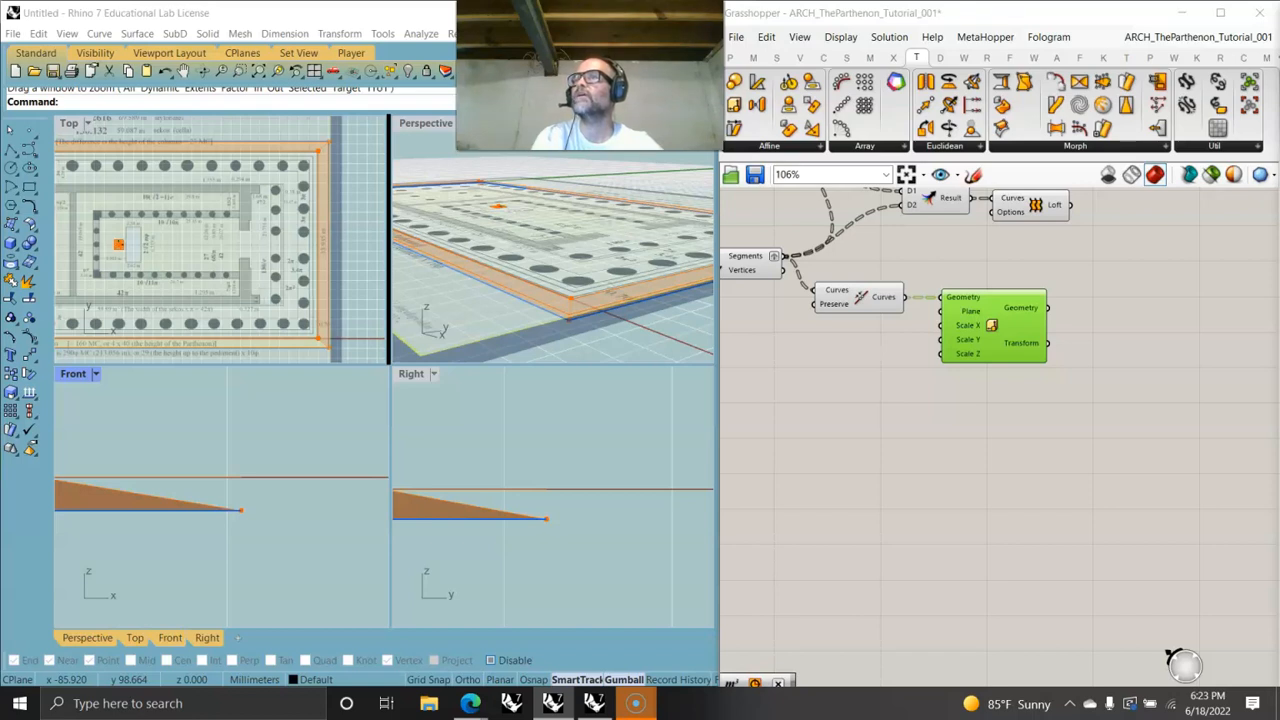
- Connect the reference parameter at the top of the definition to the Scale NU component's Plane input
{"action": "scroll", "coordinate": [963, 362], "scroll_direction": "down", "scroll_amount": 6}
{"action": "right_click_drag", "start_coordinate": [874, 412], "coordinate": [1069, 454]}
{"action": "scroll", "coordinate": [887, 382], "scroll_direction": "up", "scroll_amount": 5}
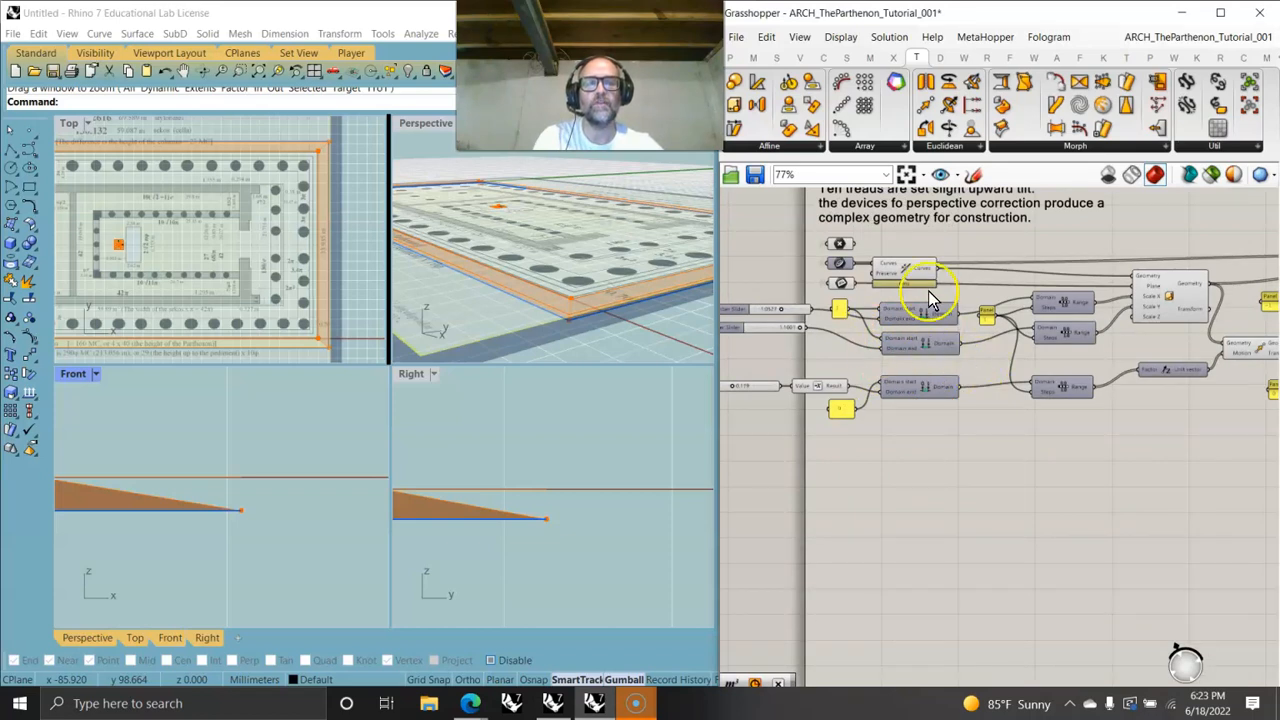
{"action": "scroll", "coordinate": [952, 362], "scroll_direction": "down", "scroll_amount": 3}
{"action": "scroll", "coordinate": [866, 314], "scroll_direction": "up", "scroll_amount": 3}
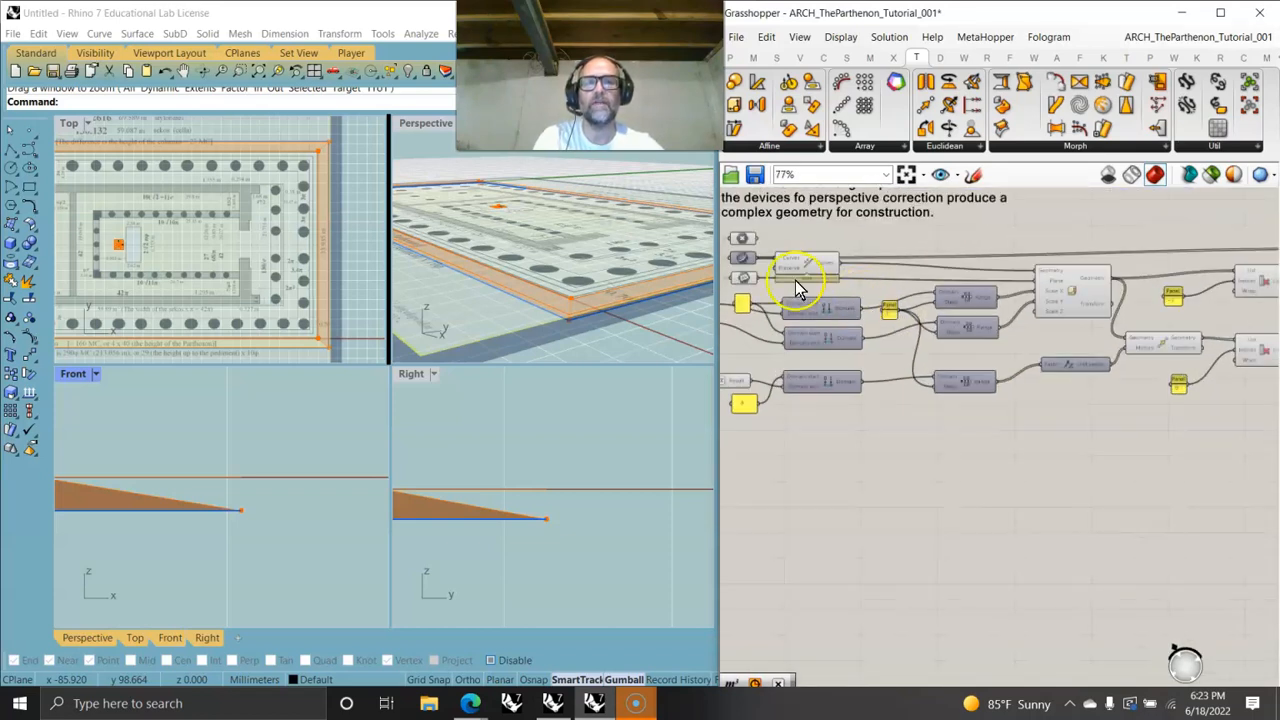
{"action": "left_click_drag", "start_coordinate": [758, 279], "coordinate": [1128, 395]}
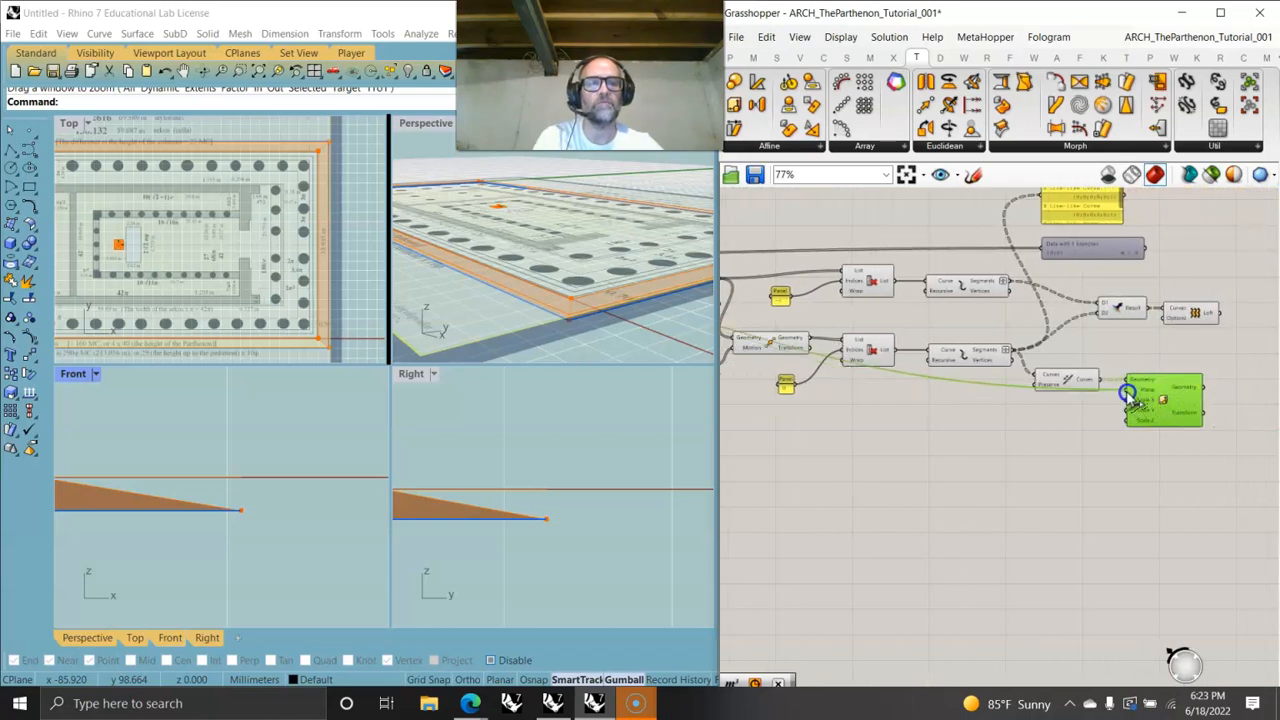
{"action": "left_click", "coordinate": [1159, 403]}
{"action": "scroll", "coordinate": [1158, 408], "scroll_direction": "up", "scroll_amount": 3}
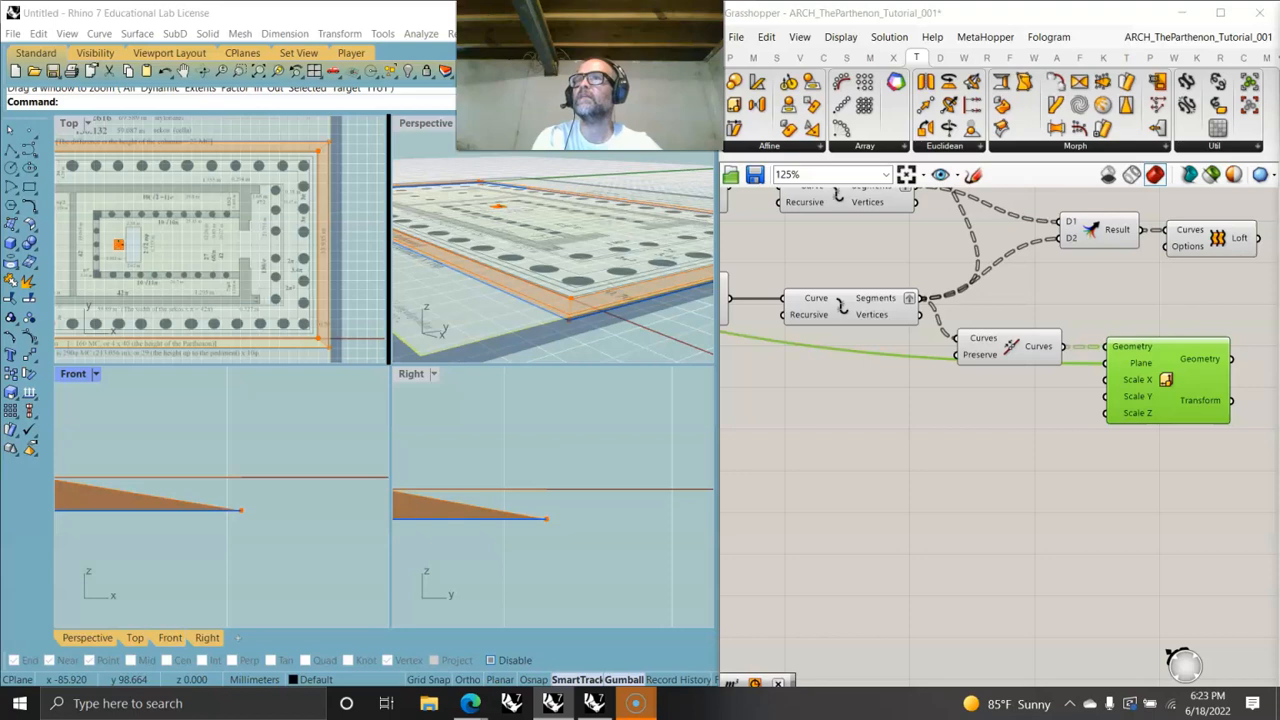
- Add two Multiplication components and feed the value 1 panel into both of their A inputs
{"action": "right_click_drag", "start_coordinate": [767, 458], "coordinate": [1151, 526]}
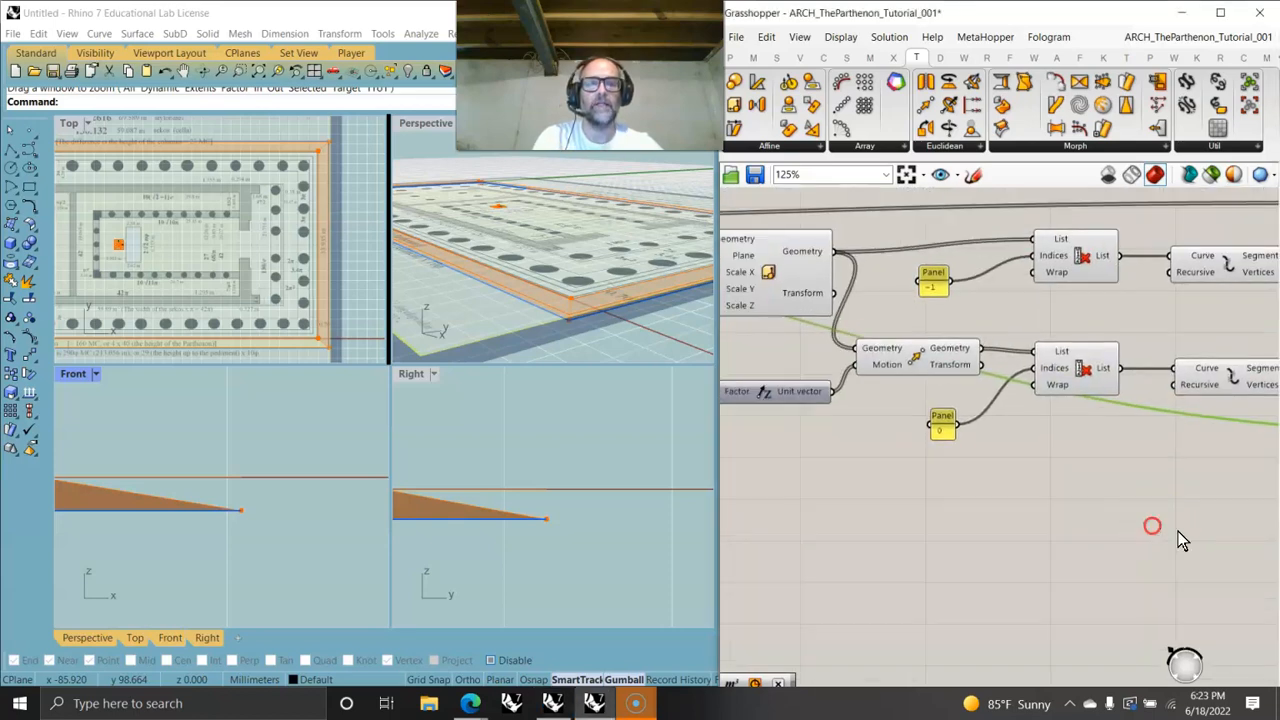
{"action": "scroll", "coordinate": [1177, 502], "scroll_direction": "down", "scroll_amount": 3}
{"action": "right_click_drag", "start_coordinate": [1030, 518], "coordinate": [1128, 535]}
{"action": "right_click_drag", "start_coordinate": [856, 546], "coordinate": [1000, 551]}
{"action": "scroll", "coordinate": [909, 533], "scroll_direction": "up", "scroll_amount": 3}
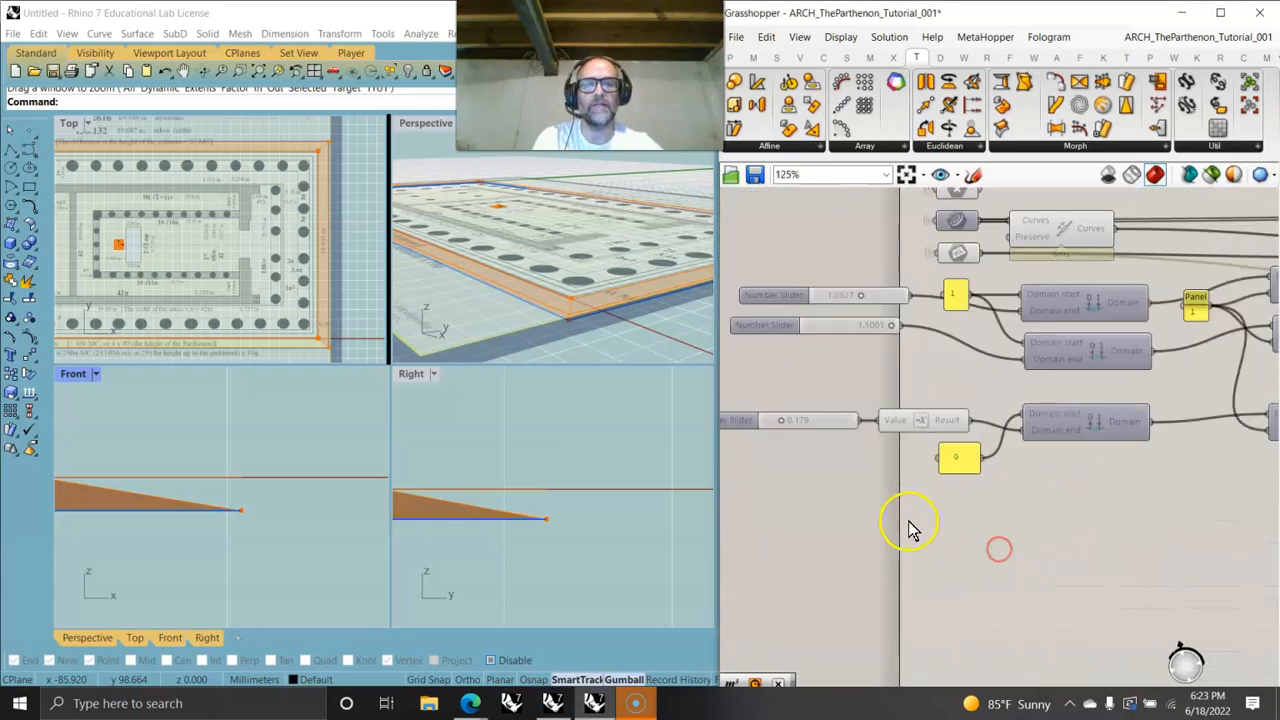
{"action": "right_click_drag", "start_coordinate": [910, 504], "coordinate": [944, 462]}
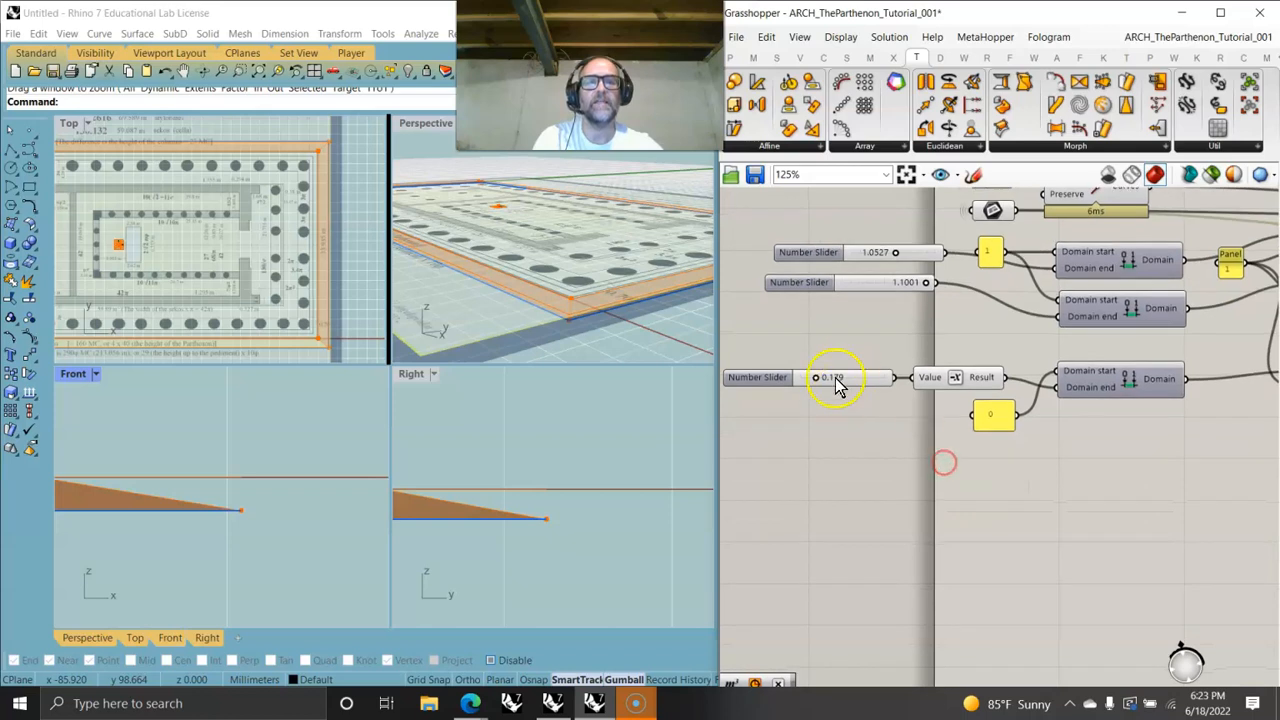
{"action": "left_click", "coordinate": [753, 57]}
{"action": "left_click_drag", "start_coordinate": [828, 131], "coordinate": [892, 505]}
{"action": "key", "text": "ctrl+c"}
{"action": "key", "text": "ctrl+v"}
{"action": "left_click_drag", "start_coordinate": [1017, 252], "coordinate": [857, 437]}
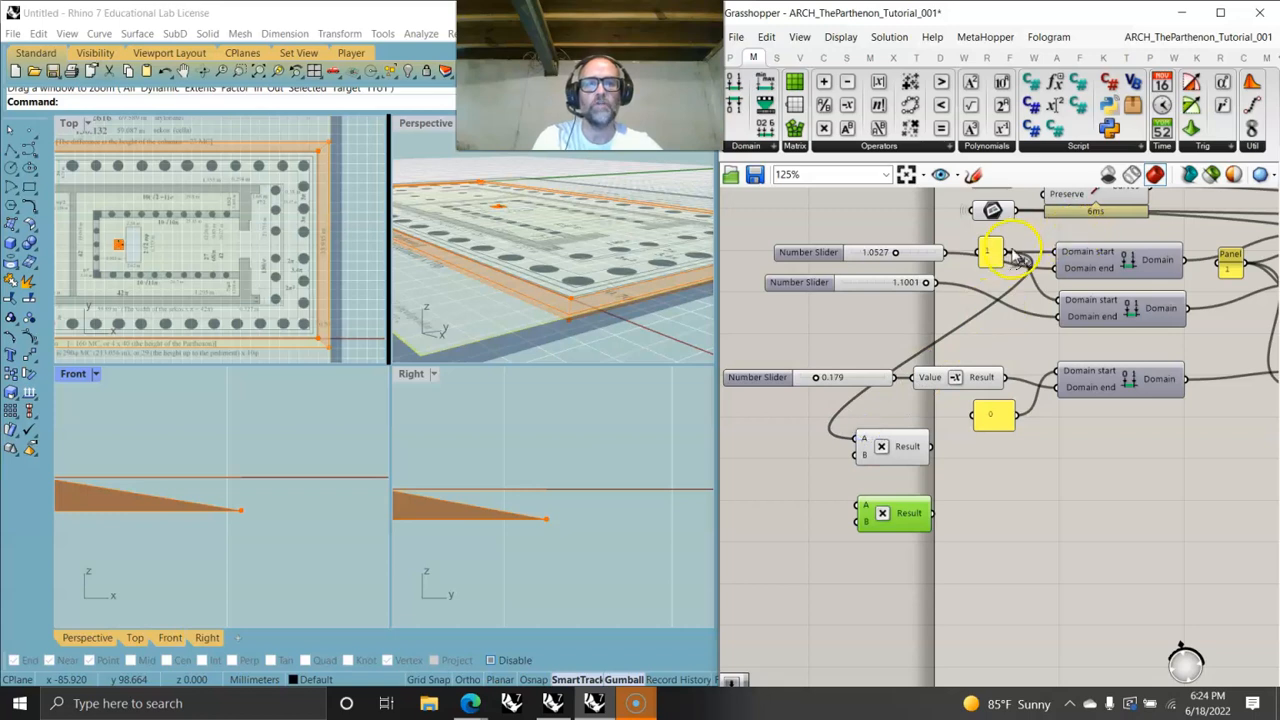
{"action": "left_click_drag", "start_coordinate": [1018, 252], "coordinate": [873, 510]}
- Copy the 0.179 slider and wire the slider values into the two Multiplication components' remaining inputs
{"action": "right_click_drag", "start_coordinate": [894, 529], "coordinate": [1073, 490]}
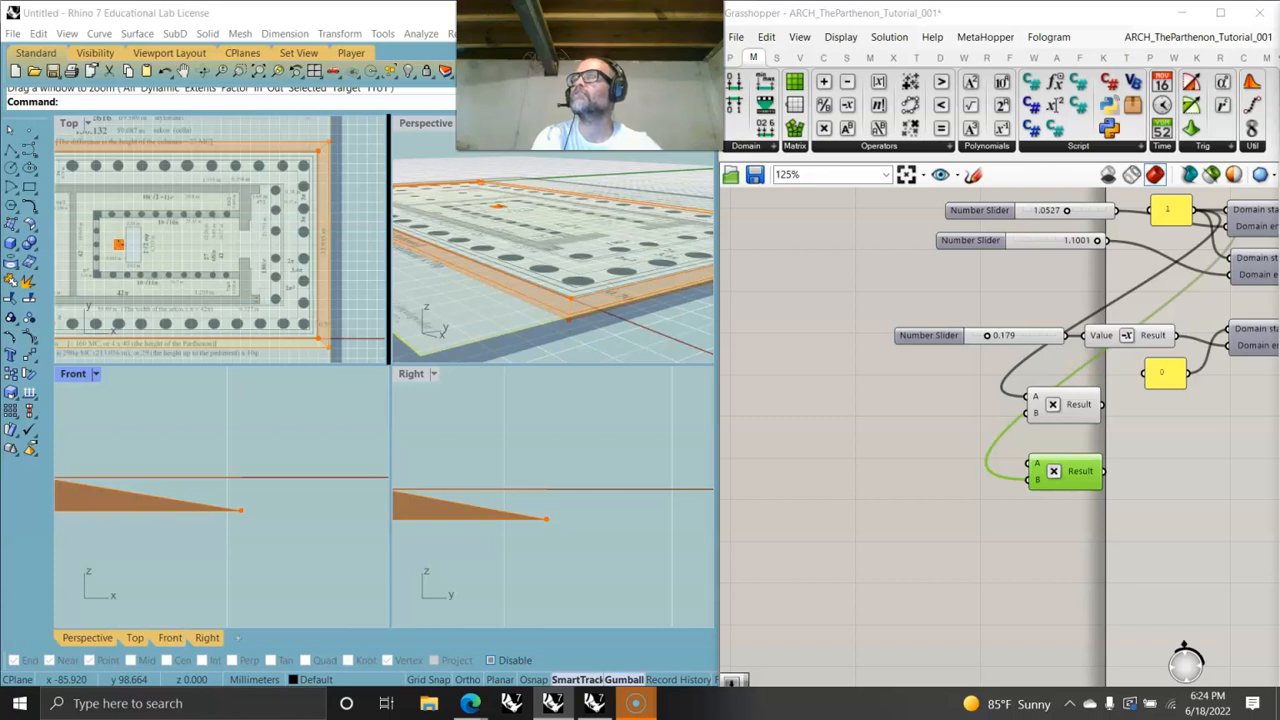
{"action": "left_click", "coordinate": [1032, 337]}
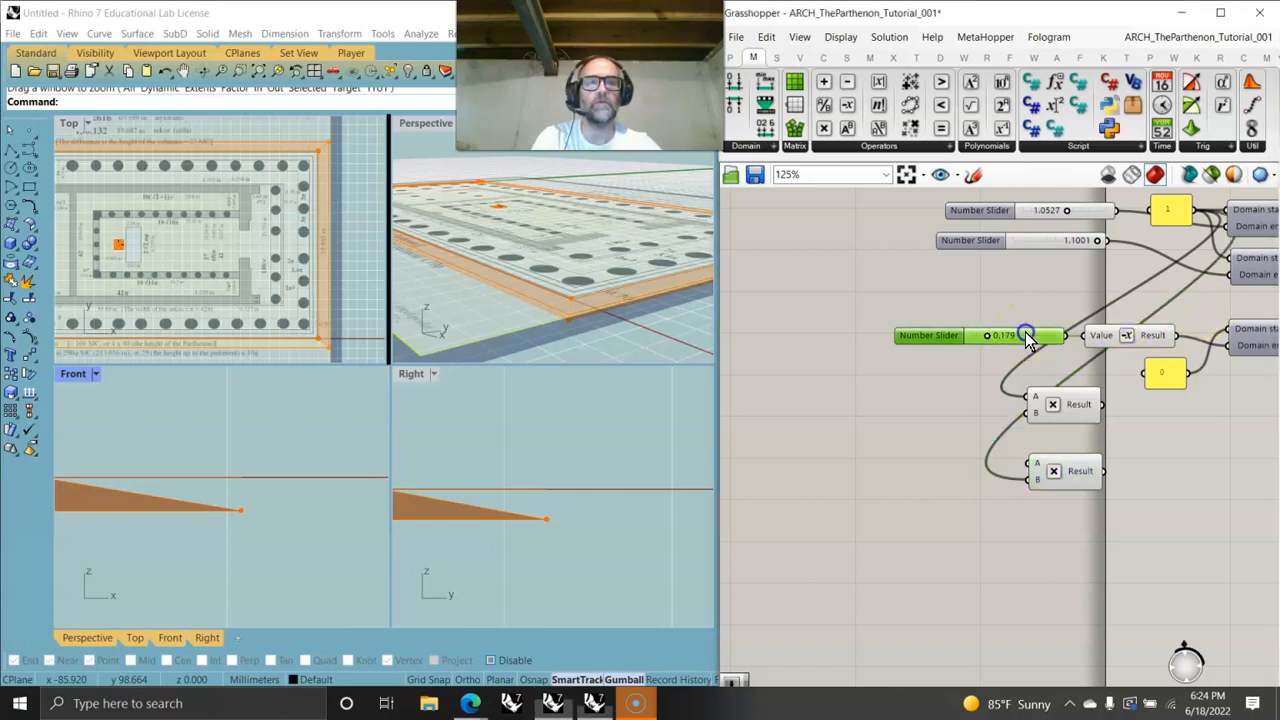
{"action": "left_click_drag", "start_coordinate": [1041, 343], "coordinate": [948, 478], "text": "alt"}
{"action": "left_click_drag", "start_coordinate": [1210, 214], "coordinate": [1024, 418]}
{"action": "left_click_drag", "start_coordinate": [977, 480], "coordinate": [1036, 478]}
{"action": "left_click", "coordinate": [1080, 408]}
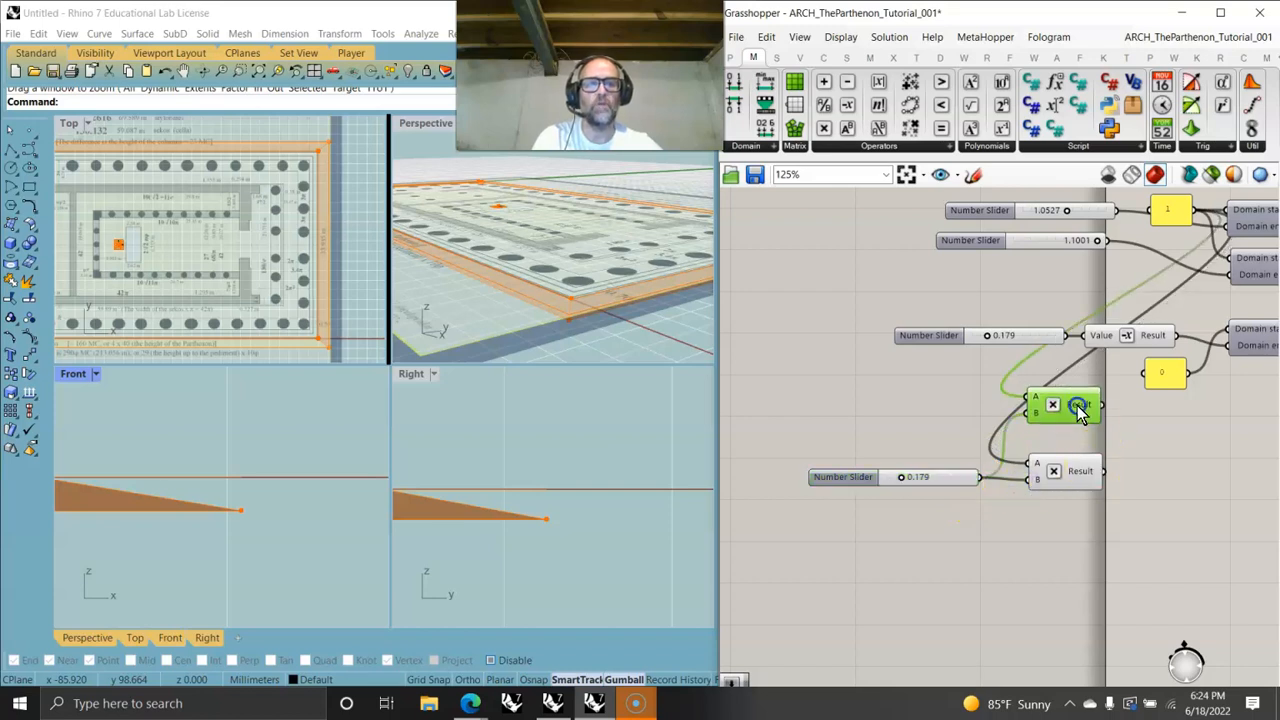
{"action": "left_click_drag", "start_coordinate": [1078, 410], "coordinate": [1086, 424]}
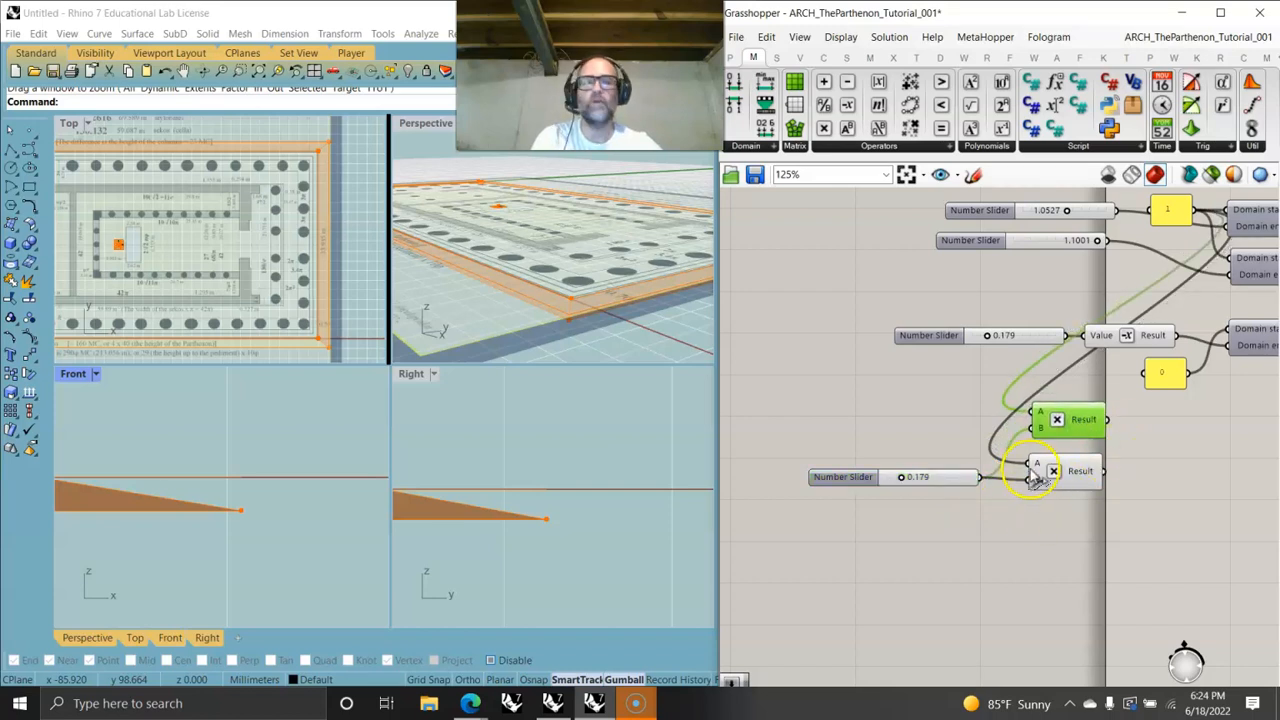
- Move the two Multiplication components near the Scale NU component and connect their results to its Scale X and Scale Y inputs
{"action": "scroll", "coordinate": [1043, 471], "scroll_direction": "down", "scroll_amount": 4}
{"action": "left_click_drag", "start_coordinate": [1114, 520], "coordinate": [1128, 460]}
{"action": "right_click_drag", "start_coordinate": [1237, 500], "coordinate": [891, 487]}
{"action": "left_click", "coordinate": [837, 496]}
{"action": "left_click_drag", "start_coordinate": [814, 485], "coordinate": [1165, 442]}
{"action": "right_click_drag", "start_coordinate": [1223, 449], "coordinate": [920, 449]}
{"action": "scroll", "coordinate": [967, 362], "scroll_direction": "up", "scroll_amount": 3}
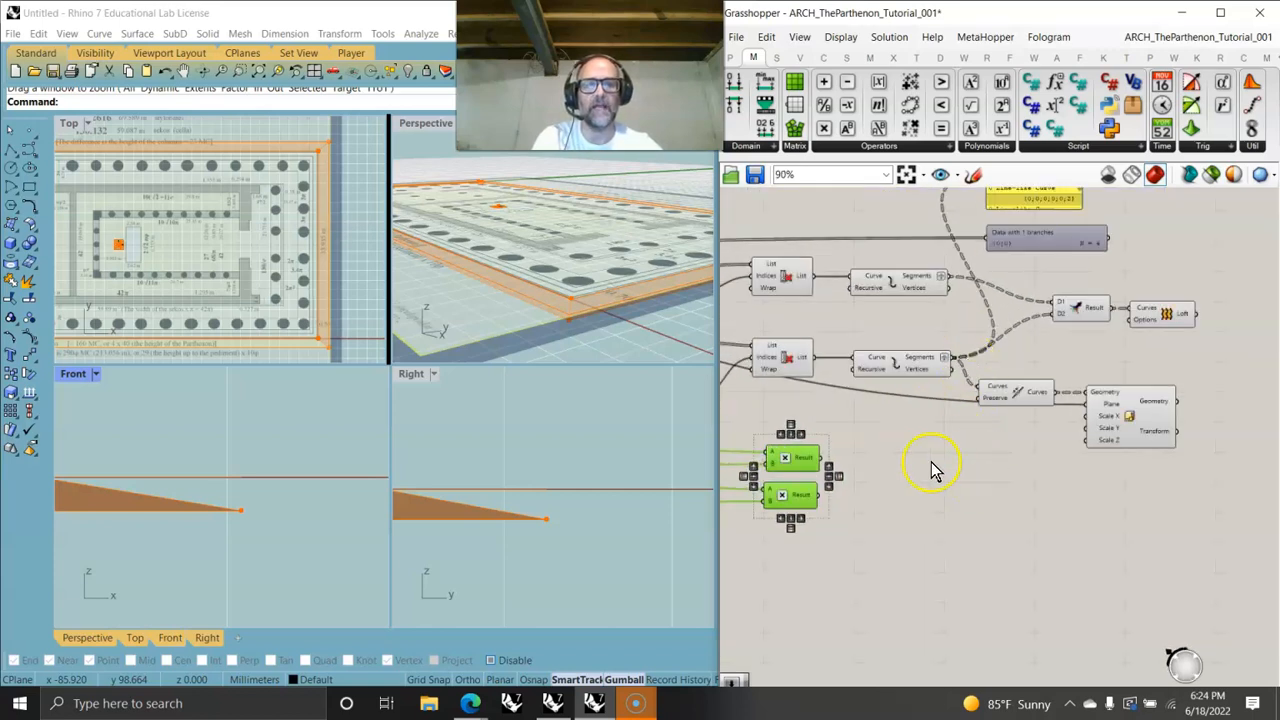
{"action": "left_click_drag", "start_coordinate": [829, 460], "coordinate": [1093, 415]}
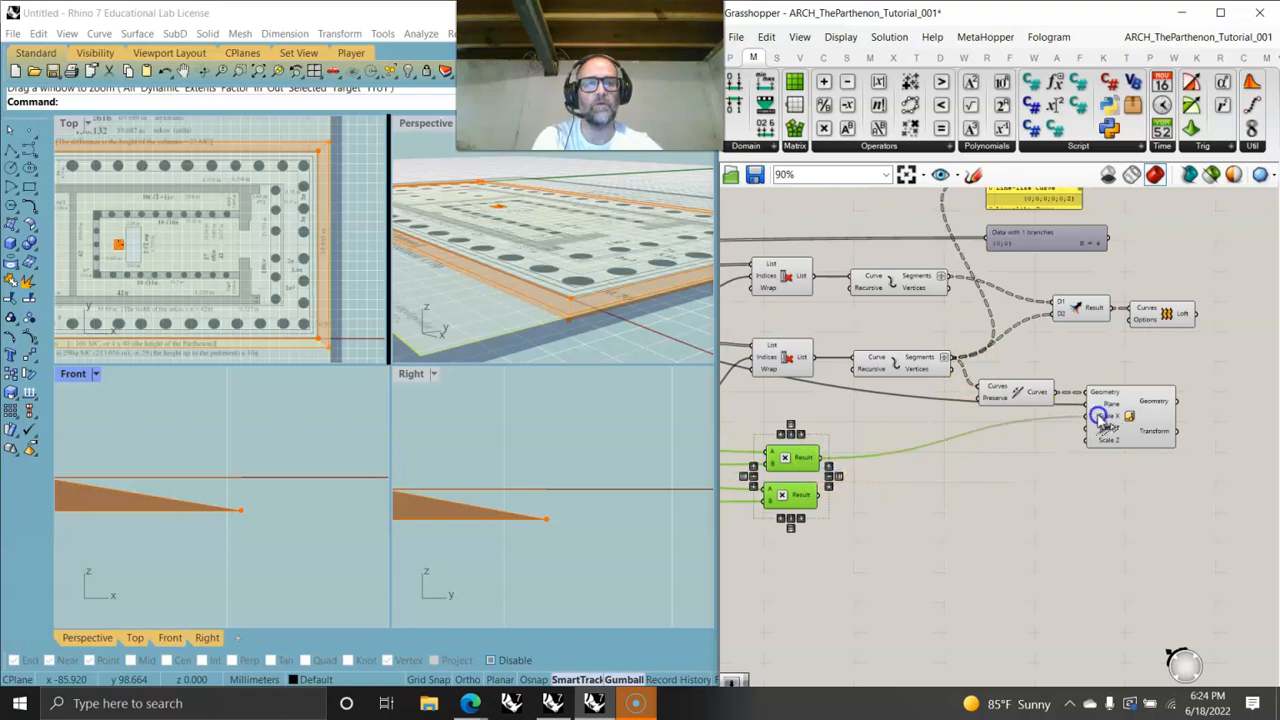
{"action": "left_click_drag", "start_coordinate": [821, 496], "coordinate": [1134, 422]}
- Inspect the joined and non-uniformly scaled outlines in the Perspective viewport
{"action": "right_click_drag", "start_coordinate": [514, 337], "coordinate": [476, 325]}
{"action": "scroll", "coordinate": [478, 326], "scroll_direction": "up", "scroll_amount": 5}
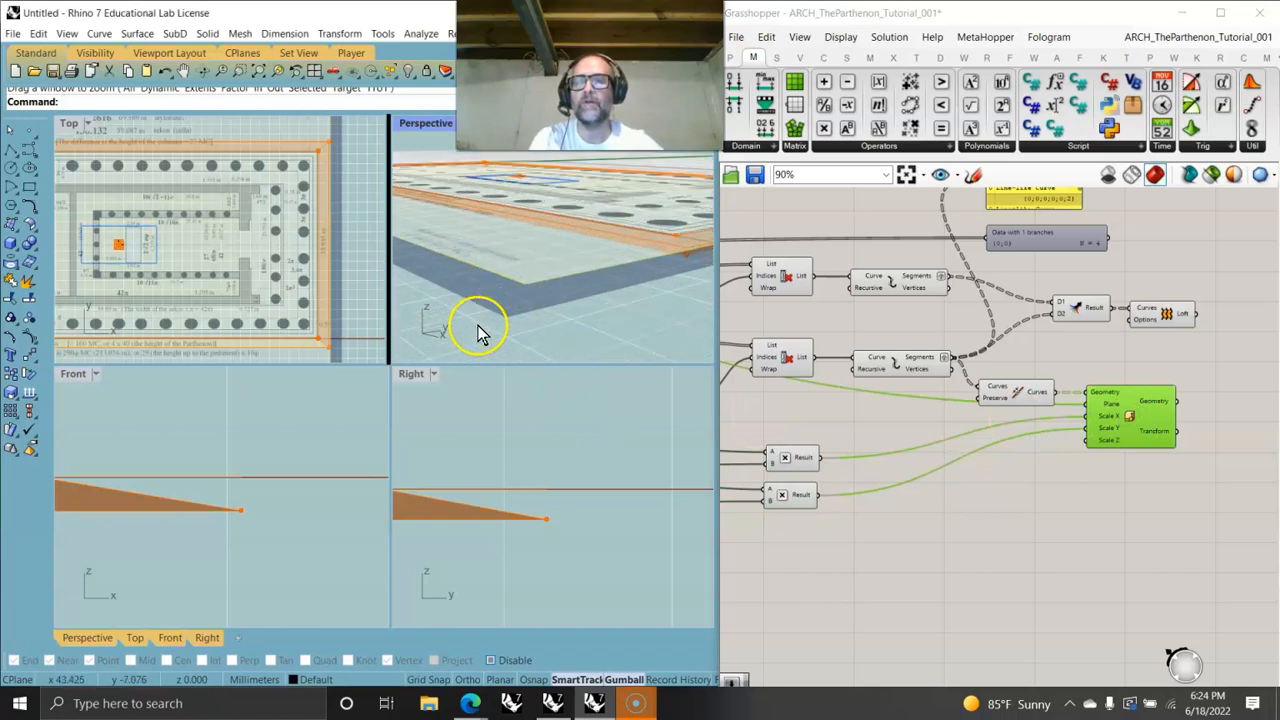
{"action": "left_click", "coordinate": [1030, 393]}
{"action": "right_click_drag", "start_coordinate": [646, 251], "coordinate": [609, 271]}
{"action": "left_click", "coordinate": [1128, 414]}
{"action": "scroll", "coordinate": [577, 303], "scroll_direction": "down", "scroll_amount": 10}
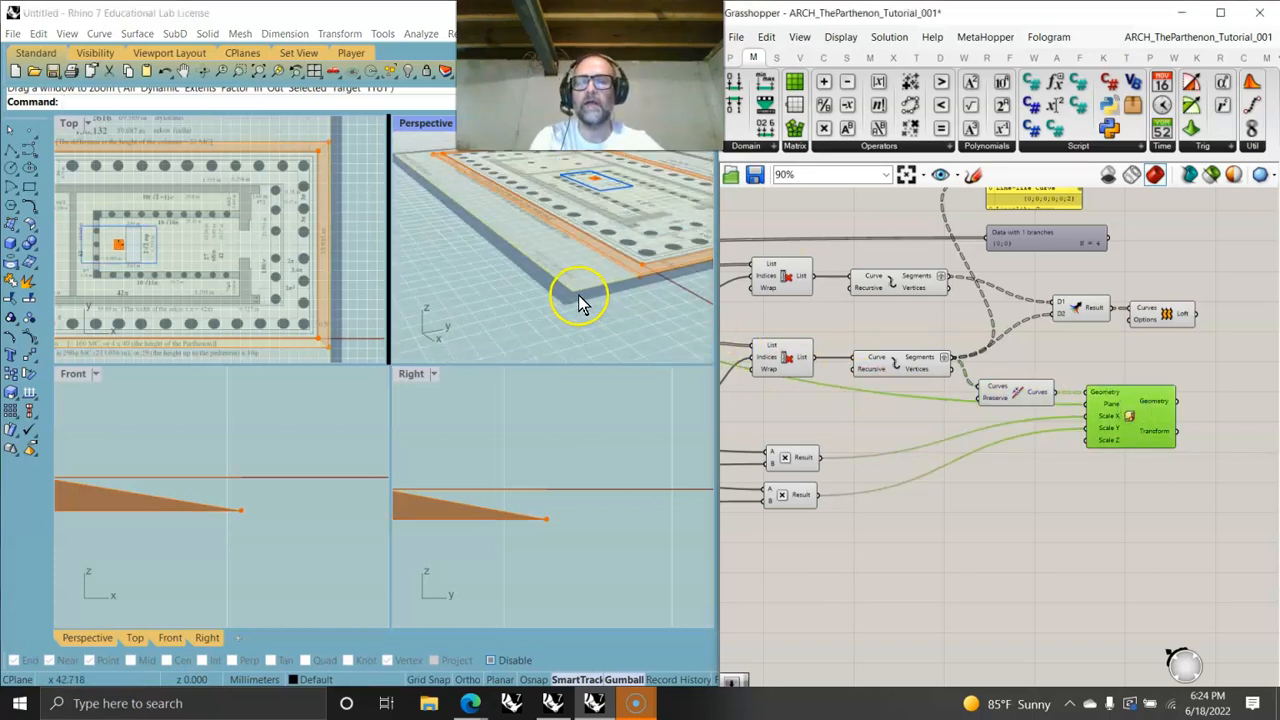
{"action": "scroll", "coordinate": [588, 284], "scroll_direction": "up", "scroll_amount": 4}
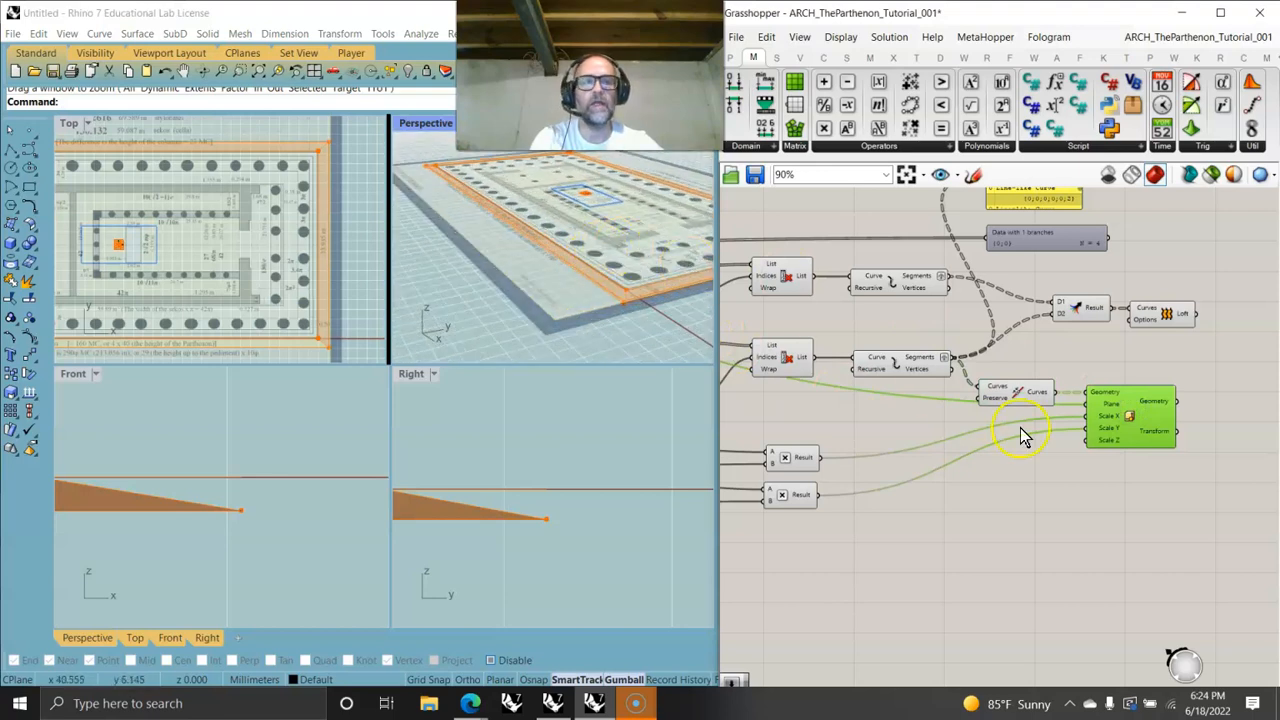
{"action": "scroll", "coordinate": [1095, 435], "scroll_direction": "up", "scroll_amount": 3}
{"action": "right_click_drag", "start_coordinate": [849, 543], "coordinate": [1120, 482]}
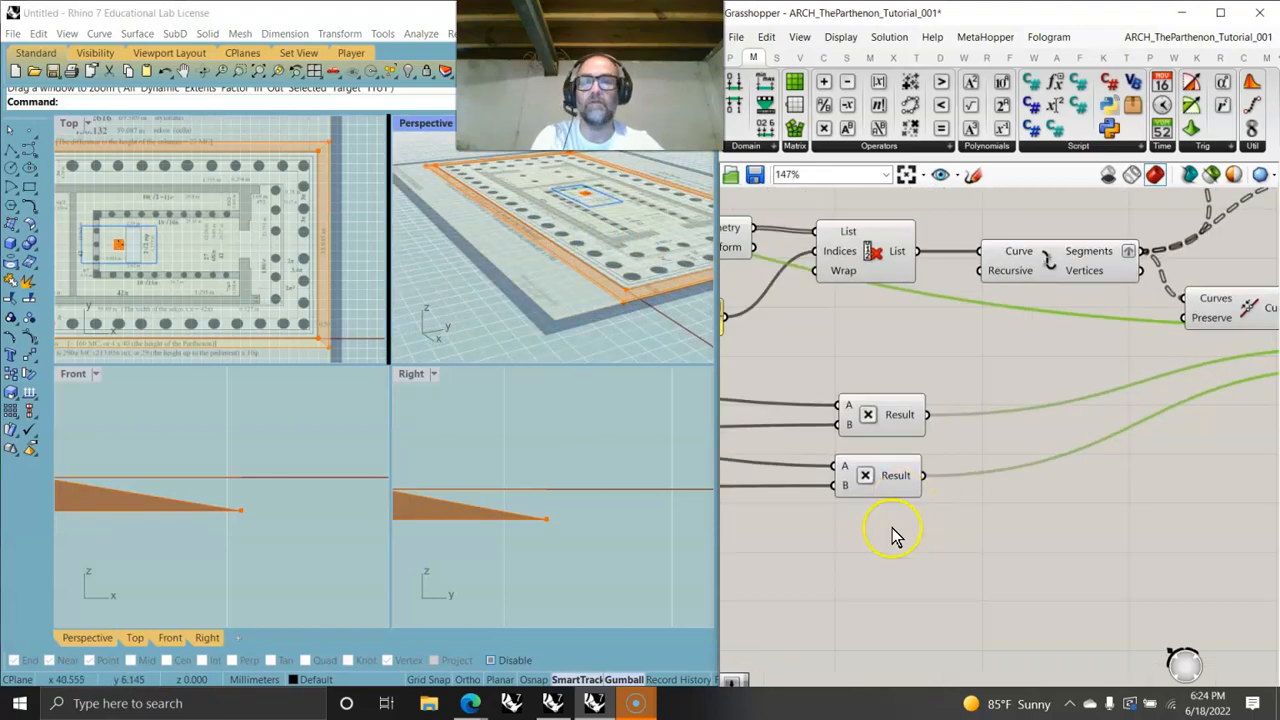
- Edit the copied slider's numeric domain to a minimum of 1 and maximum of 2.001
{"action": "mouse_move", "coordinate": [845, 522]}
{"action": "right_mouse_down"}
{"action": "mouse_move", "coordinate": [1205, 480]}
{"action": "mouse_move", "coordinate": [1251, 431]}
{"action": "right_mouse_up"}
{"action": "right_click_drag", "start_coordinate": [890, 428], "coordinate": [1091, 446]}
{"action": "right_click_drag", "start_coordinate": [820, 462], "coordinate": [1060, 436]}
{"action": "scroll", "coordinate": [834, 463], "scroll_direction": "down", "scroll_amount": 2}
{"action": "scroll", "coordinate": [880, 432], "scroll_direction": "up", "scroll_amount": 4}
{"action": "right_click", "coordinate": [970, 410]}
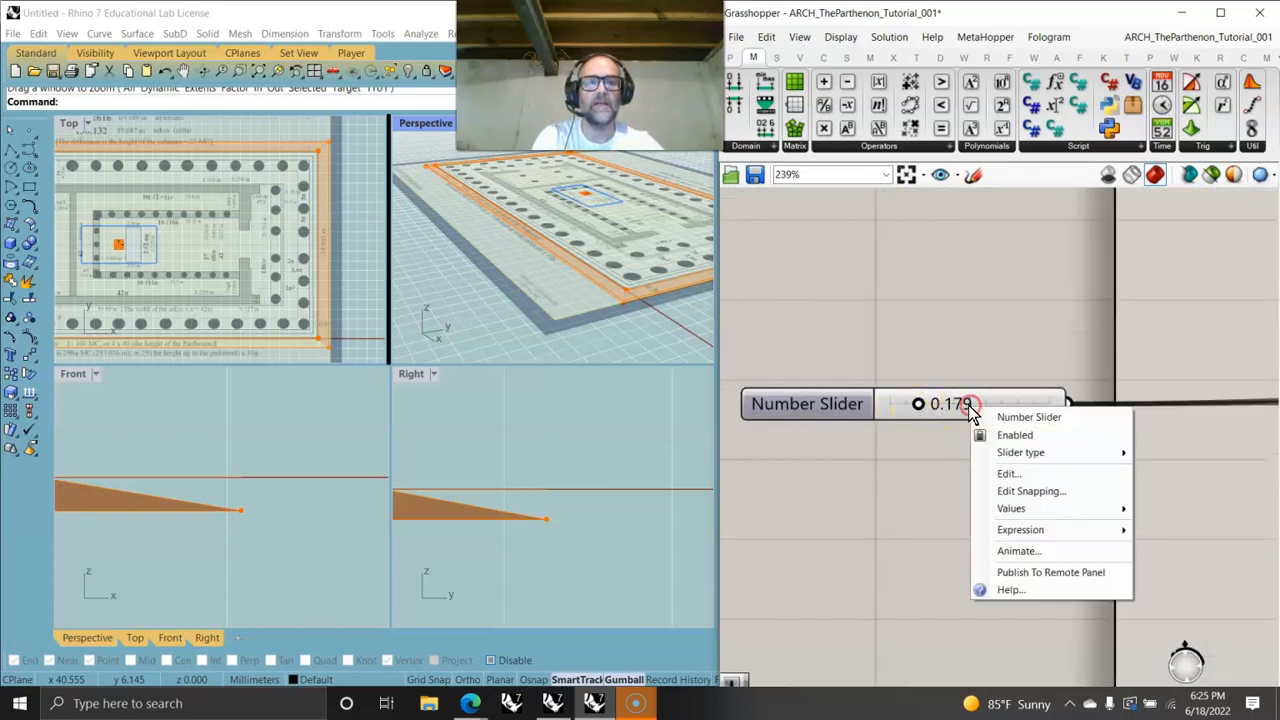
{"action": "left_click", "coordinate": [1010, 474]}
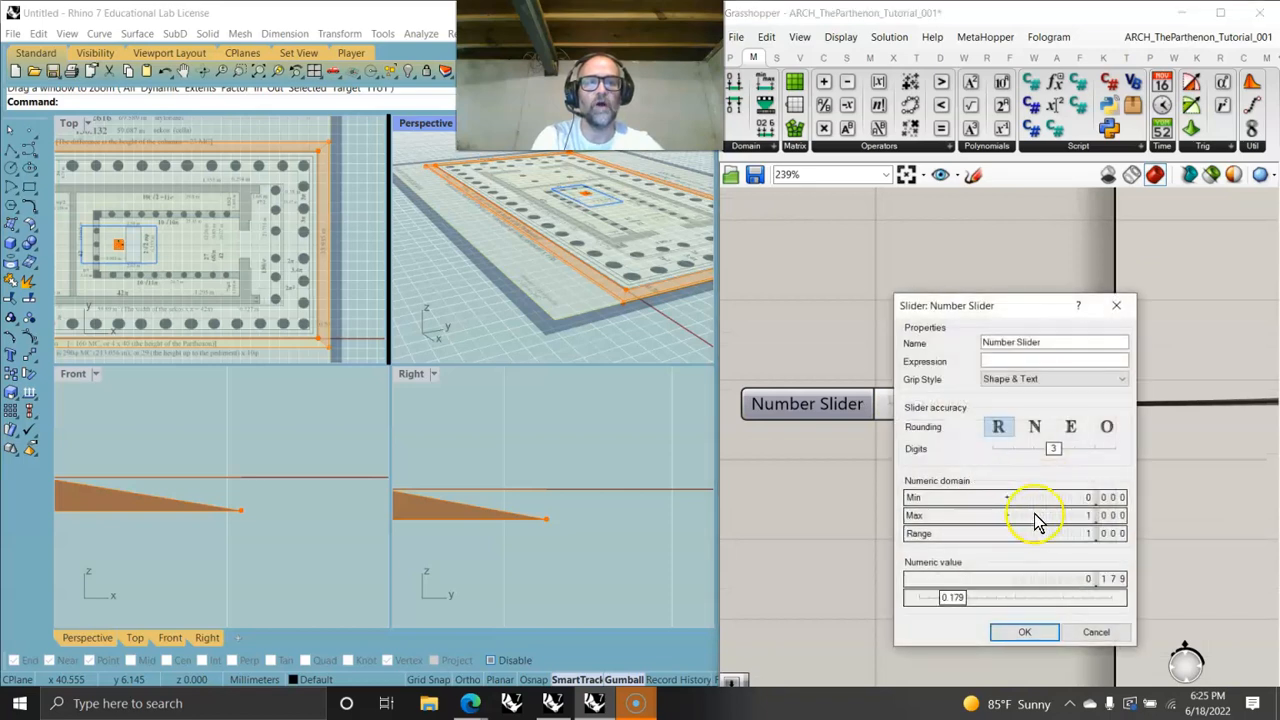
{"action": "left_click", "coordinate": [1087, 497]}
{"action": "left_click_drag", "start_coordinate": [1090, 514], "coordinate": [1094, 497]}
{"action": "left_click", "coordinate": [1012, 628]}
{"action": "left_click_drag", "start_coordinate": [890, 404], "coordinate": [917, 408]}
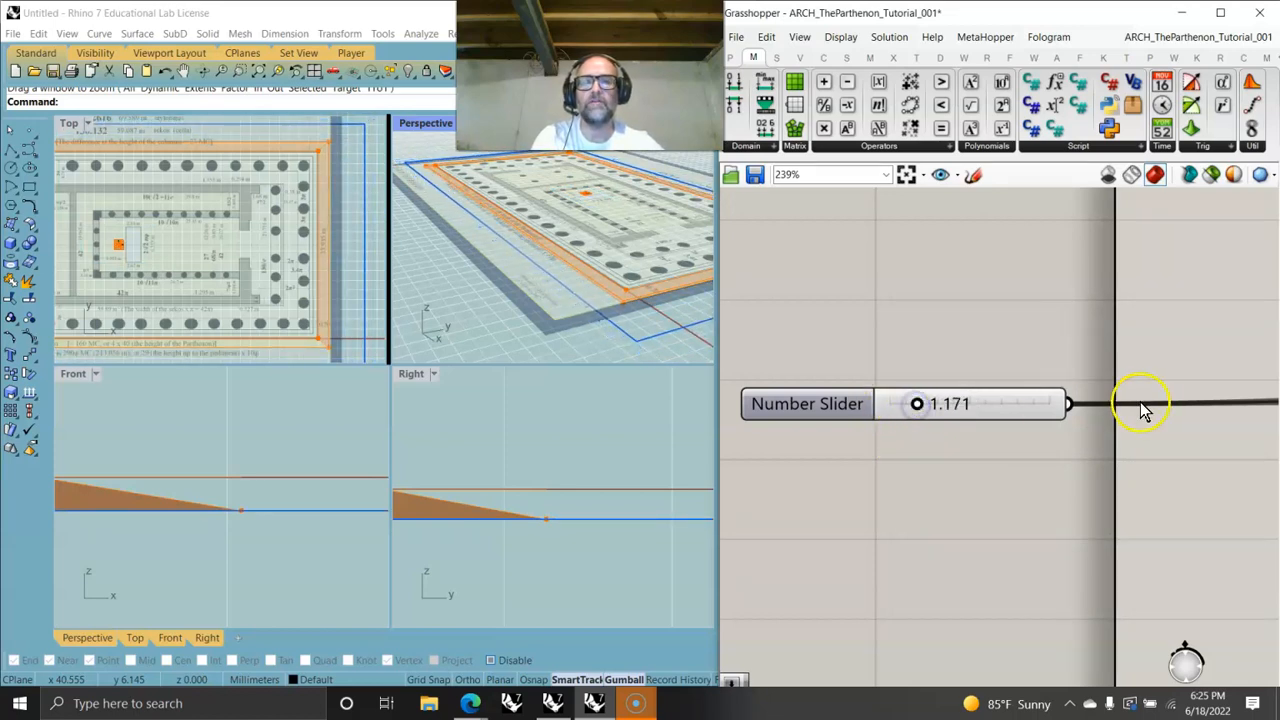
- Flatten the Curves input of the Join Curves component
{"action": "scroll", "coordinate": [1145, 409], "scroll_direction": "down", "scroll_amount": 5}
{"action": "right_click_drag", "start_coordinate": [1128, 380], "coordinate": [874, 417]}
{"action": "scroll", "coordinate": [866, 326], "scroll_direction": "up", "scroll_amount": 3}
{"action": "left_click", "coordinate": [914, 277]}
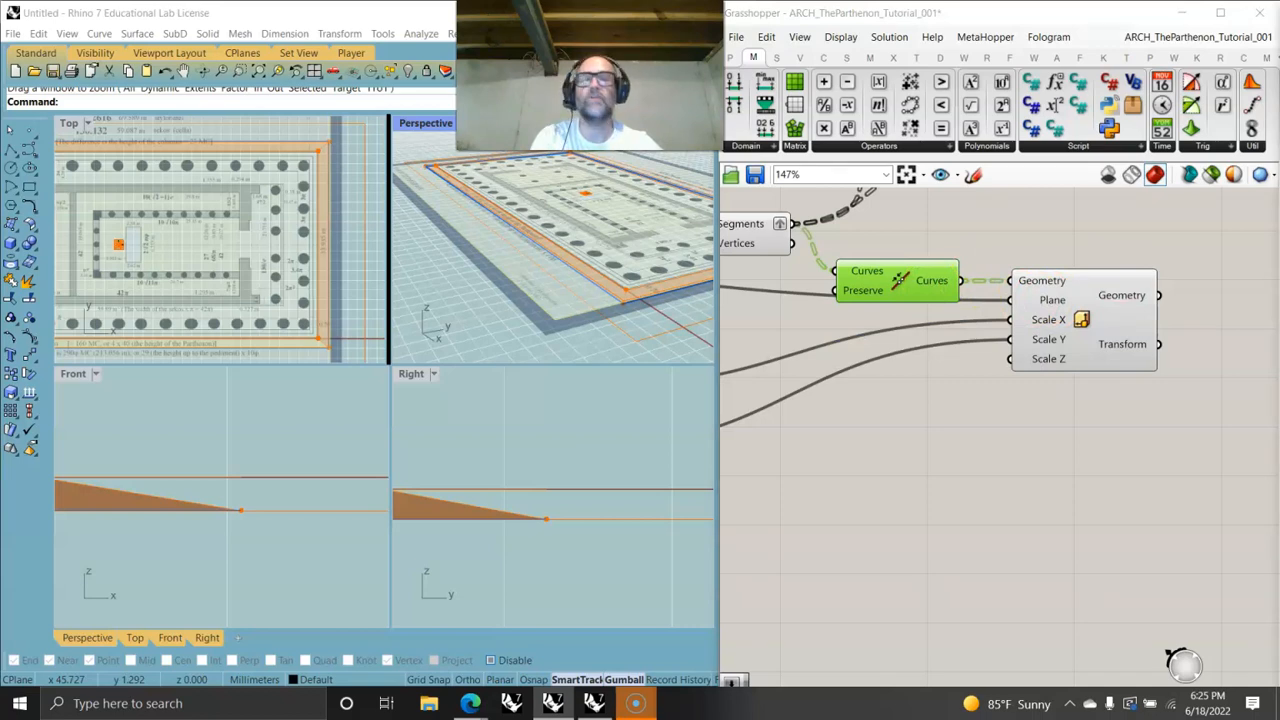
{"action": "right_click_drag", "start_coordinate": [928, 317], "coordinate": [1121, 381]}
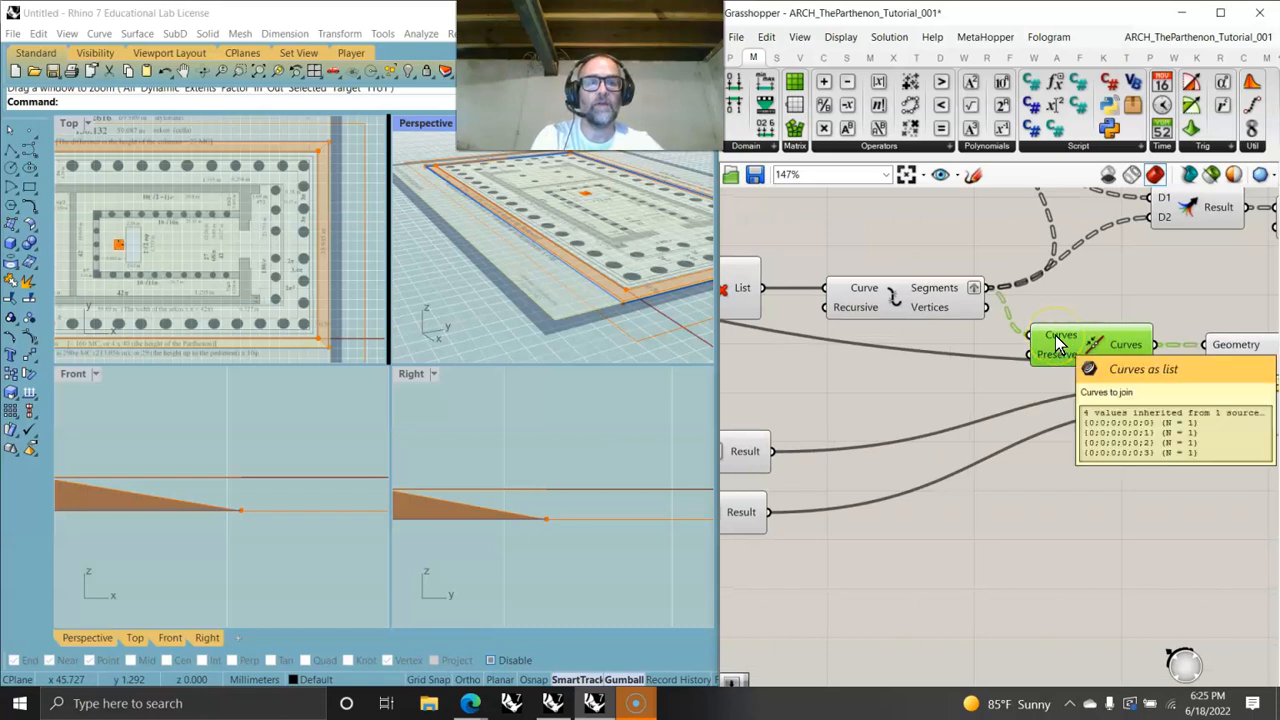
{"action": "right_click", "coordinate": [1055, 335]}
{"action": "left_click", "coordinate": [1098, 457]}
{"action": "right_click_drag", "start_coordinate": [1191, 503], "coordinate": [977, 417]}
{"action": "left_click", "coordinate": [1098, 298]}
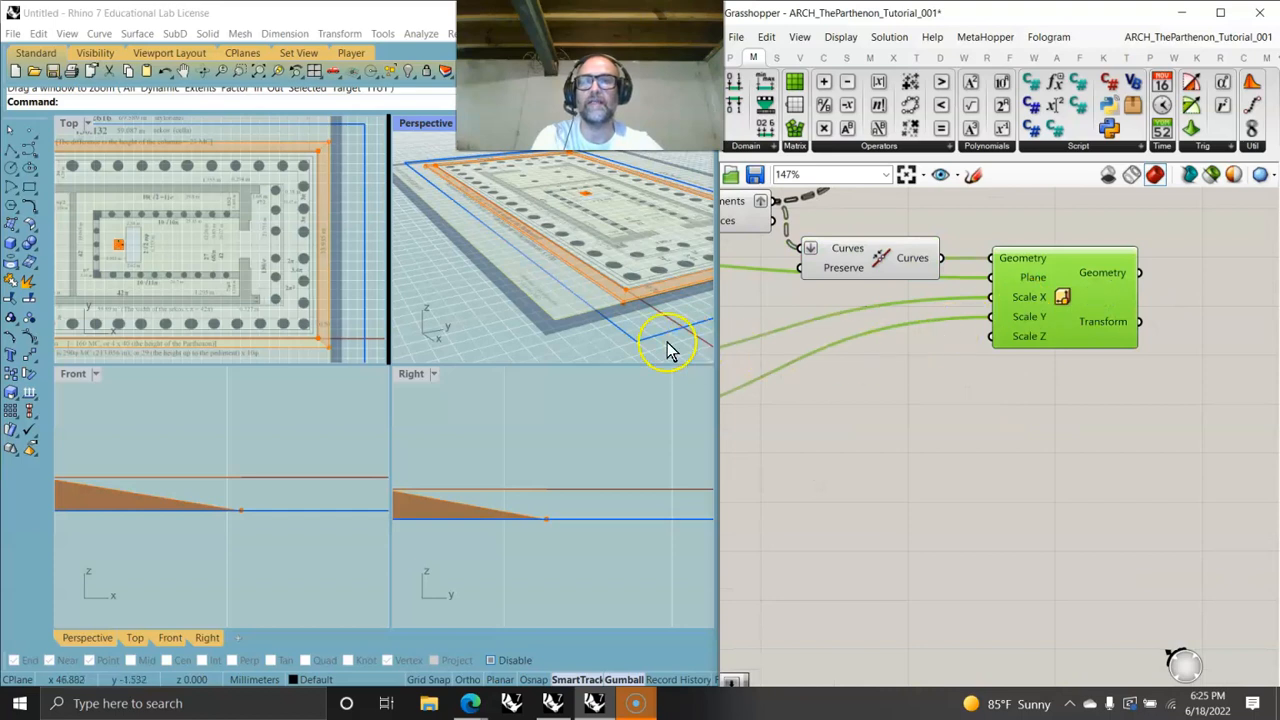
- Inspect the joined outline in the Perspective viewport and check the Join Curves output
{"action": "scroll", "coordinate": [643, 335], "scroll_direction": "up", "scroll_amount": 2}
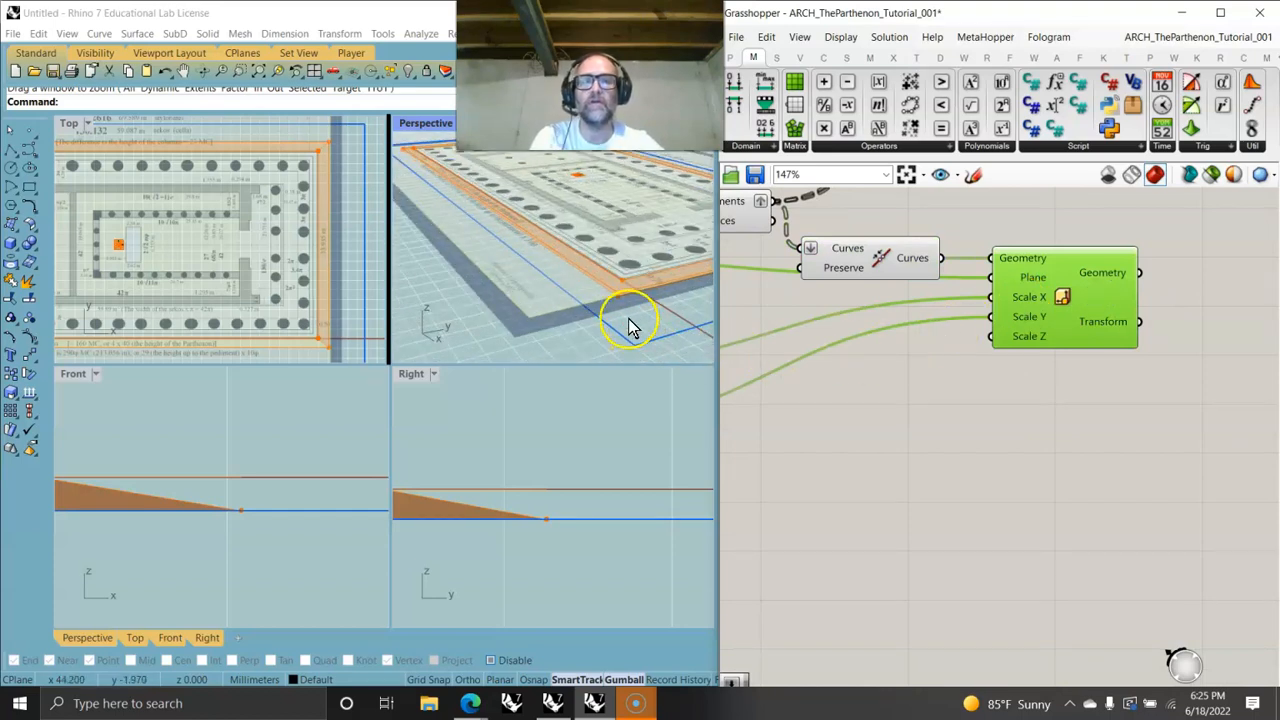
{"action": "scroll", "coordinate": [635, 322], "scroll_direction": "down", "scroll_amount": 3}
{"action": "right_click_drag", "start_coordinate": [628, 278], "coordinate": [595, 255]}
{"action": "scroll", "coordinate": [640, 249], "scroll_direction": "down", "scroll_amount": 2}
{"action": "scroll", "coordinate": [596, 252], "scroll_direction": "down", "scroll_amount": 1}
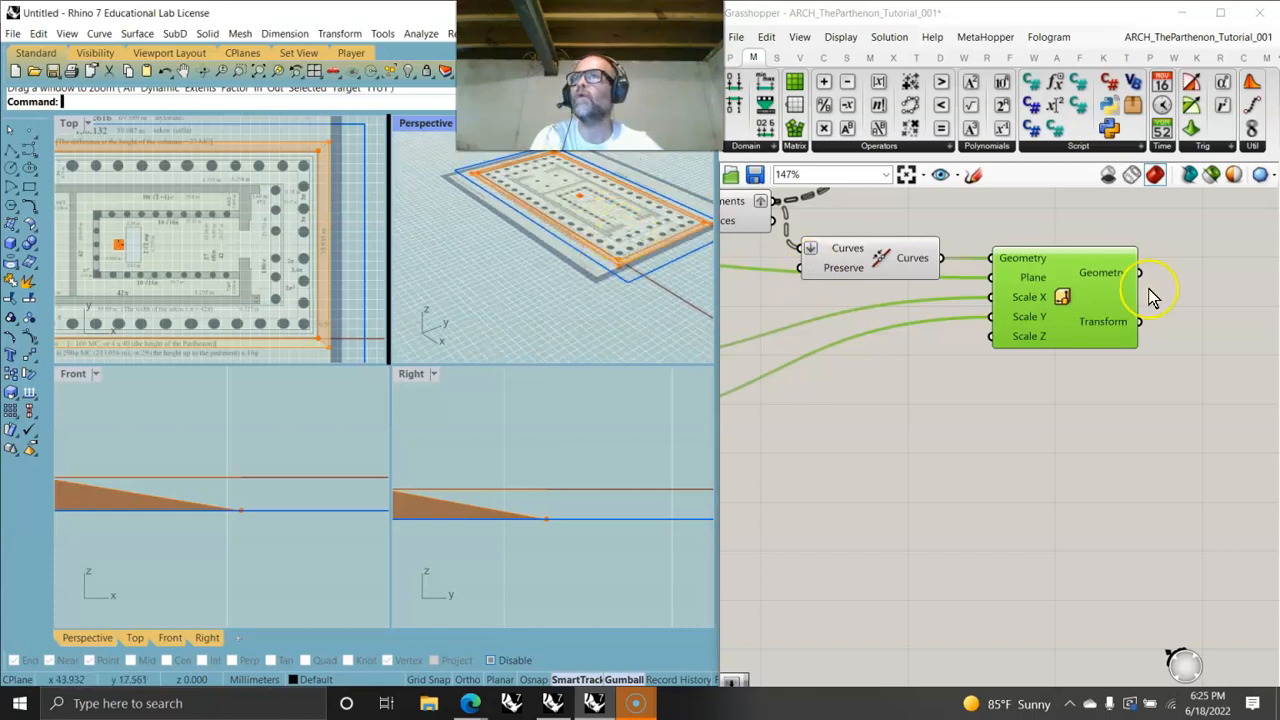
{"action": "right_click_drag", "start_coordinate": [623, 294], "coordinate": [610, 263]}
{"action": "scroll", "coordinate": [612, 260], "scroll_direction": "up", "scroll_amount": 2}
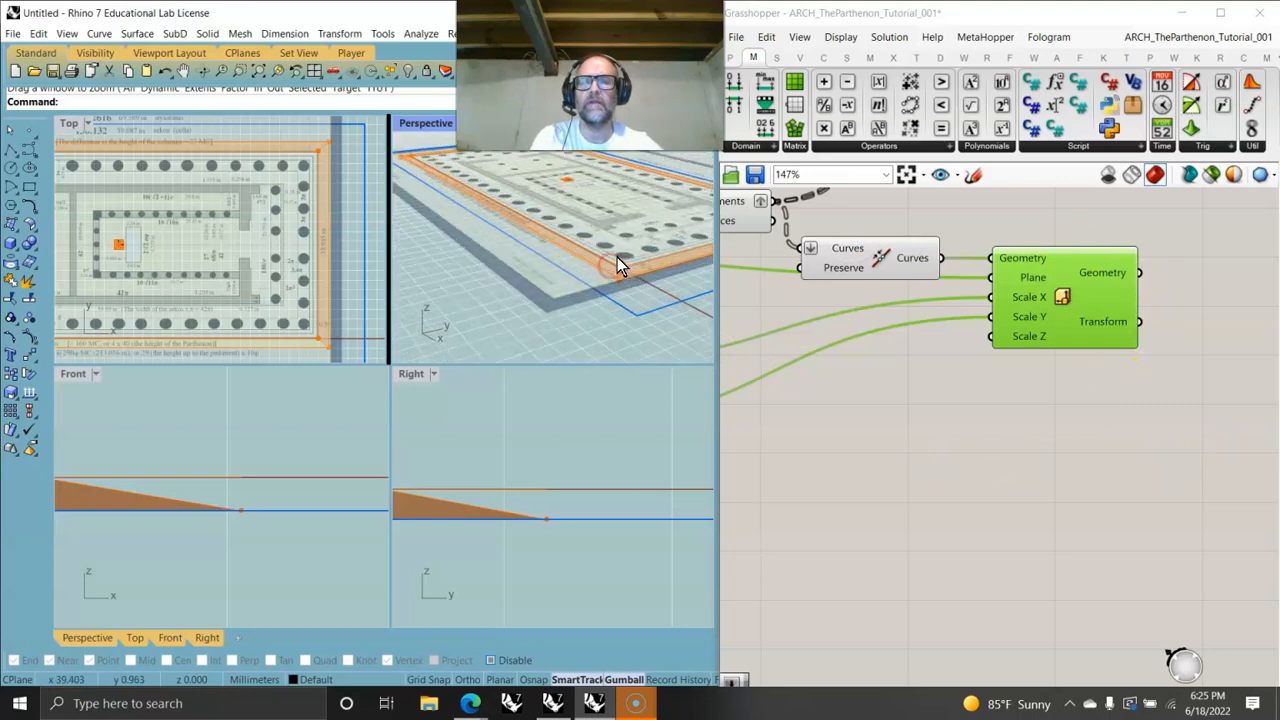
{"action": "left_click", "coordinate": [908, 258]}
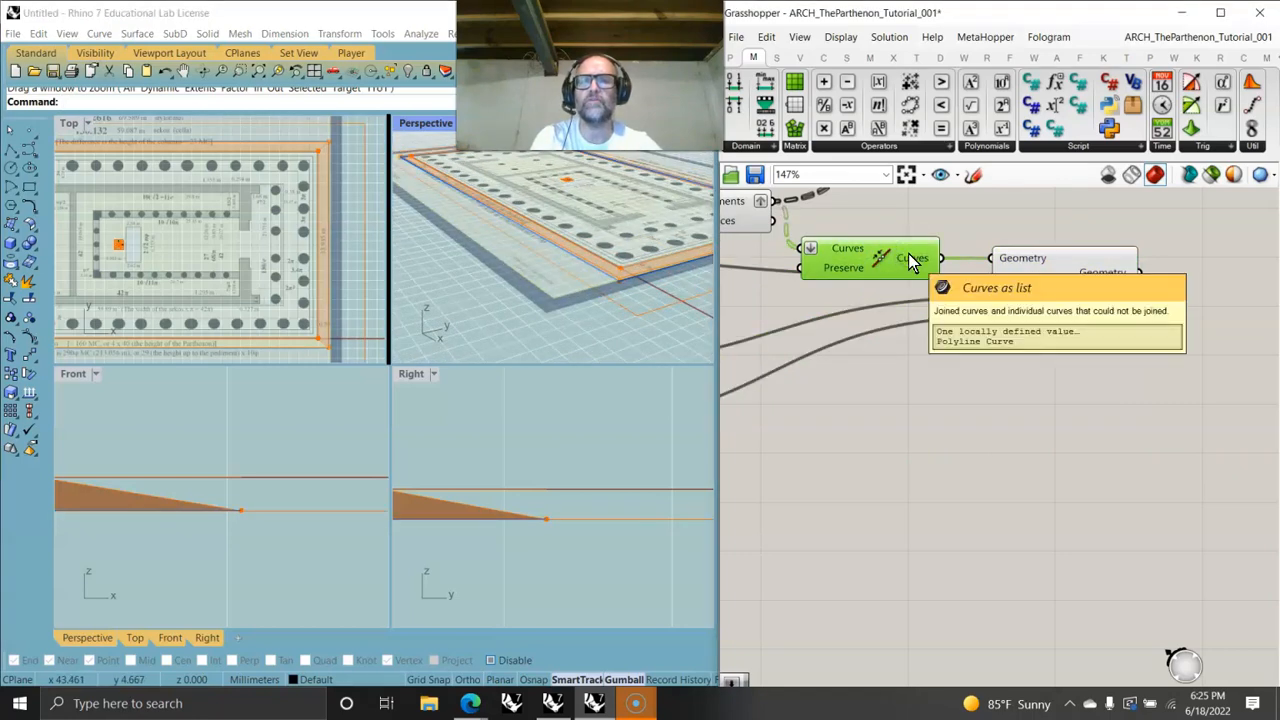
- Select the Explode and Scale NU components in turn to check their previews in the viewports
{"action": "right_click_drag", "start_coordinate": [805, 335], "coordinate": [1072, 446]}
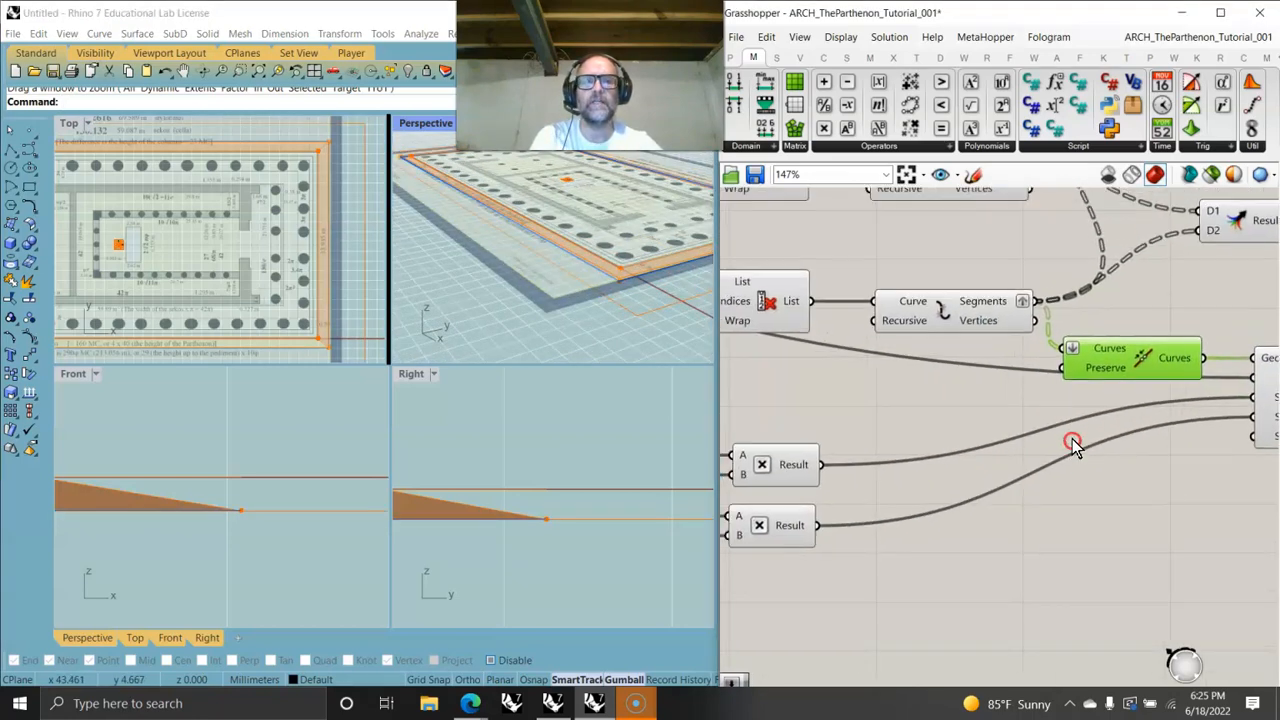
{"action": "left_click", "coordinate": [993, 308]}
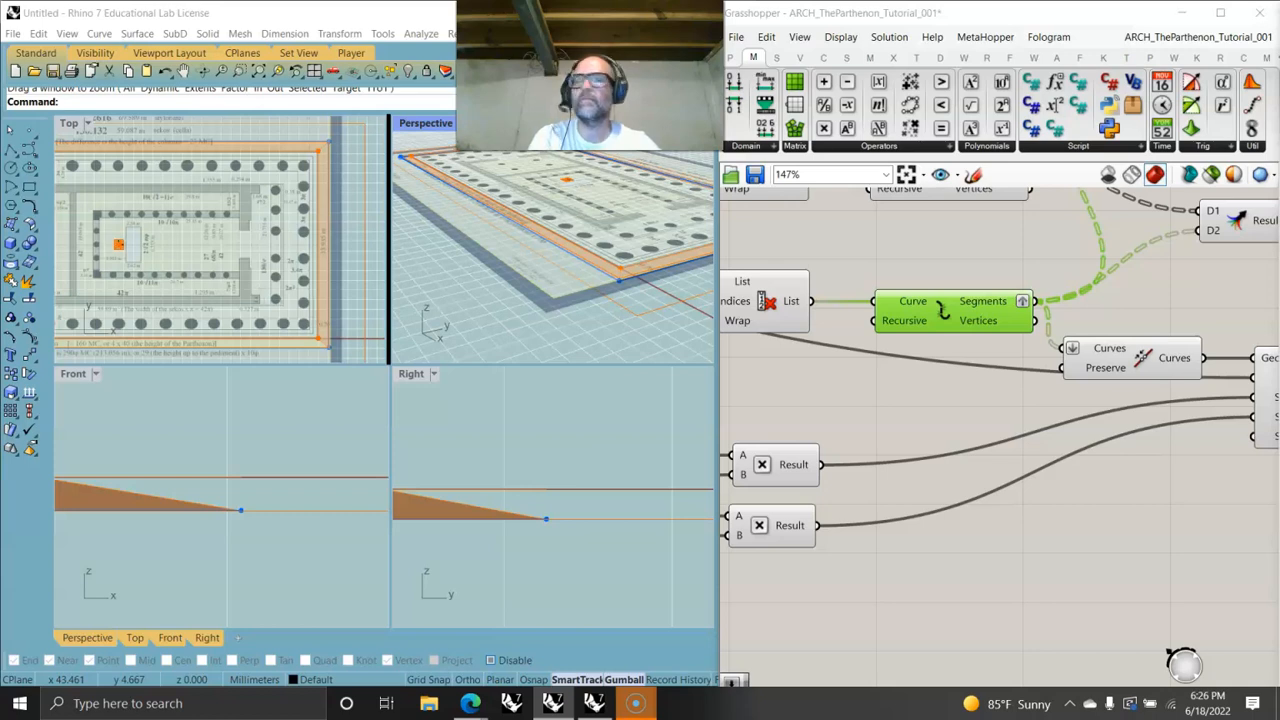
{"action": "right_click_drag", "start_coordinate": [1152, 458], "coordinate": [878, 410]}
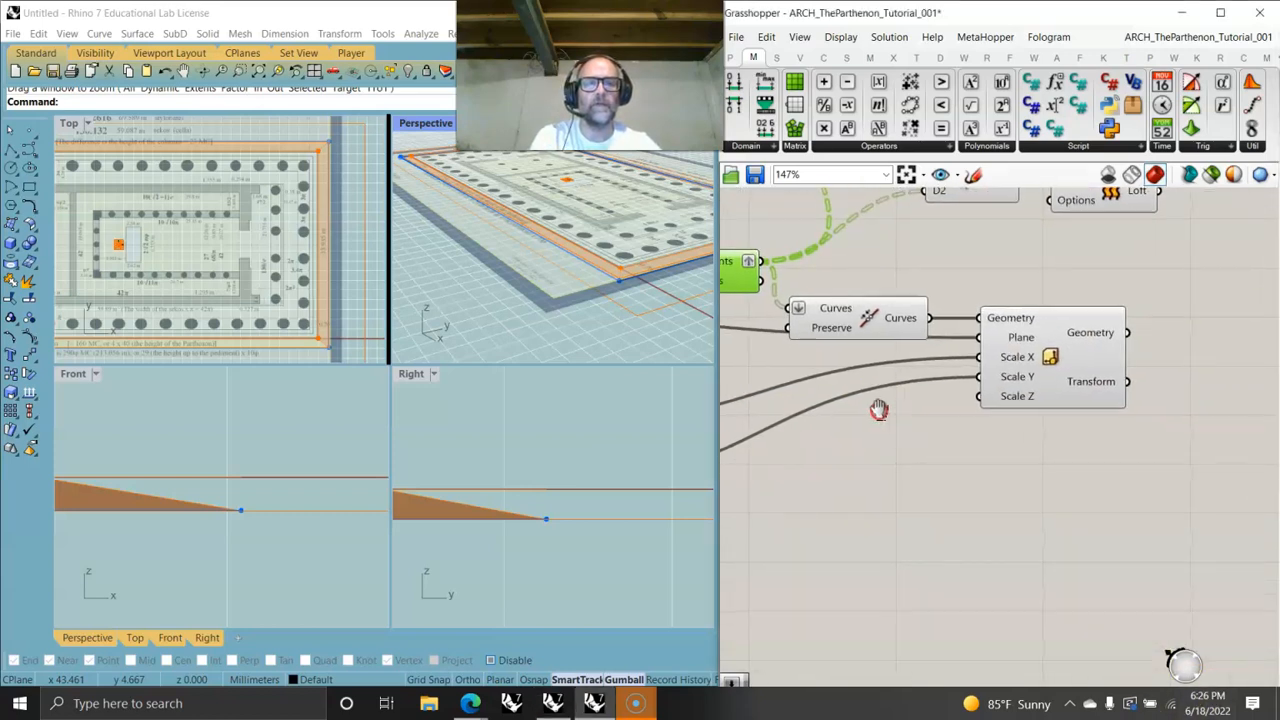
{"action": "left_click", "coordinate": [1057, 353]}
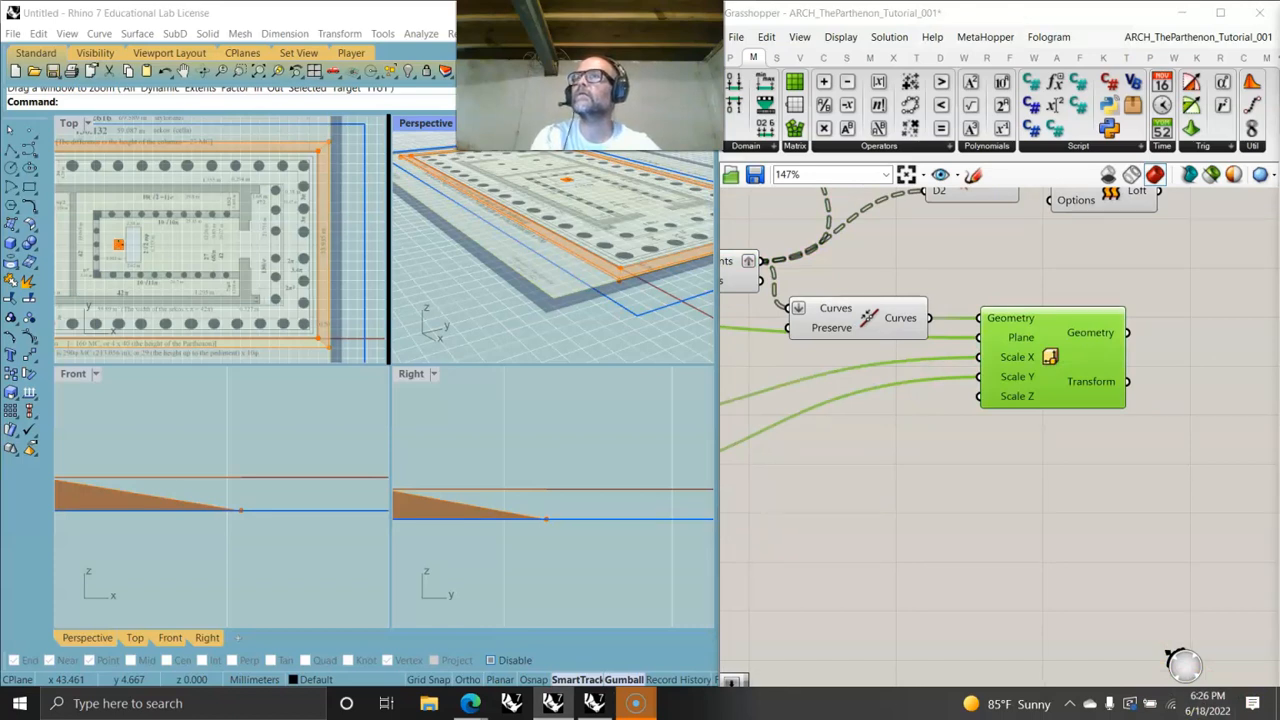
{"action": "right_click_drag", "start_coordinate": [895, 446], "coordinate": [1032, 538]}
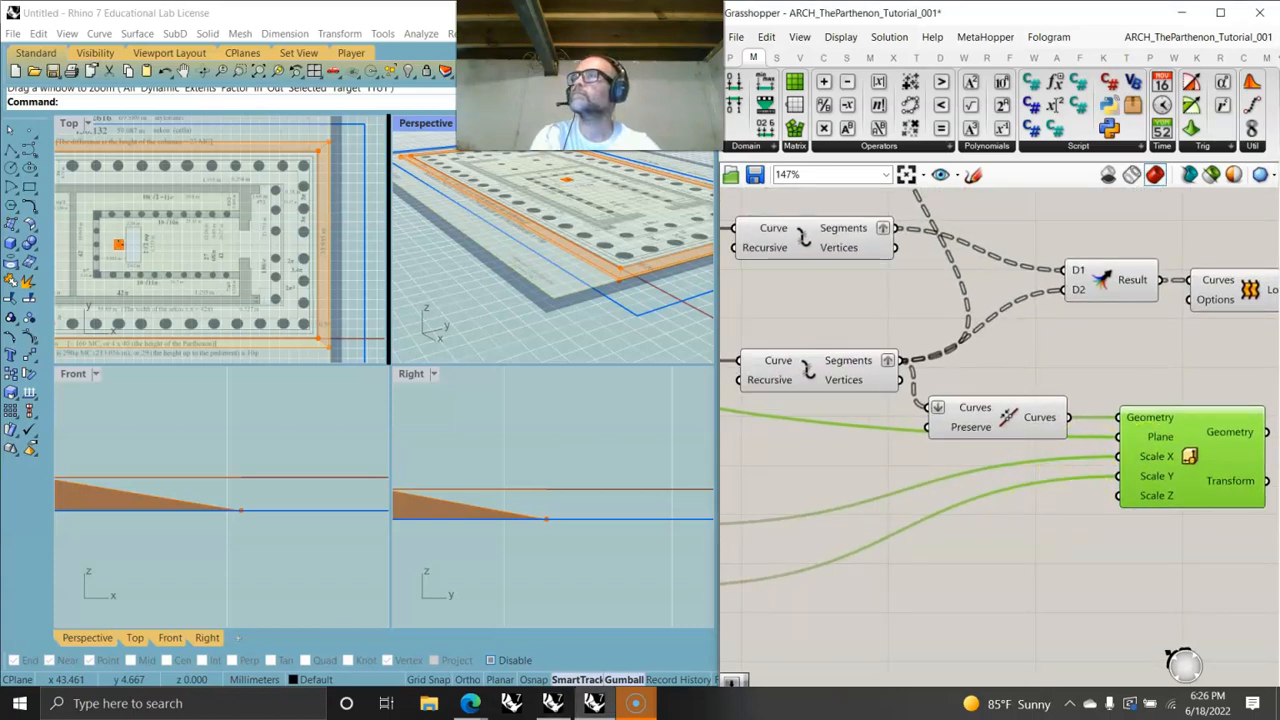
{"action": "right_click_drag", "start_coordinate": [961, 511], "coordinate": [858, 429]}
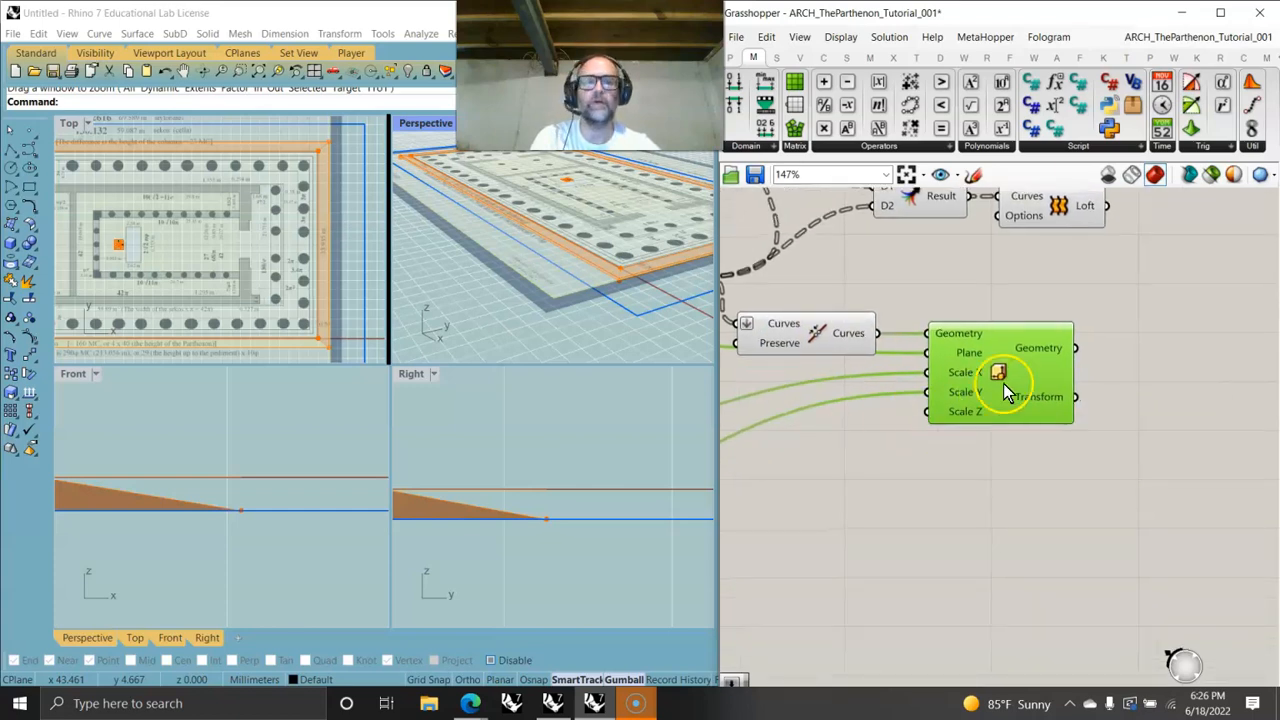
{"action": "right_click_drag", "start_coordinate": [466, 291], "coordinate": [562, 286]}
{"action": "scroll", "coordinate": [562, 284], "scroll_direction": "up", "scroll_amount": 3}
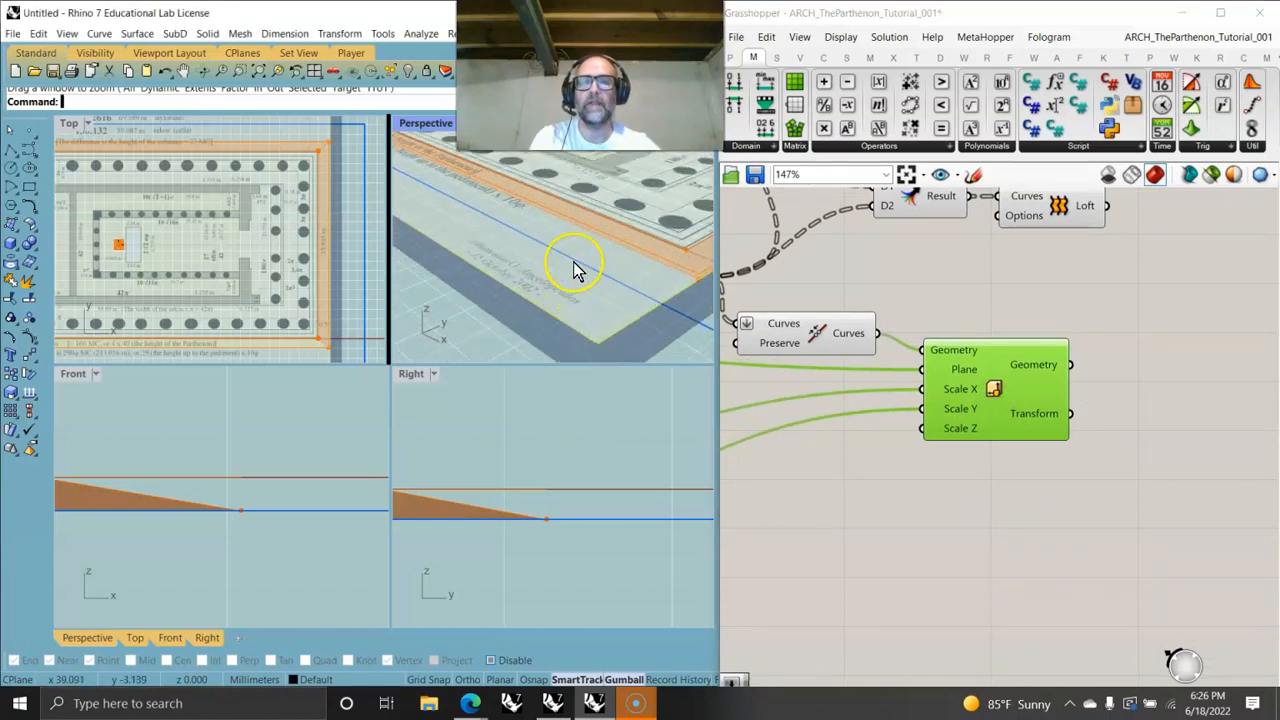
{"action": "scroll", "coordinate": [576, 266], "scroll_direction": "down", "scroll_amount": 1}
{"action": "right_click_drag", "start_coordinate": [839, 486], "coordinate": [967, 468]}
{"action": "scroll", "coordinate": [929, 420], "scroll_direction": "down", "scroll_amount": 6}
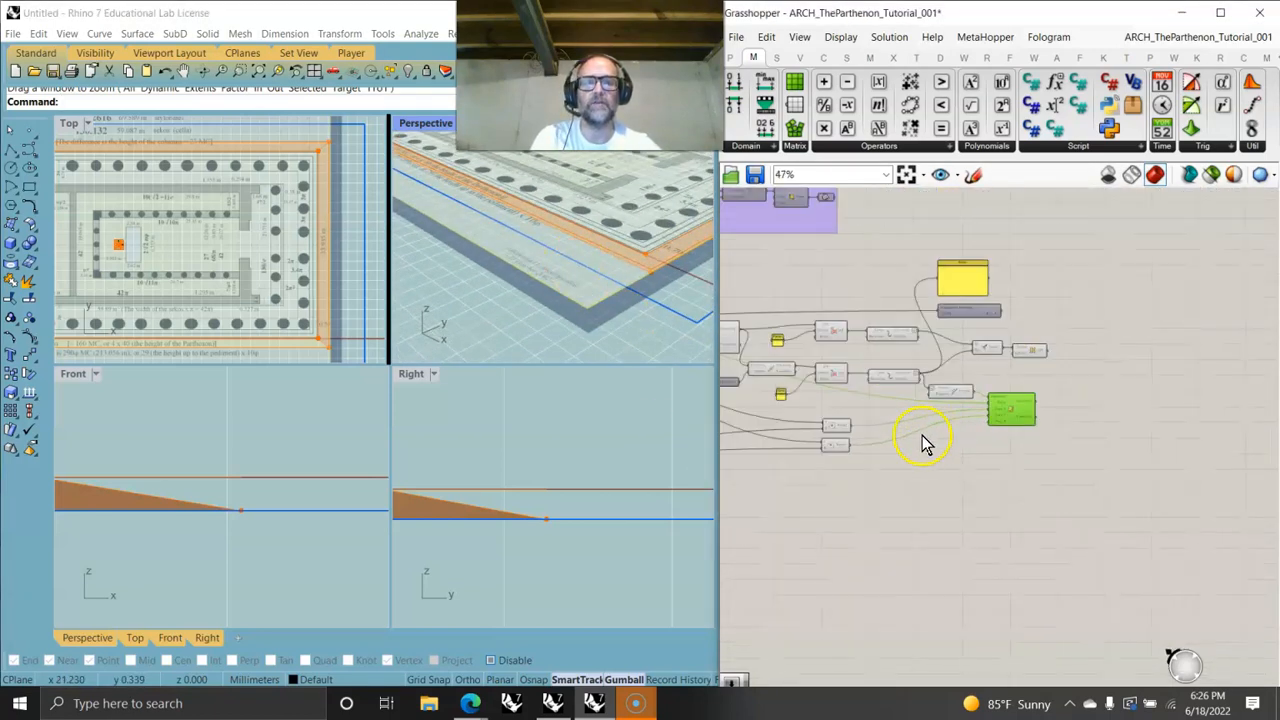
- Set the copied slider's maximum to 1.001
{"action": "scroll", "coordinate": [992, 449], "scroll_direction": "up", "scroll_amount": 3}
{"action": "right_click_drag", "start_coordinate": [1038, 422], "coordinate": [994, 349]}
{"action": "left_click_drag", "start_coordinate": [777, 354], "coordinate": [1133, 325]}
{"action": "scroll", "coordinate": [1074, 330], "scroll_direction": "up", "scroll_amount": 4}
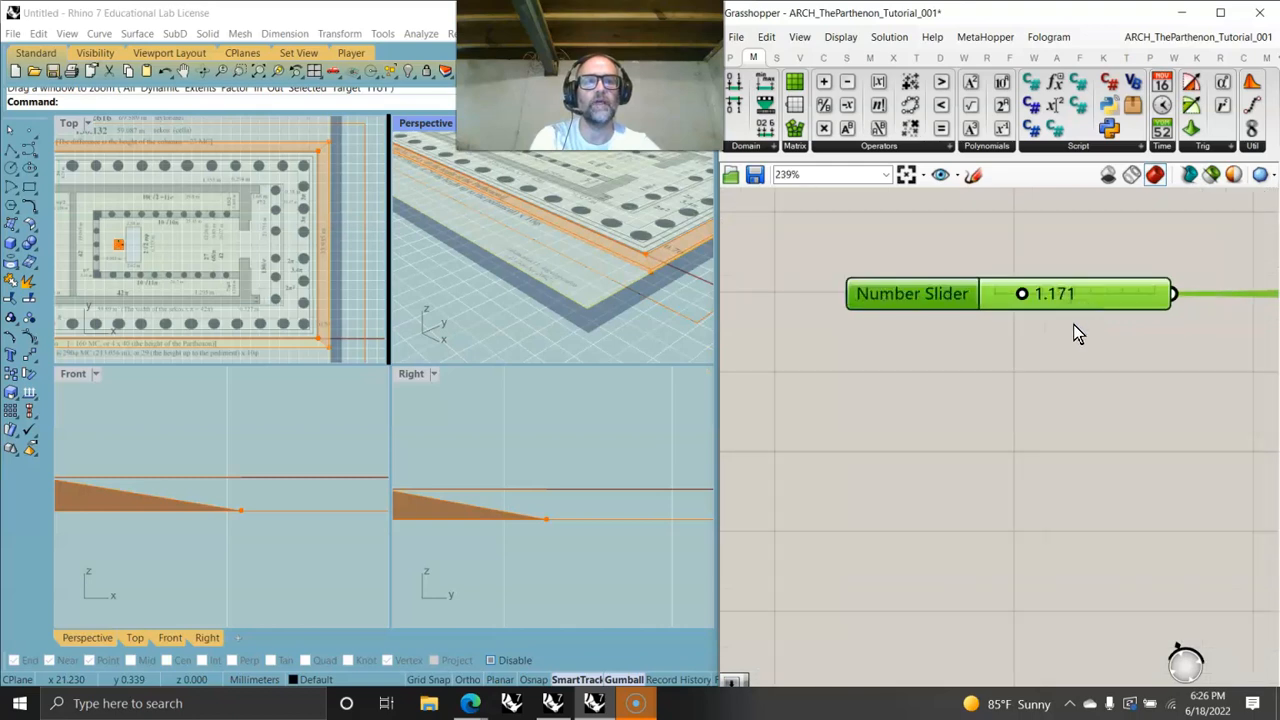
{"action": "right_click_drag", "start_coordinate": [1074, 330], "coordinate": [897, 389]}
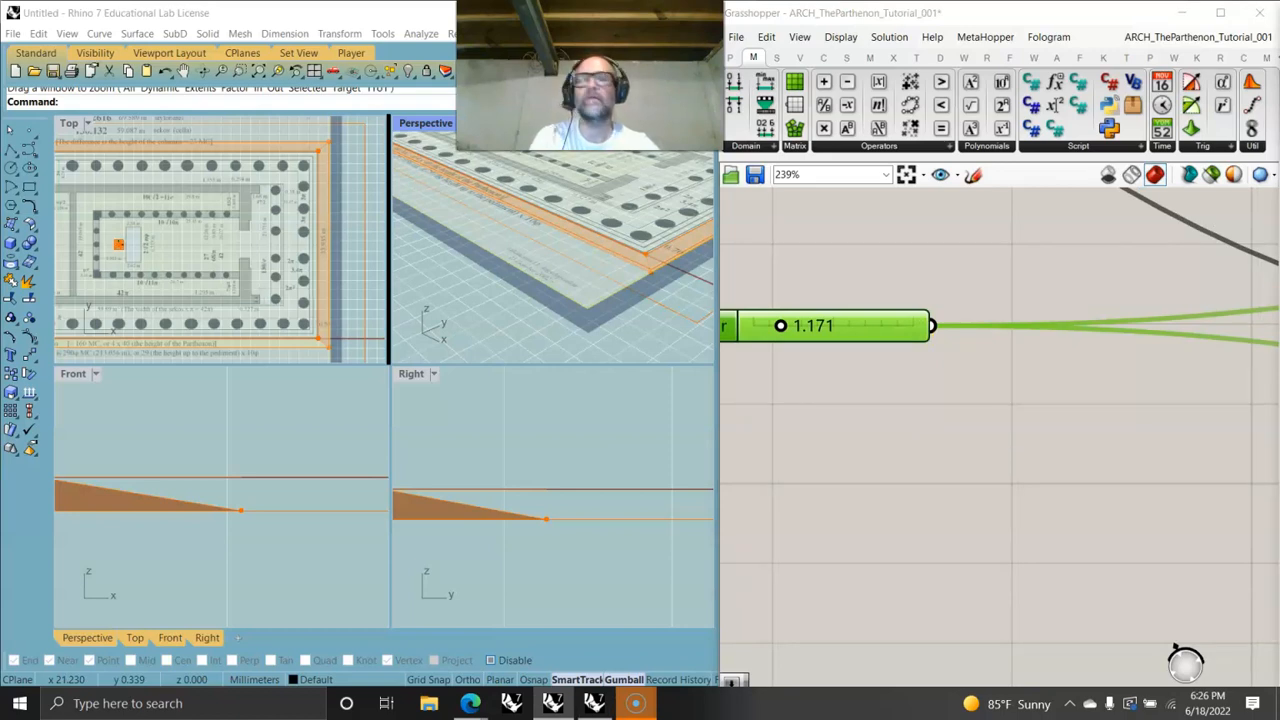
{"action": "right_click", "coordinate": [848, 326]}
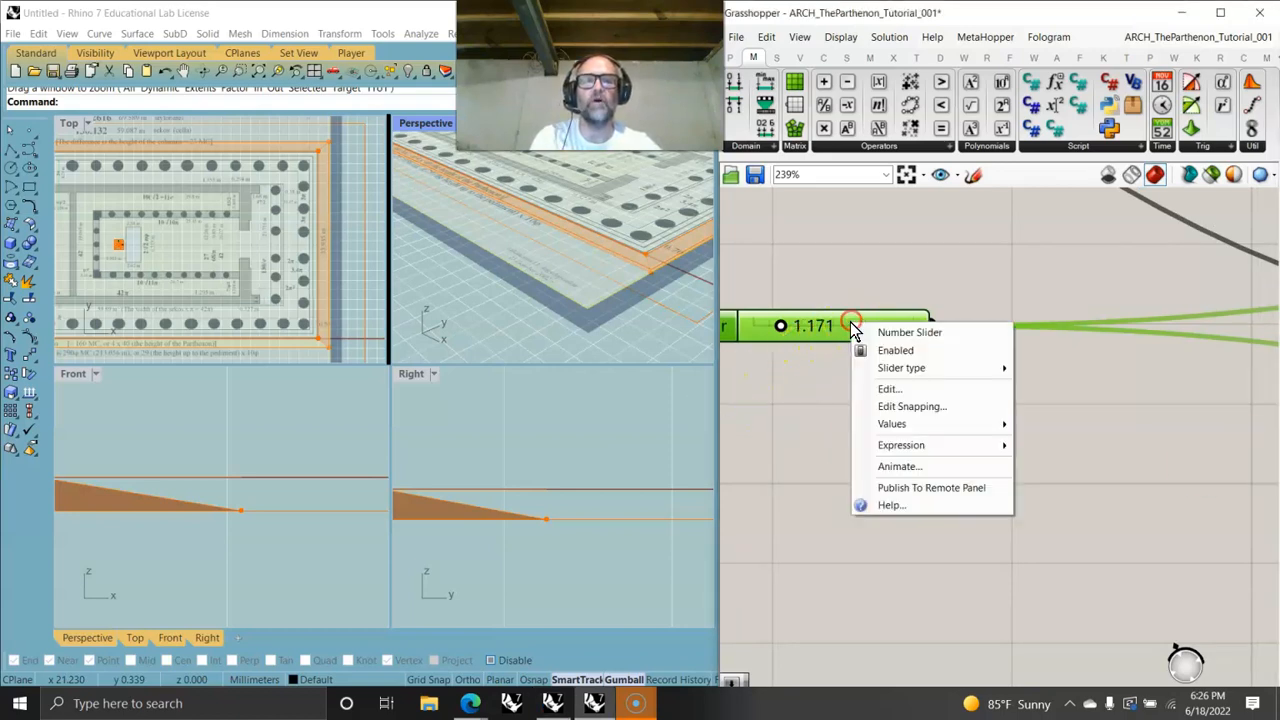
{"action": "left_click", "coordinate": [891, 389]}
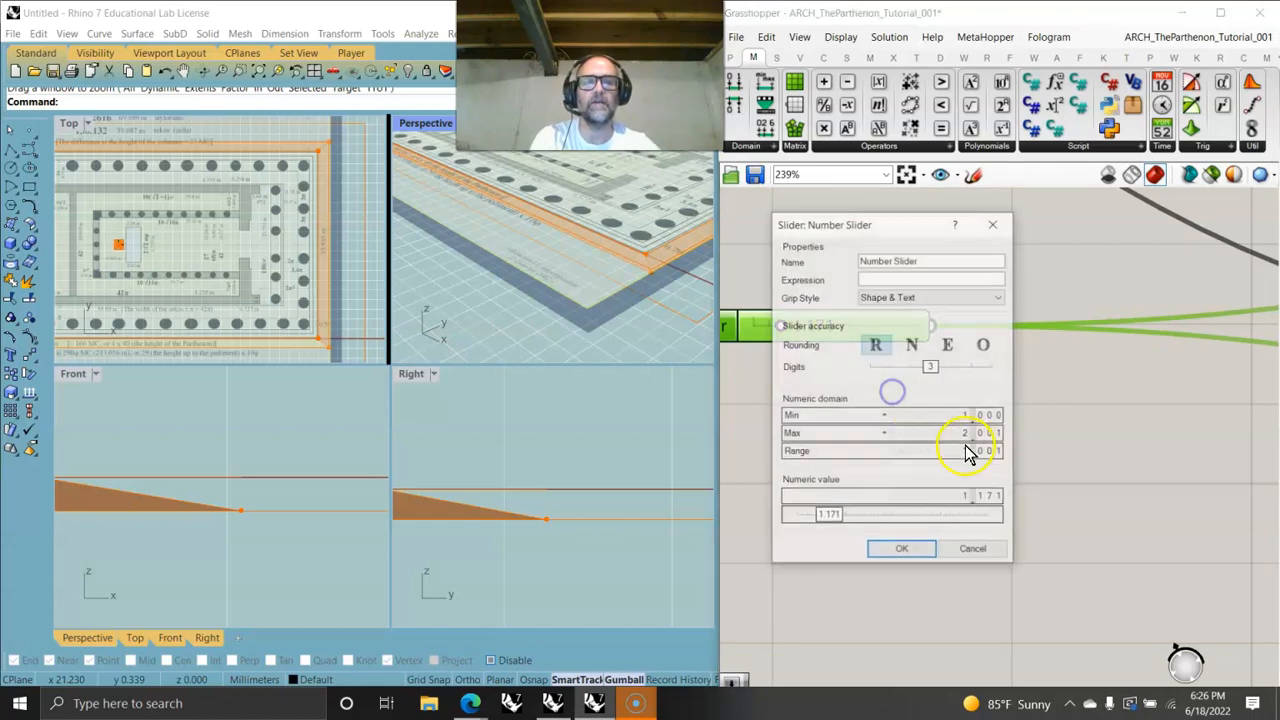
{"action": "mouse_move", "coordinate": [982, 434]}
{"action": "left_mouse_down"}
{"action": "mouse_move", "coordinate": [984, 423]}
{"action": "mouse_move", "coordinate": [977, 452]}
{"action": "left_mouse_up"}
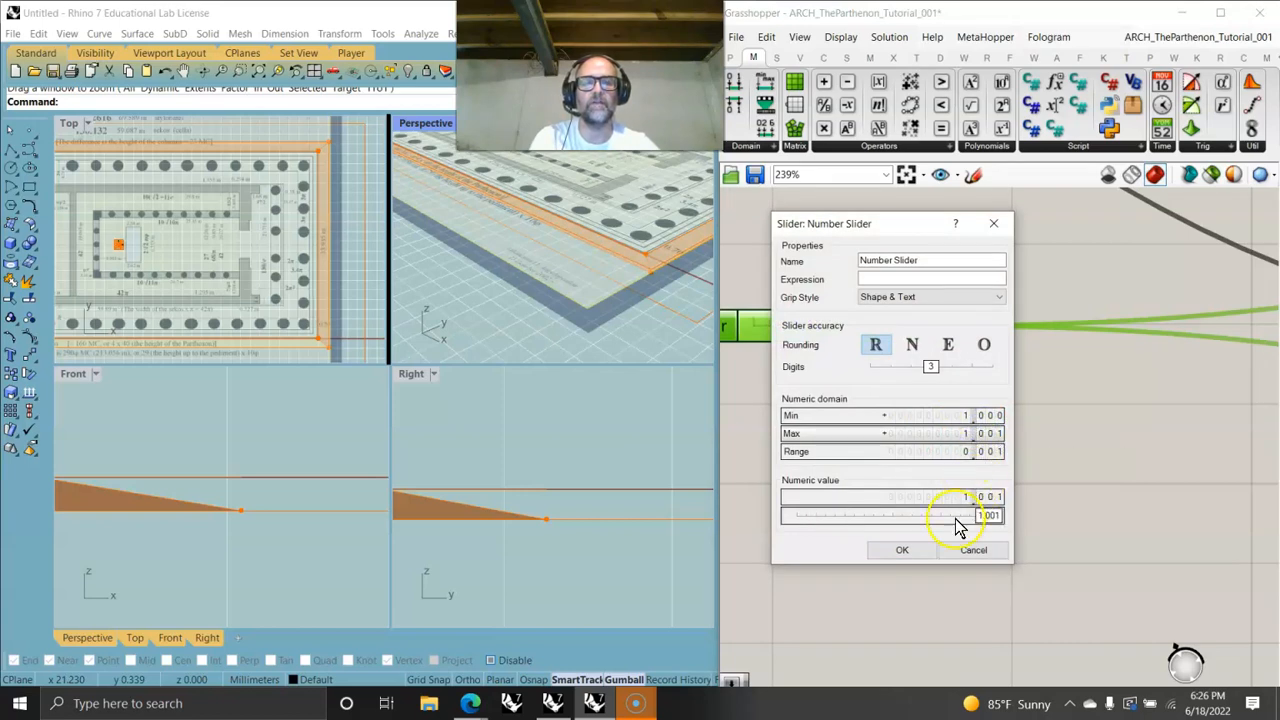
{"action": "left_click", "coordinate": [910, 553]}
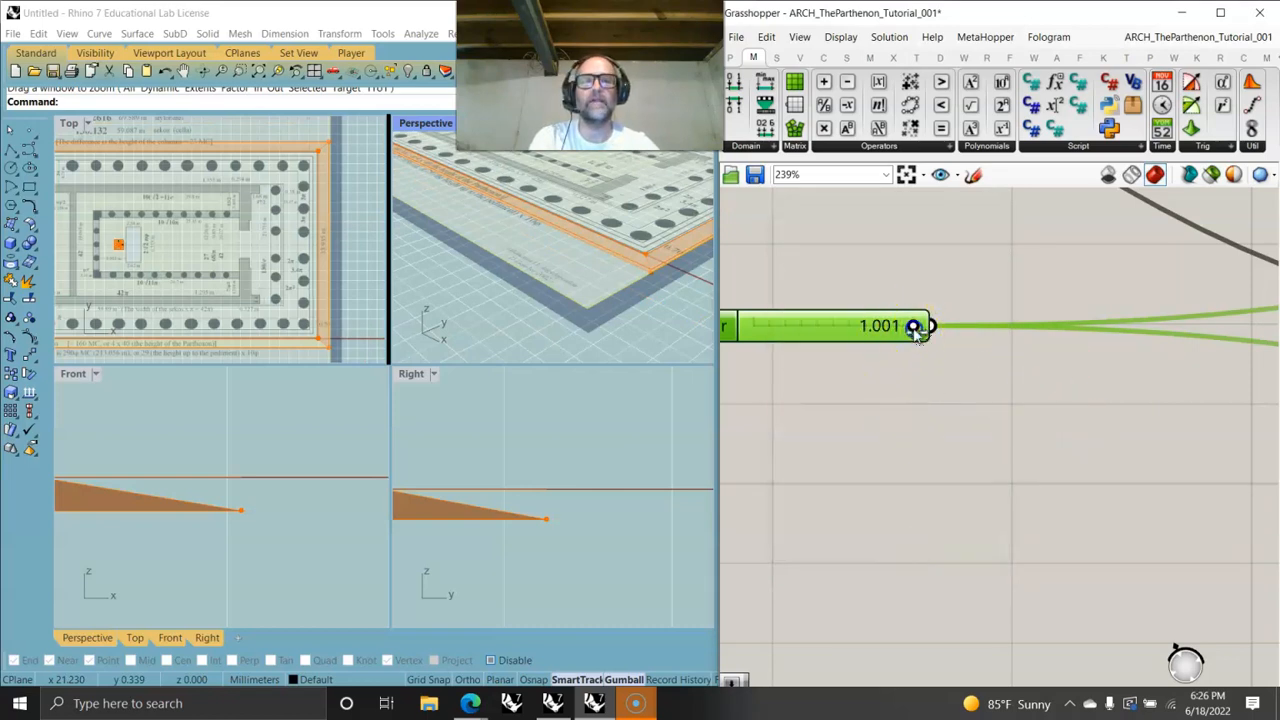
{"action": "right_click_drag", "start_coordinate": [1074, 394], "coordinate": [971, 386]}
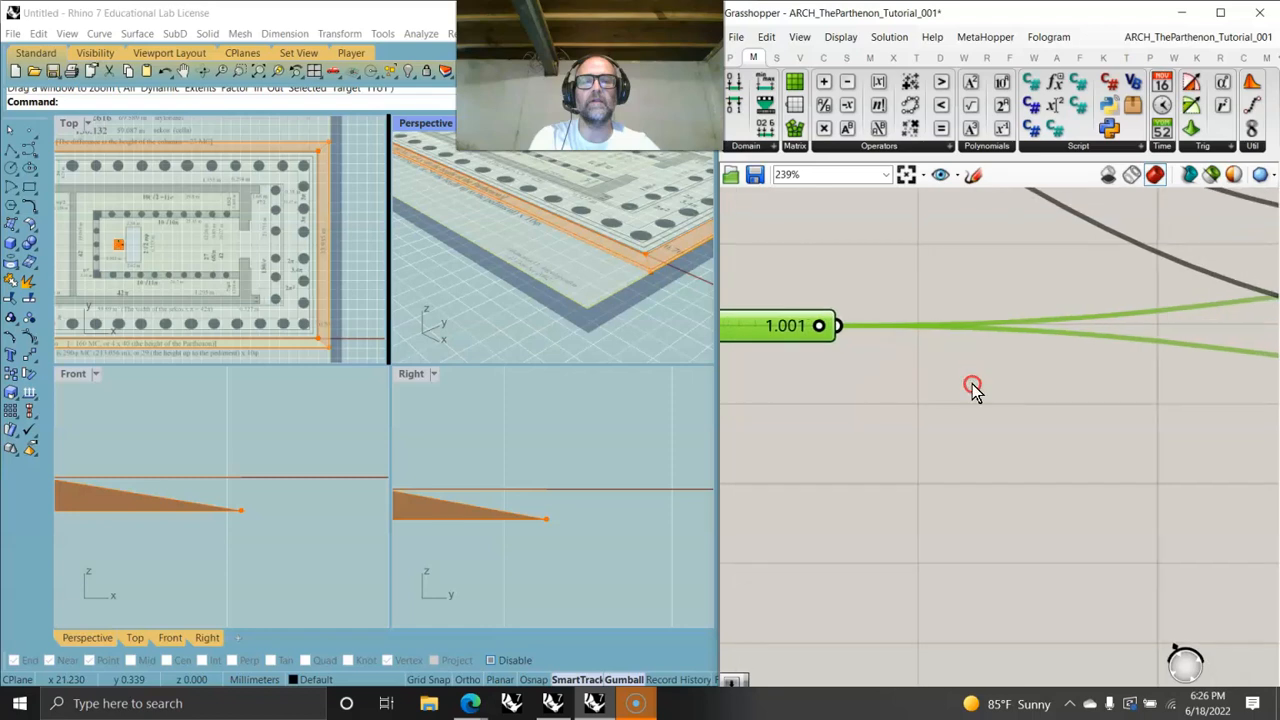
{"action": "right_click", "coordinate": [783, 337]}
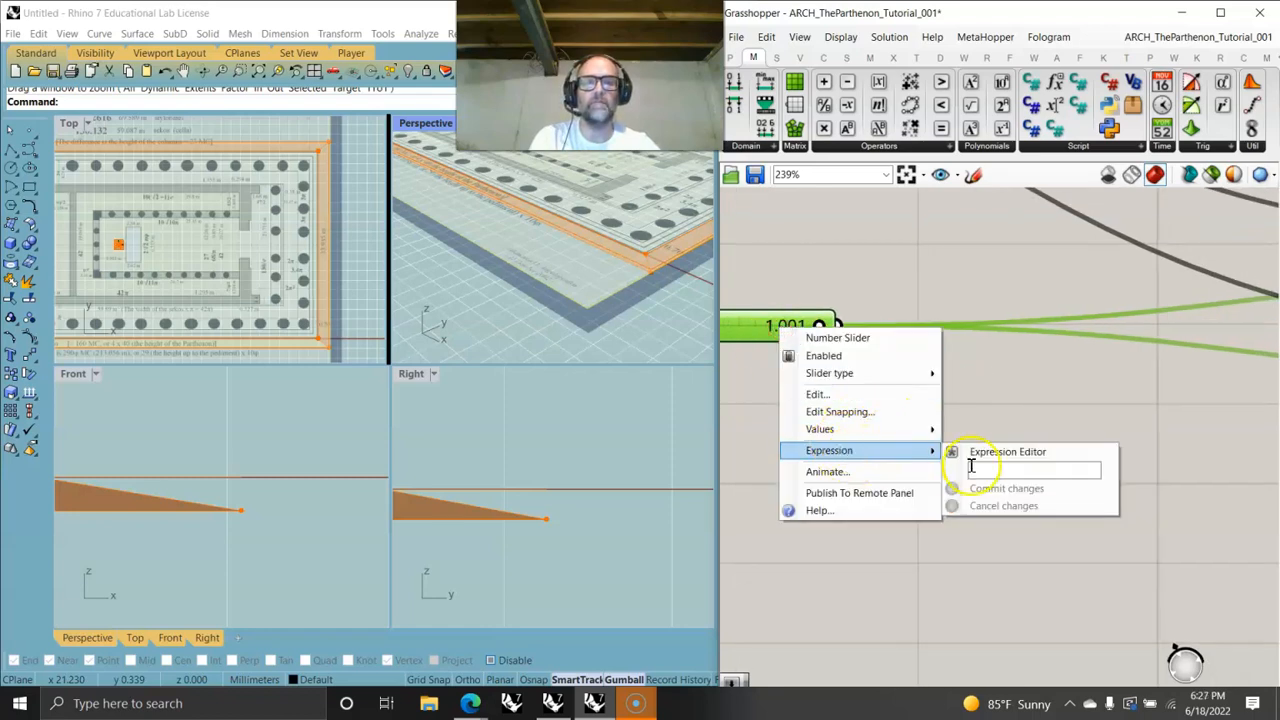
{"action": "left_click", "coordinate": [816, 395]}
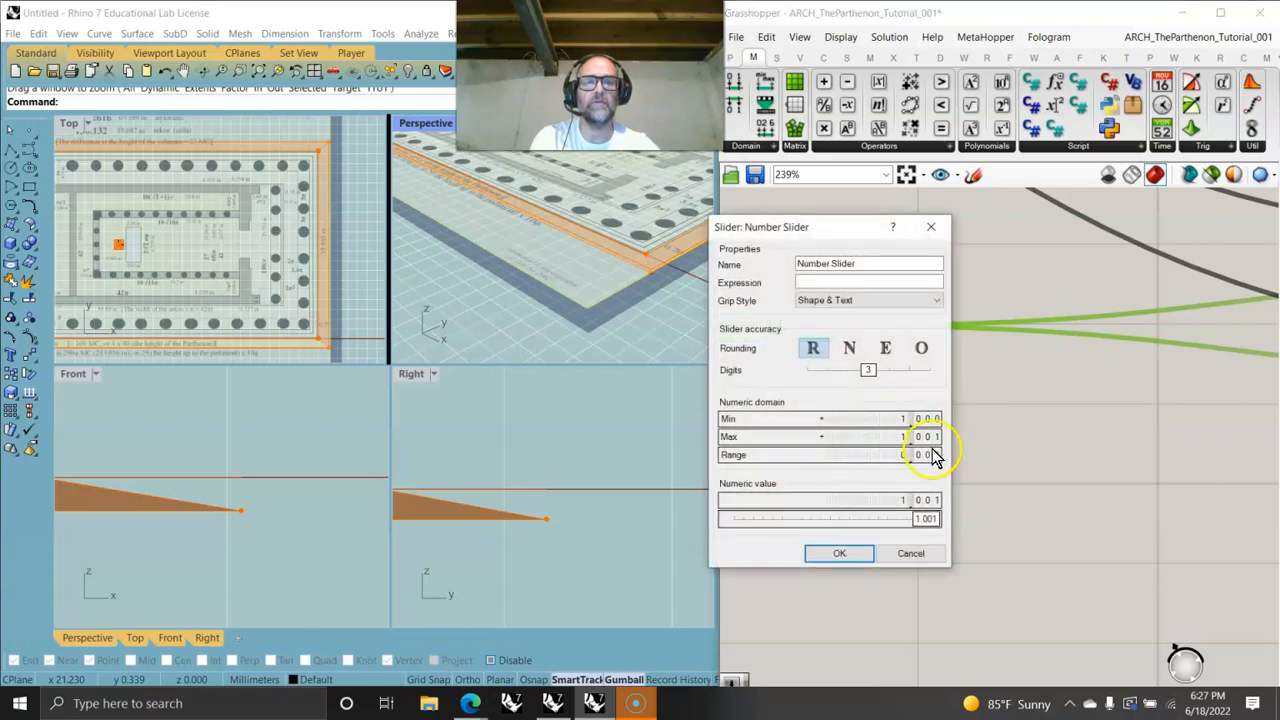
{"action": "left_click_drag", "start_coordinate": [928, 438], "coordinate": [938, 447]}
{"action": "left_click", "coordinate": [839, 553]}
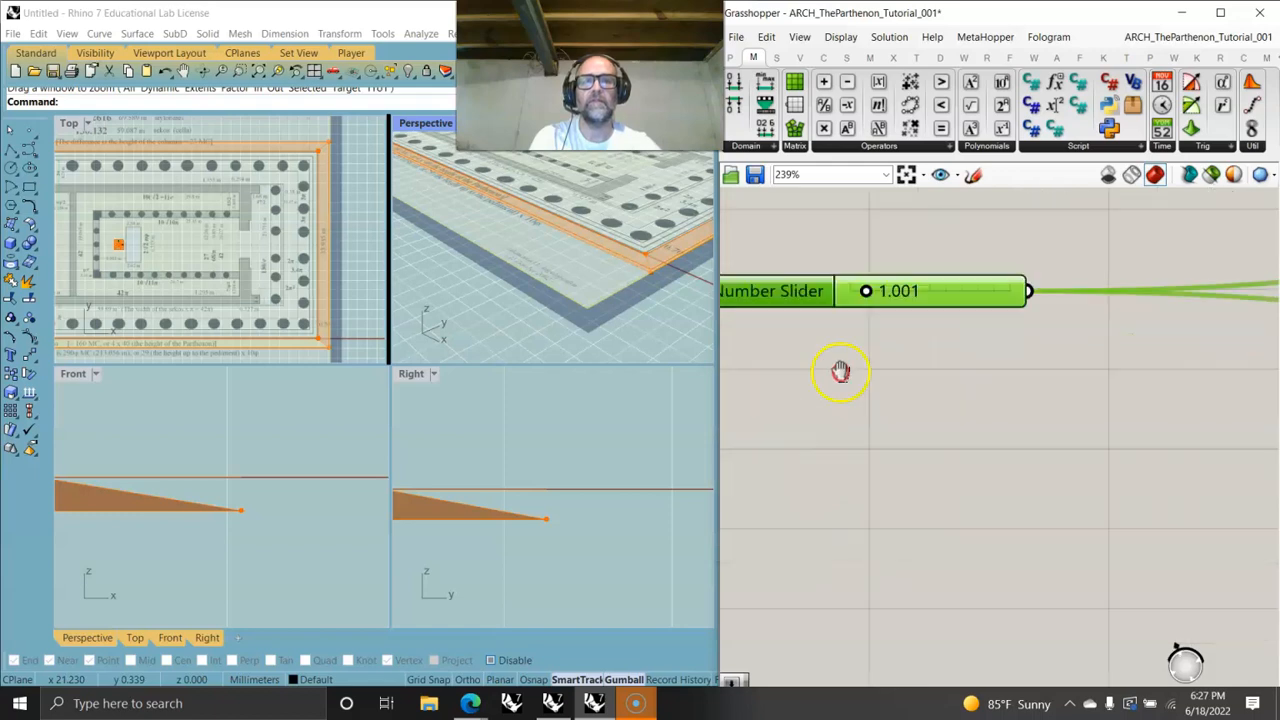
- Select the Scale NU component and examine its preview in the Front and Right viewports
{"action": "right_click_drag", "start_coordinate": [840, 372], "coordinate": [878, 369]}
{"action": "left_click_drag", "start_coordinate": [903, 290], "coordinate": [993, 292]}
{"action": "scroll", "coordinate": [1015, 351], "scroll_direction": "down", "scroll_amount": 5}
{"action": "right_click_drag", "start_coordinate": [1090, 363], "coordinate": [843, 331]}
{"action": "right_click_drag", "start_coordinate": [1243, 325], "coordinate": [803, 403]}
{"action": "right_click_drag", "start_coordinate": [1038, 372], "coordinate": [923, 377]}
{"action": "left_click", "coordinate": [895, 312]}
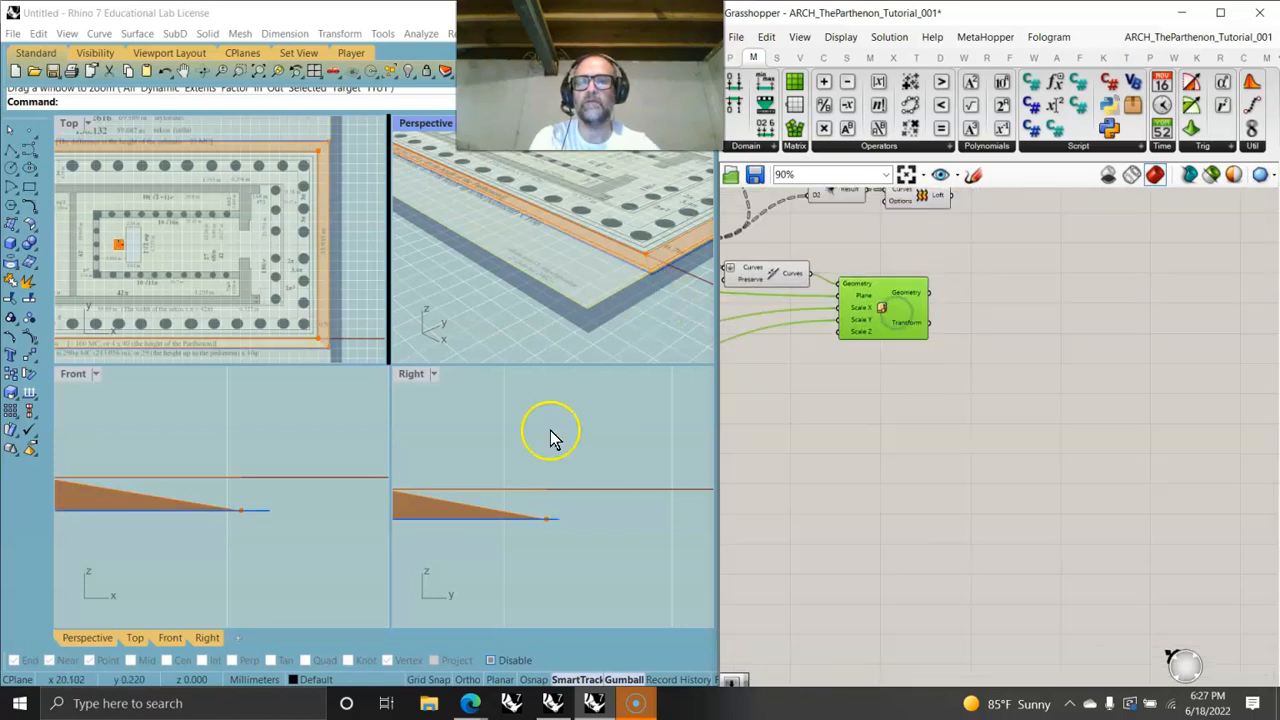
{"action": "mouse_move", "coordinate": [493, 542]}
{"action": "right_mouse_down"}
{"action": "mouse_move", "coordinate": [543, 521]}
{"action": "mouse_move", "coordinate": [534, 549]}
{"action": "mouse_move", "coordinate": [532, 534]}
{"action": "right_mouse_up"}
{"action": "scroll", "coordinate": [545, 482], "scroll_direction": "down", "scroll_amount": 4}
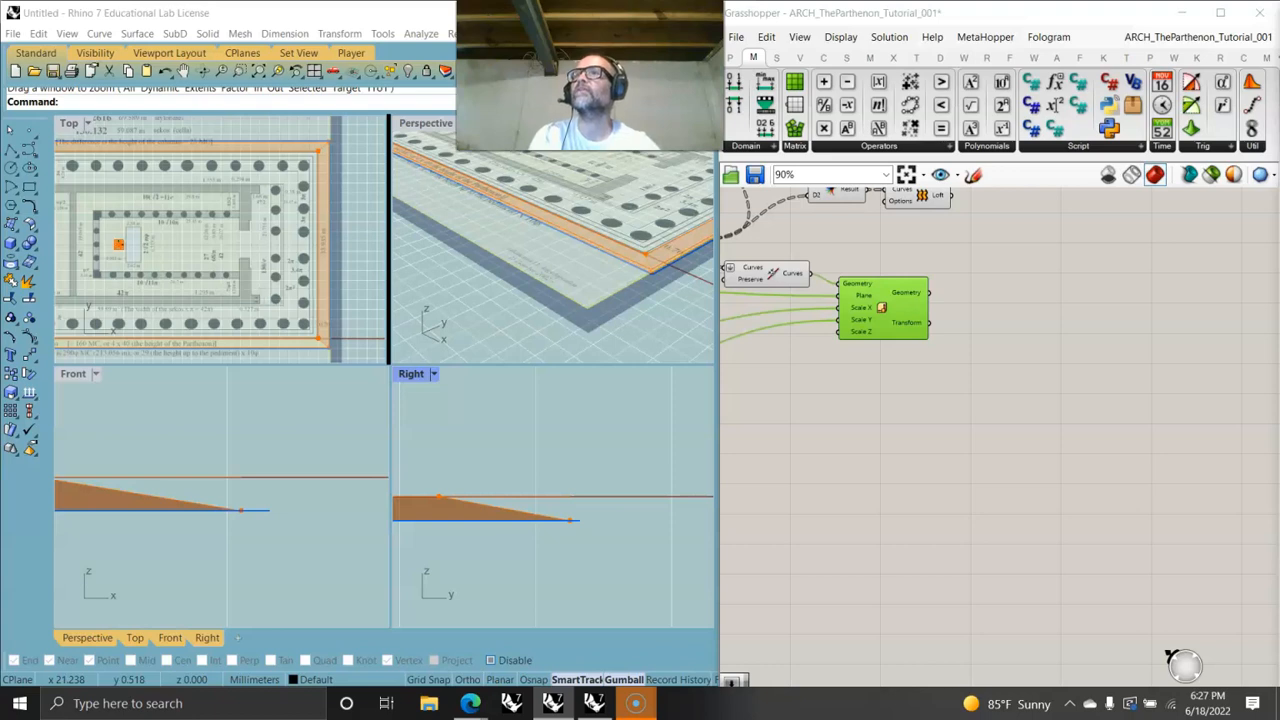
- Add a Move component and connect the Scale NU geometry output to its Geometry input
{"action": "left_click", "coordinate": [916, 57]}
{"action": "left_click_drag", "start_coordinate": [924, 107], "coordinate": [1006, 372]}
{"action": "left_click_drag", "start_coordinate": [929, 293], "coordinate": [988, 364]}
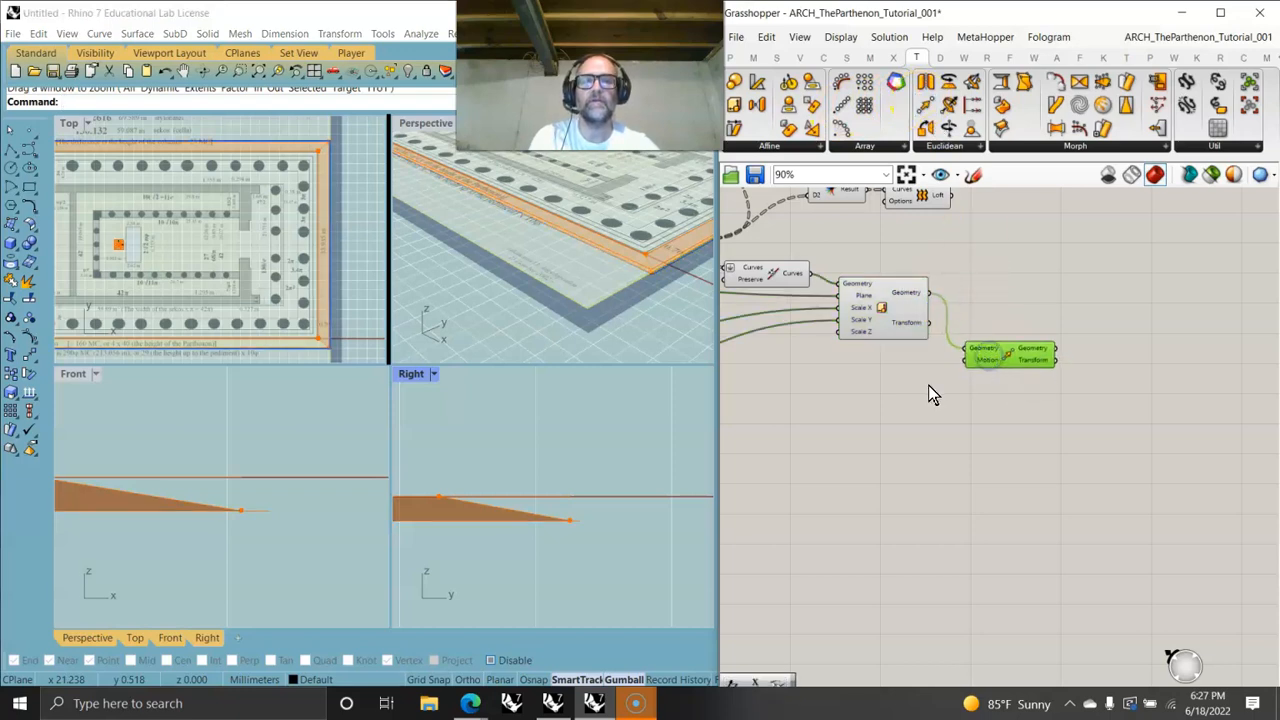
- Add a Negative component and wire its result into the Move component's Motion input
{"action": "double_click", "coordinate": [855, 396]}
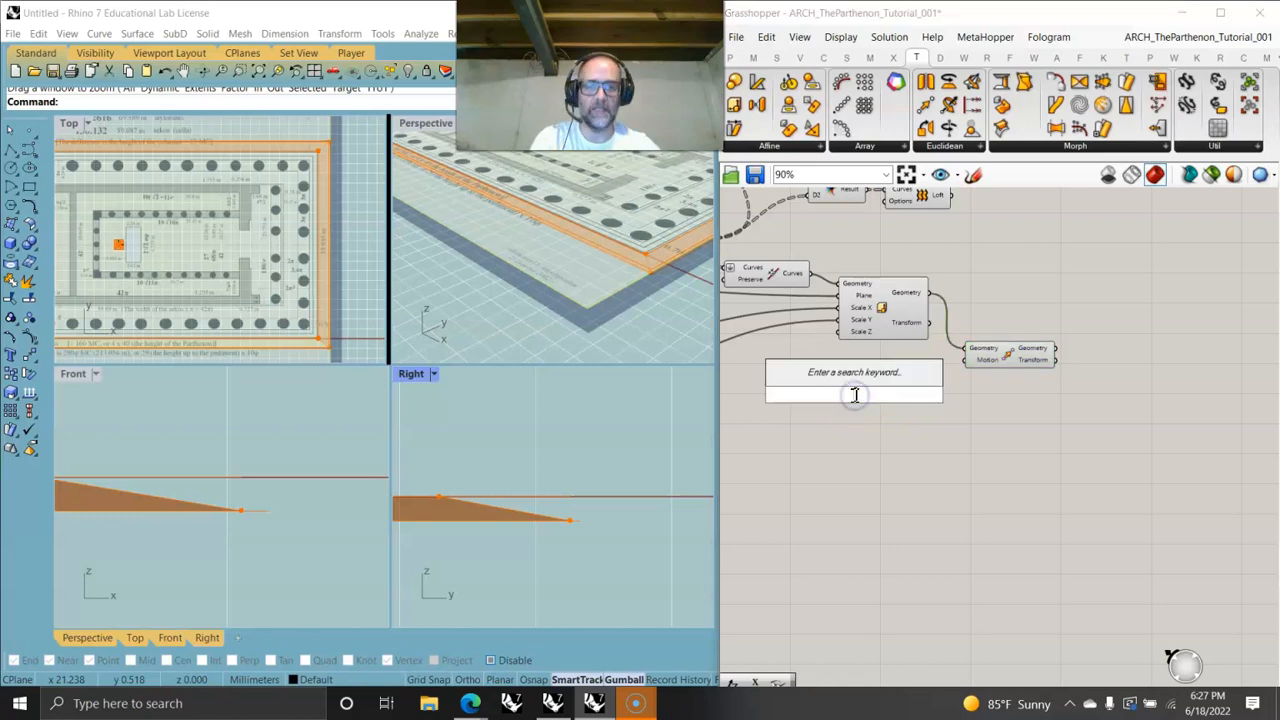
{"action": "type", "text": "neg"}
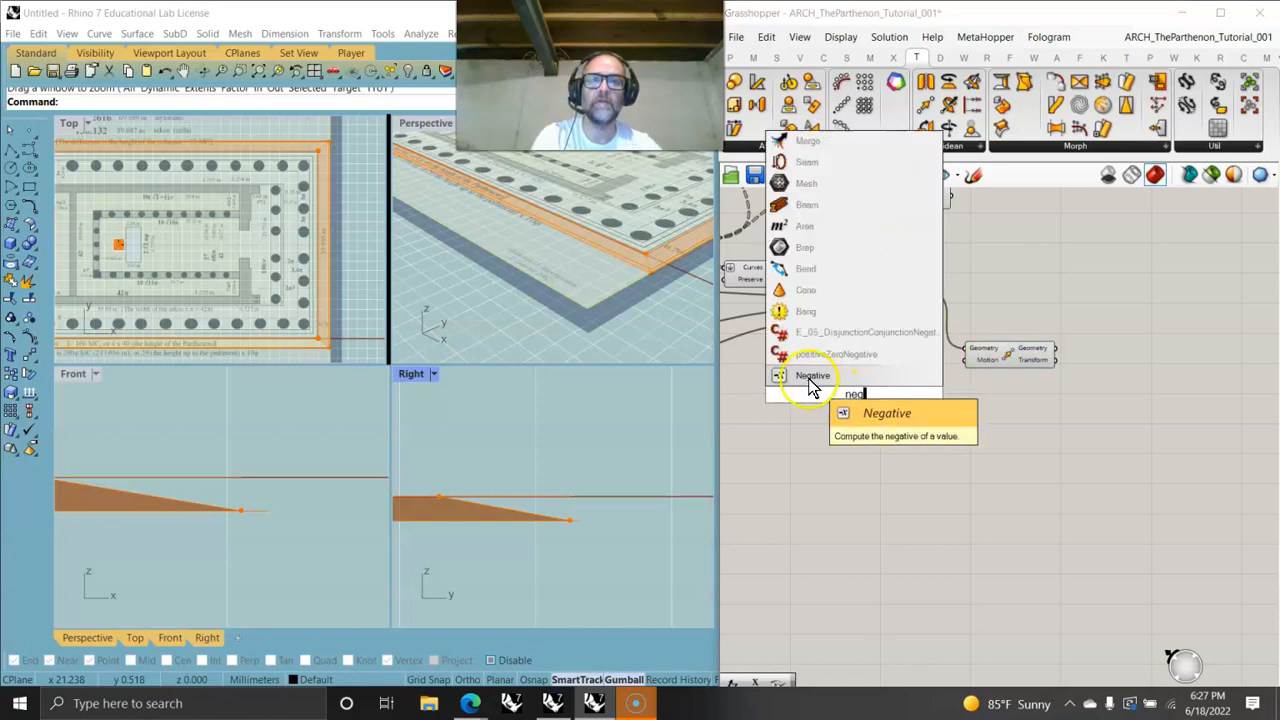
{"action": "left_click", "coordinate": [812, 385]}
{"action": "left_click_drag", "start_coordinate": [884, 395], "coordinate": [963, 361]}
{"action": "left_click_drag", "start_coordinate": [866, 401], "coordinate": [826, 390]}
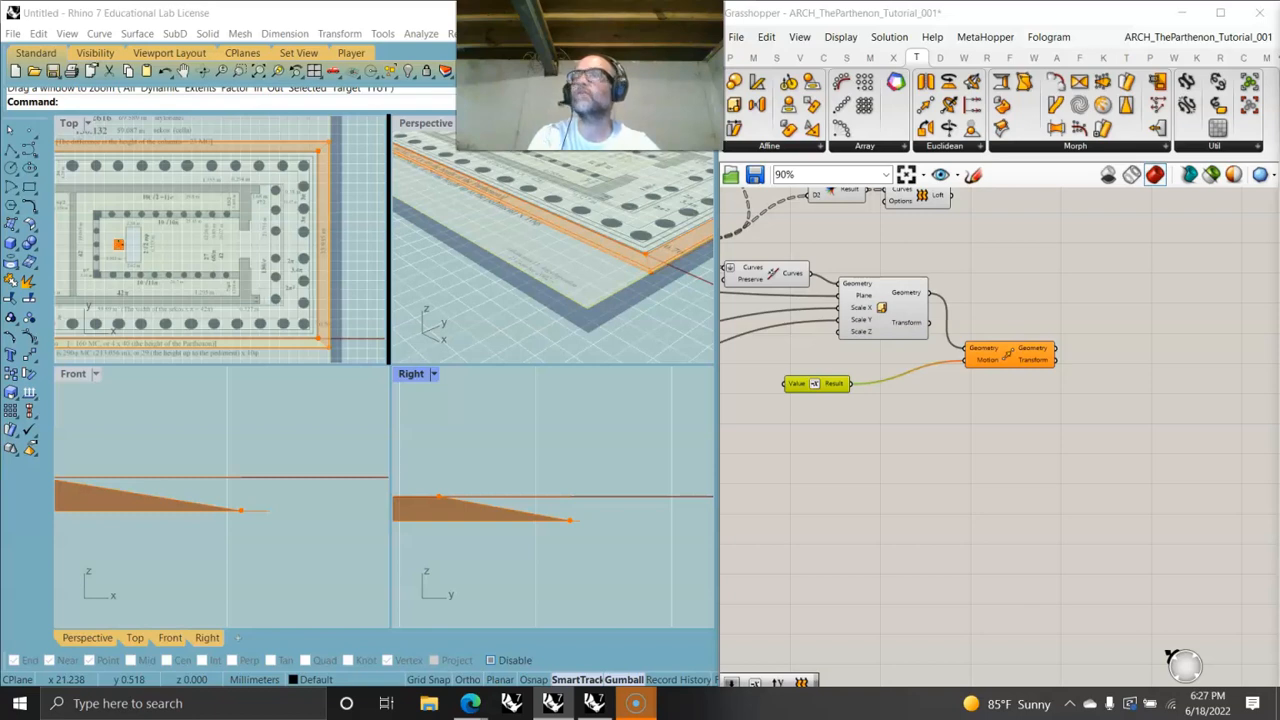
- Add a Unit Z component, feed the multiplication result into its Factor, and connect its vector into the Negative component
{"action": "right_click_drag", "start_coordinate": [849, 391], "coordinate": [1186, 343]}
{"action": "double_click", "coordinate": [1012, 337]}
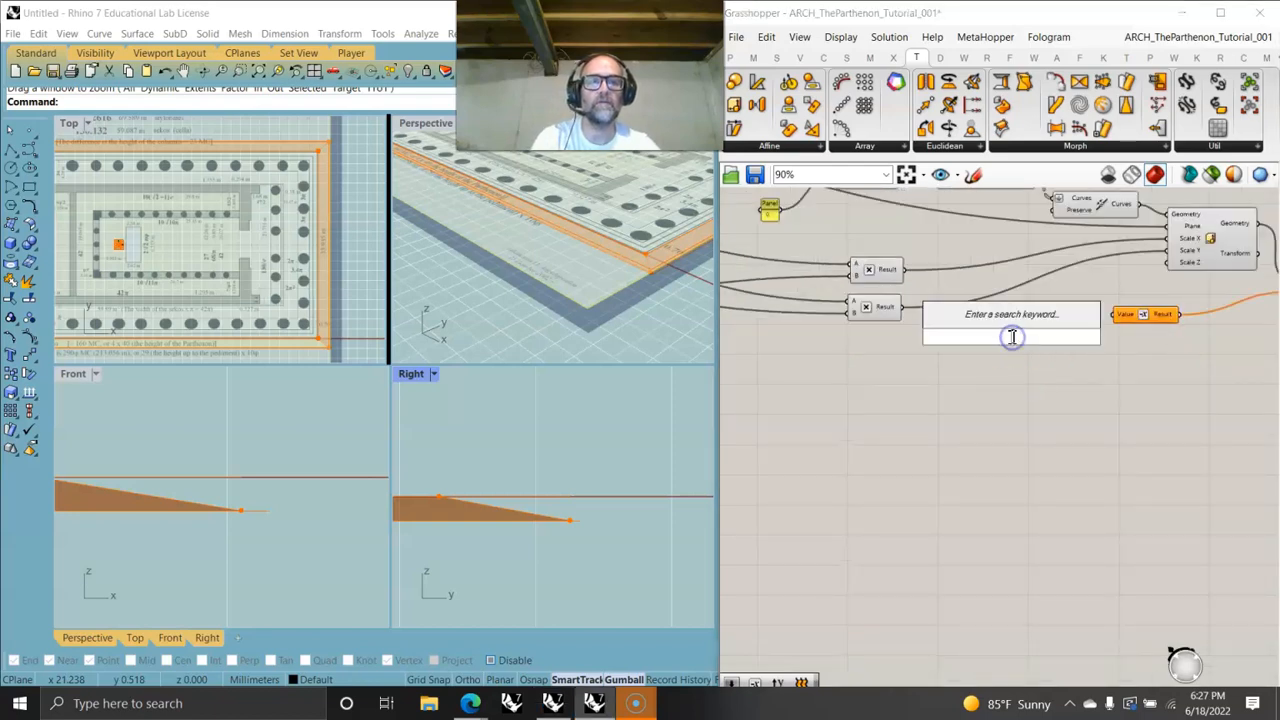
{"action": "type", "text": "z"}
{"action": "left_click", "coordinate": [971, 315]}
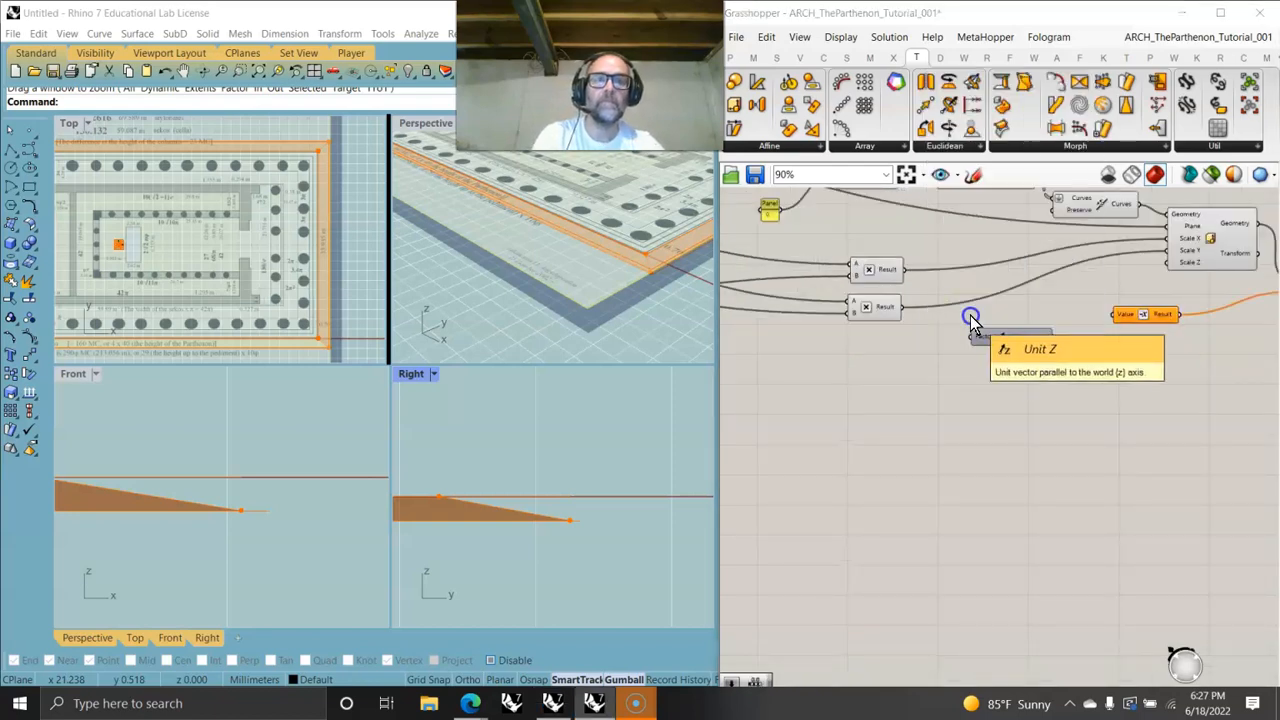
{"action": "left_click_drag", "start_coordinate": [1053, 338], "coordinate": [1110, 316]}
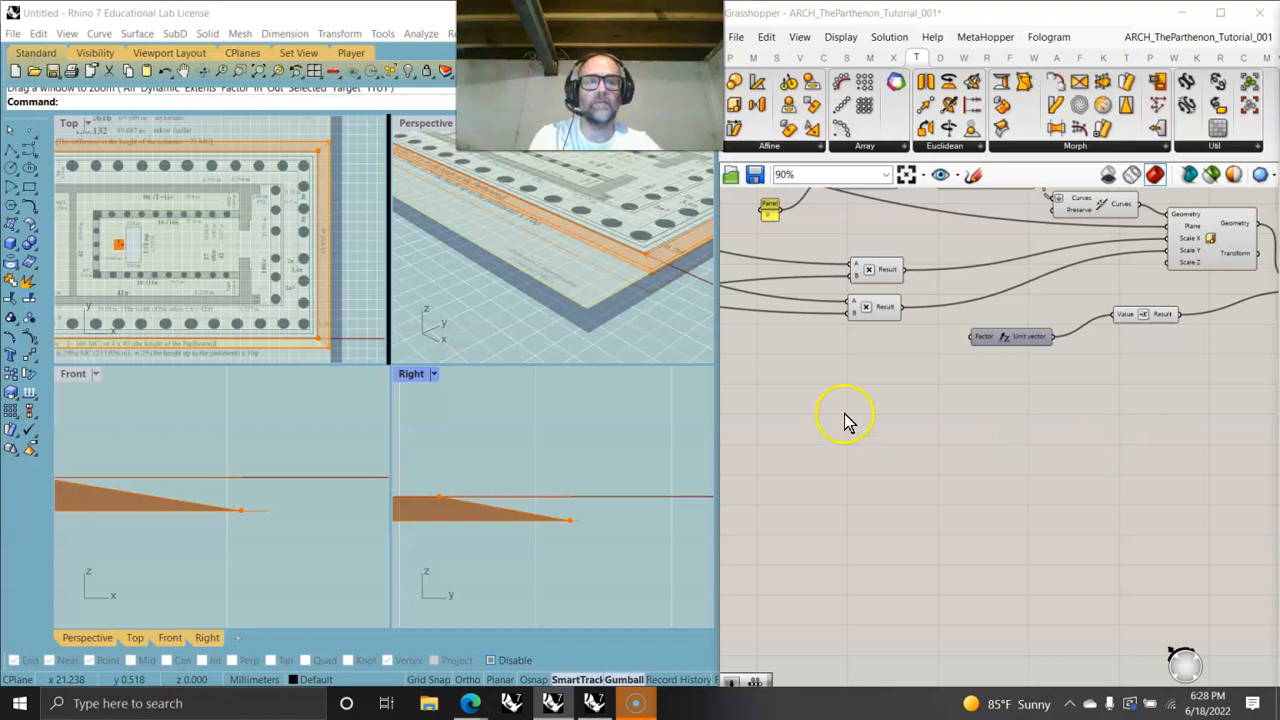
{"action": "left_click_drag", "start_coordinate": [925, 272], "coordinate": [972, 336]}
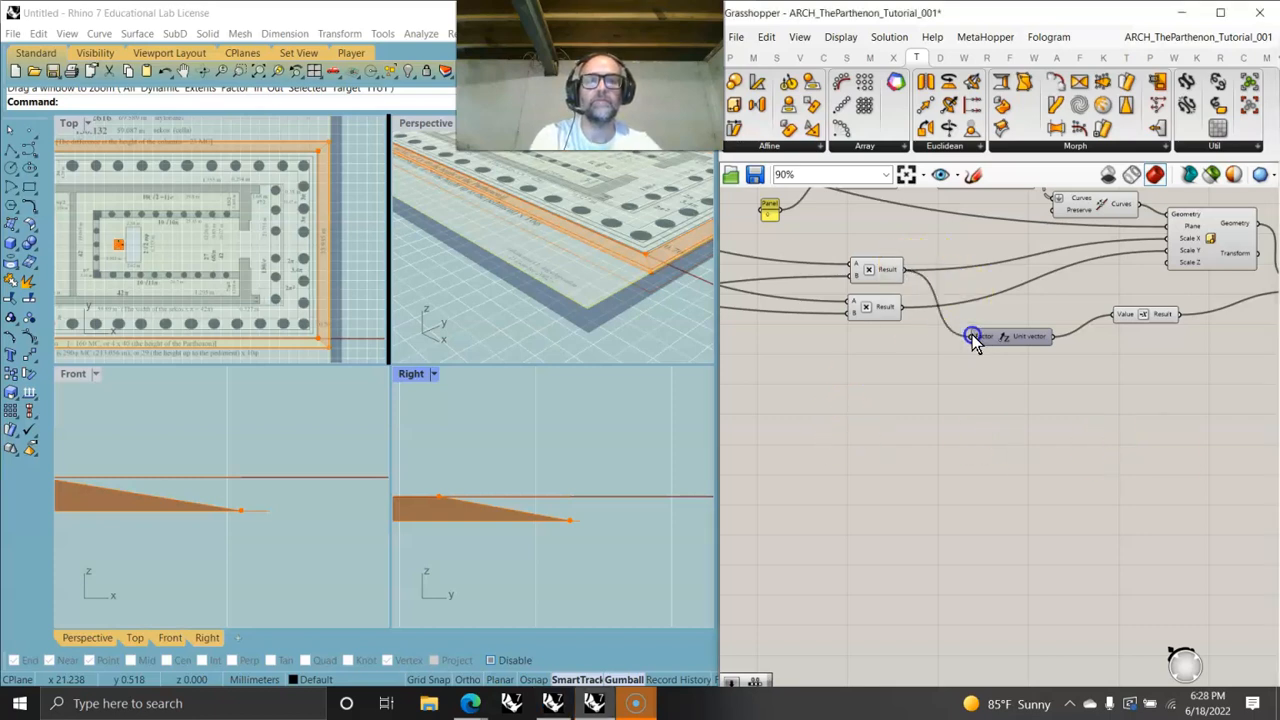
- Select the Move component and examine its preview in the Perspective viewport
{"action": "right_click_drag", "start_coordinate": [1125, 397], "coordinate": [743, 402]}
{"action": "right_click_drag", "start_coordinate": [1018, 384], "coordinate": [883, 369]}
{"action": "left_click", "coordinate": [853, 285]}
{"action": "right_click_drag", "start_coordinate": [629, 309], "coordinate": [594, 303]}
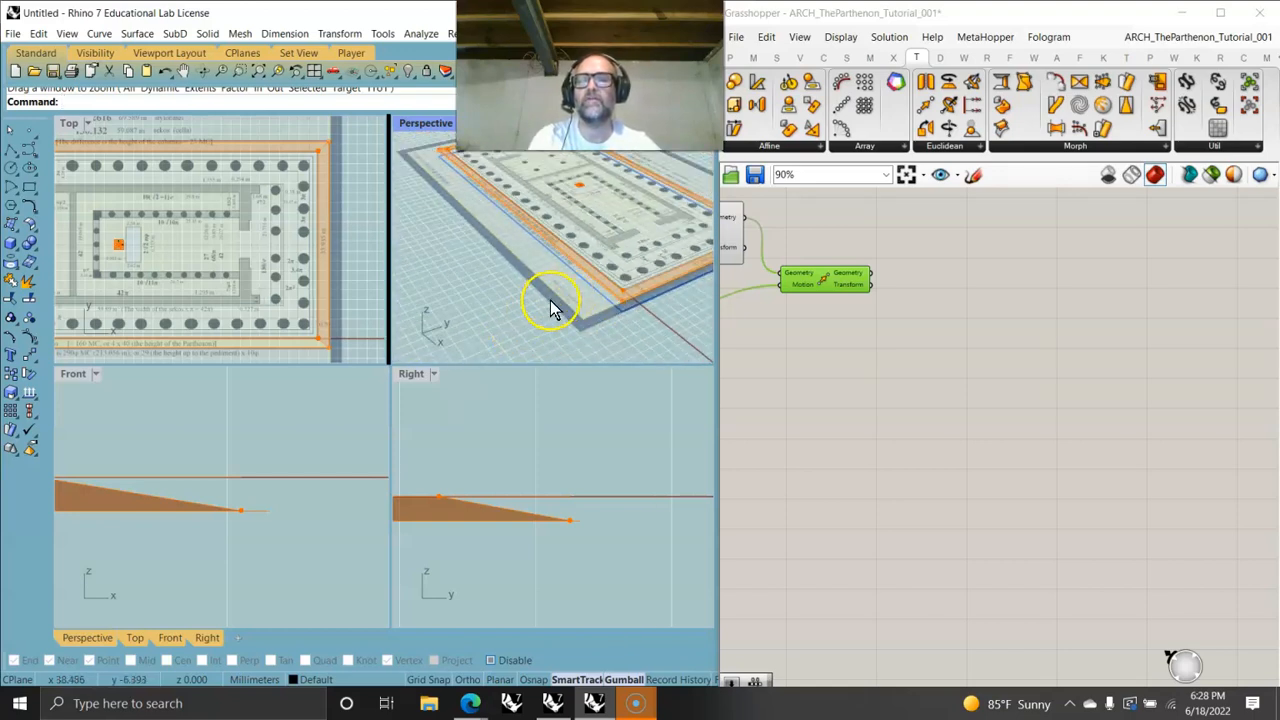
- Set the first number slider to 1.0588
{"action": "right_click_drag", "start_coordinate": [792, 379], "coordinate": [1031, 405]}
{"action": "right_click_drag", "start_coordinate": [840, 366], "coordinate": [1118, 380]}
{"action": "right_click_drag", "start_coordinate": [820, 321], "coordinate": [1051, 463]}
{"action": "right_click_drag", "start_coordinate": [866, 404], "coordinate": [1066, 441]}
{"action": "right_click_drag", "start_coordinate": [760, 424], "coordinate": [1007, 436]}
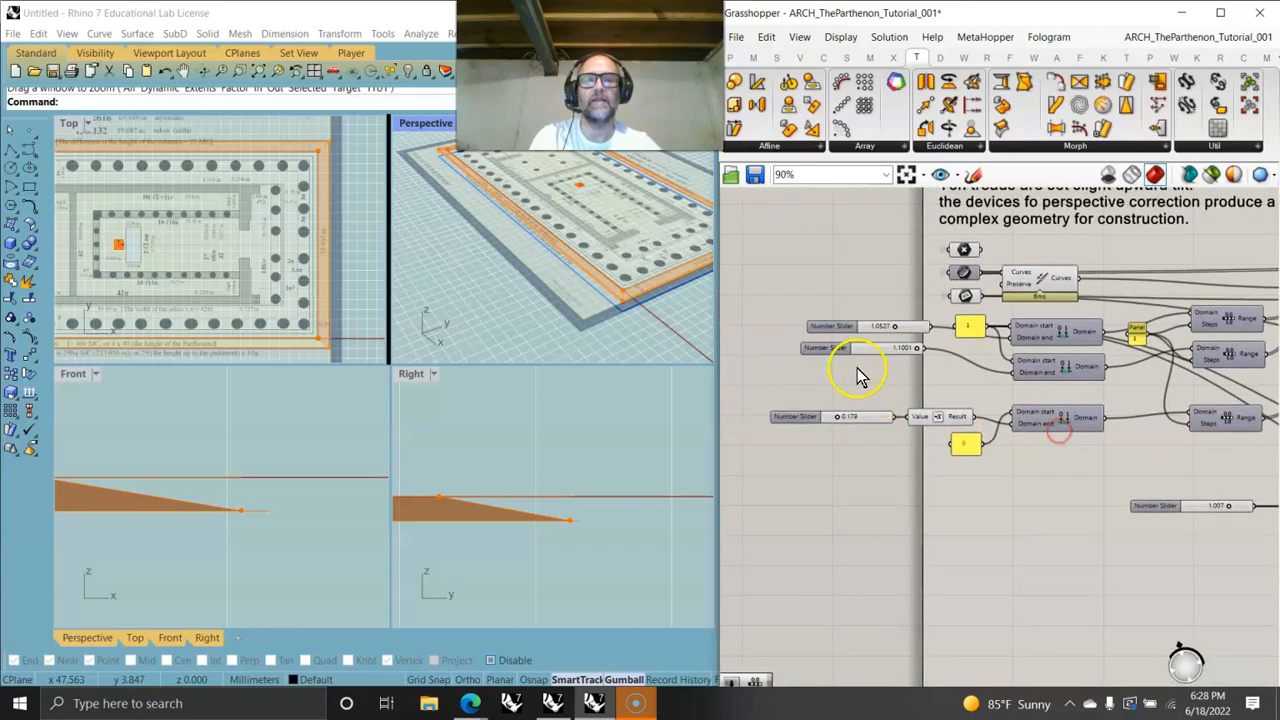
{"action": "scroll", "coordinate": [893, 335], "scroll_direction": "up", "scroll_amount": 3}
{"action": "mouse_move", "coordinate": [899, 325]}
{"action": "left_mouse_down"}
{"action": "mouse_move", "coordinate": [884, 325]}
{"action": "mouse_move", "coordinate": [921, 329]}
{"action": "mouse_move", "coordinate": [906, 331]}
{"action": "left_mouse_up"}
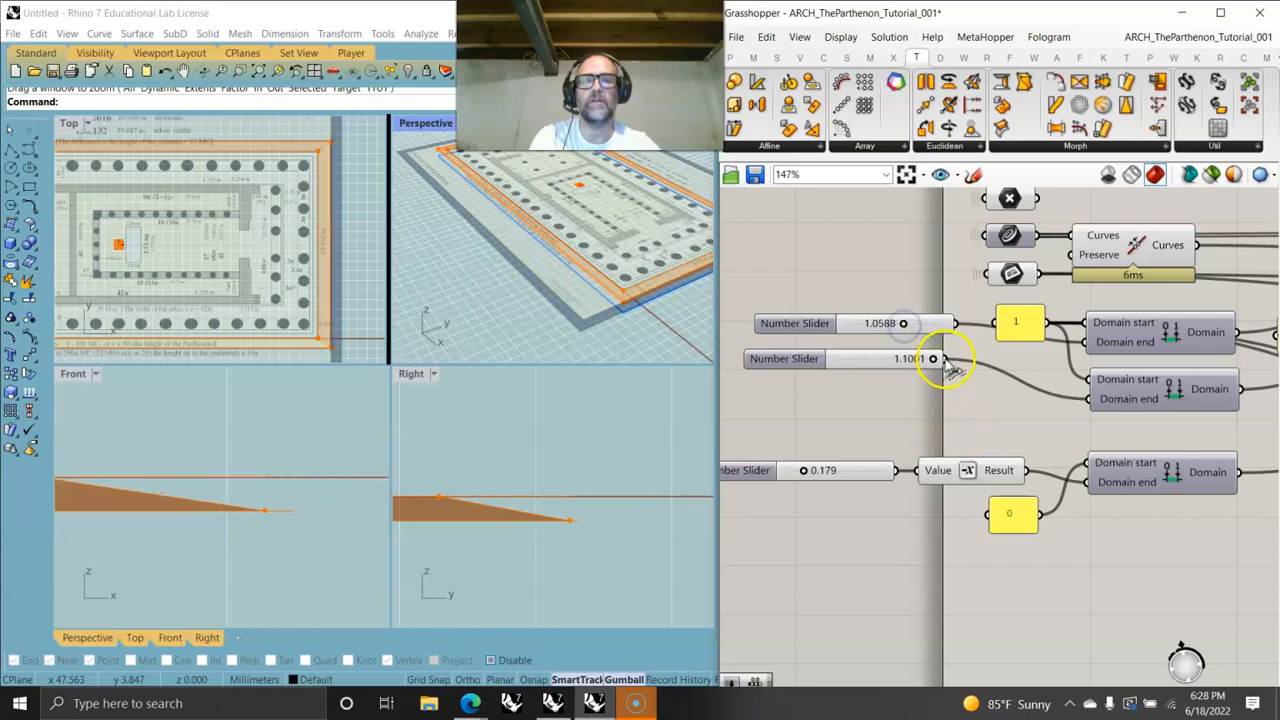
- Try raising the second slider's range and setting it to 1.1837, inspect the stylobate corner in Perspective, and undo both changes
{"action": "mouse_move", "coordinate": [935, 360]}
{"action": "left_mouse_down"}
{"action": "mouse_move", "coordinate": [906, 360]}
{"action": "mouse_move", "coordinate": [933, 359]}
{"action": "left_mouse_up"}
{"action": "right_click", "coordinate": [838, 358]}
{"action": "left_click", "coordinate": [880, 422]}
{"action": "right_click", "coordinate": [869, 358]}
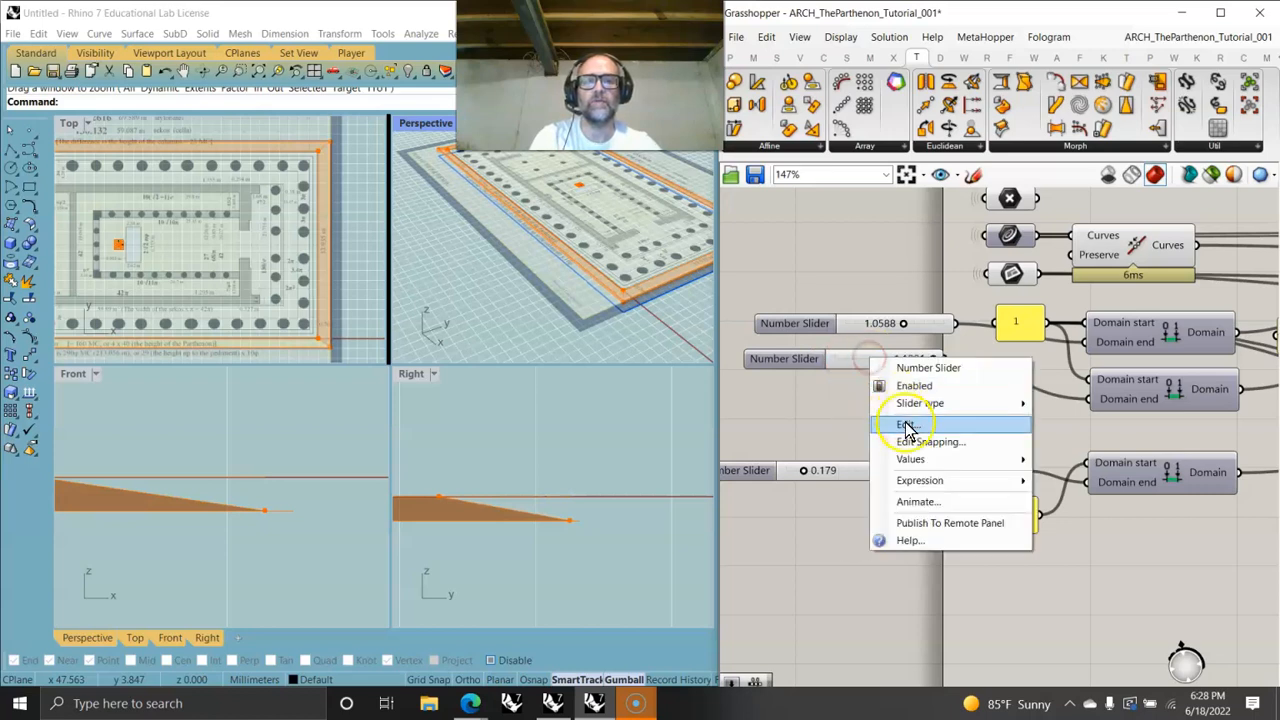
{"action": "left_click", "coordinate": [906, 424]}
{"action": "left_click_drag", "start_coordinate": [968, 476], "coordinate": [965, 390]}
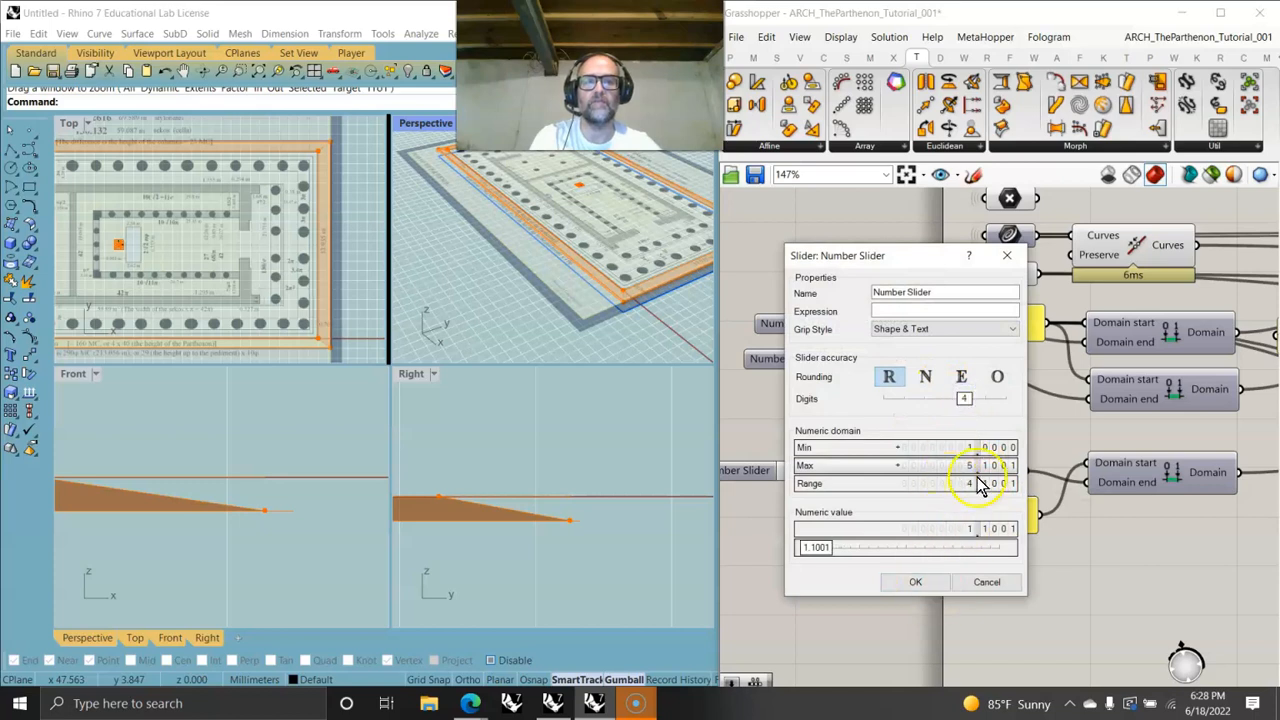
{"action": "left_click", "coordinate": [932, 584]}
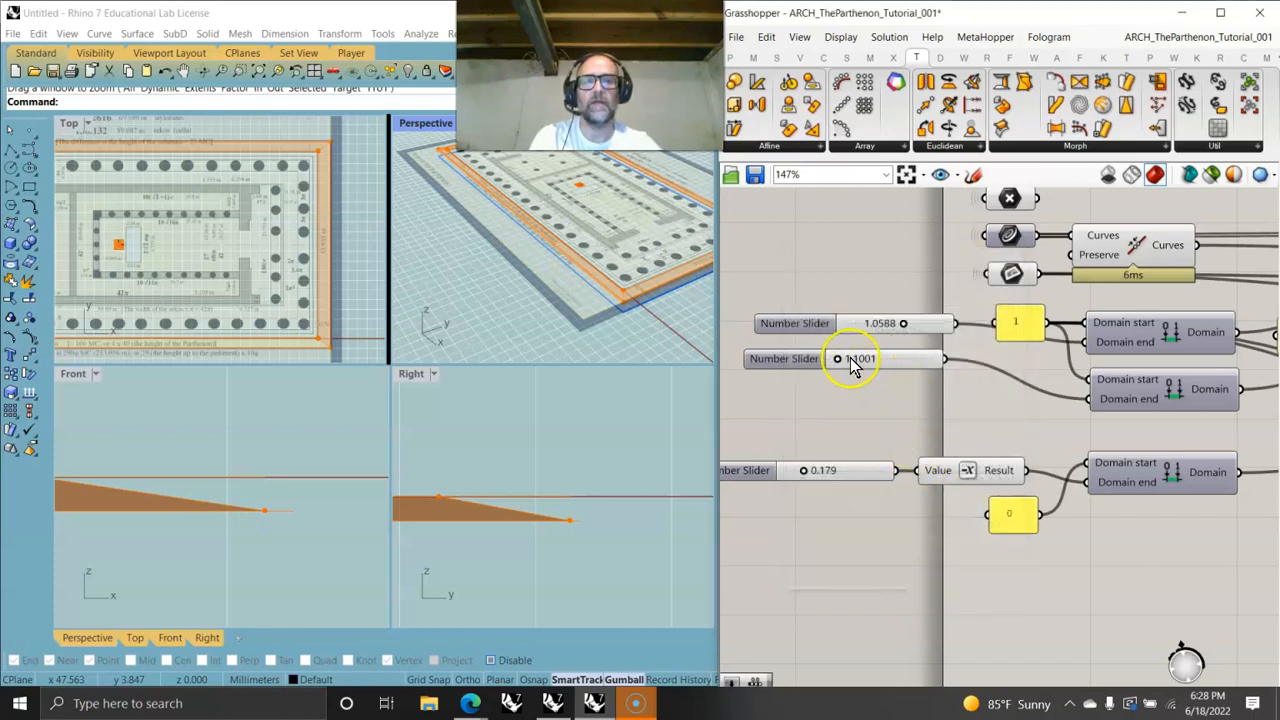
{"action": "left_click_drag", "start_coordinate": [843, 364], "coordinate": [846, 365]}
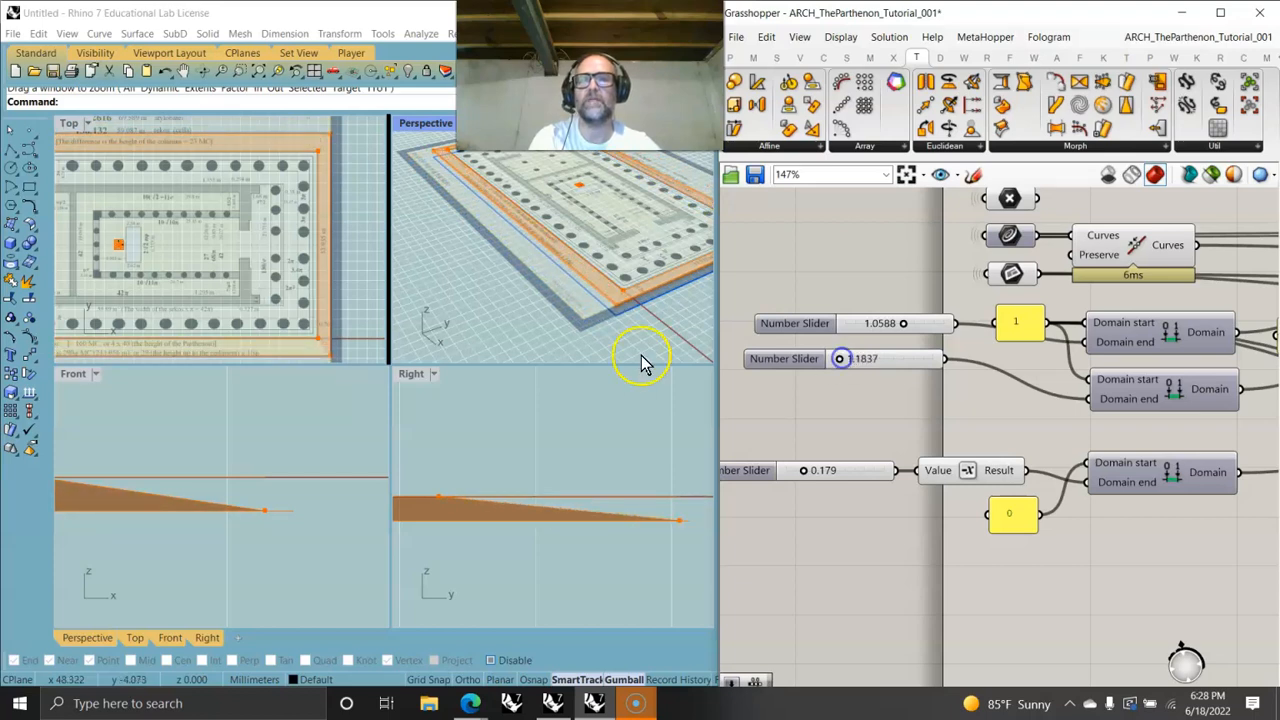
{"action": "scroll", "coordinate": [625, 310], "scroll_direction": "up", "scroll_amount": 4}
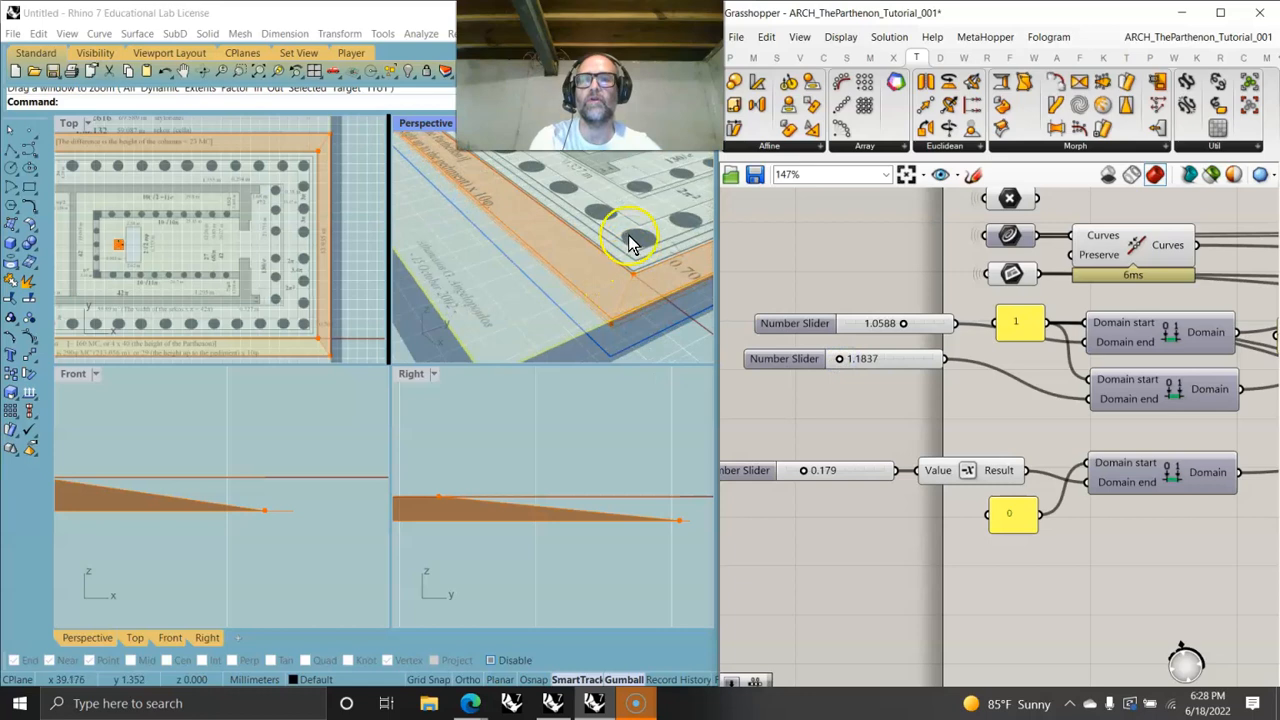
{"action": "scroll", "coordinate": [630, 250], "scroll_direction": "up", "scroll_amount": 3}
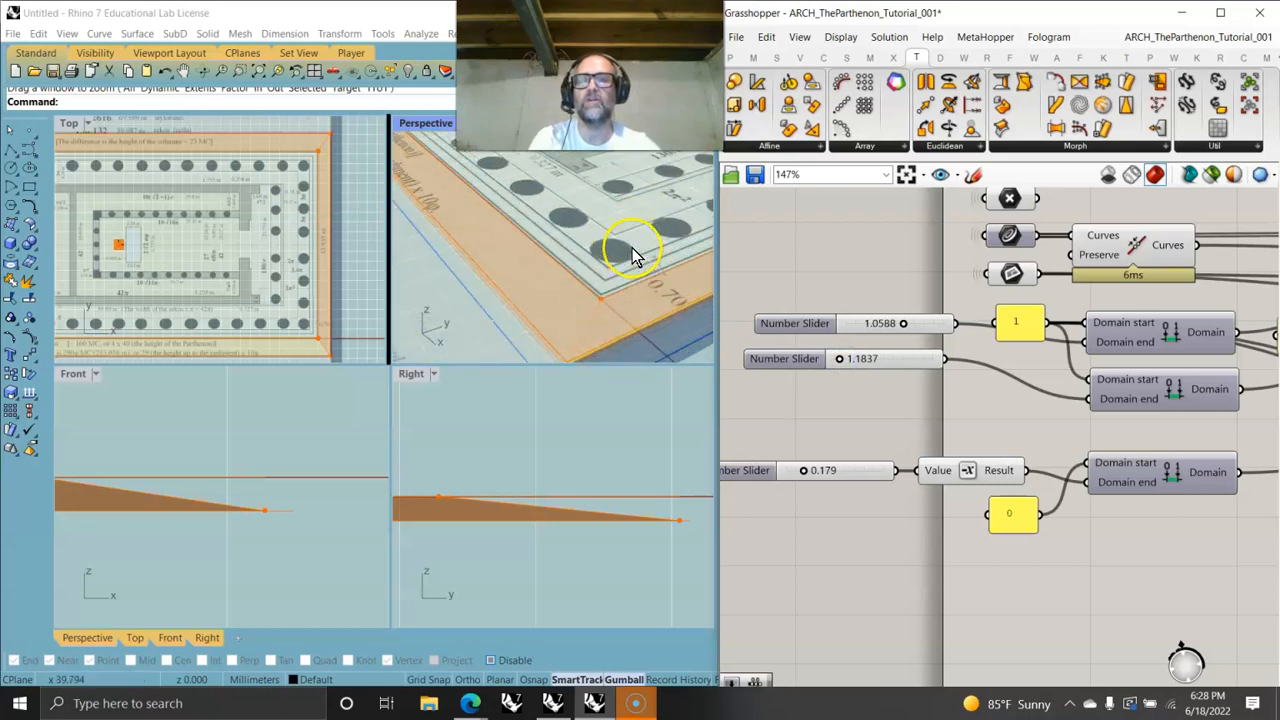
{"action": "scroll", "coordinate": [591, 305], "scroll_direction": "down", "scroll_amount": 2}
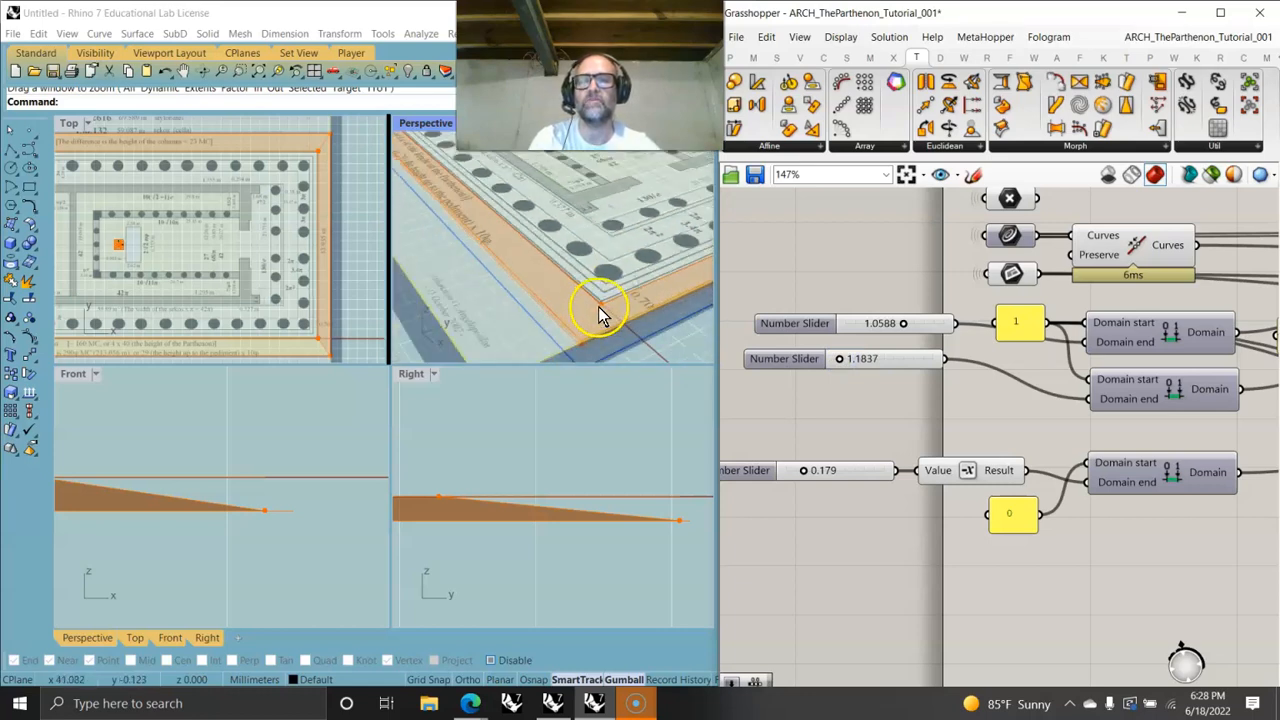
{"action": "scroll", "coordinate": [598, 306], "scroll_direction": "down", "scroll_amount": 2}
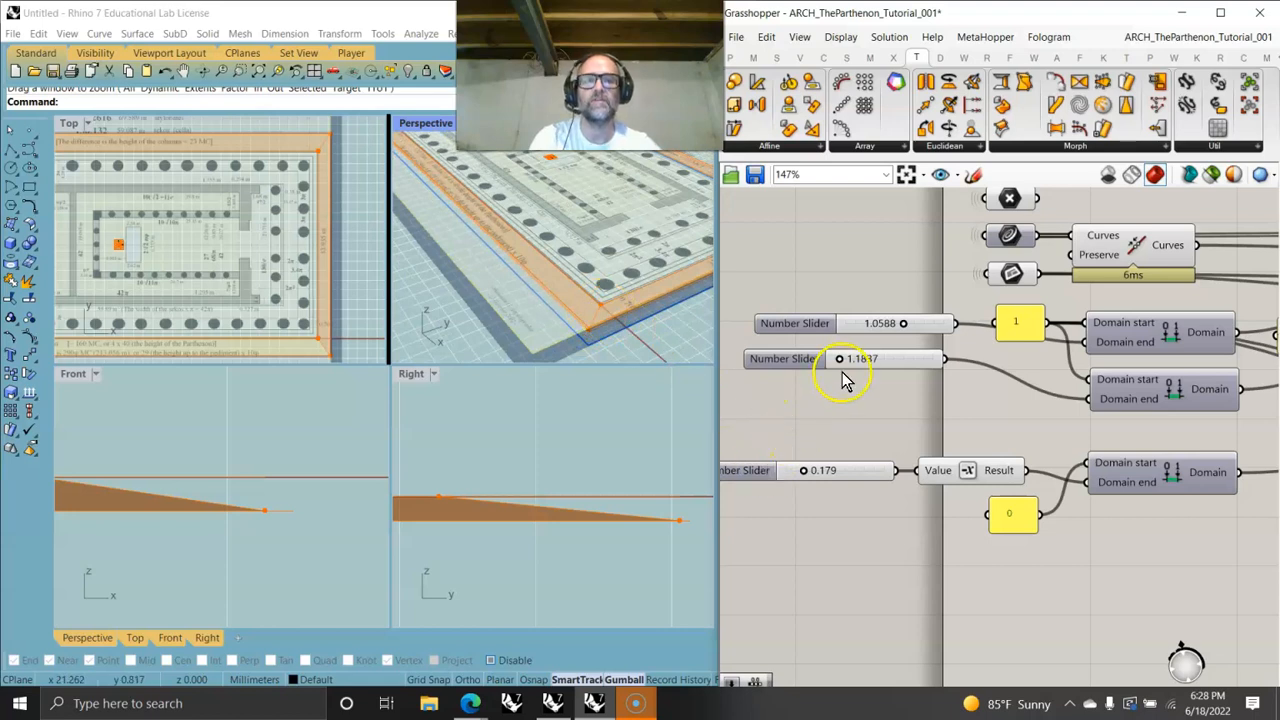
{"action": "key", "text": "ctrl+z"}
{"action": "key", "text": "ctrl+z"}
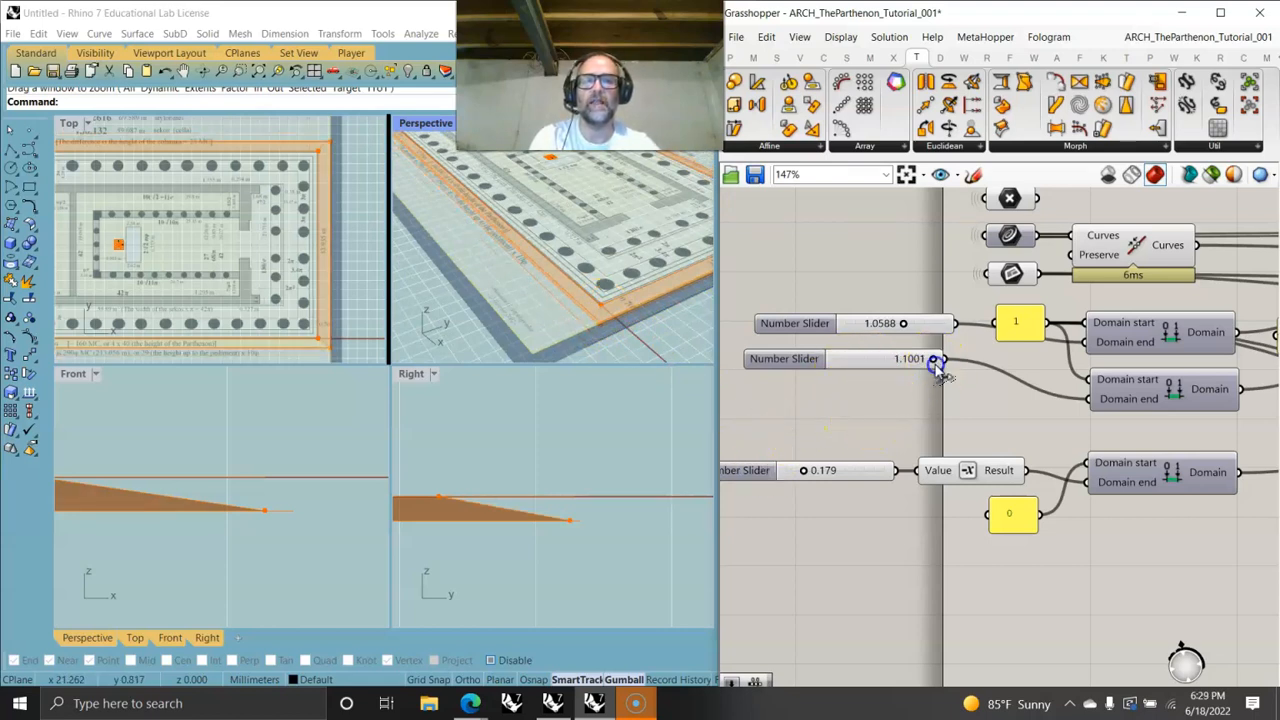
- Examine the moved outline in the Perspective viewport and return to the Move component on the canvas
{"action": "mouse_move", "coordinate": [933, 360]}
{"action": "left_mouse_down"}
{"action": "mouse_move", "coordinate": [908, 357]}
{"action": "mouse_move", "coordinate": [920, 357]}
{"action": "left_mouse_up"}
{"action": "scroll", "coordinate": [603, 295], "scroll_direction": "up", "scroll_amount": 3}
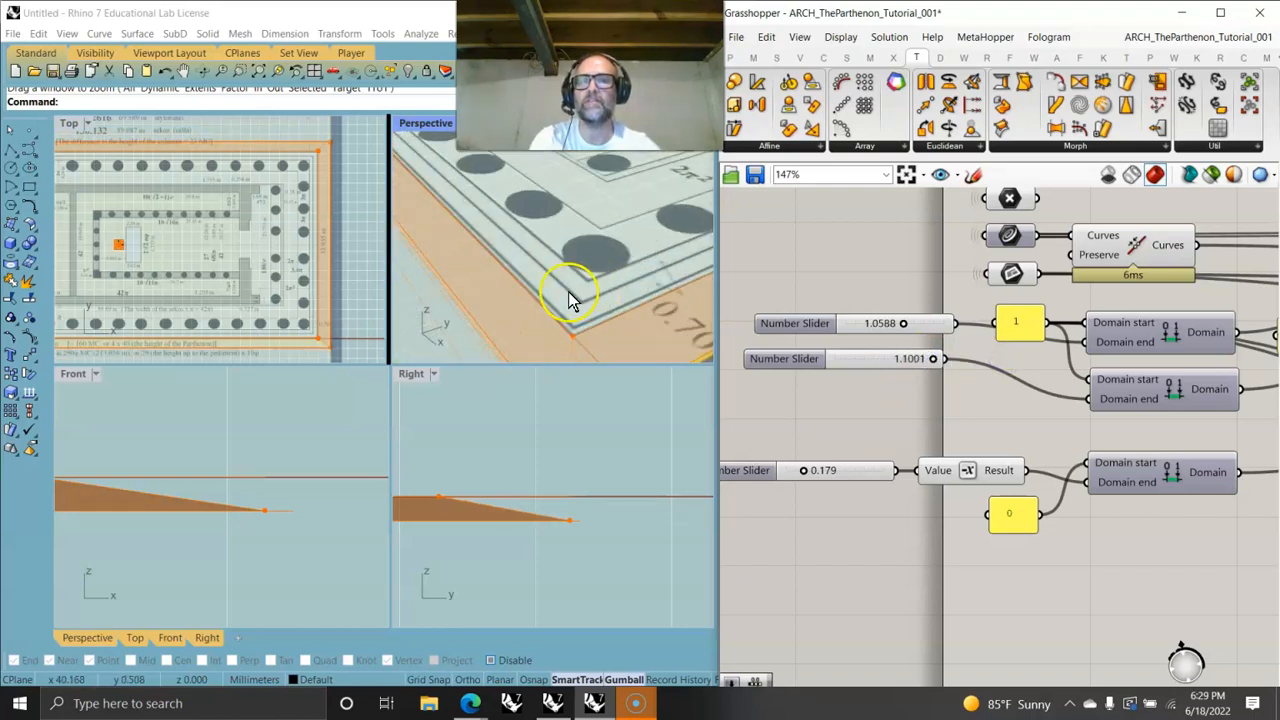
{"action": "scroll", "coordinate": [551, 294], "scroll_direction": "down", "scroll_amount": 3}
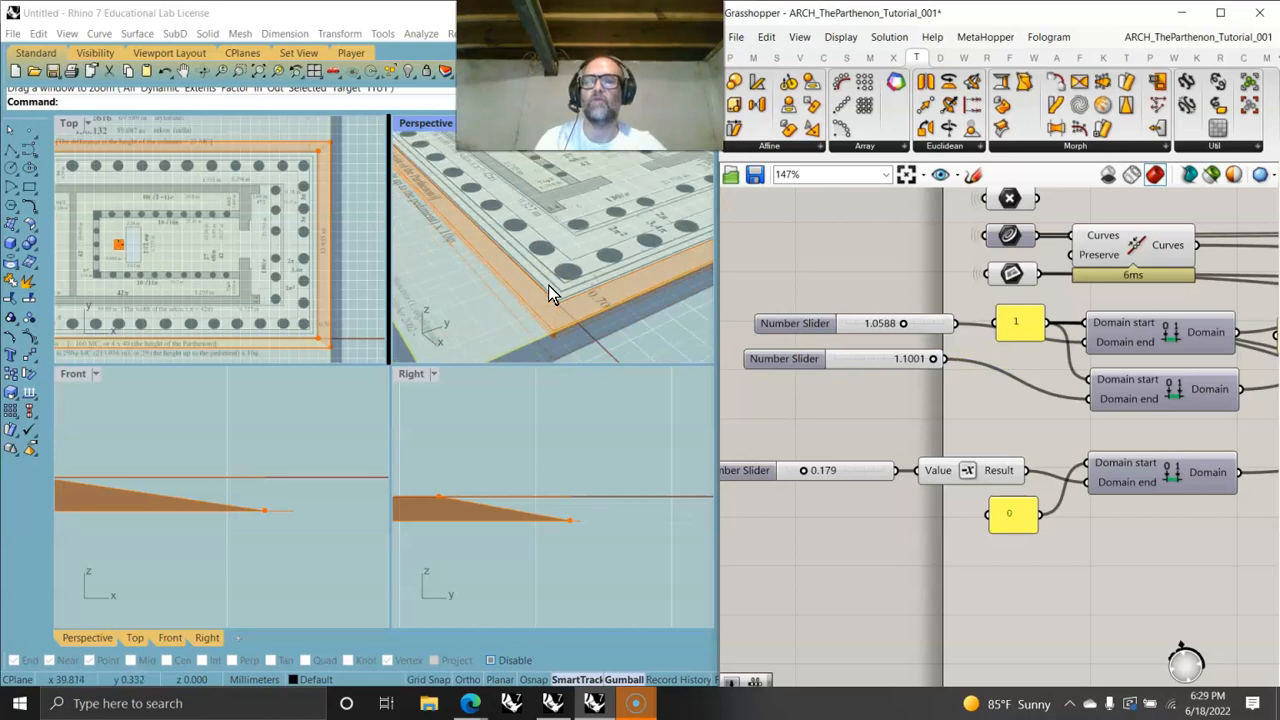
{"action": "scroll", "coordinate": [569, 287], "scroll_direction": "down", "scroll_amount": 3}
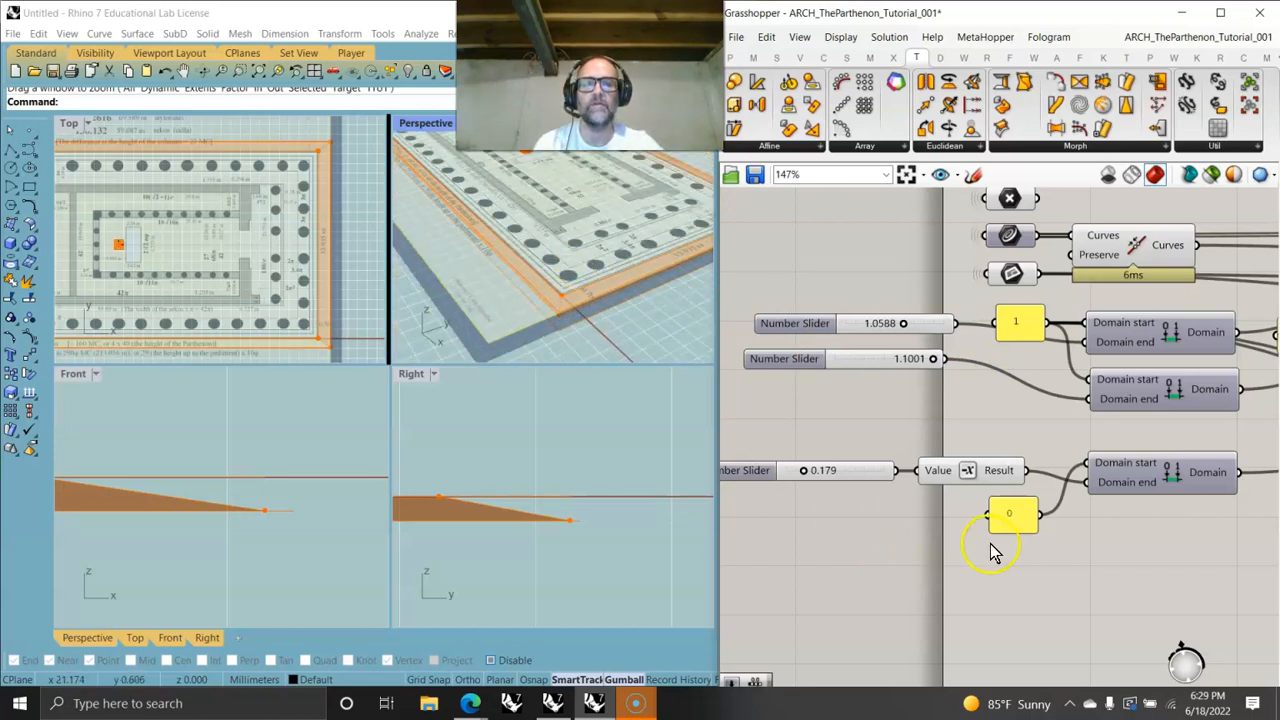
{"action": "right_click_drag", "start_coordinate": [1188, 525], "coordinate": [857, 434]}
{"action": "scroll", "coordinate": [868, 430], "scroll_direction": "down", "scroll_amount": 3}
{"action": "right_click_drag", "start_coordinate": [1012, 504], "coordinate": [886, 474]}
{"action": "right_click_drag", "start_coordinate": [1108, 462], "coordinate": [945, 449]}
{"action": "right_click_drag", "start_coordinate": [1147, 454], "coordinate": [943, 434]}
{"action": "right_click_drag", "start_coordinate": [1171, 413], "coordinate": [992, 424]}
{"action": "left_click", "coordinate": [1016, 415]}
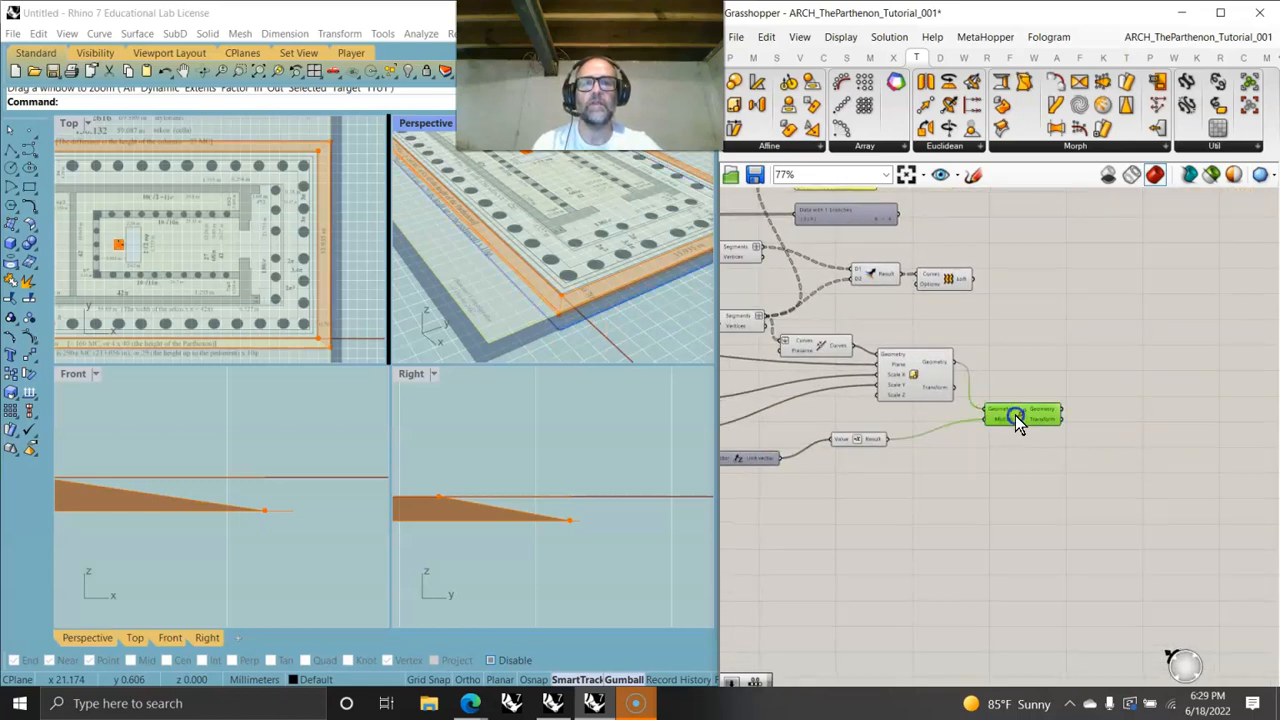
{"action": "scroll", "coordinate": [541, 360], "scroll_direction": "up", "scroll_amount": 2}
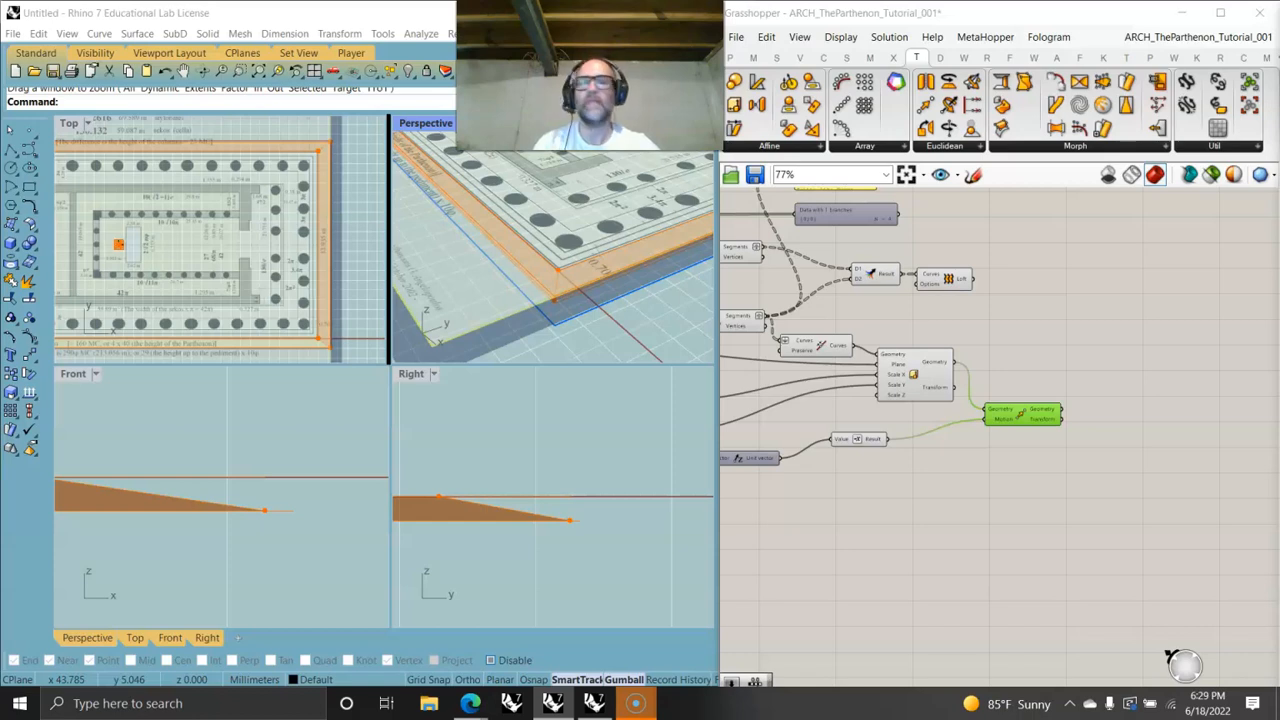
{"action": "left_click_drag", "start_coordinate": [1021, 418], "coordinate": [1012, 420]}
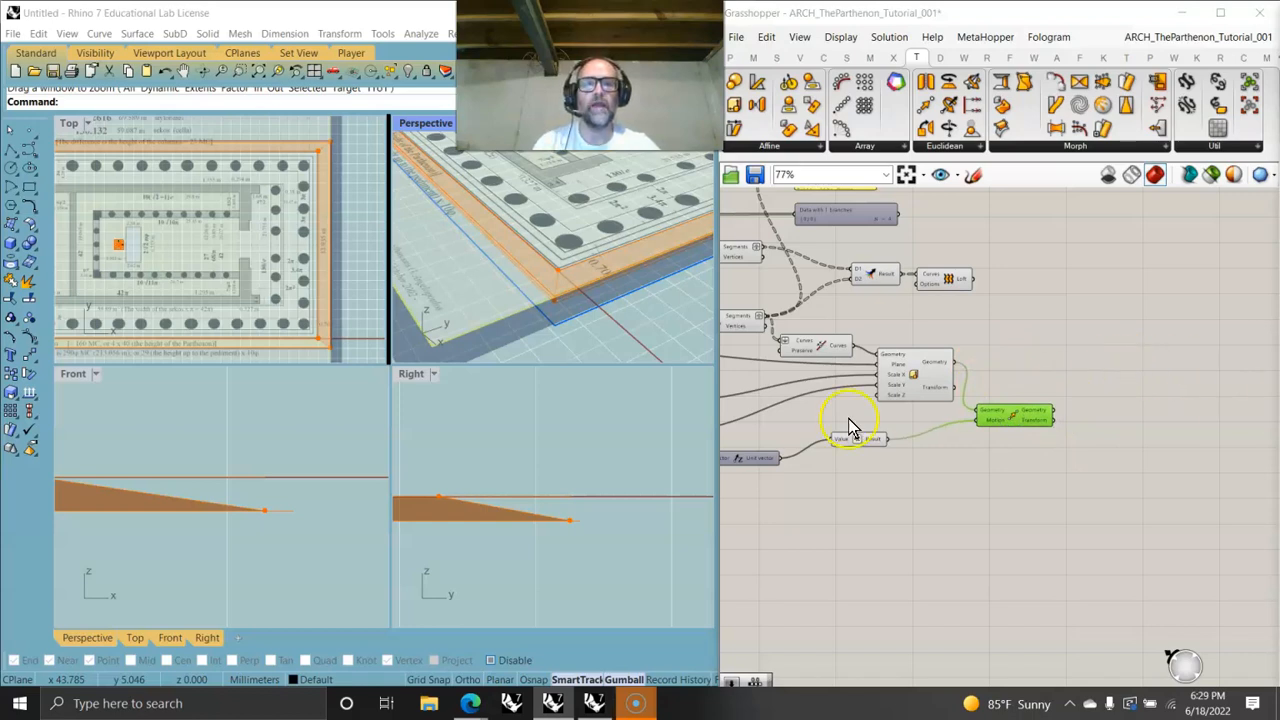
{"action": "right_click_drag", "start_coordinate": [848, 427], "coordinate": [887, 491]}
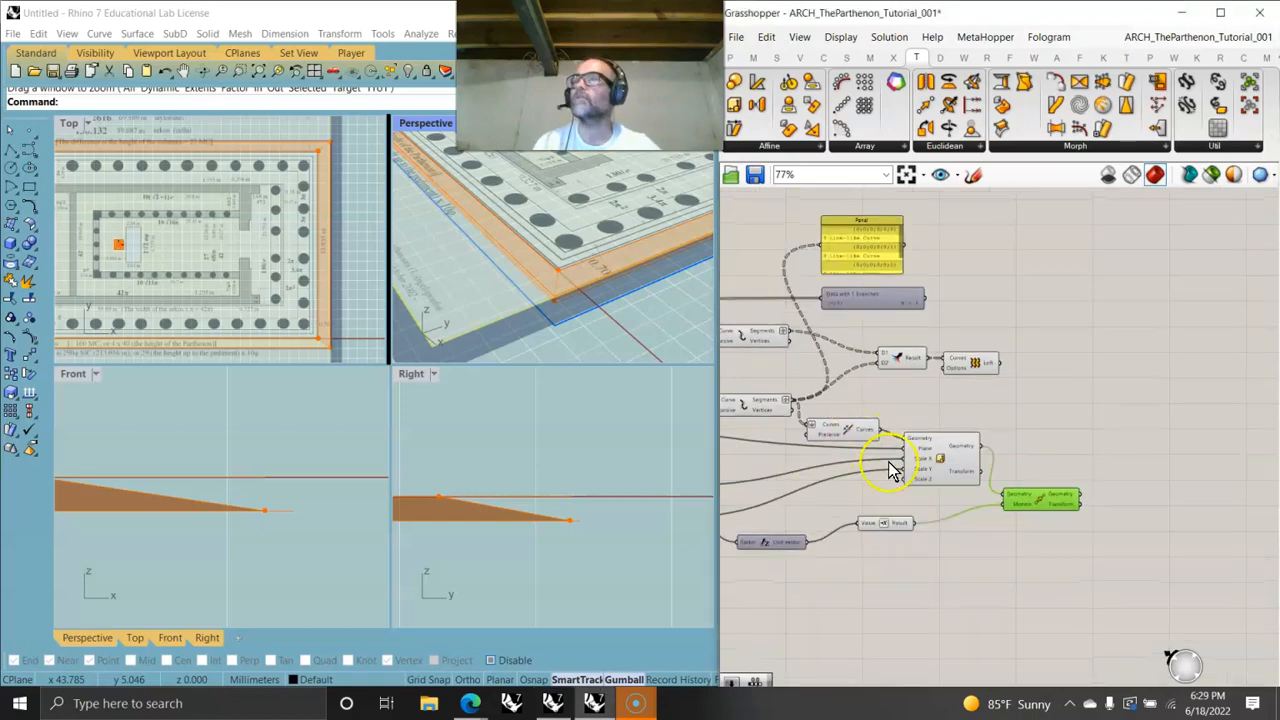
{"action": "left_click_drag", "start_coordinate": [935, 460], "coordinate": [935, 477]}
{"action": "left_click_drag", "start_coordinate": [1049, 506], "coordinate": [1050, 515]}
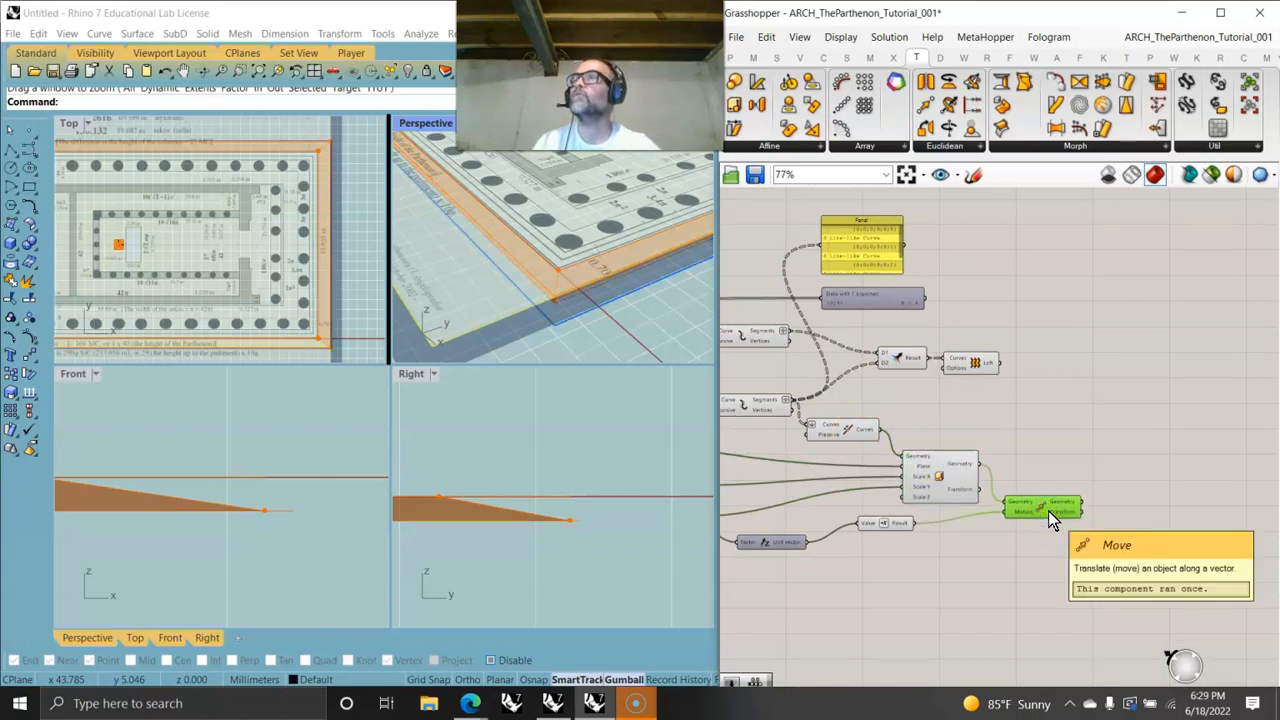
- Add an Explode component and connect the Move component's geometry output to its Curve input
{"action": "double_click", "coordinate": [1157, 505]}
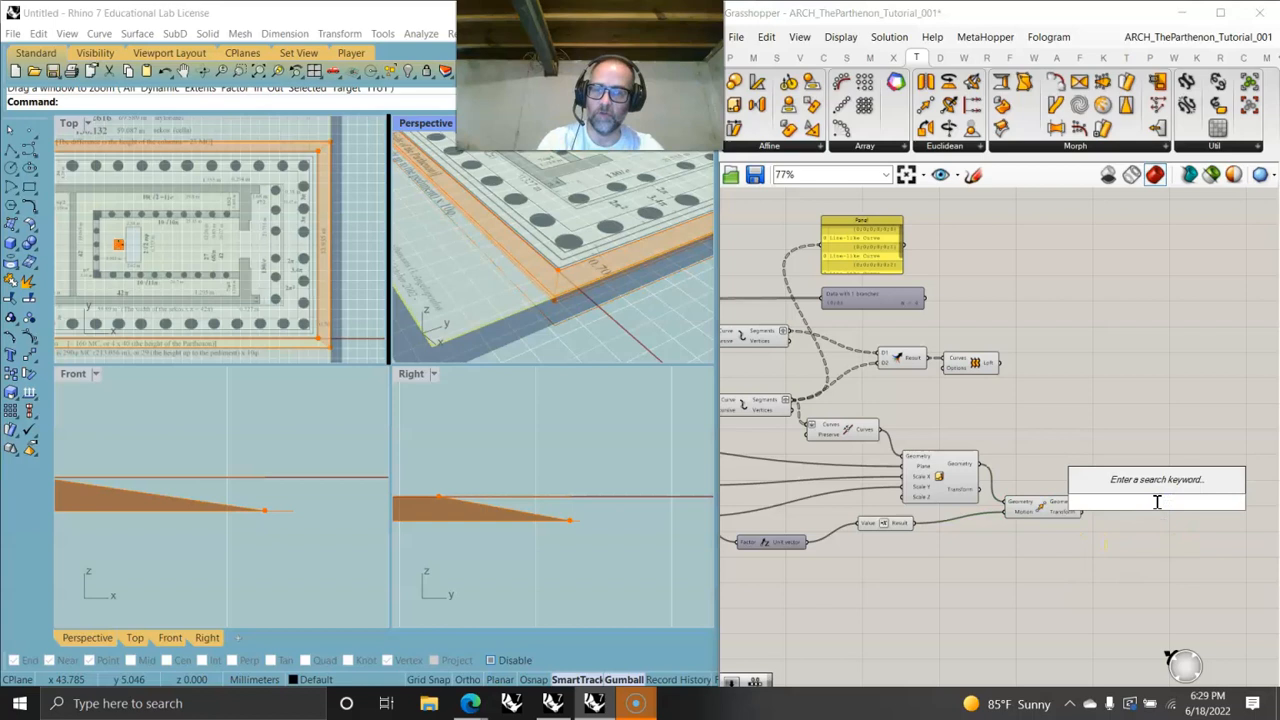
{"action": "type", "text": "explo"}
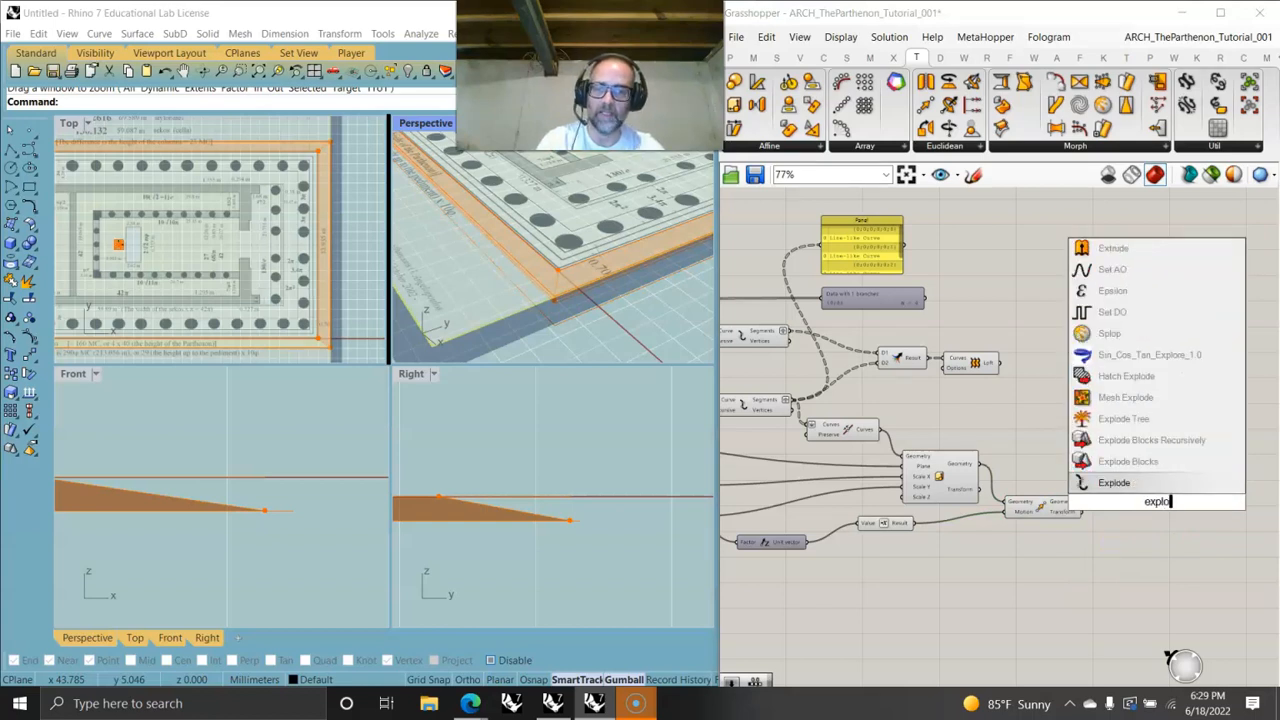
{"action": "type", "text": "de"}
{"action": "left_click", "coordinate": [1113, 482]}
{"action": "left_click_drag", "start_coordinate": [1083, 503], "coordinate": [1130, 504]}
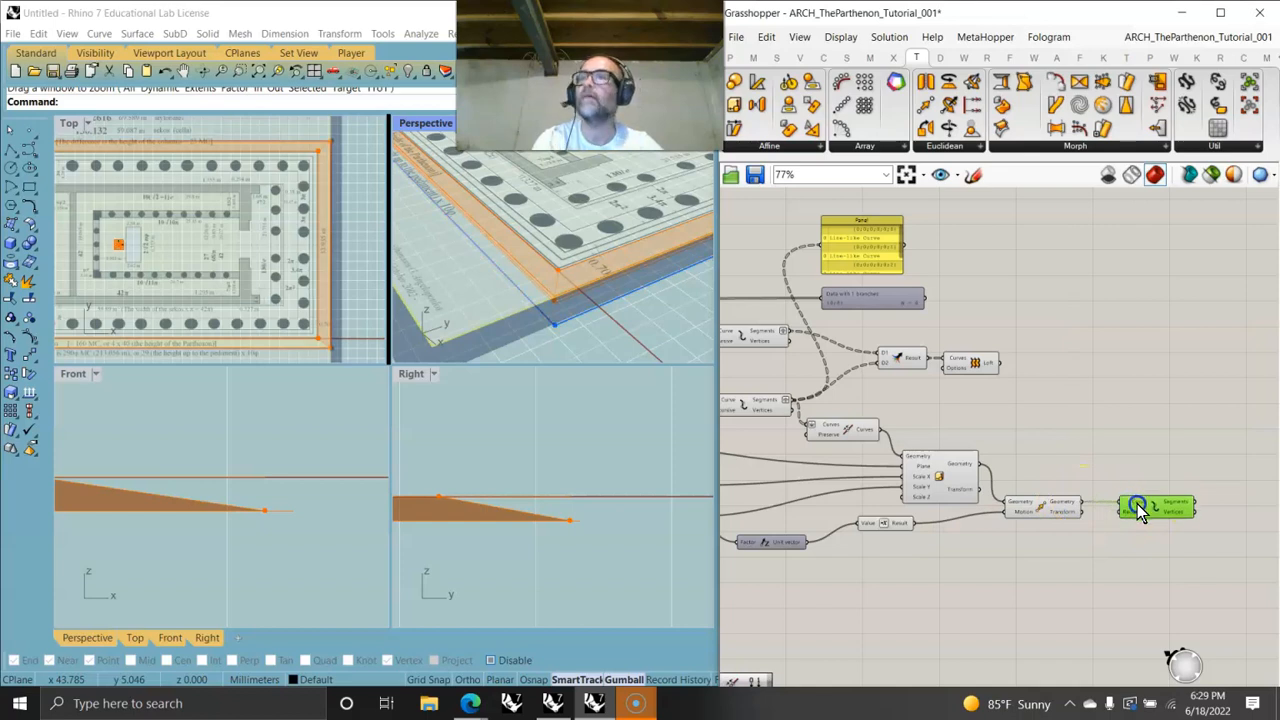
- Duplicate the Explode component and feed it the curves that enter the Scale NU component
{"action": "left_click", "coordinate": [1145, 512]}
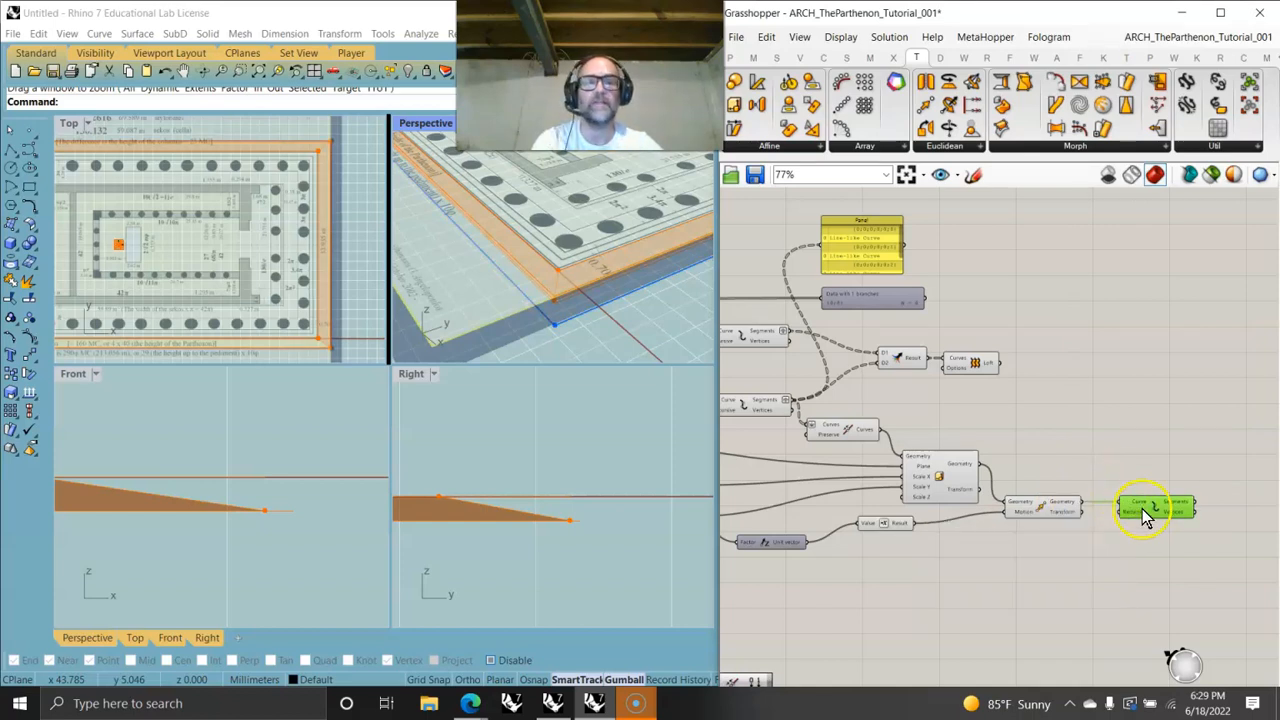
{"action": "left_click_drag", "start_coordinate": [1150, 514], "coordinate": [1155, 443], "text": "alt"}
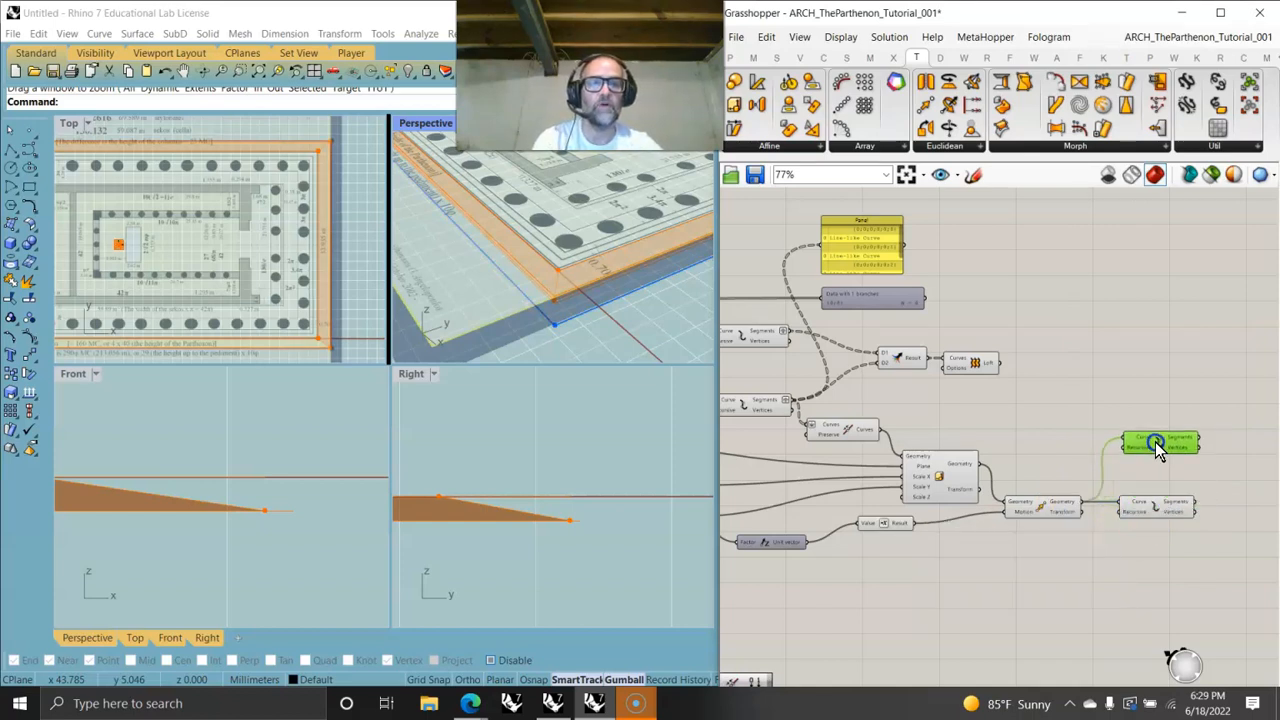
{"action": "left_click_drag", "start_coordinate": [868, 431], "coordinate": [1142, 440]}
{"action": "right_click_drag", "start_coordinate": [1164, 506], "coordinate": [1006, 443]}
{"action": "left_click", "coordinate": [1006, 449]}
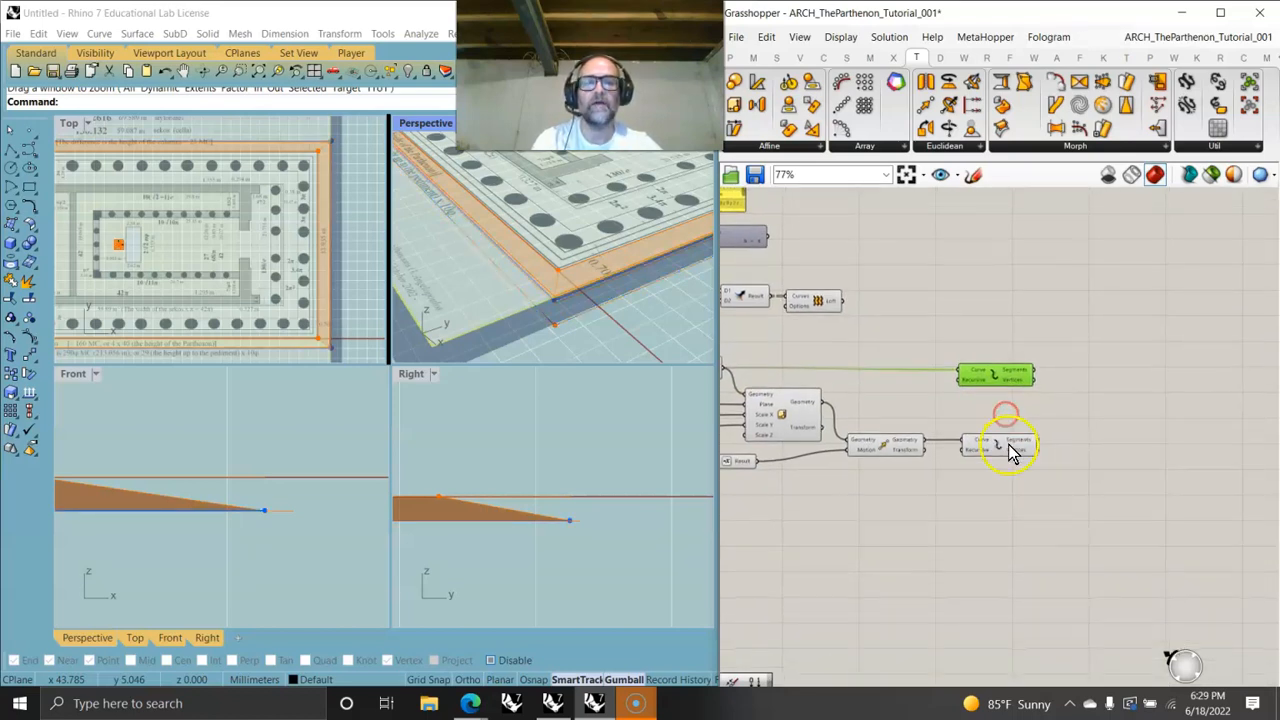
{"action": "left_click", "coordinate": [1006, 380]}
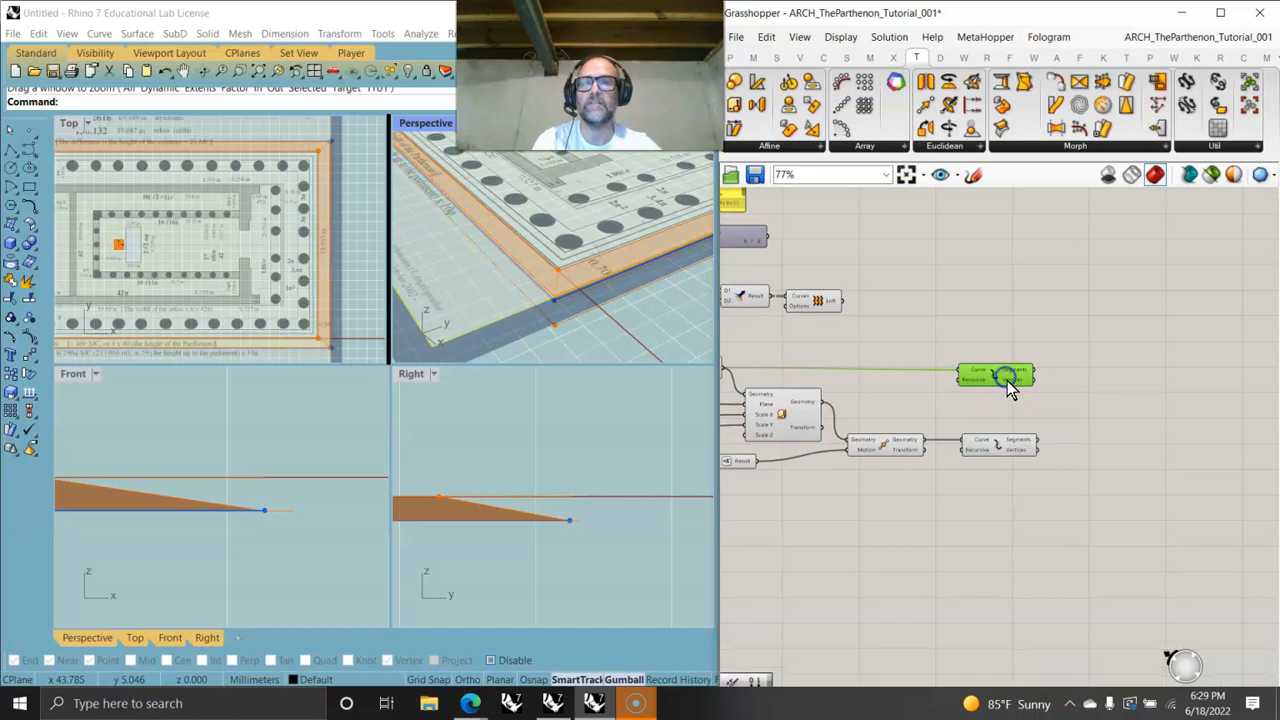
{"action": "left_click", "coordinate": [1006, 442]}
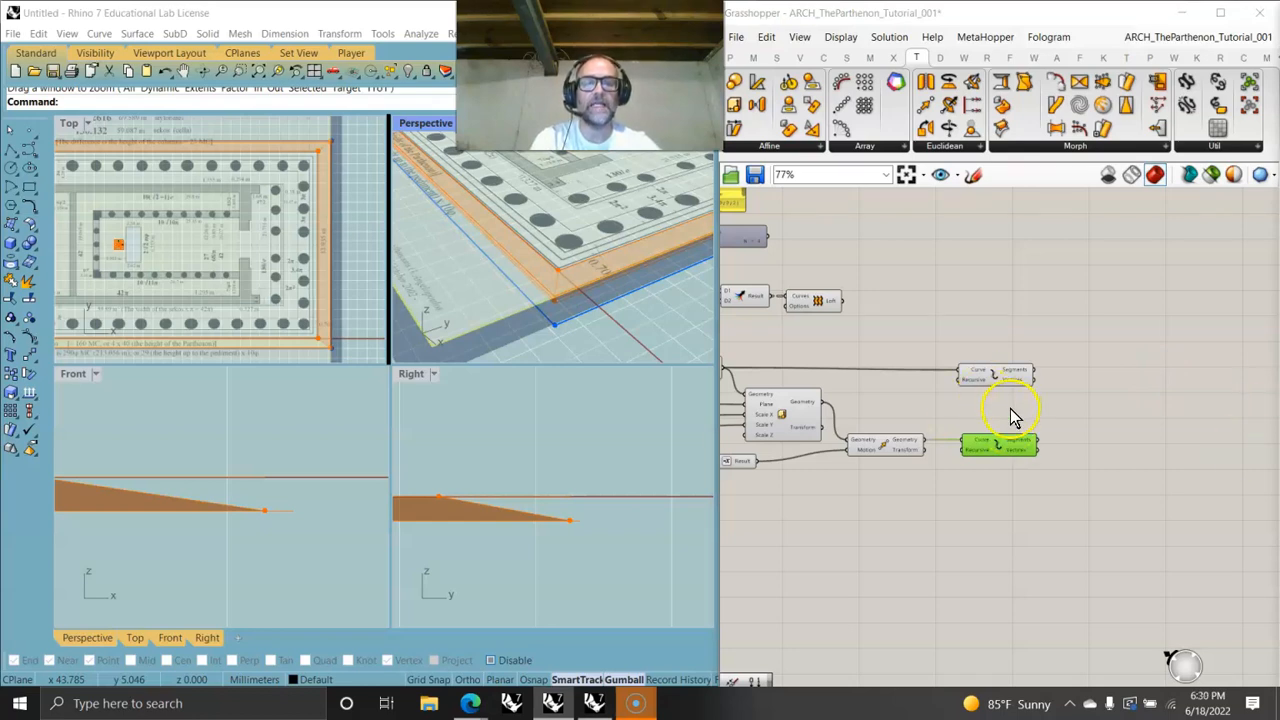
- Add a Line component joining the two Explode components' vertices as its start and end points
{"action": "scroll", "coordinate": [994, 409], "scroll_direction": "up", "scroll_amount": 4}
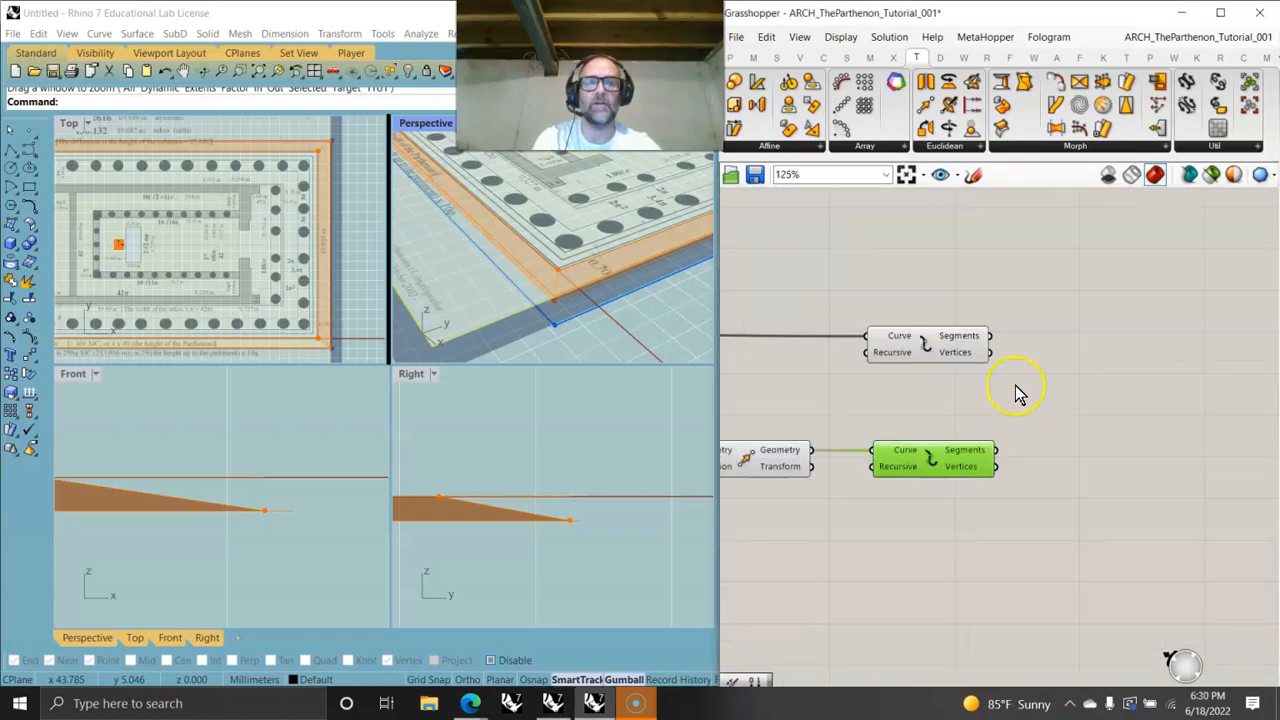
{"action": "left_click", "coordinate": [826, 59]}
{"action": "left_click_drag", "start_coordinate": [988, 81], "coordinate": [1058, 403]}
{"action": "left_click_drag", "start_coordinate": [990, 352], "coordinate": [1005, 397]}
{"action": "left_click_drag", "start_coordinate": [997, 466], "coordinate": [1060, 405]}
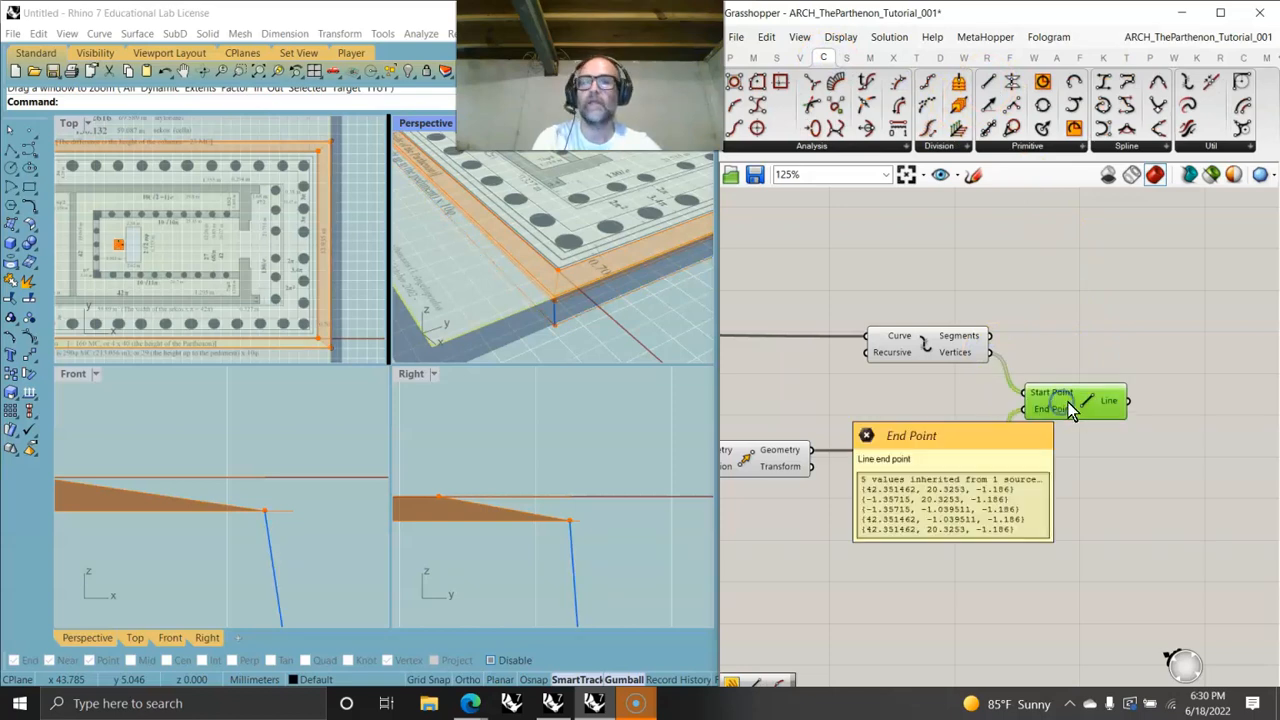
{"action": "right_click_drag", "start_coordinate": [575, 552], "coordinate": [529, 432]}
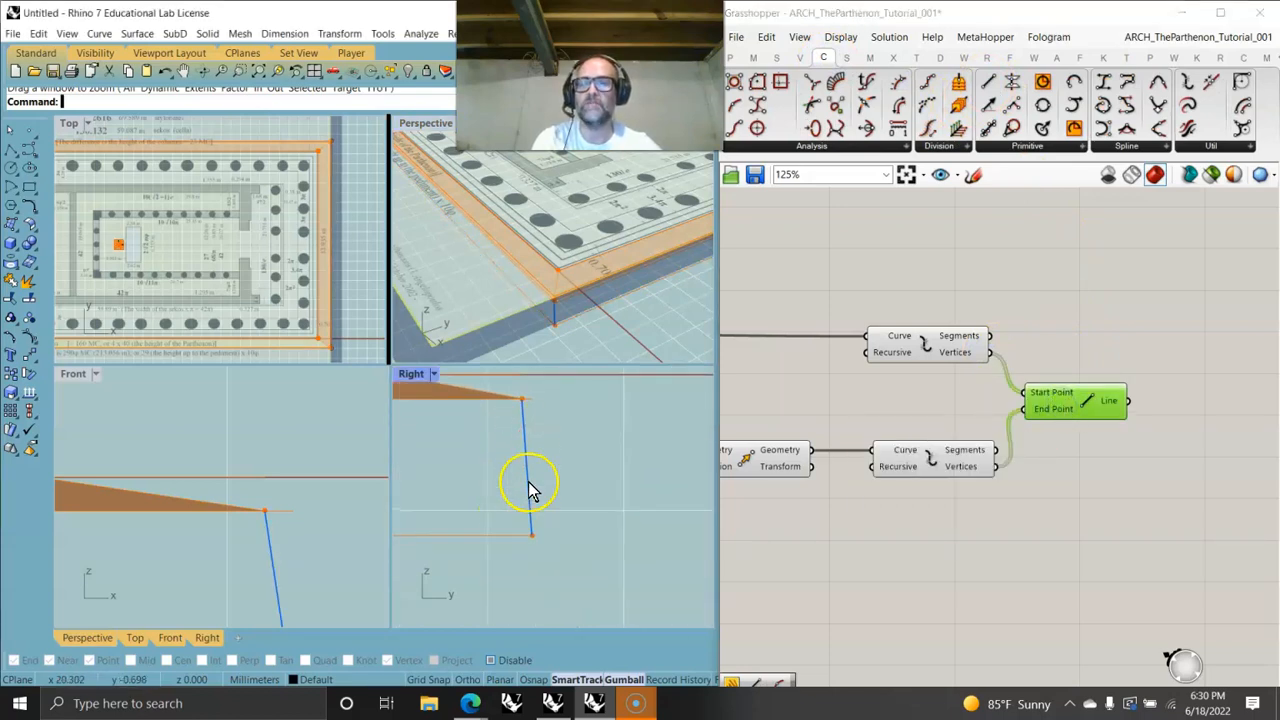
- Add a Curve Middle component fed by the Line component's output
{"action": "scroll", "coordinate": [529, 463], "scroll_direction": "down", "scroll_amount": 2}
{"action": "right_click_drag", "start_coordinate": [1165, 460], "coordinate": [958, 410]}
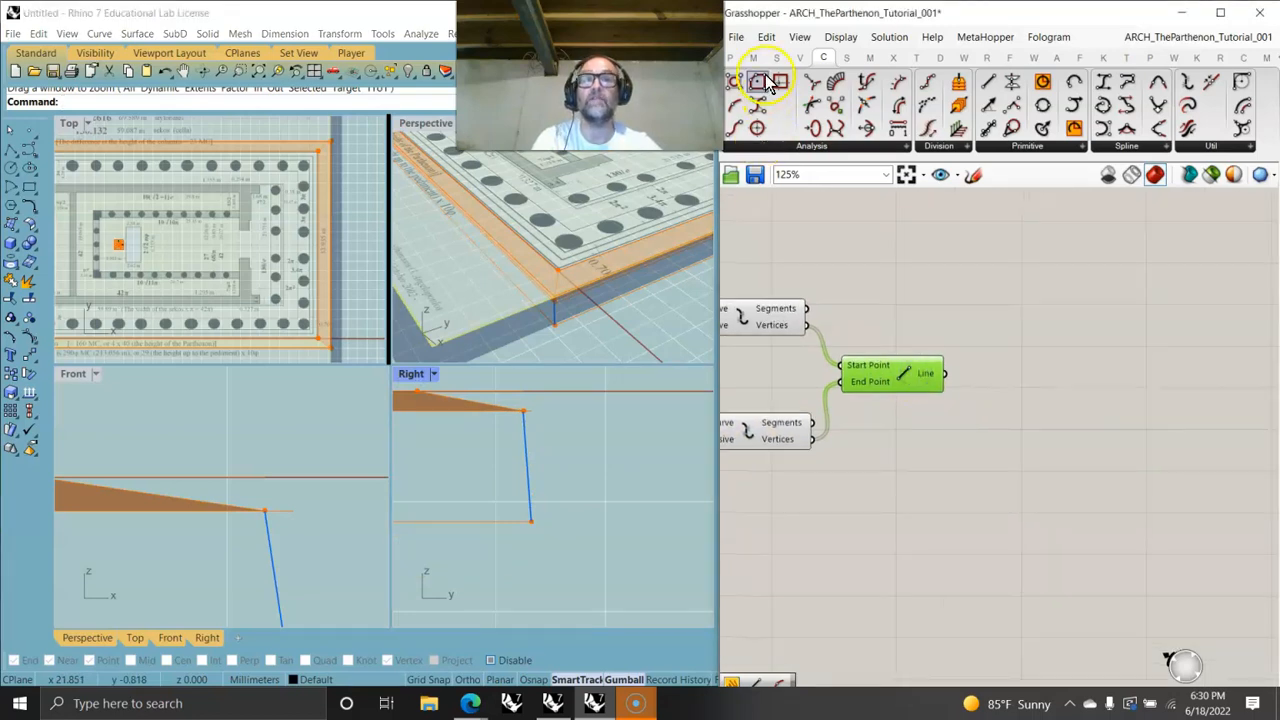
{"action": "left_click_drag", "start_coordinate": [735, 127], "coordinate": [1012, 346]}
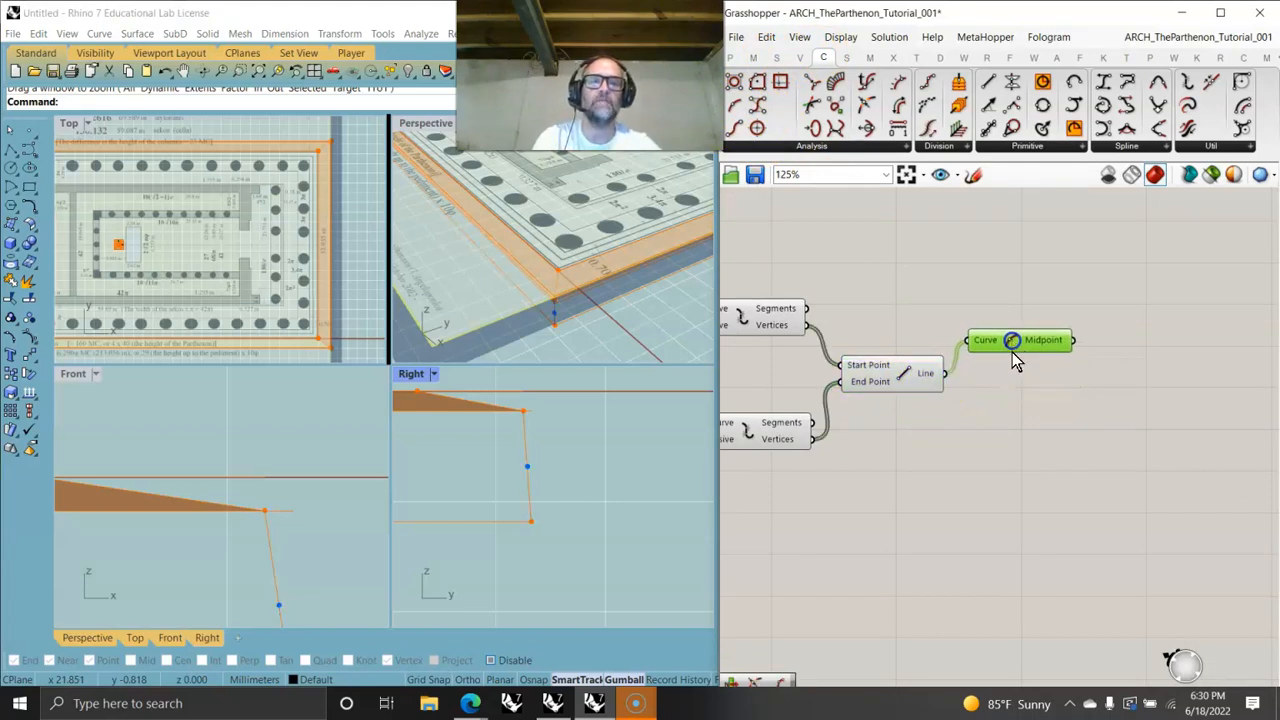
- Replace the Curve Middle component with a Point On Curve component attached to the Line
{"action": "left_click", "coordinate": [781, 150]}
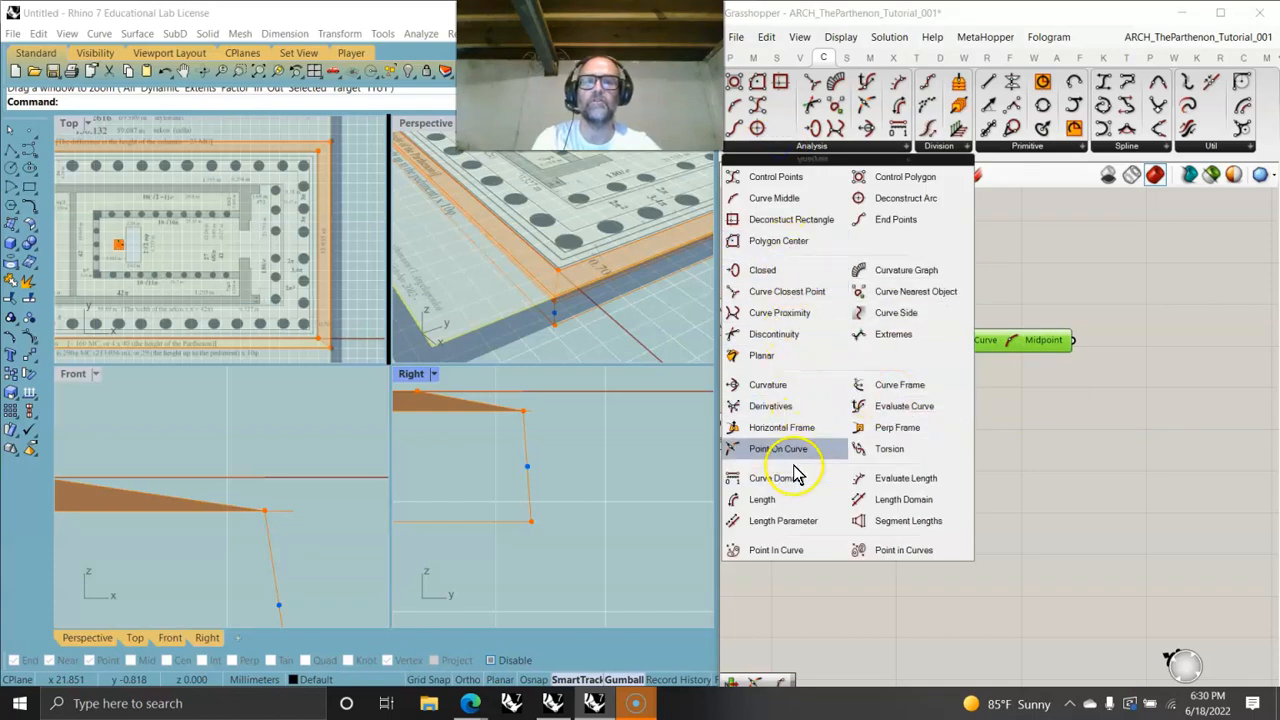
{"action": "left_click_drag", "start_coordinate": [778, 449], "coordinate": [1013, 382]}
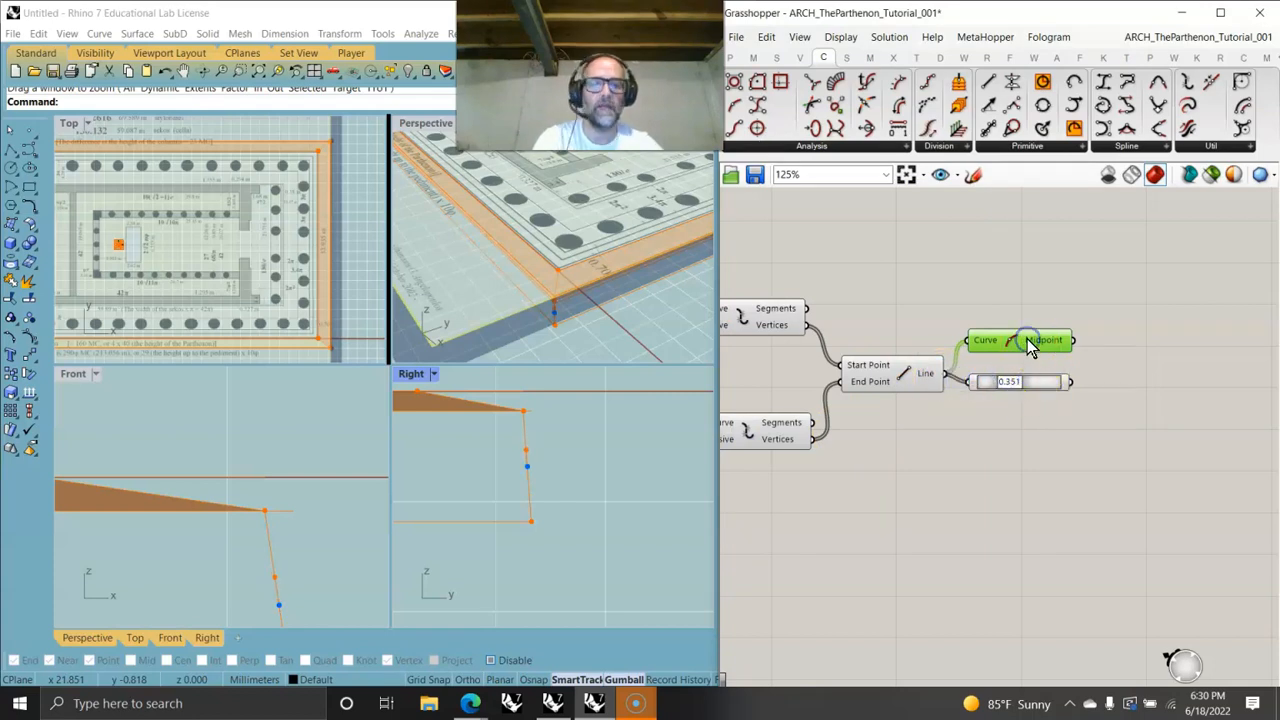
{"action": "key", "text": "Delete"}
{"action": "left_click_drag", "start_coordinate": [1030, 382], "coordinate": [1043, 385]}
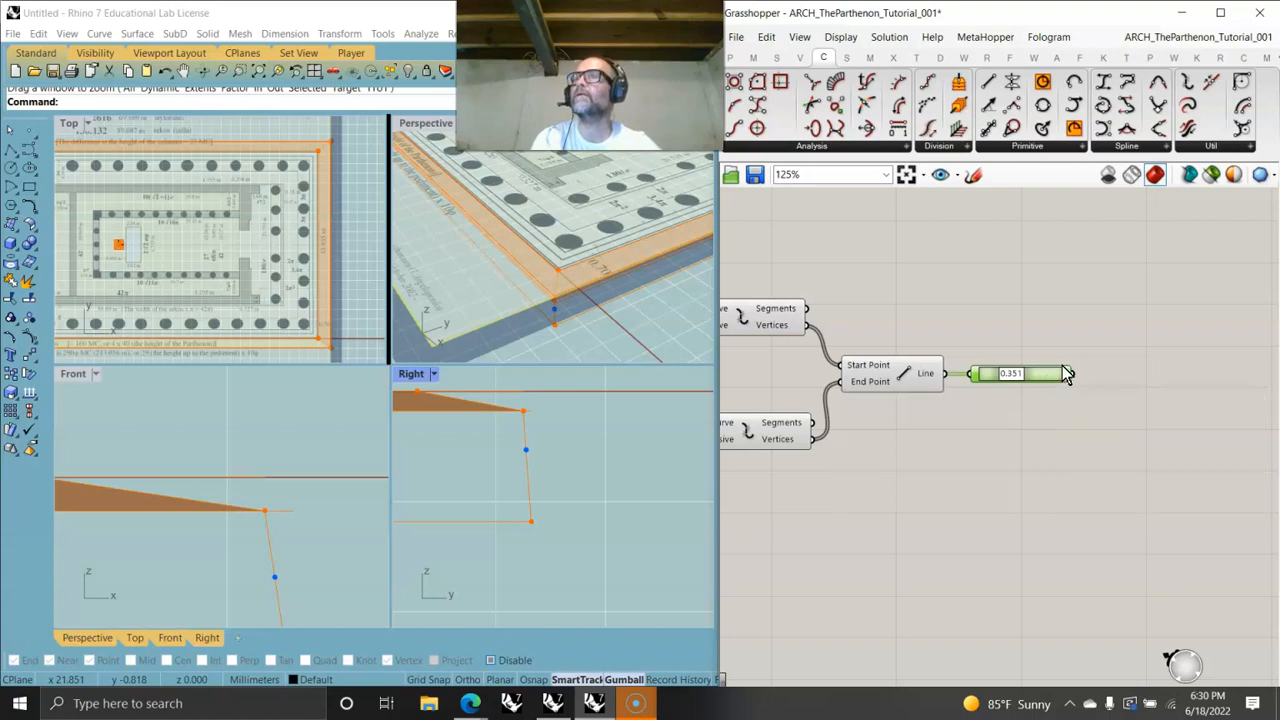
- Add a Scale component and connect the Point On Curve point to its Geometry input
{"action": "right_click_drag", "start_coordinate": [1100, 437], "coordinate": [993, 457]}
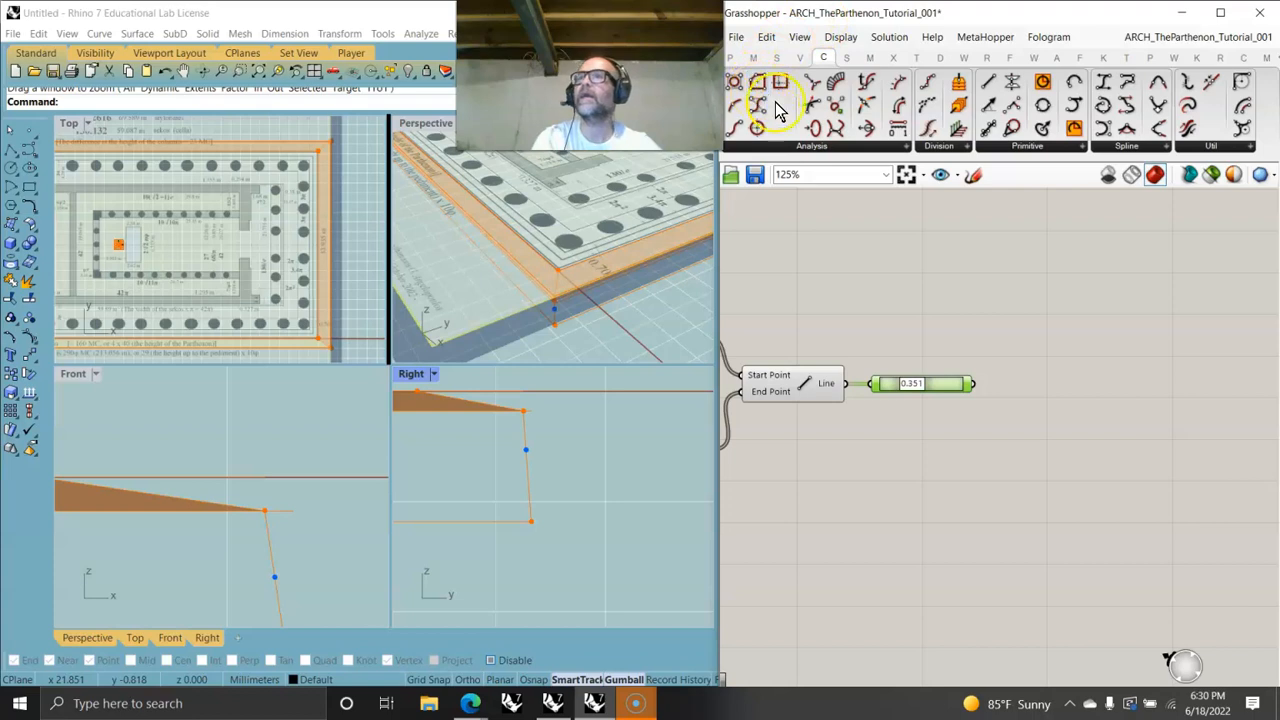
{"action": "left_click", "coordinate": [916, 57]}
{"action": "left_click_drag", "start_coordinate": [745, 100], "coordinate": [1043, 403]}
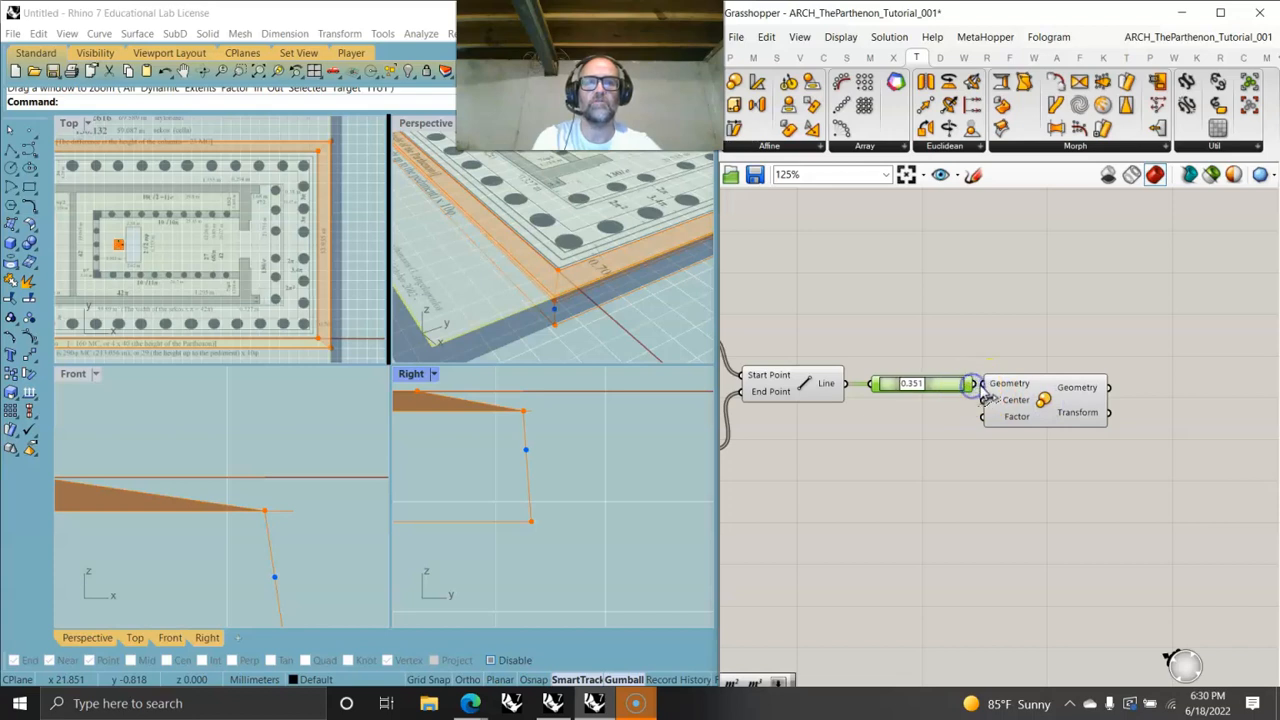
{"action": "left_click_drag", "start_coordinate": [1018, 396], "coordinate": [1034, 398]}
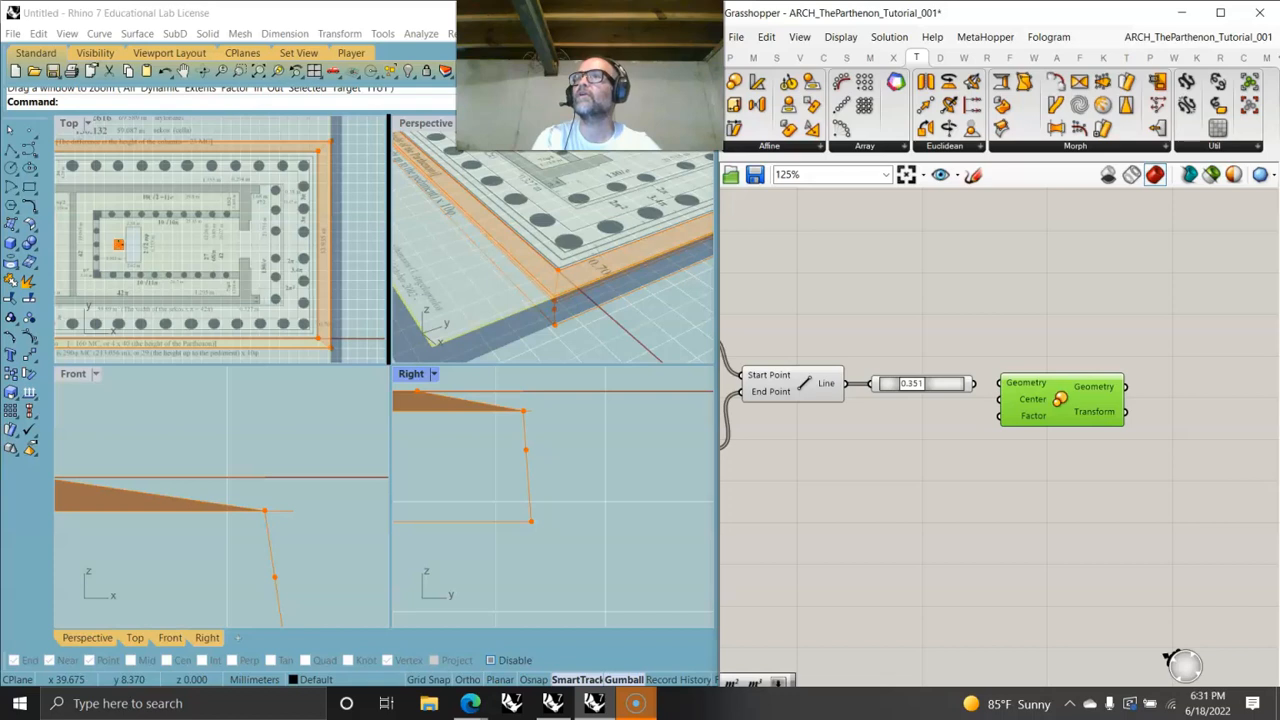
{"action": "left_click", "coordinate": [560, 220]}
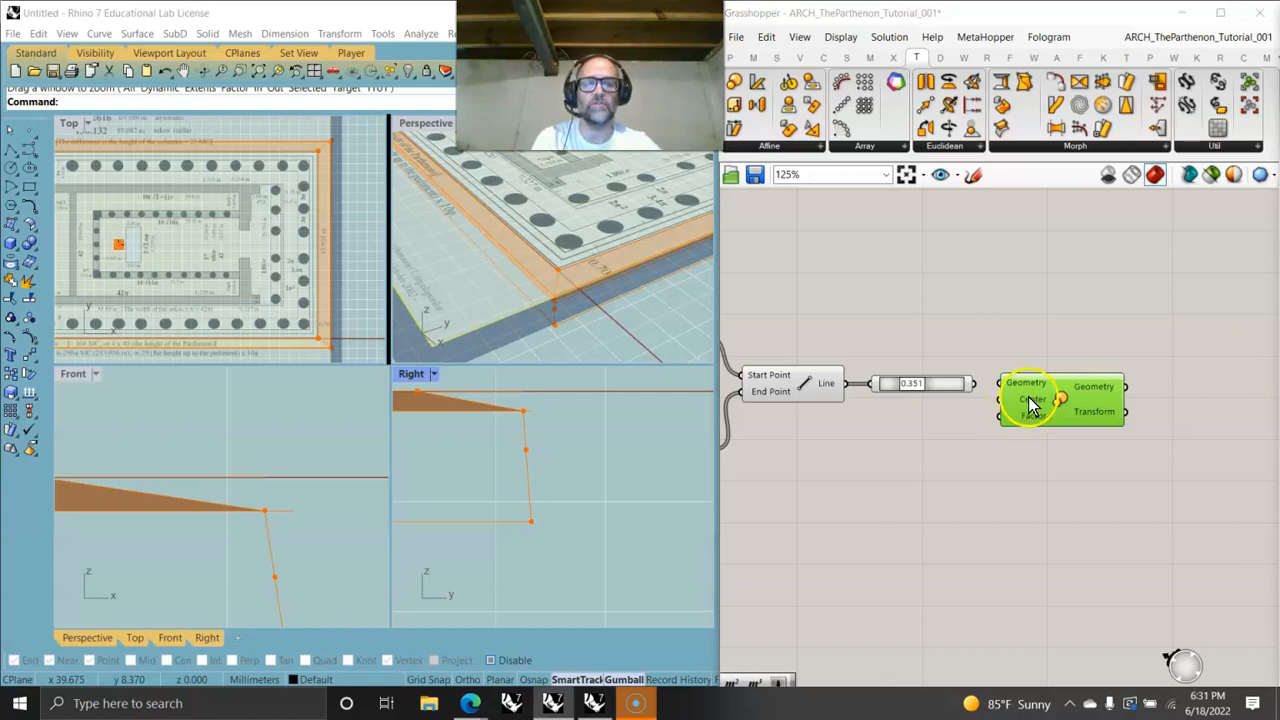
- Connect a point from the existing steps definition to the Scale component's Center input
{"action": "scroll", "coordinate": [1029, 400], "scroll_direction": "down", "scroll_amount": 5}
{"action": "scroll", "coordinate": [1022, 503], "scroll_direction": "down", "scroll_amount": 2}
{"action": "right_click_drag", "start_coordinate": [959, 498], "coordinate": [1054, 494]}
{"action": "scroll", "coordinate": [906, 401], "scroll_direction": "up", "scroll_amount": 3}
{"action": "scroll", "coordinate": [910, 405], "scroll_direction": "up", "scroll_amount": 4}
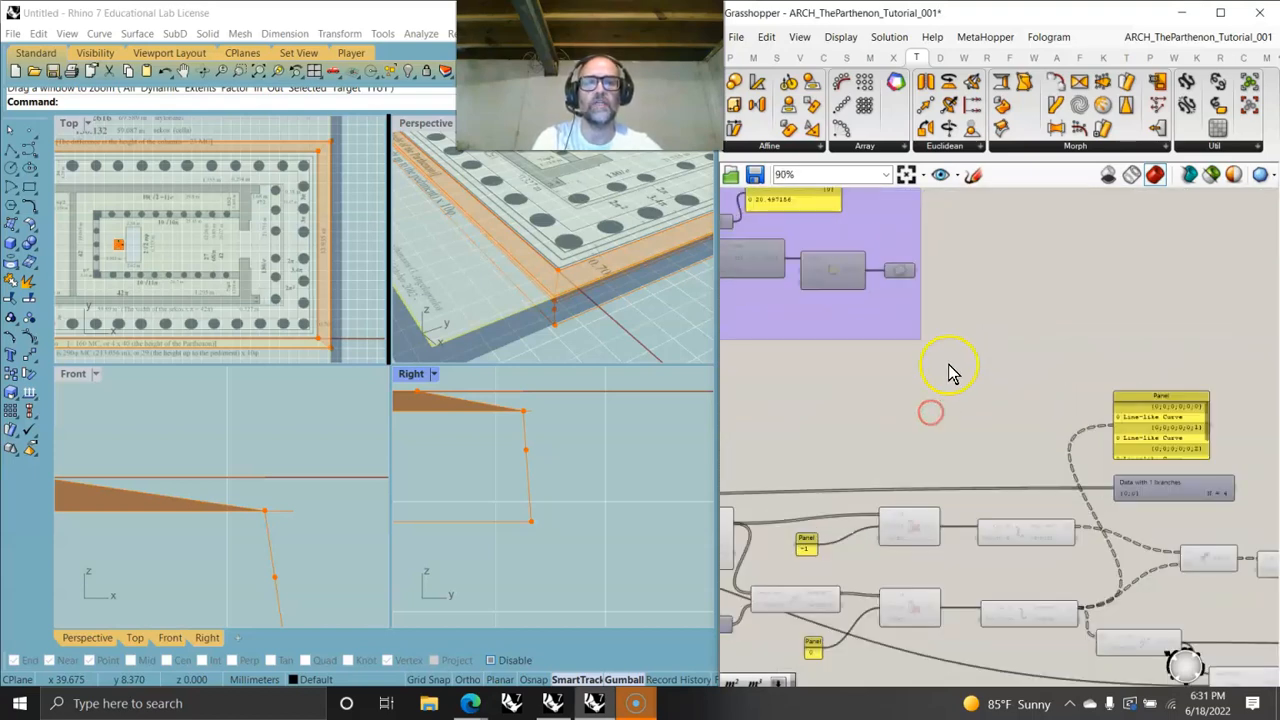
{"action": "right_click_drag", "start_coordinate": [975, 418], "coordinate": [1003, 386]}
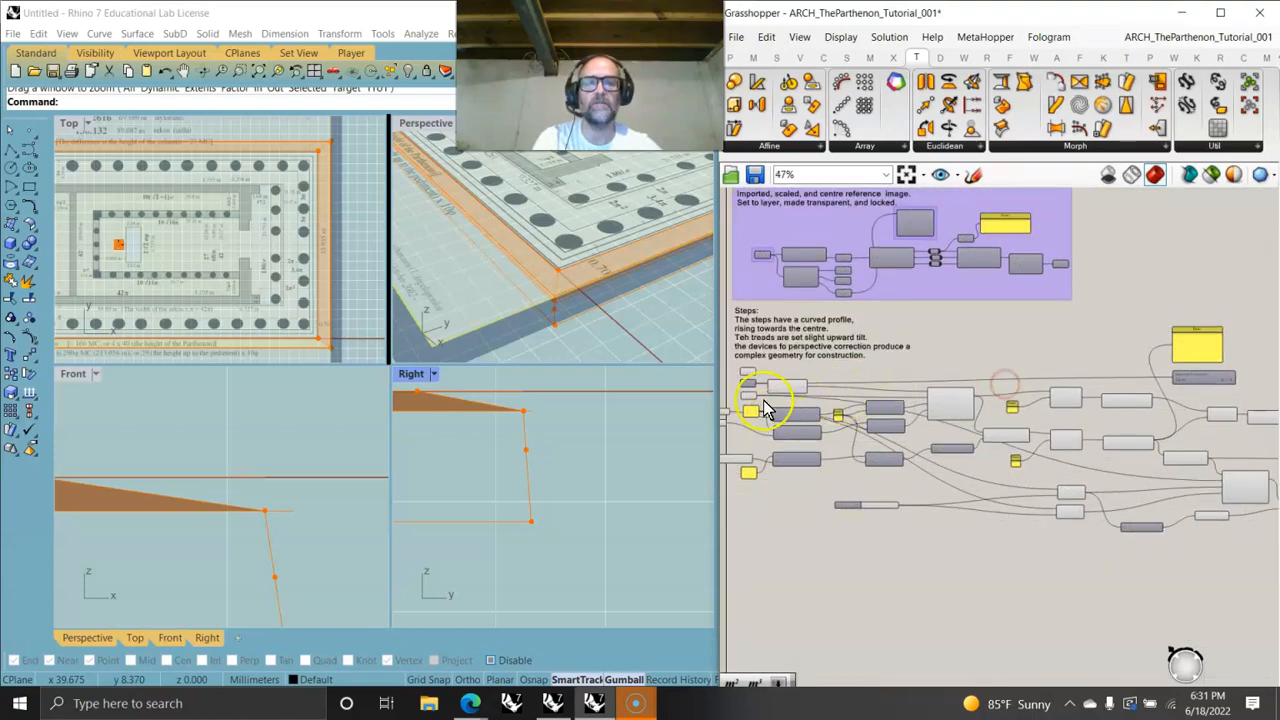
{"action": "scroll", "coordinate": [770, 386], "scroll_direction": "up", "scroll_amount": 3}
{"action": "left_click_drag", "start_coordinate": [749, 365], "coordinate": [972, 410]}
{"action": "scroll", "coordinate": [983, 425], "scroll_direction": "up", "scroll_amount": 5}
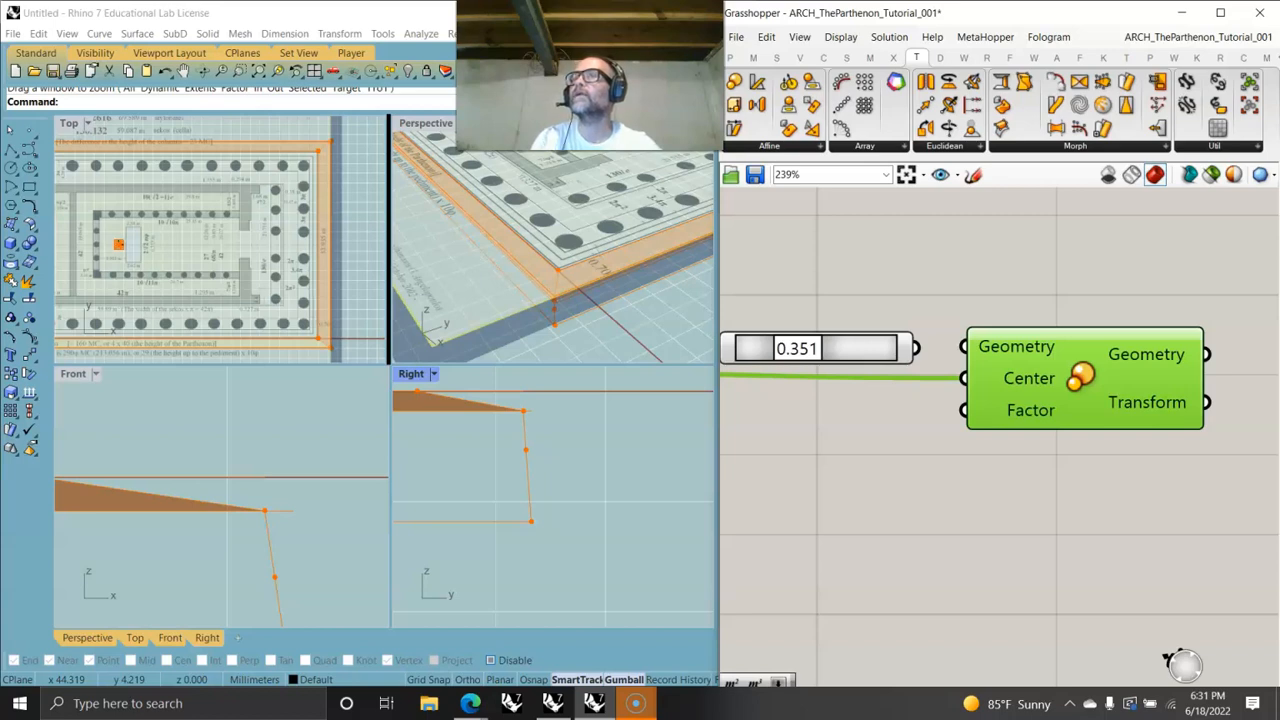
- Create a number slider ranging from 1 to 1.010
{"action": "double_click", "coordinate": [849, 458]}
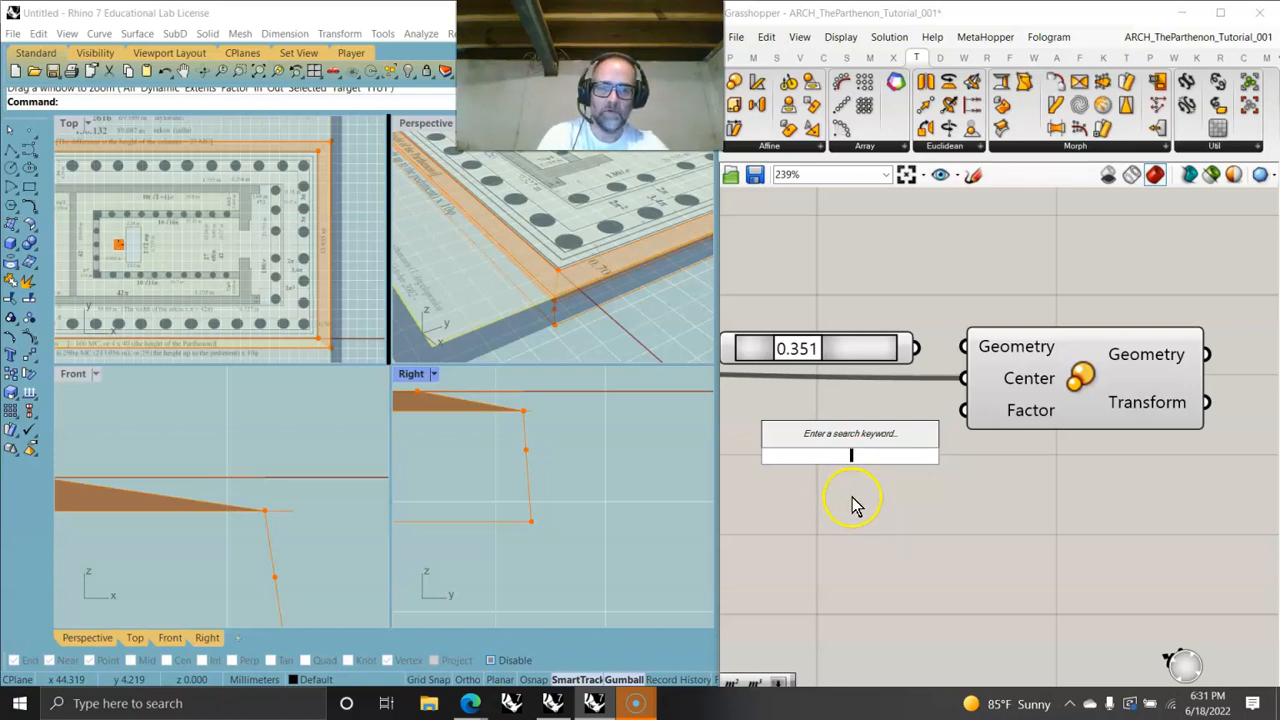
{"action": "type", "text": "1"}
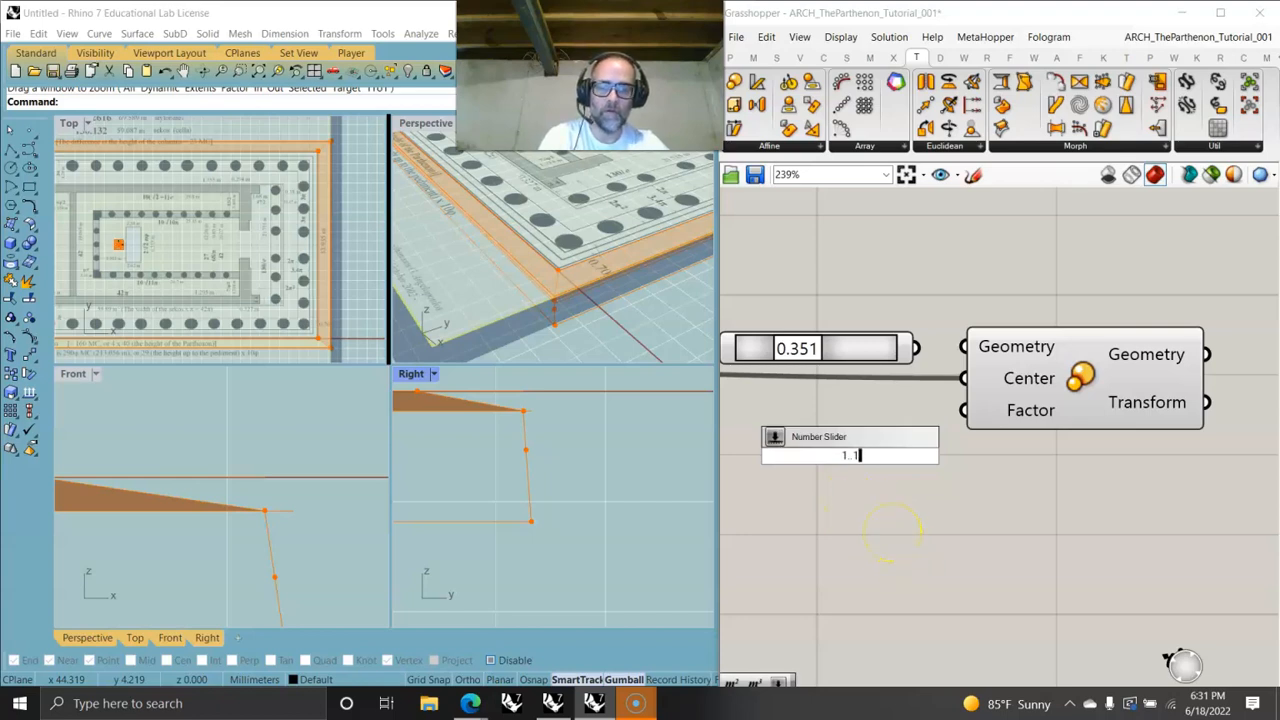
{"action": "type", "text": "..1.001"}
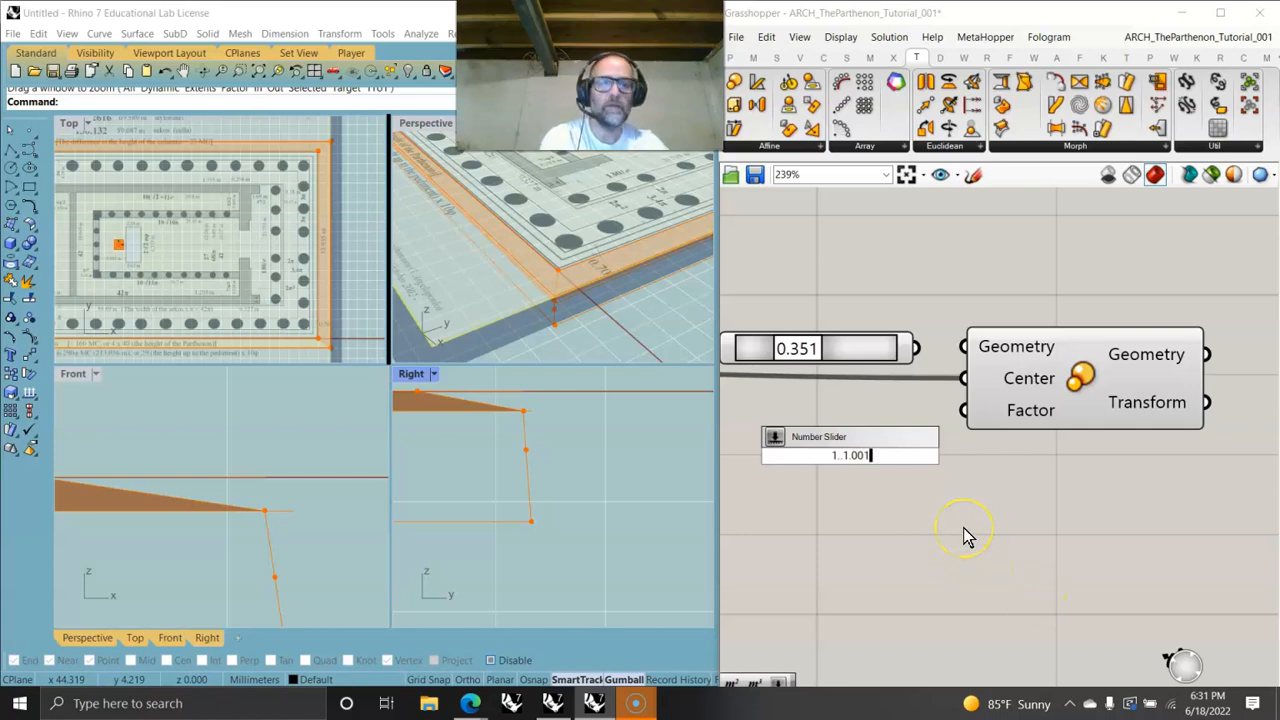
{"action": "key", "text": "BackSpace"}
{"action": "key", "text": "BackSpace"}
{"action": "type", "text": "10"}
{"action": "key", "text": "Return"}
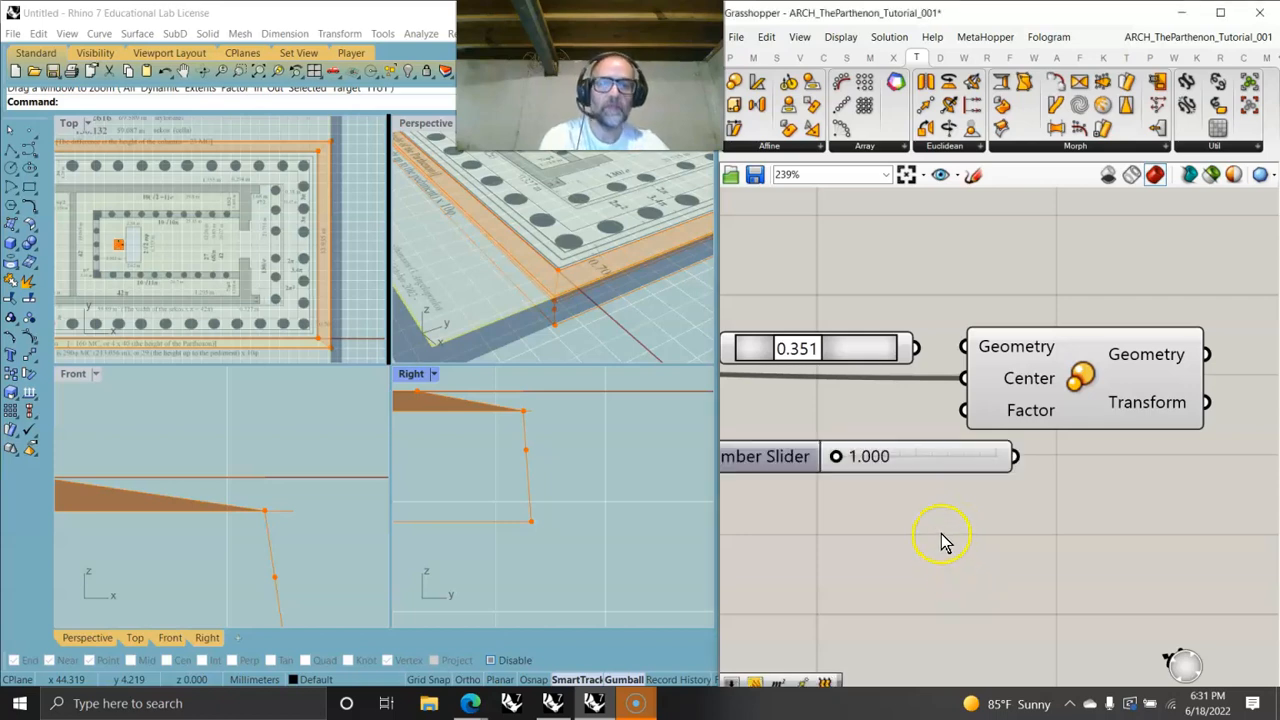
- Connect the slider to the Scale component's Factor input and set it to about 1.003
{"action": "left_click_drag", "start_coordinate": [1014, 456], "coordinate": [964, 410]}
{"action": "left_click_drag", "start_coordinate": [838, 462], "coordinate": [904, 468]}
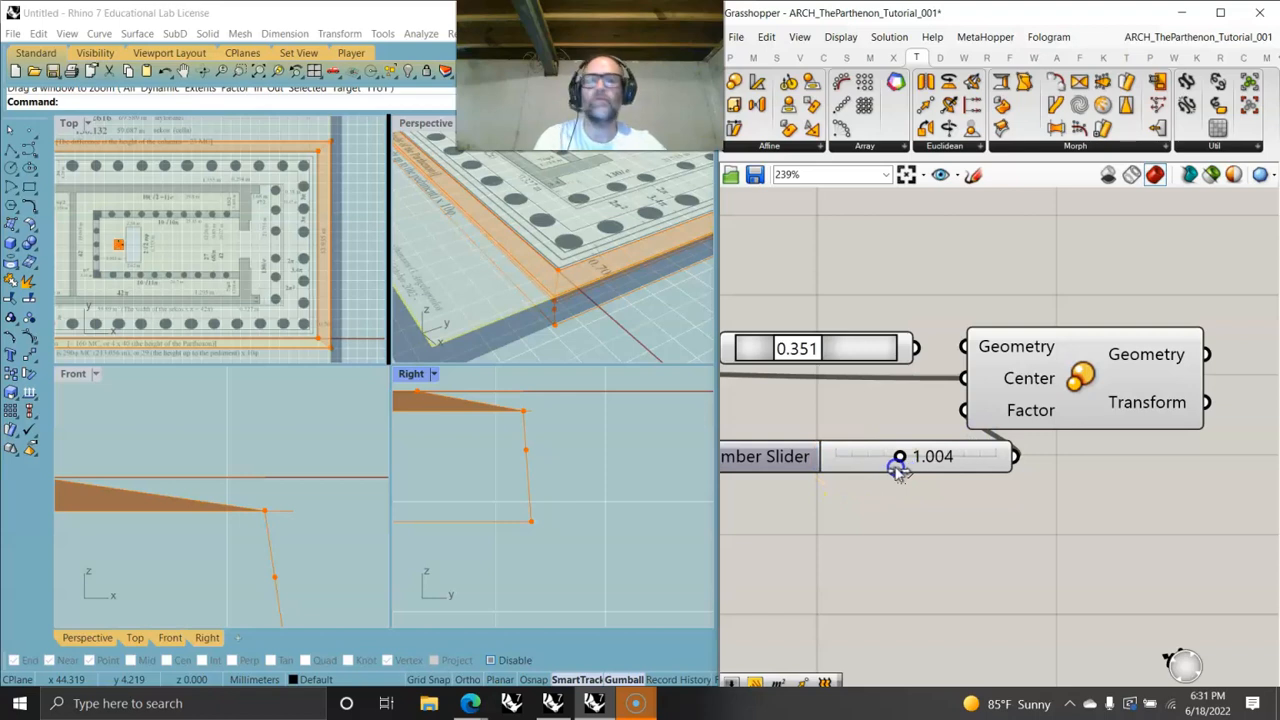
{"action": "left_click_drag", "start_coordinate": [899, 473], "coordinate": [893, 473]}
{"action": "left_click_drag", "start_coordinate": [980, 458], "coordinate": [895, 468]}
- Open the help for the Scale component
{"action": "left_click", "coordinate": [1100, 380]}
{"action": "right_click", "coordinate": [1093, 425]}
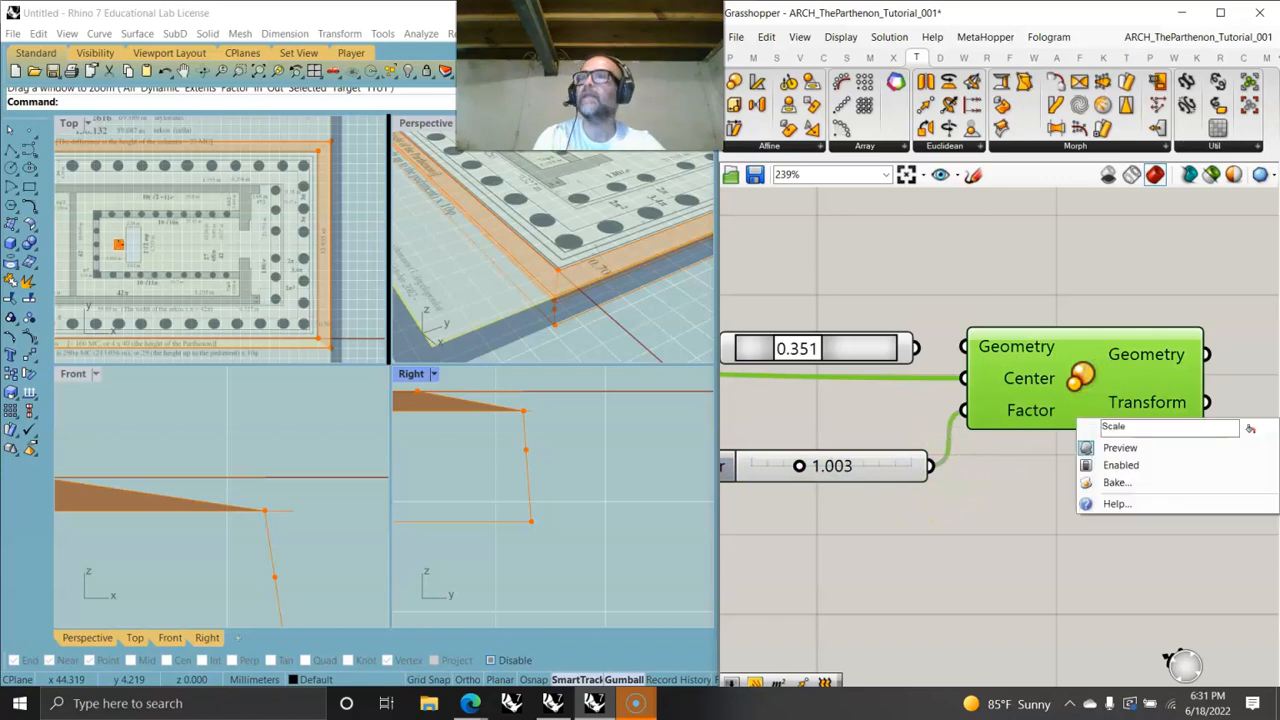
{"action": "left_click", "coordinate": [1117, 504]}
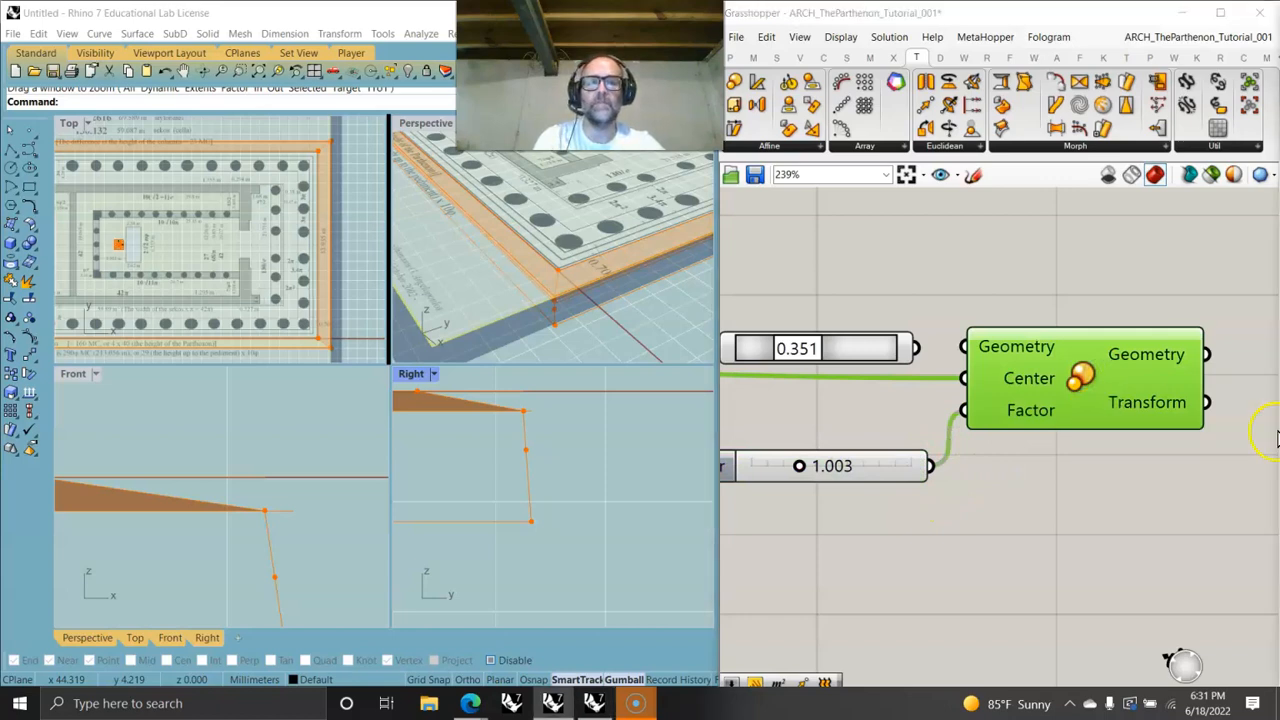
- Set the scale factor slider to 1.010 while inspecting the scaled point in the Top viewport
{"action": "right_click_drag", "start_coordinate": [891, 416], "coordinate": [957, 447]}
{"action": "left_click_drag", "start_coordinate": [1013, 458], "coordinate": [1030, 441]}
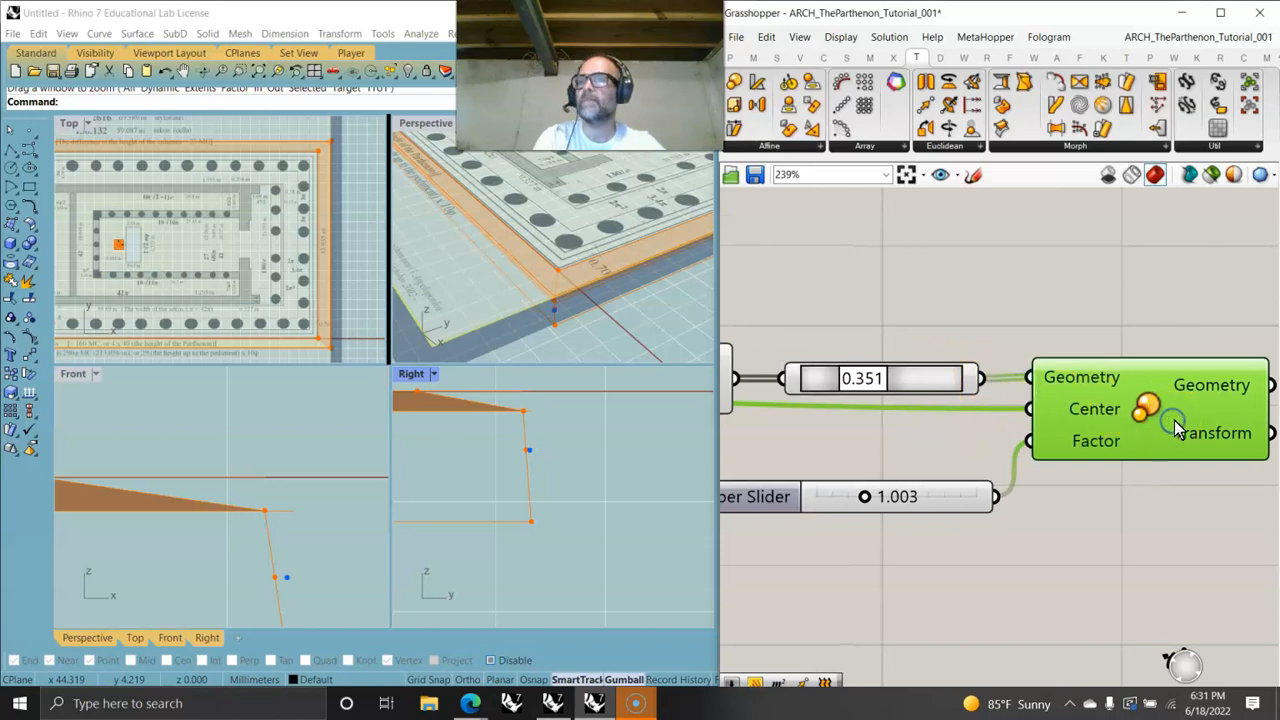
{"action": "left_click_drag", "start_coordinate": [866, 498], "coordinate": [960, 500]}
{"action": "scroll", "coordinate": [308, 312], "scroll_direction": "up", "scroll_amount": 8}
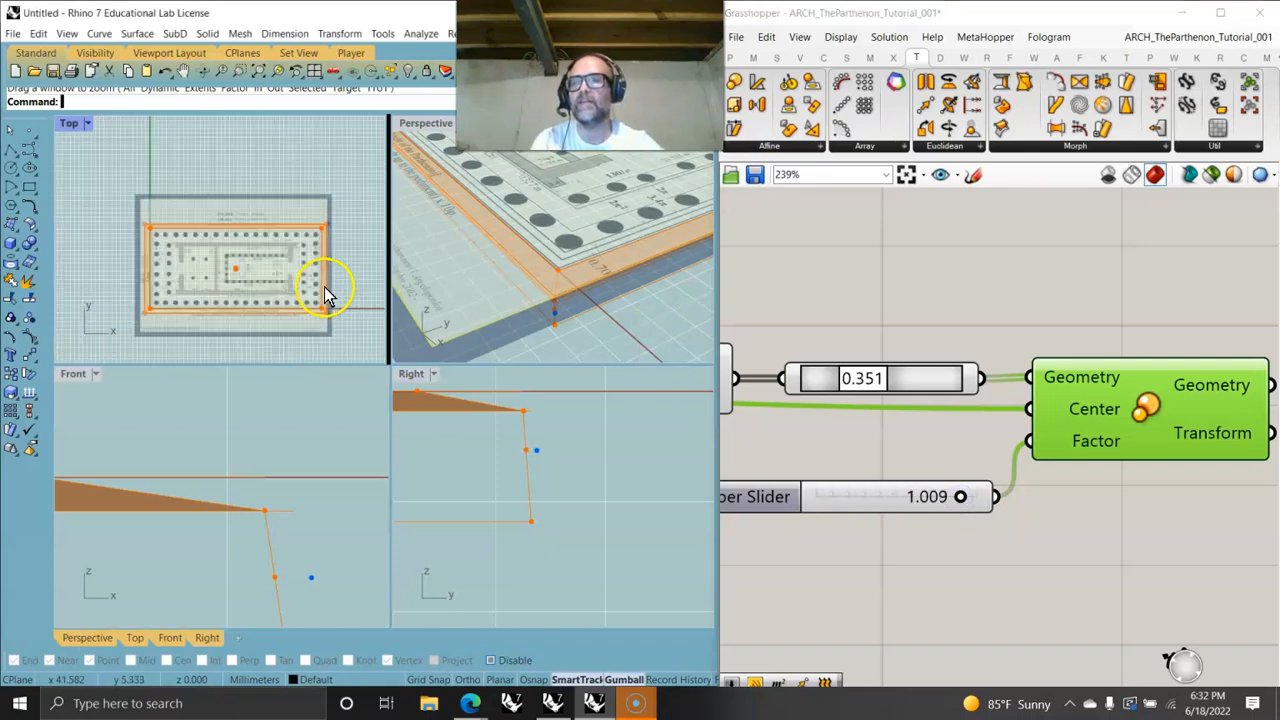
{"action": "scroll", "coordinate": [308, 258], "scroll_direction": "up", "scroll_amount": 3}
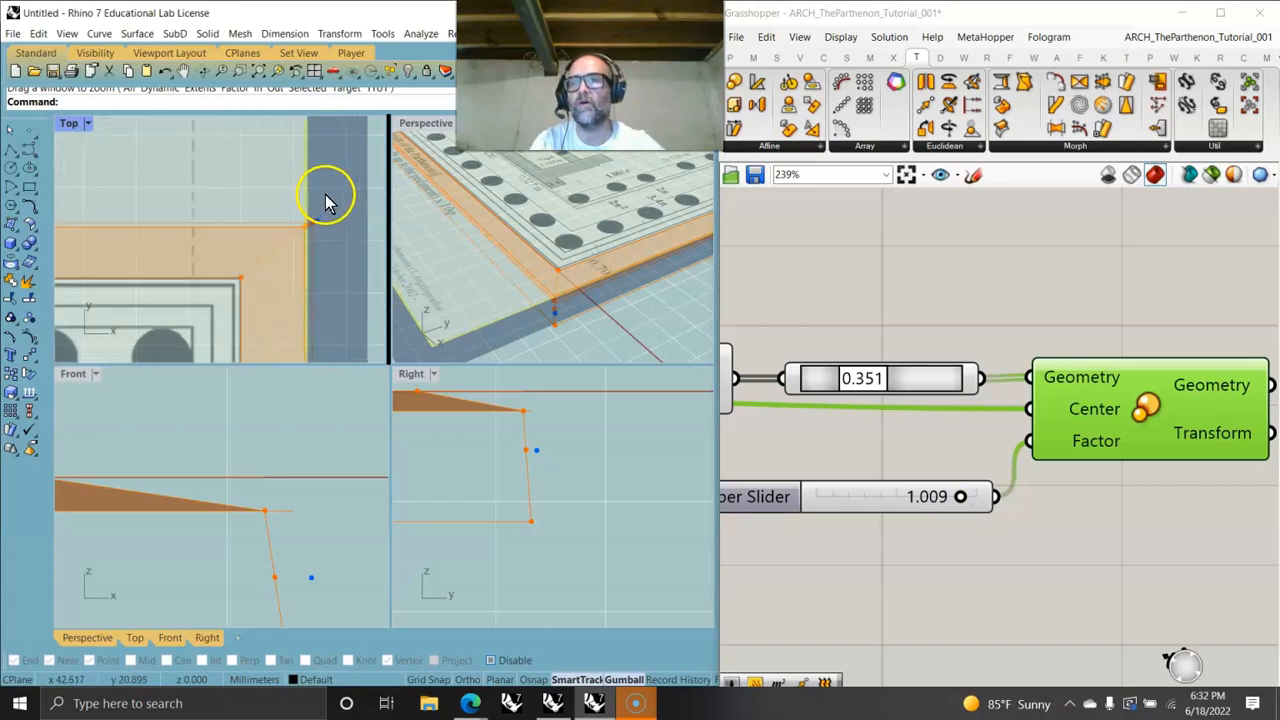
{"action": "mouse_move", "coordinate": [962, 497]}
{"action": "left_mouse_down"}
{"action": "mouse_move", "coordinate": [814, 496]}
{"action": "mouse_move", "coordinate": [1017, 497]}
{"action": "mouse_move", "coordinate": [914, 491]}
{"action": "mouse_move", "coordinate": [971, 486]}
{"action": "left_mouse_up"}
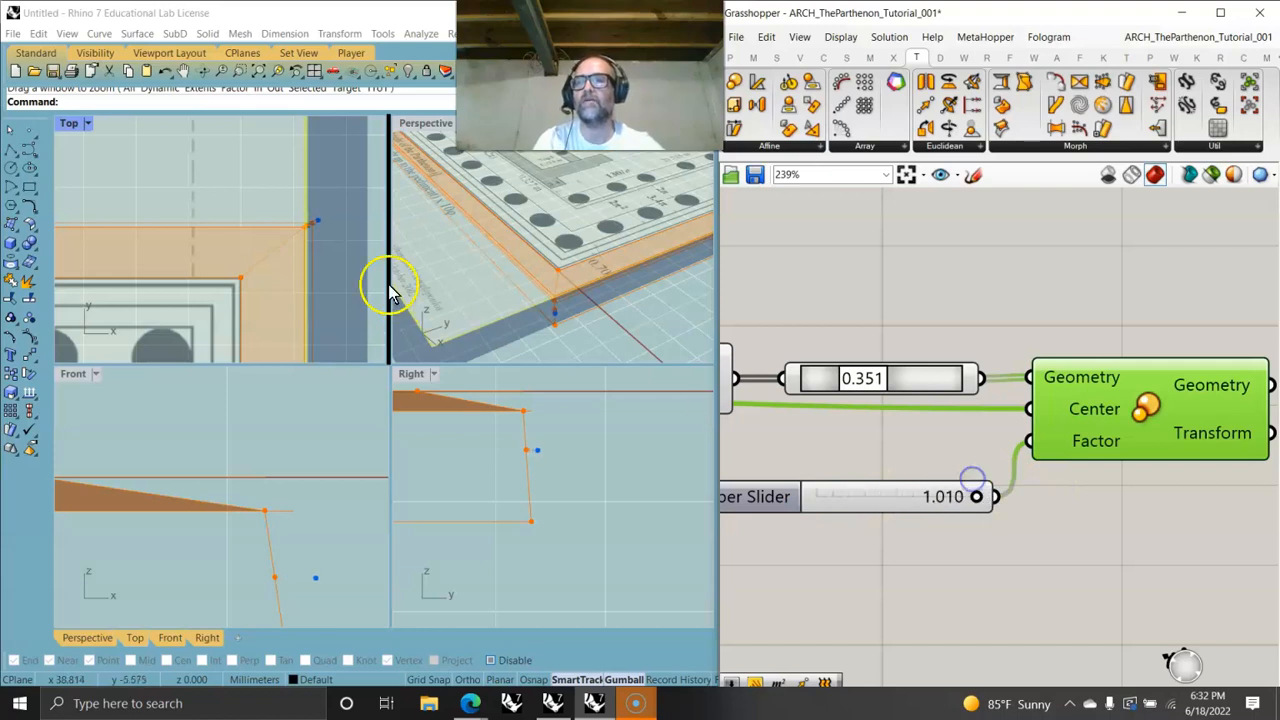
{"action": "scroll", "coordinate": [306, 264], "scroll_direction": "up", "scroll_amount": 3}
{"action": "scroll", "coordinate": [274, 216], "scroll_direction": "down", "scroll_amount": 3}
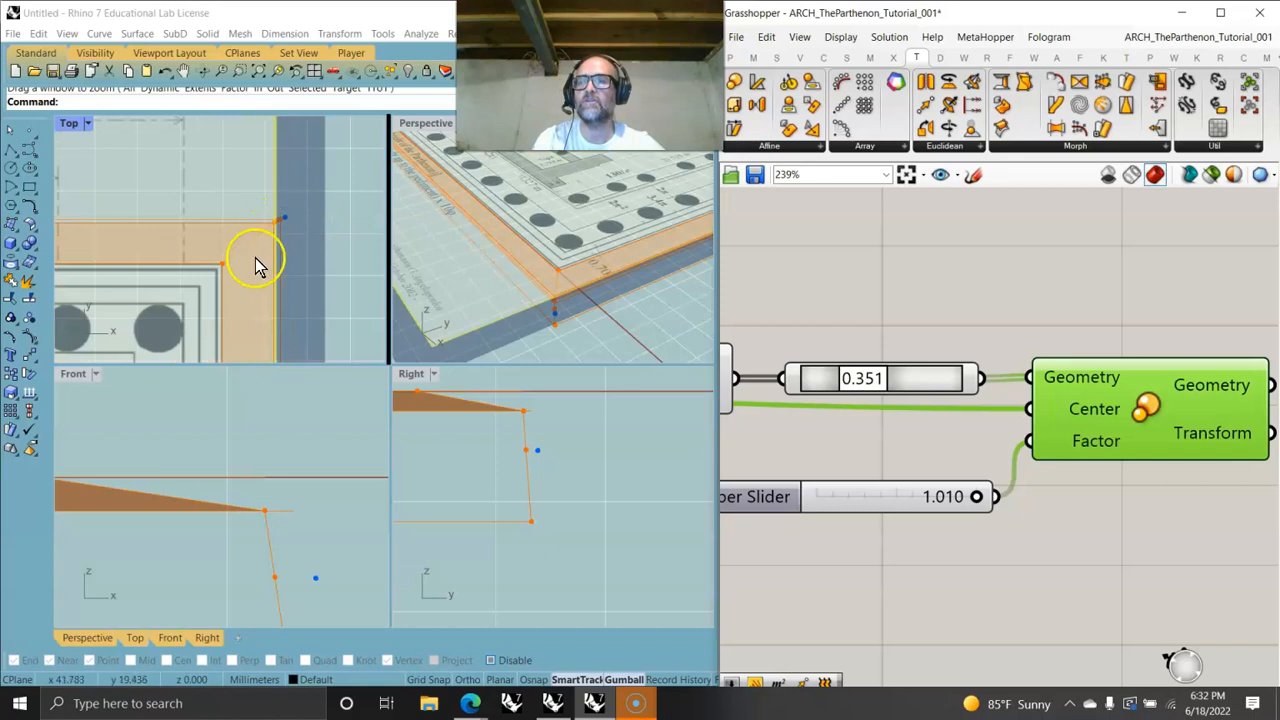
{"action": "scroll", "coordinate": [805, 574], "scroll_direction": "down", "scroll_amount": 3}
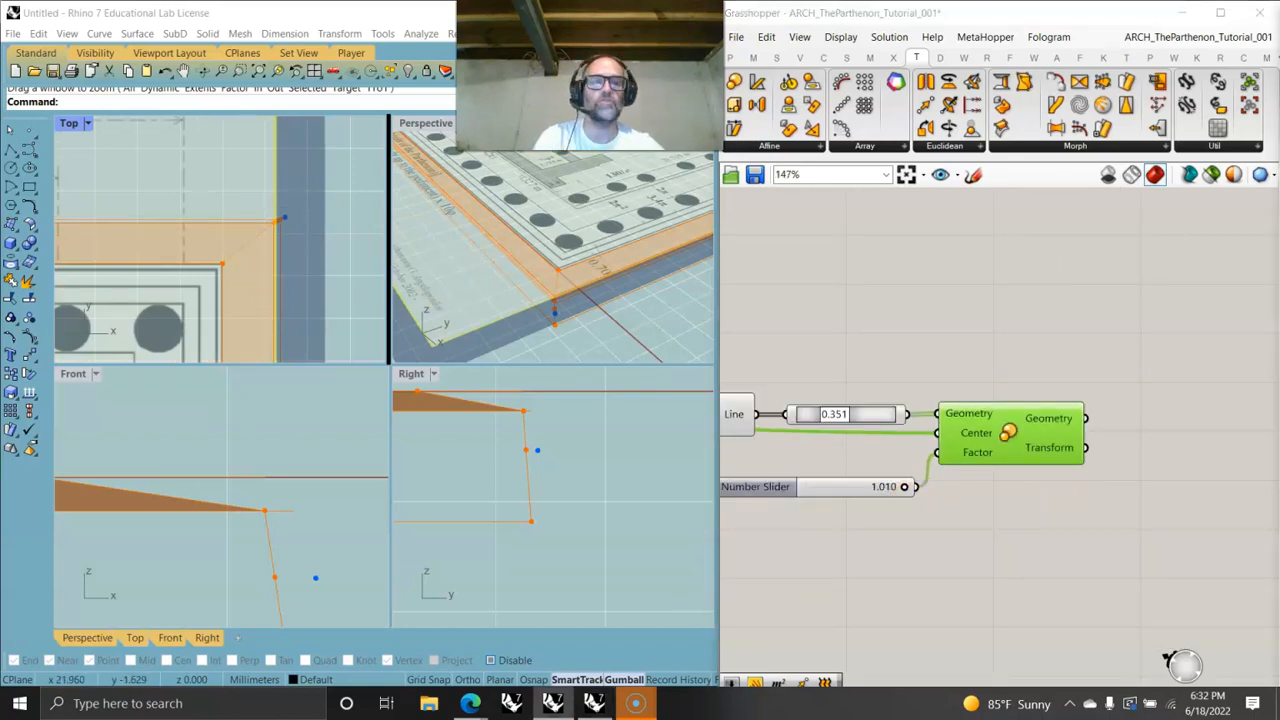
- Add an Arc 3Pt component and connect the scaled point to its Point B input
{"action": "left_click", "coordinate": [823, 57]}
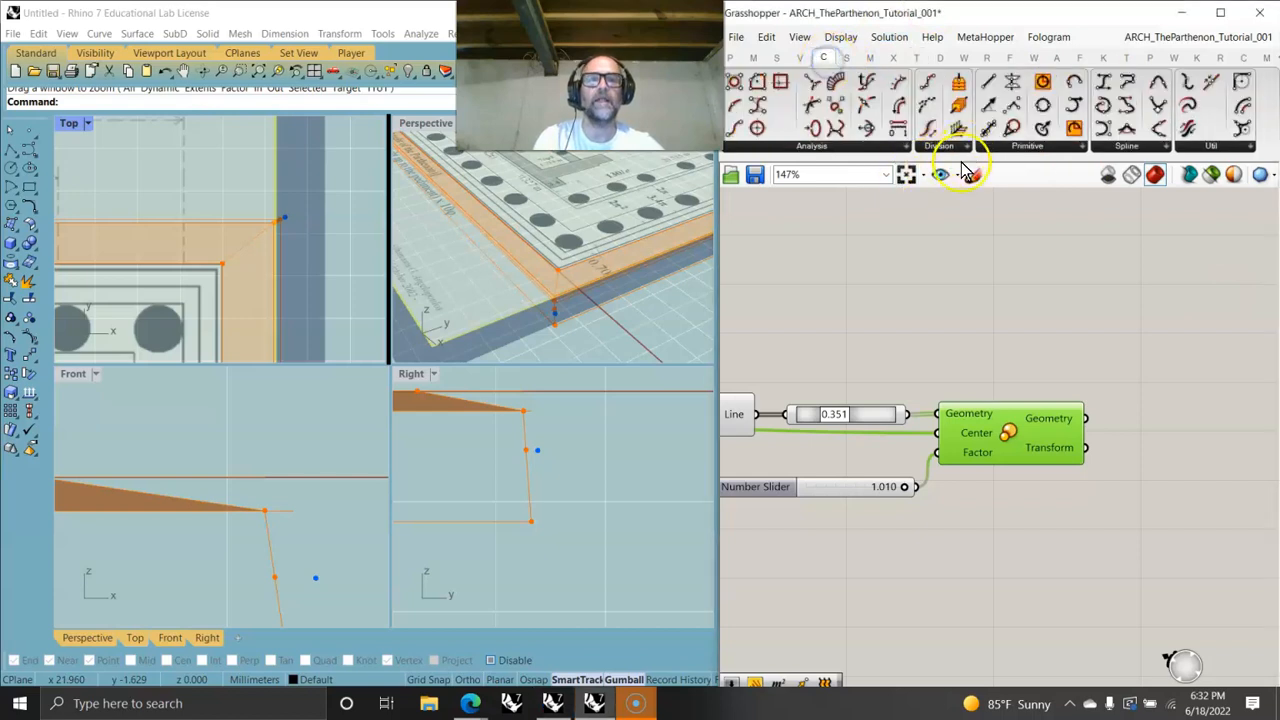
{"action": "left_click", "coordinate": [1015, 148]}
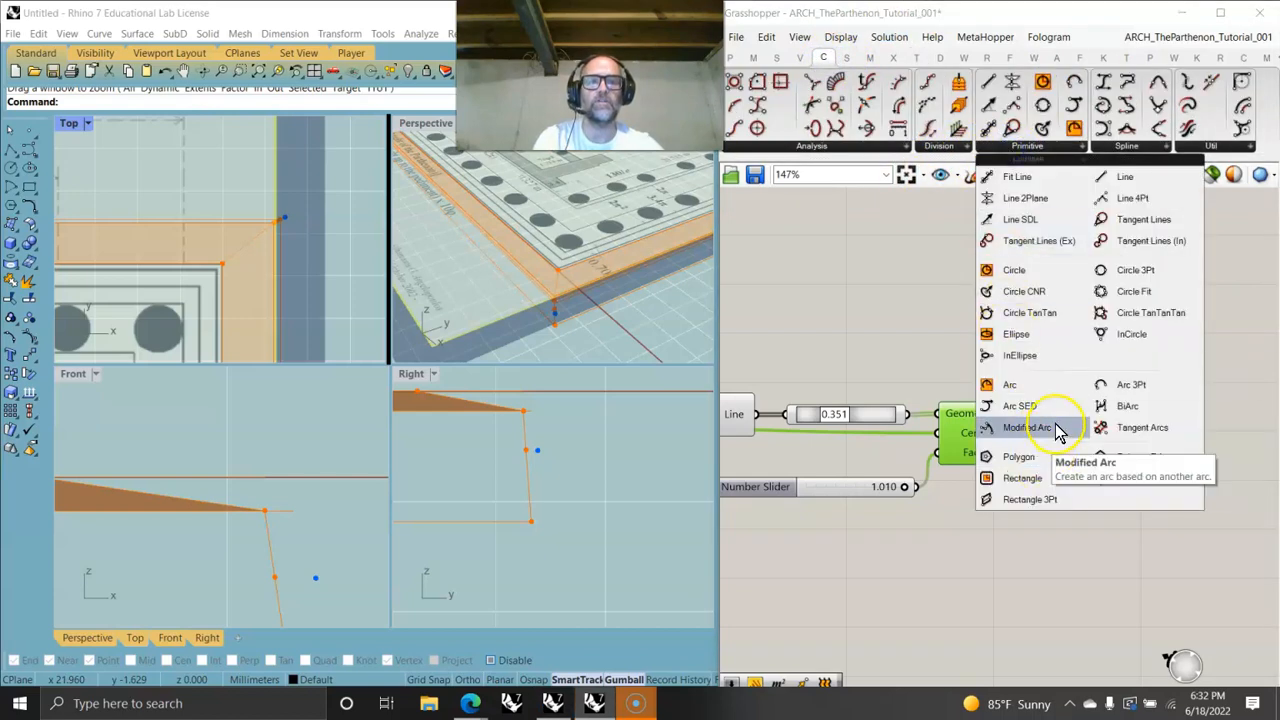
{"action": "left_click_drag", "start_coordinate": [1213, 450], "coordinate": [1205, 447]}
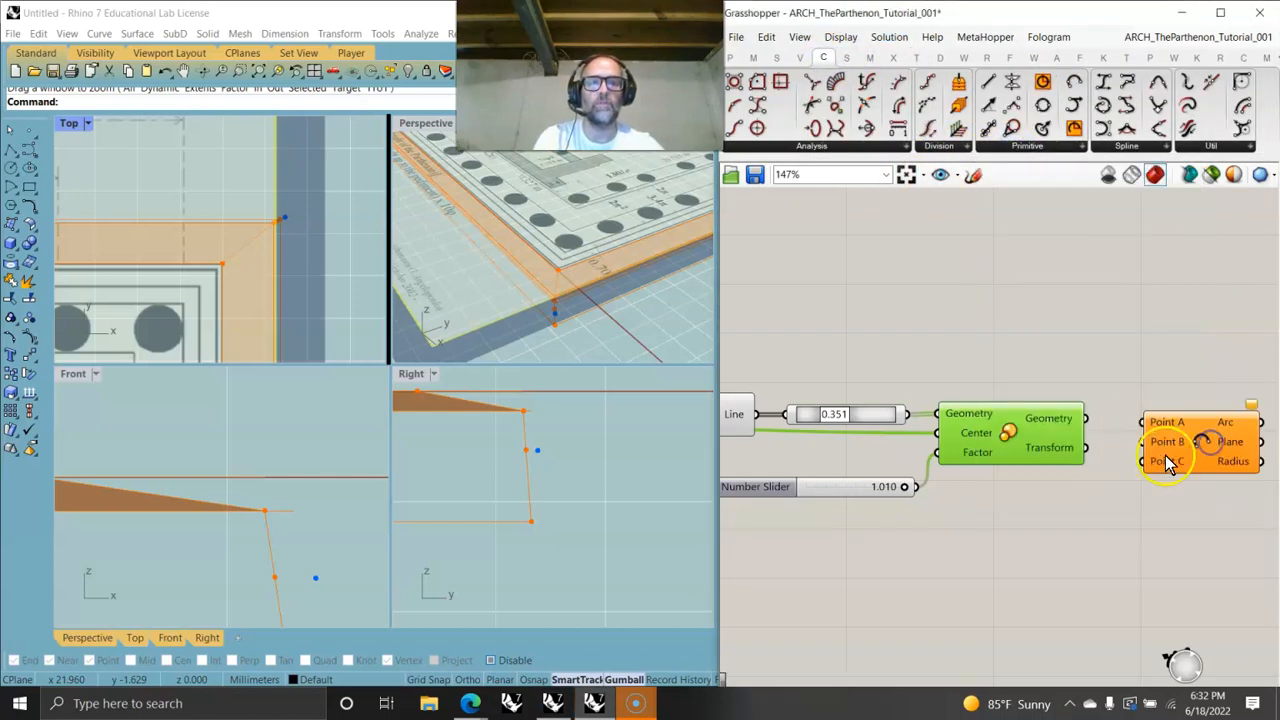
{"action": "left_click_drag", "start_coordinate": [1087, 420], "coordinate": [1141, 443]}
{"action": "left_click_drag", "start_coordinate": [1194, 445], "coordinate": [1171, 422]}
{"action": "right_click_drag", "start_coordinate": [886, 477], "coordinate": [1046, 452]}
{"action": "scroll", "coordinate": [1047, 452], "scroll_direction": "down", "scroll_amount": 1}
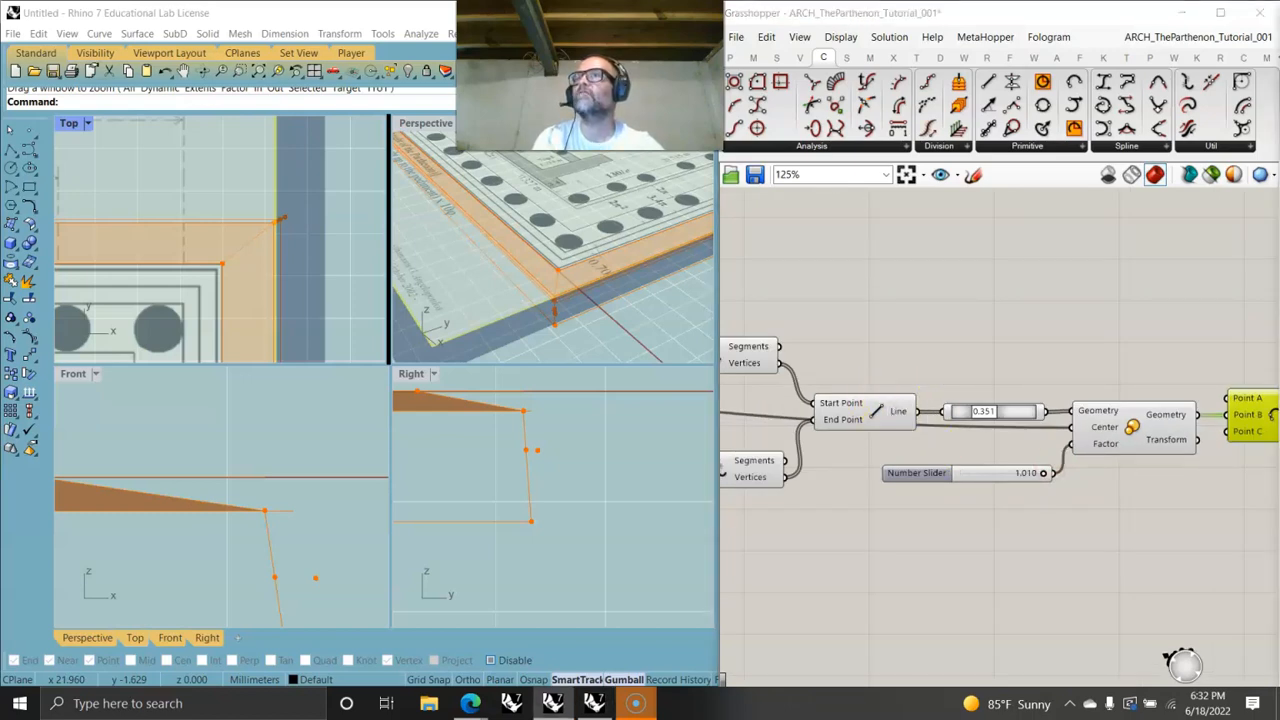
- Add an End Points component on the Line and wire its start and end to the arc's Point A and Point C
{"action": "left_click", "coordinate": [897, 427]}
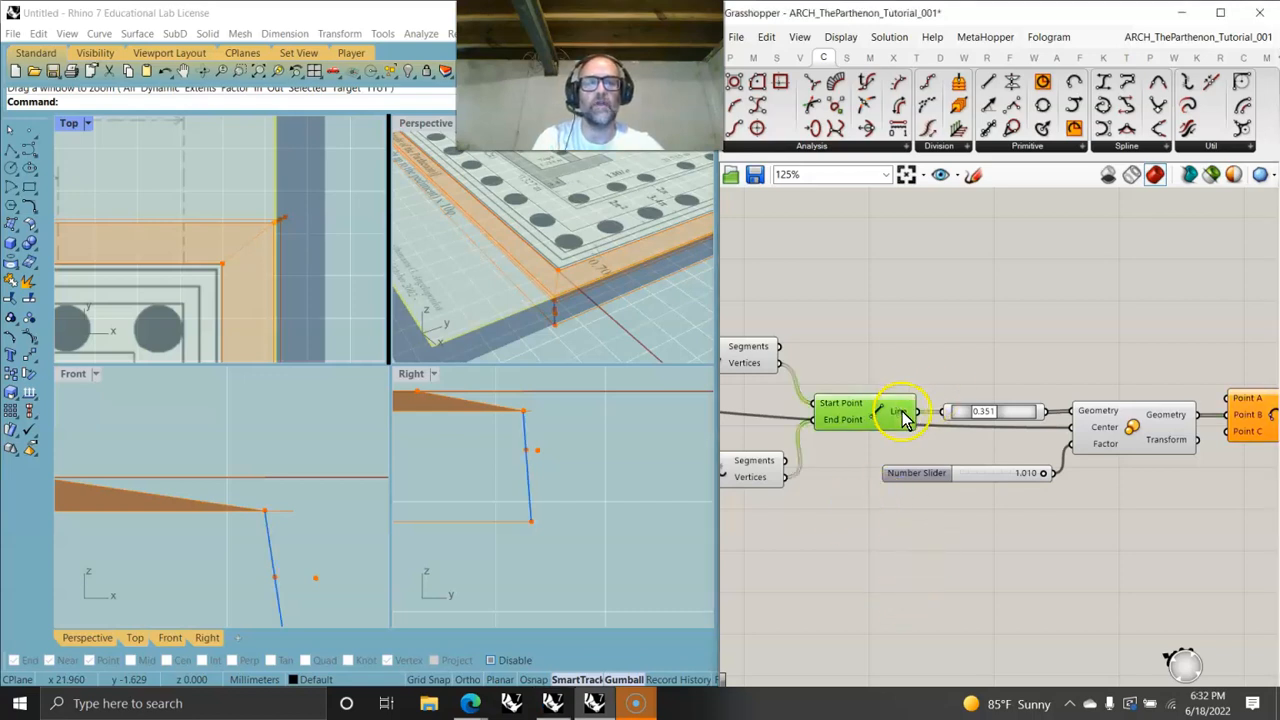
{"action": "left_click", "coordinate": [1030, 355]}
{"action": "left_click_drag", "start_coordinate": [918, 411], "coordinate": [982, 347]}
{"action": "right_click_drag", "start_coordinate": [1171, 389], "coordinate": [962, 321]}
{"action": "left_click_drag", "start_coordinate": [860, 271], "coordinate": [1016, 333]}
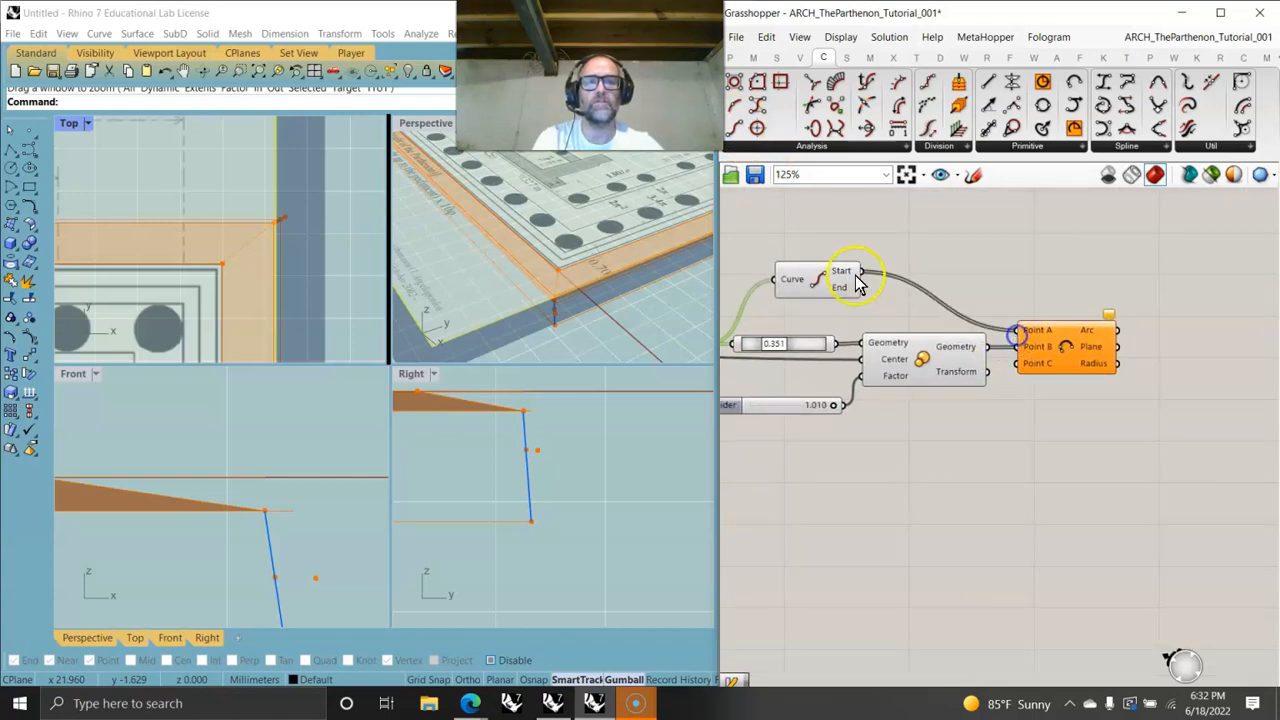
{"action": "left_click_drag", "start_coordinate": [861, 288], "coordinate": [1016, 363]}
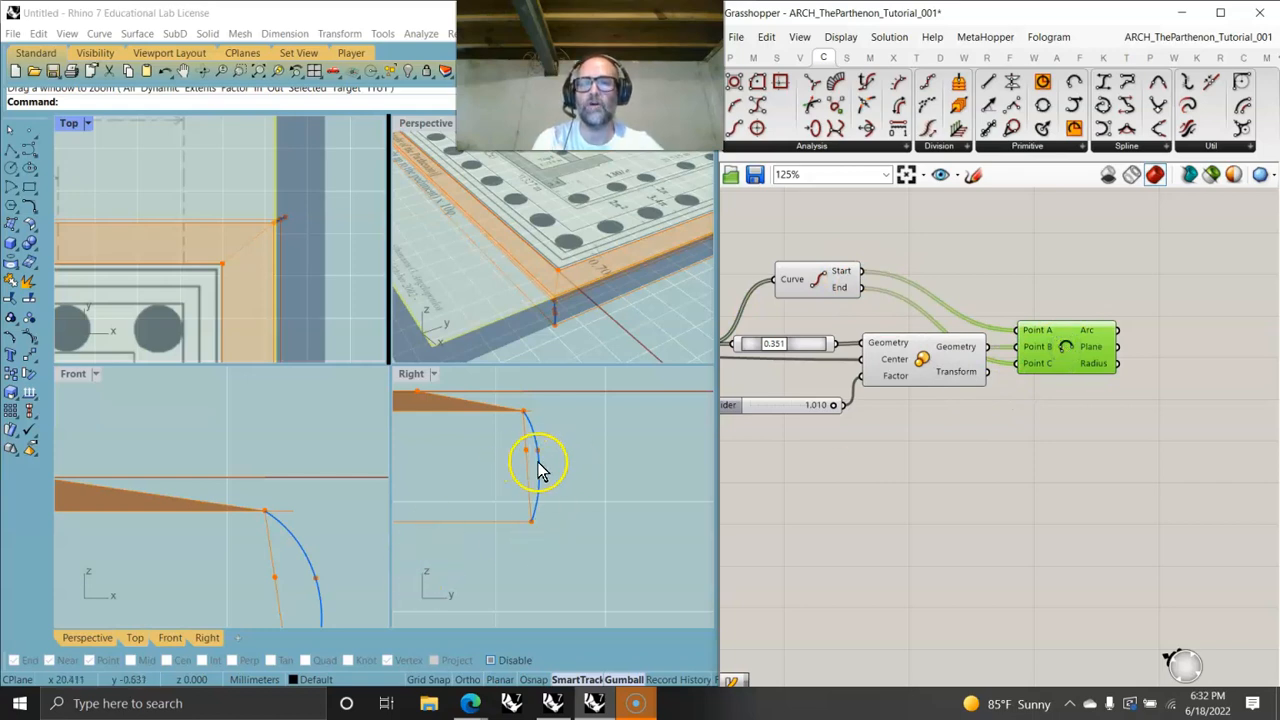
- Set the Point On Curve parameter to 0.531 and the scale factor to 1.007 to shape the arc
{"action": "right_click_drag", "start_coordinate": [943, 423], "coordinate": [1057, 423]}
{"action": "left_click", "coordinate": [1022, 293]}
{"action": "mouse_move", "coordinate": [1022, 293]}
{"action": "left_mouse_down"}
{"action": "mouse_move", "coordinate": [1051, 293]}
{"action": "mouse_move", "coordinate": [1011, 293]}
{"action": "mouse_move", "coordinate": [1030, 300]}
{"action": "left_mouse_up"}
{"action": "left_click_drag", "start_coordinate": [1078, 358], "coordinate": [1052, 360]}
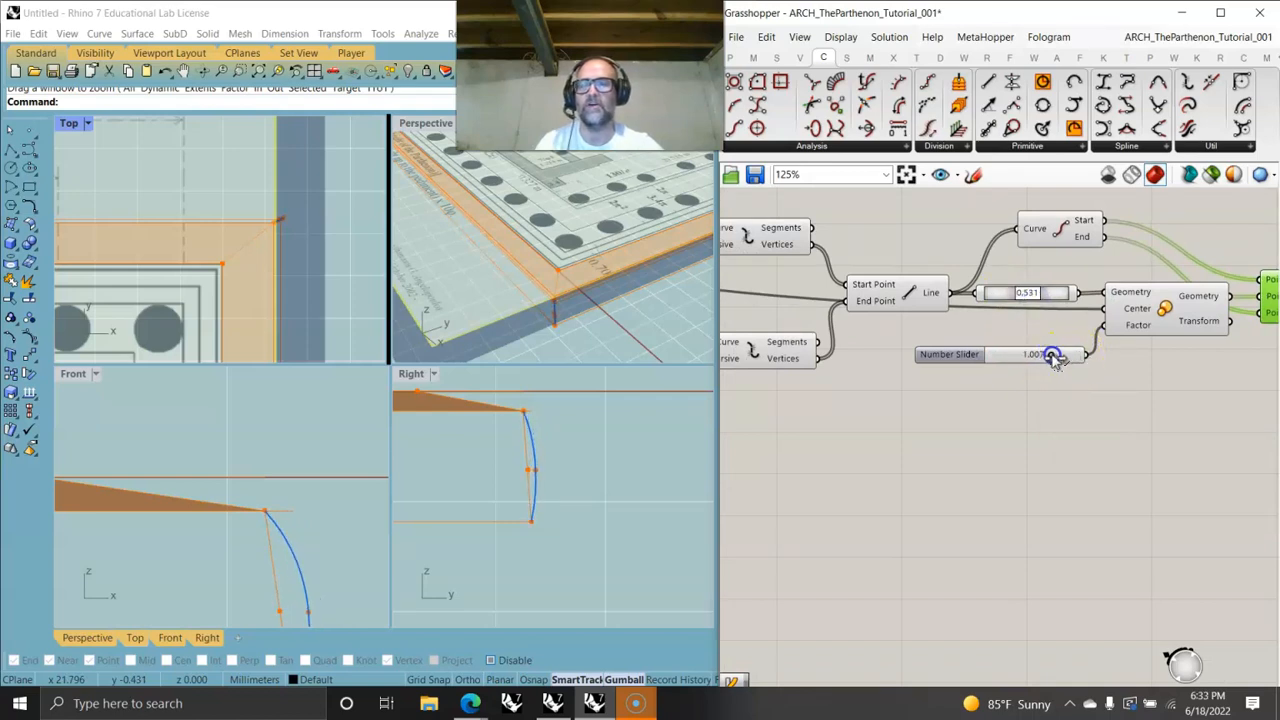
{"action": "right_click_drag", "start_coordinate": [1143, 449], "coordinate": [910, 461]}
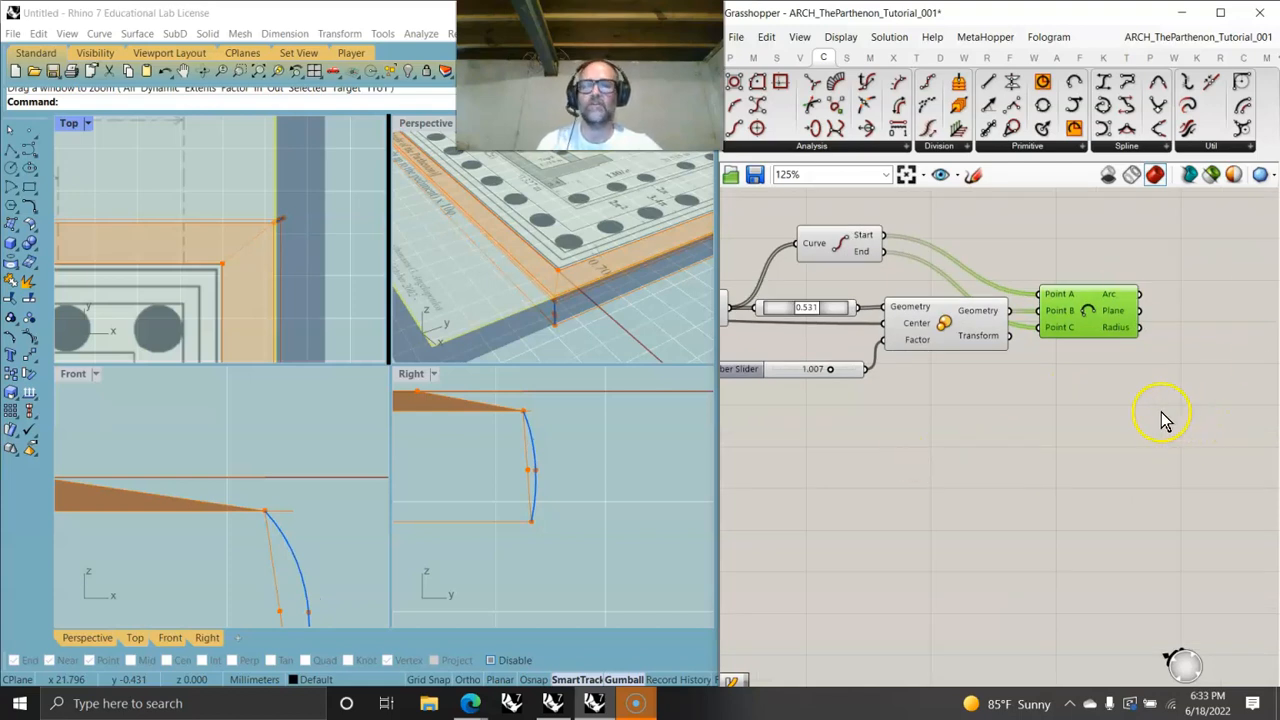
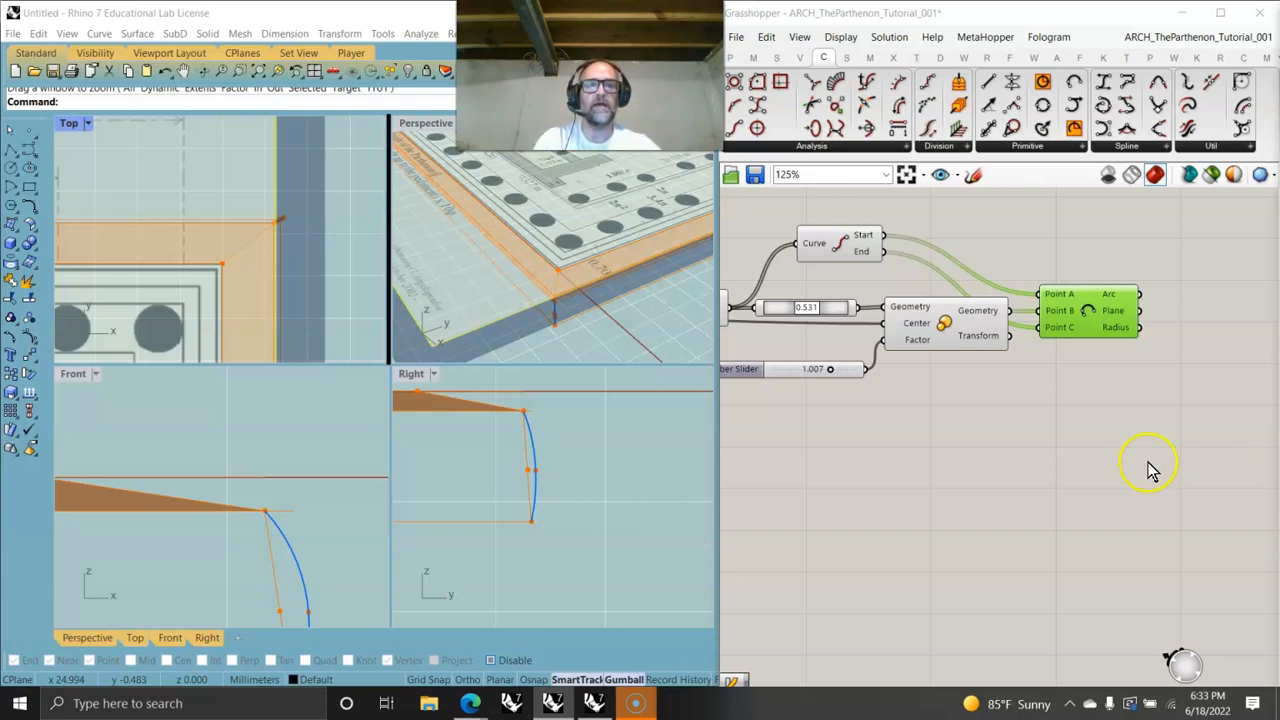
{"action": "right_click_drag", "start_coordinate": [1149, 434], "coordinate": [1038, 420]}
{"action": "scroll", "coordinate": [604, 301], "scroll_direction": "down", "scroll_amount": 6}
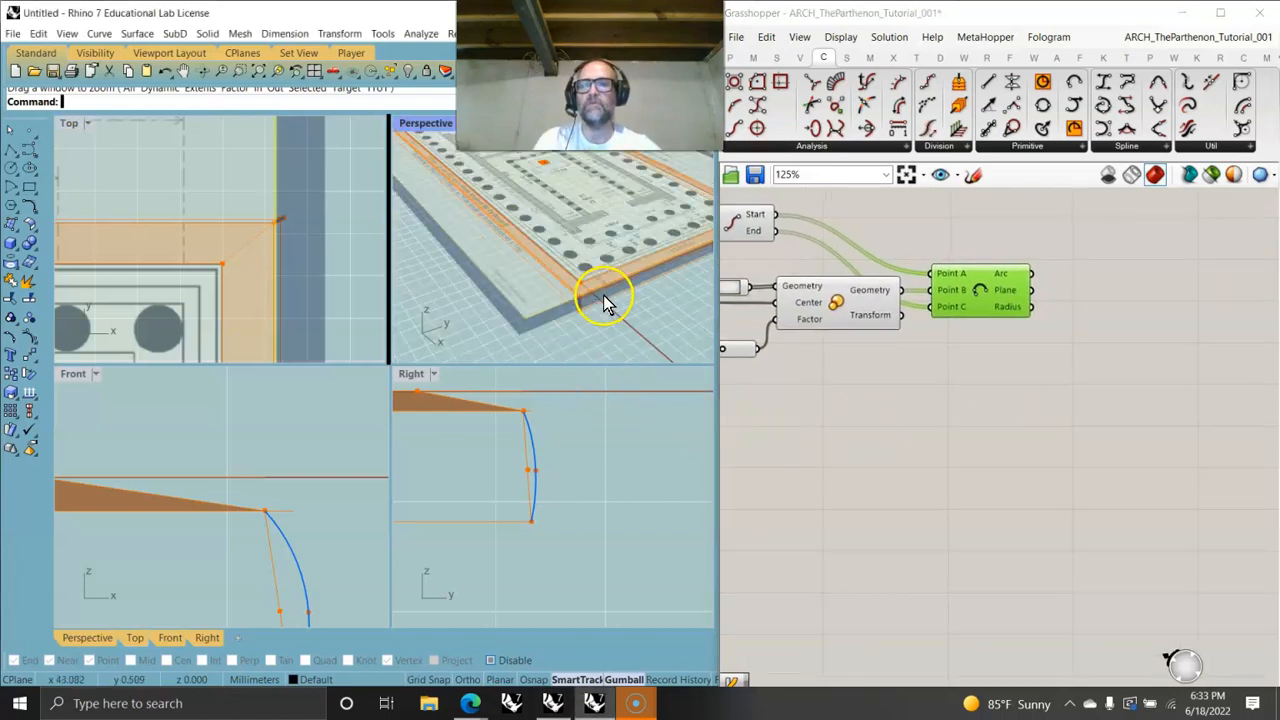
{"action": "right_click_drag", "start_coordinate": [609, 314], "coordinate": [634, 263]}
{"action": "scroll", "coordinate": [586, 325], "scroll_direction": "up", "scroll_amount": 5}
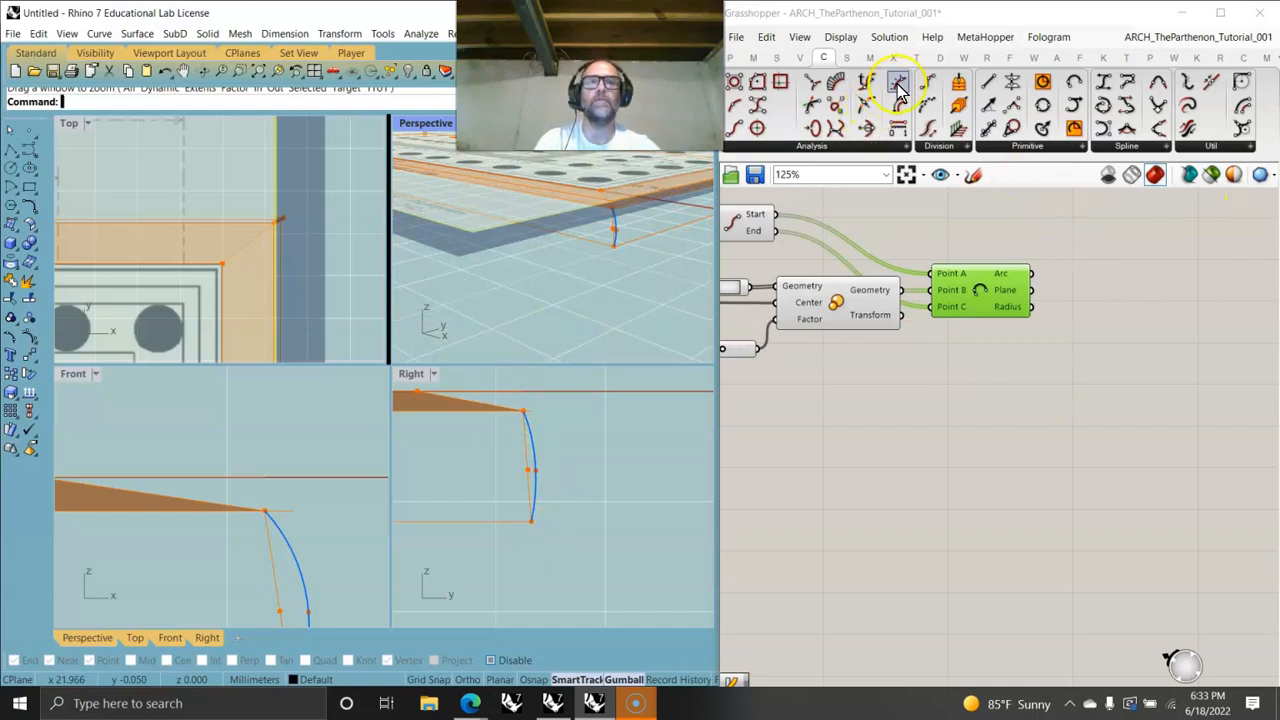
{"action": "left_click", "coordinate": [846, 57]}
{"action": "left_click", "coordinate": [988, 147]}
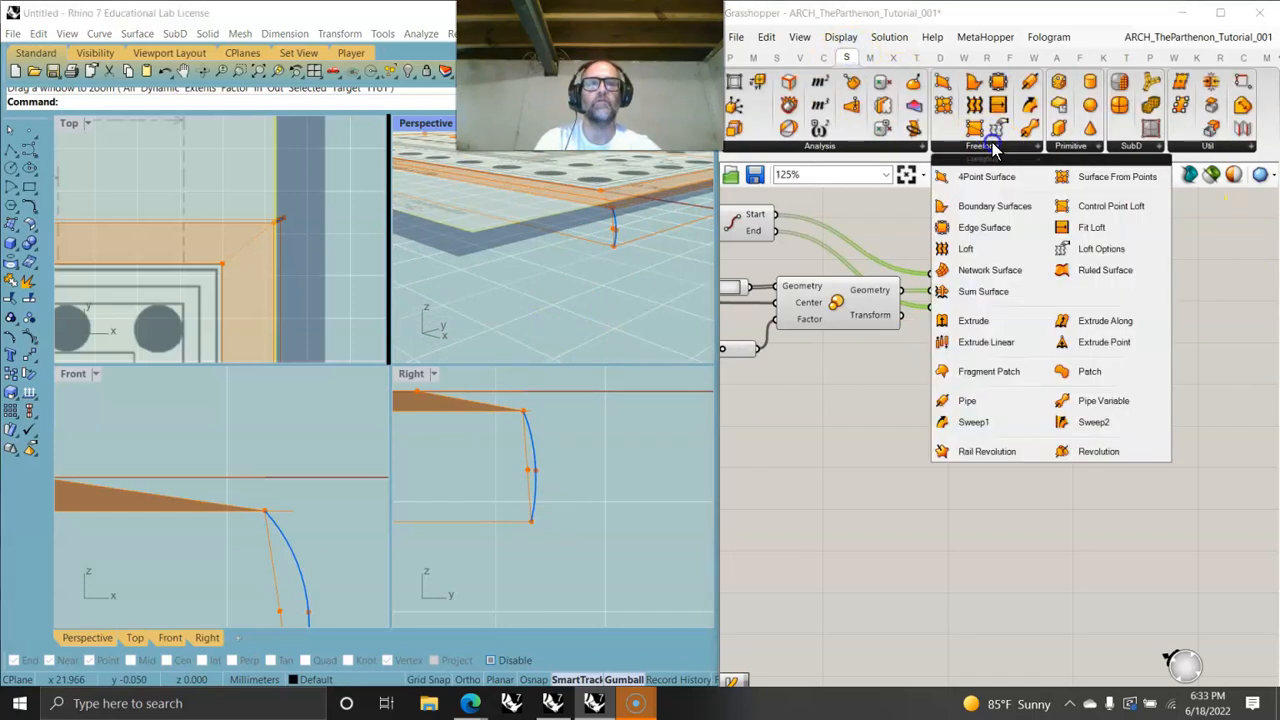
{"action": "left_click", "coordinate": [972, 424]}
{"action": "left_click", "coordinate": [1138, 300]}
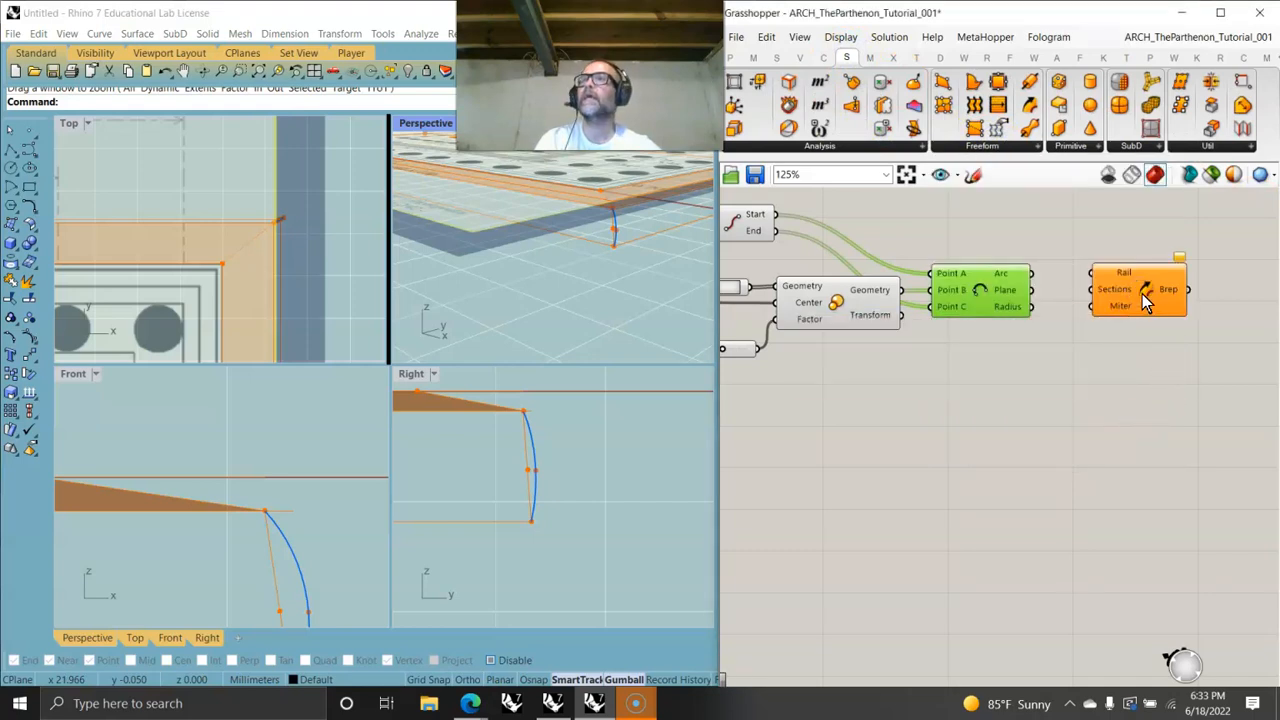
{"action": "left_click", "coordinate": [1142, 295]}
{"action": "key", "text": "Delete"}
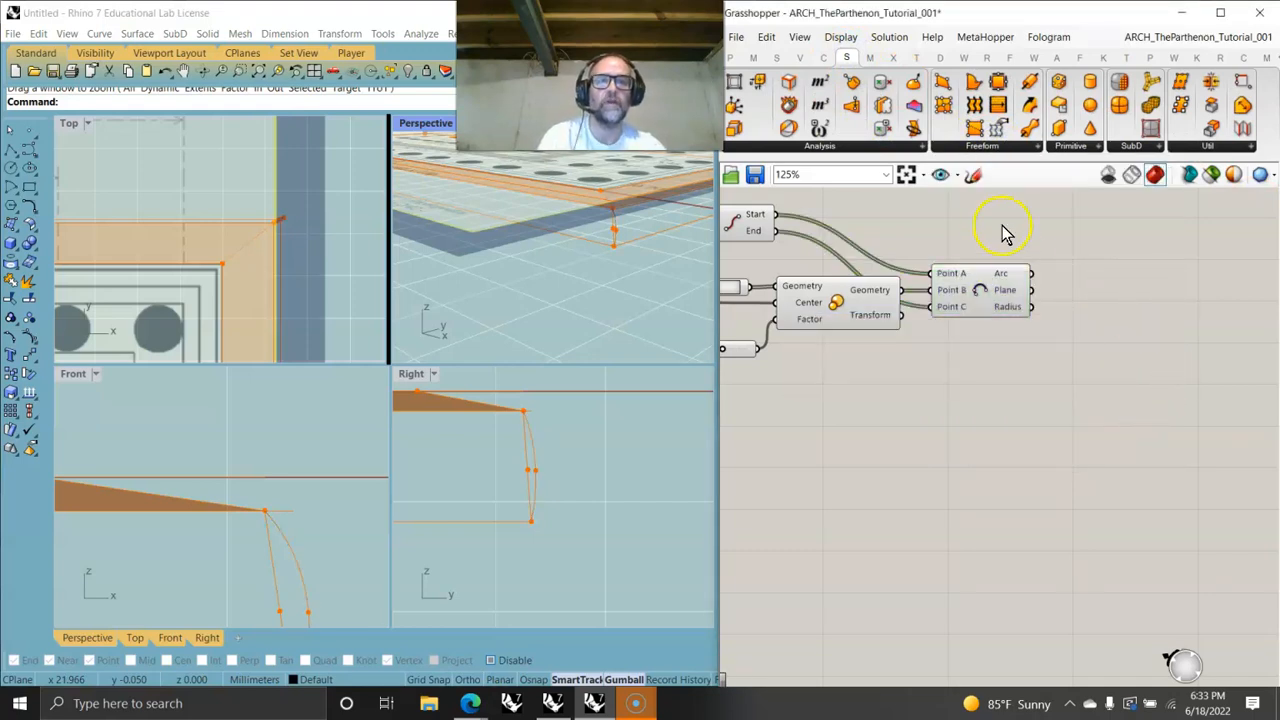
- Add a Sweep2 component from the Freeform surface group to the canvas
{"action": "left_click", "coordinate": [987, 150]}
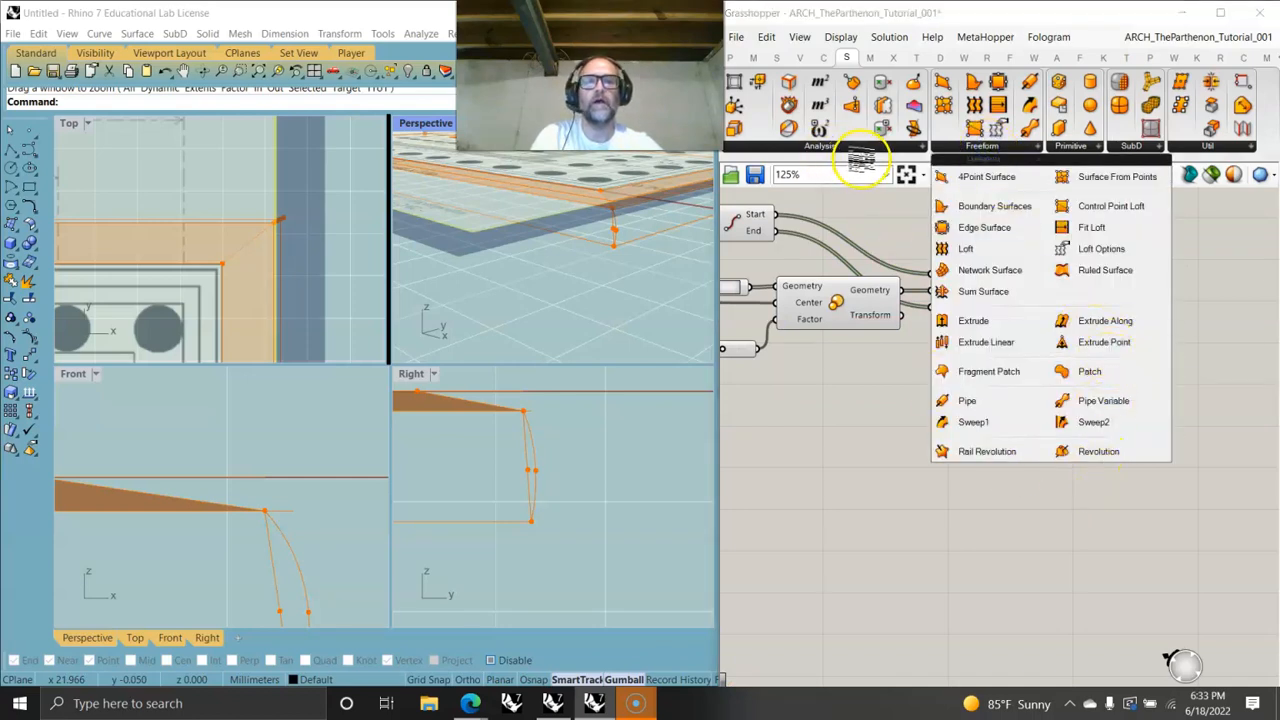
{"action": "left_click", "coordinate": [1096, 421]}
{"action": "left_click", "coordinate": [1170, 272]}
{"action": "right_click_drag", "start_coordinate": [1247, 341], "coordinate": [831, 360]}
{"action": "left_click_drag", "start_coordinate": [819, 298], "coordinate": [1007, 290]}
{"action": "right_click_drag", "start_coordinate": [944, 321], "coordinate": [1115, 343]}
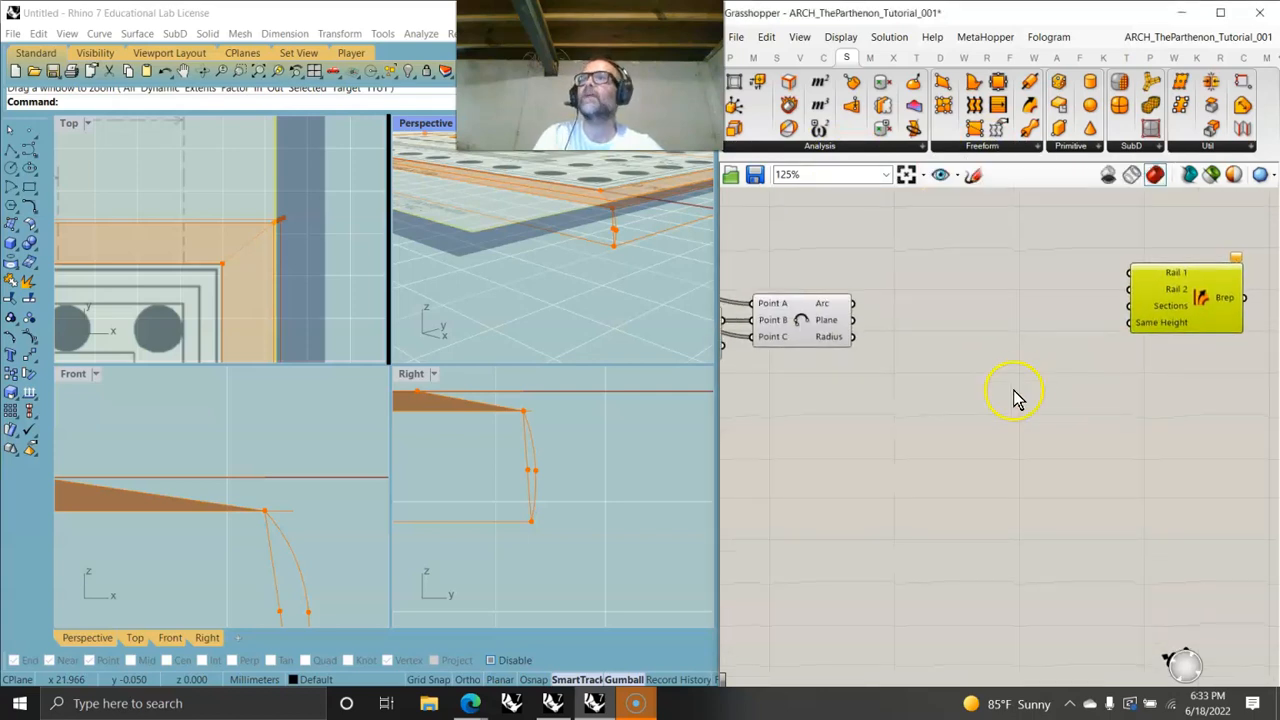
- Add a List Item component and expand its outputs to include +1, +2 and +3
{"action": "left_click", "coordinate": [776, 57]}
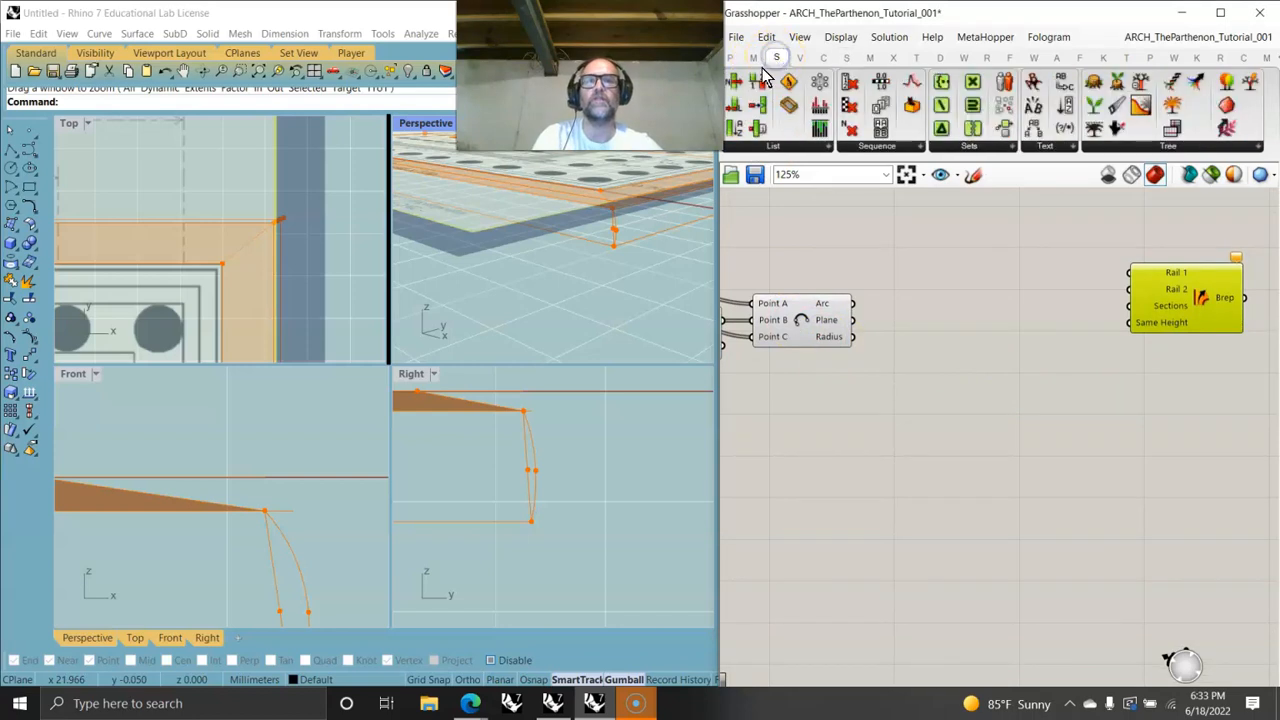
{"action": "left_click_drag", "start_coordinate": [740, 90], "coordinate": [935, 264]}
{"action": "scroll", "coordinate": [934, 273], "scroll_direction": "up", "scroll_amount": 5}
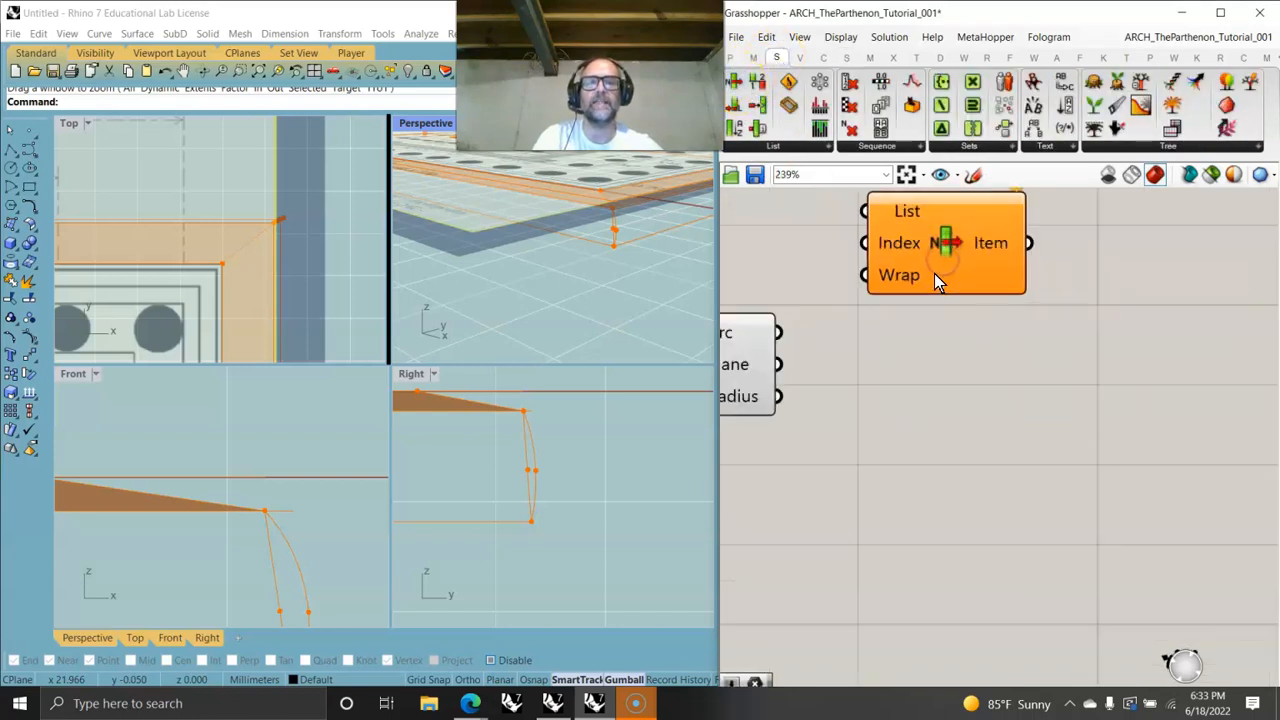
{"action": "left_click", "coordinate": [978, 299]}
{"action": "left_click", "coordinate": [978, 302]}
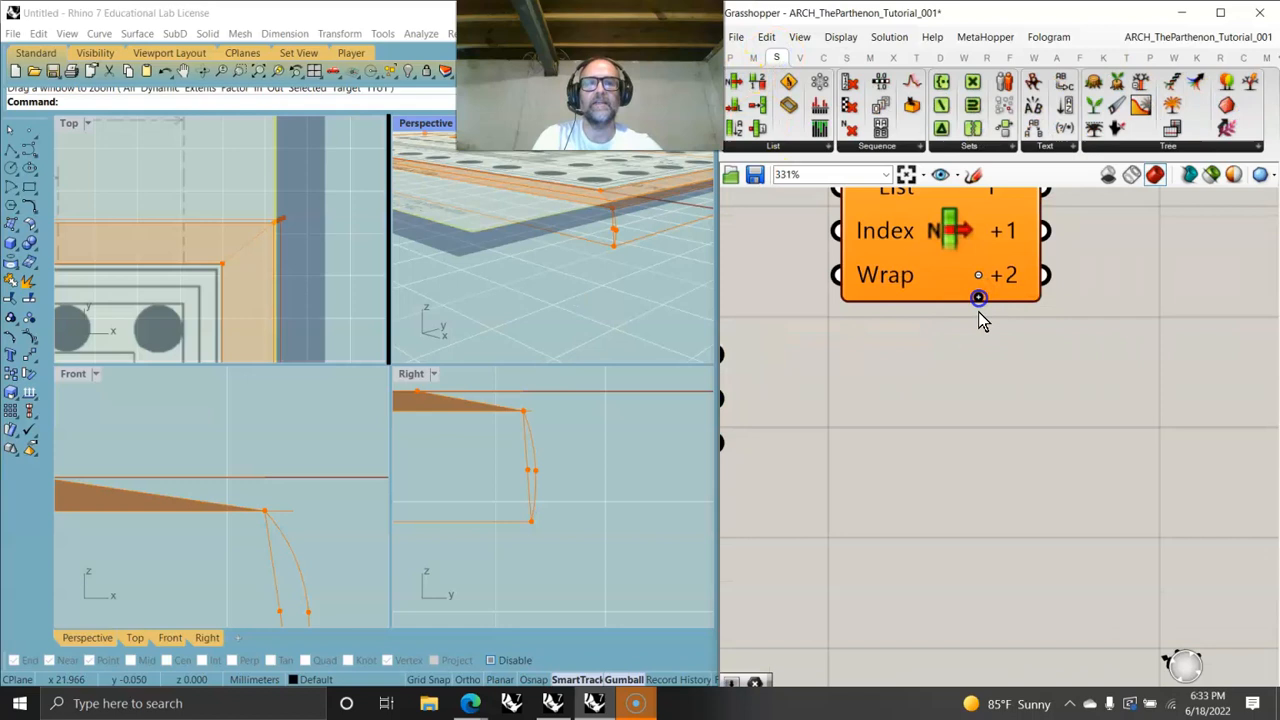
{"action": "left_click", "coordinate": [979, 300]}
{"action": "scroll", "coordinate": [979, 300], "scroll_direction": "down", "scroll_amount": 9}
- Duplicate the List Item and connect the arc output to both List Items' list inputs
{"action": "left_click", "coordinate": [940, 348]}
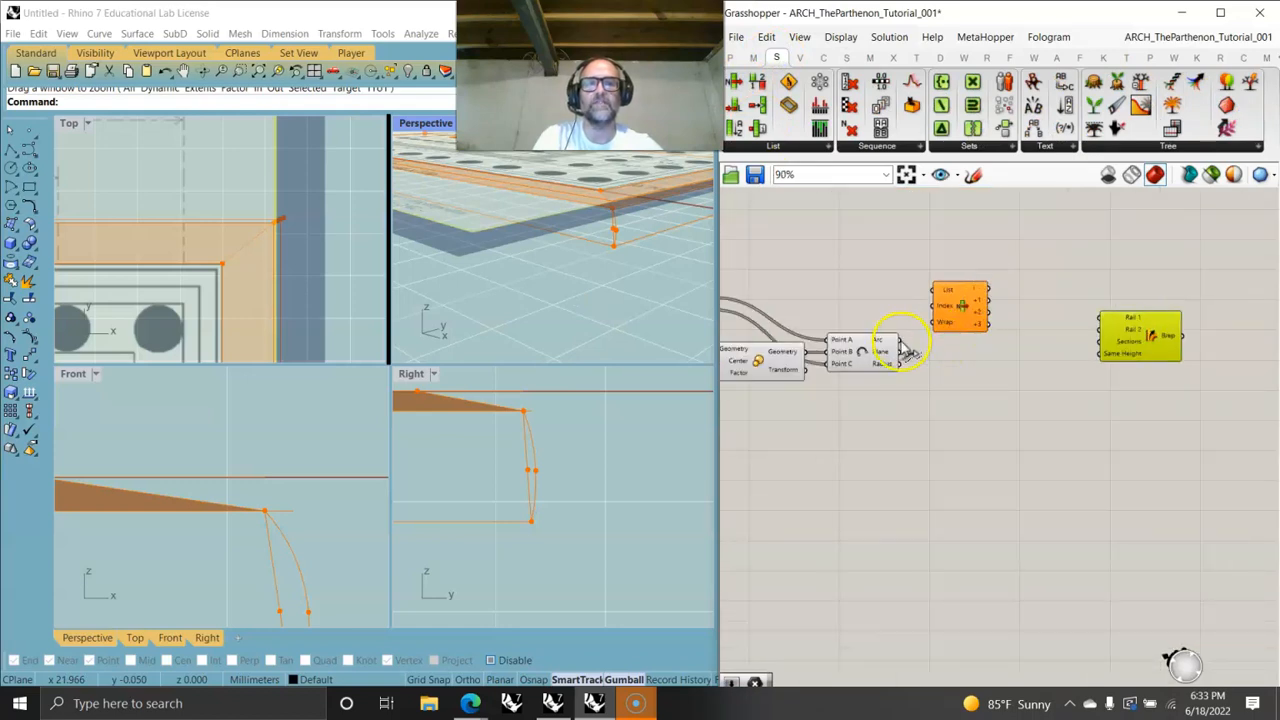
{"action": "left_click", "coordinate": [953, 315]}
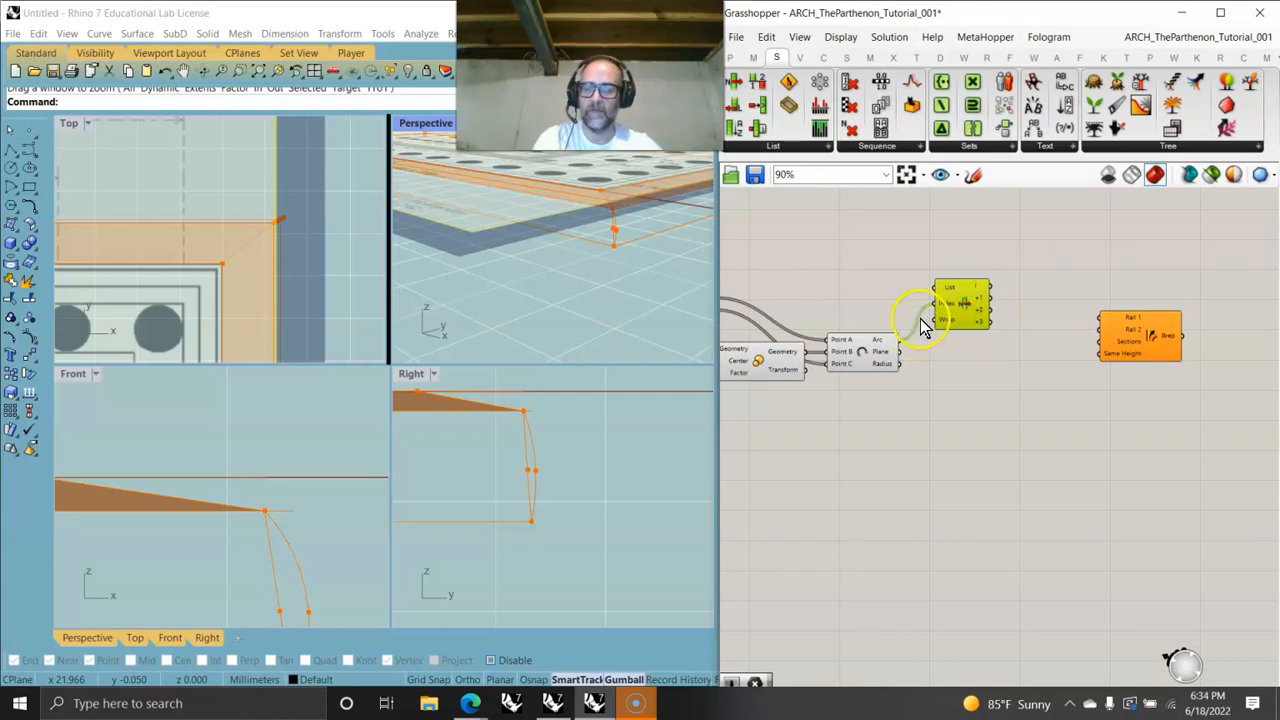
{"action": "left_click_drag", "start_coordinate": [926, 317], "coordinate": [977, 375]}
{"action": "scroll", "coordinate": [953, 290], "scroll_direction": "up", "scroll_amount": 2}
{"action": "left_click", "coordinate": [975, 309]}
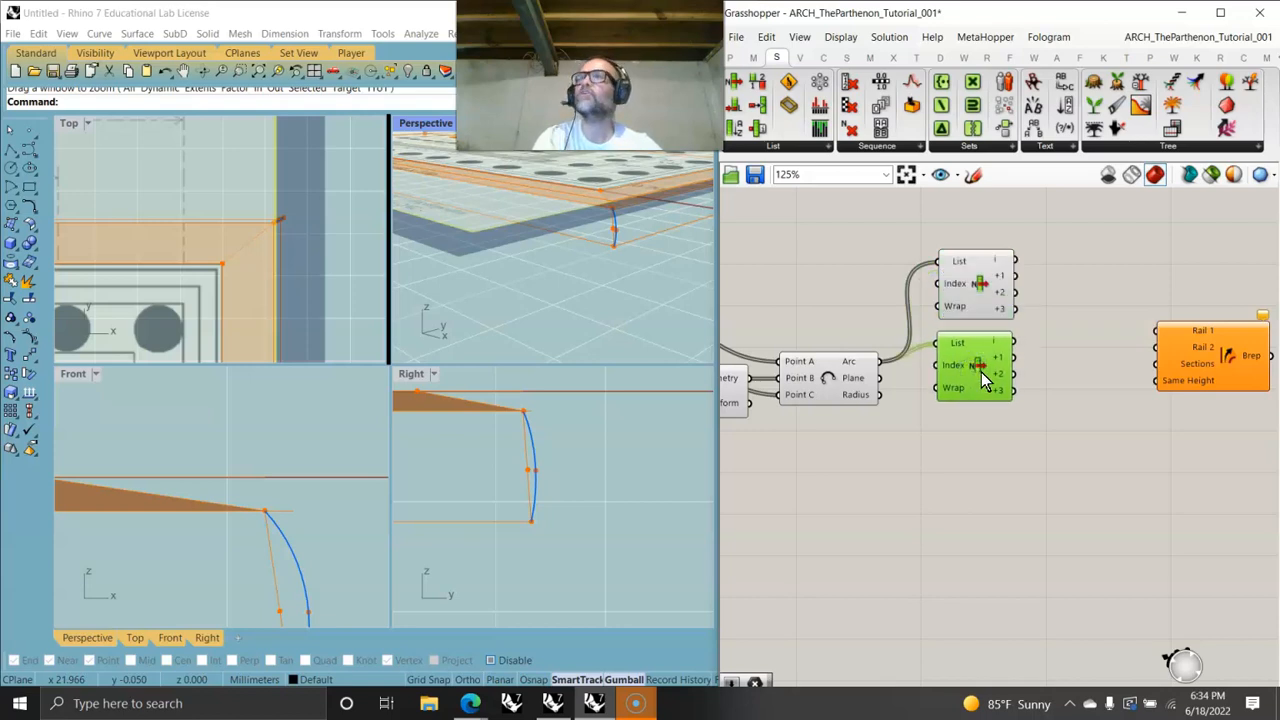
- Wire the first List Item's i and +1 outputs into Sweep2's Rail 1 and Rail 2 inputs
{"action": "left_click_drag", "start_coordinate": [1018, 261], "coordinate": [1150, 336]}
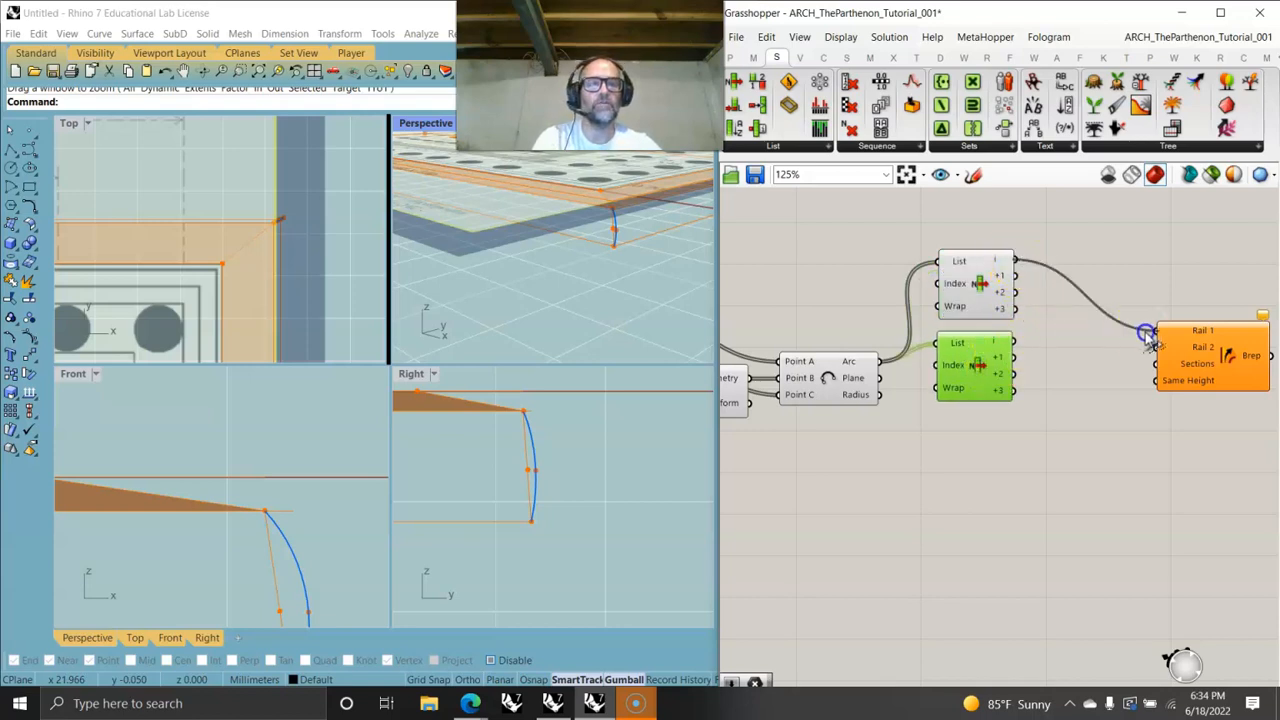
{"action": "left_click_drag", "start_coordinate": [1015, 277], "coordinate": [1178, 336]}
{"action": "left_click_drag", "start_coordinate": [1019, 342], "coordinate": [818, 443]}
{"action": "left_click_drag", "start_coordinate": [948, 393], "coordinate": [965, 458]}
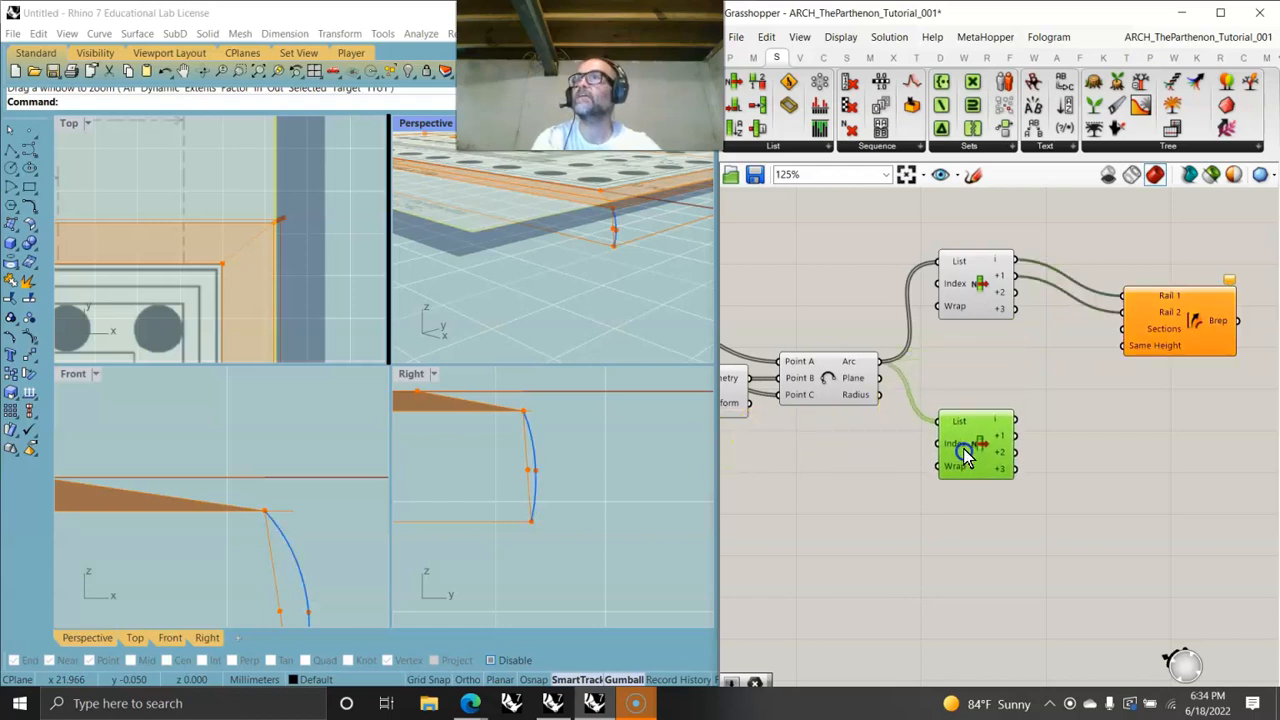
- Copy and paste a third List Item below the others and connect the arcs to its list input
{"action": "left_click", "coordinate": [973, 299]}
{"action": "key", "text": "ctrl+c"}
{"action": "key", "text": "ctrl+v"}
{"action": "left_click_drag", "start_coordinate": [988, 306], "coordinate": [978, 379]}
{"action": "right_click_drag", "start_coordinate": [926, 382], "coordinate": [1155, 390]}
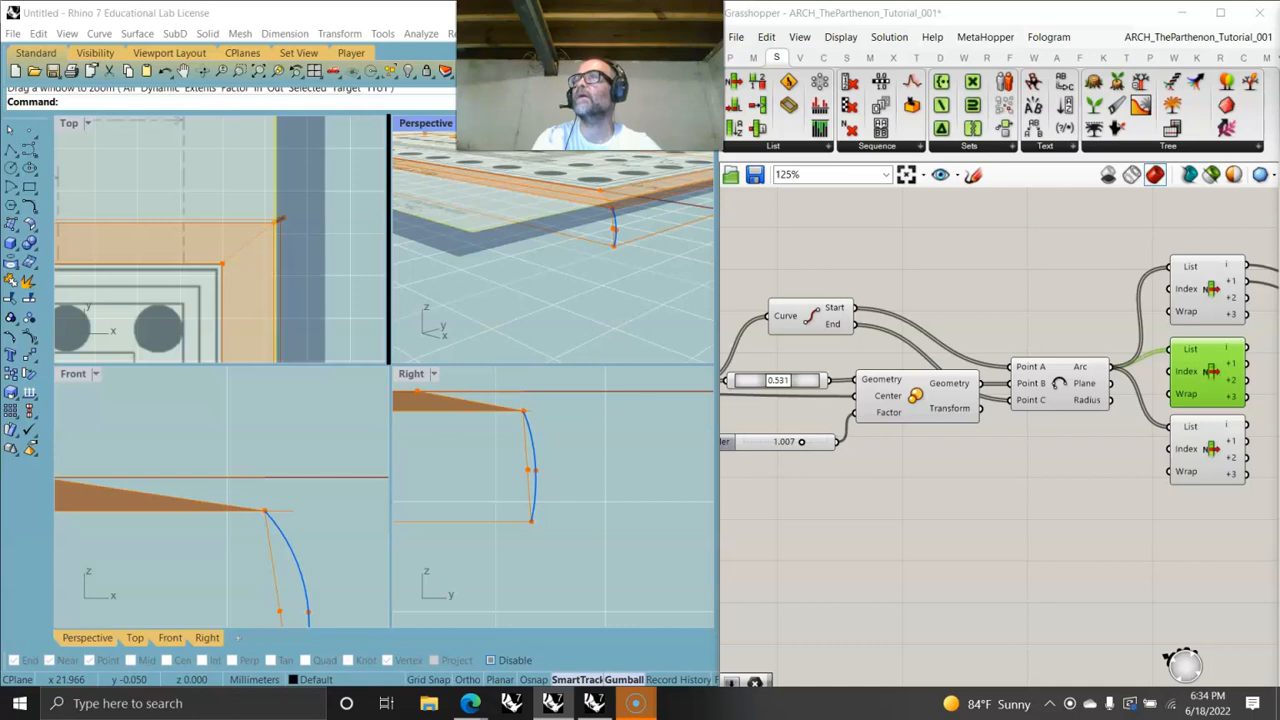
{"action": "right_click_drag", "start_coordinate": [812, 462], "coordinate": [1115, 460]}
{"action": "left_click_drag", "start_coordinate": [873, 328], "coordinate": [852, 362]}
{"action": "left_click", "coordinate": [894, 391]}
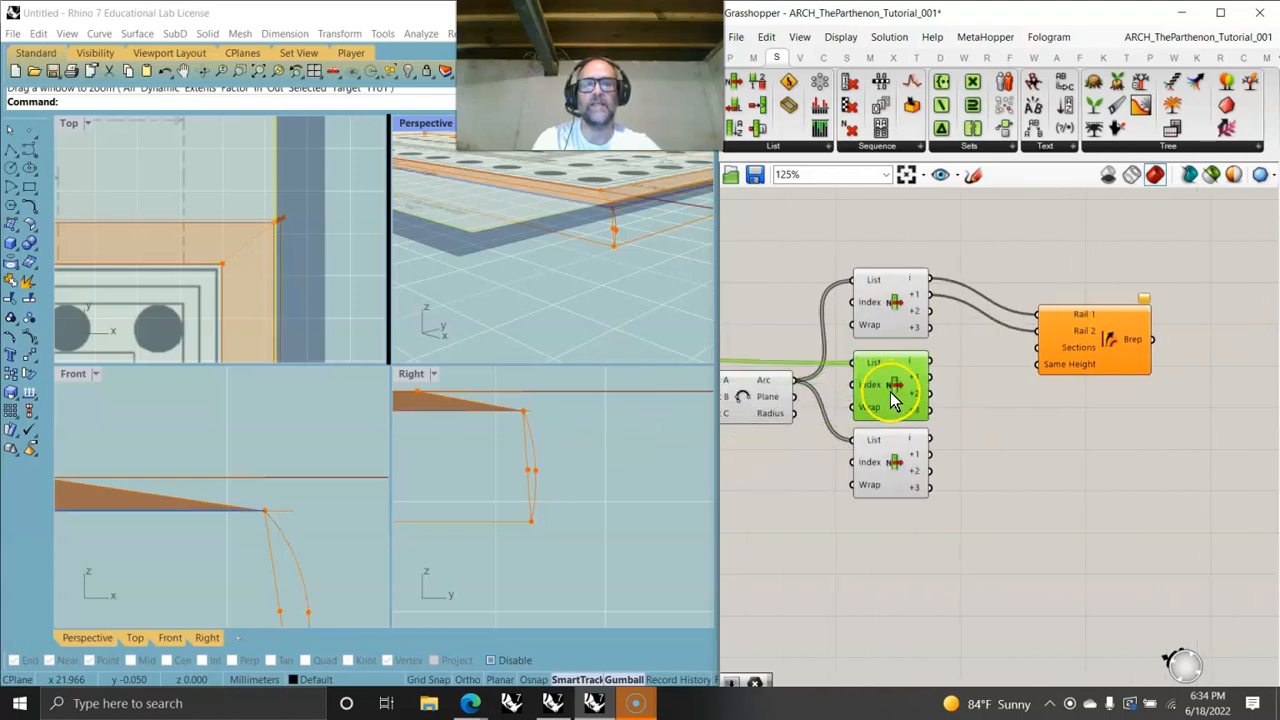
- Connect the second List Item's first output to Sweep2's Sections input
{"action": "right_click_drag", "start_coordinate": [1084, 394], "coordinate": [986, 366]}
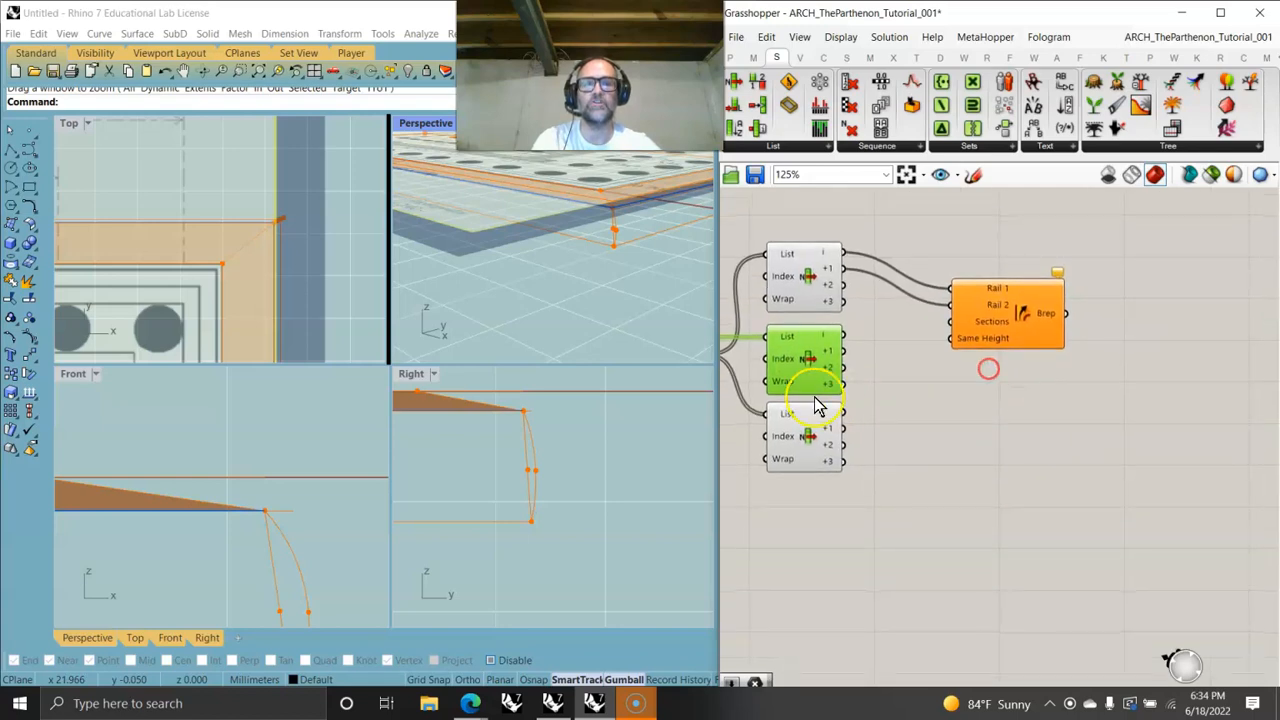
{"action": "left_click_drag", "start_coordinate": [840, 340], "coordinate": [948, 321]}
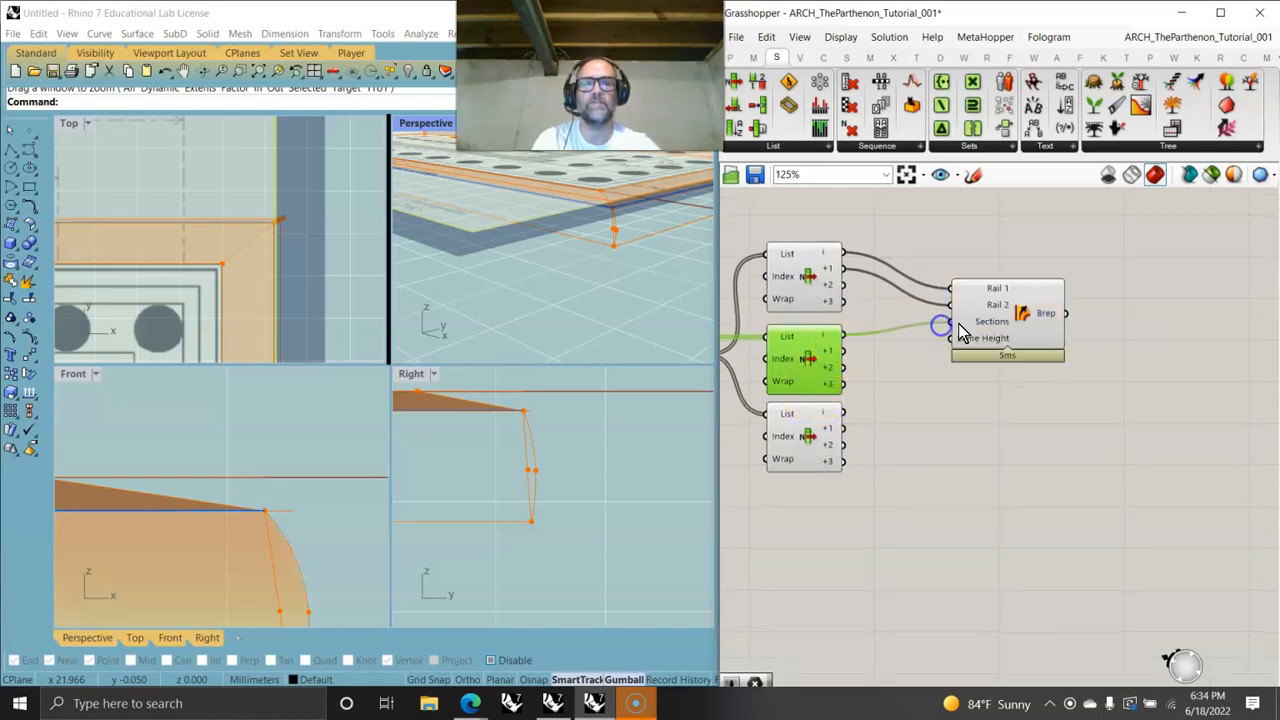
{"action": "left_click", "coordinate": [994, 336]}
{"action": "scroll", "coordinate": [243, 517], "scroll_direction": "down", "scroll_amount": 10}
{"action": "right_click_drag", "start_coordinate": [231, 554], "coordinate": [363, 549]}
{"action": "scroll", "coordinate": [283, 549], "scroll_direction": "down", "scroll_amount": 6}
{"action": "mouse_move", "coordinate": [145, 530]}
{"action": "right_mouse_down"}
{"action": "mouse_move", "coordinate": [348, 520]}
{"action": "mouse_move", "coordinate": [358, 498]}
{"action": "right_mouse_up"}
{"action": "right_click_drag", "start_coordinate": [200, 528], "coordinate": [306, 505]}
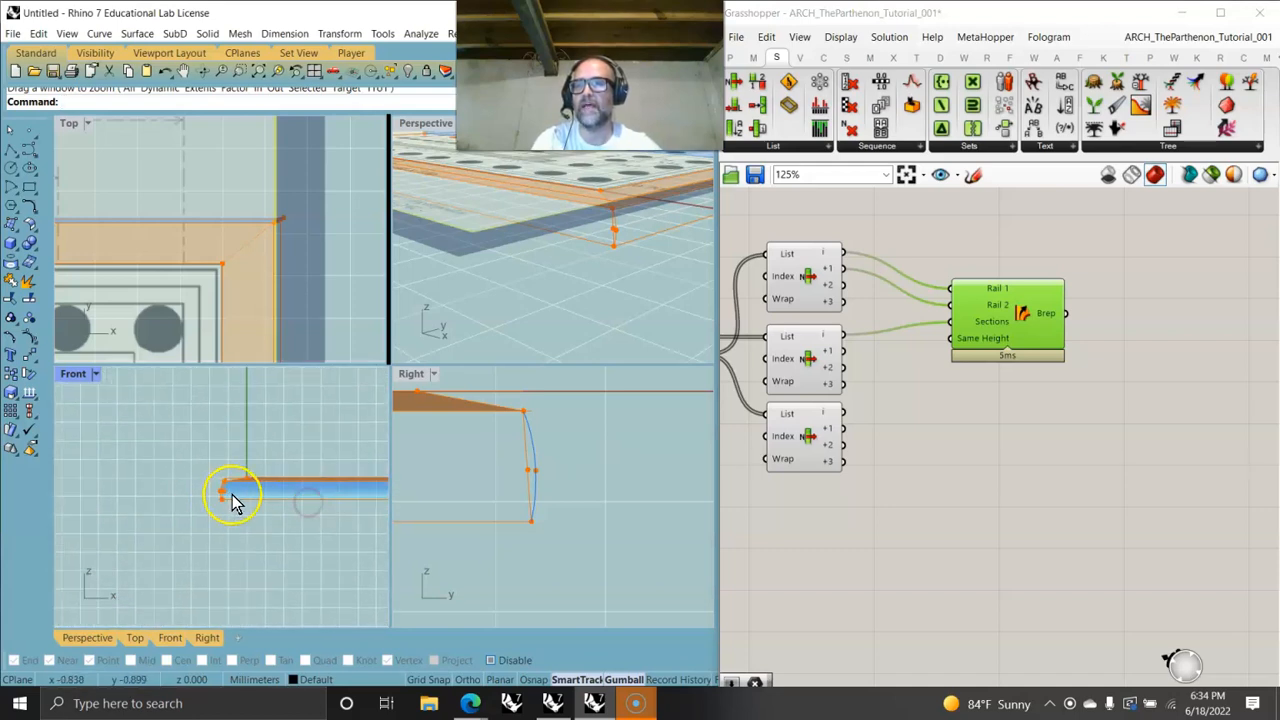
{"action": "scroll", "coordinate": [234, 502], "scroll_direction": "up", "scroll_amount": 10}
- Copy and paste the Sweep2 component below the first one
{"action": "right_click_drag", "start_coordinate": [745, 473], "coordinate": [920, 450]}
{"action": "left_click", "coordinate": [967, 361]}
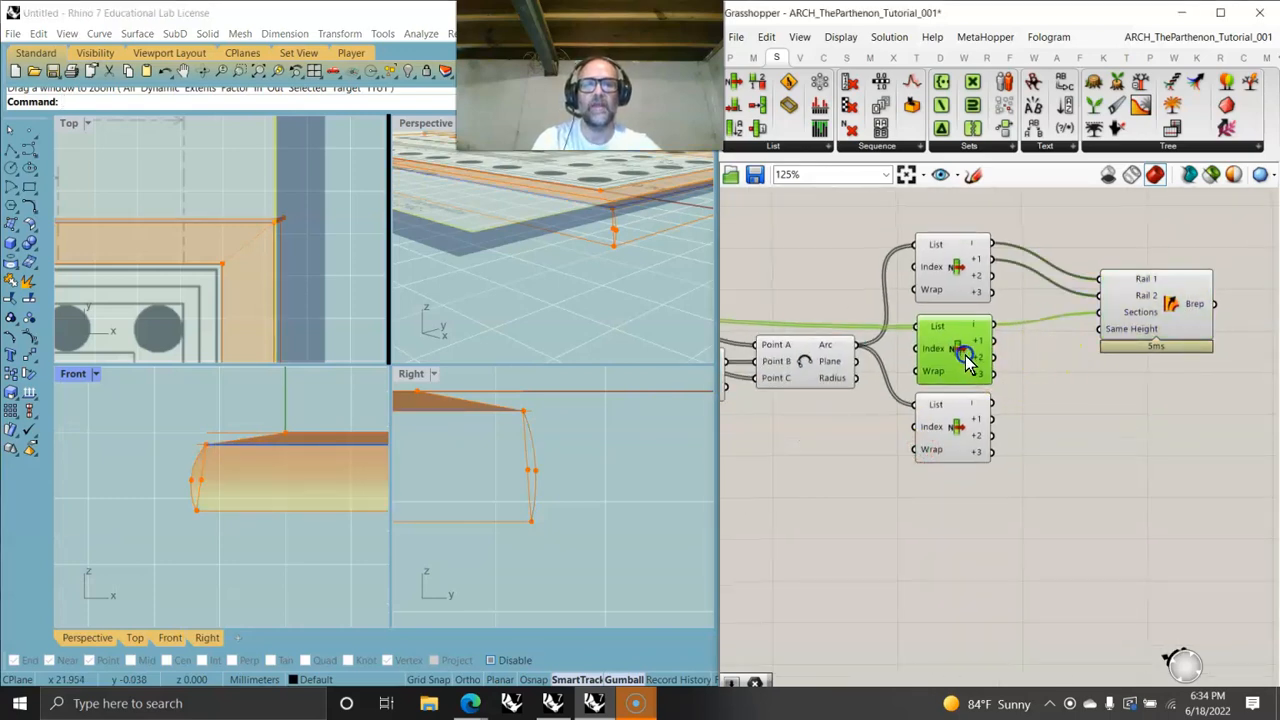
{"action": "mouse_move", "coordinate": [967, 440]}
{"action": "left_mouse_down"}
{"action": "mouse_move", "coordinate": [973, 462]}
{"action": "mouse_move", "coordinate": [972, 434]}
{"action": "left_mouse_up"}
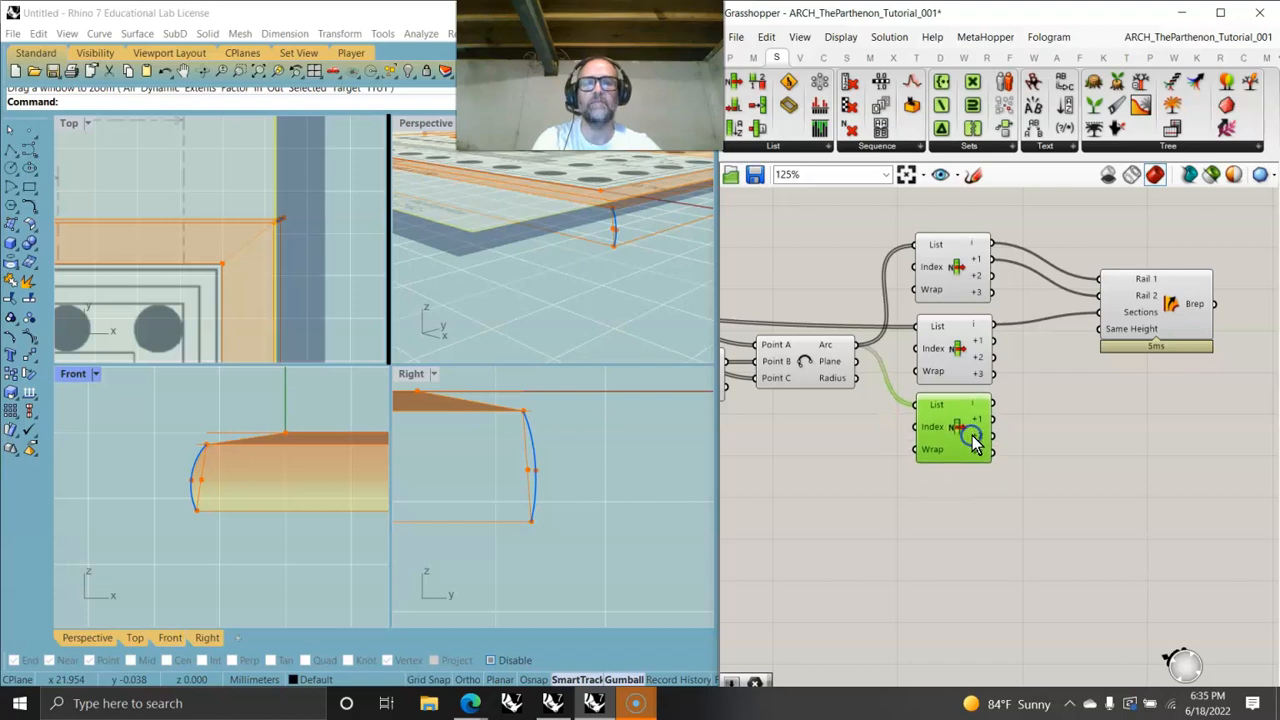
{"action": "left_click", "coordinate": [1147, 329]}
{"action": "key", "text": "ctrl+c"}
{"action": "key", "text": "ctrl+v"}
{"action": "left_click_drag", "start_coordinate": [1175, 315], "coordinate": [1162, 429]}
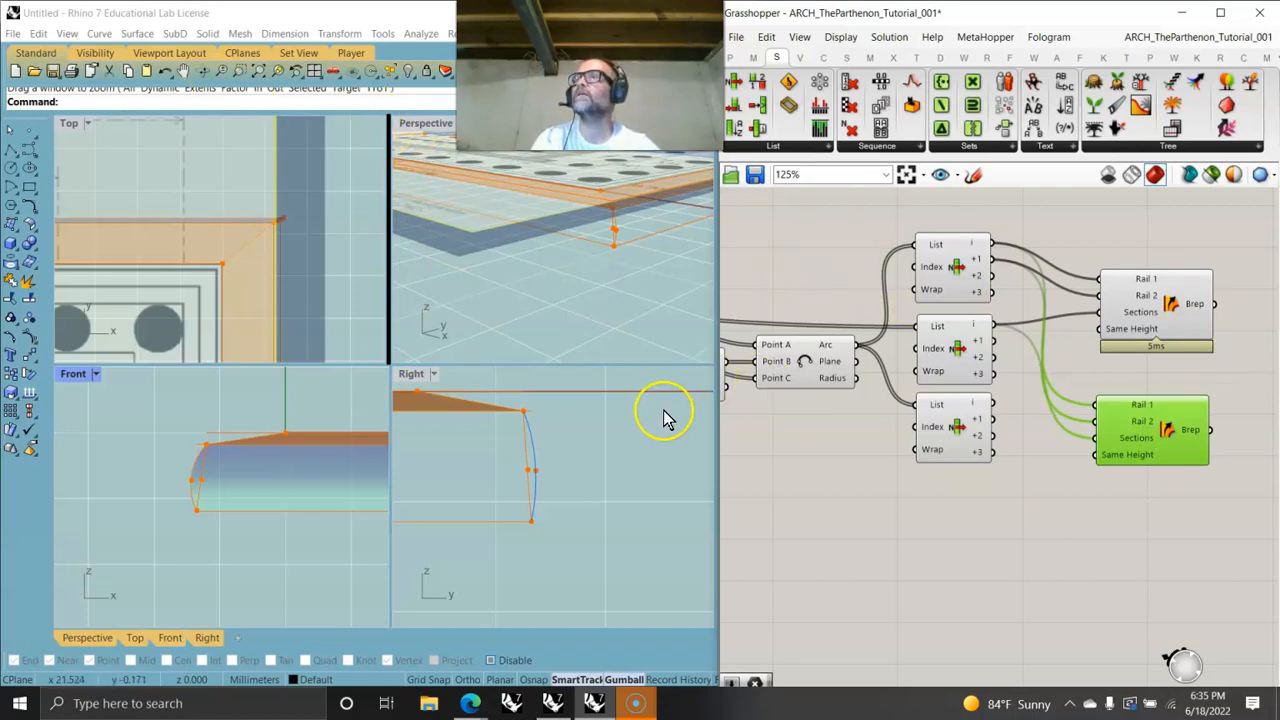
- Add a fourth List Item and wire the third and fourth List Items into the second Sweep2's rails and sections
{"action": "right_click_drag", "start_coordinate": [985, 567], "coordinate": [1018, 532]}
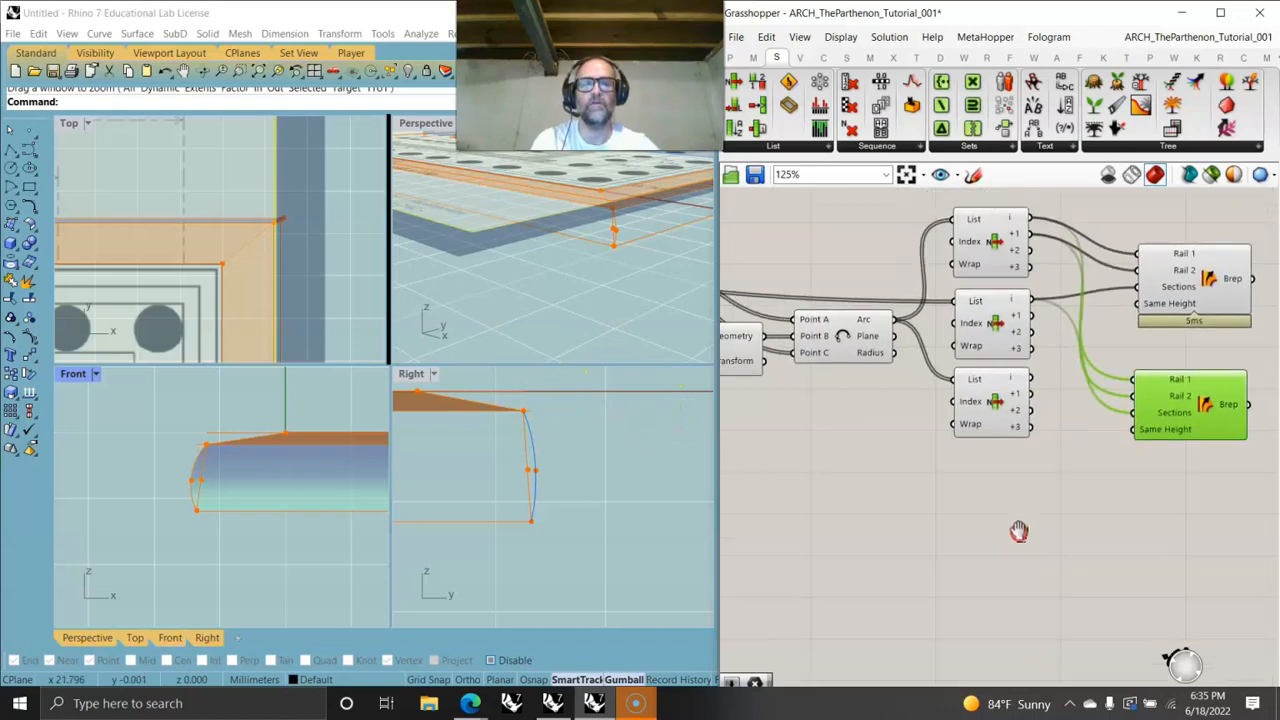
{"action": "scroll", "coordinate": [1002, 515], "scroll_direction": "down", "scroll_amount": 2}
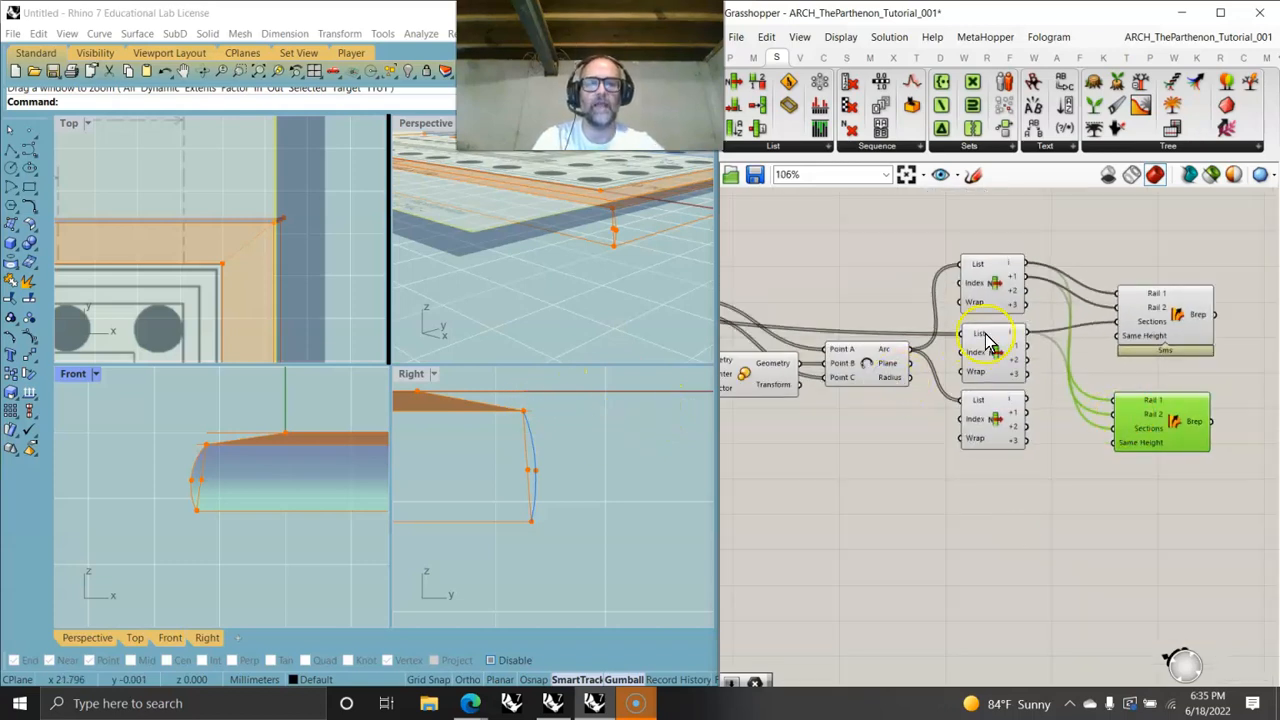
{"action": "right_click_drag", "start_coordinate": [951, 426], "coordinate": [961, 451]}
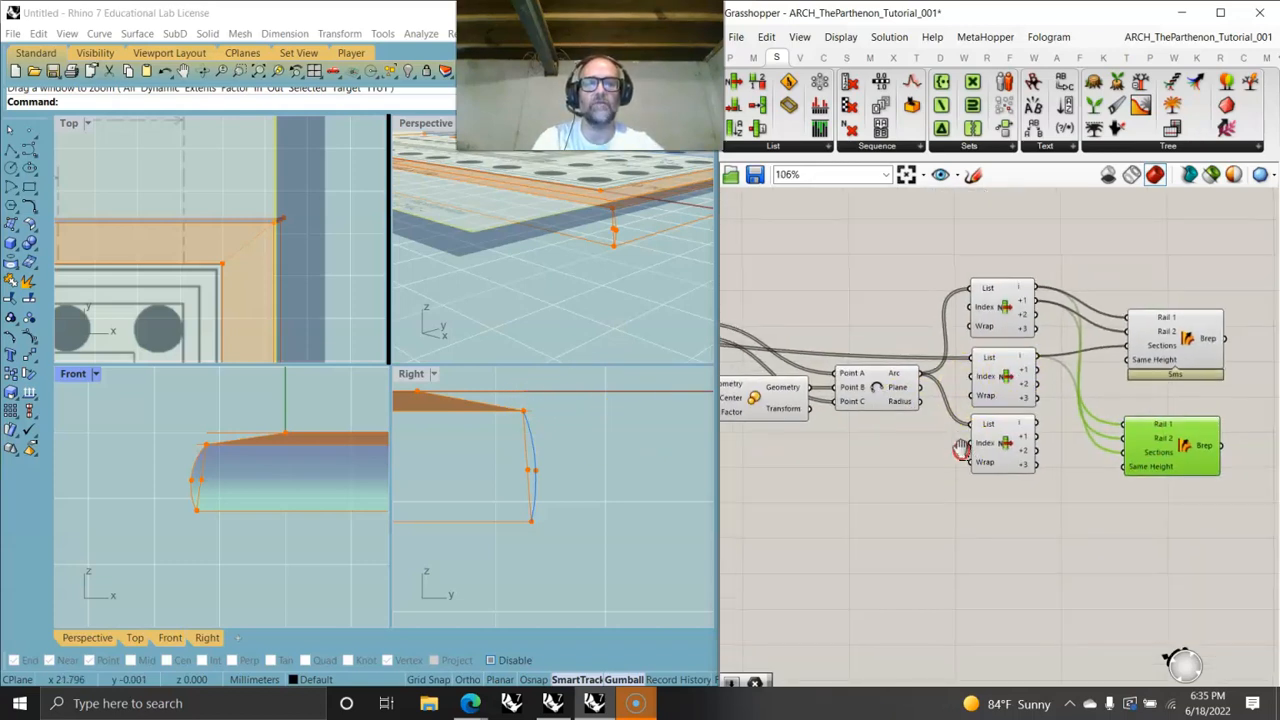
{"action": "left_click", "coordinate": [1000, 381]}
{"action": "left_click_drag", "start_coordinate": [1003, 401], "coordinate": [1000, 528], "text": "alt"}
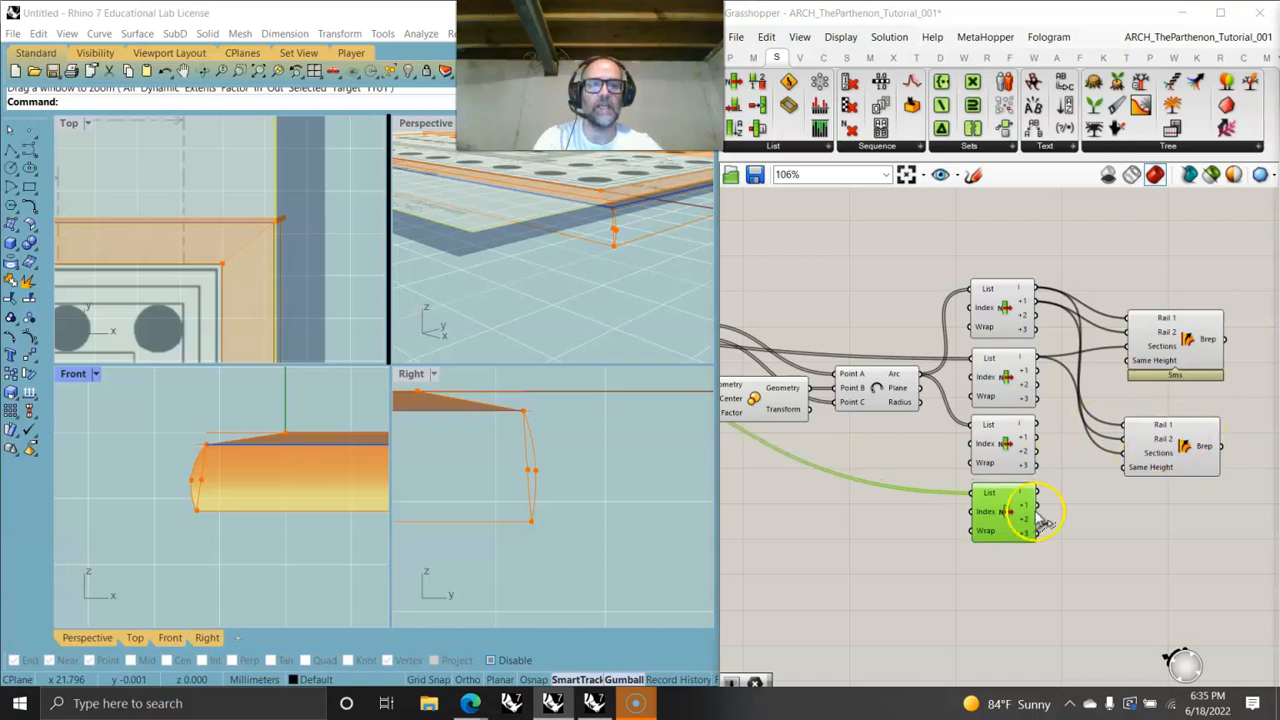
{"action": "left_click_drag", "start_coordinate": [1035, 512], "coordinate": [1124, 453]}
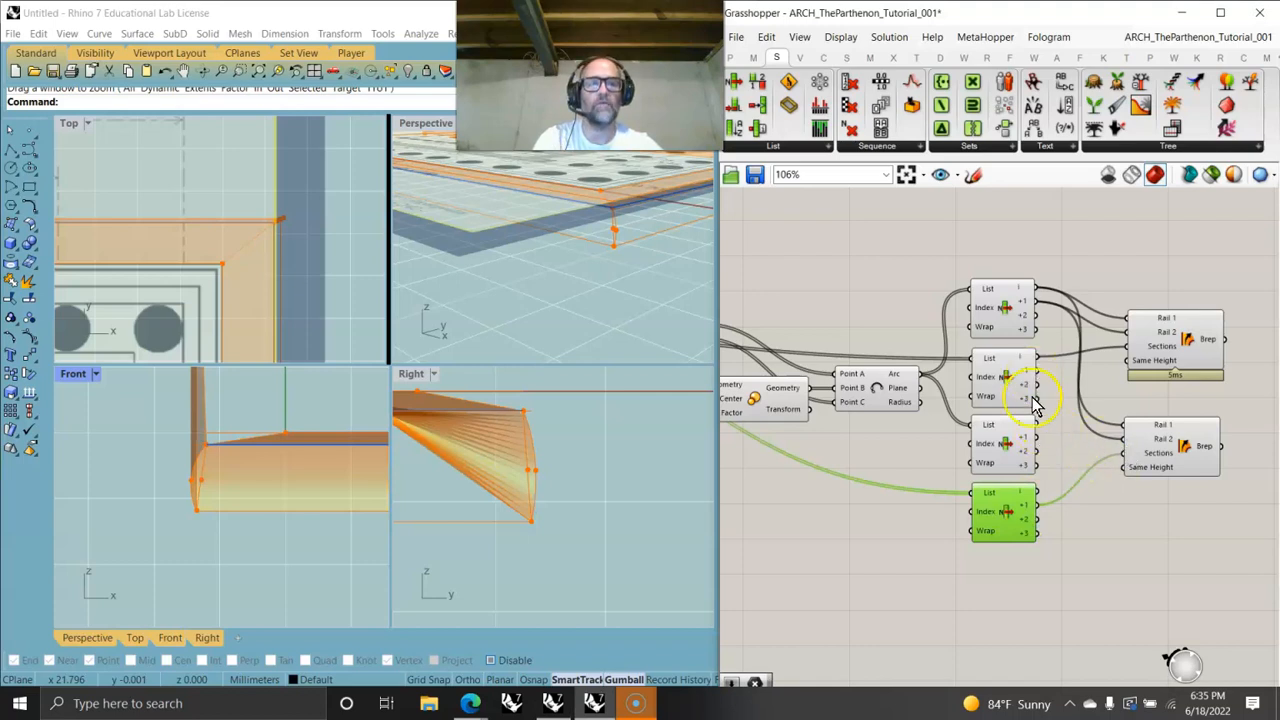
{"action": "mouse_move", "coordinate": [1115, 425]}
{"action": "left_mouse_down"}
{"action": "mouse_move", "coordinate": [1043, 457]}
{"action": "mouse_move", "coordinate": [1122, 440]}
{"action": "left_mouse_up"}
{"action": "left_click", "coordinate": [1149, 449]}
- Inspect the swept step surfaces in the Top, Front, Right and Perspective viewports
{"action": "right_click_drag", "start_coordinate": [269, 498], "coordinate": [179, 512]}
{"action": "right_click_drag", "start_coordinate": [262, 238], "coordinate": [303, 256]}
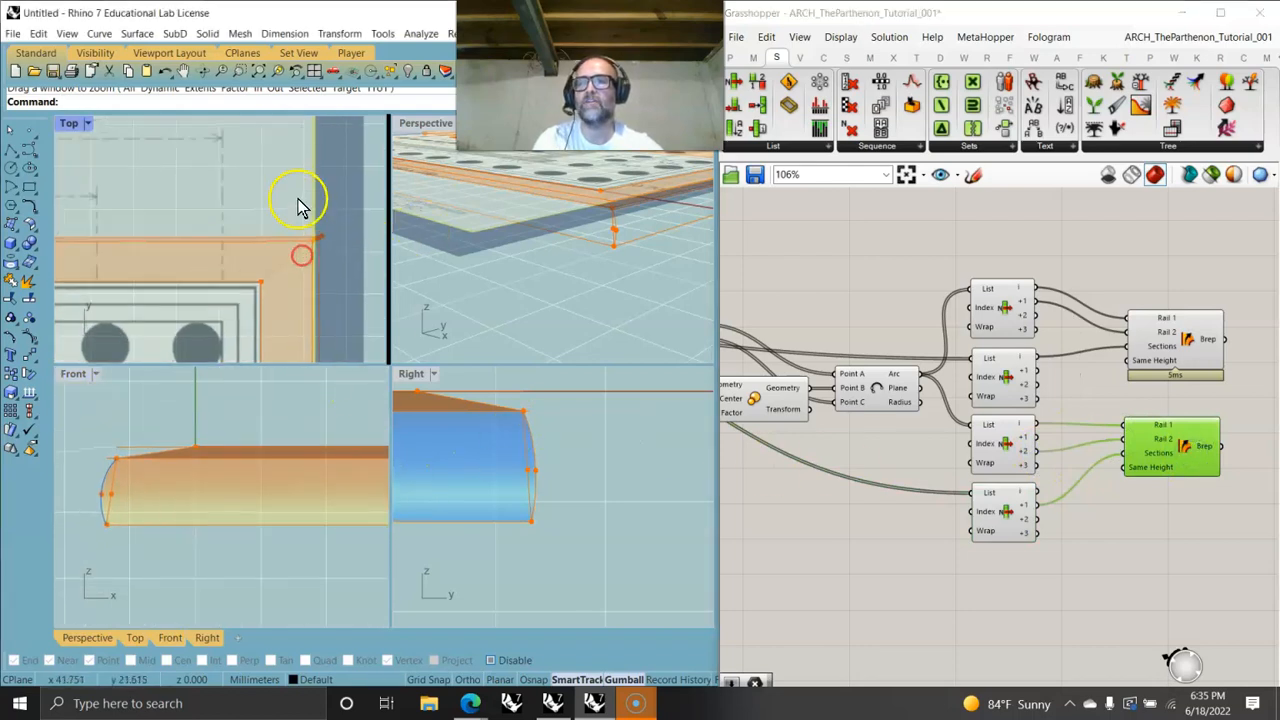
{"action": "scroll", "coordinate": [555, 211], "scroll_direction": "down", "scroll_amount": 10}
{"action": "right_click_drag", "start_coordinate": [562, 251], "coordinate": [514, 294]}
{"action": "scroll", "coordinate": [591, 255], "scroll_direction": "up", "scroll_amount": 3}
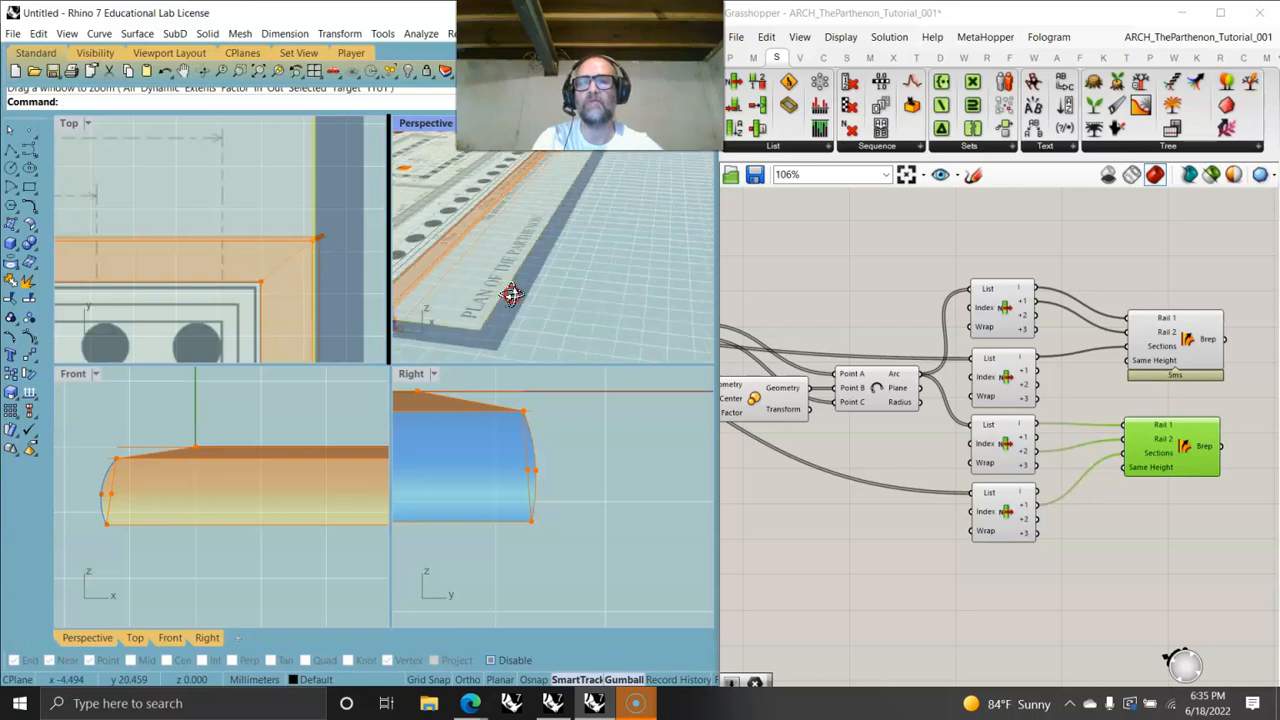
{"action": "left_click", "coordinate": [1183, 355]}
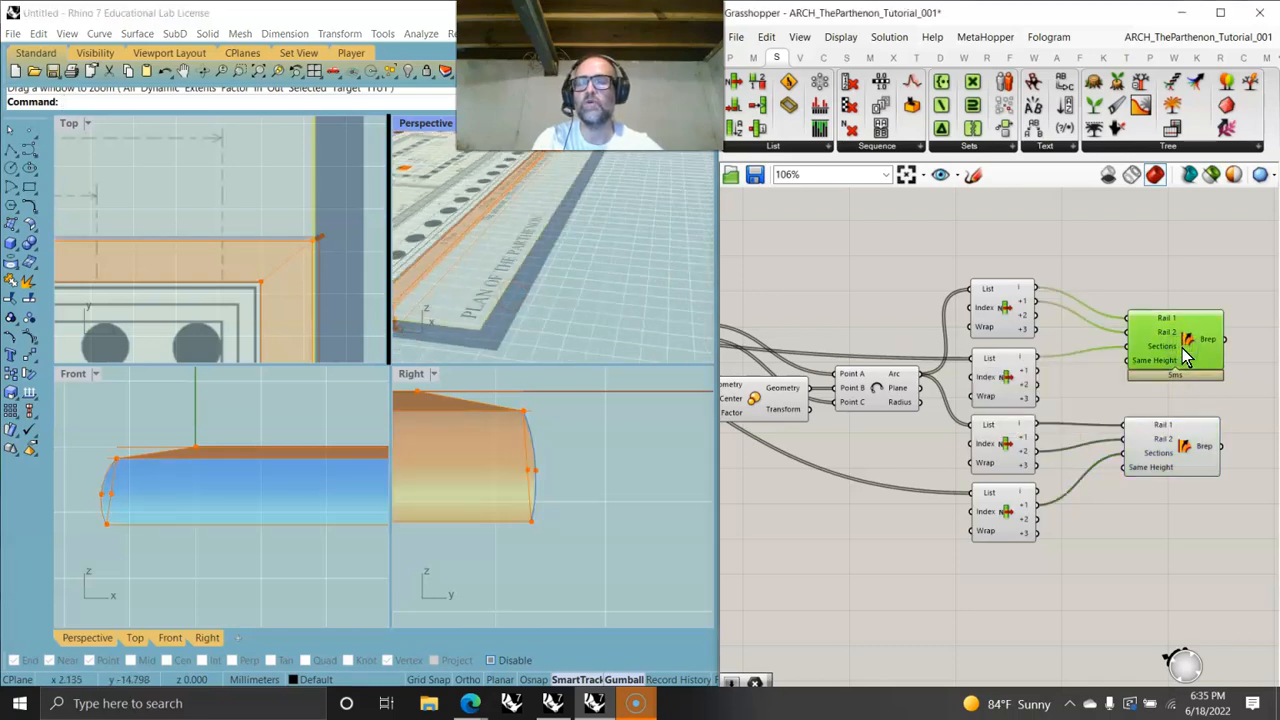
{"action": "scroll", "coordinate": [286, 251], "scroll_direction": "down", "scroll_amount": 12}
{"action": "right_click_drag", "start_coordinate": [274, 306], "coordinate": [365, 246]}
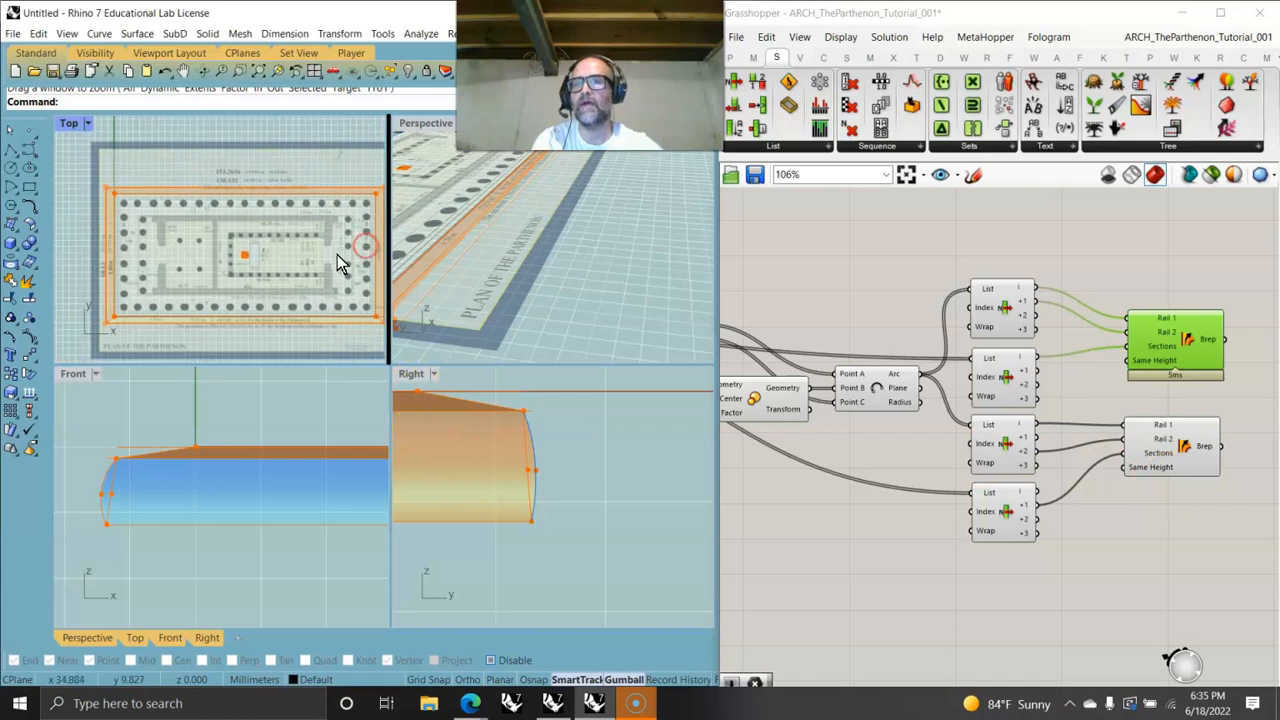
{"action": "double_click", "coordinate": [74, 125]}
{"action": "scroll", "coordinate": [337, 523], "scroll_direction": "up", "scroll_amount": 5}
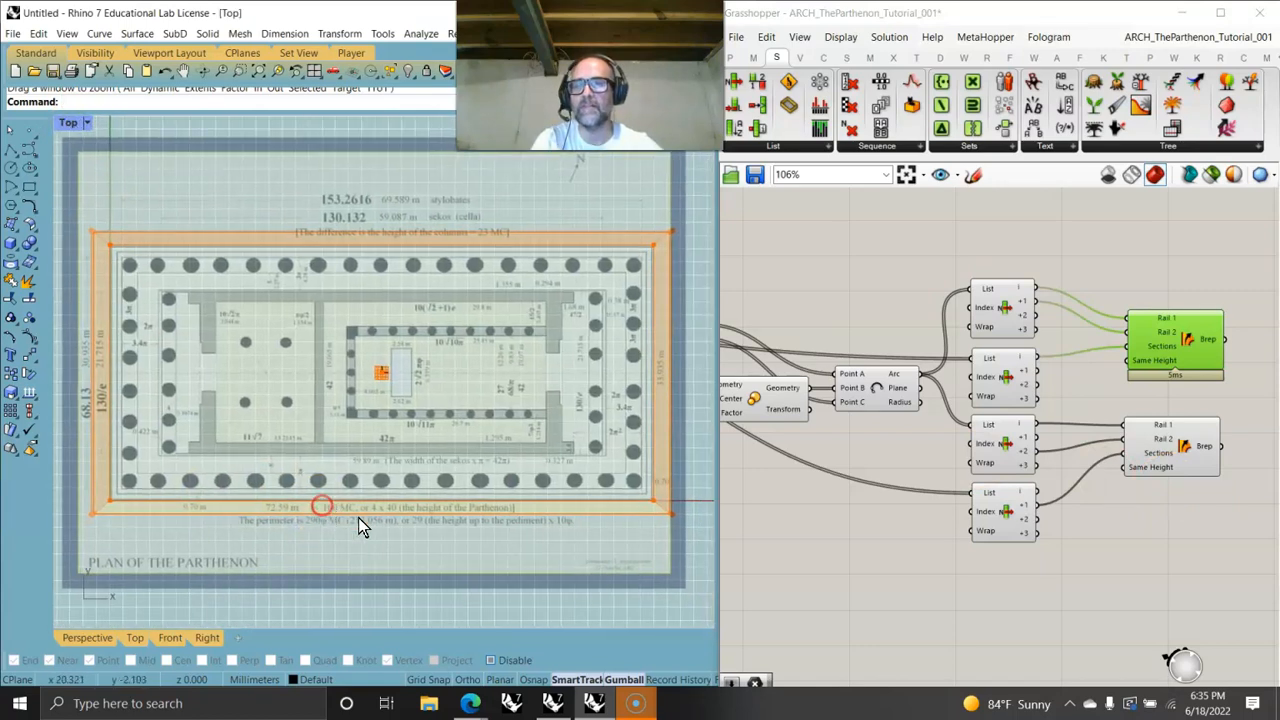
{"action": "double_click", "coordinate": [70, 122]}
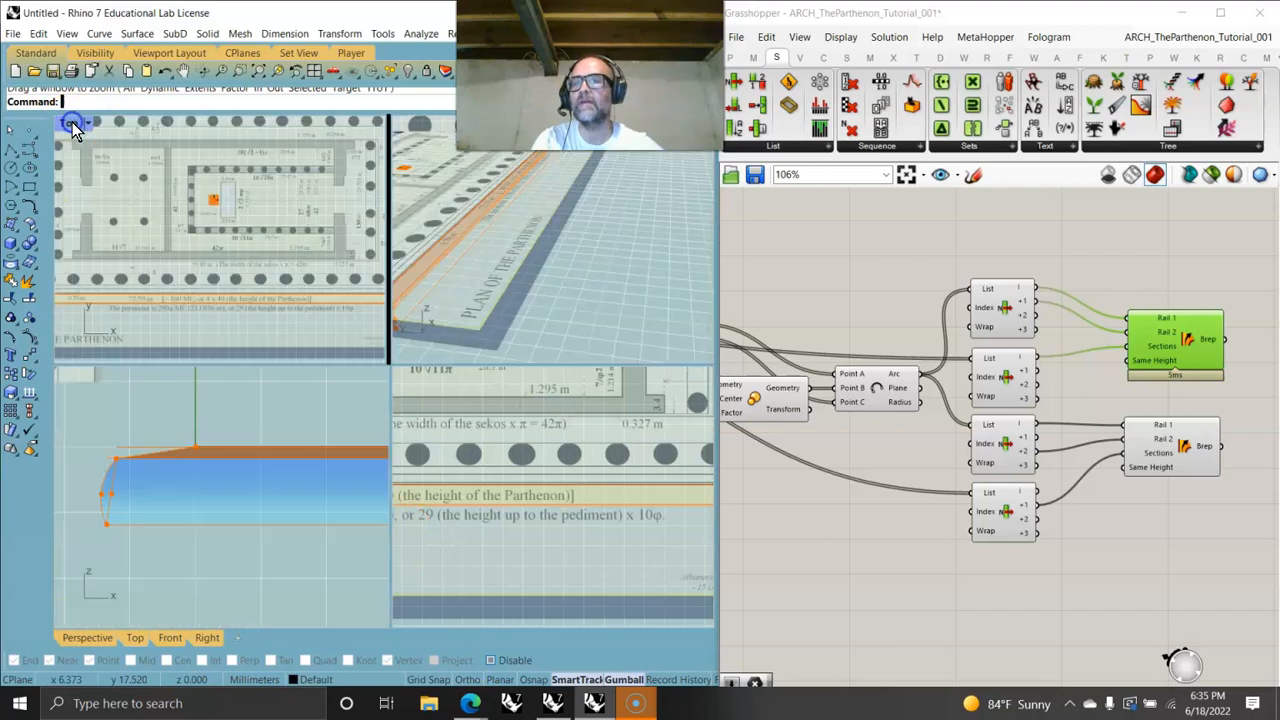
{"action": "right_click_drag", "start_coordinate": [194, 471], "coordinate": [197, 457]}
{"action": "double_click", "coordinate": [80, 376]}
{"action": "right_click_drag", "start_coordinate": [206, 502], "coordinate": [175, 512]}
{"action": "double_click", "coordinate": [76, 123]}
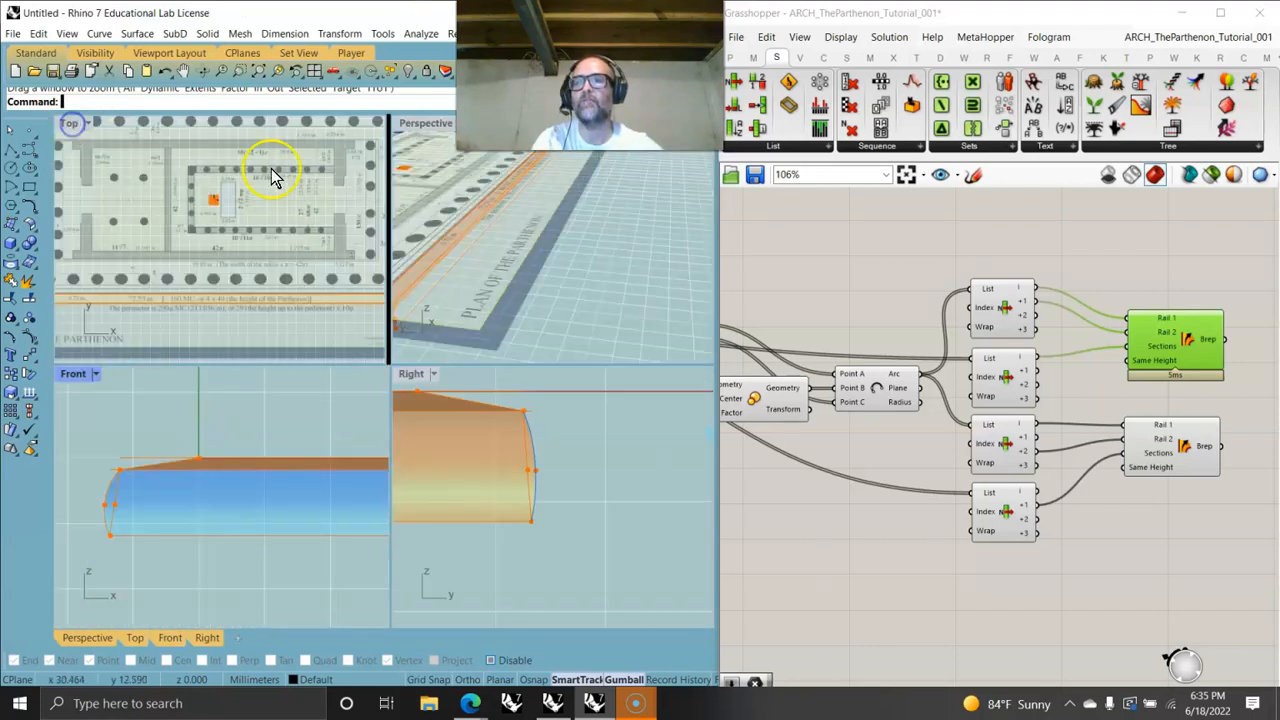
- Maximize the Perspective viewport and orbit around the swept step surfaces, zooming to their extents
{"action": "double_click", "coordinate": [426, 124]}
{"action": "right_click_drag", "start_coordinate": [360, 400], "coordinate": [362, 445]}
{"action": "left_click", "coordinate": [1198, 470]}
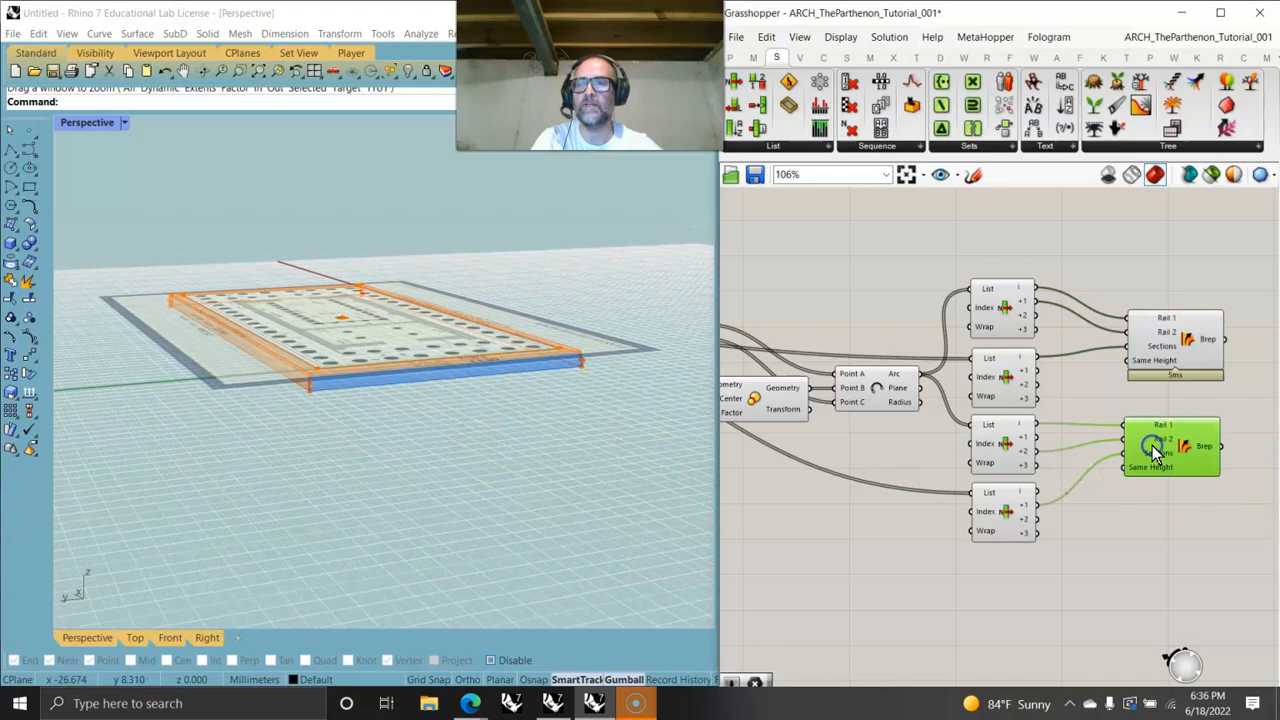
{"action": "right_click_drag", "start_coordinate": [594, 437], "coordinate": [500, 457]}
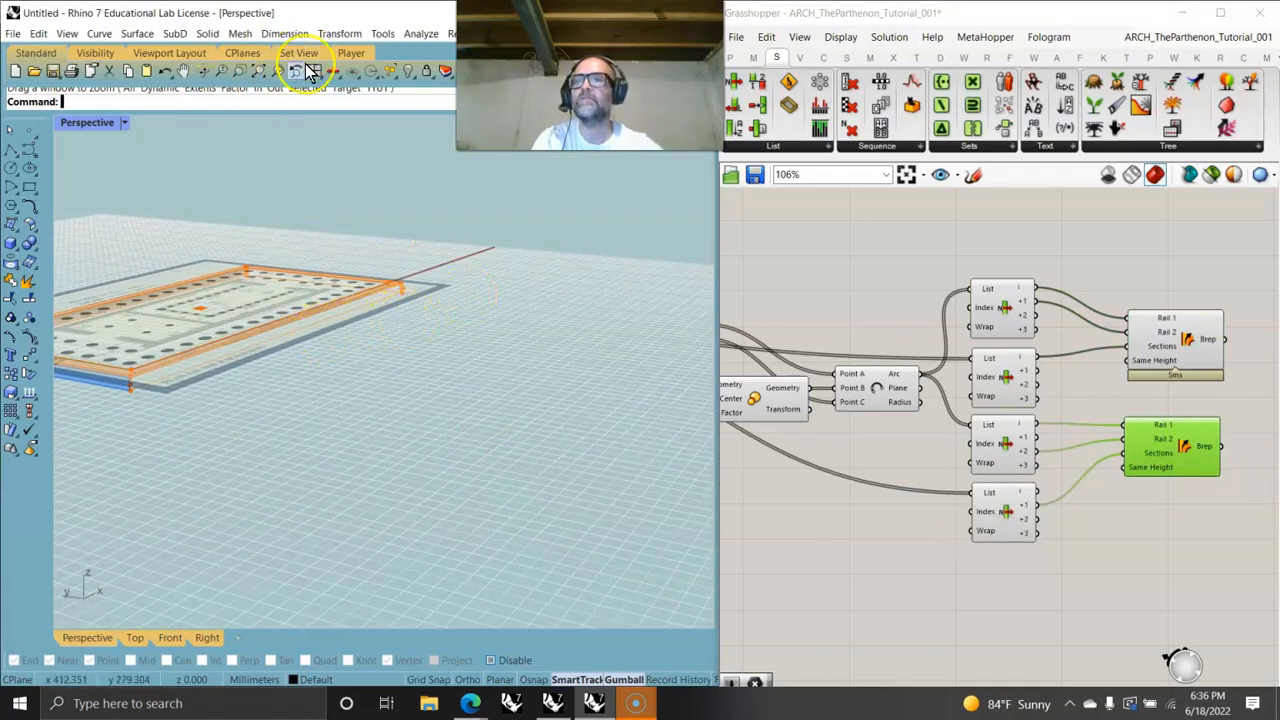
{"action": "left_click", "coordinate": [270, 71]}
{"action": "right_click_drag", "start_coordinate": [517, 497], "coordinate": [278, 428]}
- Paste a copy of the four List Items and two Sweep2 components and place it below the originals
{"action": "left_click_drag", "start_coordinate": [1160, 580], "coordinate": [1010, 579]}
{"action": "key", "text": "ctrl+v"}
{"action": "right_click_drag", "start_coordinate": [1014, 572], "coordinate": [928, 250]}
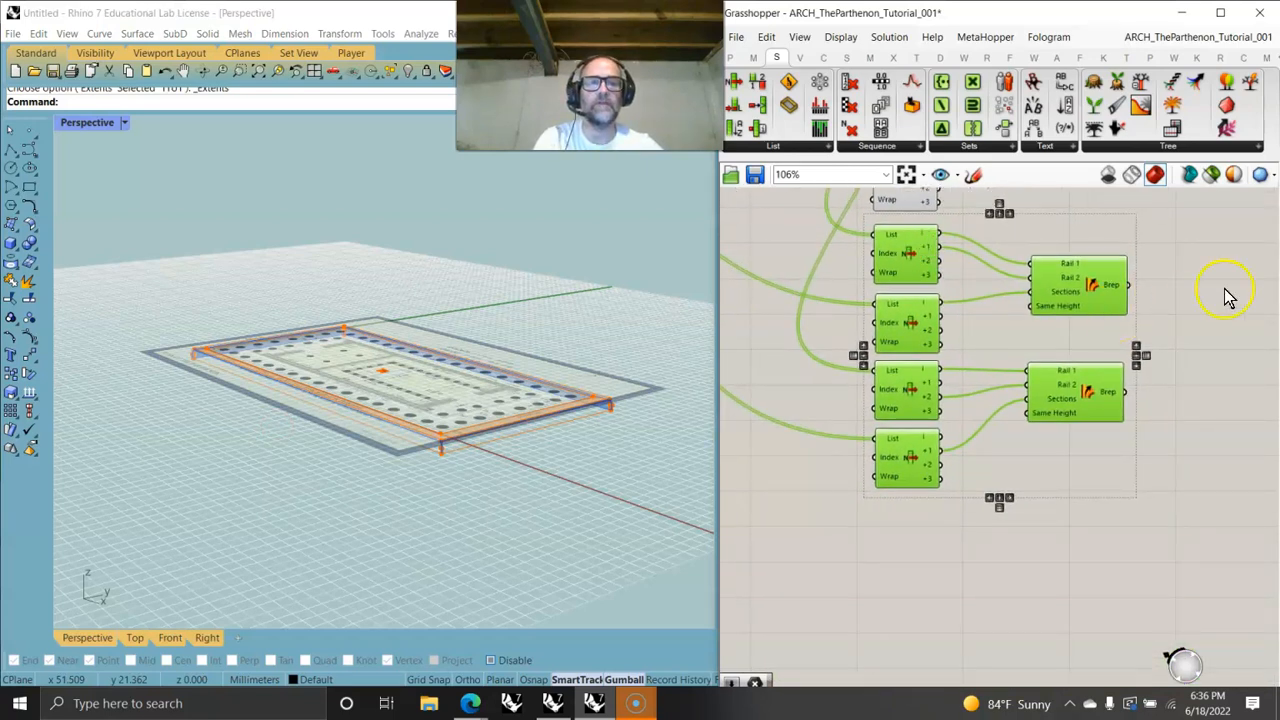
- Rewire the first pasted Sweep2's rails and sections to the outputs of the pasted List Items
{"action": "left_click_drag", "start_coordinate": [942, 416], "coordinate": [1080, 405]}
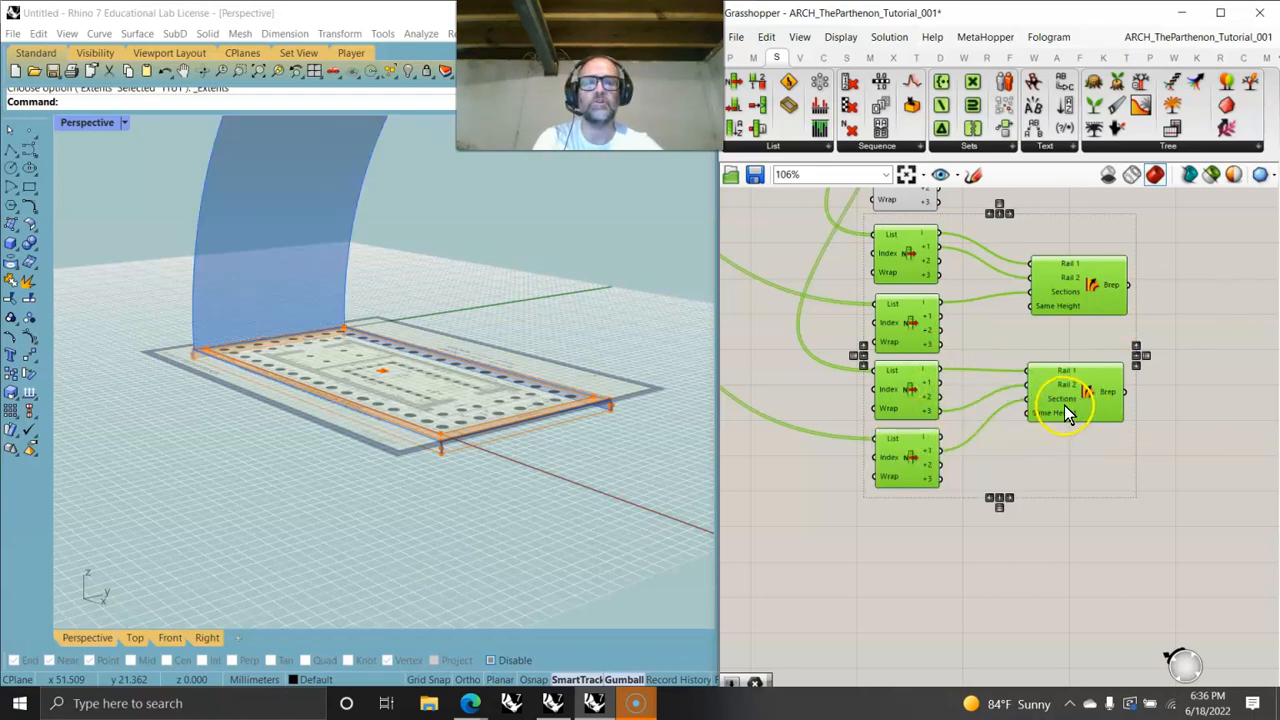
{"action": "scroll", "coordinate": [1064, 405], "scroll_direction": "down", "scroll_amount": 3}
{"action": "right_click_drag", "start_coordinate": [1063, 405], "coordinate": [1058, 450]}
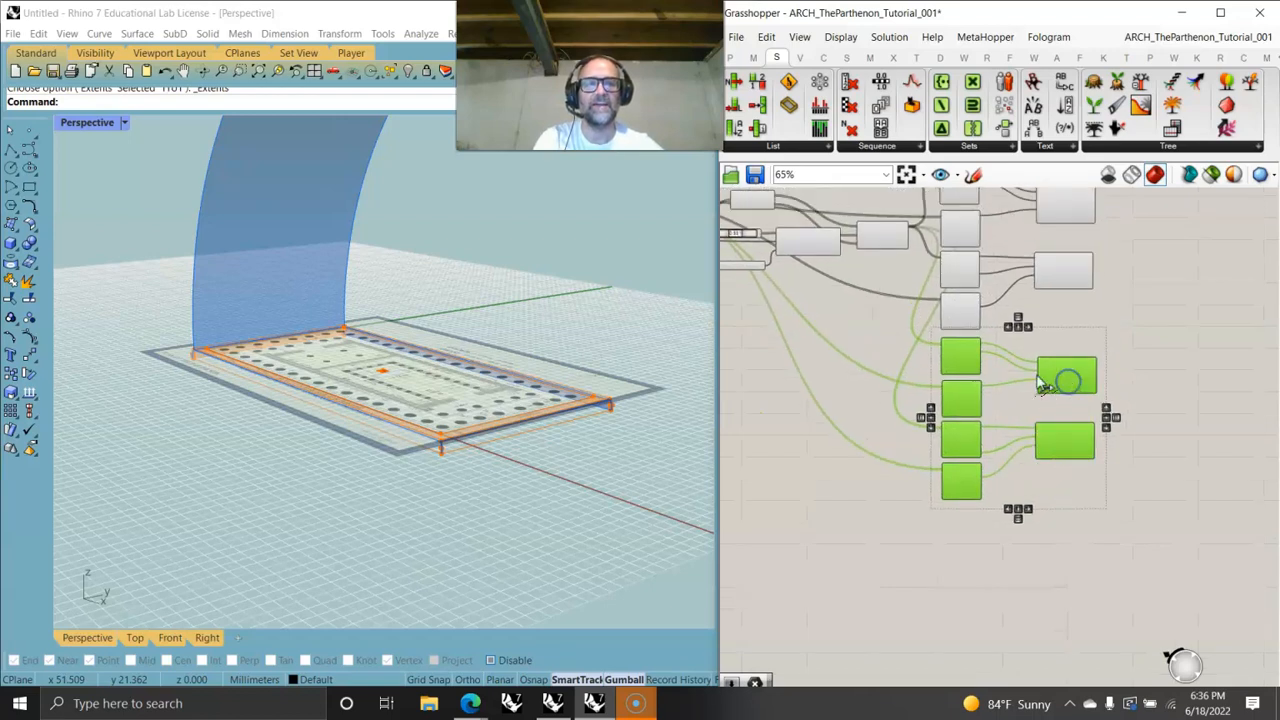
{"action": "right_click_drag", "start_coordinate": [1043, 385], "coordinate": [1032, 465]}
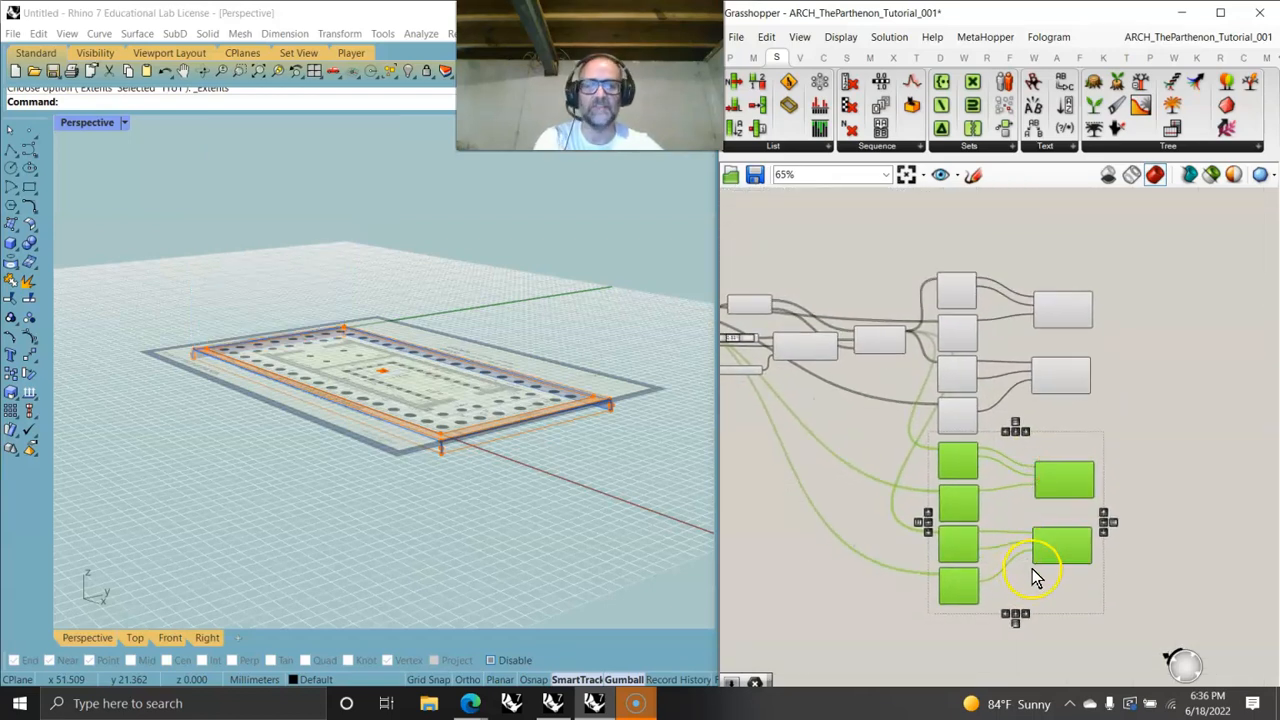
{"action": "scroll", "coordinate": [1030, 550], "scroll_direction": "up", "scroll_amount": 3}
{"action": "right_click_drag", "start_coordinate": [1000, 457], "coordinate": [1003, 484]}
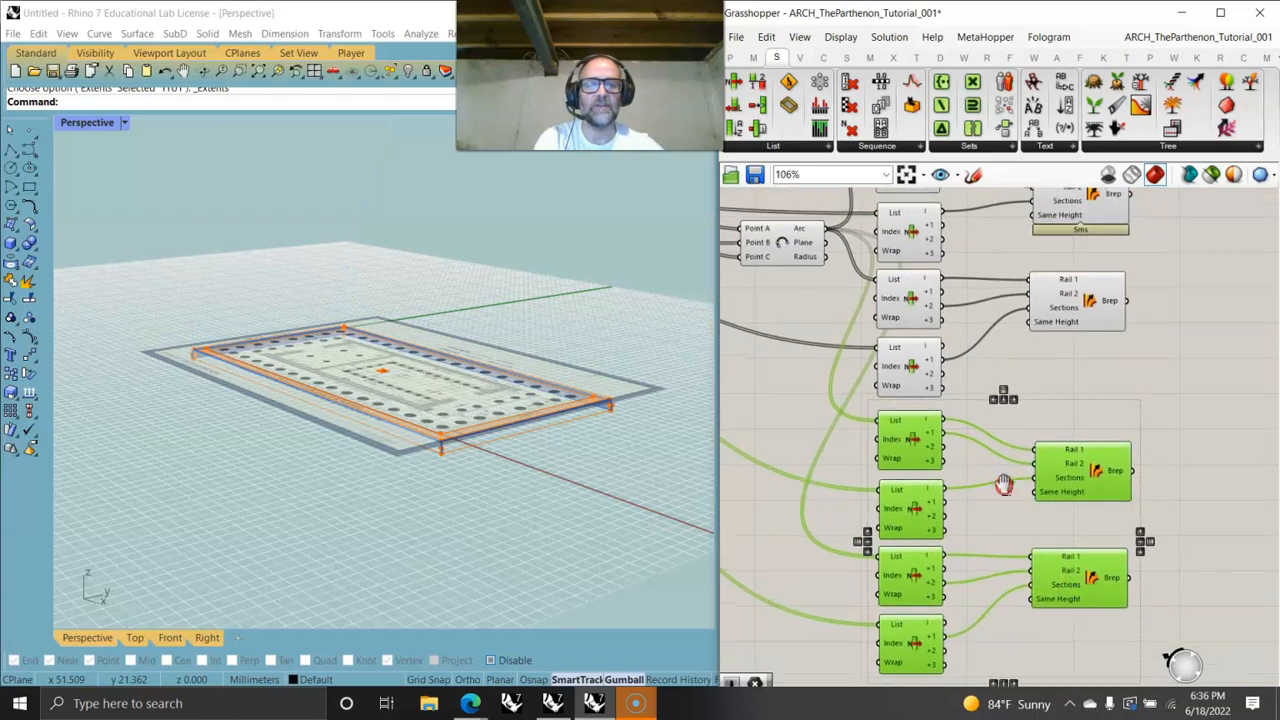
{"action": "left_click_drag", "start_coordinate": [952, 470], "coordinate": [1035, 468]}
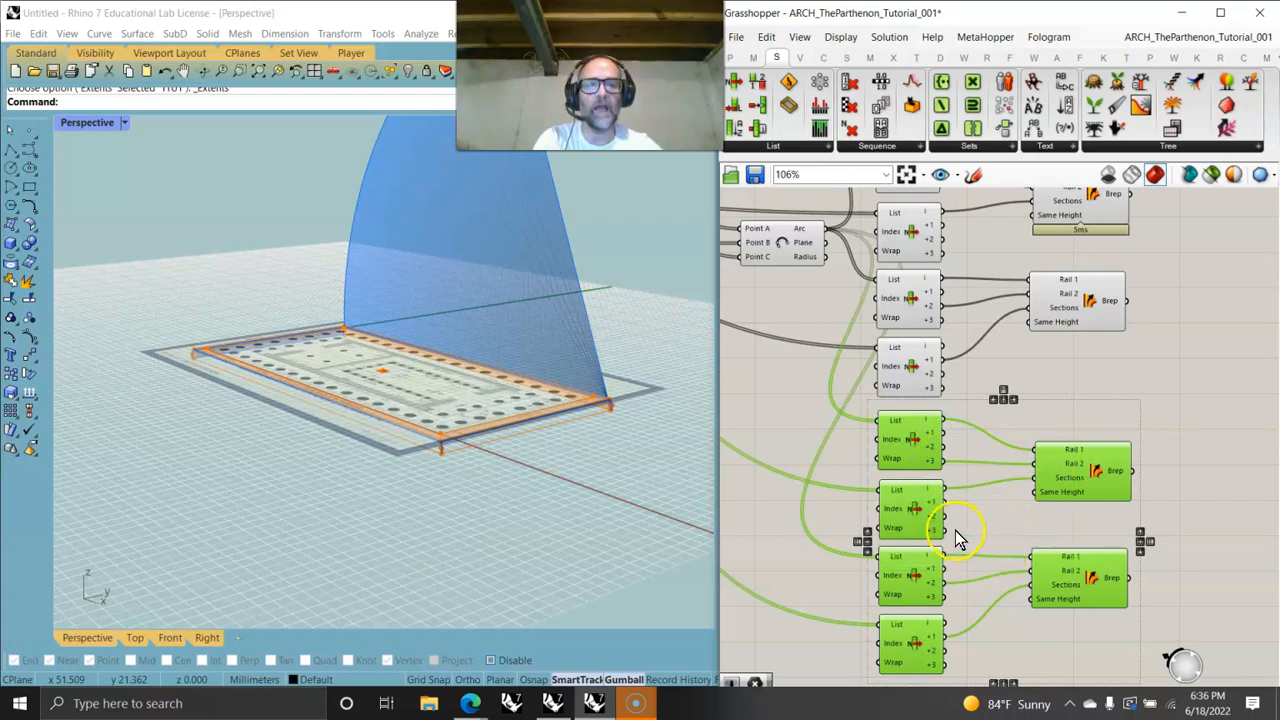
{"action": "left_click_drag", "start_coordinate": [1025, 495], "coordinate": [1036, 478]}
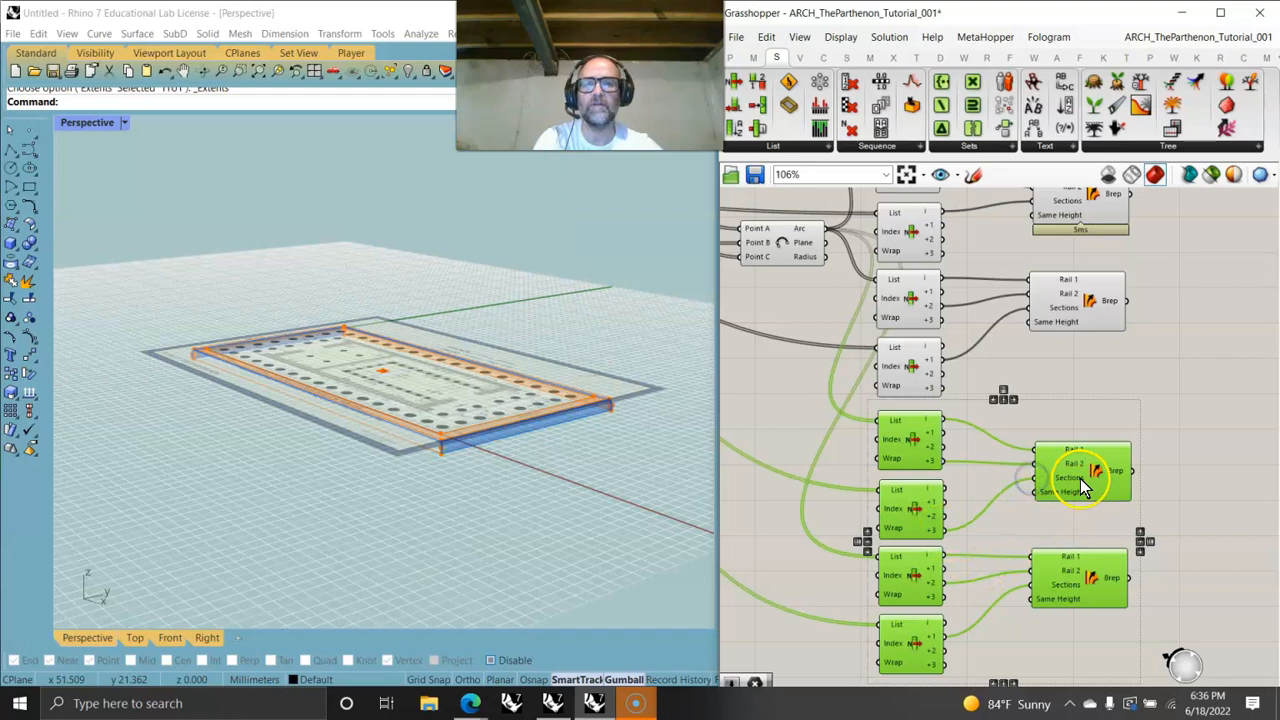
{"action": "right_click_drag", "start_coordinate": [1013, 526], "coordinate": [1005, 488]}
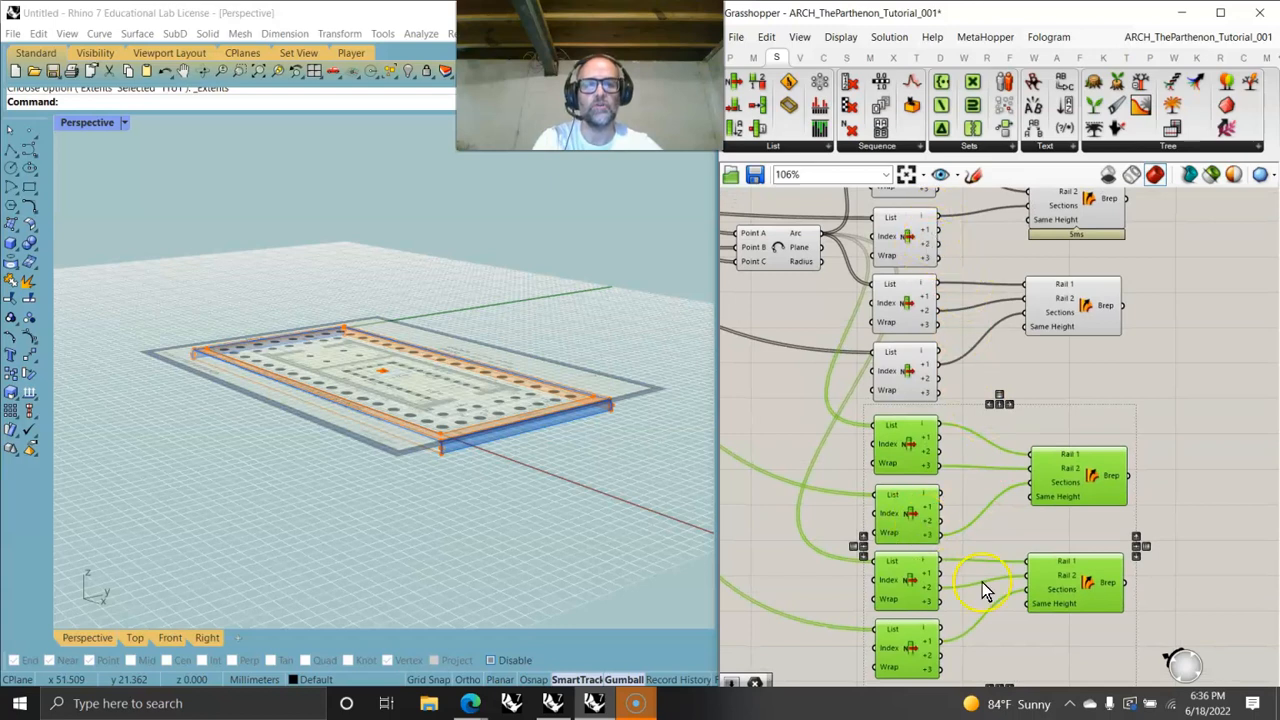
- Connect the remaining pasted List Items to the second pasted Sweep2's rails and sections
{"action": "right_click_drag", "start_coordinate": [982, 582], "coordinate": [976, 442]}
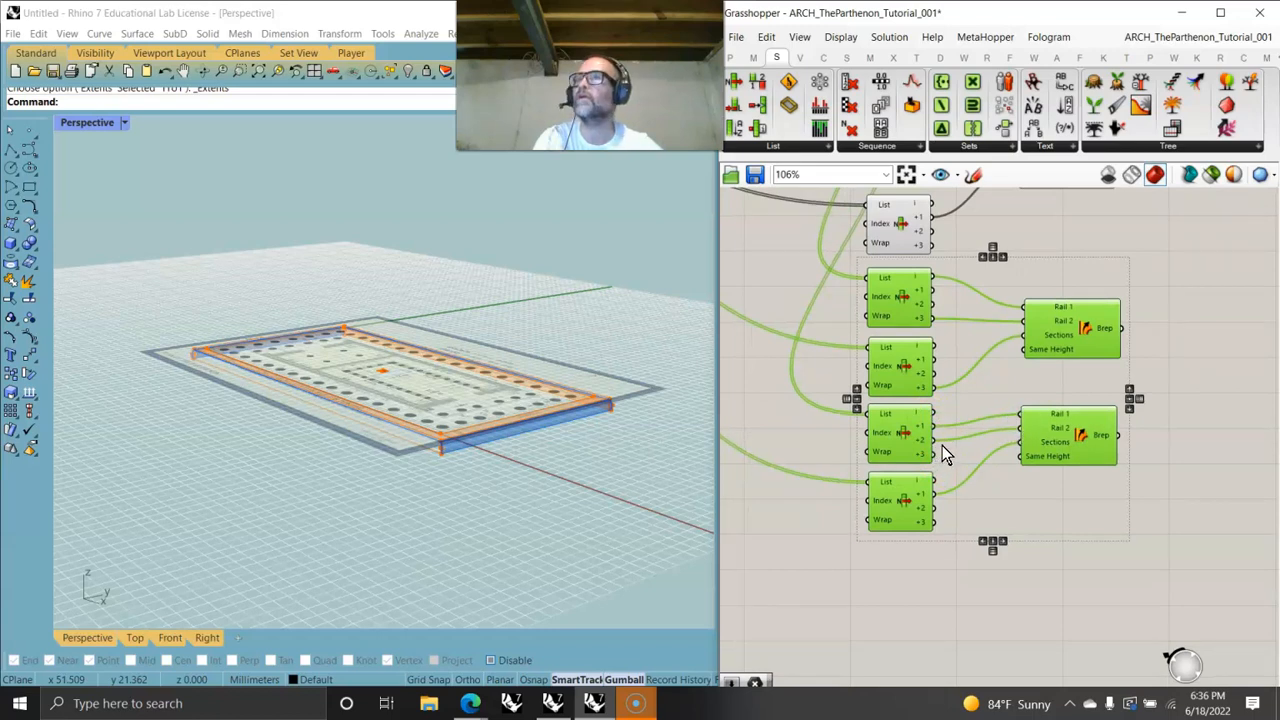
{"action": "left_click_drag", "start_coordinate": [937, 442], "coordinate": [1021, 441]}
{"action": "left_click_drag", "start_coordinate": [932, 509], "coordinate": [932, 509]}
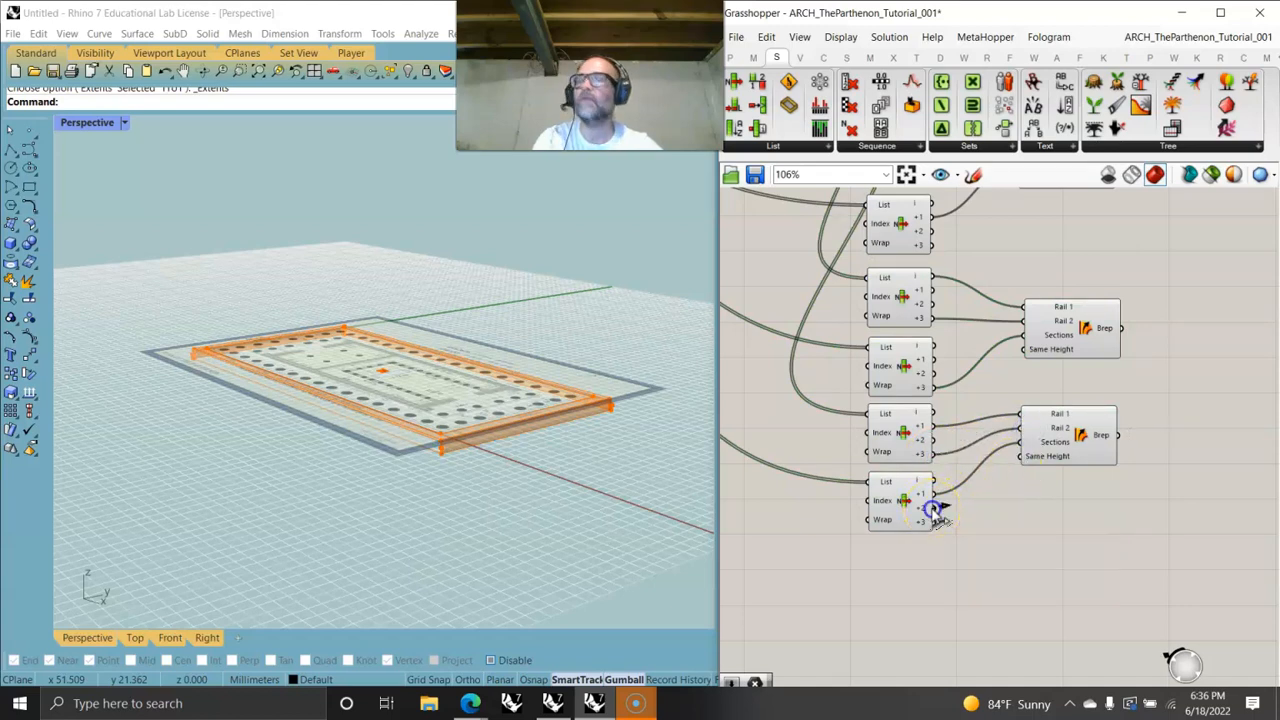
{"action": "mouse_move", "coordinate": [1013, 460]}
{"action": "left_mouse_down"}
{"action": "mouse_move", "coordinate": [1014, 447]}
{"action": "mouse_move", "coordinate": [1021, 456]}
{"action": "left_mouse_up"}
- Inspect the new swept step surfaces in the Perspective, Front and Right viewports
{"action": "right_click_drag", "start_coordinate": [560, 469], "coordinate": [467, 459]}
{"action": "scroll", "coordinate": [1043, 634], "scroll_direction": "down", "scroll_amount": 4}
{"action": "left_click_drag", "start_coordinate": [1040, 632], "coordinate": [994, 331]}
{"action": "right_click_drag", "start_coordinate": [497, 492], "coordinate": [514, 487]}
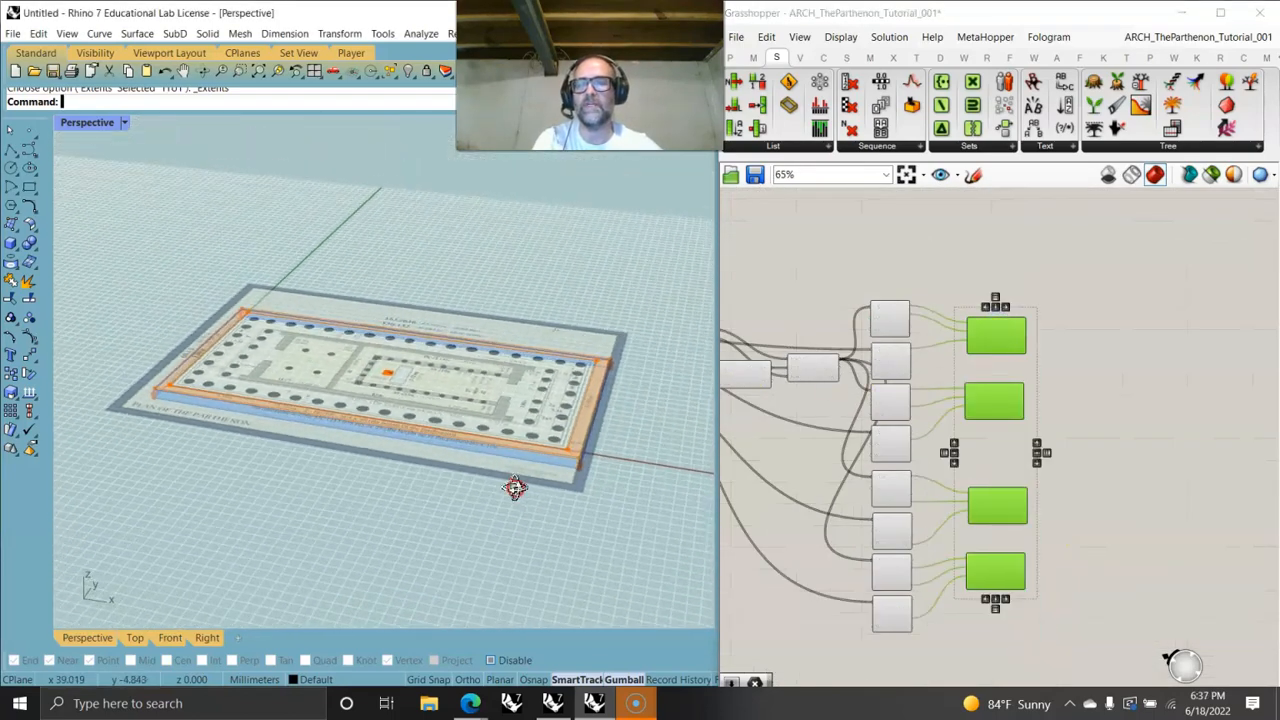
{"action": "double_click", "coordinate": [90, 123]}
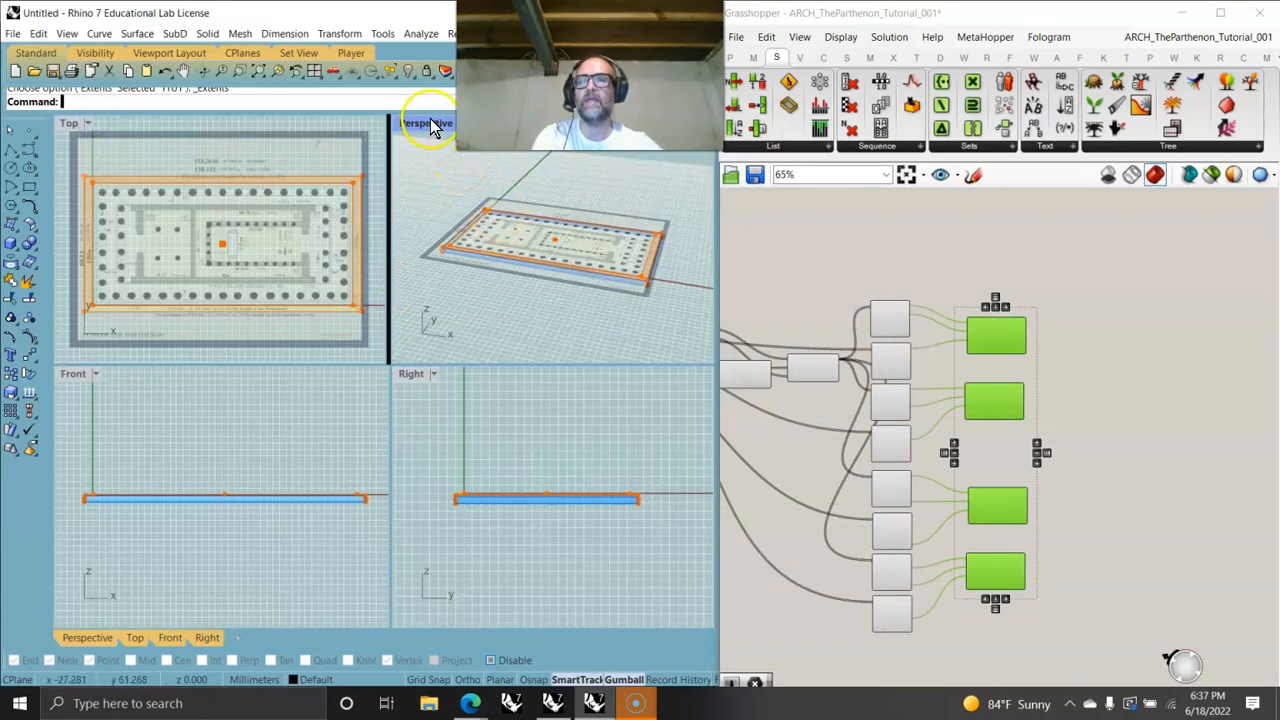
{"action": "scroll", "coordinate": [625, 505], "scroll_direction": "up", "scroll_amount": 8}
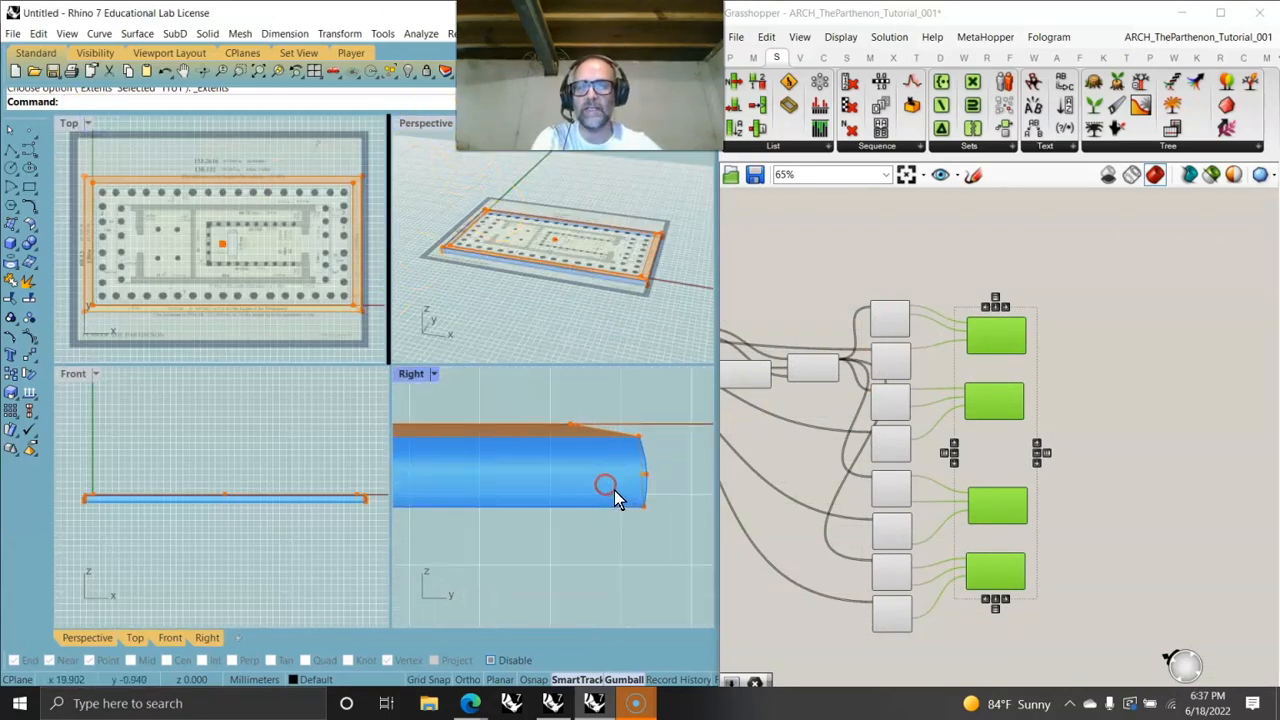
{"action": "scroll", "coordinate": [615, 497], "scroll_direction": "up", "scroll_amount": 6}
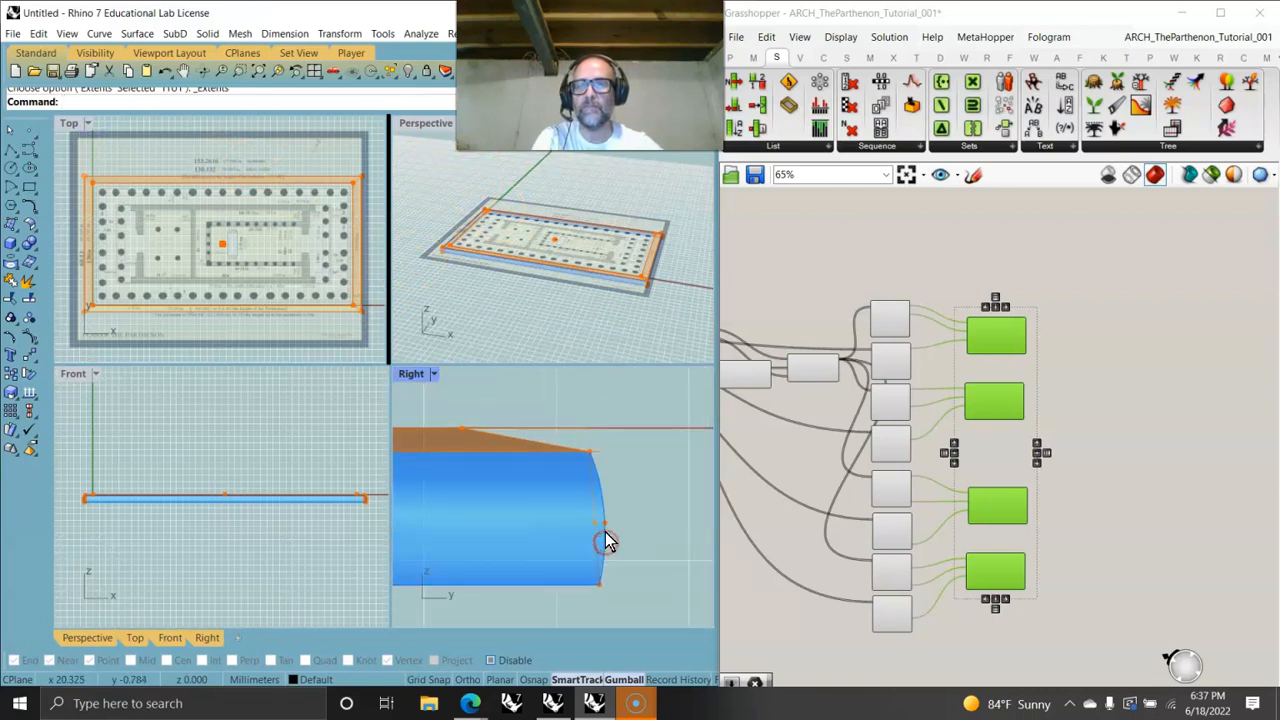
{"action": "scroll", "coordinate": [300, 514], "scroll_direction": "up", "scroll_amount": 8}
{"action": "scroll", "coordinate": [237, 542], "scroll_direction": "up", "scroll_amount": 8}
{"action": "right_click_drag", "start_coordinate": [106, 587], "coordinate": [115, 586]}
- Examine the Move and Scale components feeding the step outlines and their geometry outputs
{"action": "right_click_drag", "start_coordinate": [776, 490], "coordinate": [1054, 423]}
{"action": "right_click_drag", "start_coordinate": [859, 447], "coordinate": [975, 488]}
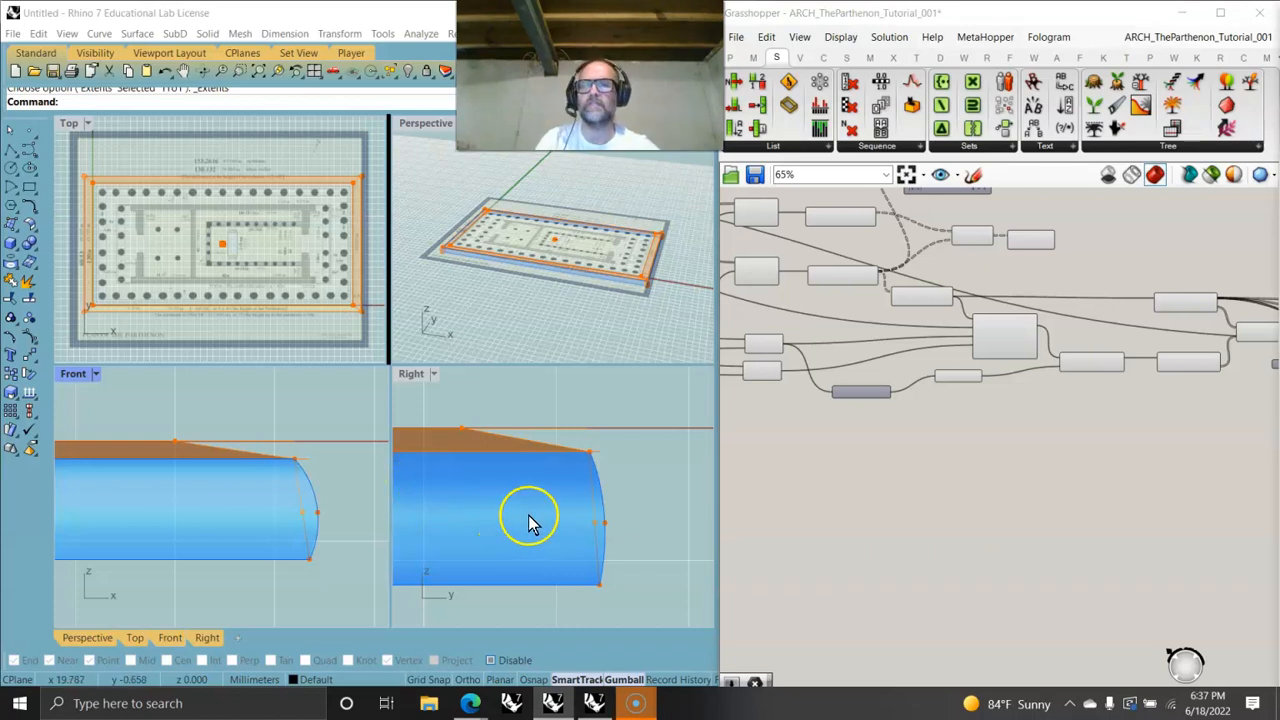
{"action": "scroll", "coordinate": [836, 380], "scroll_direction": "down", "scroll_amount": 4}
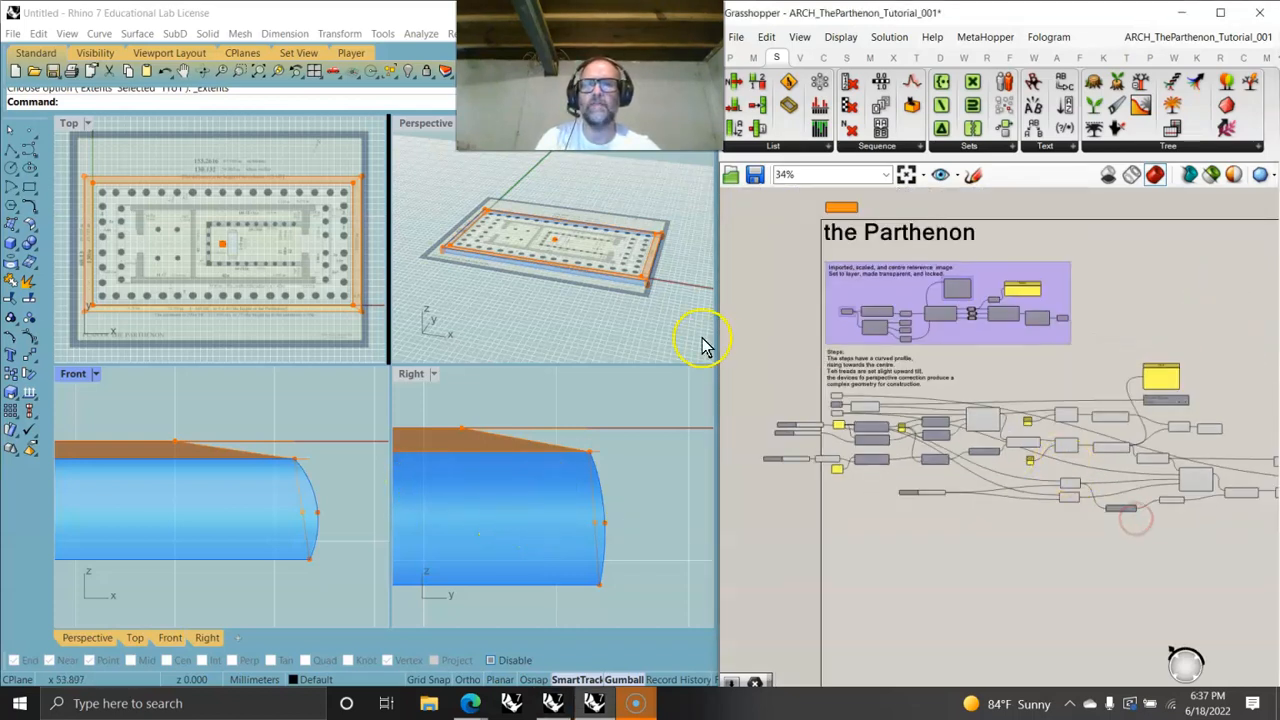
{"action": "scroll", "coordinate": [610, 285], "scroll_direction": "up", "scroll_amount": 5}
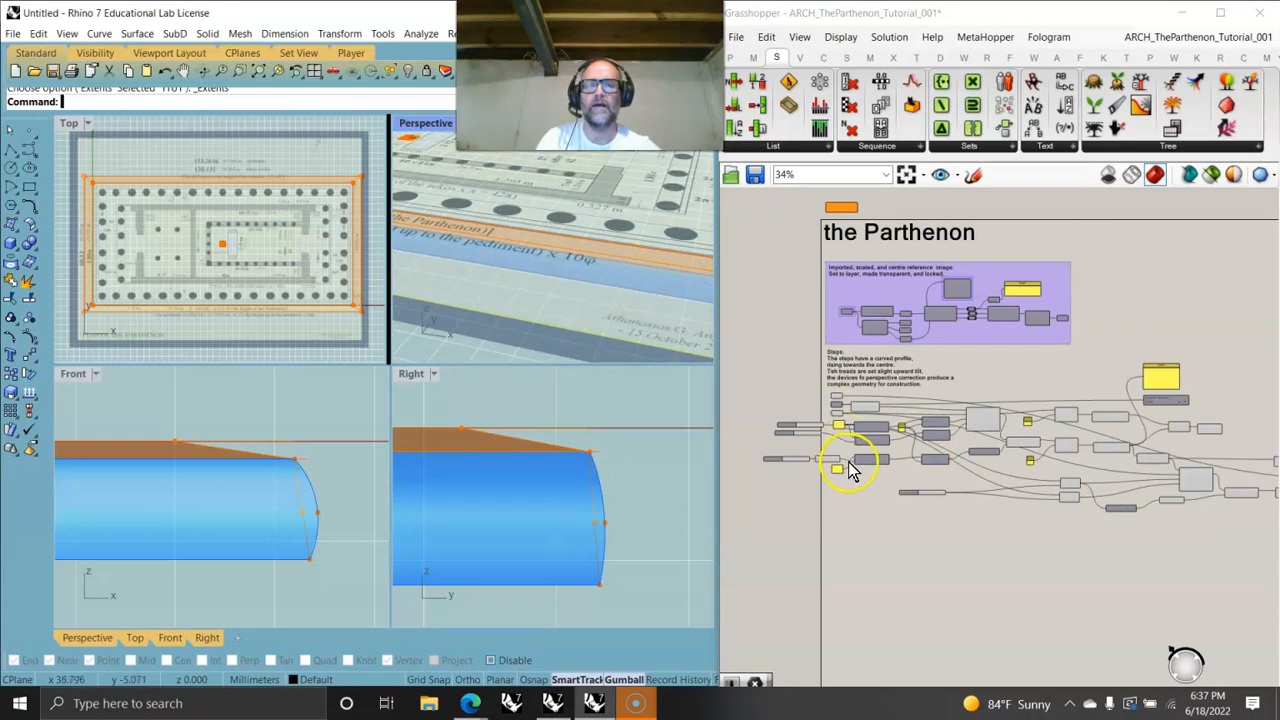
{"action": "scroll", "coordinate": [860, 470], "scroll_direction": "down", "scroll_amount": 4}
{"action": "scroll", "coordinate": [958, 500], "scroll_direction": "up", "scroll_amount": 2}
{"action": "scroll", "coordinate": [1000, 470], "scroll_direction": "up", "scroll_amount": 8}
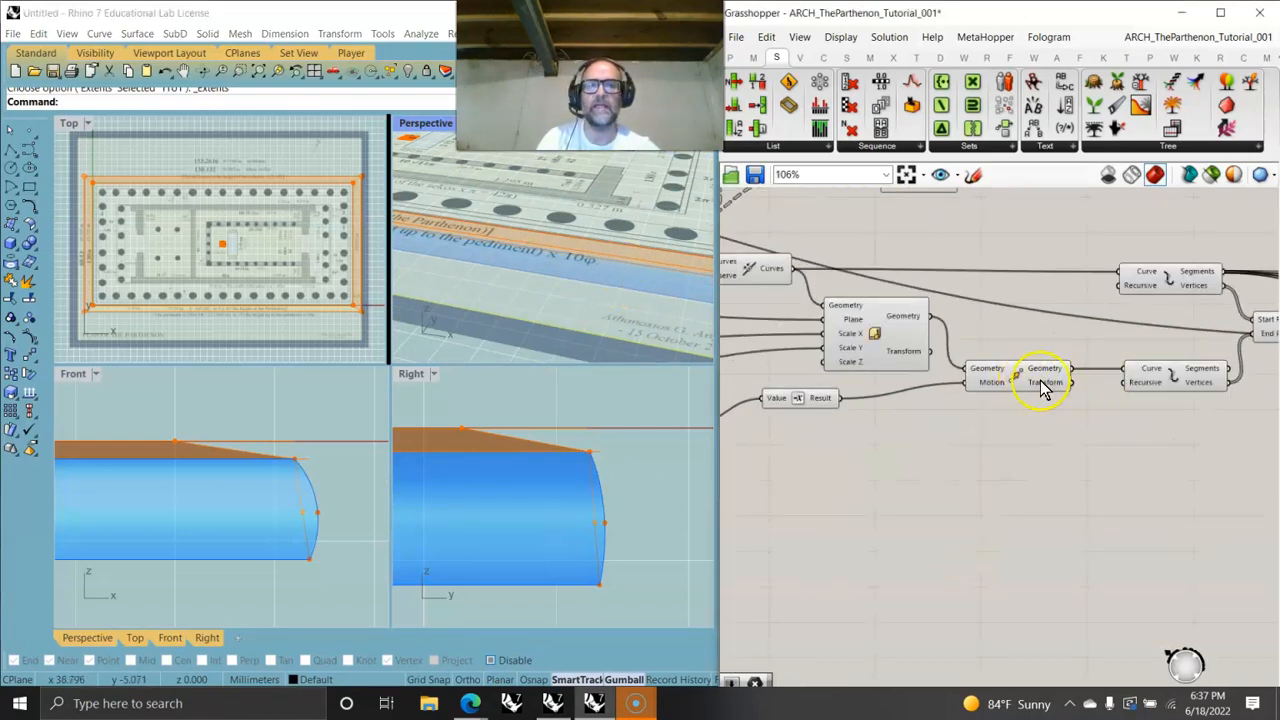
{"action": "left_click", "coordinate": [1040, 385]}
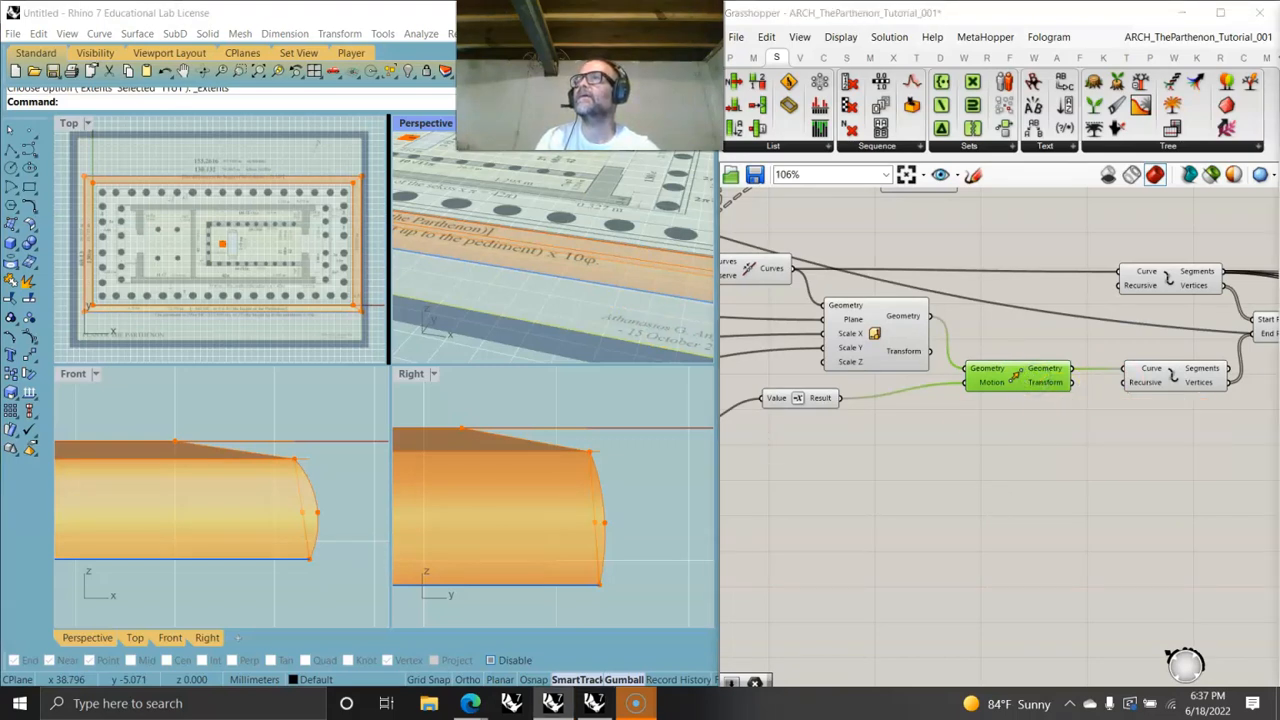
{"action": "scroll", "coordinate": [968, 412], "scroll_direction": "down", "scroll_amount": 8}
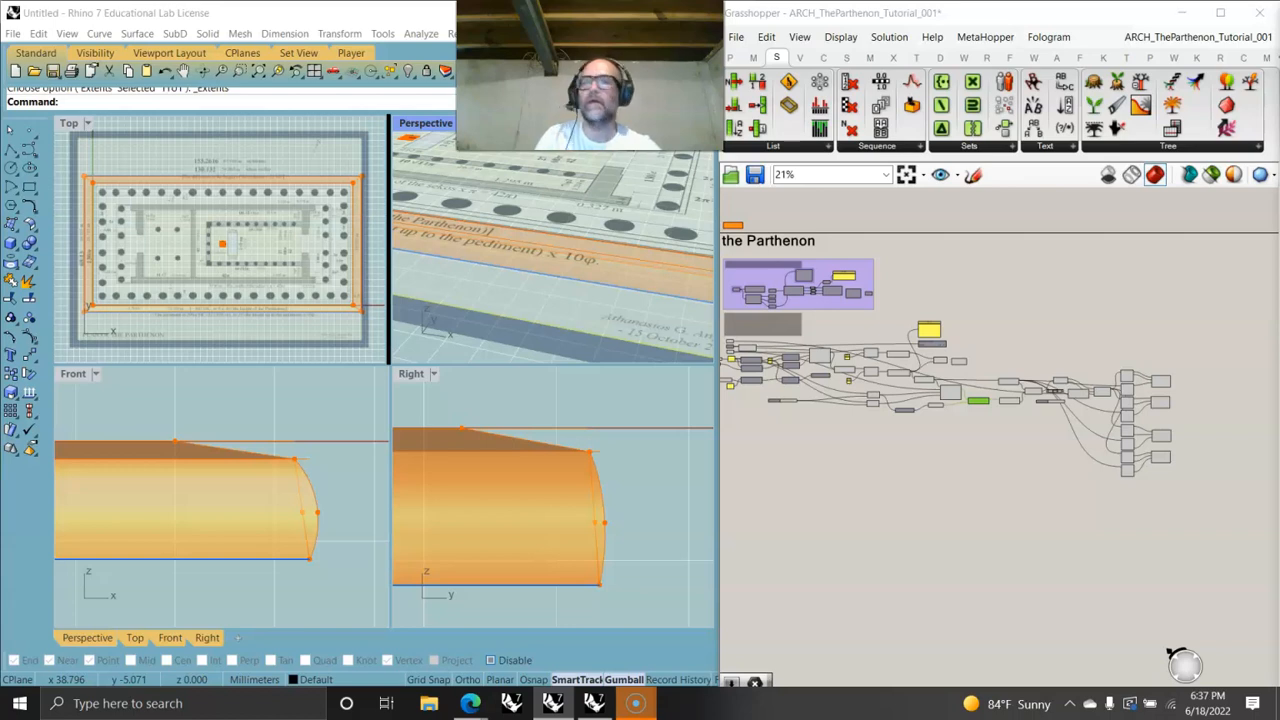
{"action": "scroll", "coordinate": [958, 390], "scroll_direction": "up", "scroll_amount": 7}
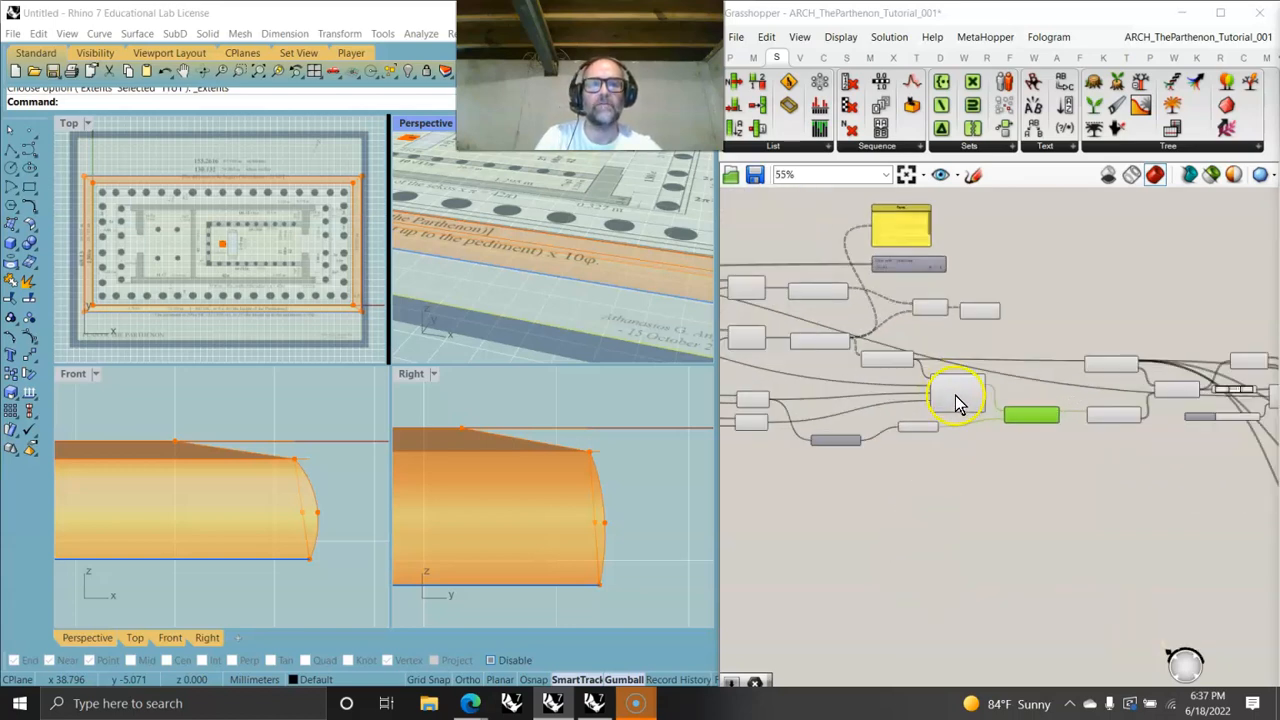
{"action": "right_click_drag", "start_coordinate": [855, 500], "coordinate": [1138, 418]}
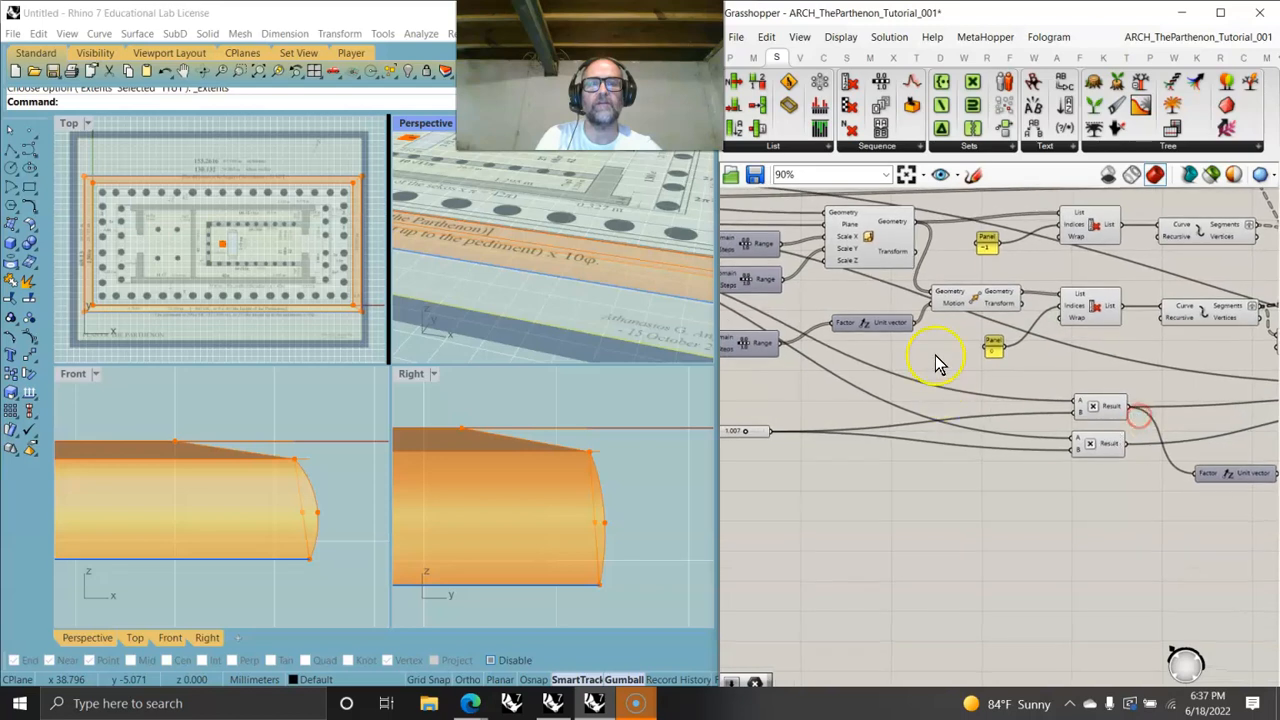
{"action": "mouse_move", "coordinate": [887, 246]}
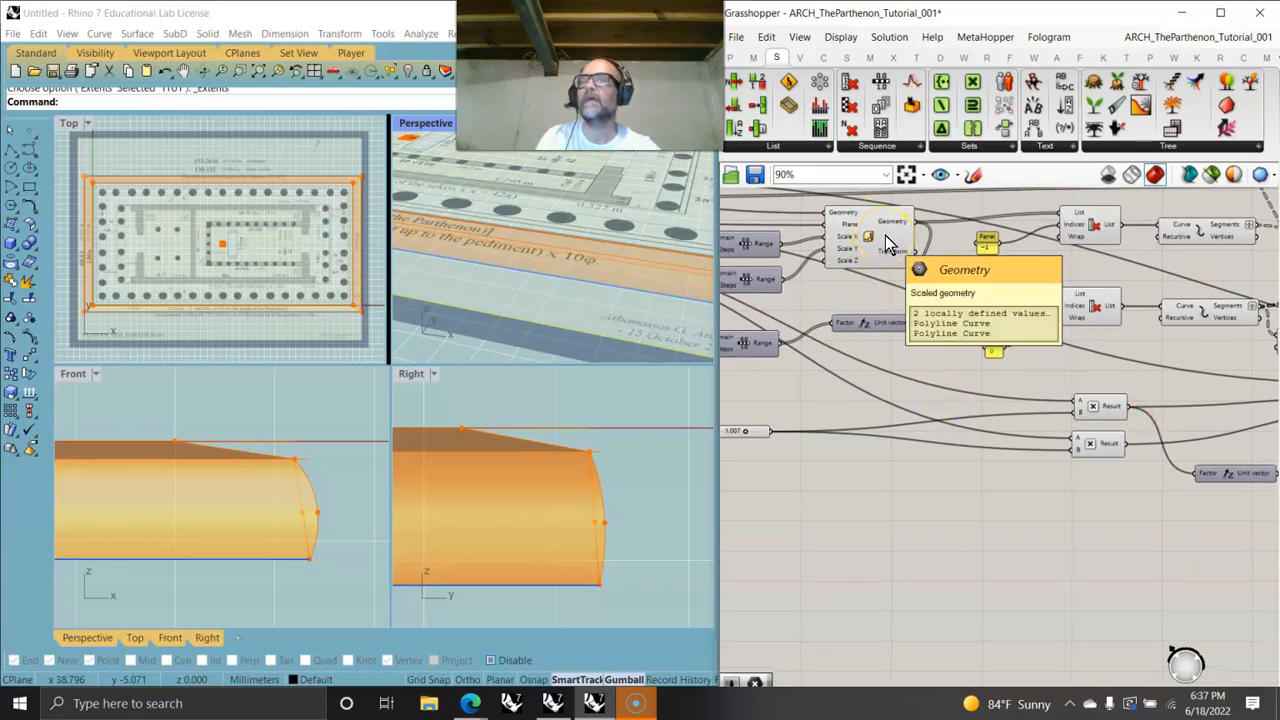
- Delete the panel and the unused component above the step-outline components
{"action": "right_click_drag", "start_coordinate": [988, 321], "coordinate": [818, 397]}
{"action": "scroll", "coordinate": [880, 425], "scroll_direction": "down", "scroll_amount": 2}
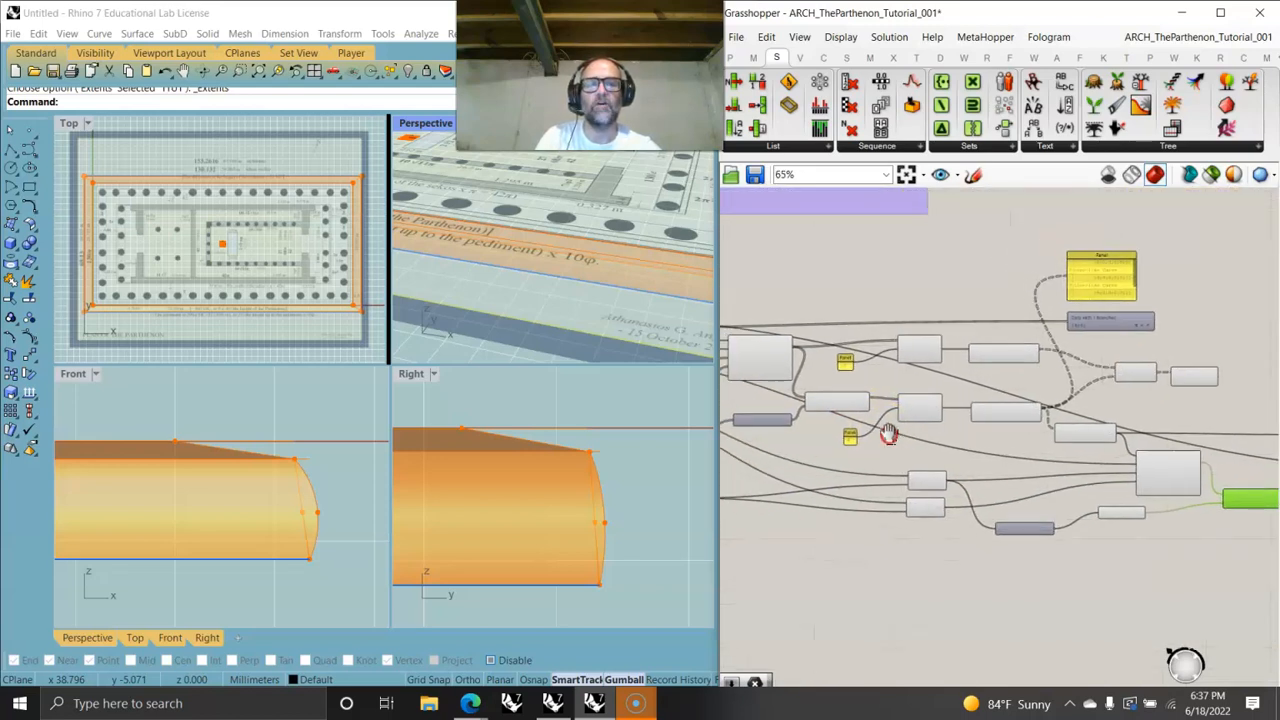
{"action": "left_click_drag", "start_coordinate": [1148, 318], "coordinate": [1108, 246]}
{"action": "key", "text": "Delete"}
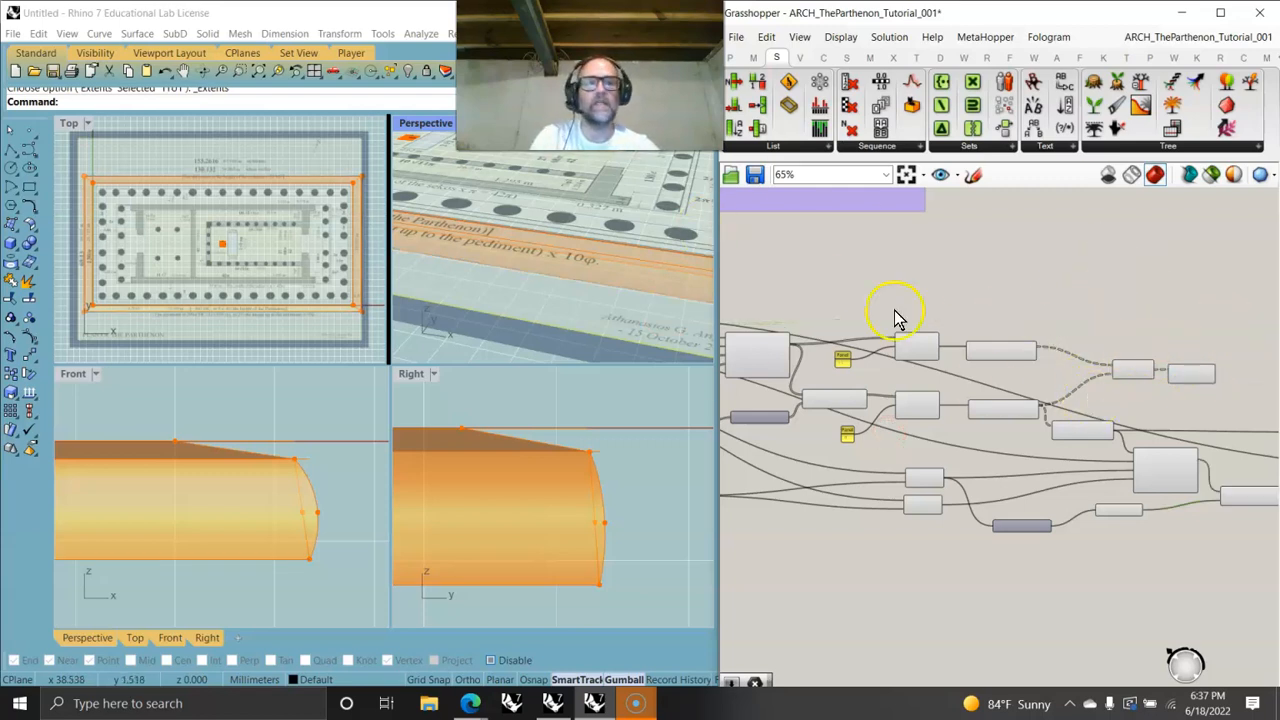
- Examine the Loft component and the Range components driving the step profiles
{"action": "left_click", "coordinate": [1188, 380]}
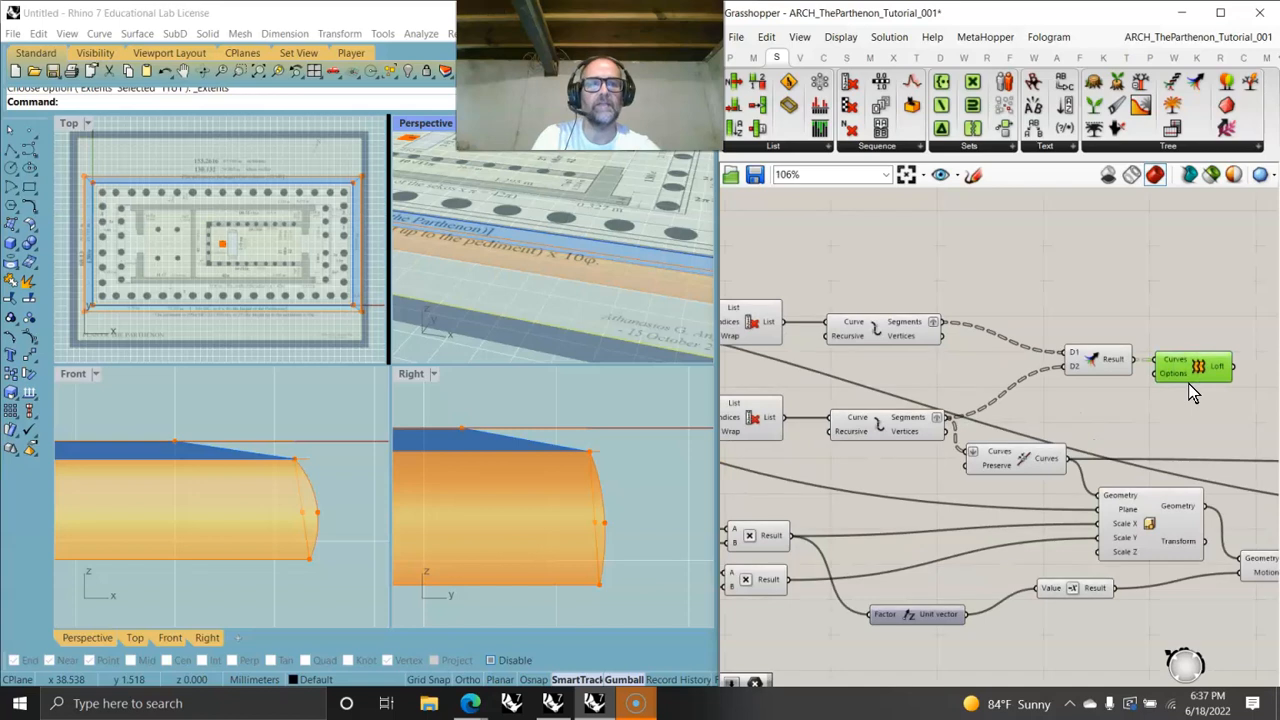
{"action": "scroll", "coordinate": [1058, 370], "scroll_direction": "down", "scroll_amount": 3}
{"action": "right_click_drag", "start_coordinate": [1057, 371], "coordinate": [1013, 360]}
{"action": "scroll", "coordinate": [886, 366], "scroll_direction": "up", "scroll_amount": 1}
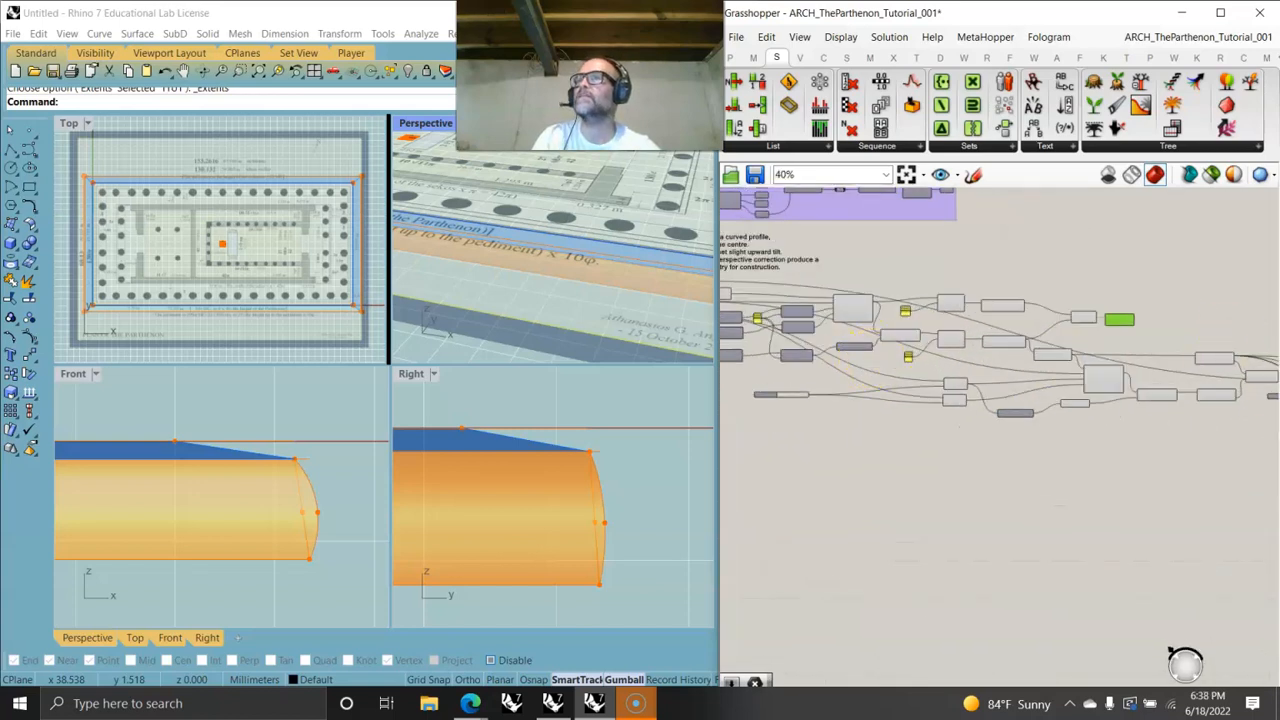
{"action": "scroll", "coordinate": [826, 360], "scroll_direction": "up", "scroll_amount": 2}
{"action": "scroll", "coordinate": [868, 362], "scroll_direction": "up", "scroll_amount": 2}
{"action": "left_click_drag", "start_coordinate": [874, 350], "coordinate": [1015, 372]}
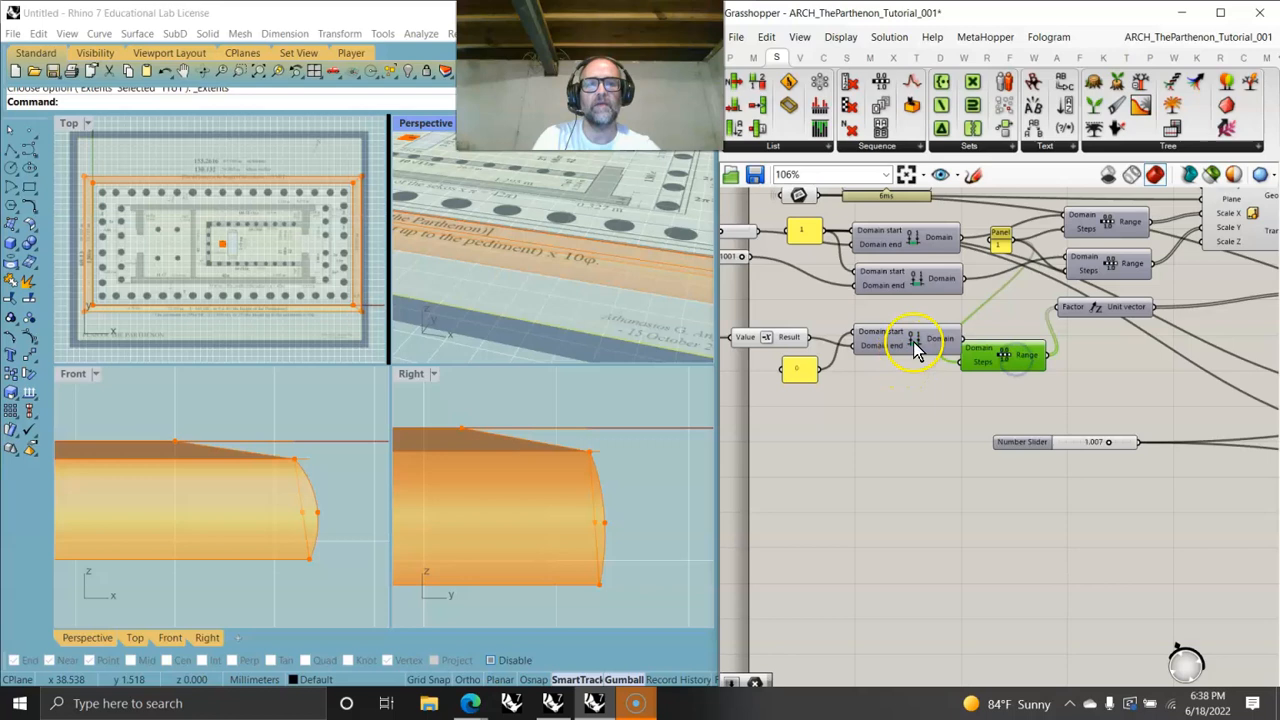
{"action": "left_click_drag", "start_coordinate": [915, 345], "coordinate": [894, 343]}
{"action": "right_click_drag", "start_coordinate": [1227, 377], "coordinate": [828, 356]}
{"action": "scroll", "coordinate": [832, 352], "scroll_direction": "down", "scroll_amount": 2}
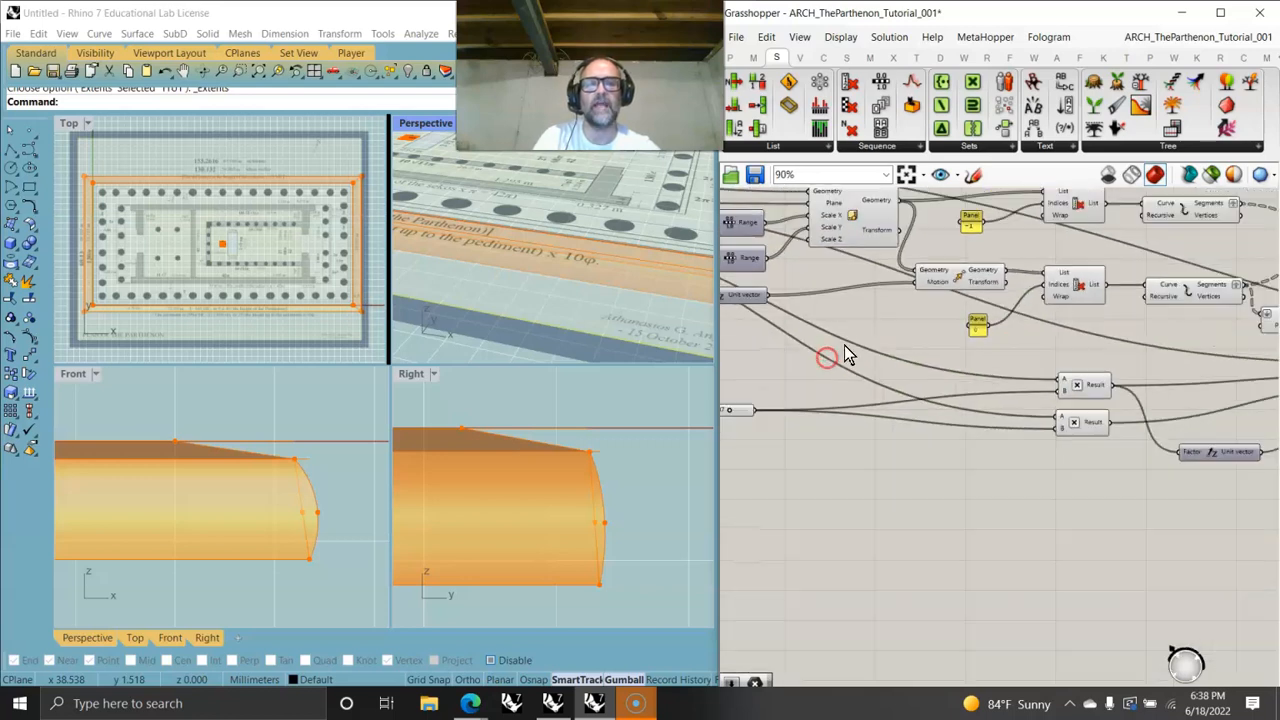
{"action": "right_click_drag", "start_coordinate": [775, 420], "coordinate": [831, 415]}
{"action": "left_click_drag", "start_coordinate": [797, 398], "coordinate": [748, 383]}
{"action": "scroll", "coordinate": [871, 394], "scroll_direction": "down", "scroll_amount": 5}
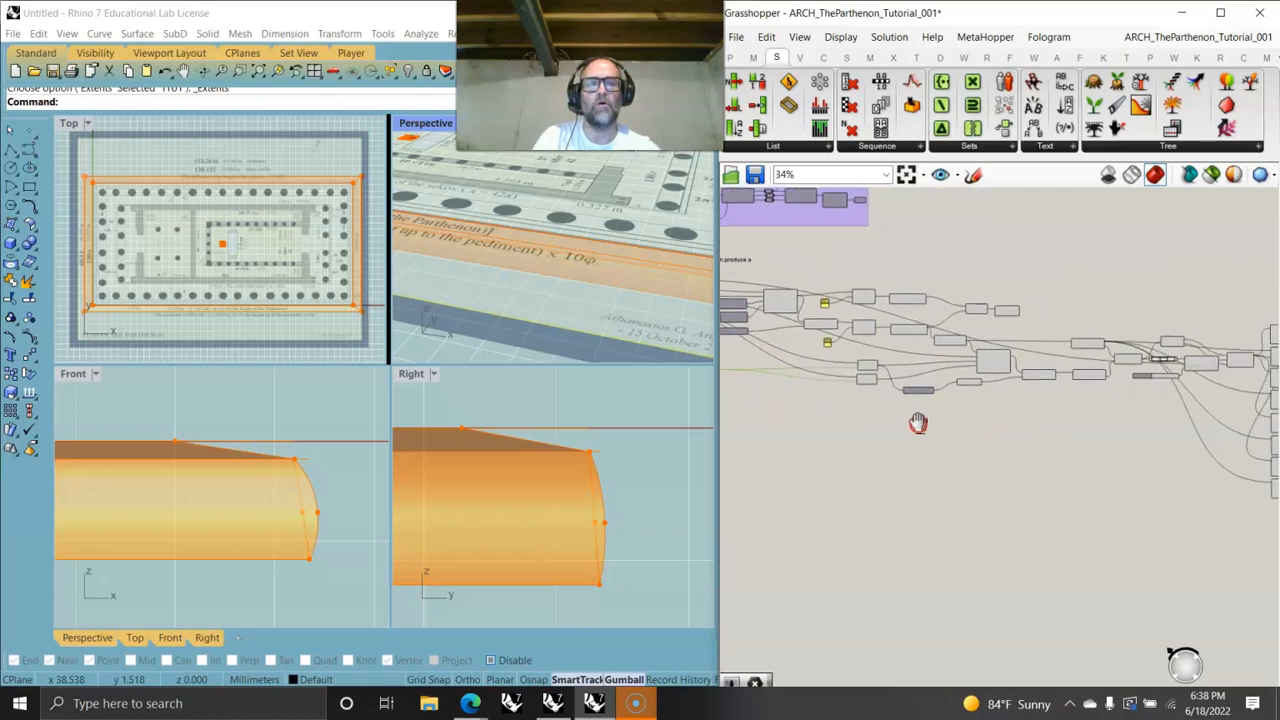
- Select a cluster of components and reposition them to tidy the canvas layout
{"action": "left_click_drag", "start_coordinate": [1212, 496], "coordinate": [806, 320]}
{"action": "left_click_drag", "start_coordinate": [881, 396], "coordinate": [950, 512]}
{"action": "scroll", "coordinate": [794, 508], "scroll_direction": "up", "scroll_amount": 10}
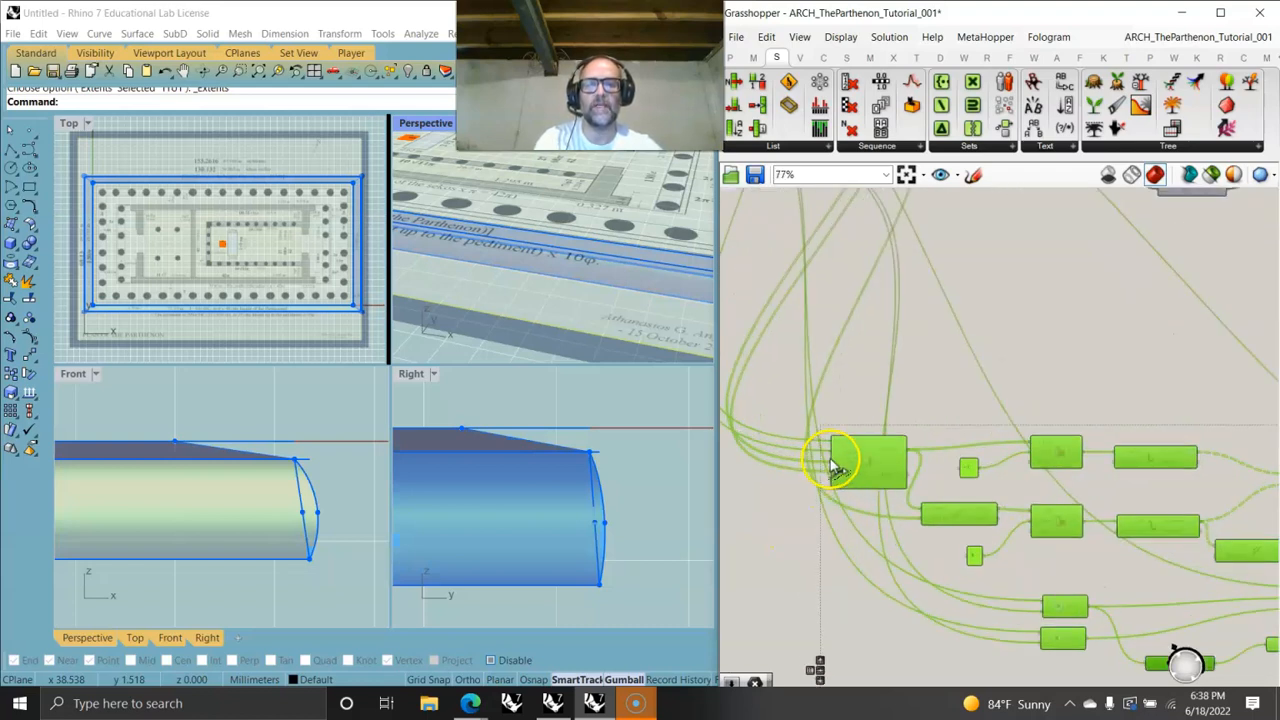
{"action": "left_click", "coordinate": [806, 541]}
{"action": "right_click_drag", "start_coordinate": [833, 372], "coordinate": [906, 417]}
{"action": "left_click", "coordinate": [956, 503]}
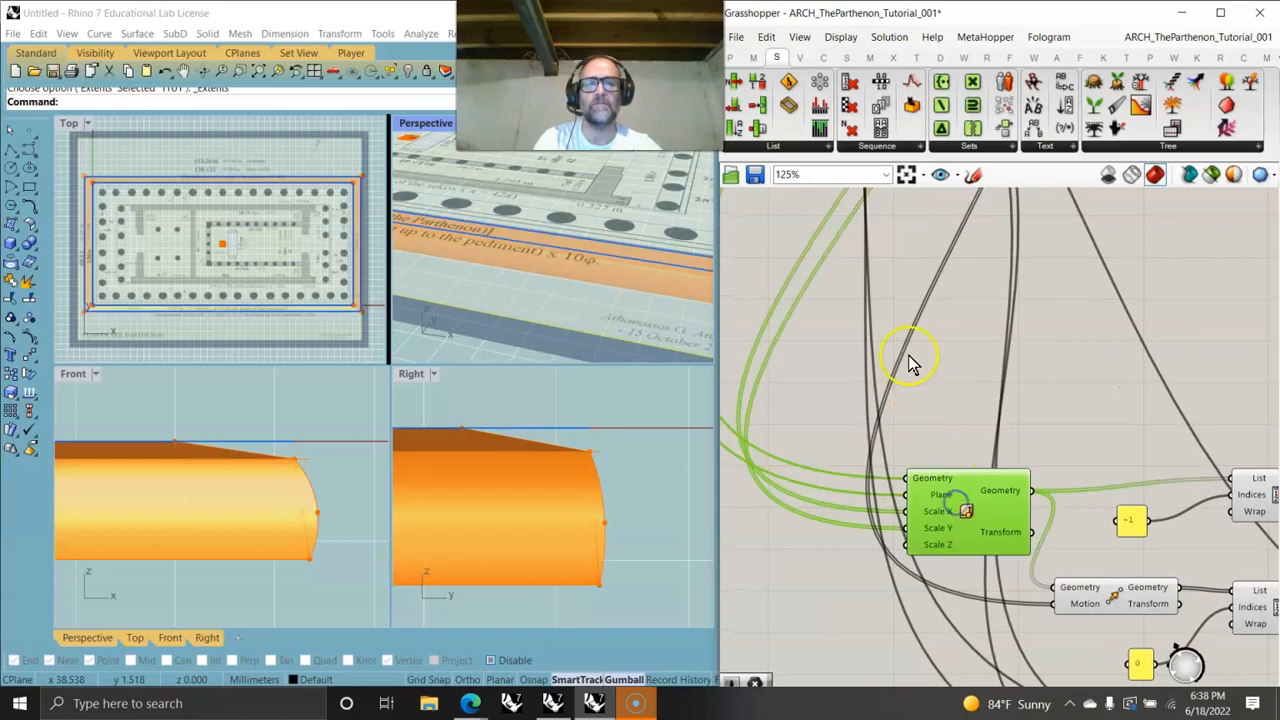
{"action": "scroll", "coordinate": [912, 361], "scroll_direction": "down", "scroll_amount": 5}
{"action": "right_click_drag", "start_coordinate": [960, 294], "coordinate": [965, 455]}
{"action": "scroll", "coordinate": [890, 330], "scroll_direction": "up", "scroll_amount": 6}
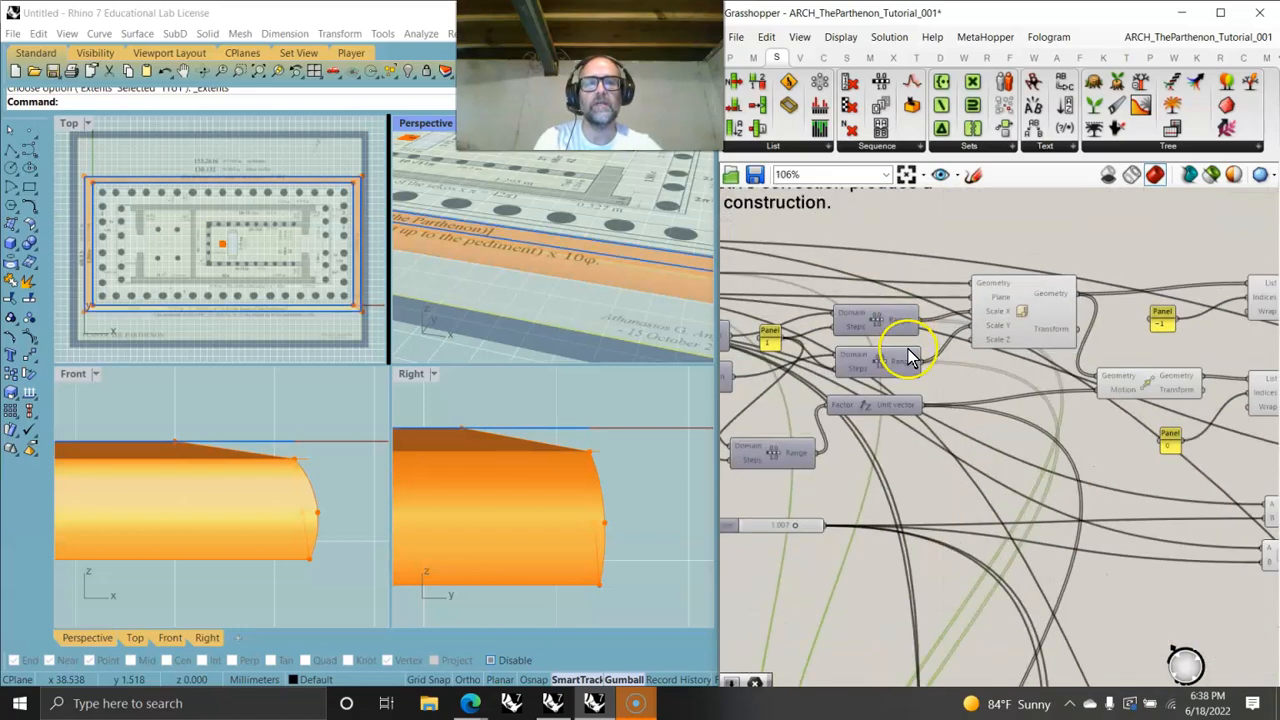
- Review the step-outline component chain on the canvas and the stacked step geometry in the Rhino viewports
{"action": "right_click_drag", "start_coordinate": [963, 459], "coordinate": [1222, 512]}
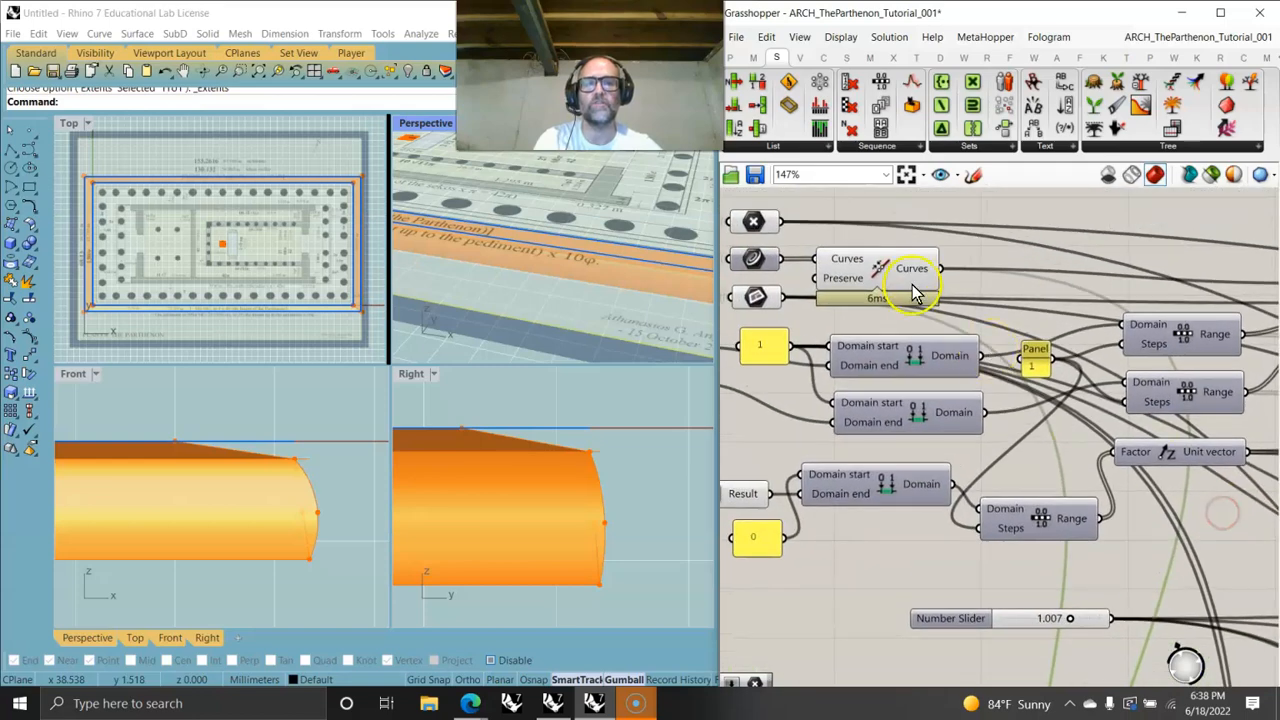
{"action": "right_click_drag", "start_coordinate": [986, 523], "coordinate": [863, 323]}
{"action": "right_click_drag", "start_coordinate": [951, 463], "coordinate": [894, 402]}
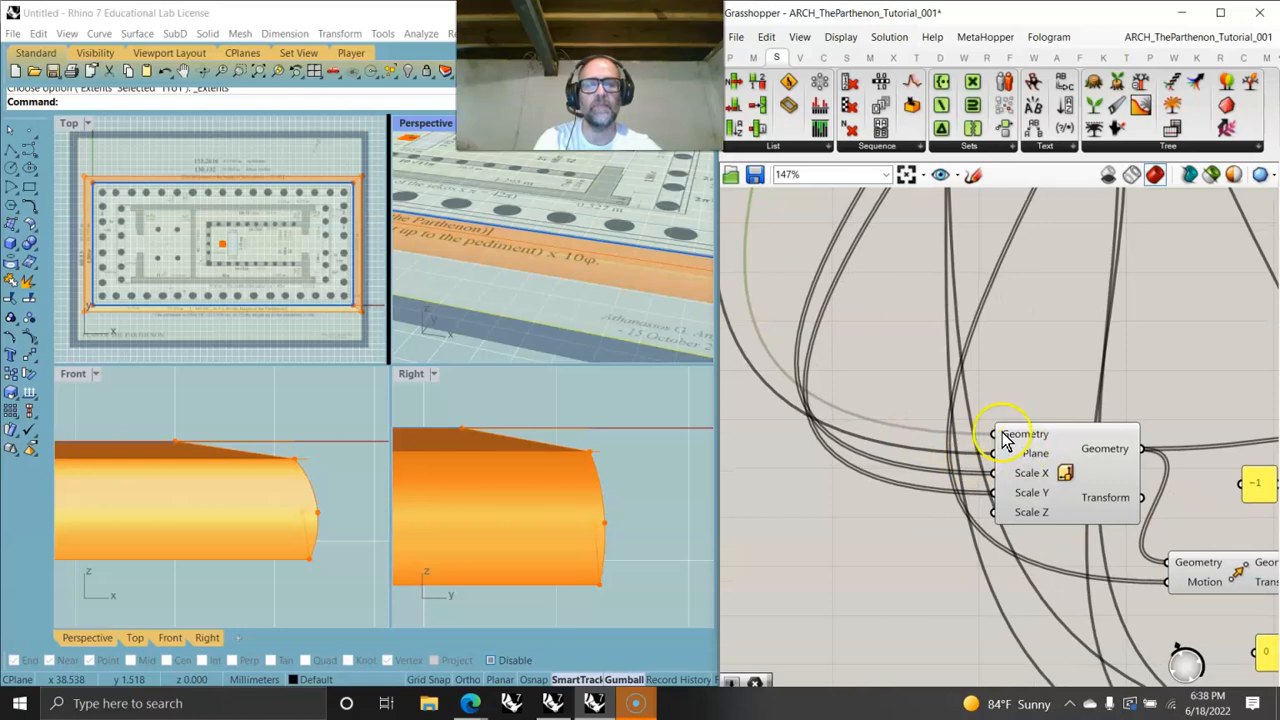
{"action": "scroll", "coordinate": [1010, 435], "scroll_direction": "down", "scroll_amount": 10}
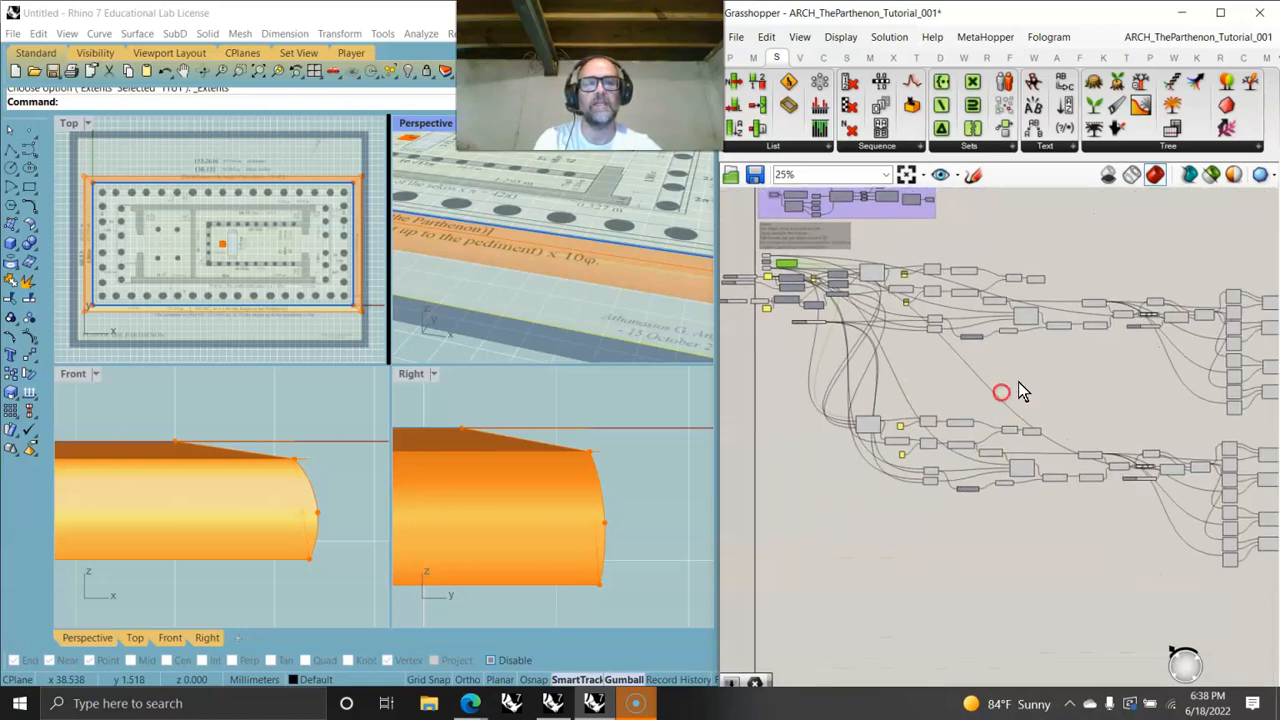
{"action": "scroll", "coordinate": [1020, 391], "scroll_direction": "up", "scroll_amount": 10}
{"action": "scroll", "coordinate": [1110, 348], "scroll_direction": "down", "scroll_amount": 4}
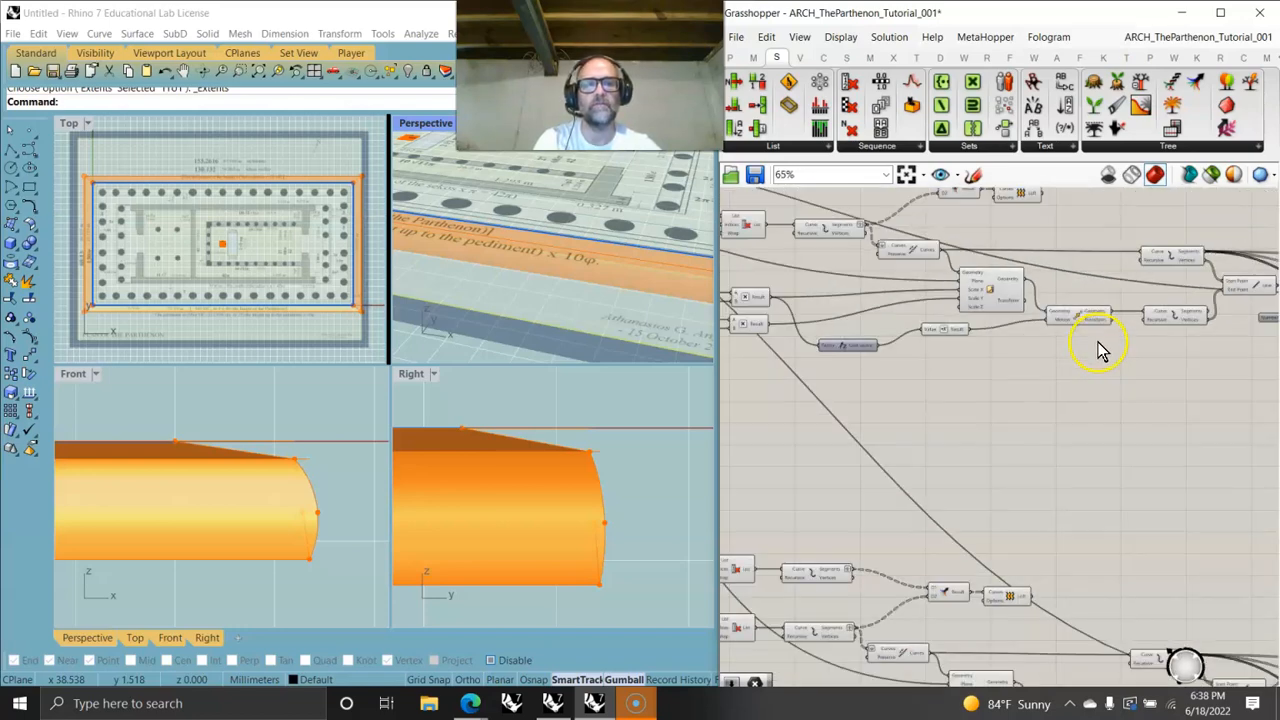
{"action": "scroll", "coordinate": [1117, 328], "scroll_direction": "up", "scroll_amount": 3}
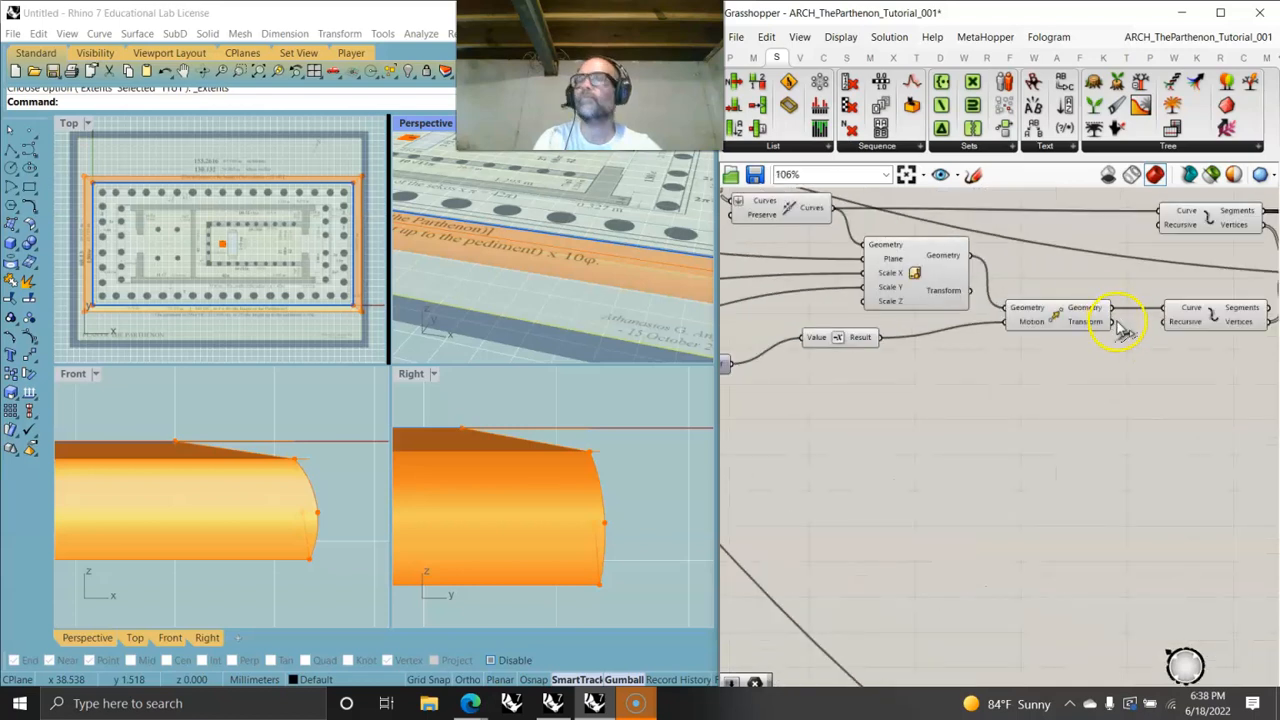
{"action": "left_click_drag", "start_coordinate": [1110, 313], "coordinate": [858, 490]}
{"action": "right_click_drag", "start_coordinate": [555, 340], "coordinate": [660, 302]}
{"action": "scroll", "coordinate": [659, 296], "scroll_direction": "up", "scroll_amount": 5}
{"action": "right_click_drag", "start_coordinate": [644, 549], "coordinate": [603, 497]}
{"action": "scroll", "coordinate": [600, 463], "scroll_direction": "down", "scroll_amount": 6}
{"action": "scroll", "coordinate": [932, 455], "scroll_direction": "down", "scroll_amount": 8}
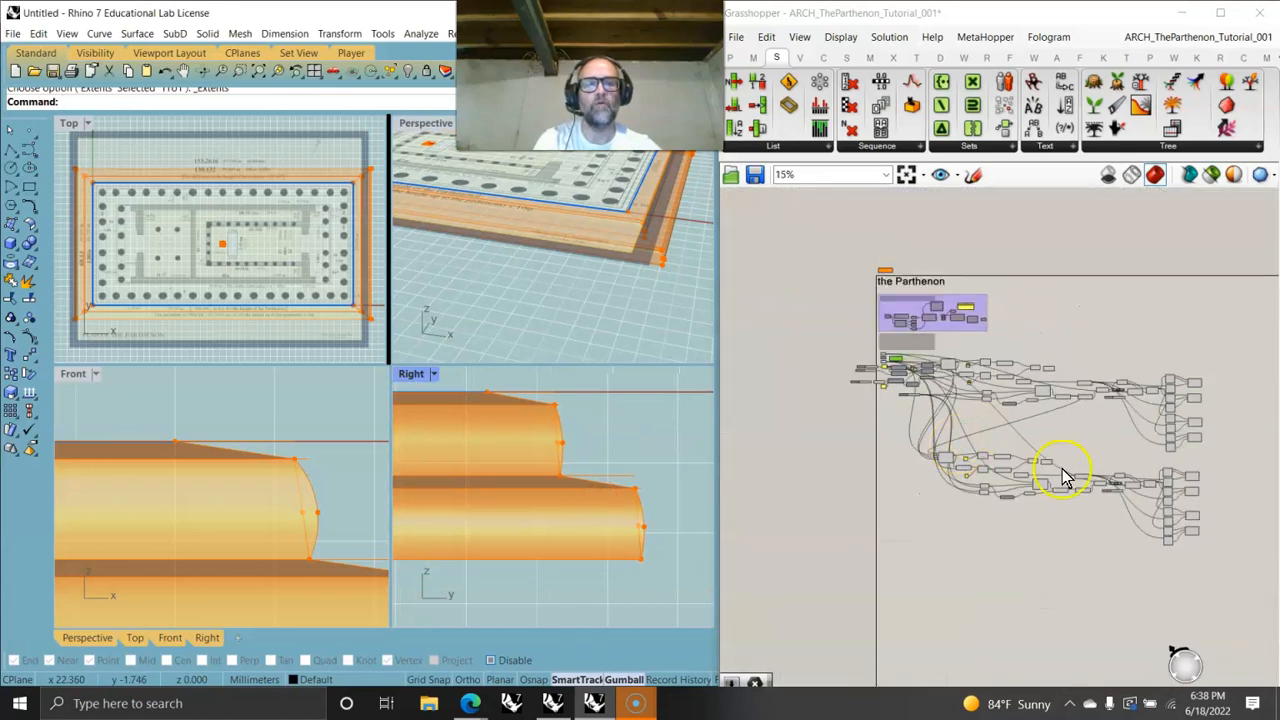
- Select the lower block of step components and shift it down to separate it from the upper block
{"action": "right_click_drag", "start_coordinate": [1057, 471], "coordinate": [1036, 470]}
{"action": "left_click_drag", "start_coordinate": [1168, 509], "coordinate": [868, 400]}
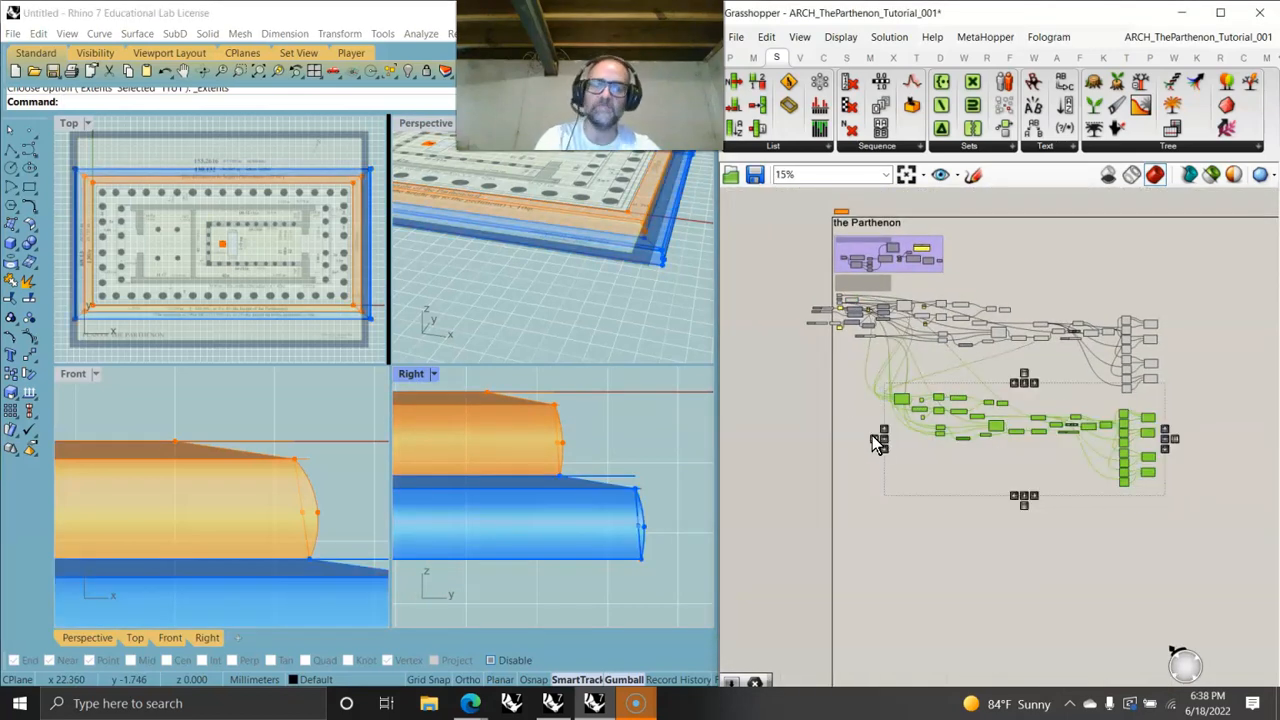
{"action": "left_click", "coordinate": [948, 437]}
{"action": "left_click_drag", "start_coordinate": [995, 432], "coordinate": [997, 512]}
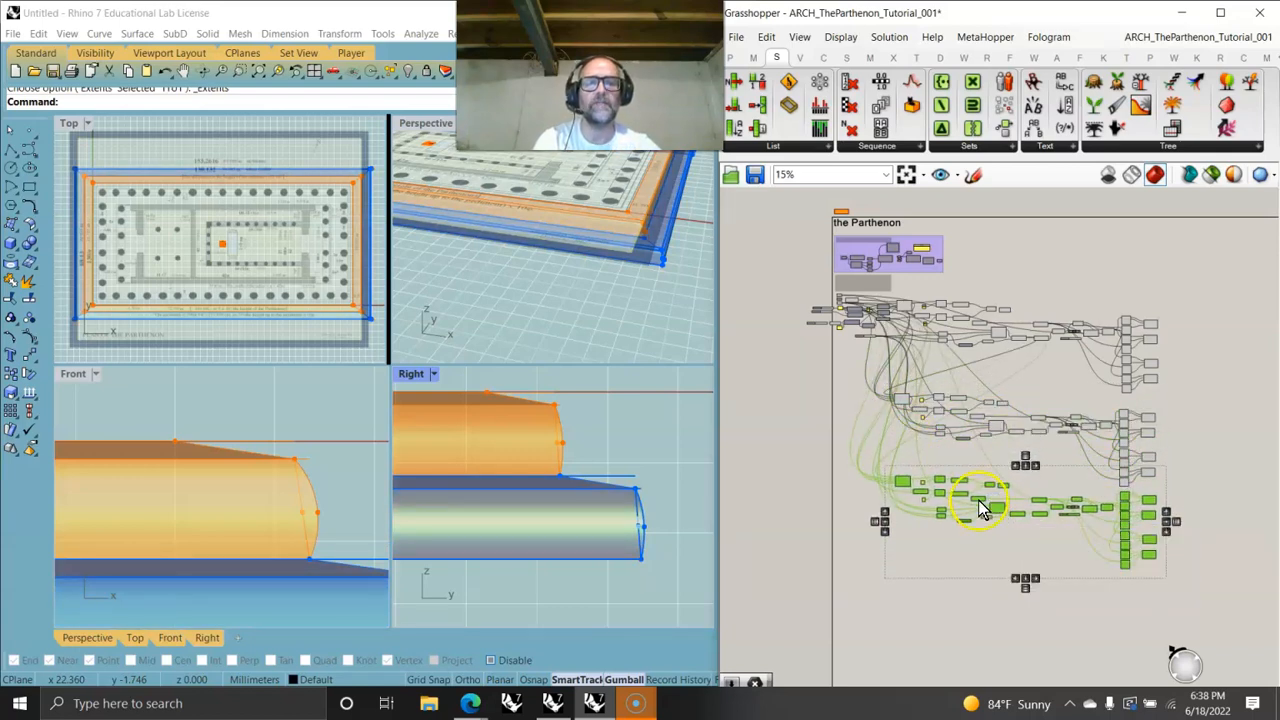
{"action": "scroll", "coordinate": [1022, 462], "scroll_direction": "up", "scroll_amount": 5}
{"action": "scroll", "coordinate": [1022, 455], "scroll_direction": "up", "scroll_amount": 2}
{"action": "right_click_drag", "start_coordinate": [1026, 446], "coordinate": [1191, 291]}
{"action": "scroll", "coordinate": [1182, 292], "scroll_direction": "down", "scroll_amount": 3}
{"action": "scroll", "coordinate": [1178, 288], "scroll_direction": "up", "scroll_amount": 3}
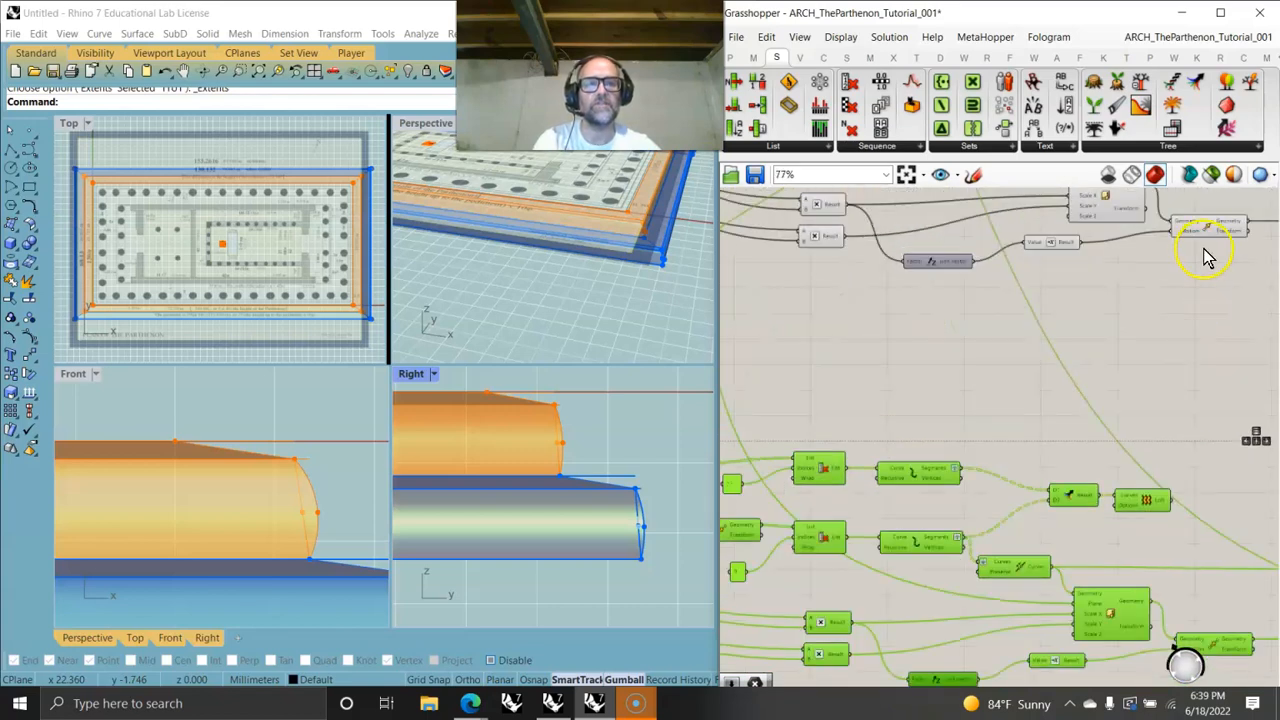
- Group the lower block of step components
{"action": "left_click_drag", "start_coordinate": [1246, 228], "coordinate": [876, 460]}
{"action": "scroll", "coordinate": [604, 258], "scroll_direction": "down", "scroll_amount": 5}
{"action": "right_click_drag", "start_coordinate": [606, 257], "coordinate": [572, 280]}
{"action": "scroll", "coordinate": [1037, 388], "scroll_direction": "down", "scroll_amount": 4}
{"action": "scroll", "coordinate": [1037, 388], "scroll_direction": "down", "scroll_amount": 3}
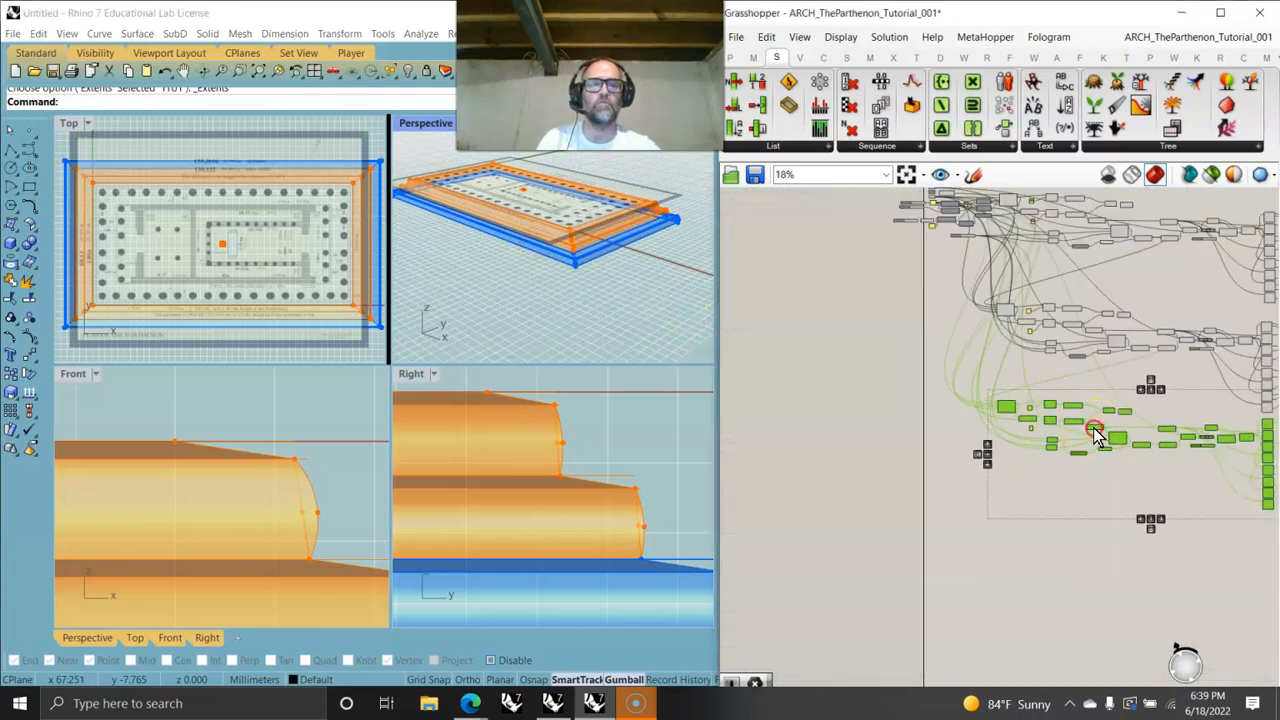
{"action": "right_click", "coordinate": [922, 455]}
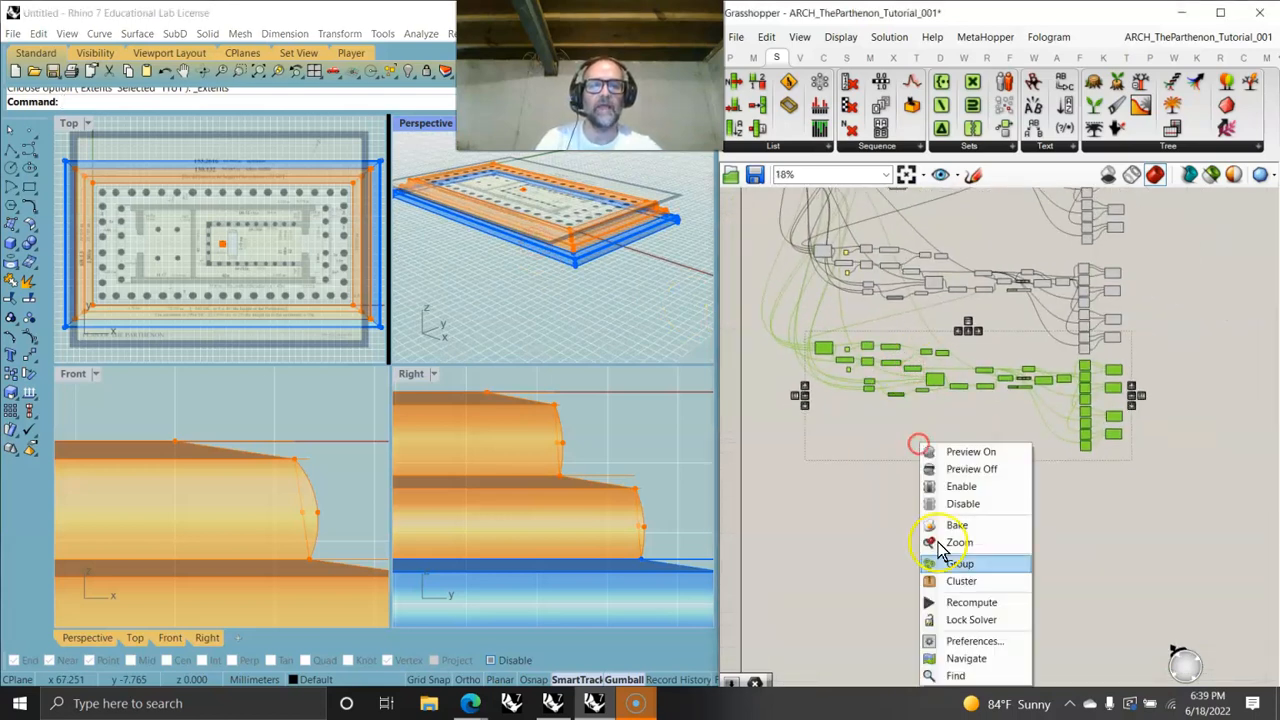
{"action": "left_click", "coordinate": [935, 575]}
{"action": "left_click_drag", "start_coordinate": [980, 425], "coordinate": [989, 480]}
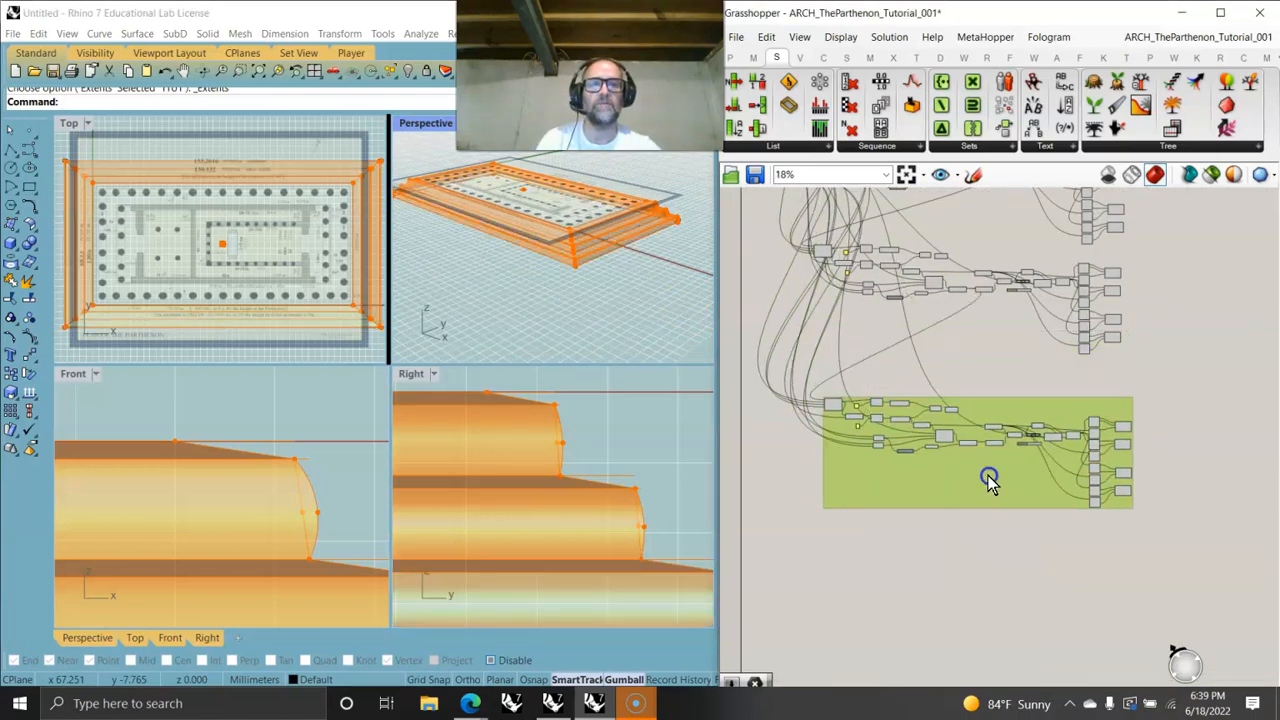
- Group a second block of step components and move it lower on the canvas
{"action": "left_click_drag", "start_coordinate": [1140, 383], "coordinate": [762, 254]}
{"action": "right_click", "coordinate": [940, 348]}
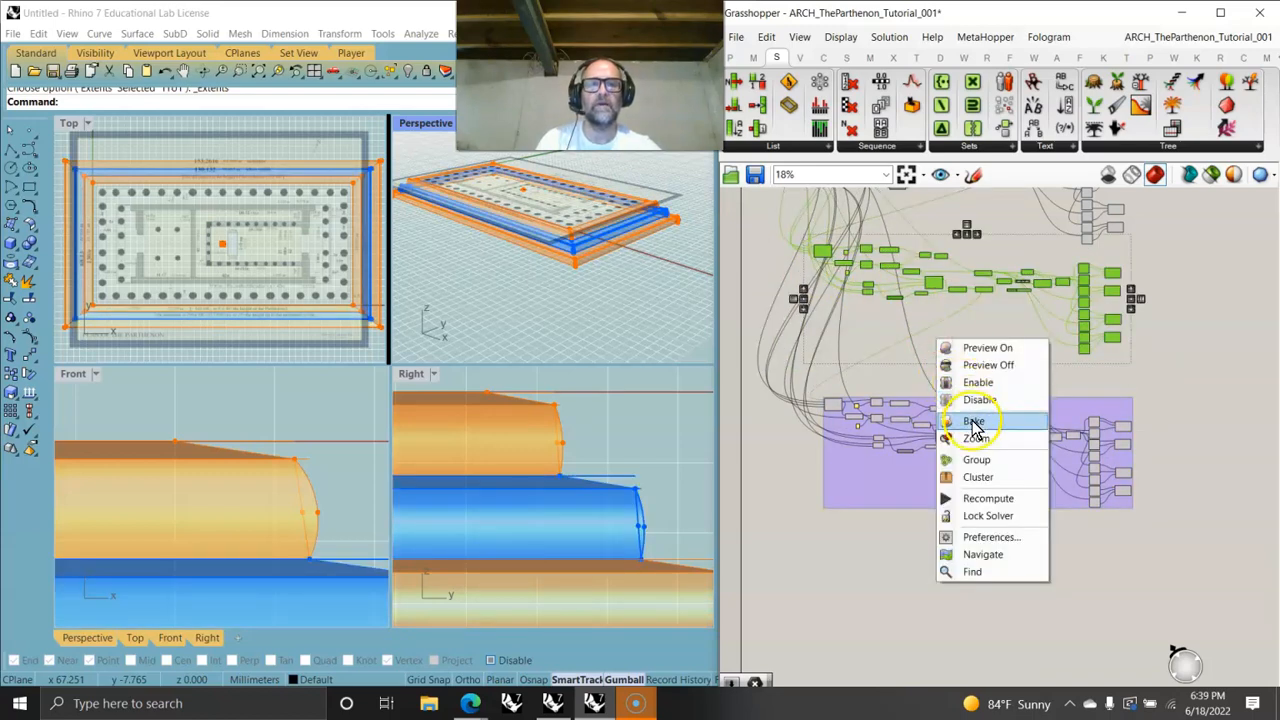
{"action": "left_click", "coordinate": [971, 457]}
{"action": "left_click_drag", "start_coordinate": [965, 333], "coordinate": [976, 363]}
{"action": "right_click_drag", "start_coordinate": [943, 229], "coordinate": [955, 422]}
- Group the top block of step components and line it up with the other groups
{"action": "left_click_drag", "start_coordinate": [1147, 453], "coordinate": [822, 318]}
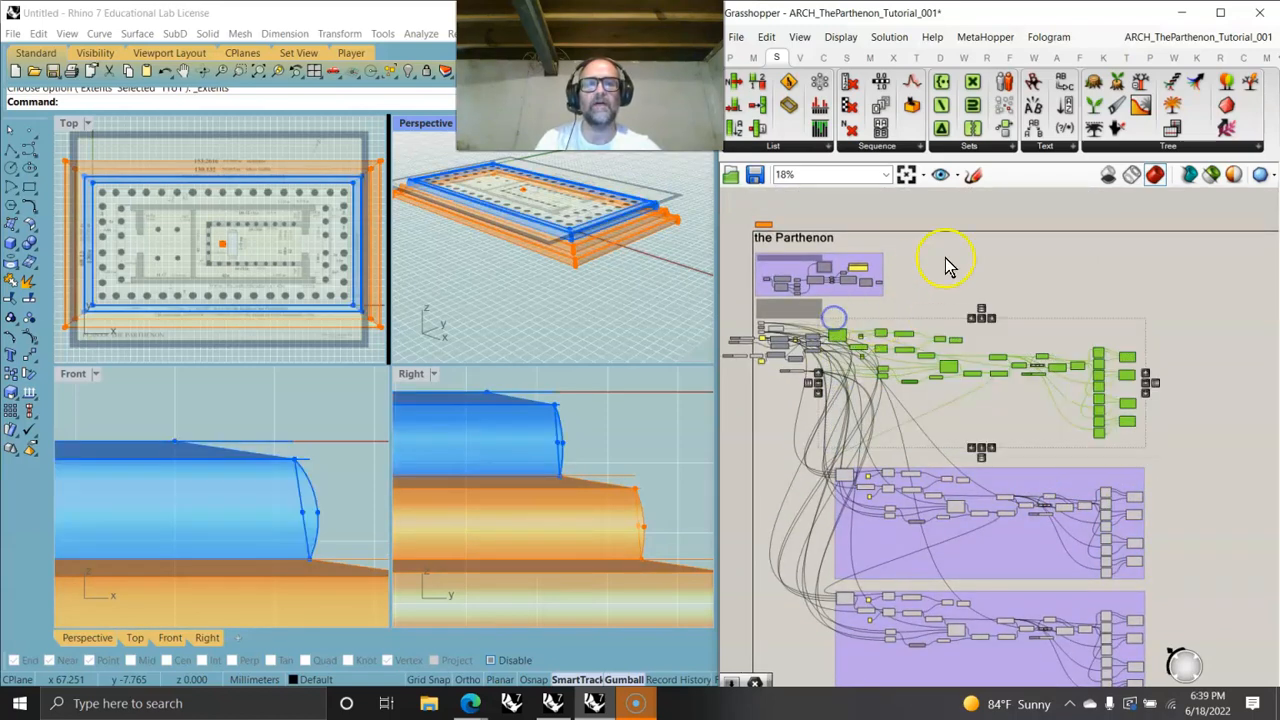
{"action": "right_click", "coordinate": [970, 256]}
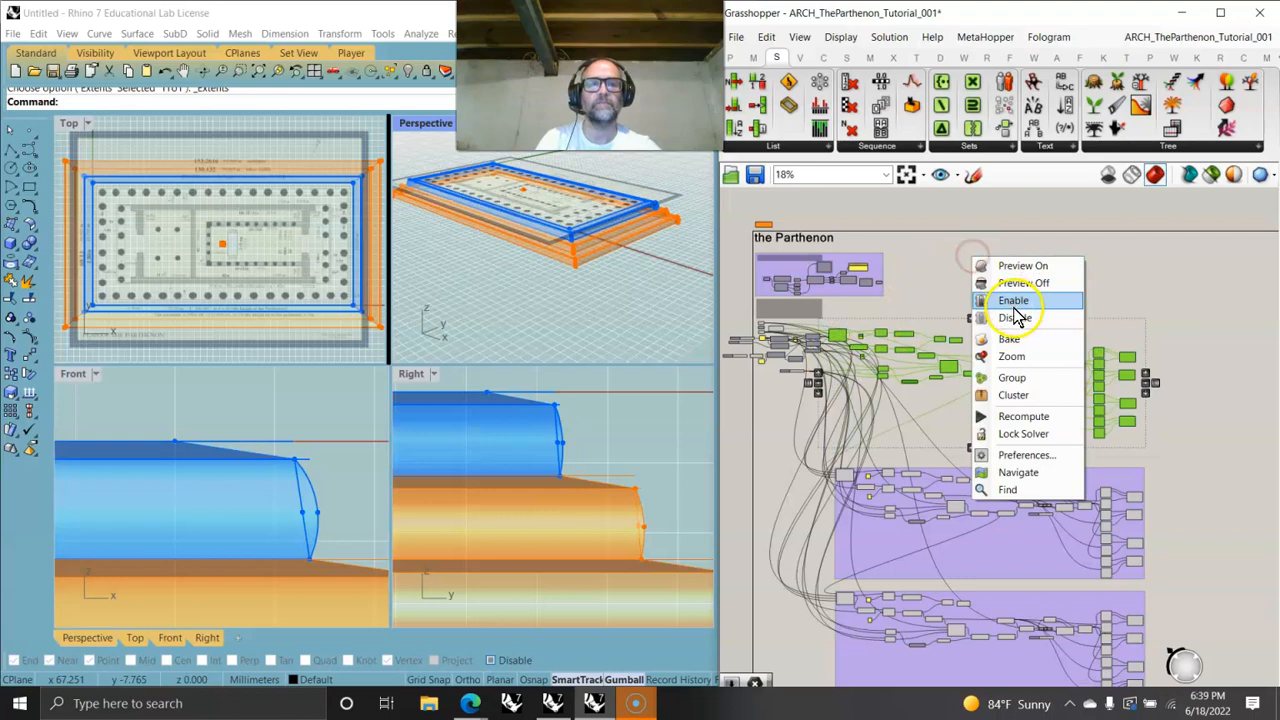
{"action": "left_click", "coordinate": [1012, 378]}
{"action": "left_click_drag", "start_coordinate": [992, 426], "coordinate": [1000, 438]}
{"action": "right_click_drag", "start_coordinate": [1025, 489], "coordinate": [962, 375]}
- Inspect the three stacked steps in the Front, Right and Perspective viewports
{"action": "scroll", "coordinate": [506, 306], "scroll_direction": "down", "scroll_amount": 3}
{"action": "mouse_move", "coordinate": [545, 272]}
{"action": "right_mouse_down"}
{"action": "mouse_move", "coordinate": [568, 251]}
{"action": "mouse_move", "coordinate": [552, 288]}
{"action": "right_mouse_up"}
{"action": "scroll", "coordinate": [552, 288], "scroll_direction": "up", "scroll_amount": 6}
{"action": "scroll", "coordinate": [588, 478], "scroll_direction": "down", "scroll_amount": 4}
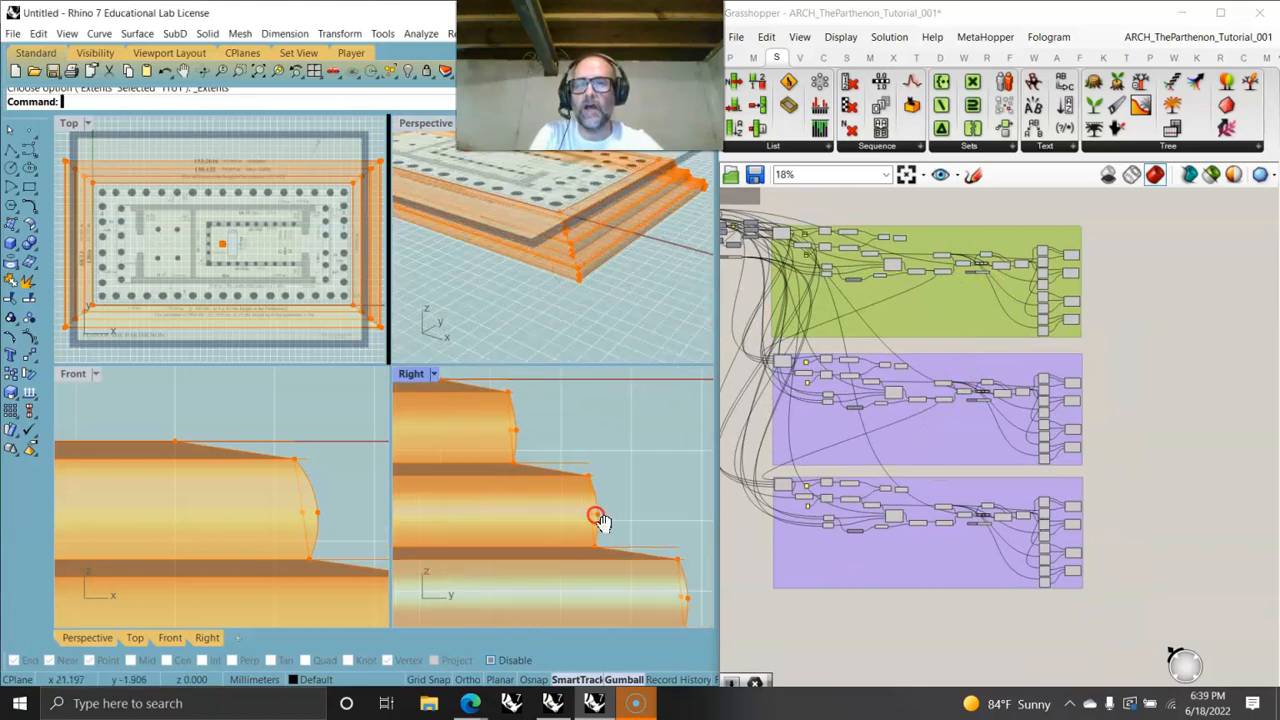
{"action": "scroll", "coordinate": [343, 527], "scroll_direction": "down", "scroll_amount": 5}
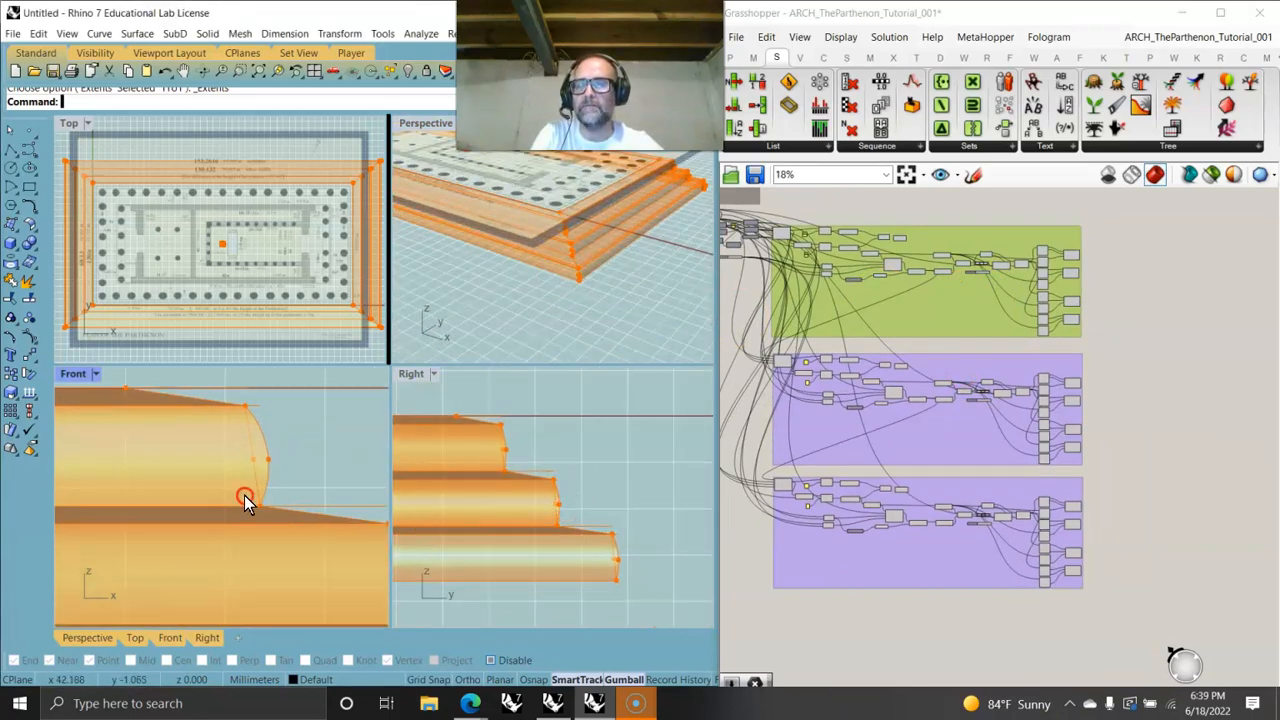
{"action": "scroll", "coordinate": [261, 314], "scroll_direction": "down", "scroll_amount": 4}
{"action": "scroll", "coordinate": [259, 307], "scroll_direction": "up", "scroll_amount": 4}
{"action": "scroll", "coordinate": [266, 296], "scroll_direction": "down", "scroll_amount": 3}
{"action": "scroll", "coordinate": [543, 325], "scroll_direction": "up", "scroll_amount": 4}
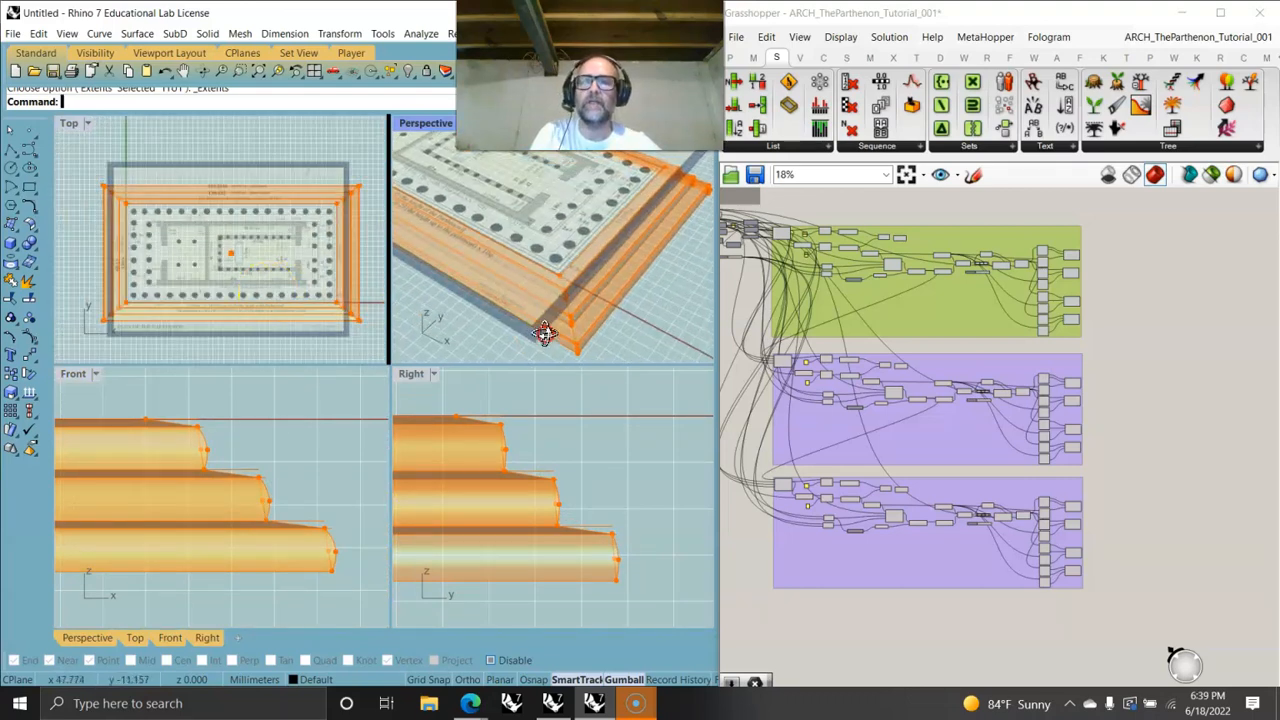
{"action": "scroll", "coordinate": [902, 500], "scroll_direction": "up", "scroll_amount": 10}
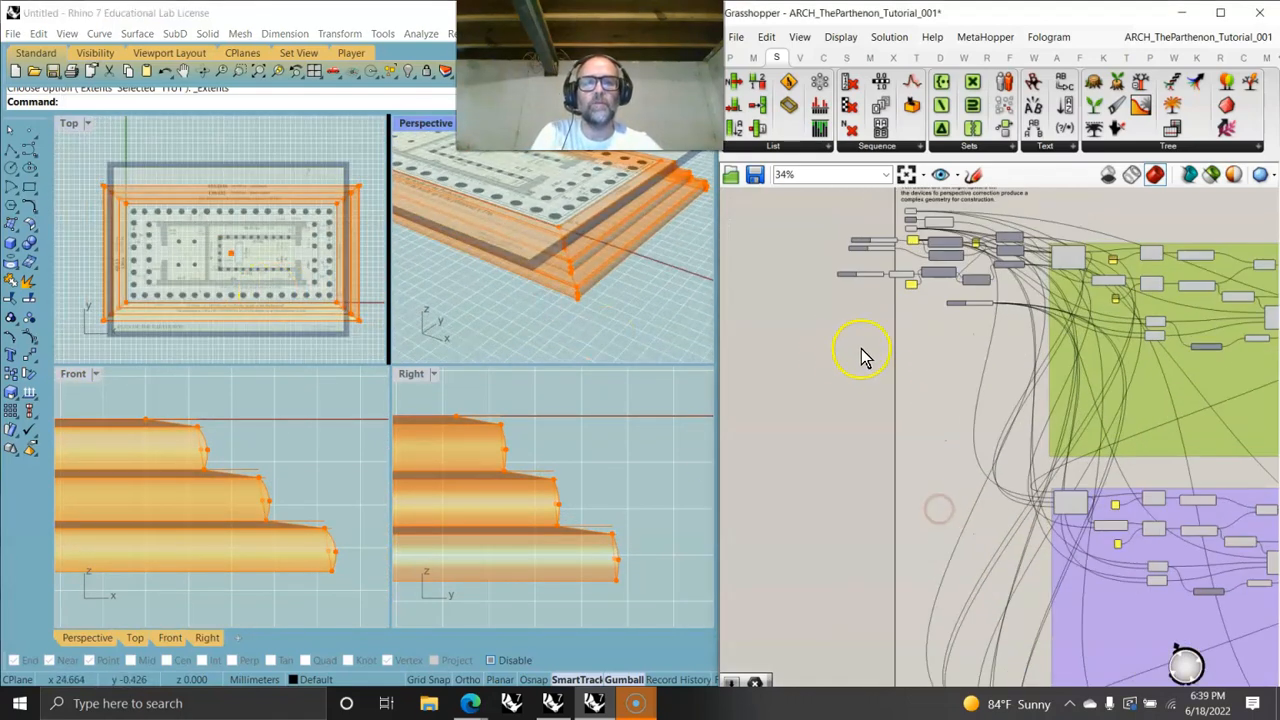
- Drag the free-standing number slider to 1.009 and check the step profiles
{"action": "scroll", "coordinate": [995, 400], "scroll_direction": "up", "scroll_amount": 3}
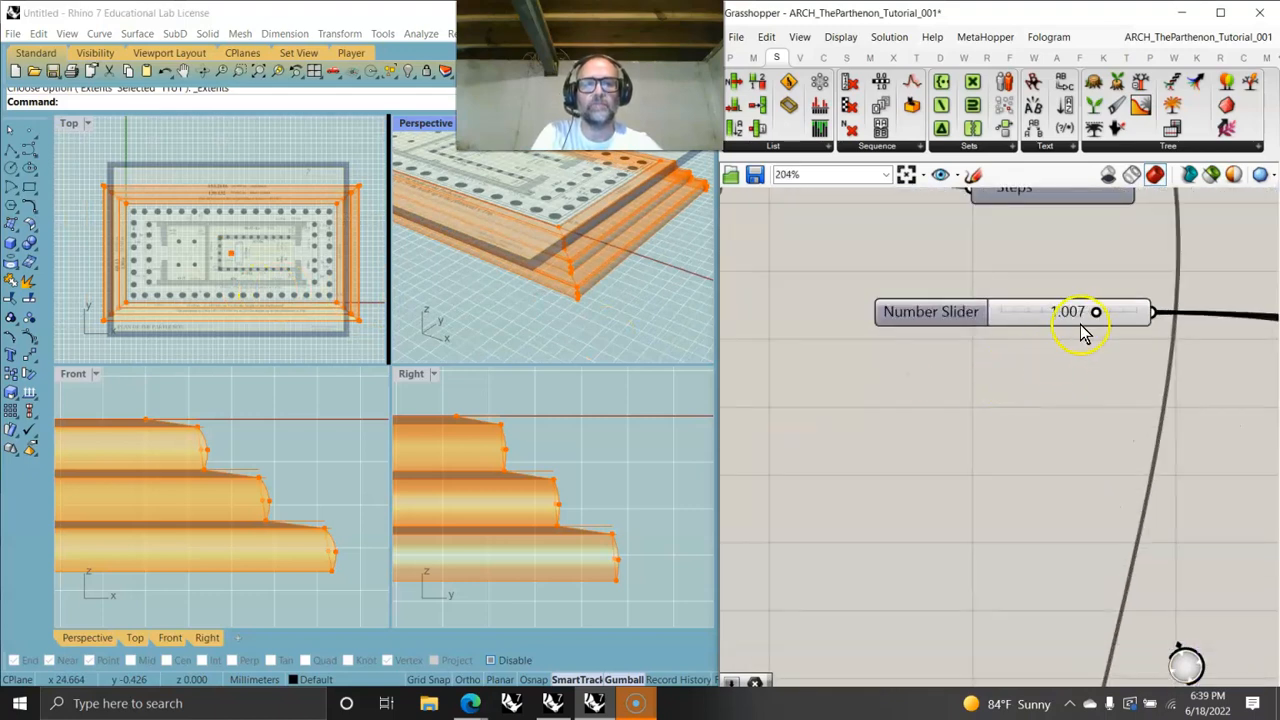
{"action": "left_click_drag", "start_coordinate": [1096, 314], "coordinate": [1131, 309]}
{"action": "right_click_drag", "start_coordinate": [1138, 501], "coordinate": [901, 476]}
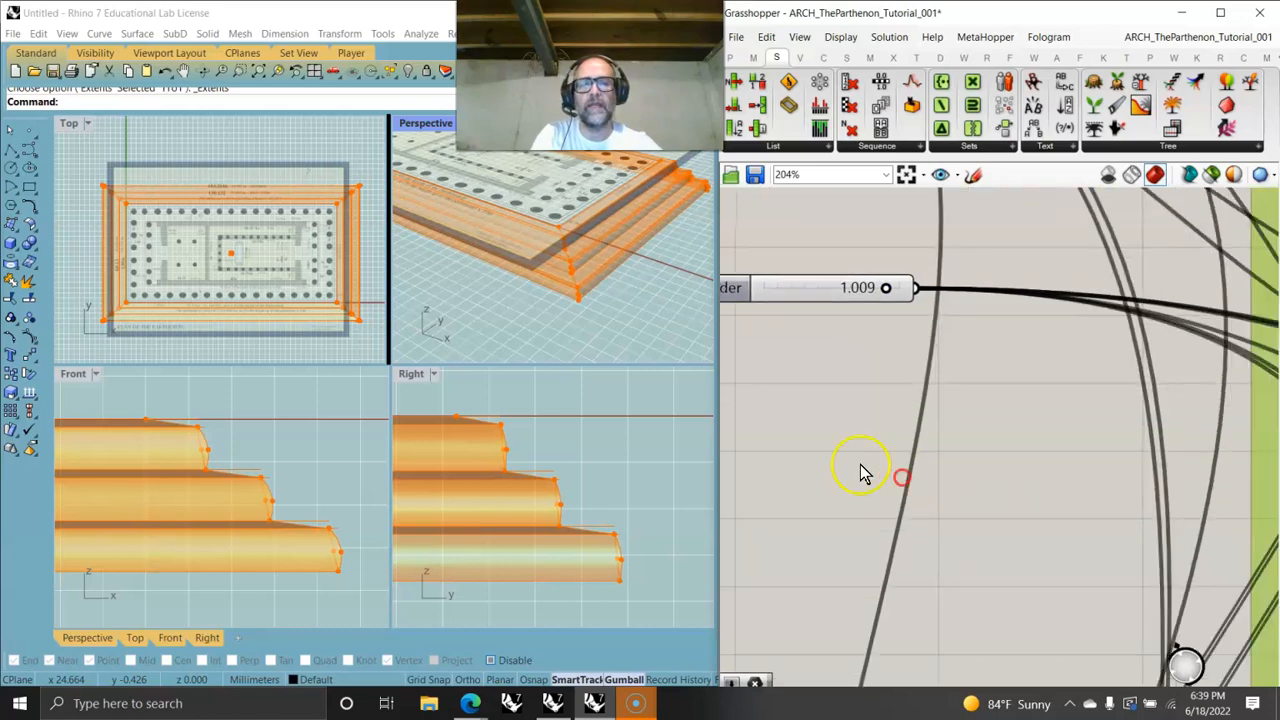
{"action": "scroll", "coordinate": [868, 469], "scroll_direction": "down", "scroll_amount": 8}
{"action": "right_click_drag", "start_coordinate": [1070, 470], "coordinate": [902, 350]}
{"action": "right_click_drag", "start_coordinate": [1166, 405], "coordinate": [955, 401]}
{"action": "scroll", "coordinate": [994, 363], "scroll_direction": "up", "scroll_amount": 5}
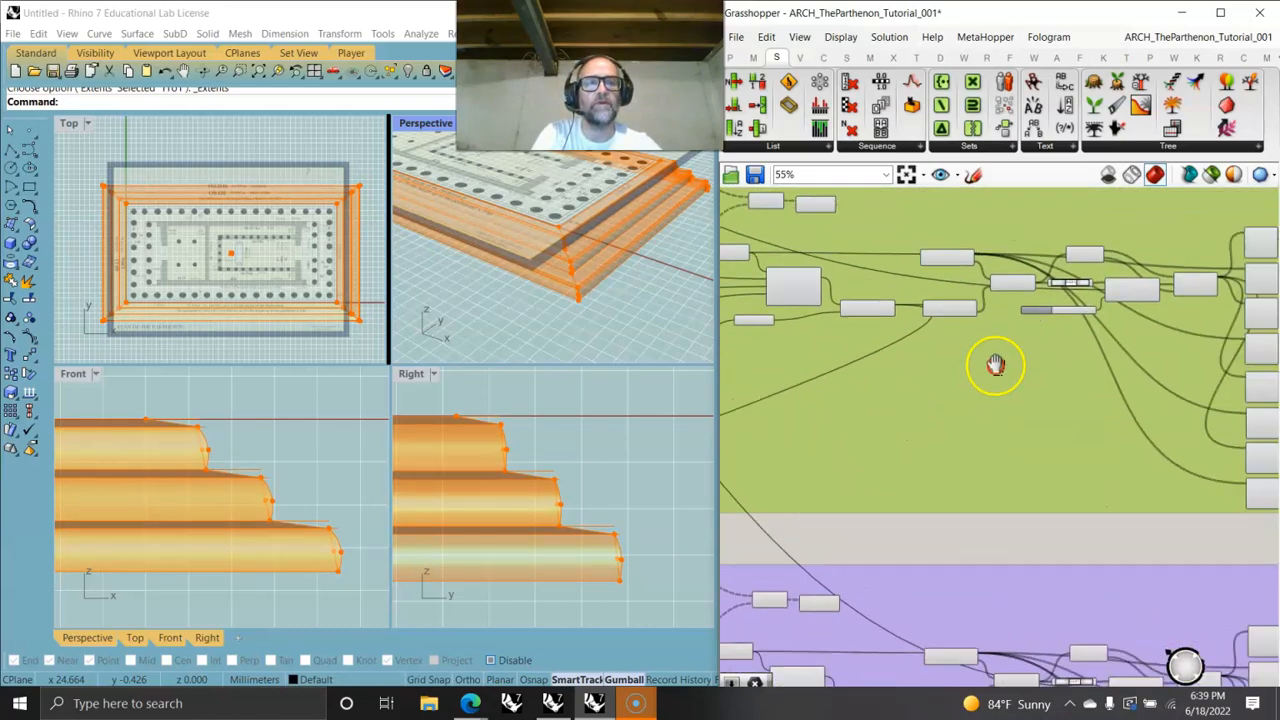
{"action": "mouse_move", "coordinate": [1058, 228]}
{"action": "left_mouse_down"}
{"action": "mouse_move", "coordinate": [1070, 227]}
{"action": "mouse_move", "coordinate": [1047, 228]}
{"action": "left_mouse_up"}
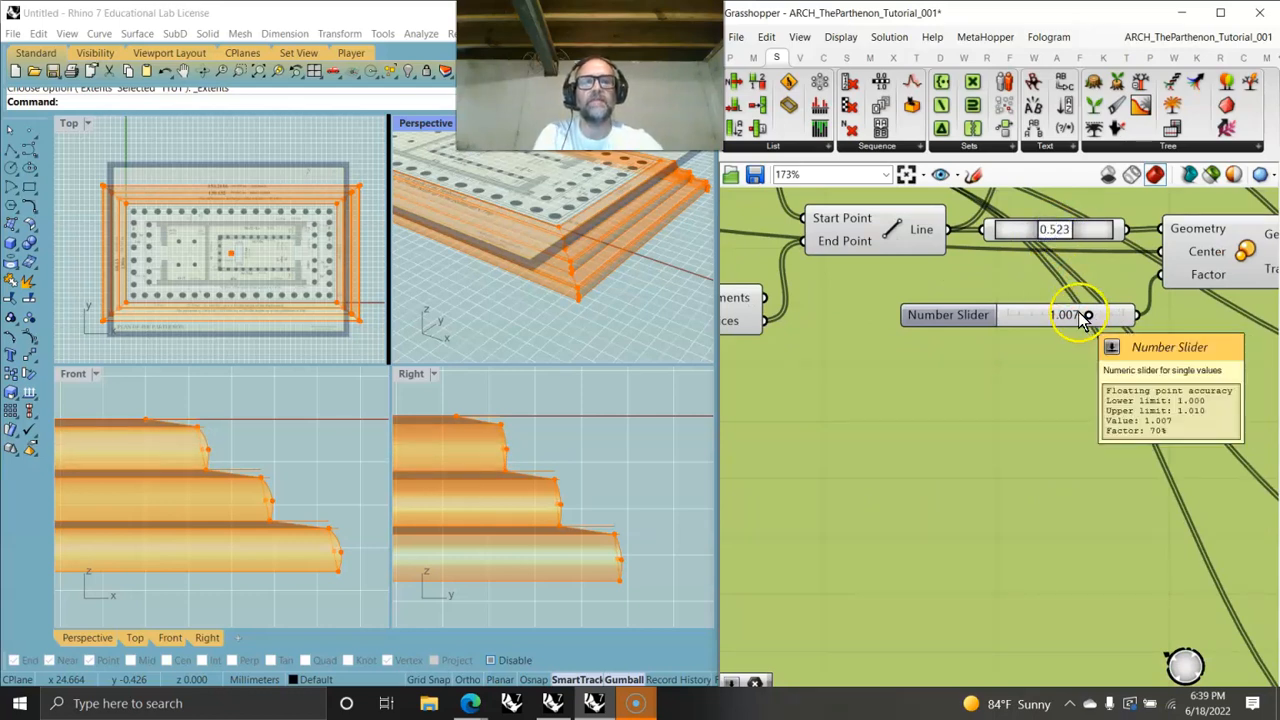
- Move the factor slider down and add a Curve Midpoint component beneath the curve parameter feeding the Scale component
{"action": "right_click_drag", "start_coordinate": [1023, 320], "coordinate": [925, 472]}
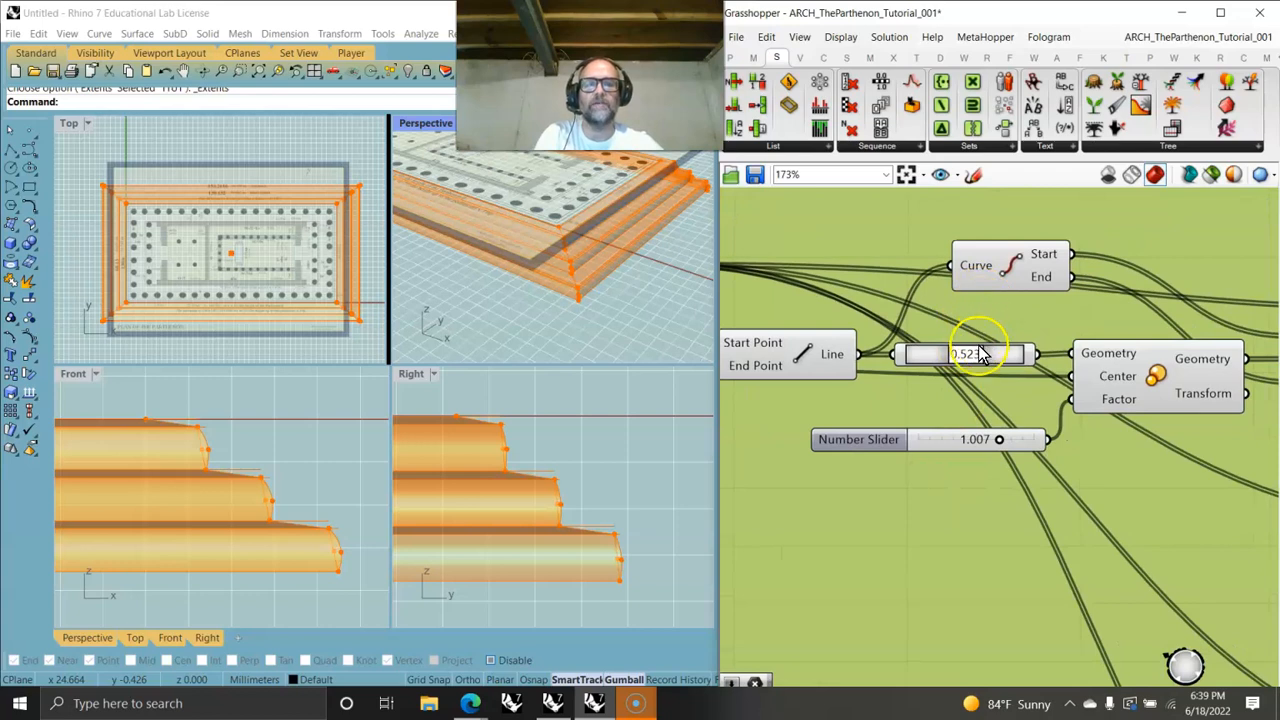
{"action": "left_click", "coordinate": [825, 57]}
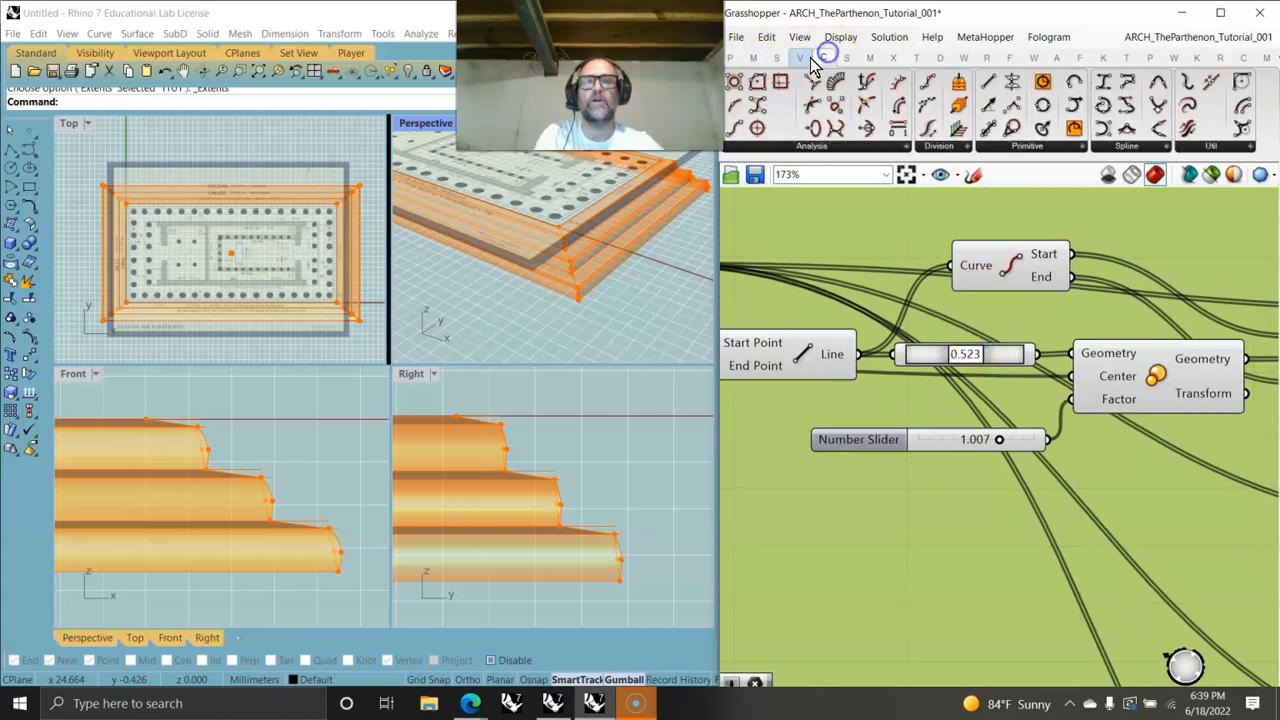
{"action": "left_click", "coordinate": [966, 391]}
{"action": "left_click", "coordinate": [967, 396]}
{"action": "left_click_drag", "start_coordinate": [888, 396], "coordinate": [890, 397]}
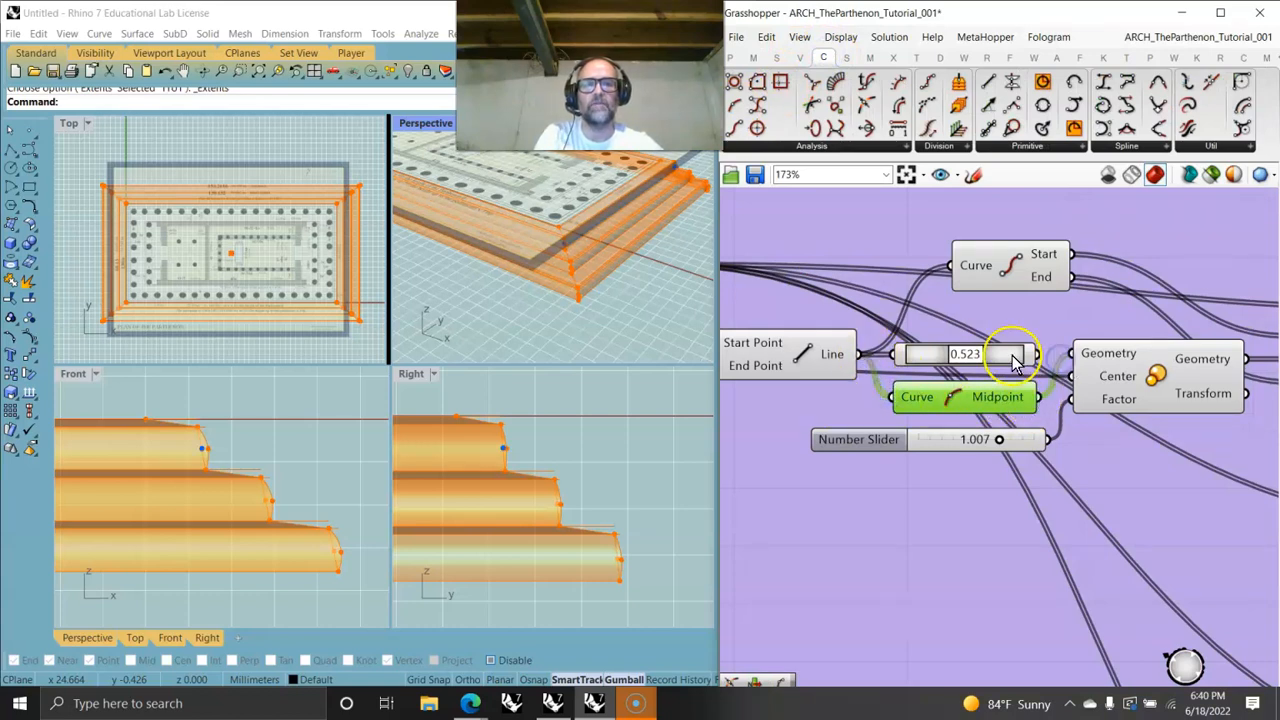
{"action": "left_click", "coordinate": [1015, 362]}
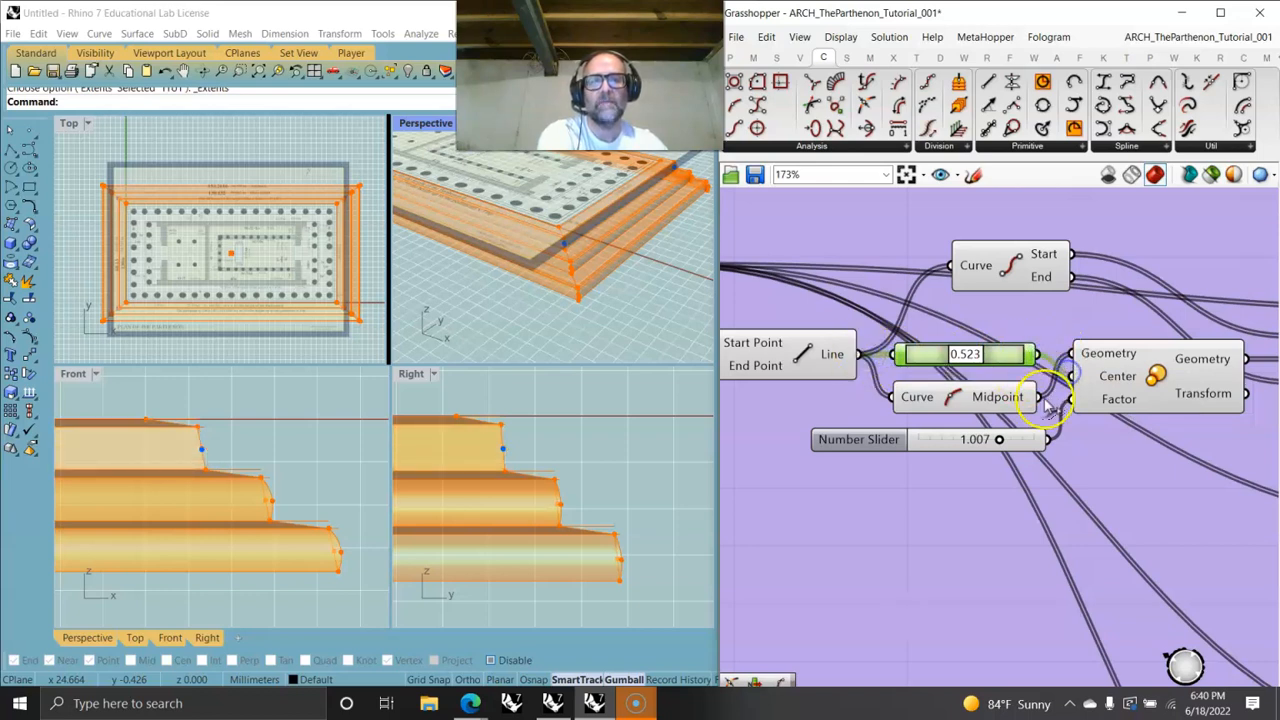
- Drag the factor number slider out of its step group and remove it from the group
{"action": "left_click", "coordinate": [1030, 440]}
{"action": "scroll", "coordinate": [1033, 444], "scroll_direction": "down", "scroll_amount": 5}
{"action": "scroll", "coordinate": [1033, 444], "scroll_direction": "down", "scroll_amount": 3}
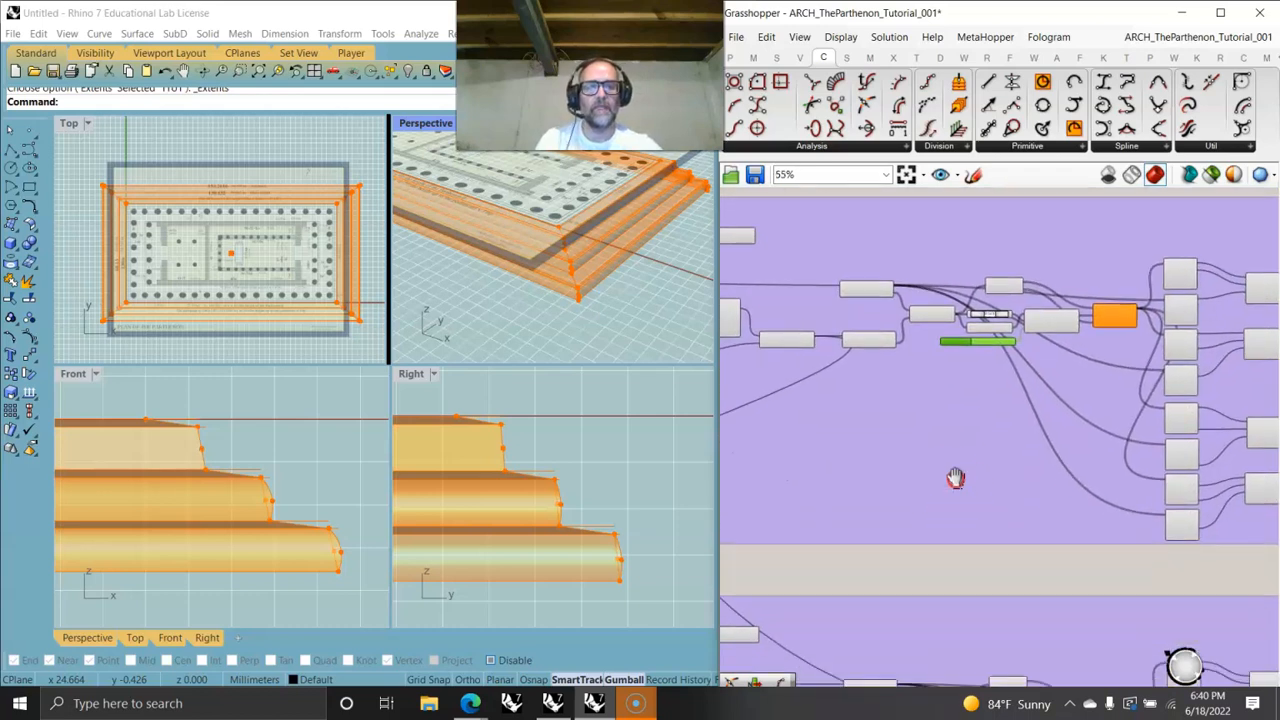
{"action": "left_click", "coordinate": [1140, 372]}
{"action": "left_click_drag", "start_coordinate": [1147, 375], "coordinate": [862, 442]}
{"action": "right_click", "coordinate": [863, 448]}
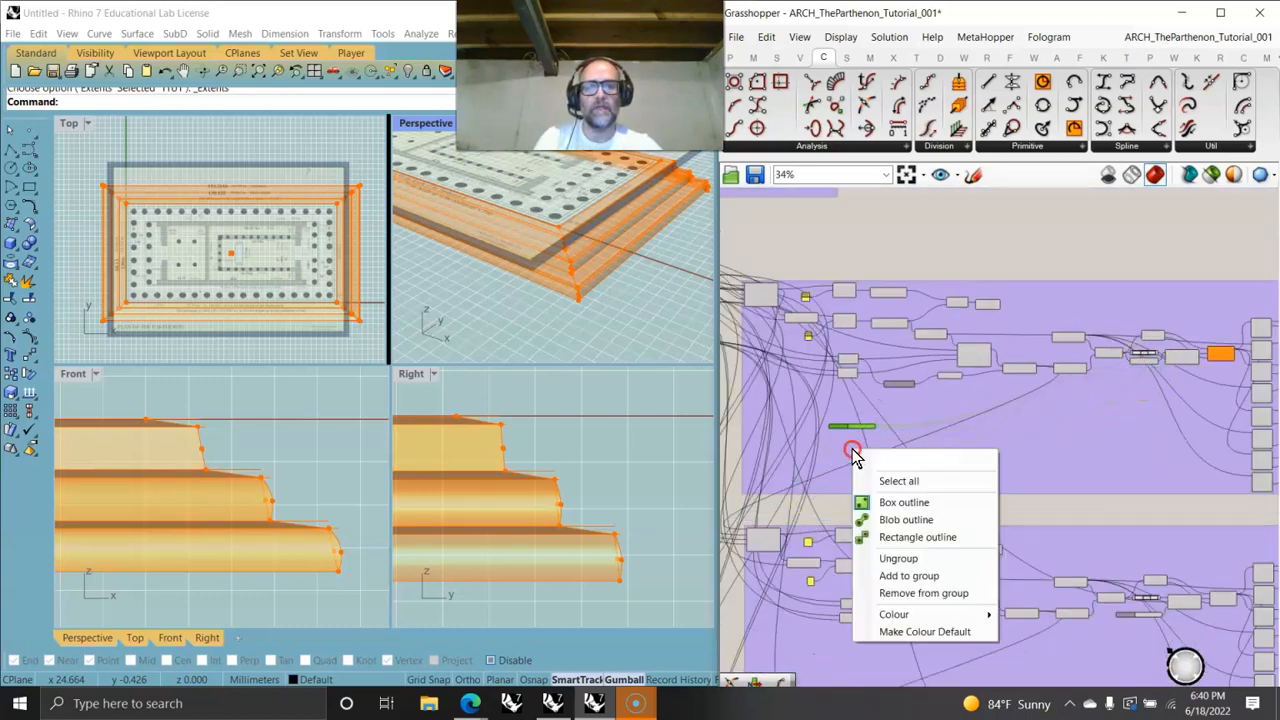
{"action": "left_click", "coordinate": [920, 593]}
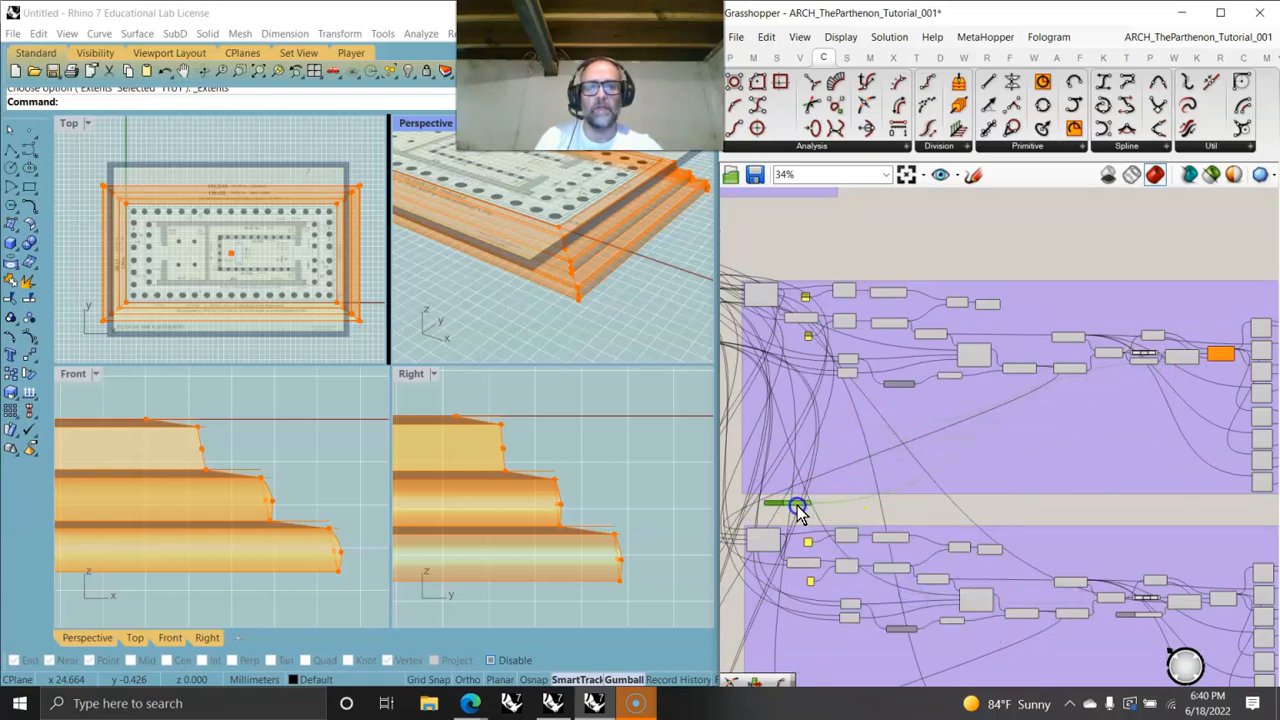
- Place the freed slider beside the second group, delete that group's own factor slider, and reposition the freed slider
{"action": "right_click_drag", "start_coordinate": [847, 548], "coordinate": [951, 391]}
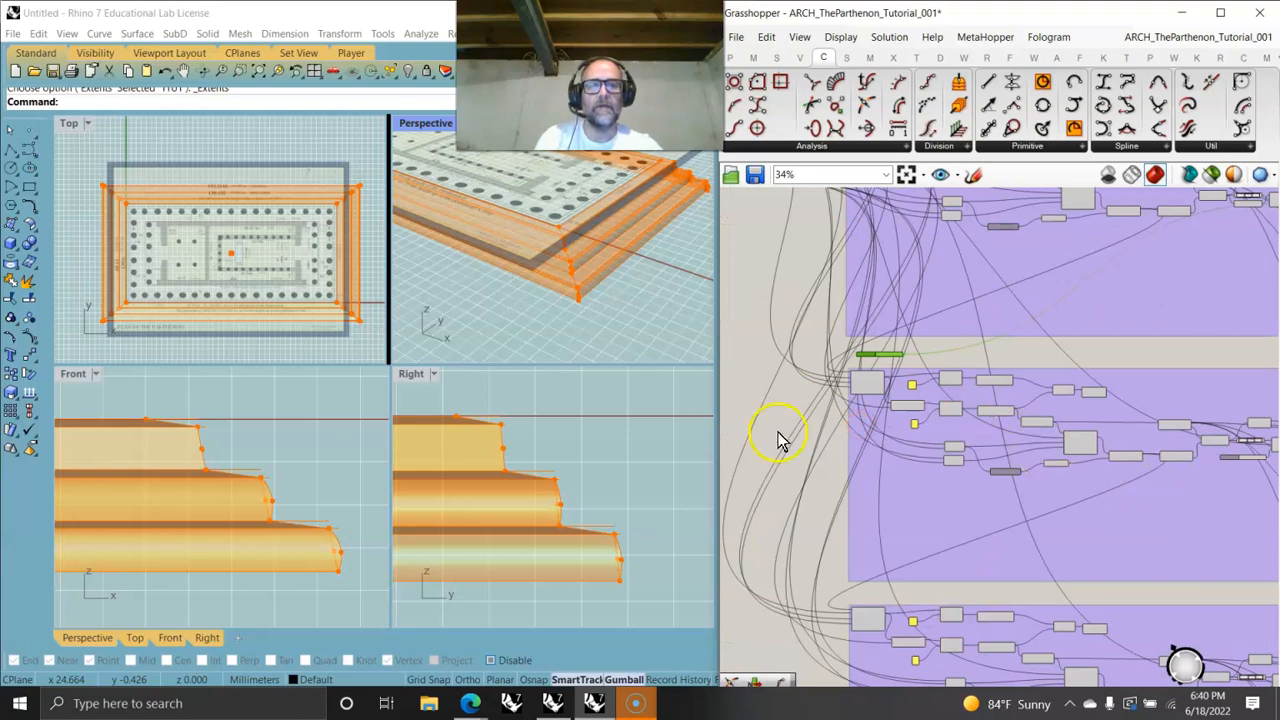
{"action": "left_click_drag", "start_coordinate": [893, 362], "coordinate": [1160, 490]}
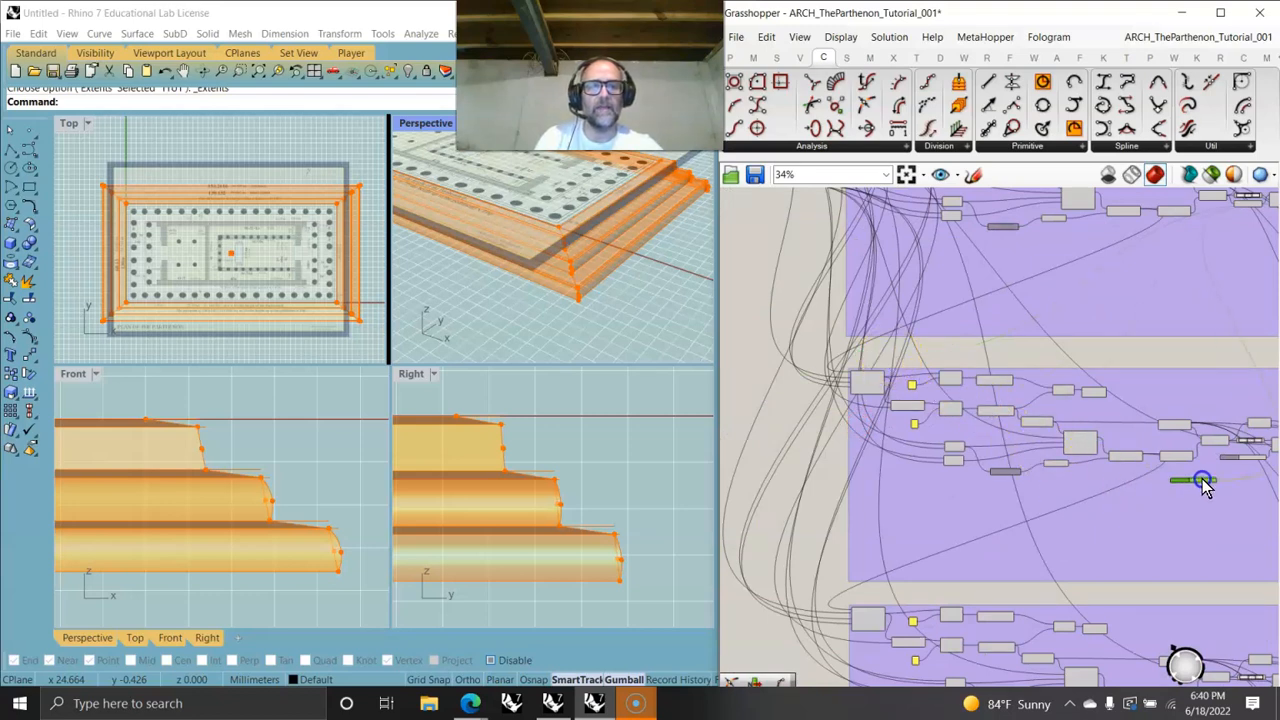
{"action": "scroll", "coordinate": [1275, 485], "scroll_direction": "up", "scroll_amount": 8}
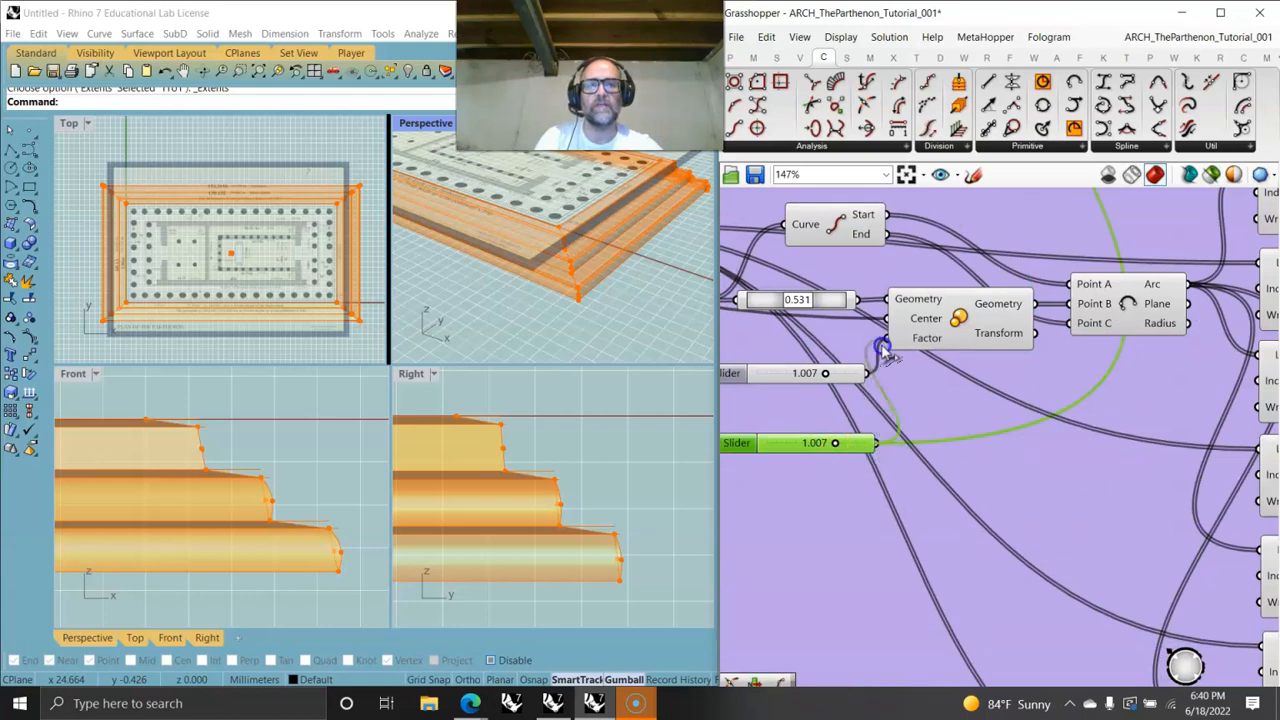
{"action": "left_click", "coordinate": [843, 377]}
{"action": "key", "text": "Delete"}
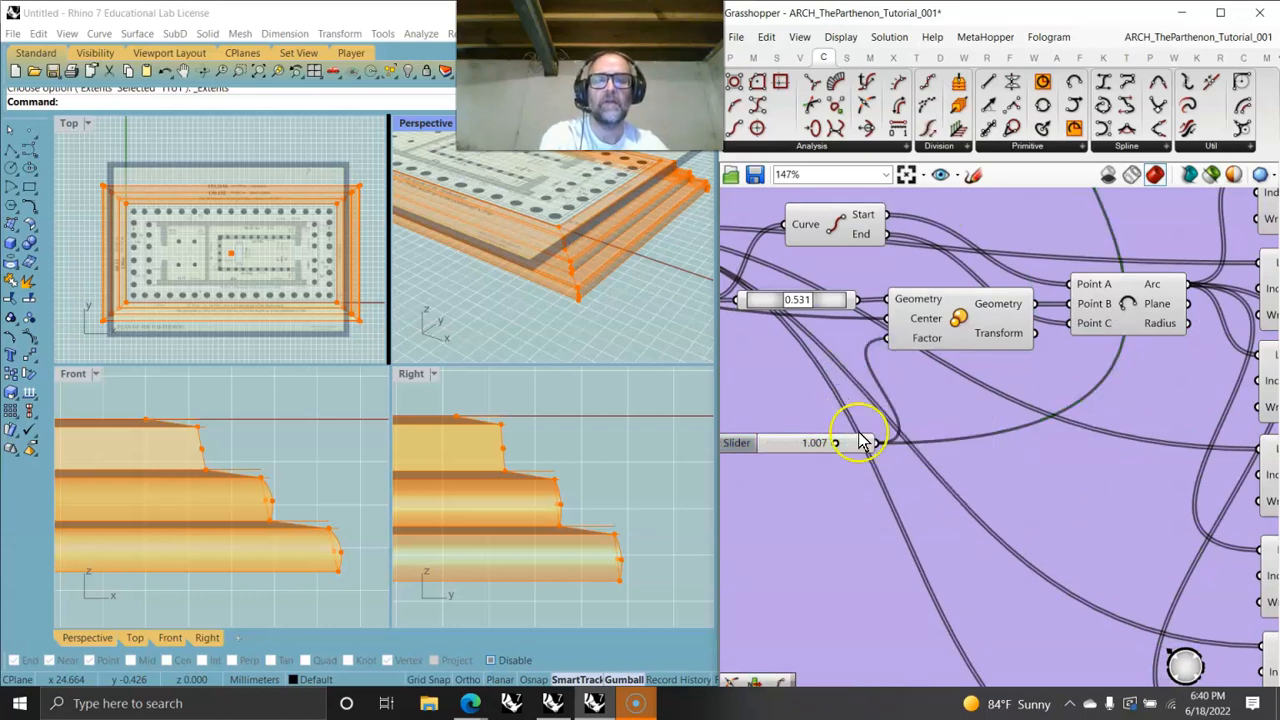
{"action": "left_click_drag", "start_coordinate": [845, 445], "coordinate": [797, 575]}
{"action": "right_click_drag", "start_coordinate": [837, 629], "coordinate": [1070, 319]}
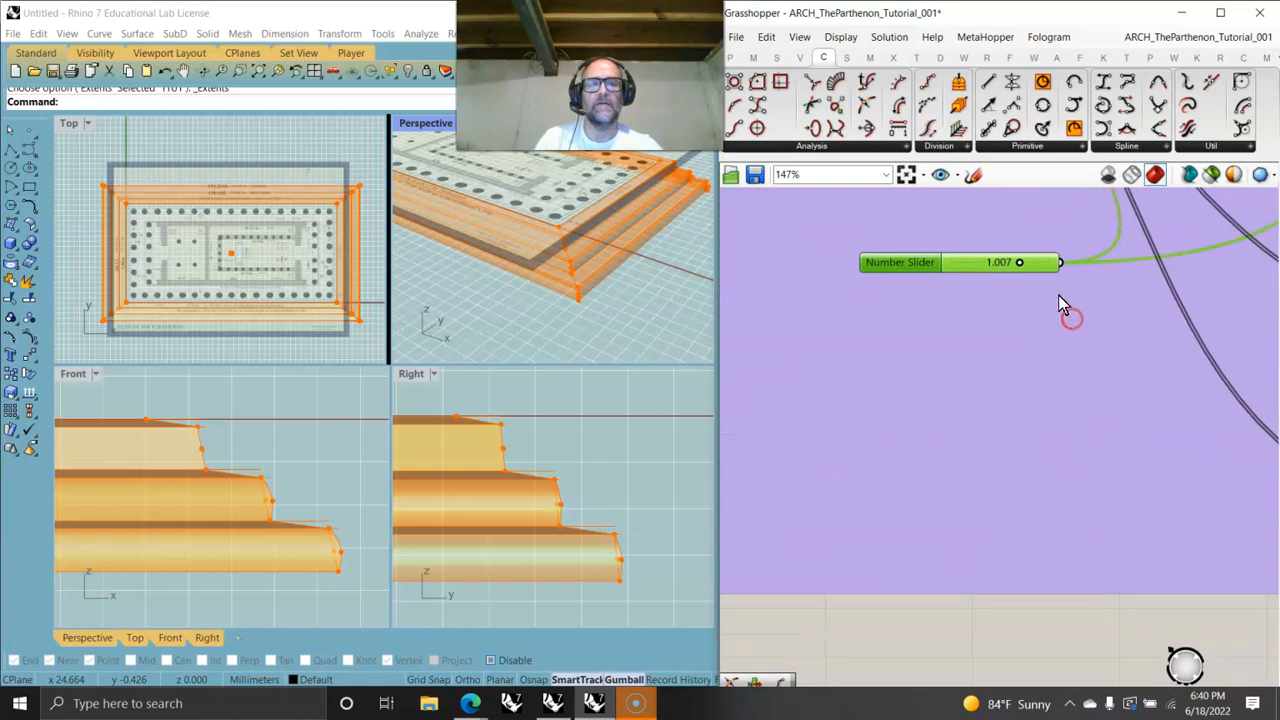
- Connect the free factor slider to the second group's Scale Factor input and delete that group's old factor slider
{"action": "left_click_drag", "start_coordinate": [1045, 263], "coordinate": [903, 645]}
{"action": "right_click_drag", "start_coordinate": [912, 665], "coordinate": [946, 301]}
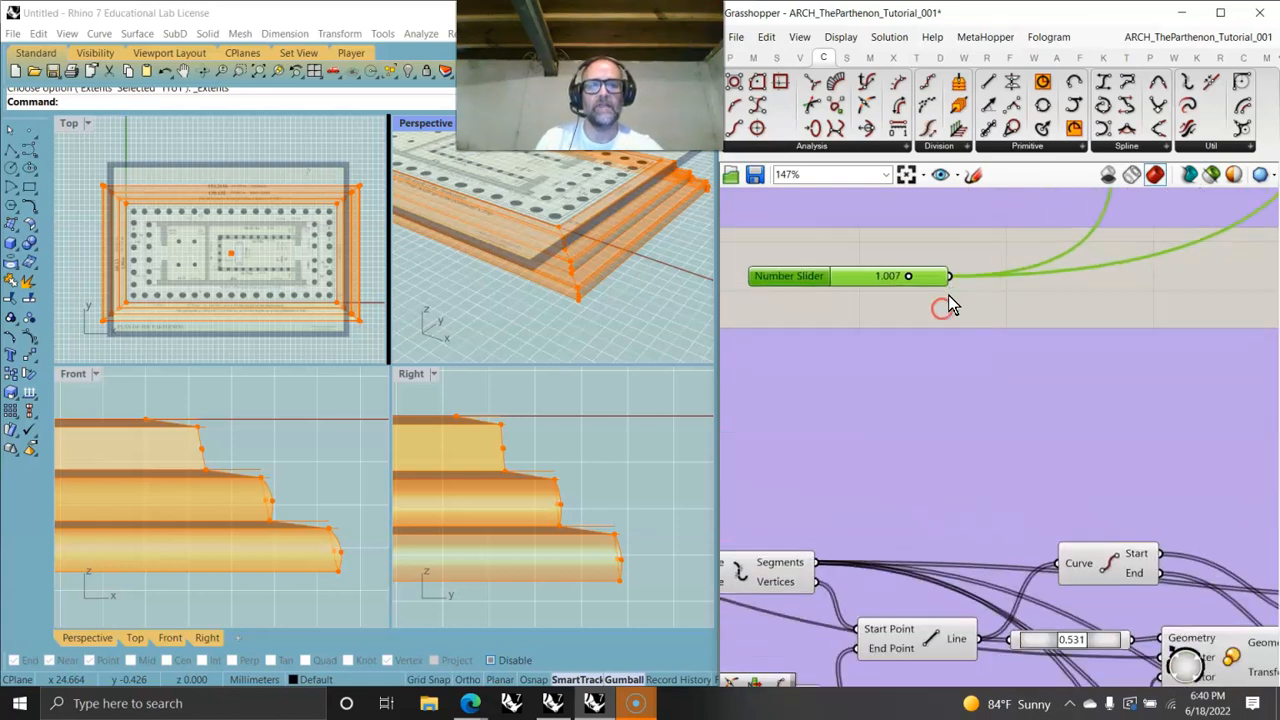
{"action": "scroll", "coordinate": [960, 420], "scroll_direction": "down", "scroll_amount": 2}
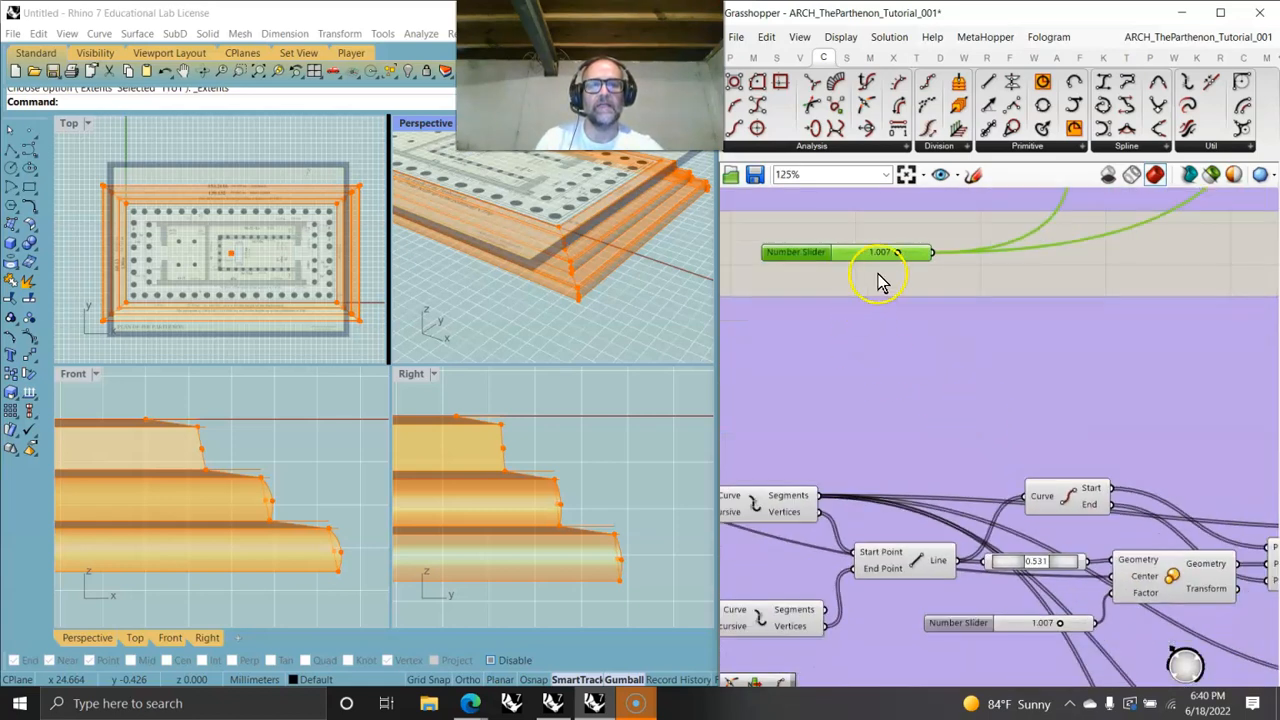
{"action": "left_click_drag", "start_coordinate": [935, 255], "coordinate": [1110, 597]}
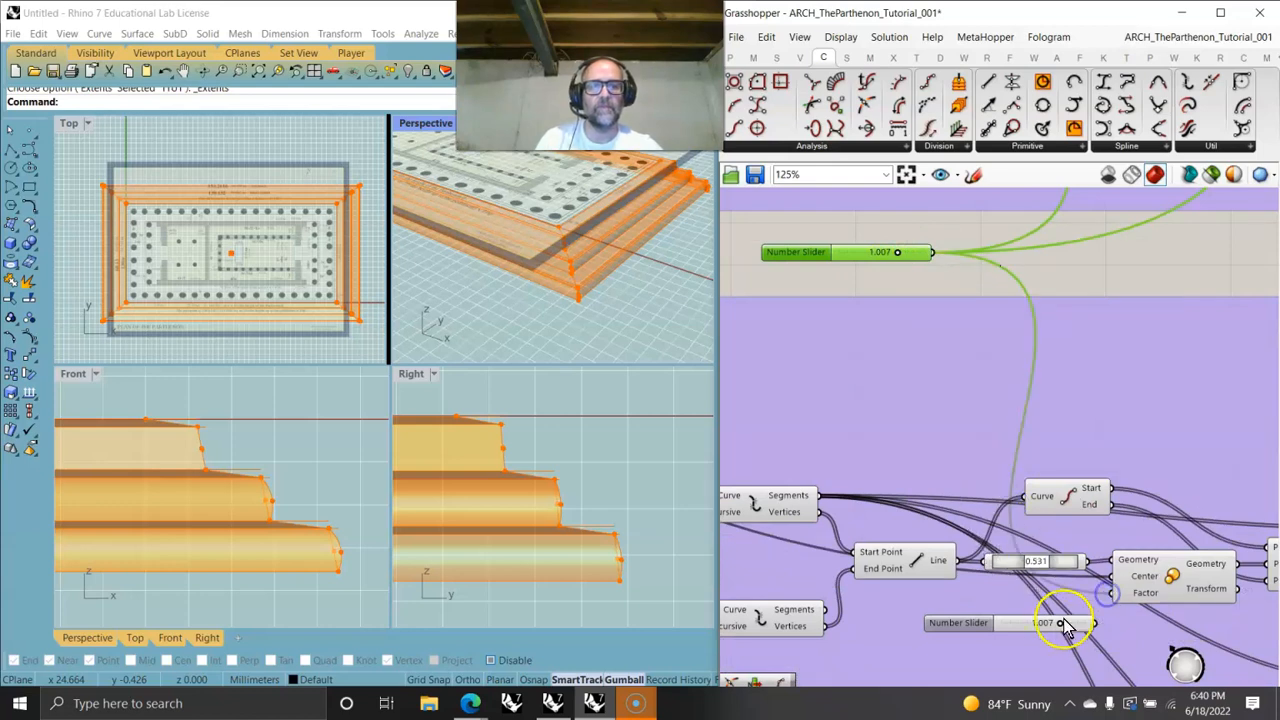
{"action": "left_click", "coordinate": [1078, 625]}
{"action": "key", "text": "Delete"}
- Move the two factor sliders out to the left, beside the other step parameter sliders
{"action": "left_click", "coordinate": [840, 262]}
{"action": "scroll", "coordinate": [863, 277], "scroll_direction": "down", "scroll_amount": 6}
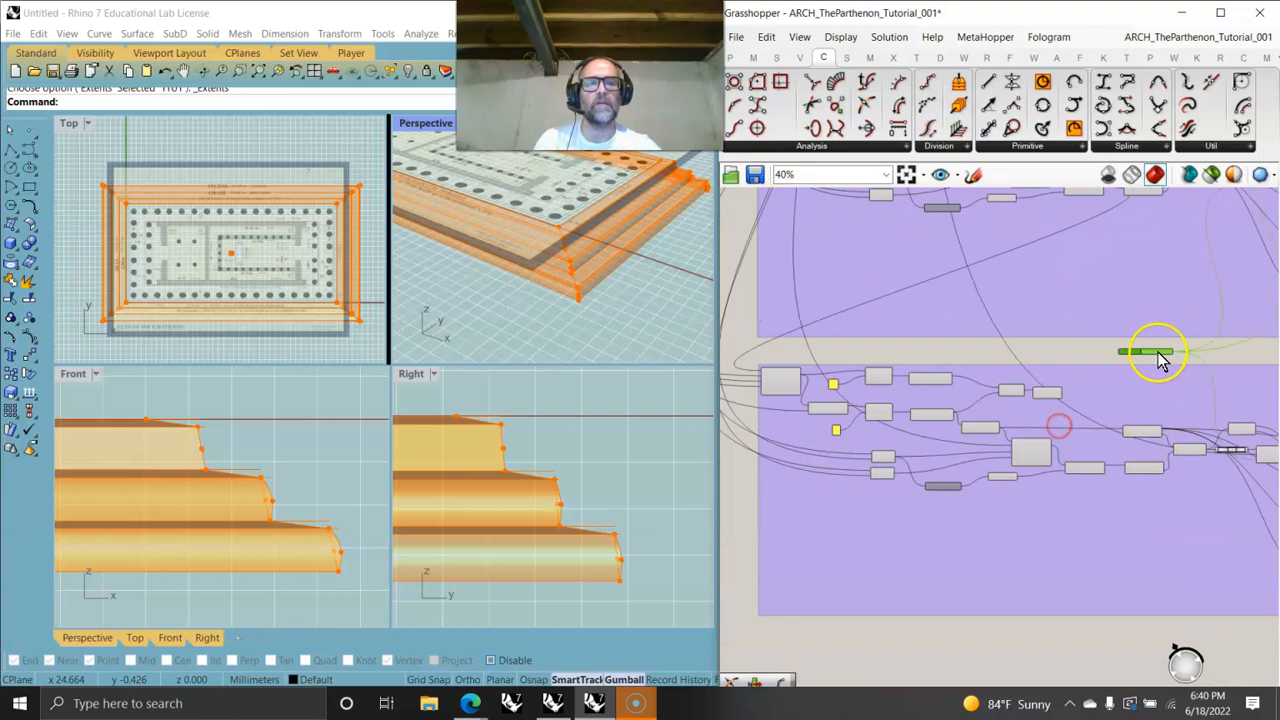
{"action": "left_click_drag", "start_coordinate": [1134, 351], "coordinate": [751, 314]}
{"action": "left_click_drag", "start_coordinate": [1120, 368], "coordinate": [930, 313]}
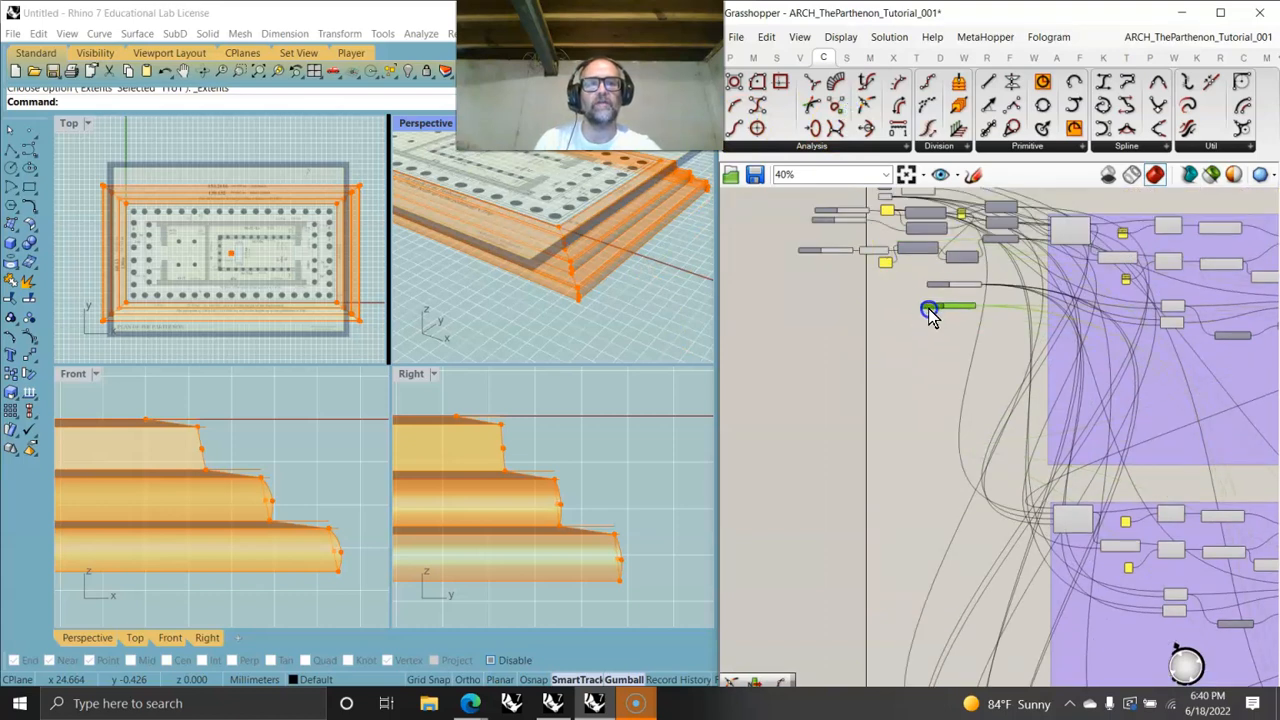
{"action": "right_click_drag", "start_coordinate": [971, 394], "coordinate": [966, 568]}
{"action": "left_click_drag", "start_coordinate": [958, 496], "coordinate": [833, 458]}
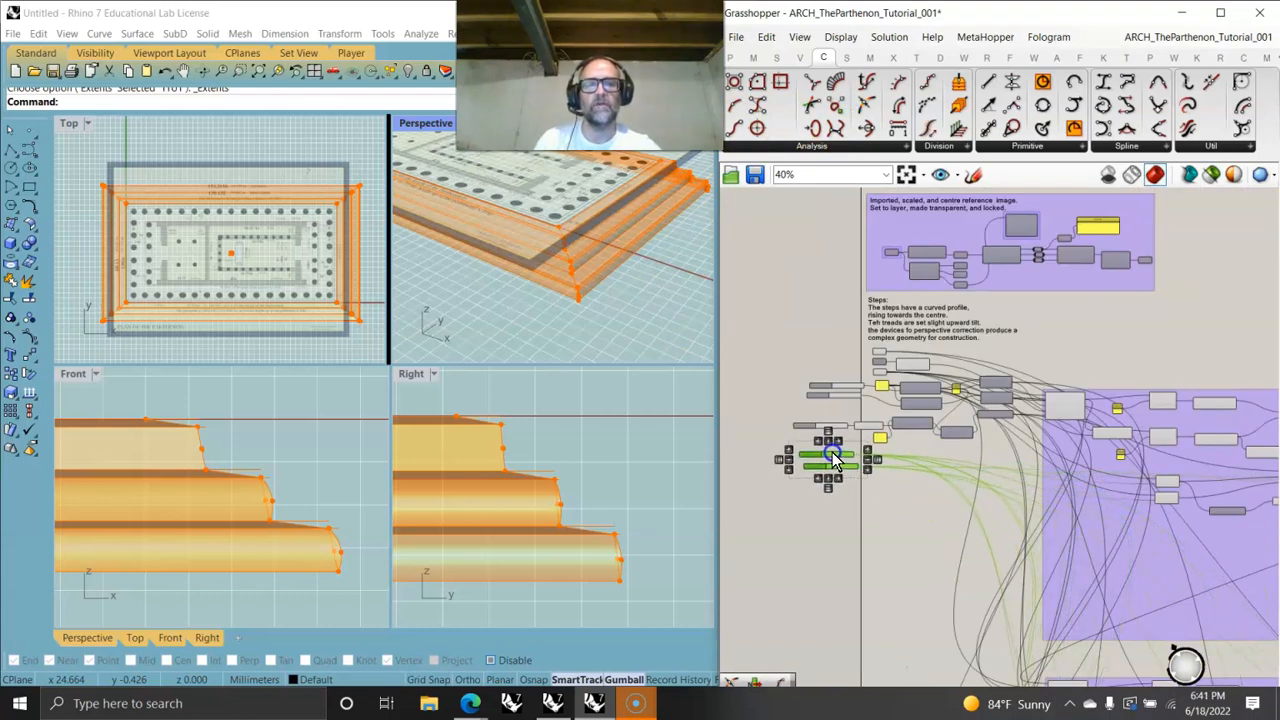
- Arrange the two factor sliders in a column beneath the step height and rise sliders
{"action": "scroll", "coordinate": [880, 393], "scroll_direction": "up", "scroll_amount": 5}
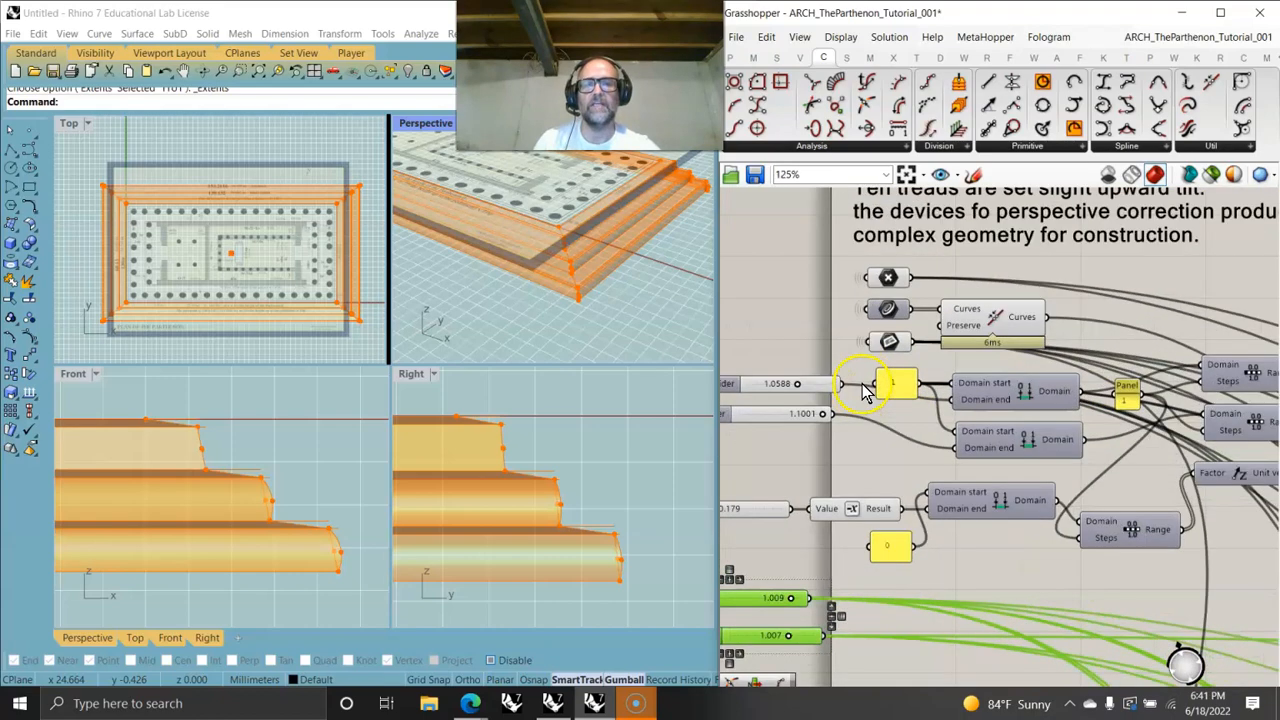
{"action": "left_click_drag", "start_coordinate": [922, 422], "coordinate": [853, 375]}
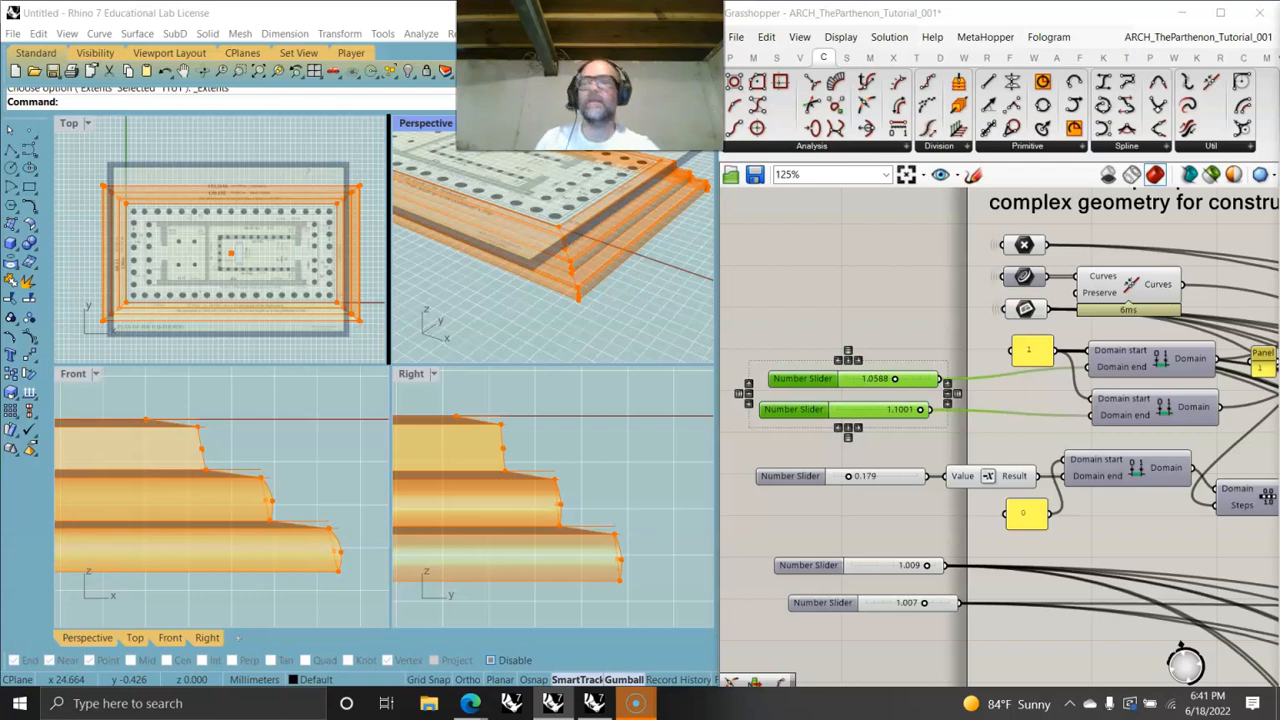
{"action": "left_click", "coordinate": [878, 438]}
{"action": "left_click", "coordinate": [856, 386]}
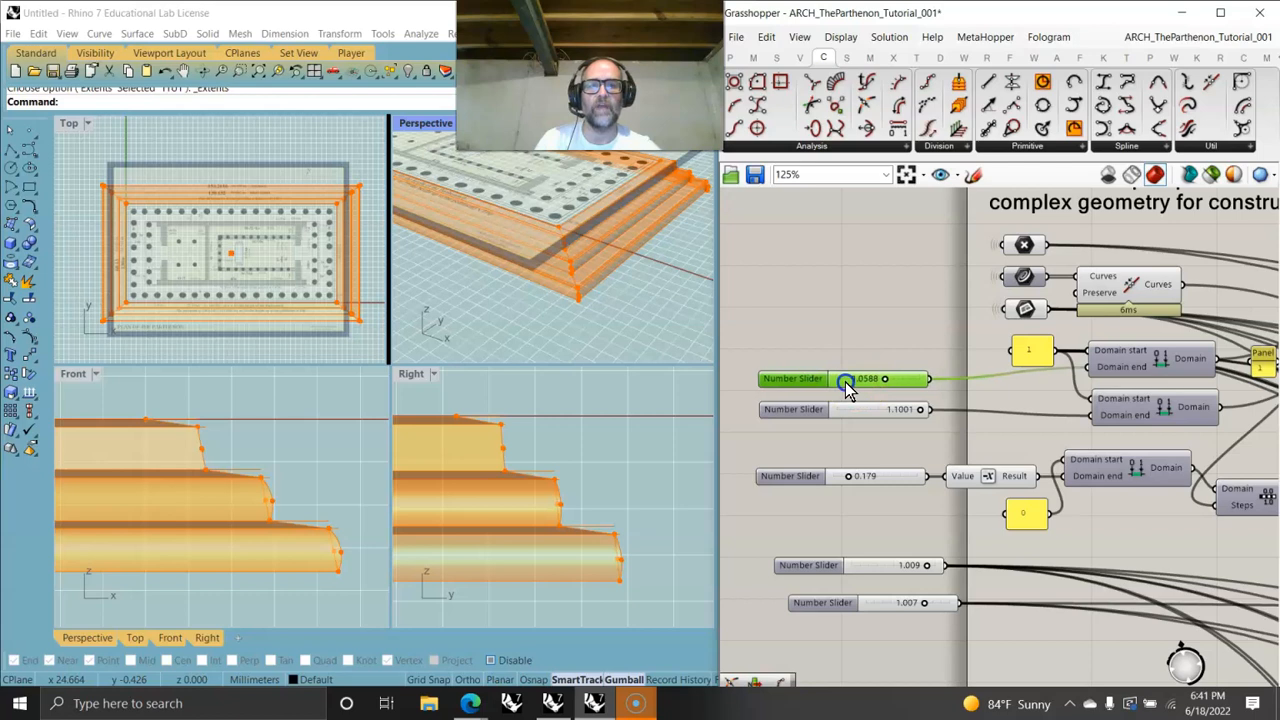
{"action": "left_click_drag", "start_coordinate": [902, 601], "coordinate": [867, 570]}
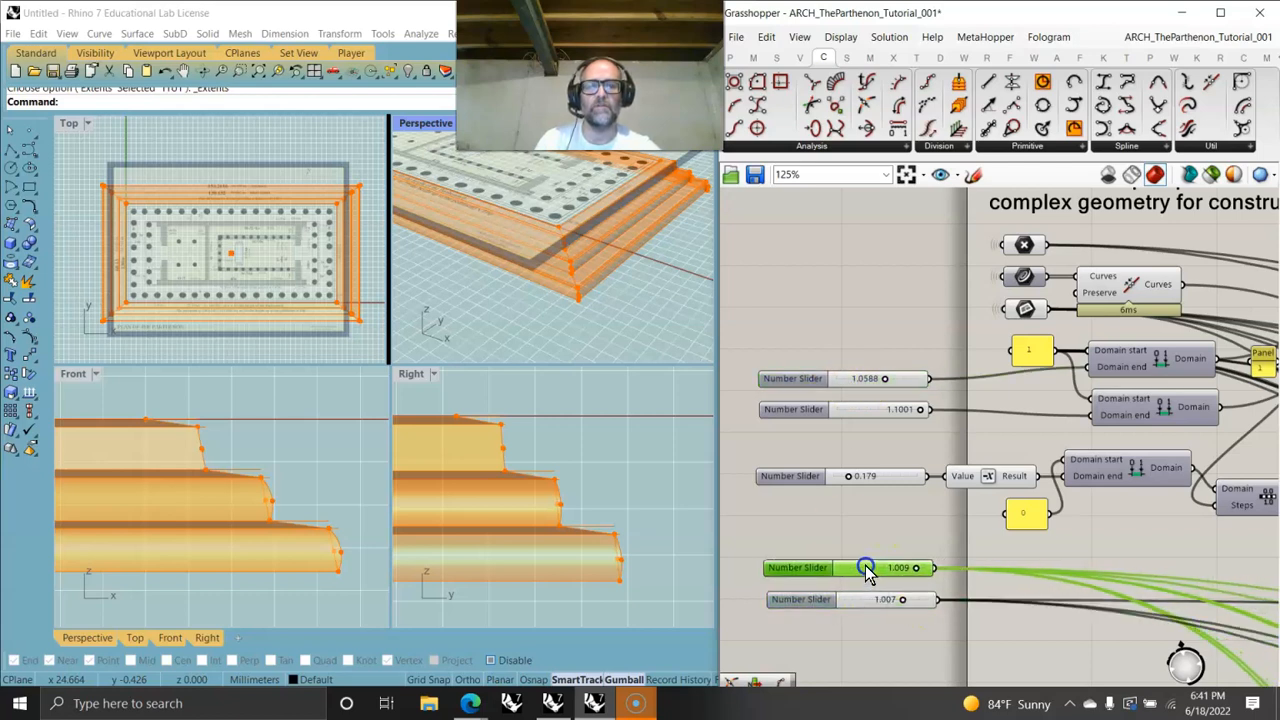
- Group all five step sliders and name the group Step Parameters
{"action": "left_click_drag", "start_coordinate": [903, 640], "coordinate": [837, 294]}
{"action": "right_click", "coordinate": [837, 294]}
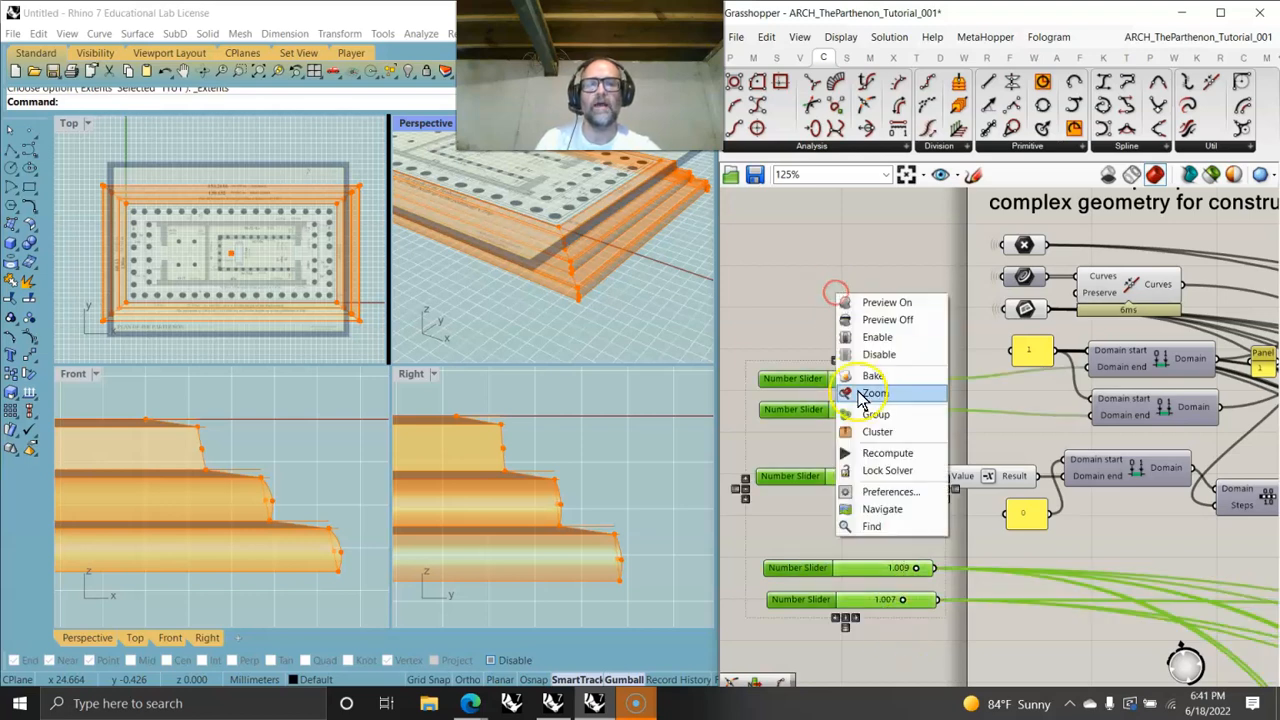
{"action": "left_click", "coordinate": [877, 415]}
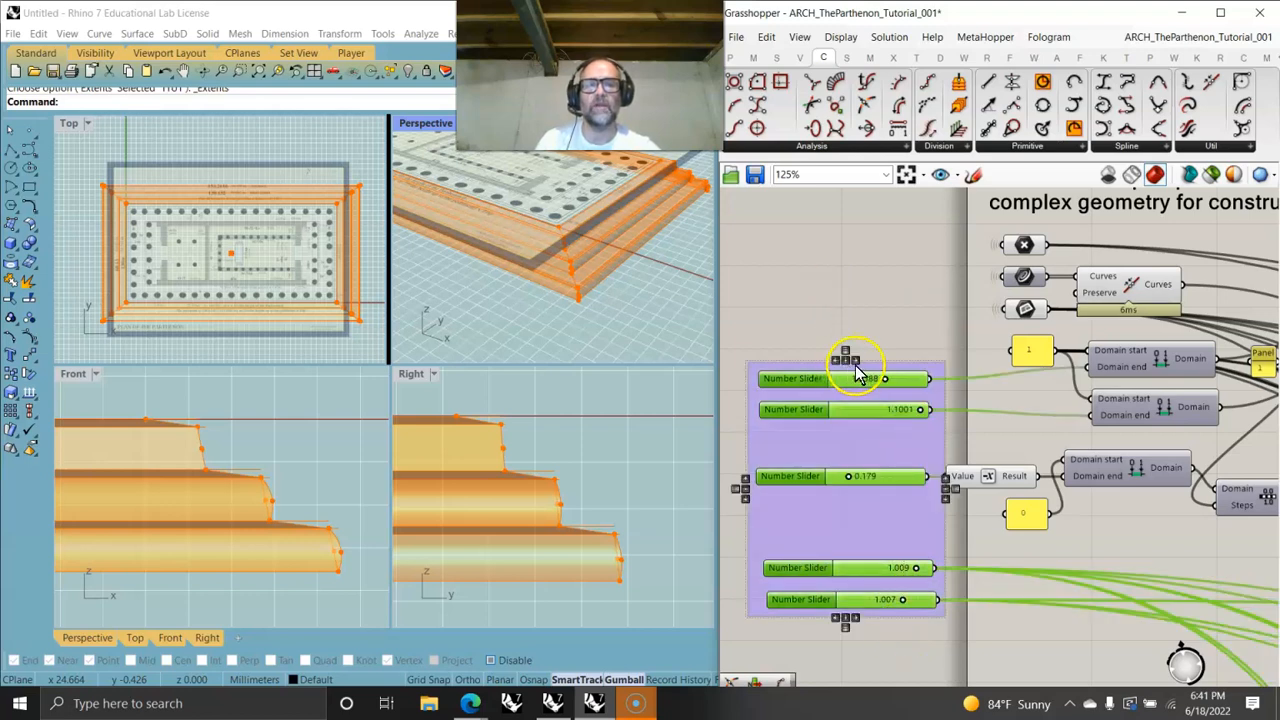
{"action": "right_click", "coordinate": [857, 370]}
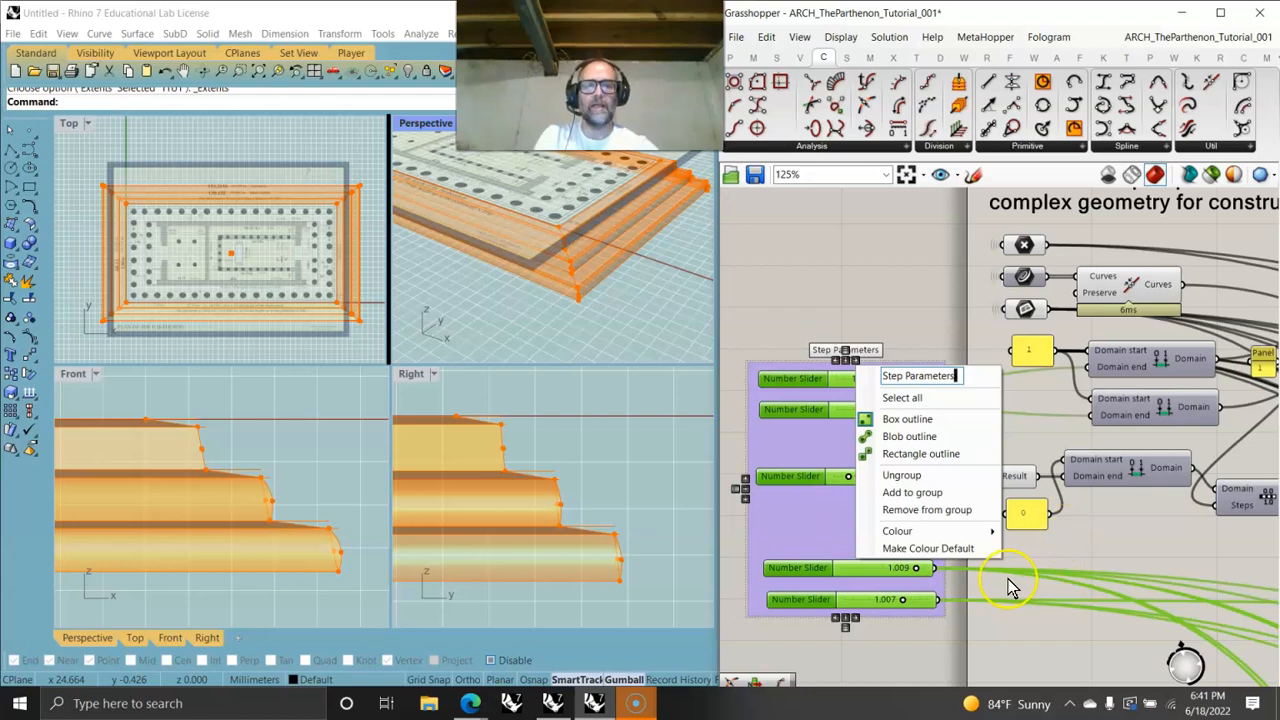
{"action": "left_click", "coordinate": [893, 676]}
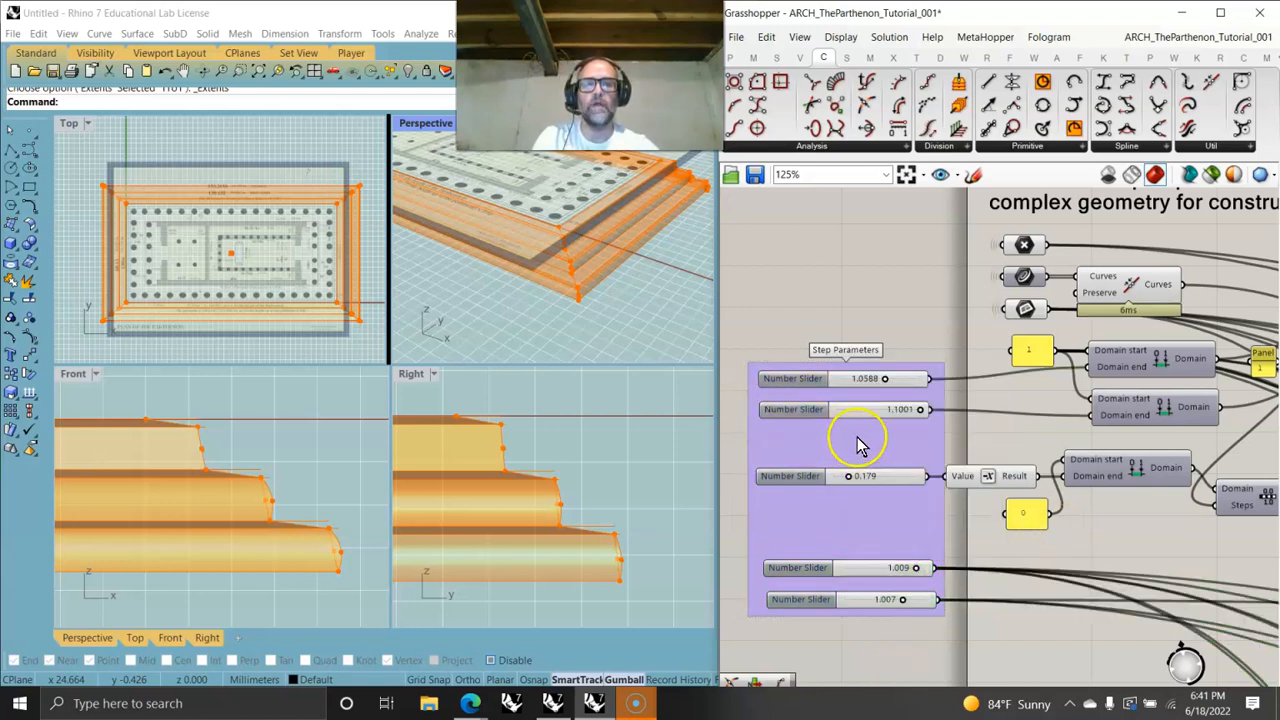
- Adjust the step parameter sliders to 1.0604, 0.291, 1.010 and 1.003 and review the step profiles
{"action": "left_click_drag", "start_coordinate": [888, 383], "coordinate": [952, 410]}
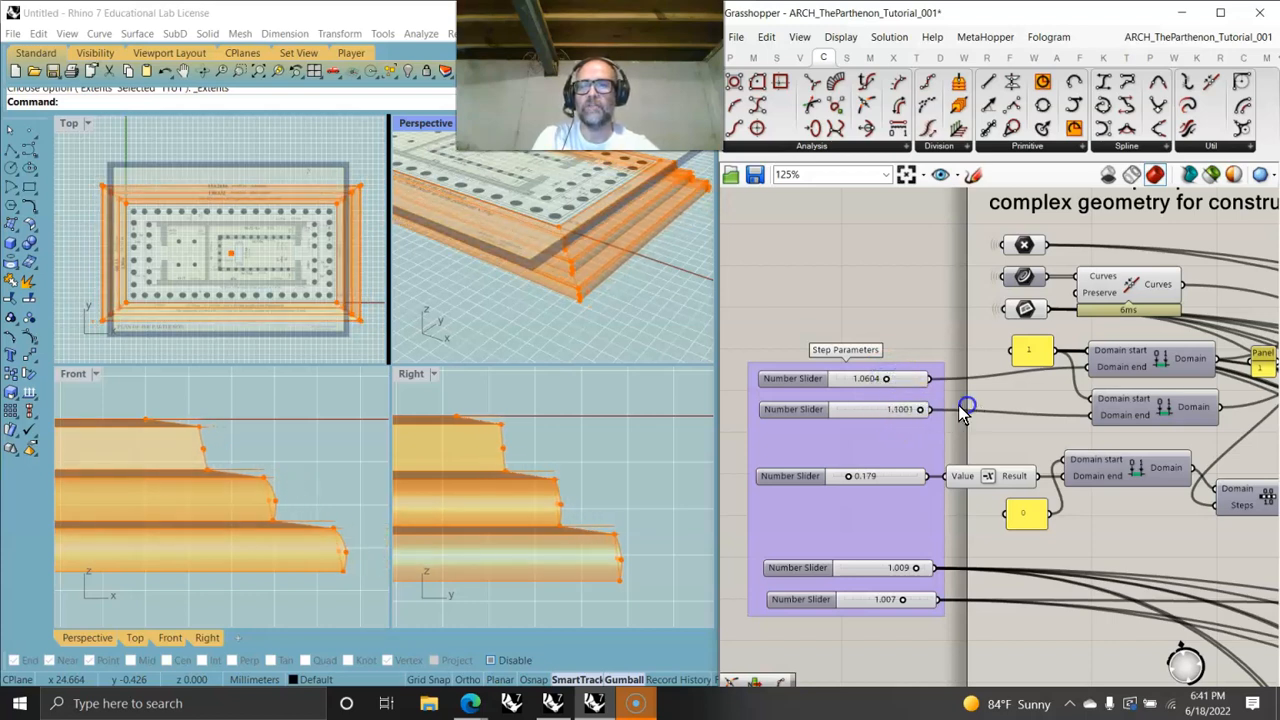
{"action": "mouse_move", "coordinate": [849, 480]}
{"action": "left_mouse_down"}
{"action": "mouse_move", "coordinate": [838, 481]}
{"action": "mouse_move", "coordinate": [891, 478]}
{"action": "mouse_move", "coordinate": [858, 481]}
{"action": "left_mouse_up"}
{"action": "left_click_drag", "start_coordinate": [909, 569], "coordinate": [874, 597]}
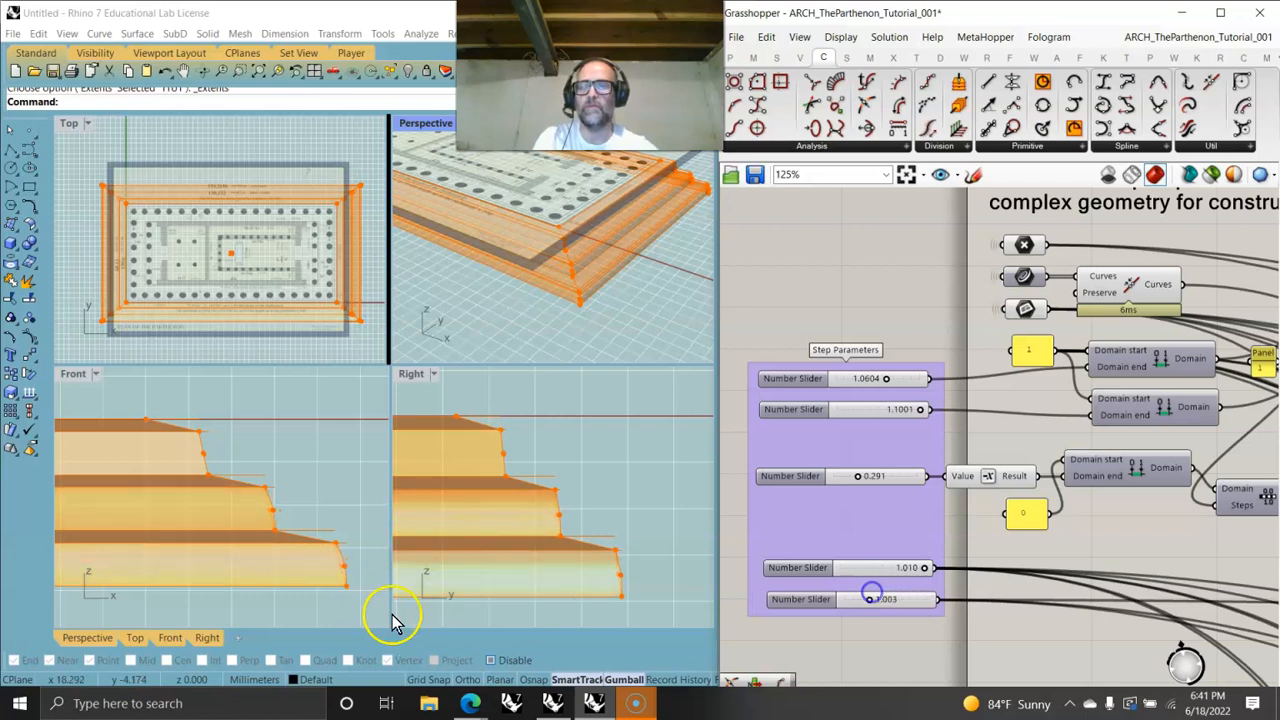
{"action": "scroll", "coordinate": [590, 600], "scroll_direction": "up", "scroll_amount": 3}
{"action": "scroll", "coordinate": [595, 600], "scroll_direction": "down", "scroll_amount": 2}
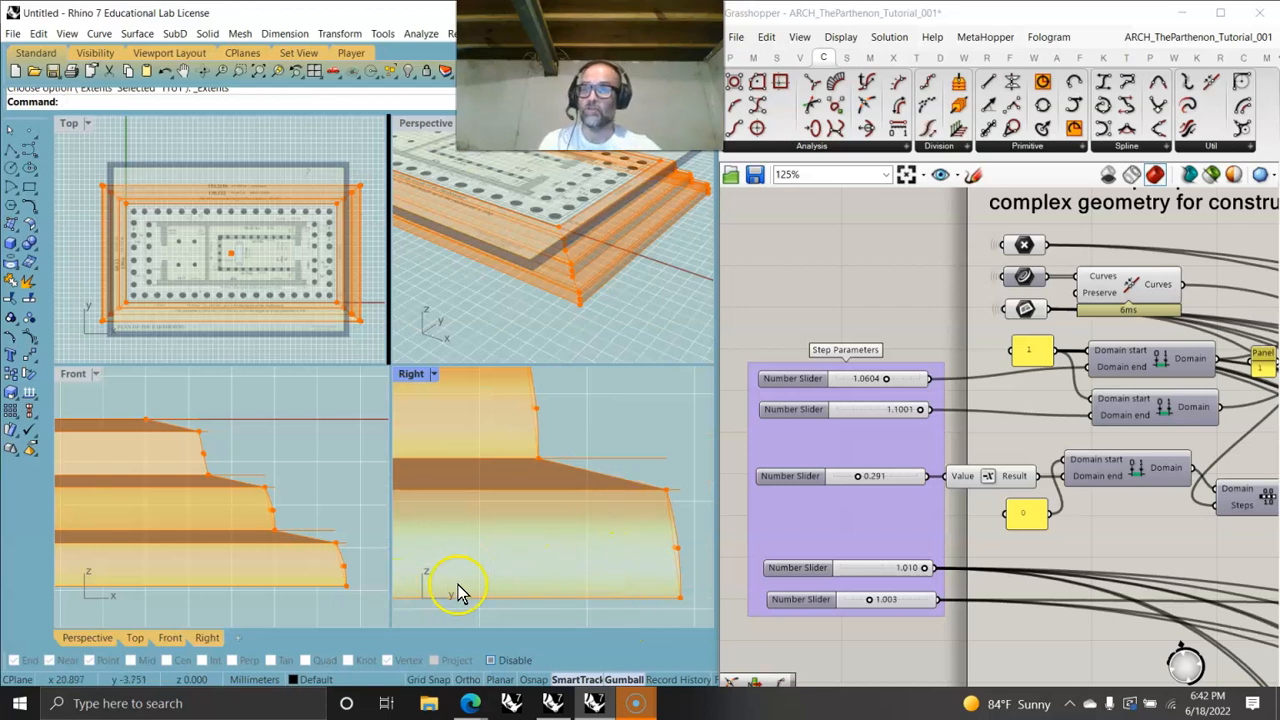
{"action": "scroll", "coordinate": [898, 500], "scroll_direction": "down", "scroll_amount": 4}
{"action": "scroll", "coordinate": [898, 495], "scroll_direction": "down", "scroll_amount": 5}
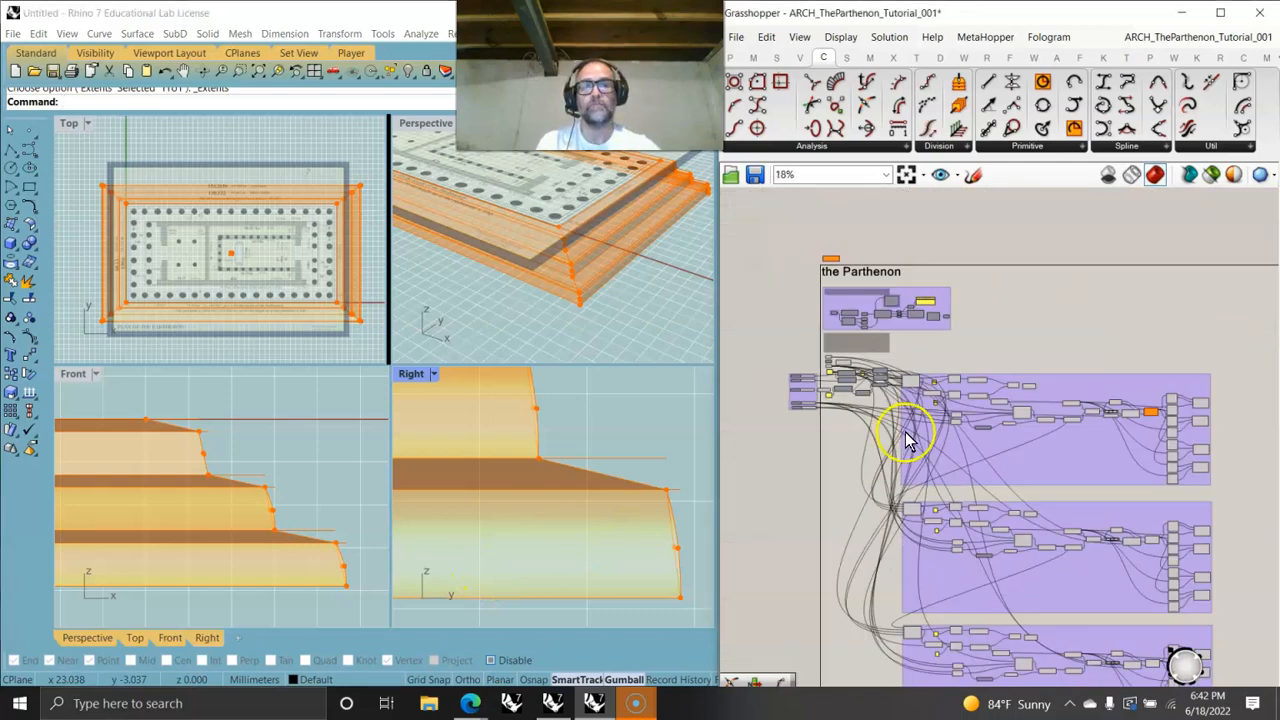
- Turn off preview for all Grasshopper components in the definition
{"action": "right_click_drag", "start_coordinate": [938, 490], "coordinate": [938, 291]}
{"action": "scroll", "coordinate": [938, 292], "scroll_direction": "down", "scroll_amount": 2}
{"action": "right_click_drag", "start_coordinate": [960, 419], "coordinate": [965, 497]}
{"action": "left_click_drag", "start_coordinate": [1092, 579], "coordinate": [798, 247]}
{"action": "right_click", "coordinate": [798, 247]}
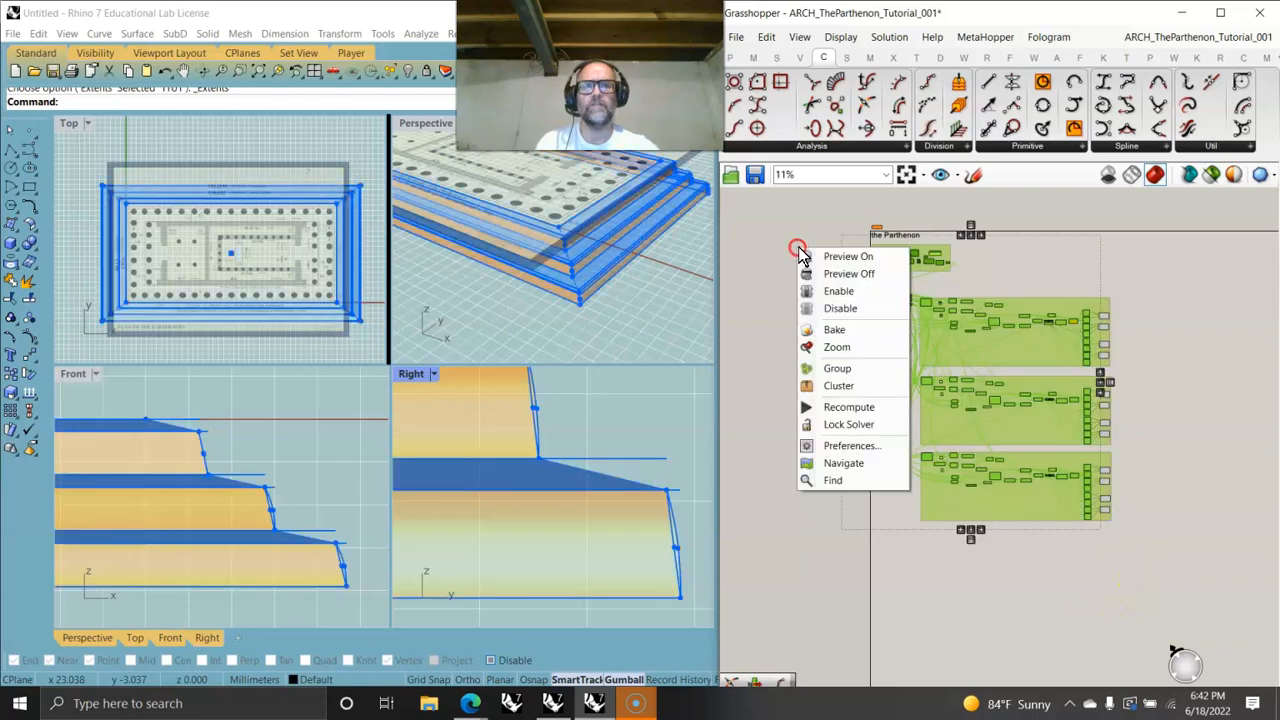
{"action": "left_click", "coordinate": [843, 274]}
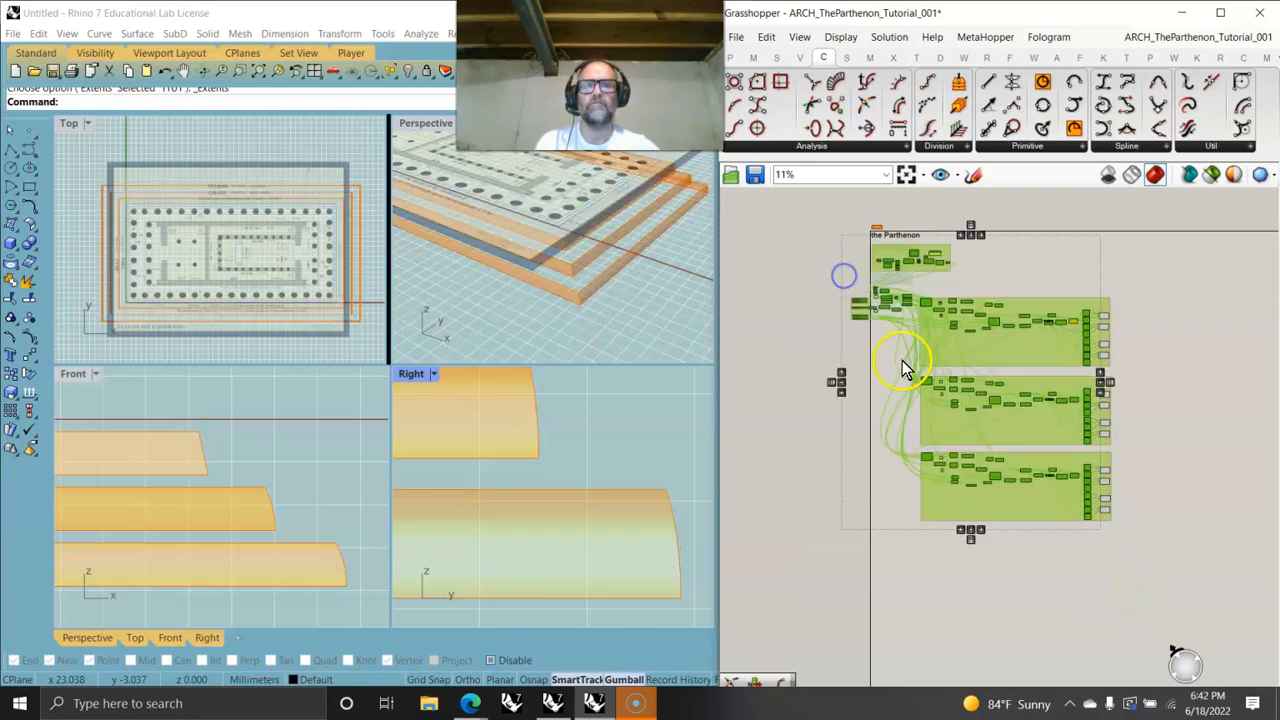
{"action": "left_click", "coordinate": [1008, 602]}
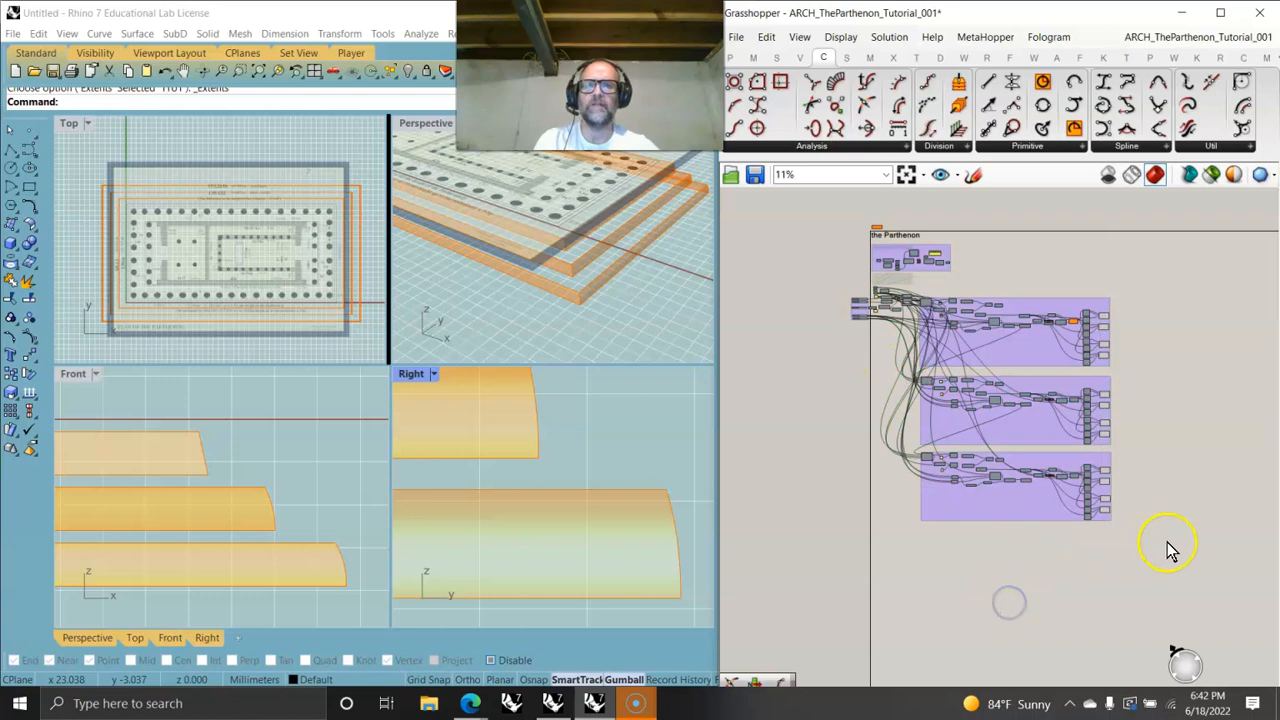
- Move the final output parameters to the right edge of each step group
{"action": "mouse_move", "coordinate": [618, 283]}
{"action": "right_mouse_down"}
{"action": "mouse_move", "coordinate": [640, 297]}
{"action": "mouse_move", "coordinate": [652, 288]}
{"action": "right_mouse_up"}
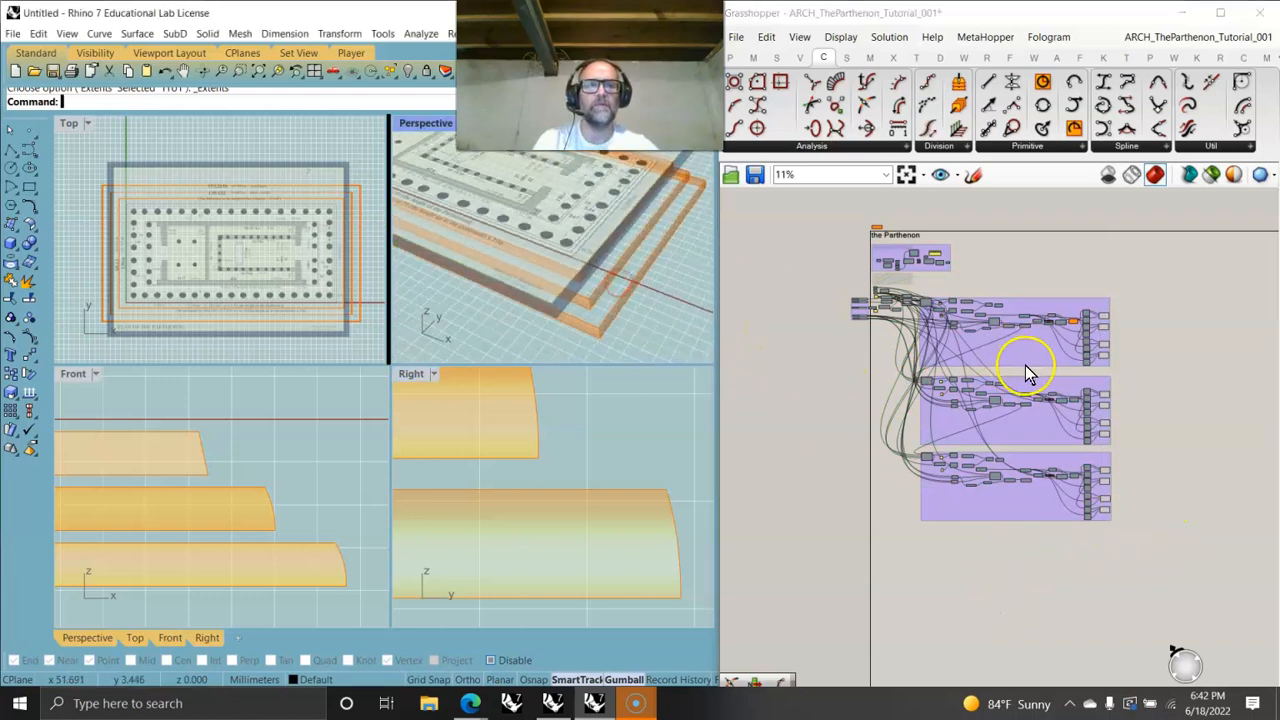
{"action": "scroll", "coordinate": [1025, 366], "scroll_direction": "up", "scroll_amount": 2}
{"action": "left_click_drag", "start_coordinate": [1200, 625], "coordinate": [1154, 214]}
{"action": "left_click", "coordinate": [1234, 292]}
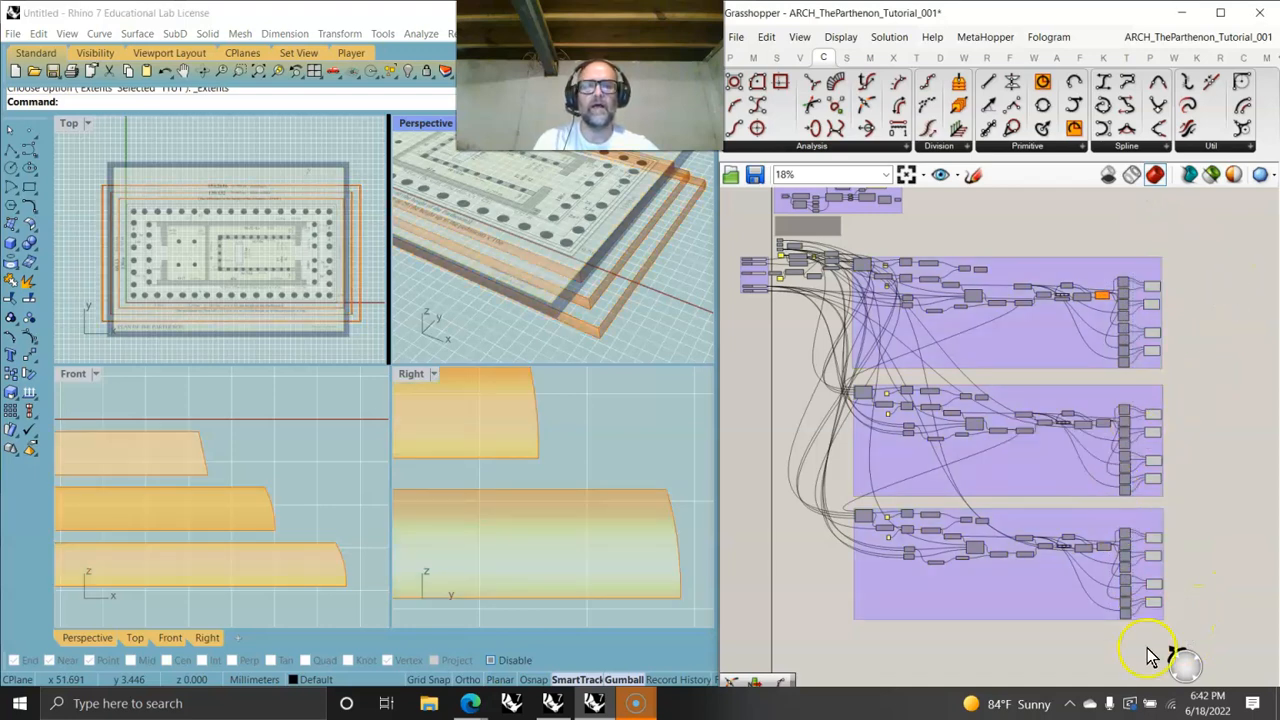
{"action": "scroll", "coordinate": [988, 322], "scroll_direction": "up", "scroll_amount": 5}
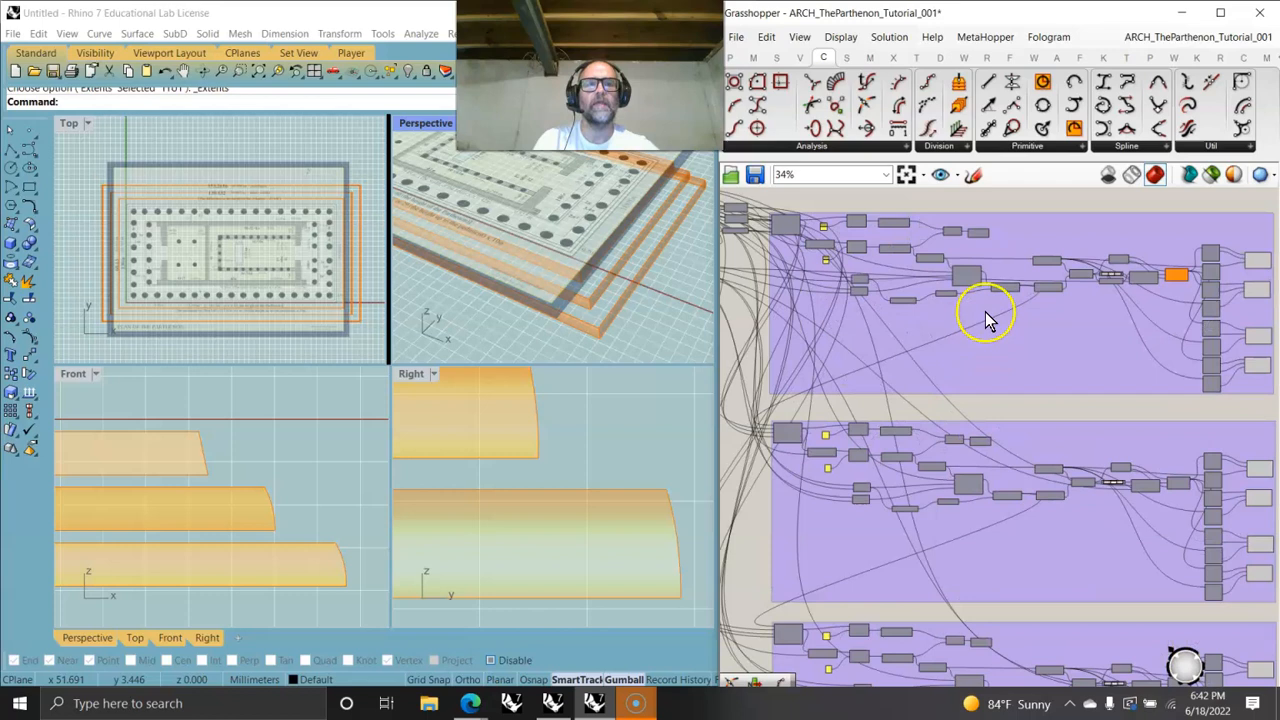
{"action": "left_click_drag", "start_coordinate": [894, 277], "coordinate": [1213, 278]}
{"action": "left_click_drag", "start_coordinate": [830, 569], "coordinate": [1103, 547]}
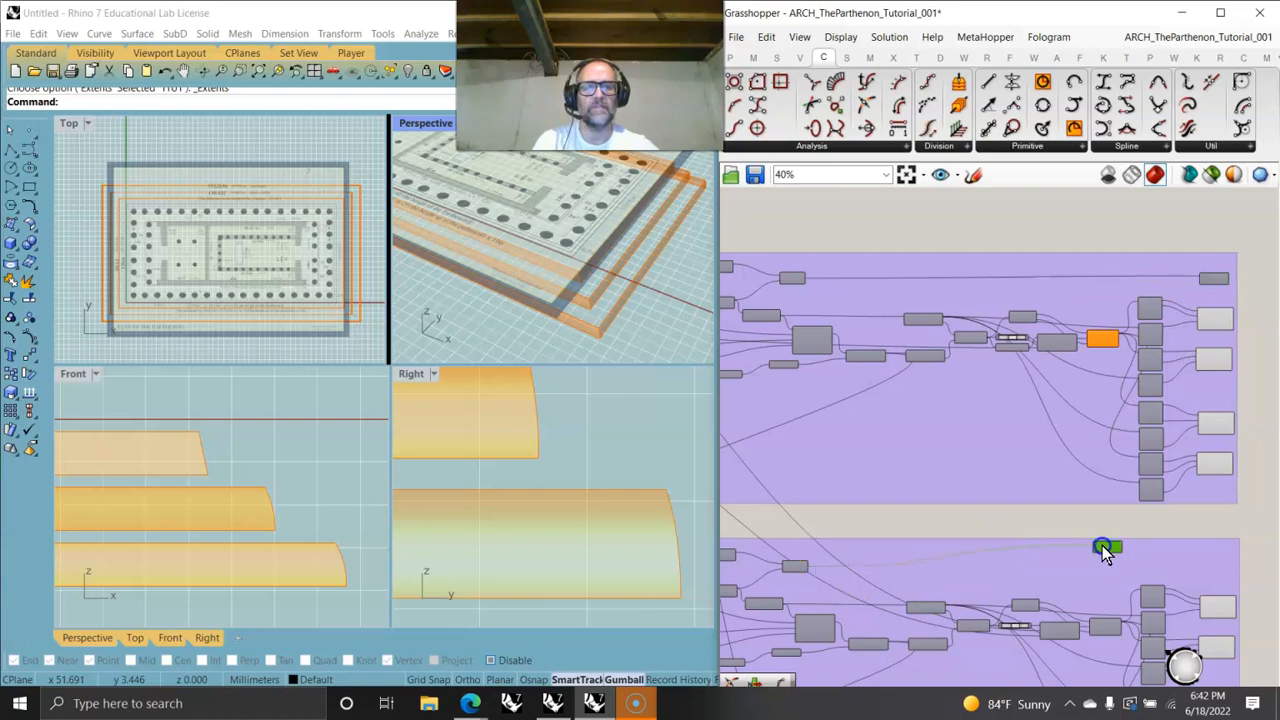
{"action": "left_click_drag", "start_coordinate": [1205, 558], "coordinate": [1208, 560]}
{"action": "right_click_drag", "start_coordinate": [1126, 618], "coordinate": [1151, 299]}
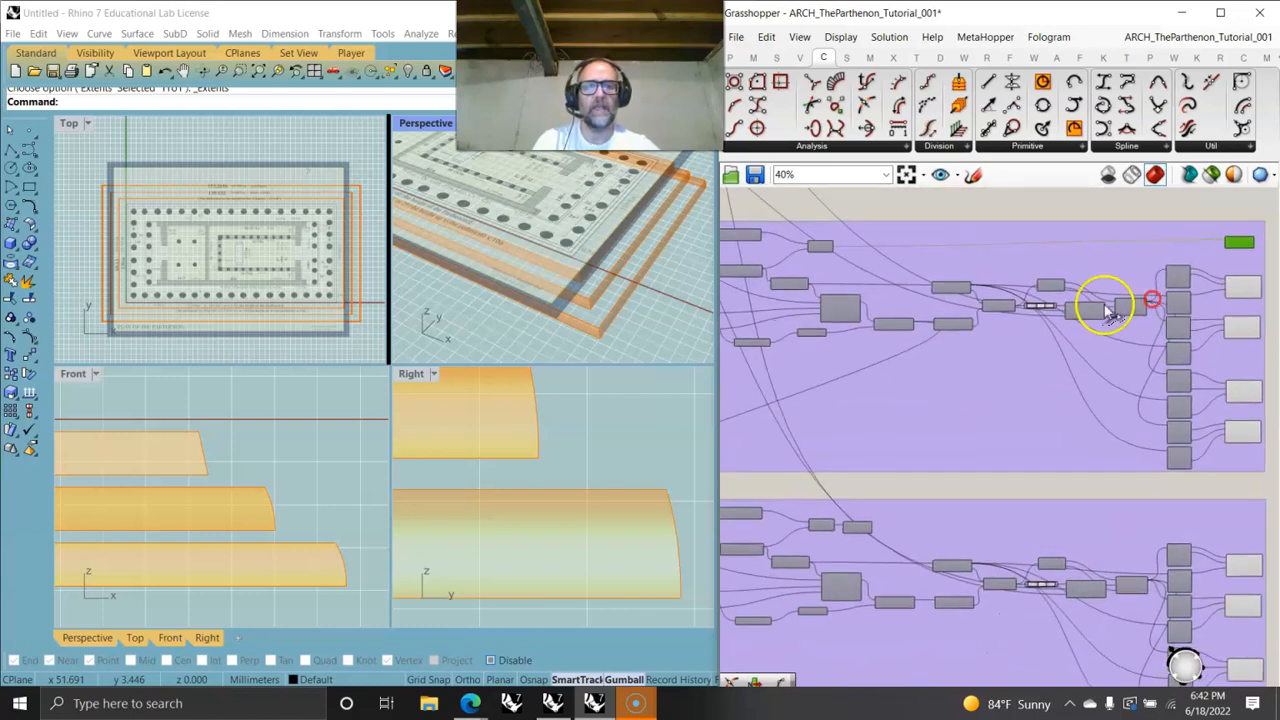
{"action": "left_click_drag", "start_coordinate": [857, 535], "coordinate": [1234, 527]}
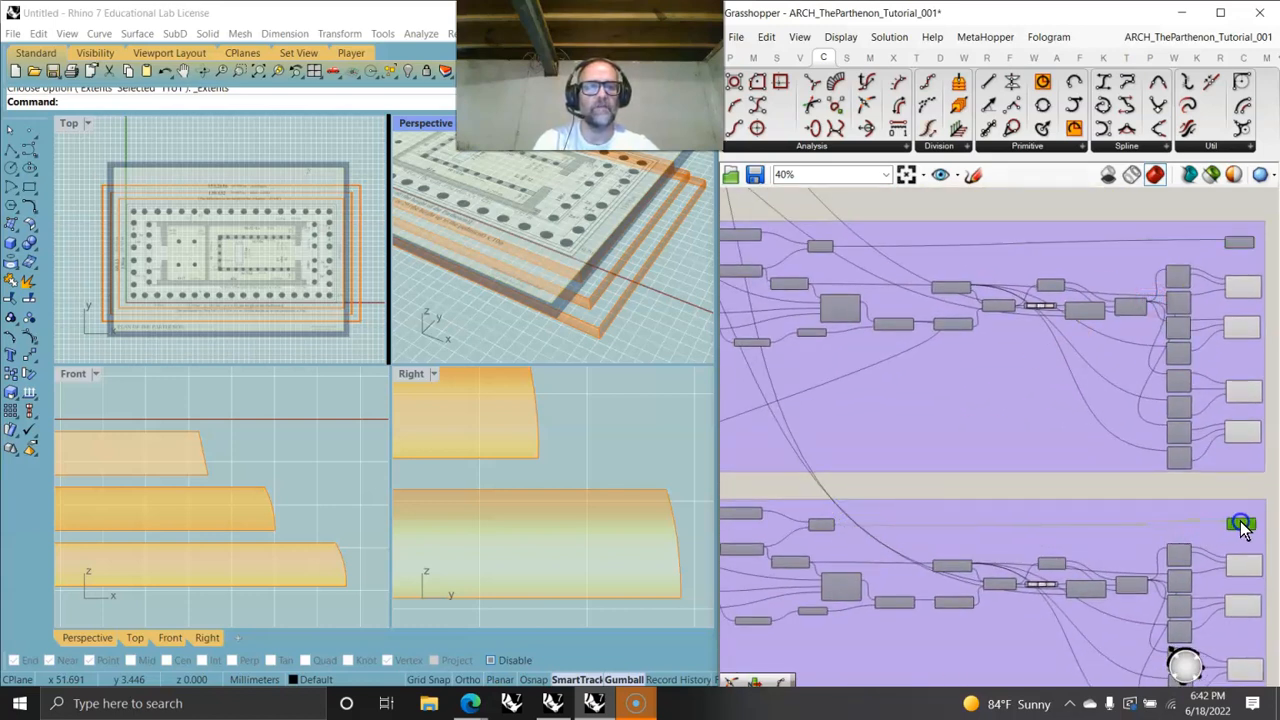
- Turn preview on for only the final output parameters of the three step groups
{"action": "scroll", "coordinate": [1240, 528], "scroll_direction": "down", "scroll_amount": 3}
{"action": "left_click_drag", "start_coordinate": [1122, 677], "coordinate": [1080, 168]}
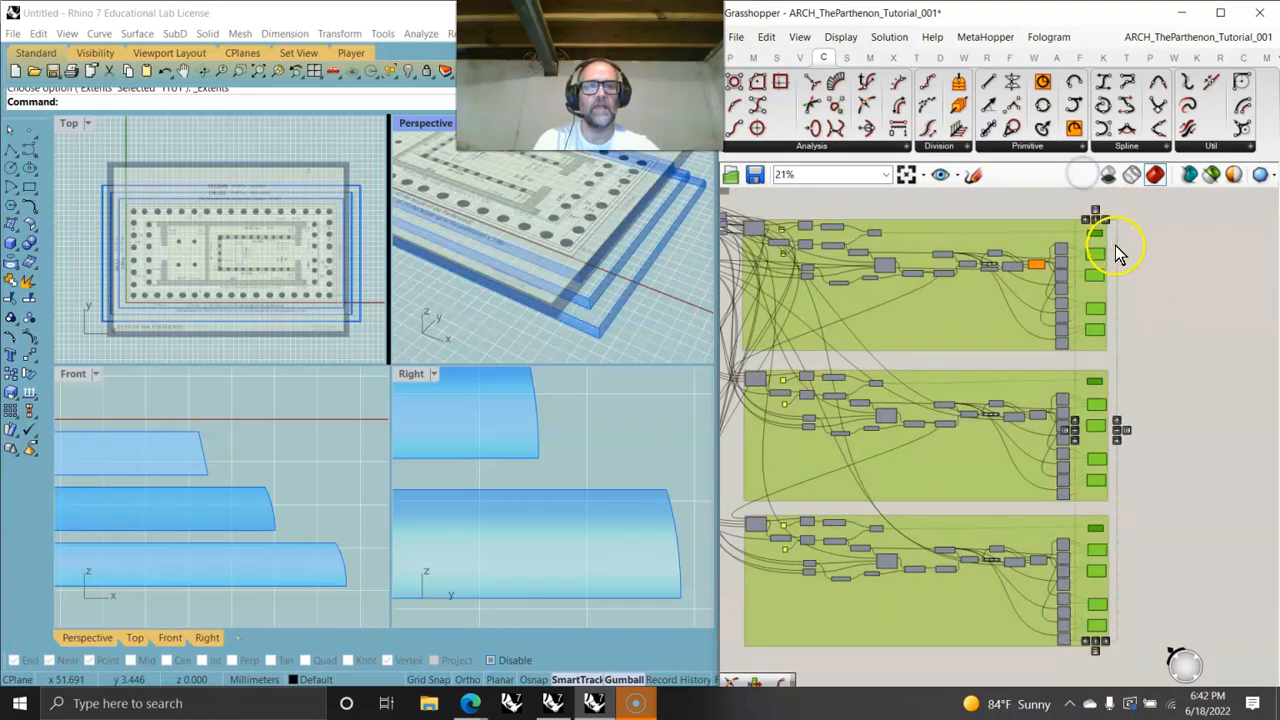
{"action": "right_click", "coordinate": [1152, 258]}
{"action": "left_click", "coordinate": [1187, 264]}
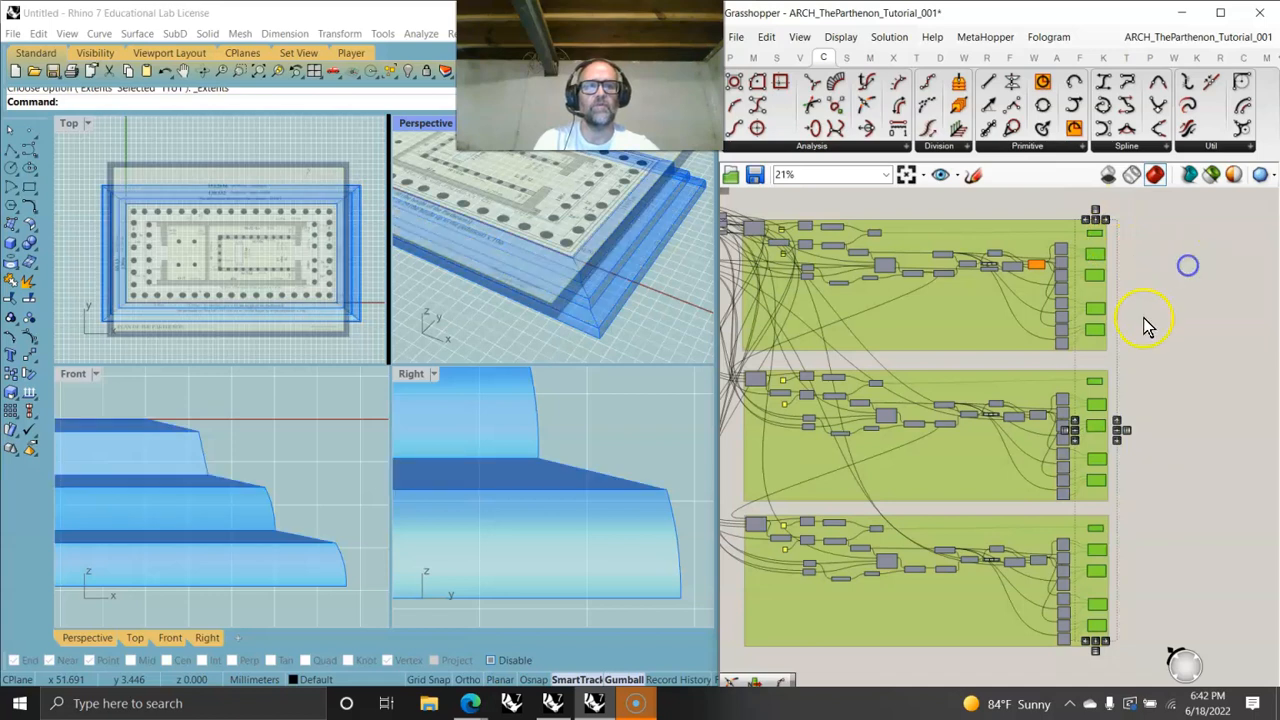
{"action": "left_click", "coordinate": [1177, 363]}
- Maximize the Top viewport and inspect the plan drawing around the stylobate steps
{"action": "right_click_drag", "start_coordinate": [529, 286], "coordinate": [466, 281]}
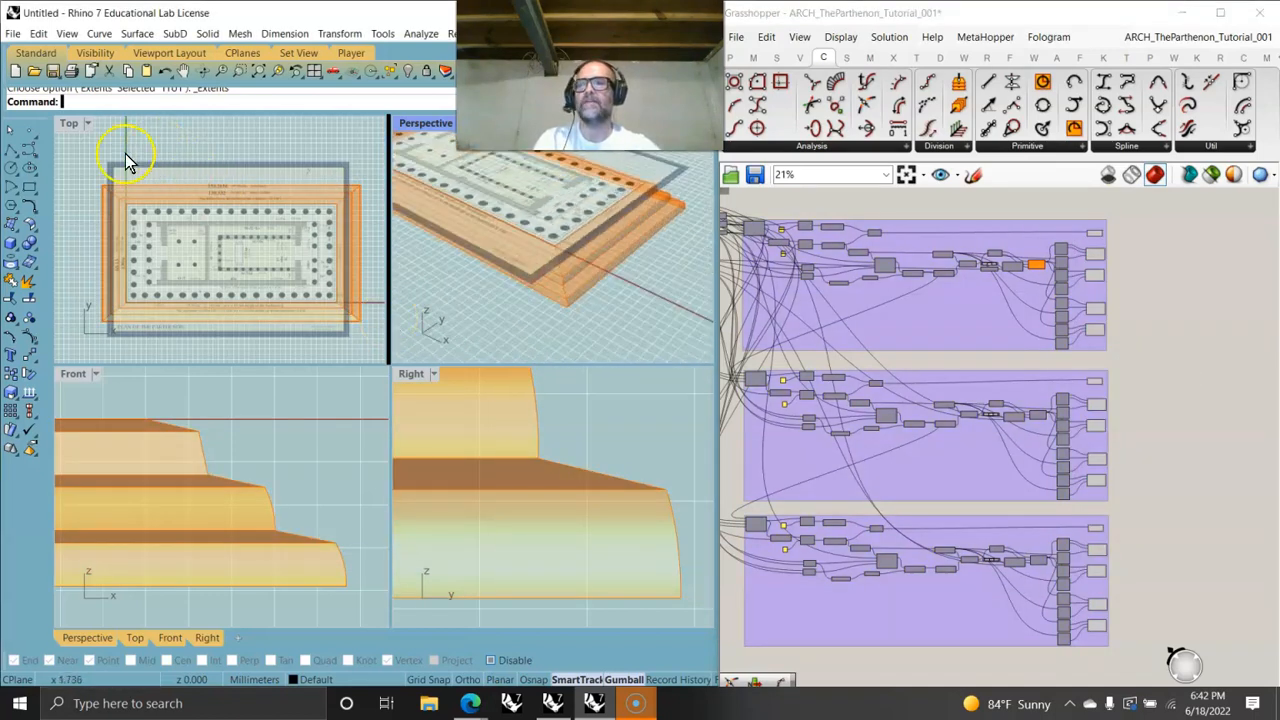
{"action": "double_click", "coordinate": [72, 122]}
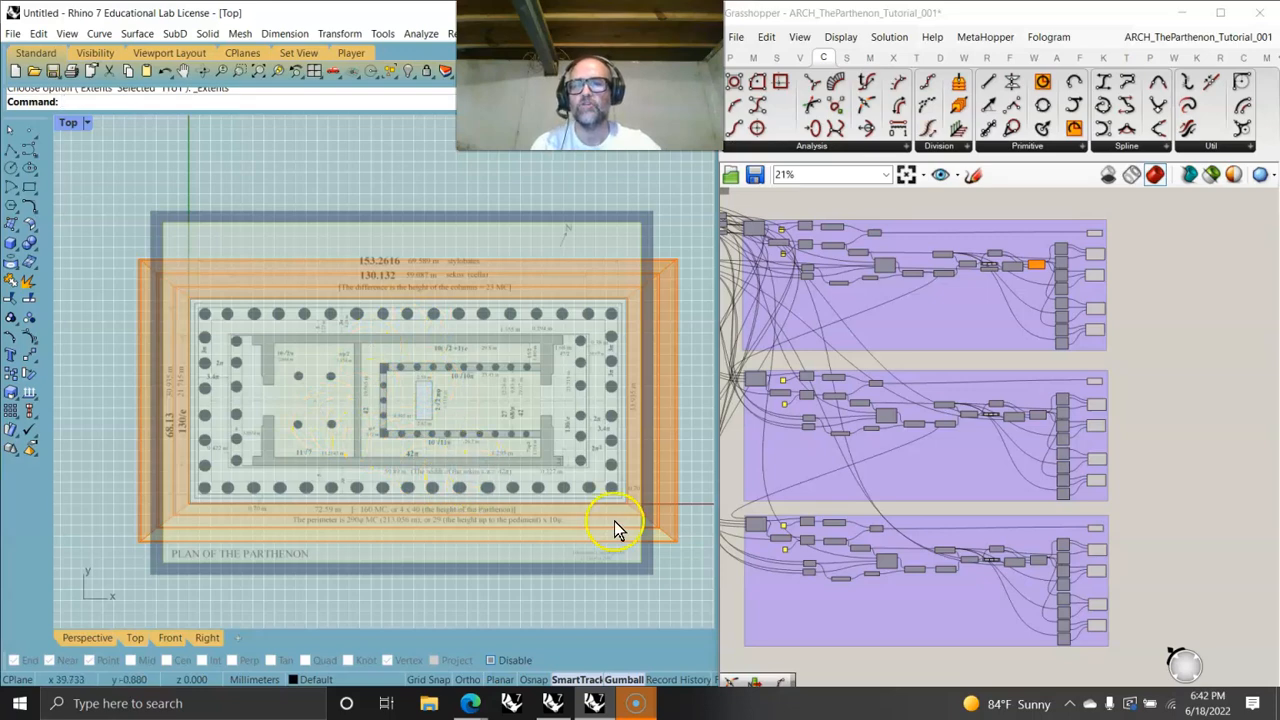
{"action": "scroll", "coordinate": [614, 528], "scroll_direction": "up", "scroll_amount": 6}
{"action": "scroll", "coordinate": [512, 508], "scroll_direction": "down", "scroll_amount": 4}
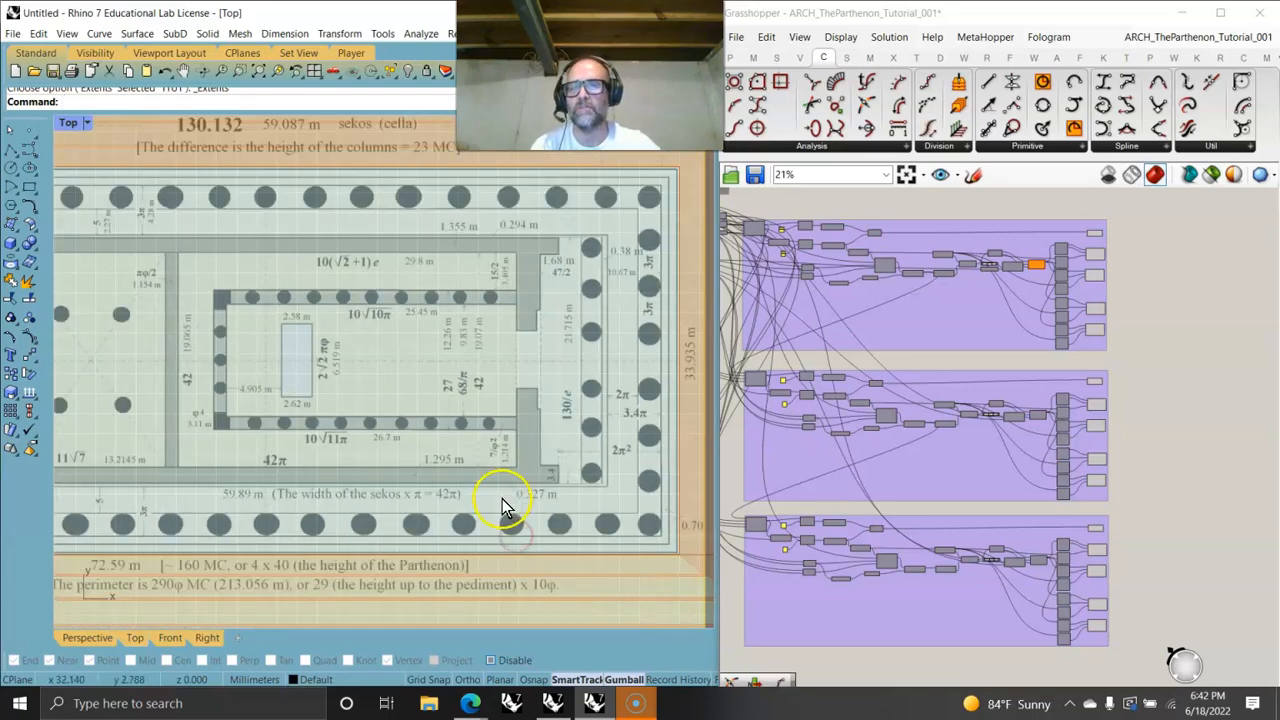
{"action": "scroll", "coordinate": [430, 430], "scroll_direction": "down", "scroll_amount": 2}
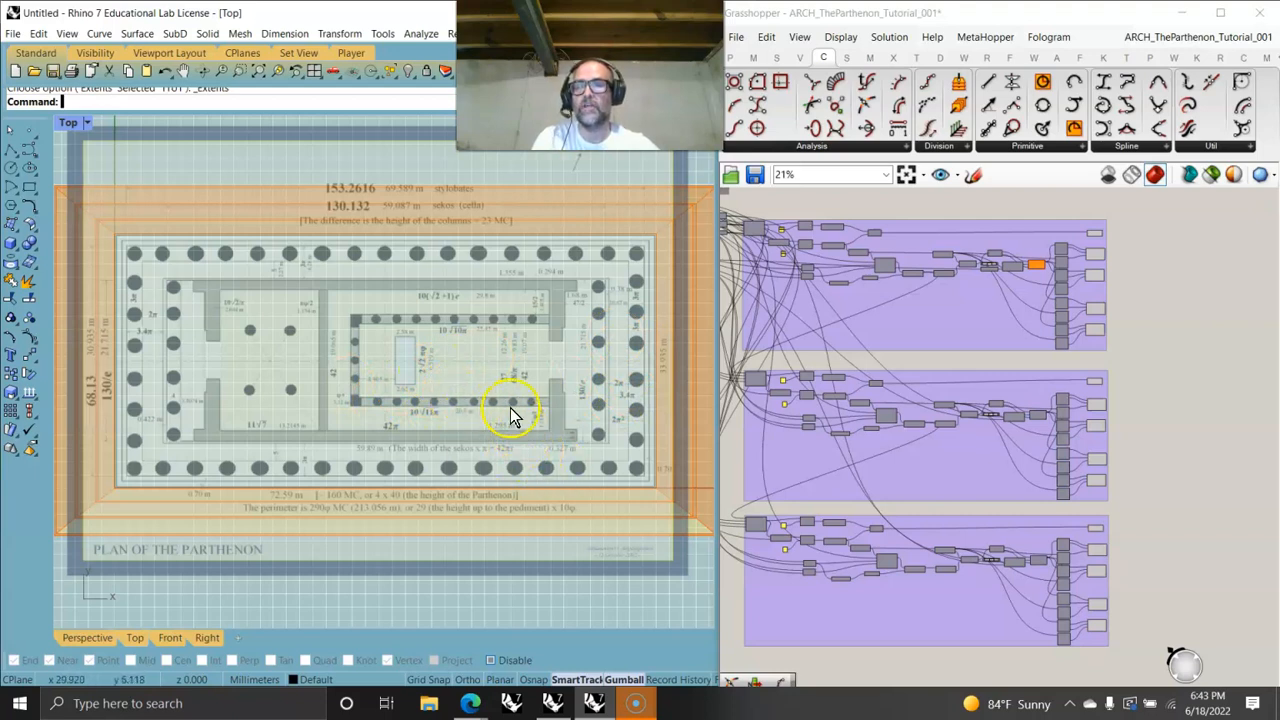
{"action": "scroll", "coordinate": [510, 415], "scroll_direction": "up", "scroll_amount": 3}
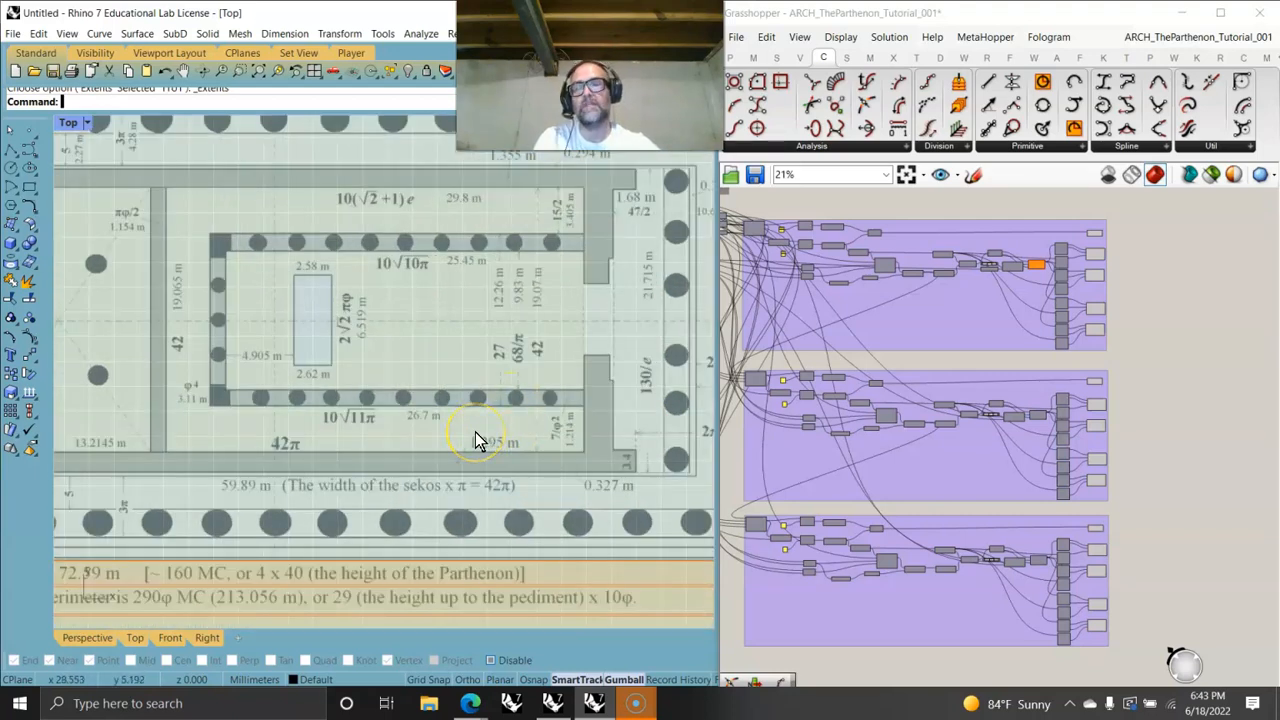
{"action": "left_click", "coordinate": [450, 448]}
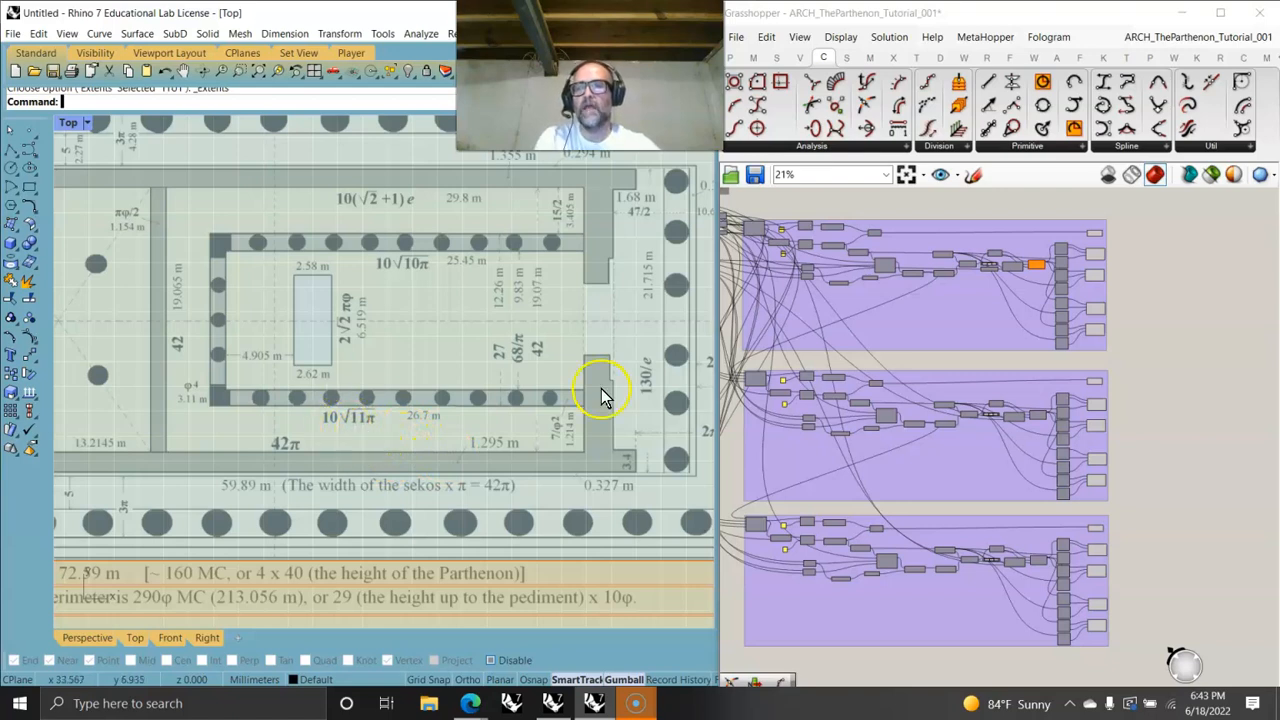
- Examine the Parthenon plan drawing around the stylobate steps in the Top viewport, and the whole Grasshopper definition
{"action": "right_click_drag", "start_coordinate": [252, 400], "coordinate": [380, 393]}
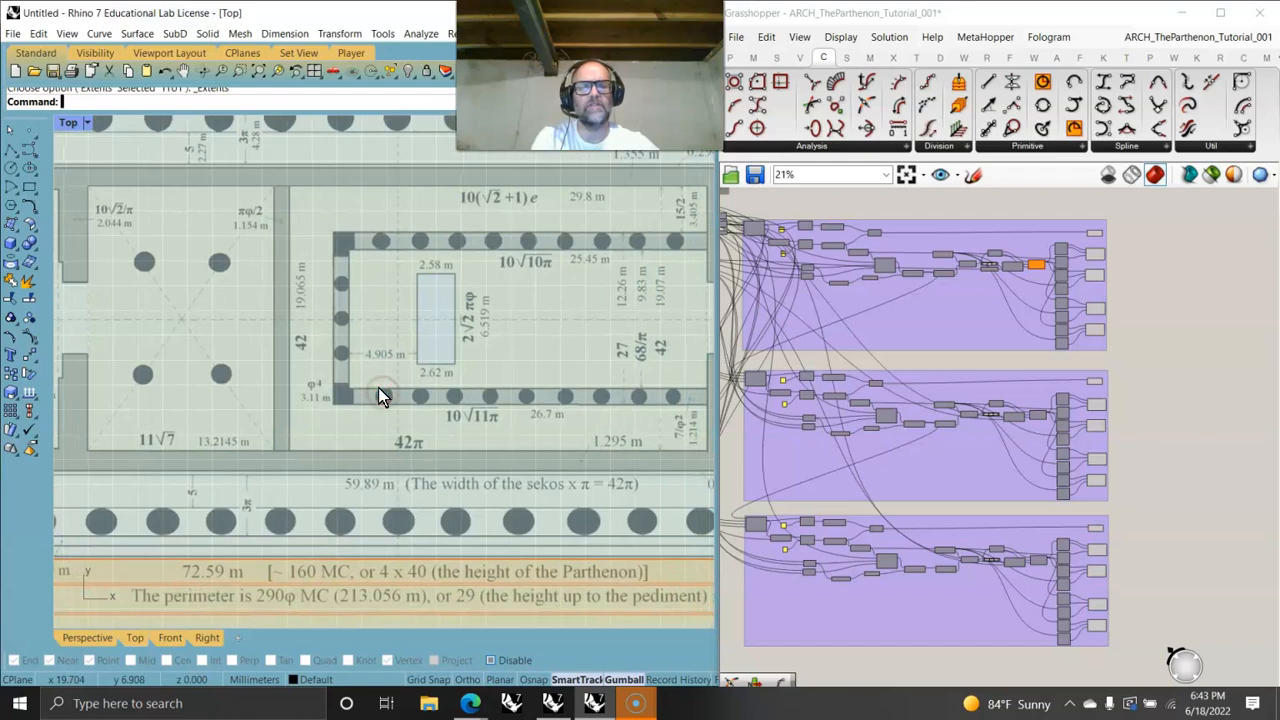
{"action": "scroll", "coordinate": [418, 402], "scroll_direction": "down", "scroll_amount": 1}
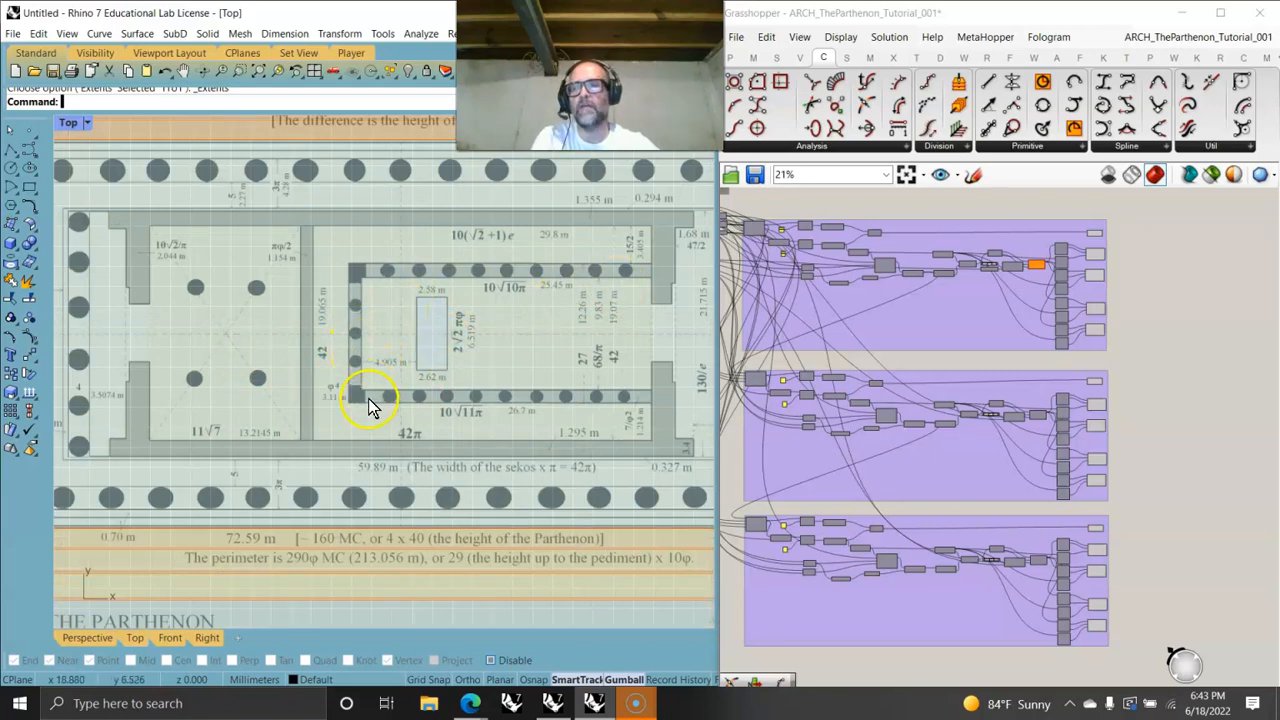
{"action": "scroll", "coordinate": [366, 392], "scroll_direction": "up", "scroll_amount": 2}
{"action": "scroll", "coordinate": [332, 429], "scroll_direction": "down", "scroll_amount": 3}
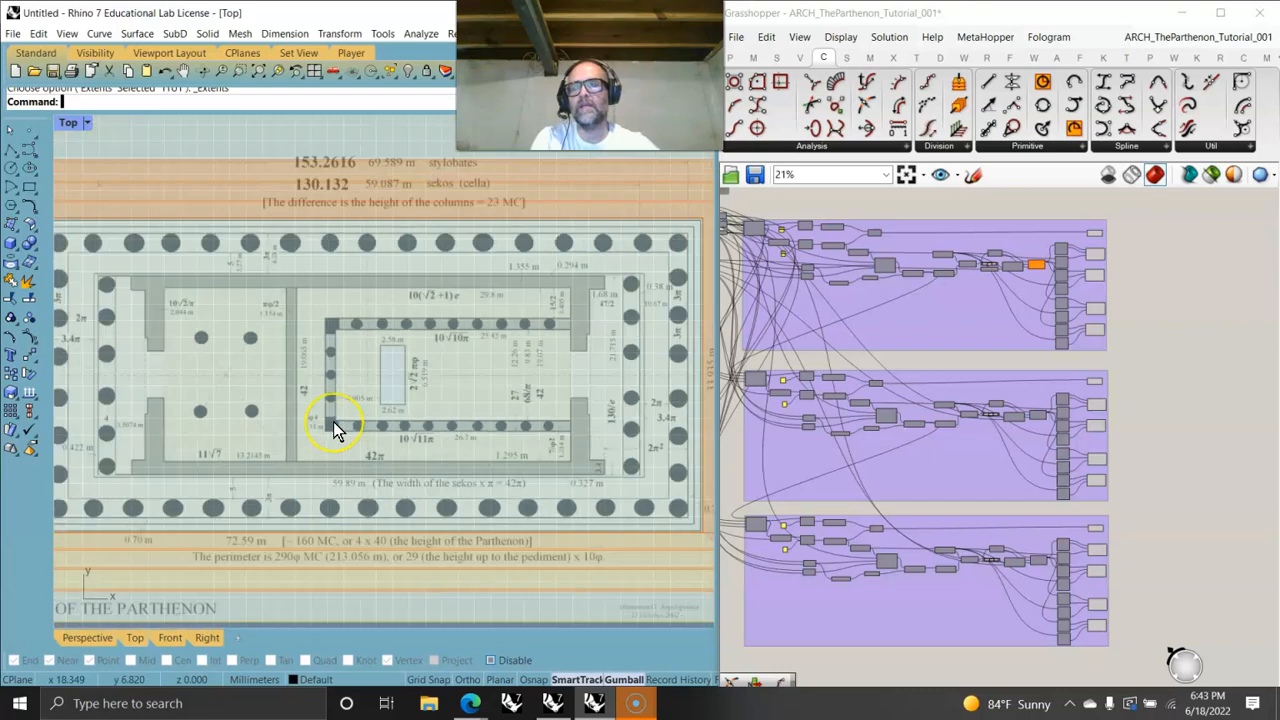
{"action": "scroll", "coordinate": [335, 430], "scroll_direction": "down", "scroll_amount": 2}
{"action": "right_click_drag", "start_coordinate": [349, 416], "coordinate": [385, 390]}
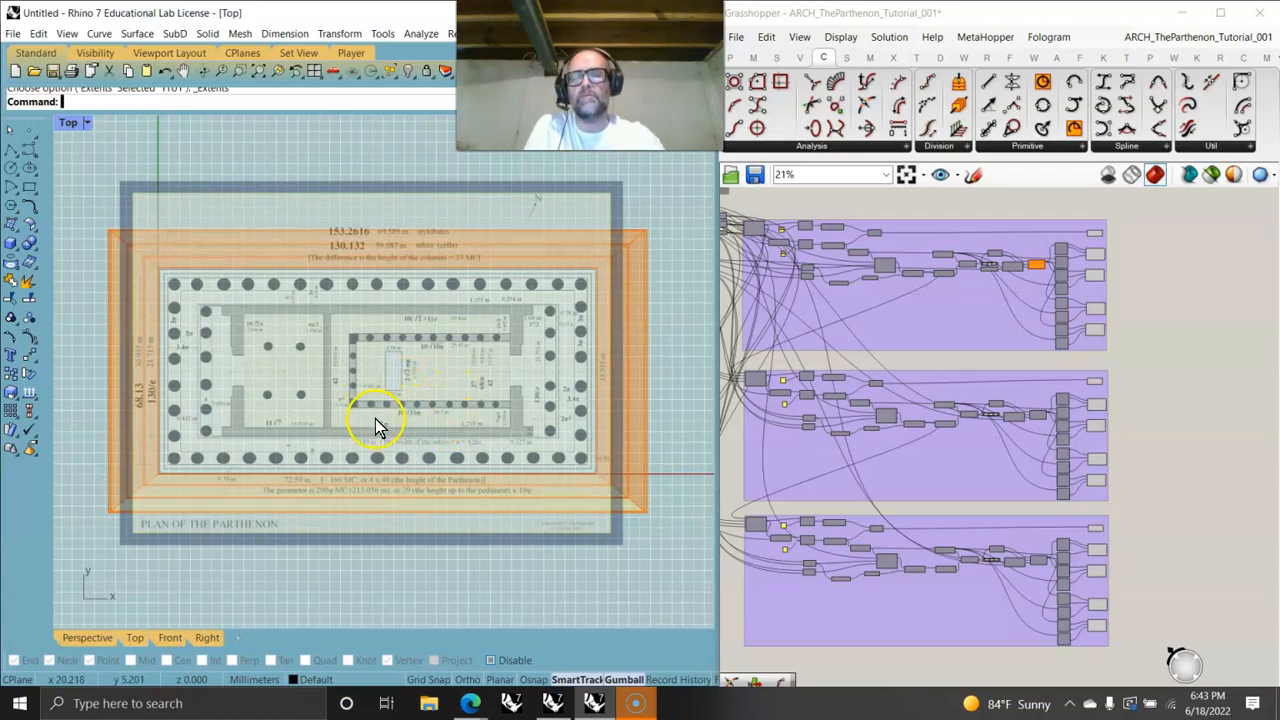
{"action": "left_click", "coordinate": [390, 421]}
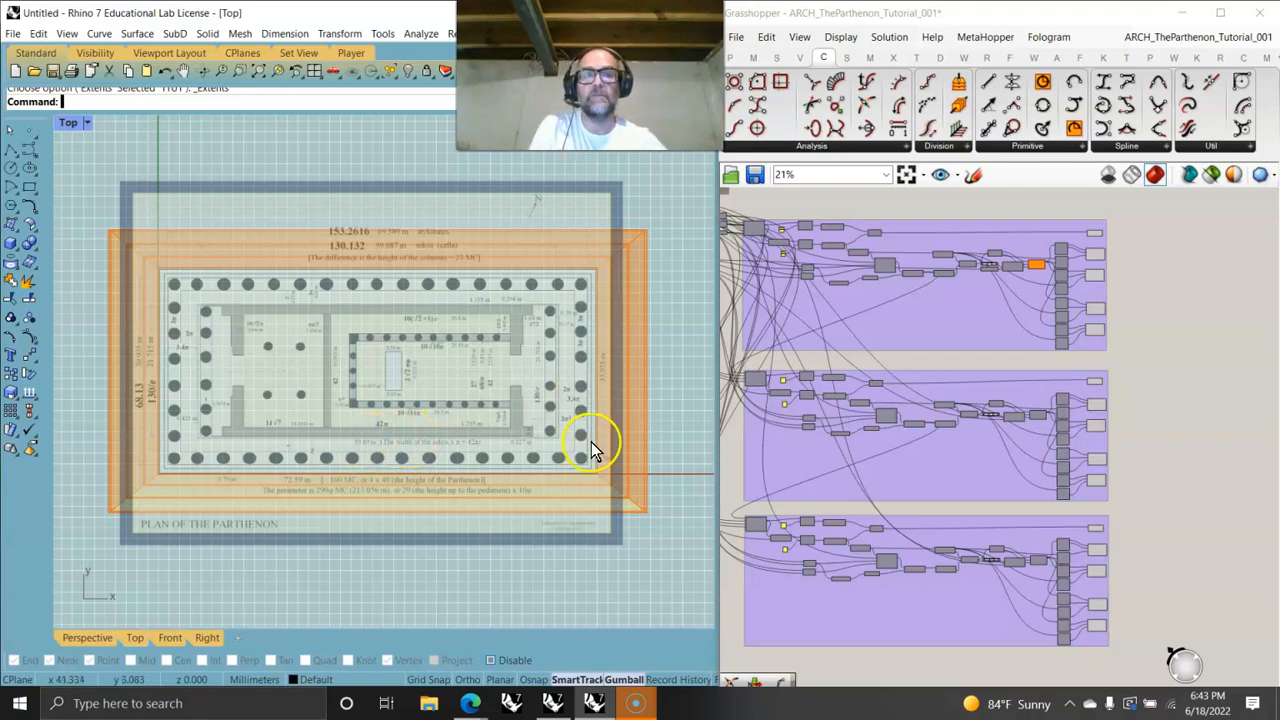
{"action": "left_click", "coordinate": [906, 174]}
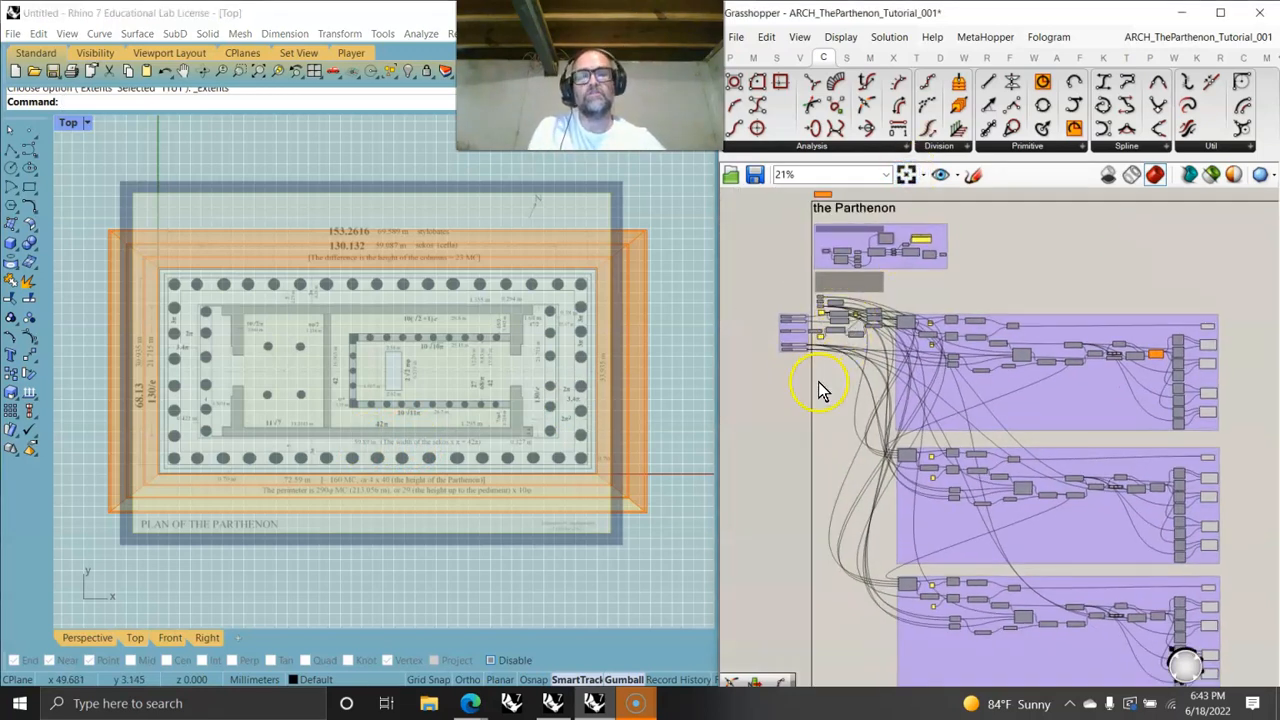